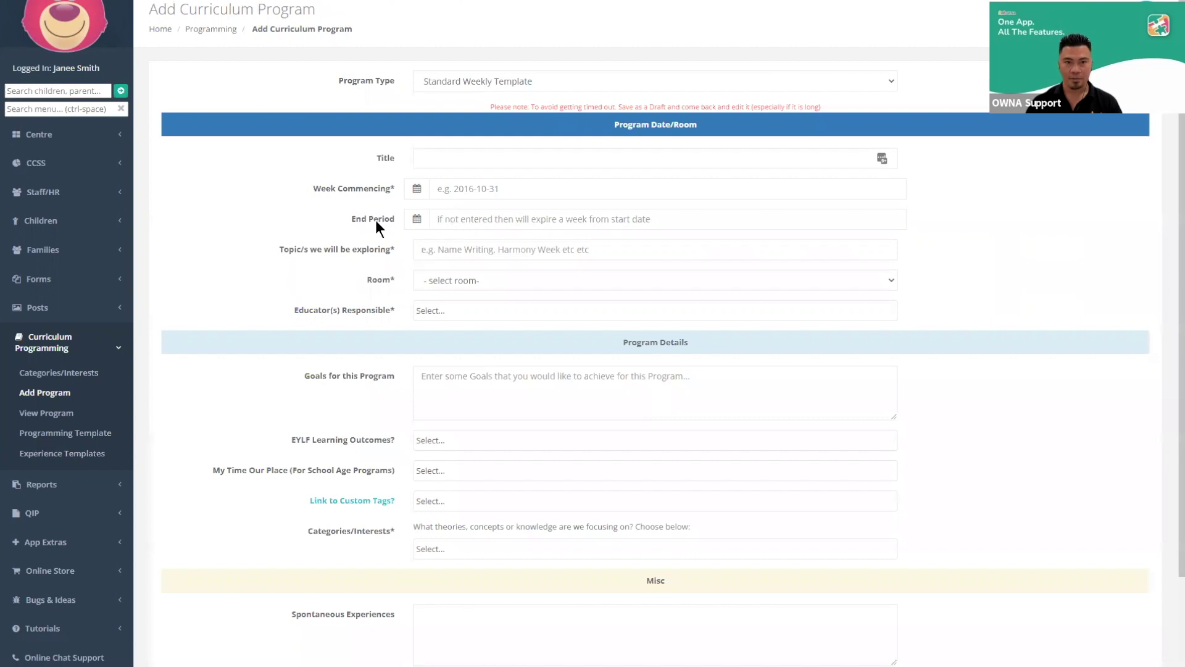
Add the Art/Creative Play (Inside) and Art/Creative Play (Outside) categories to the new Standard Weekly Template program
{"action": "scroll", "coordinate": [376, 219], "scroll_direction": "down", "scroll_amount": 3}
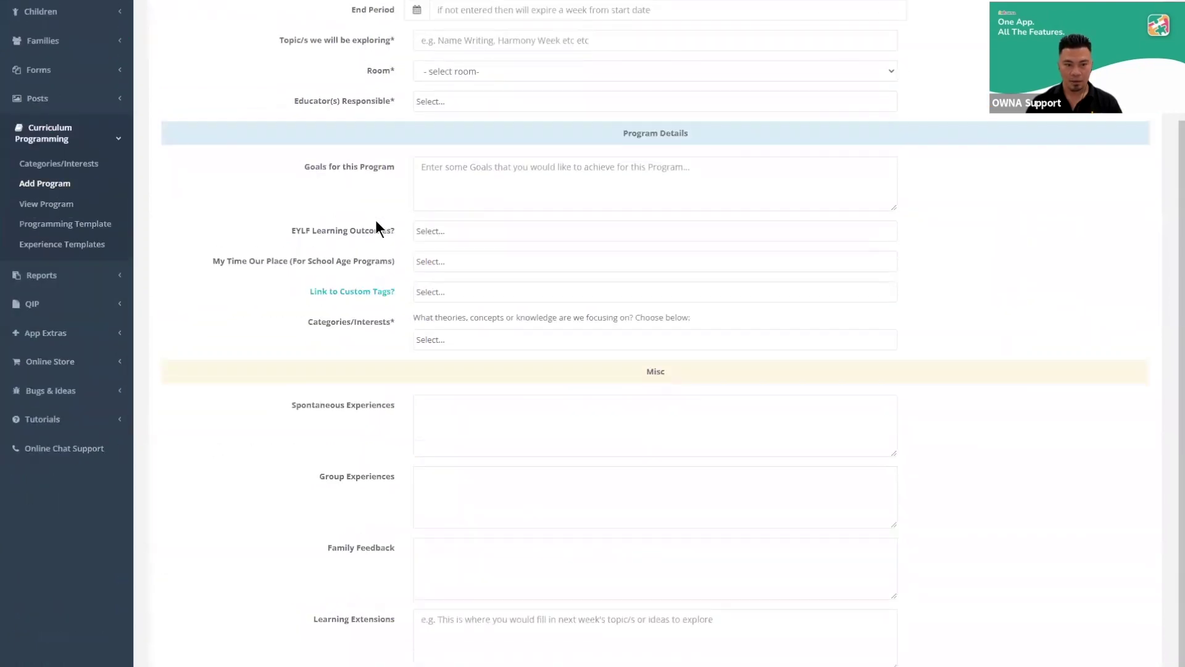
{"action": "scroll", "coordinate": [375, 219], "scroll_direction": "up", "scroll_amount": 3}
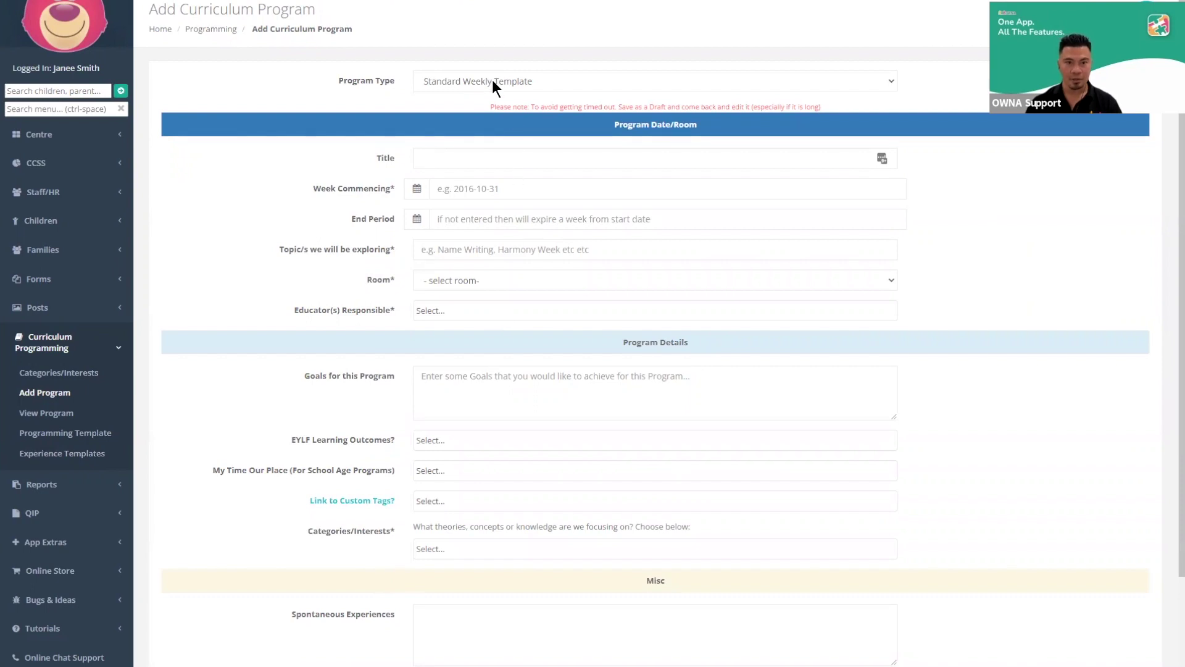
{"action": "left_click", "coordinate": [473, 548]}
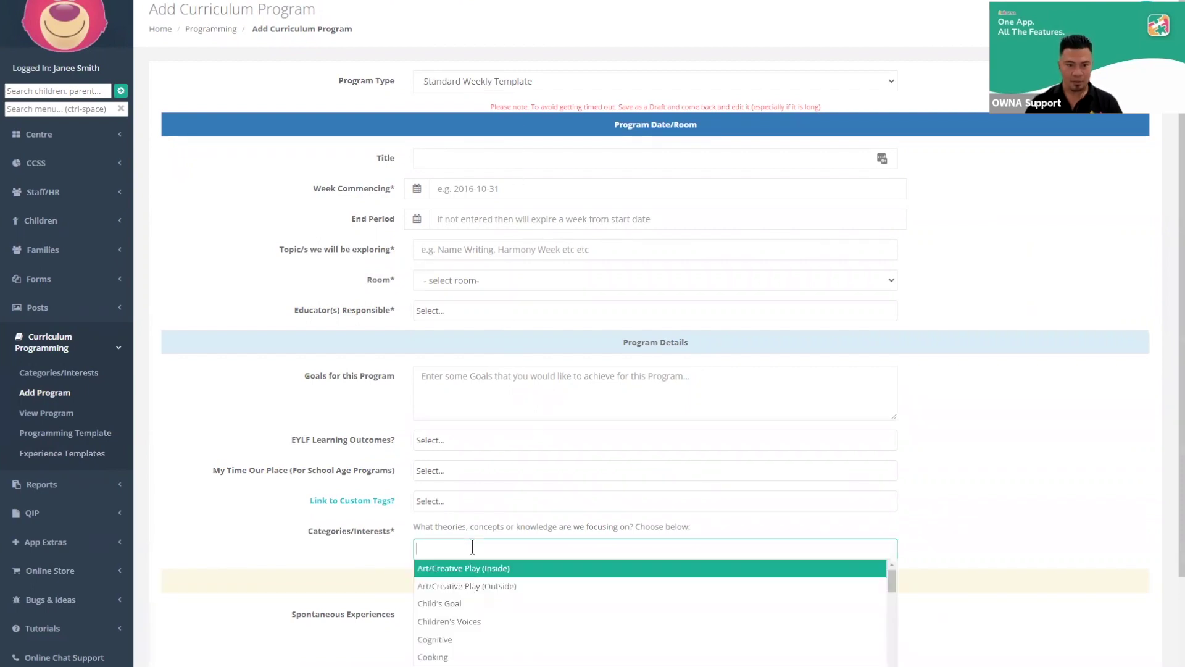
{"action": "left_click", "coordinate": [474, 569]}
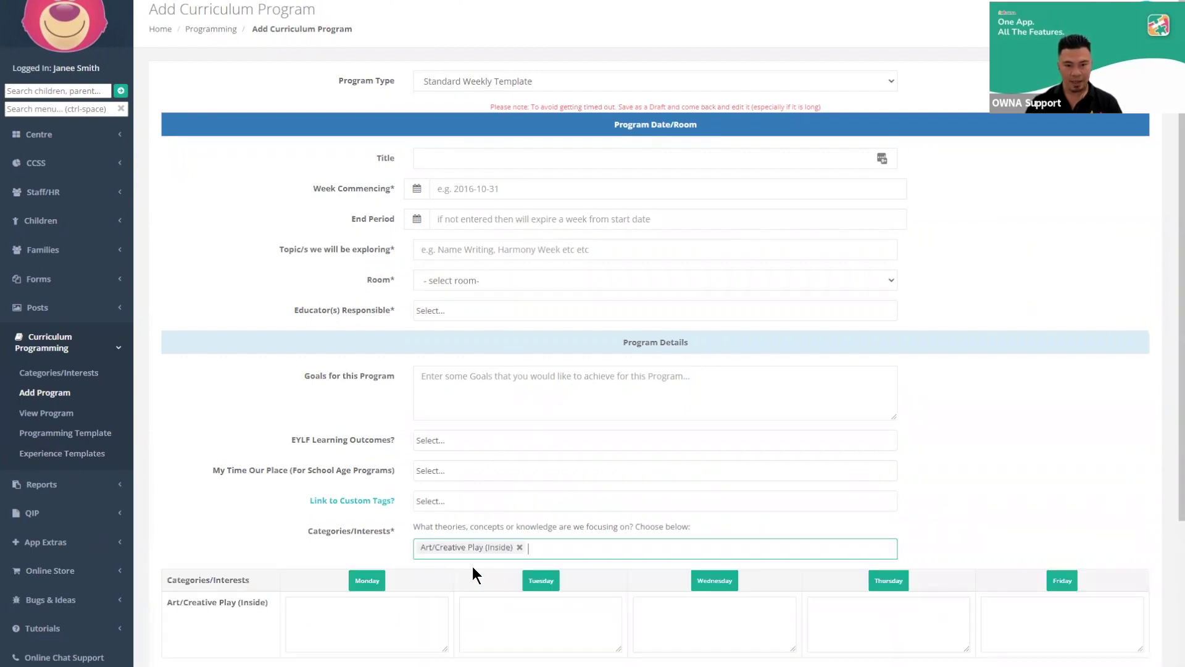
{"action": "left_click", "coordinate": [552, 549]}
{"action": "left_click", "coordinate": [551, 579]}
{"action": "scroll", "coordinate": [341, 526], "scroll_direction": "down", "scroll_amount": 2}
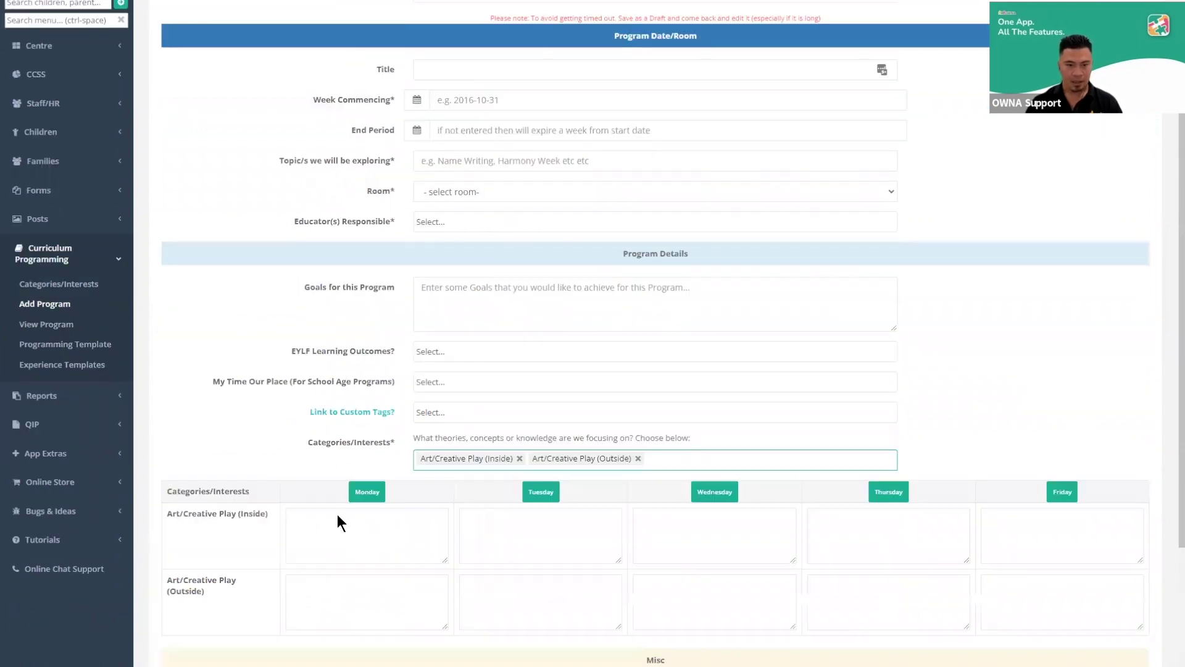
Examine the Monday to Friday planning boxes for both Art/Creative Play categories and the Misc fields below them
{"action": "scroll", "coordinate": [341, 526], "scroll_direction": "down", "scroll_amount": 3}
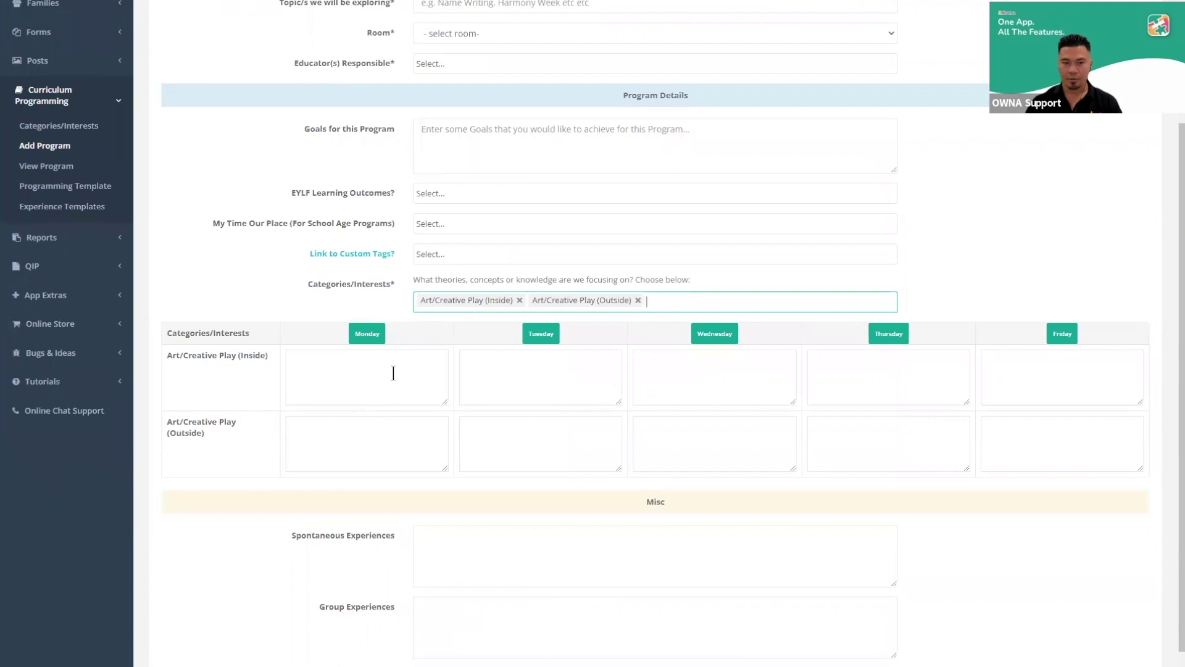
{"action": "left_click", "coordinate": [395, 437]}
{"action": "left_click", "coordinate": [526, 377]}
{"action": "left_click", "coordinate": [702, 371]}
{"action": "left_click", "coordinate": [914, 382]}
{"action": "left_click", "coordinate": [1065, 378]}
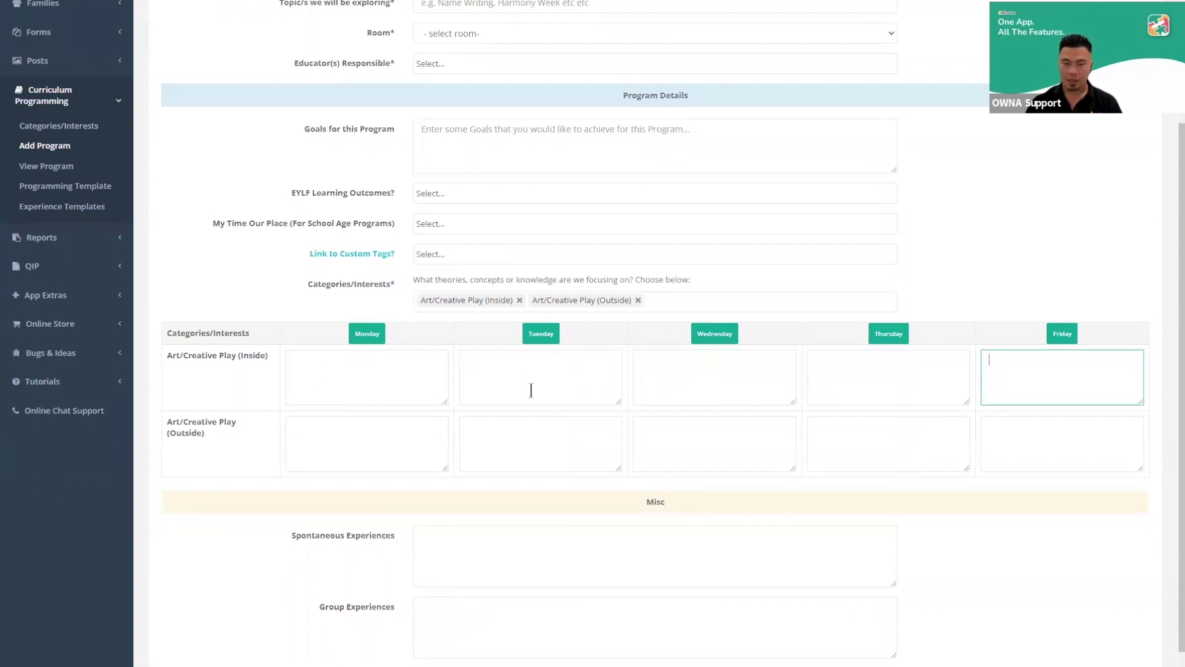
{"action": "left_click", "coordinate": [344, 371]}
{"action": "left_click", "coordinate": [390, 446]}
{"action": "scroll", "coordinate": [250, 583], "scroll_direction": "down", "scroll_amount": 2}
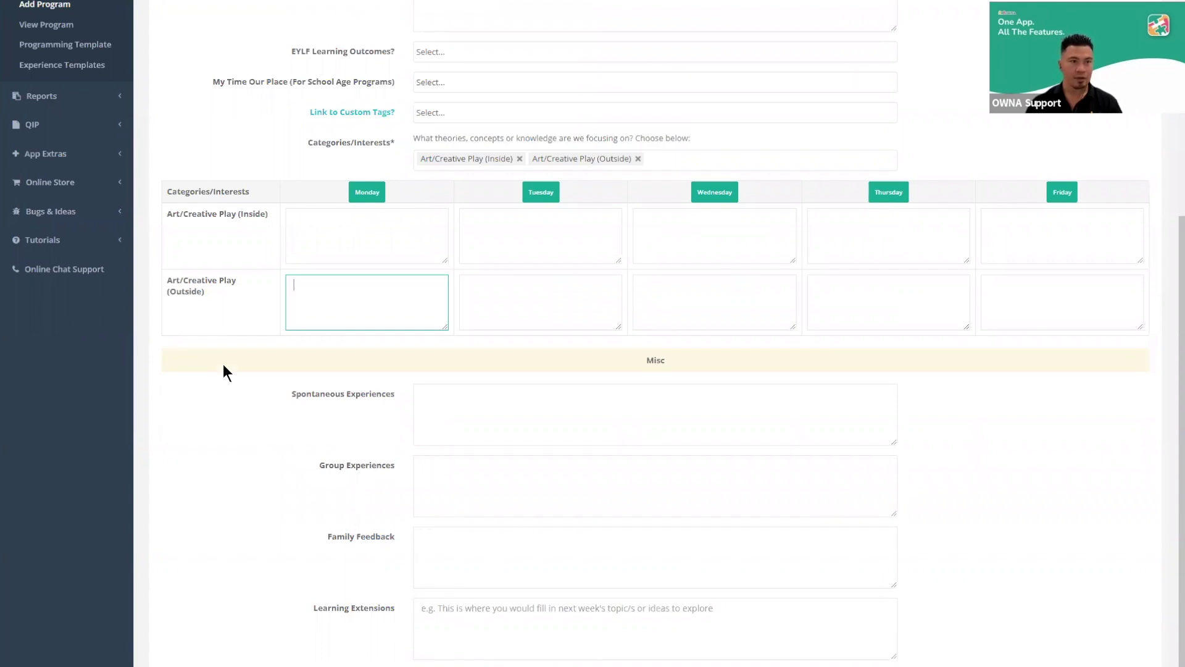
Leave the new program form and open the existing July 12 program for editing
{"action": "scroll", "coordinate": [223, 364], "scroll_direction": "up", "scroll_amount": 3}
{"action": "left_click", "coordinate": [70, 194]}
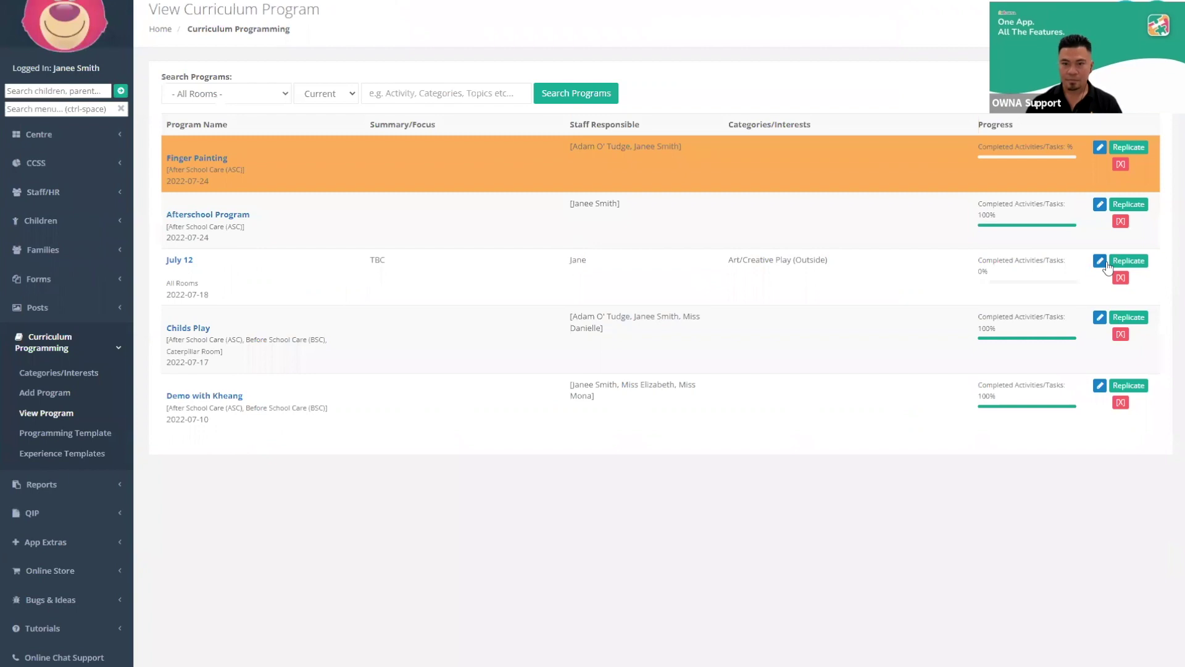
{"action": "left_click", "coordinate": [1104, 262]}
Examine the July 12 program's edit form, from its details and weekday experiences through Misc to the Moments of Reflection questions
{"action": "scroll", "coordinate": [342, 167], "scroll_direction": "down", "scroll_amount": 4}
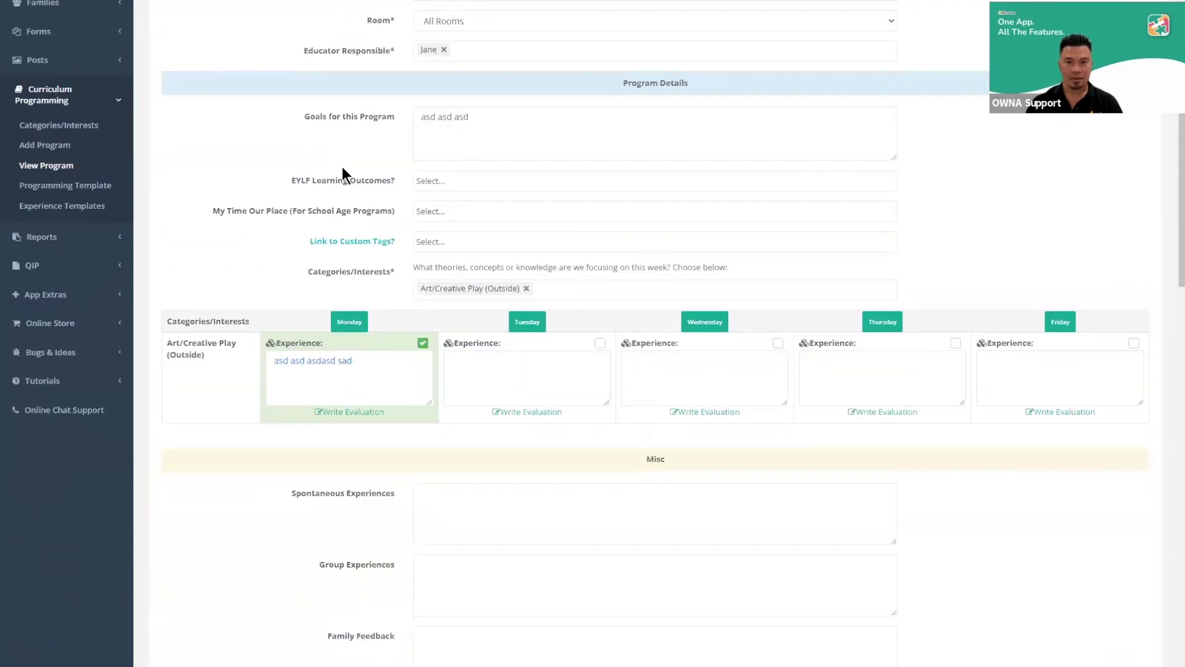
{"action": "scroll", "coordinate": [335, 262], "scroll_direction": "down", "scroll_amount": 4}
{"action": "scroll", "coordinate": [345, 321], "scroll_direction": "down", "scroll_amount": 5}
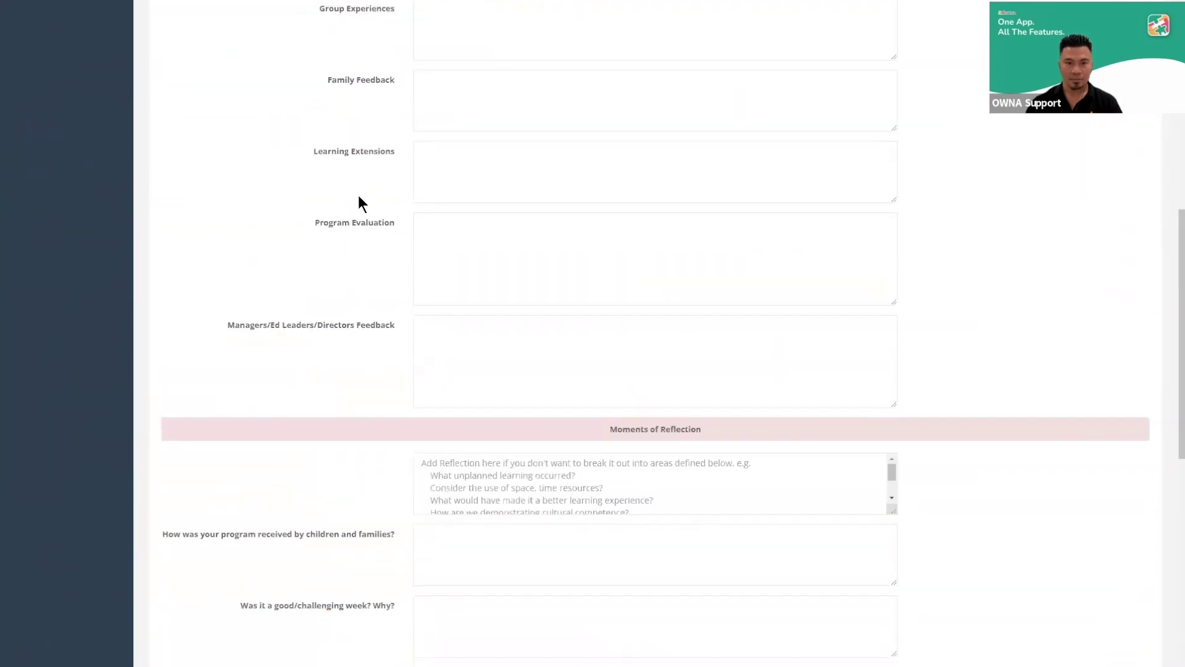
{"action": "scroll", "coordinate": [370, 229], "scroll_direction": "down", "scroll_amount": 5}
{"action": "scroll", "coordinate": [517, 324], "scroll_direction": "down", "scroll_amount": 4}
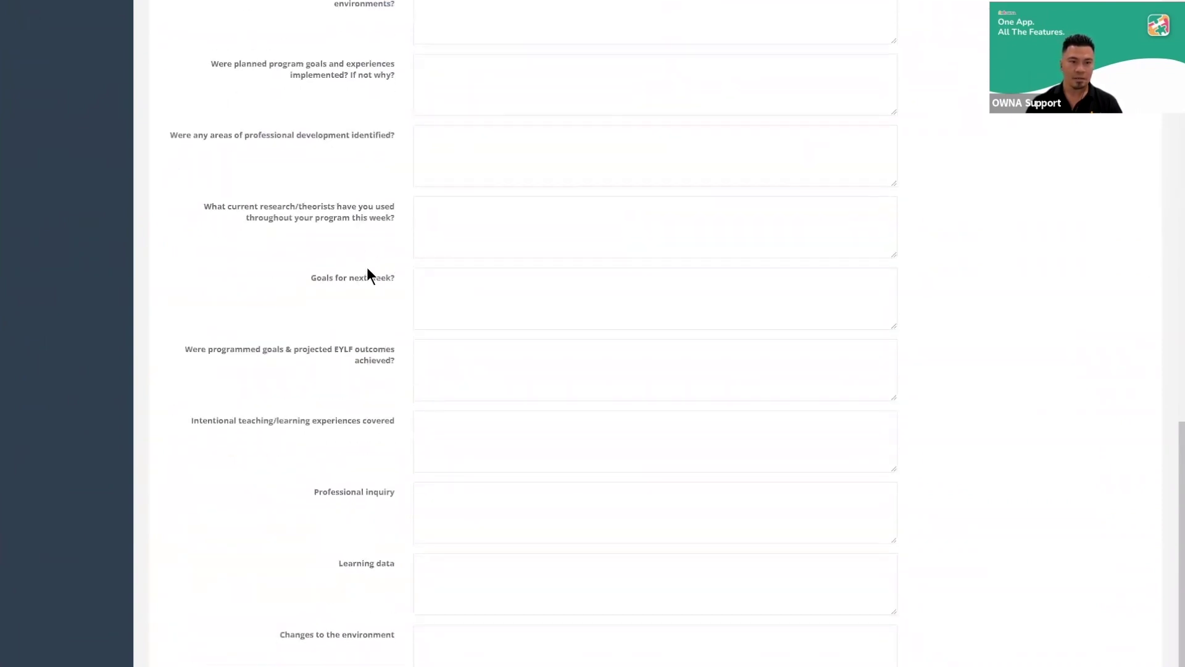
{"action": "scroll", "coordinate": [371, 378], "scroll_direction": "down", "scroll_amount": 3}
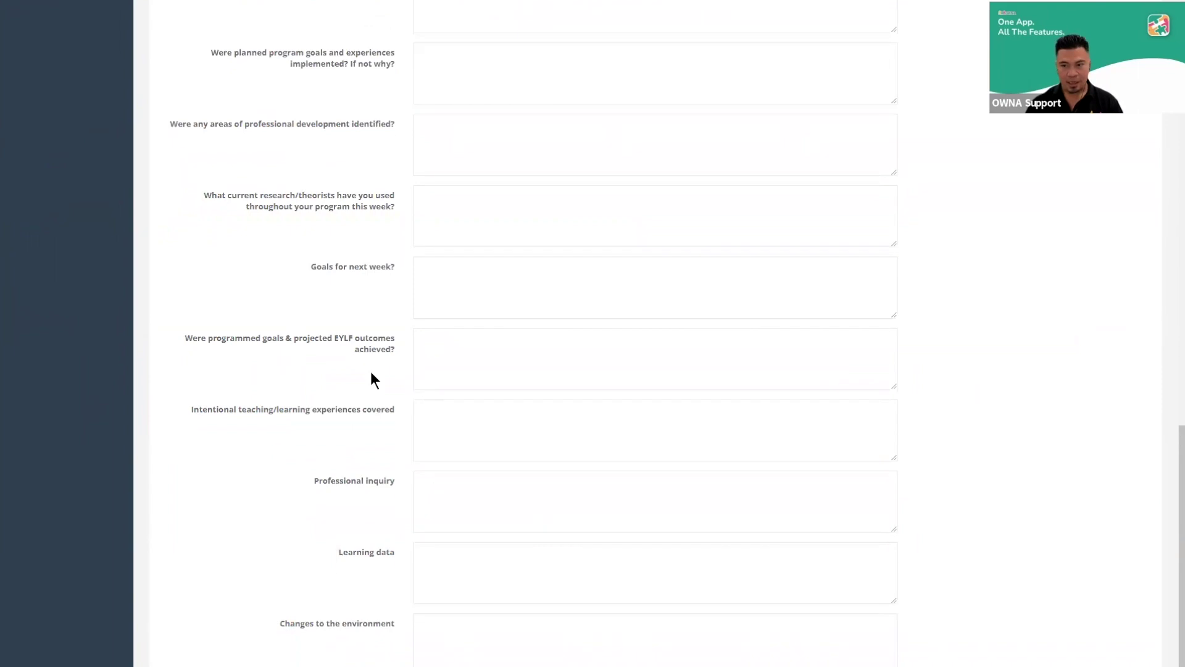
{"action": "scroll", "coordinate": [370, 373], "scroll_direction": "up", "scroll_amount": 4}
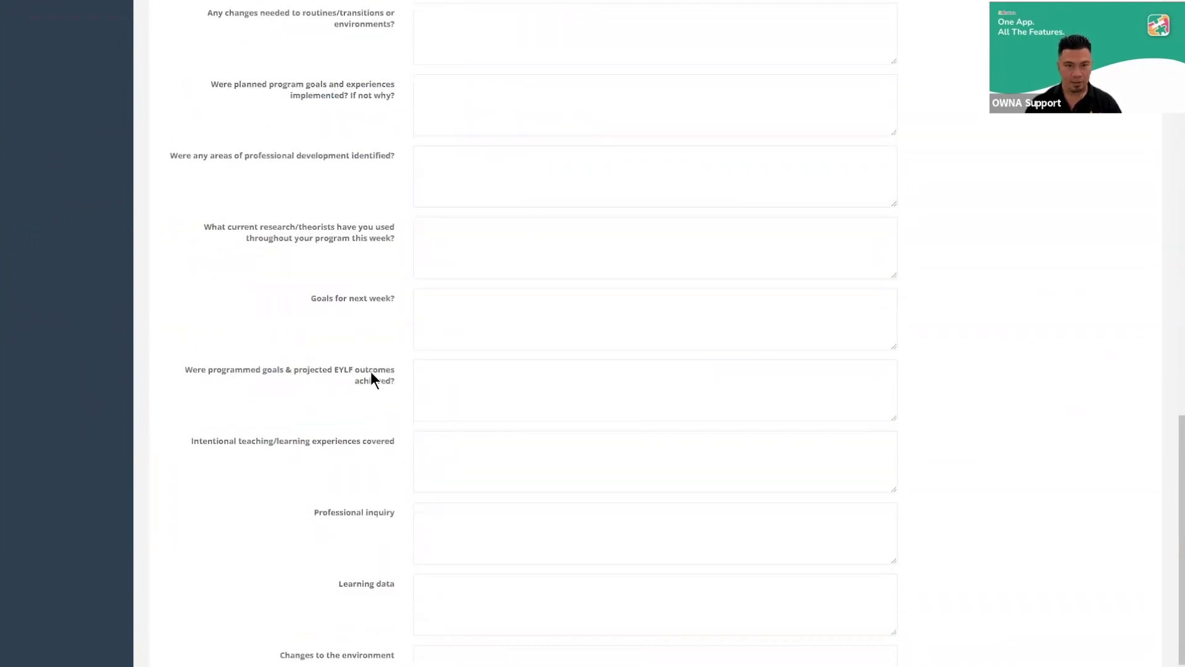
{"action": "scroll", "coordinate": [371, 373], "scroll_direction": "up", "scroll_amount": 10}
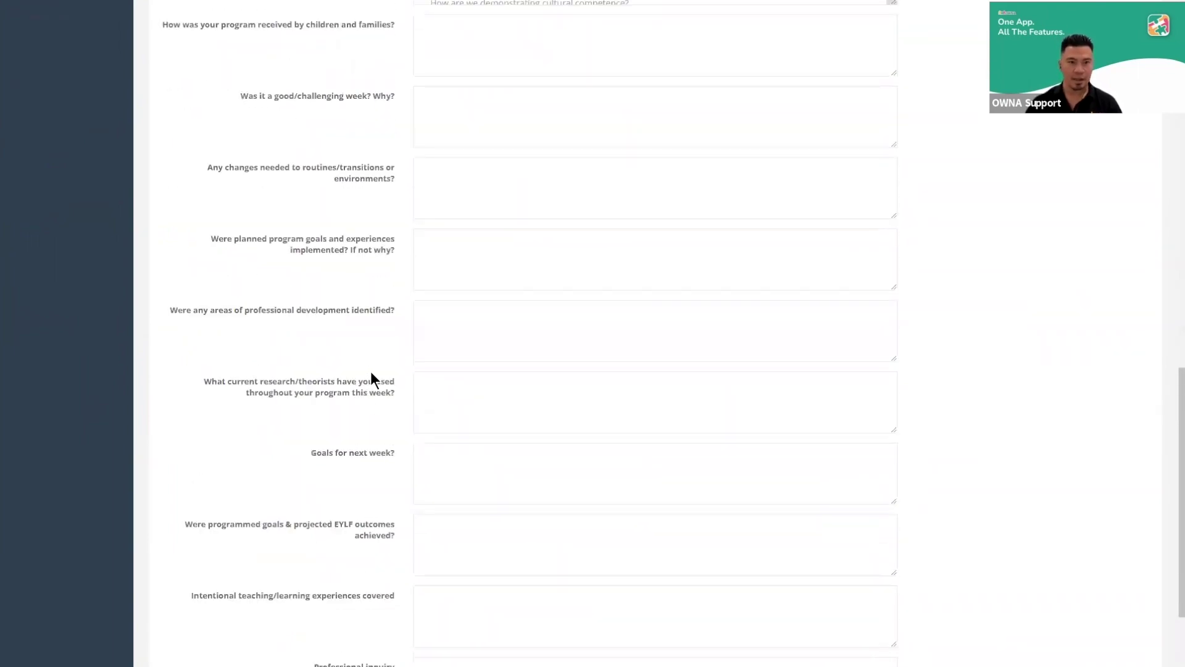
{"action": "scroll", "coordinate": [372, 378], "scroll_direction": "up", "scroll_amount": 9}
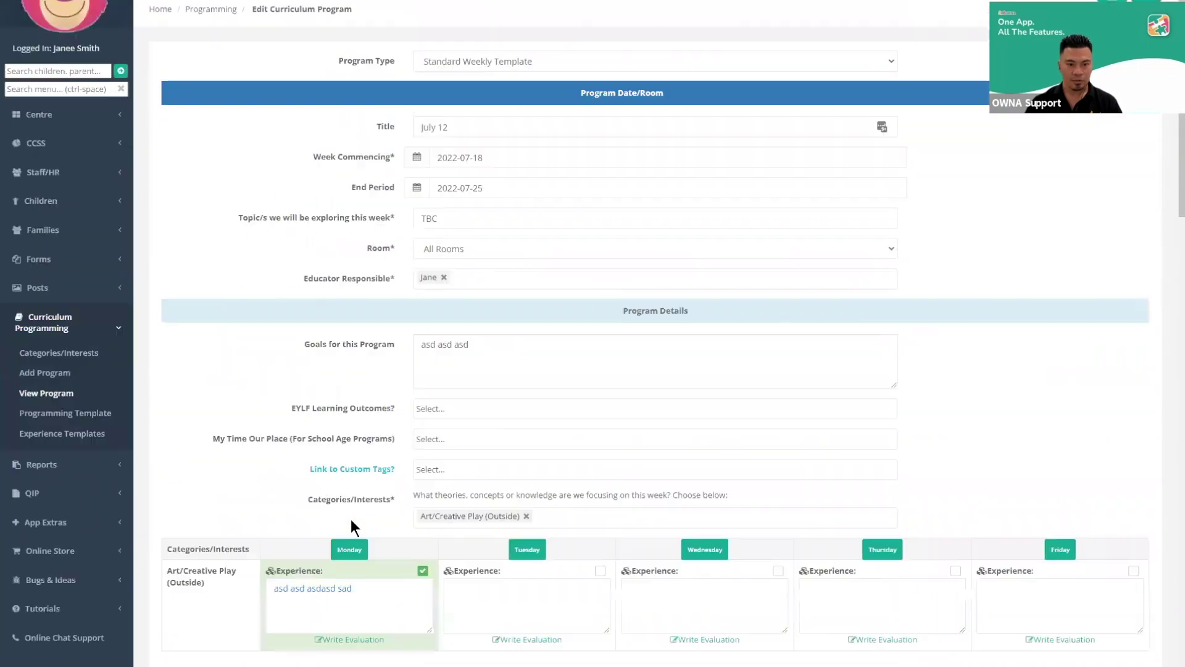
{"action": "scroll", "coordinate": [339, 574], "scroll_direction": "down", "scroll_amount": 6}
{"action": "scroll", "coordinate": [299, 548], "scroll_direction": "down", "scroll_amount": 8}
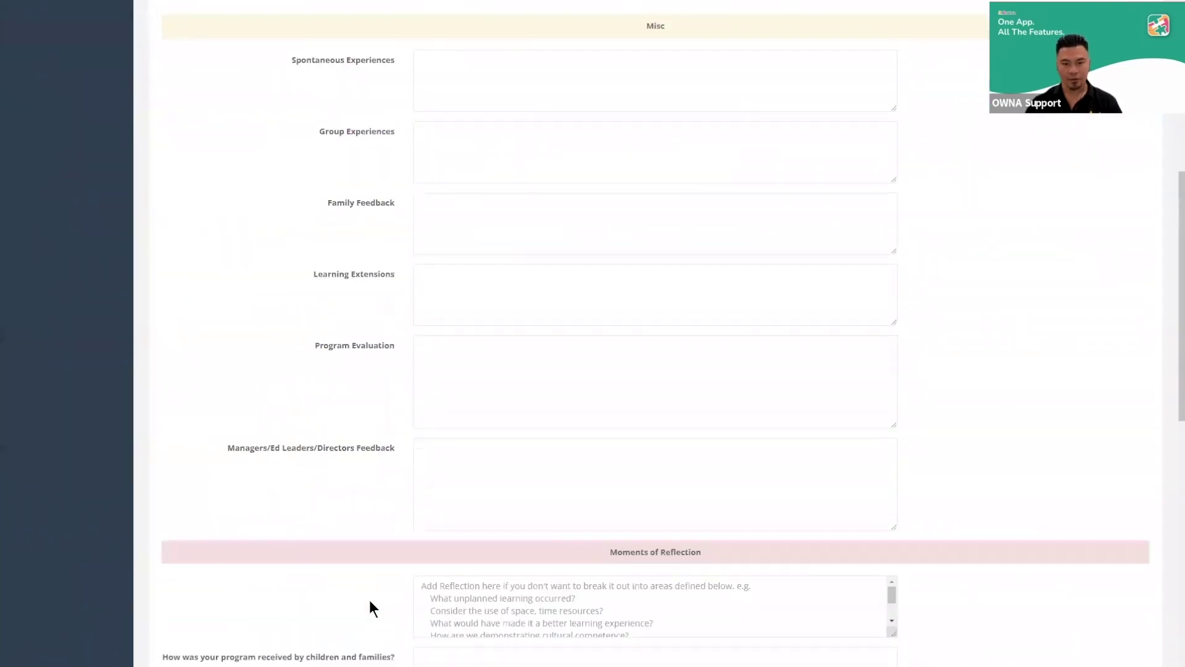
{"action": "scroll", "coordinate": [374, 535], "scroll_direction": "down", "scroll_amount": 5}
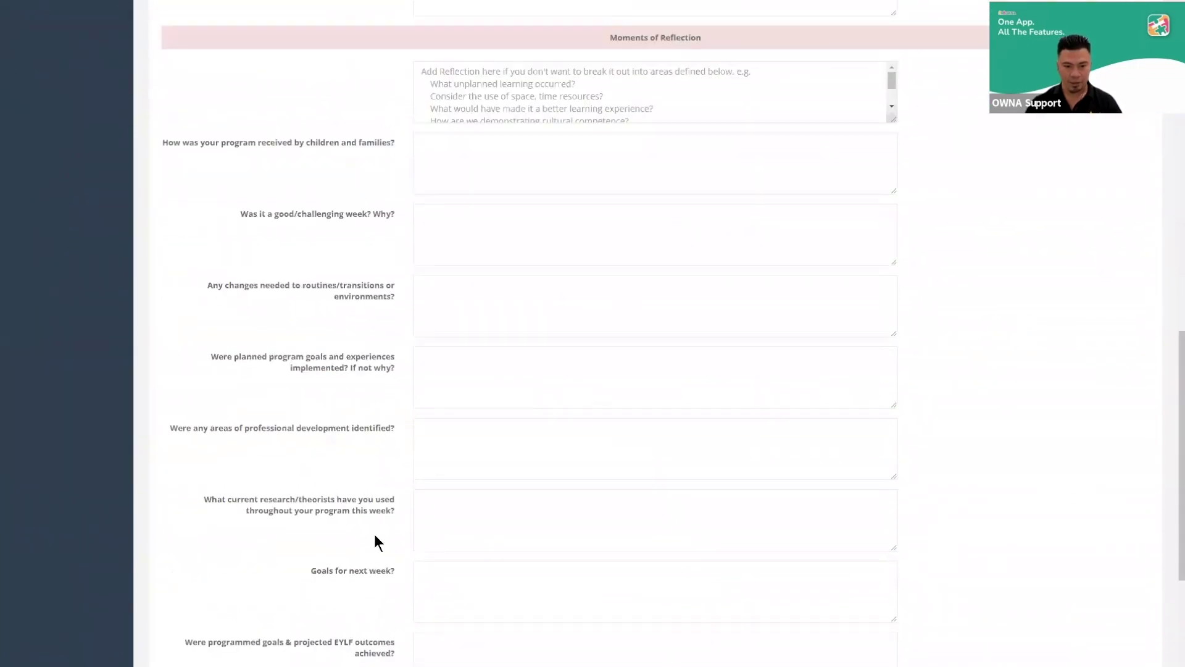
{"action": "scroll", "coordinate": [360, 488], "scroll_direction": "up", "scroll_amount": 20}
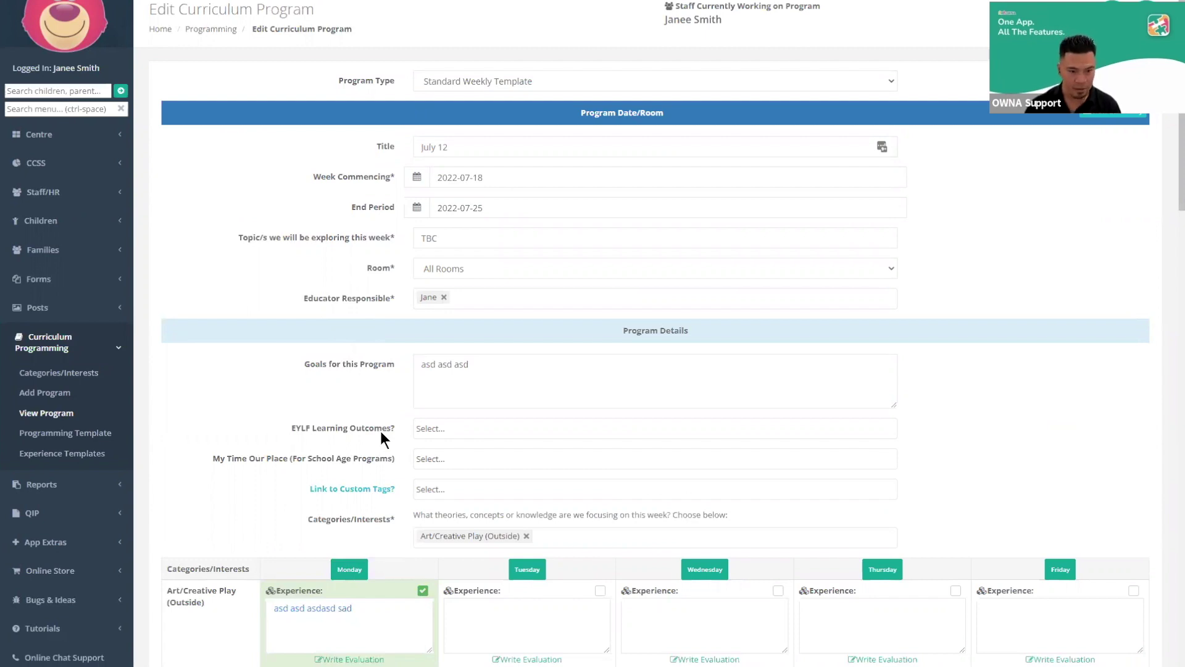
{"action": "scroll", "coordinate": [381, 430], "scroll_direction": "down", "scroll_amount": 1}
{"action": "scroll", "coordinate": [380, 431], "scroll_direction": "up", "scroll_amount": 1}
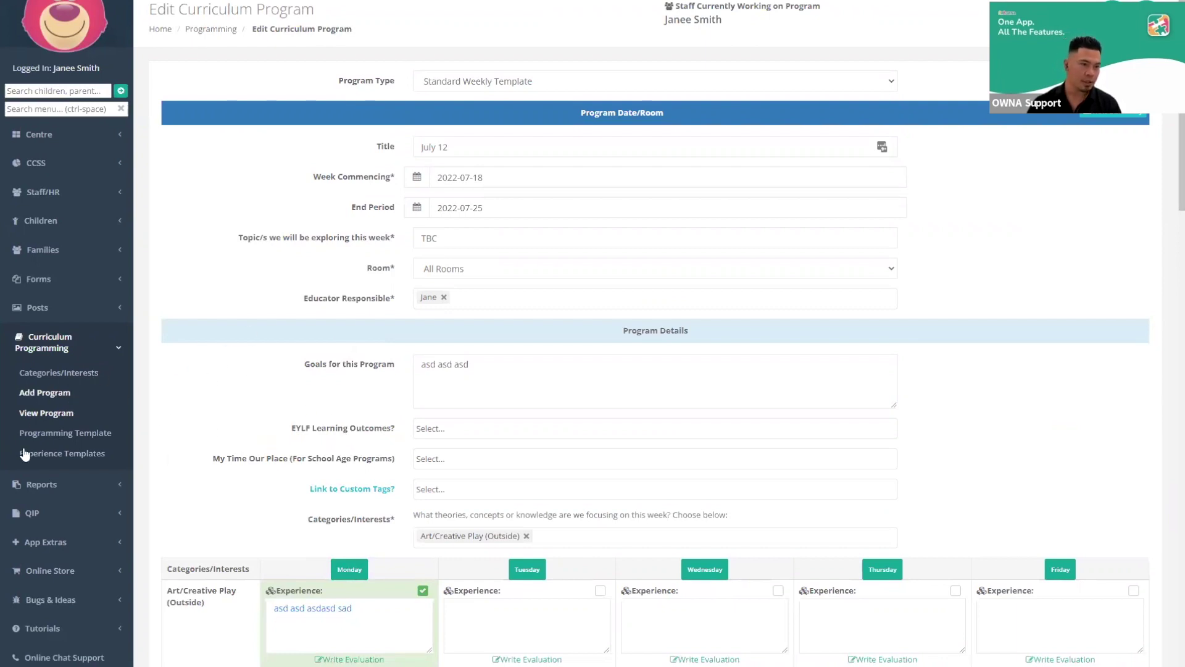
Return to the program list, open the Childs Play program's summary and look over its group and focus child activities
{"action": "left_click", "coordinate": [59, 415]}
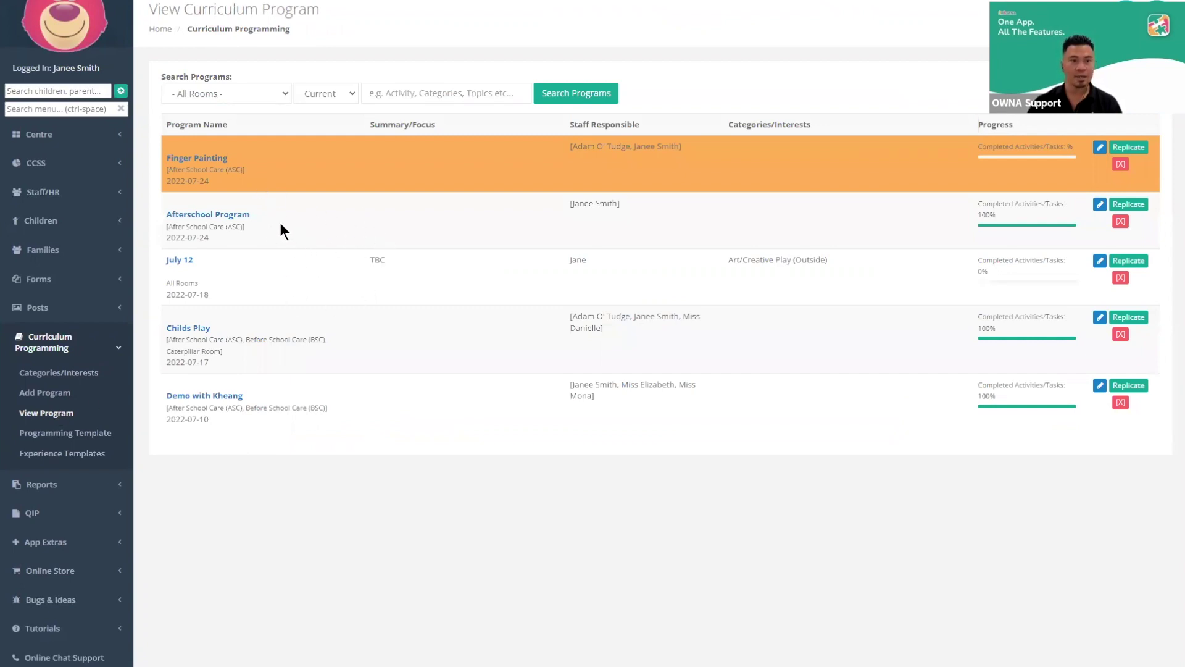
{"action": "left_click", "coordinate": [182, 329]}
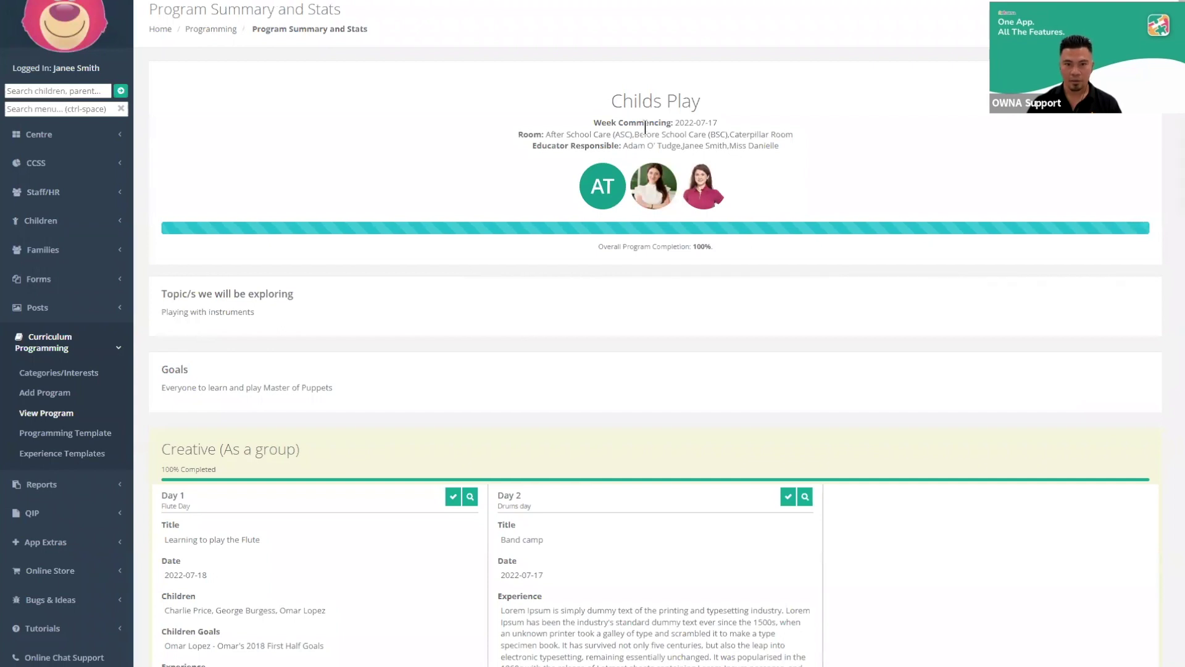
{"action": "scroll", "coordinate": [432, 323], "scroll_direction": "down", "scroll_amount": 3}
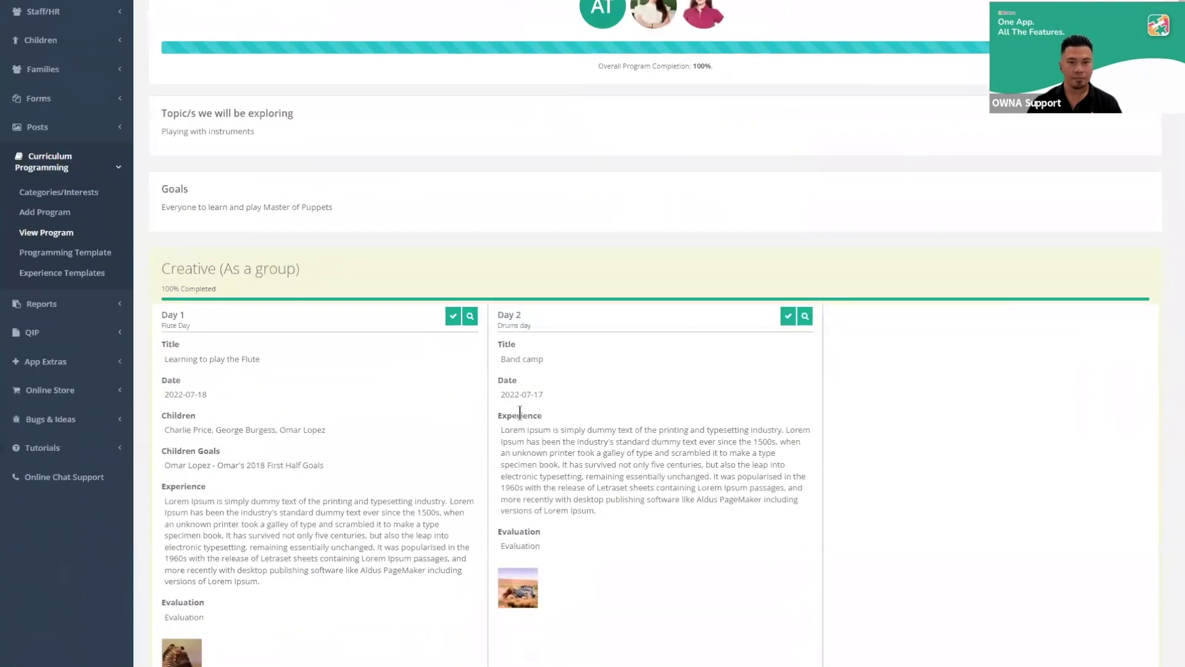
{"action": "scroll", "coordinate": [650, 445], "scroll_direction": "down", "scroll_amount": 3}
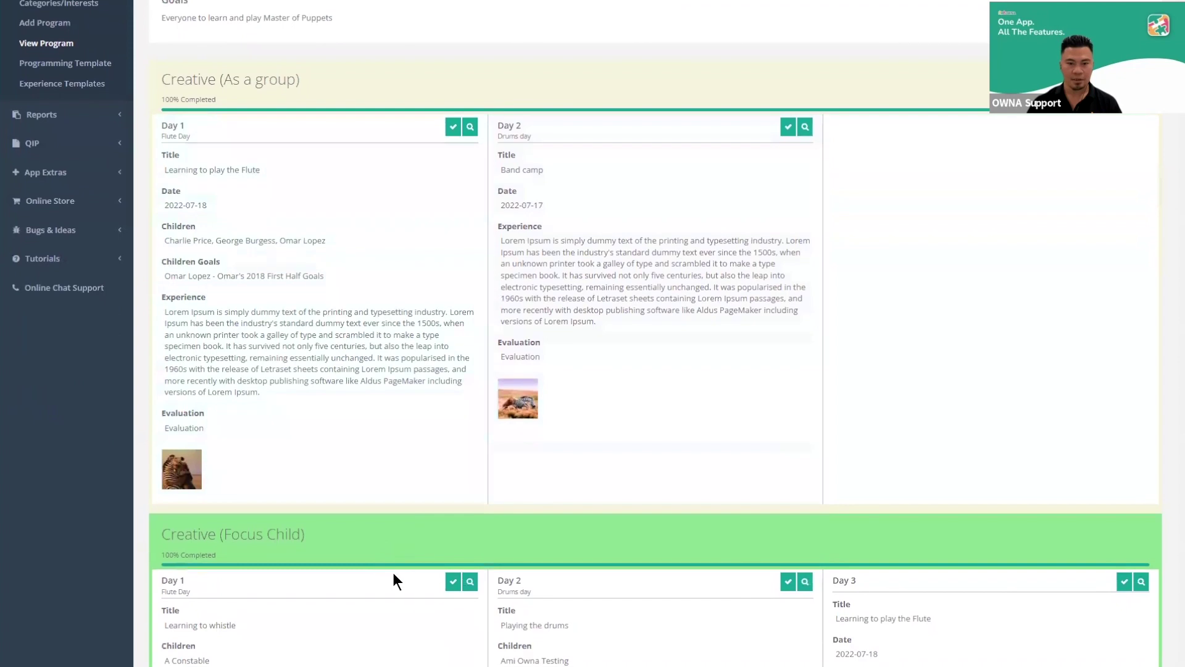
{"action": "scroll", "coordinate": [414, 574], "scroll_direction": "down", "scroll_amount": 1}
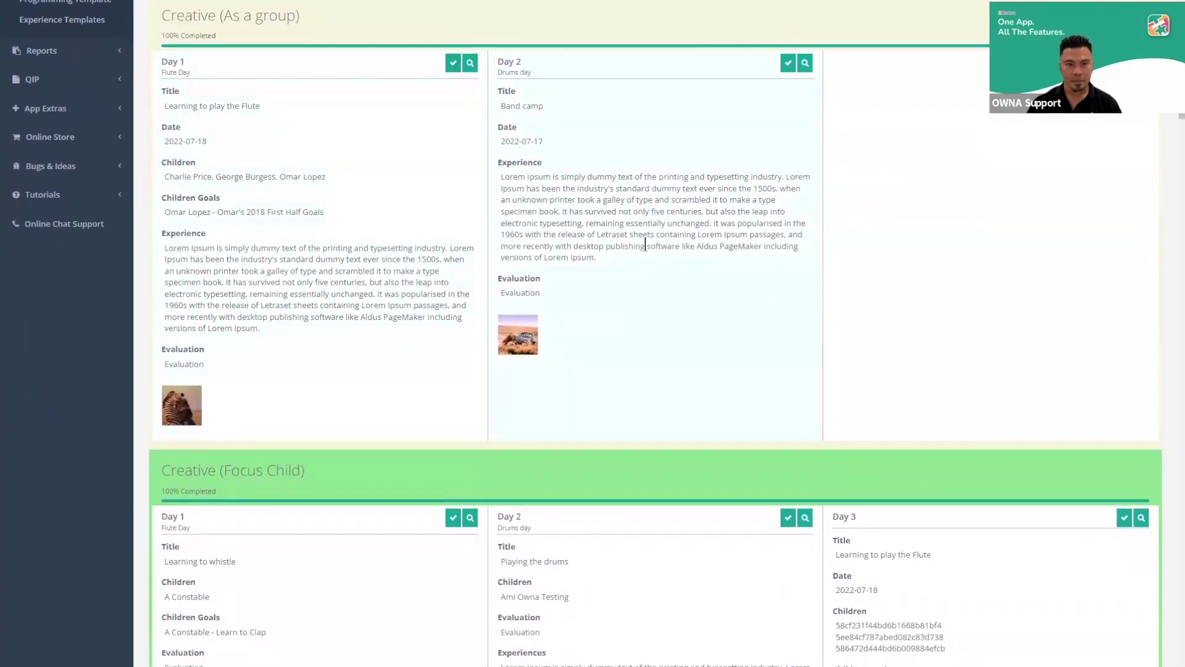
{"action": "scroll", "coordinate": [607, 291], "scroll_direction": "down", "scroll_amount": 3}
{"action": "scroll", "coordinate": [608, 291], "scroll_direction": "down", "scroll_amount": 1}
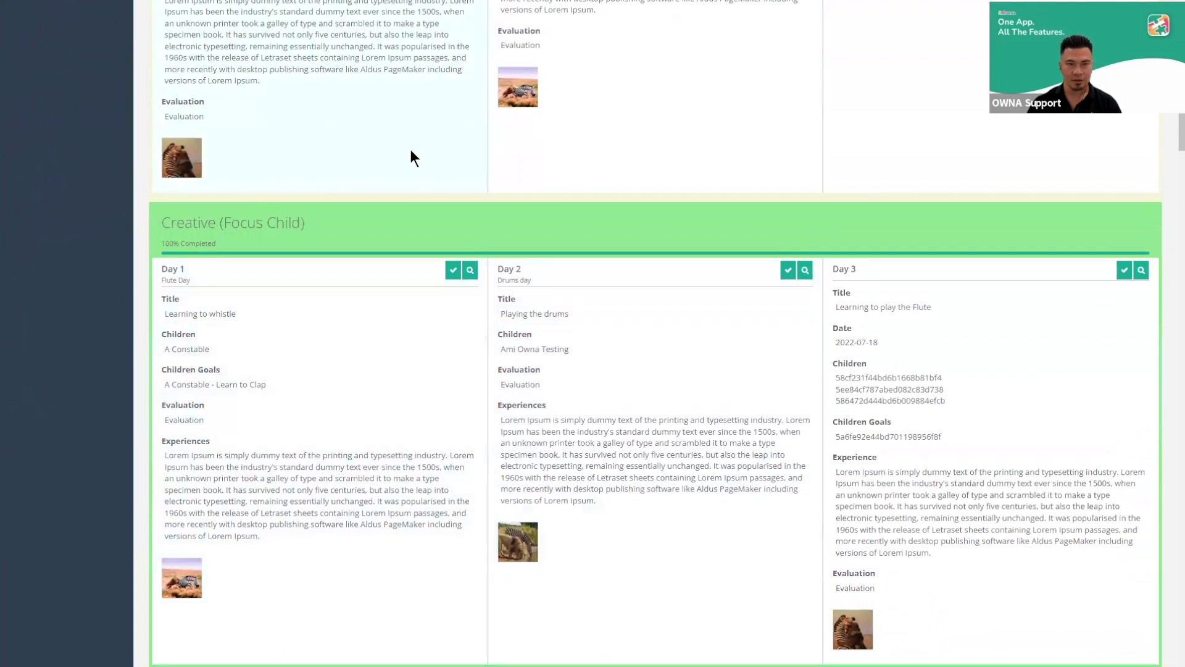
Examine the Day 1 children, goals, experience and evaluation entries under Creative (As a group)
{"action": "scroll", "coordinate": [411, 150], "scroll_direction": "up", "scroll_amount": 3}
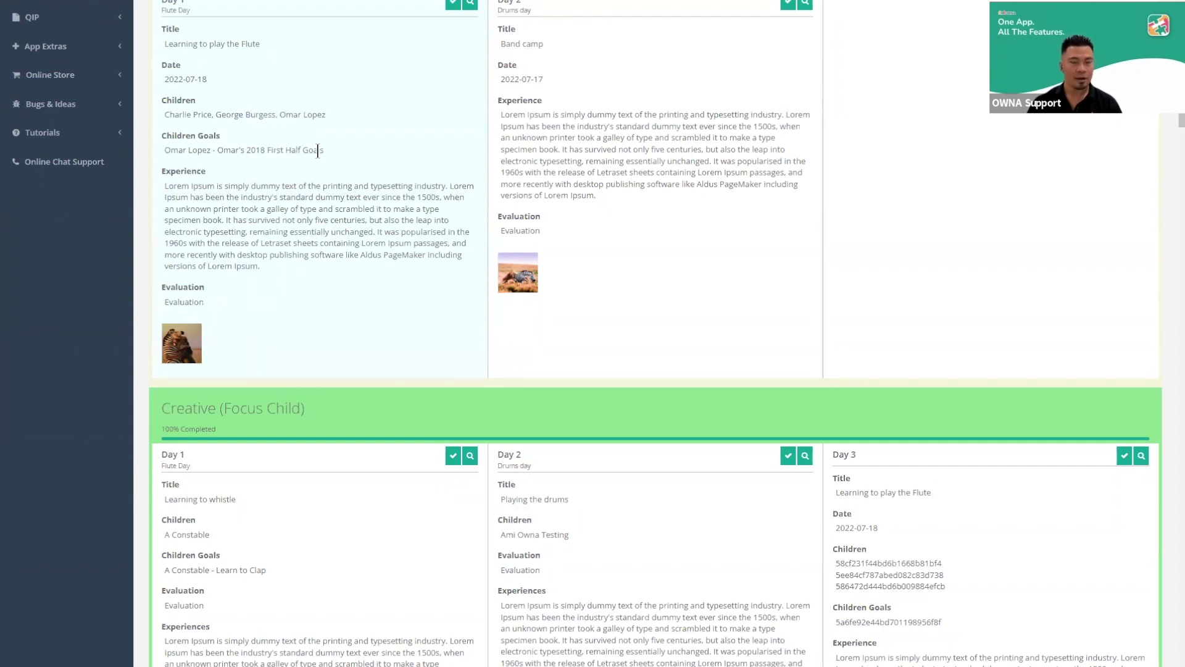
{"action": "scroll", "coordinate": [400, 129], "scroll_direction": "up", "scroll_amount": 2}
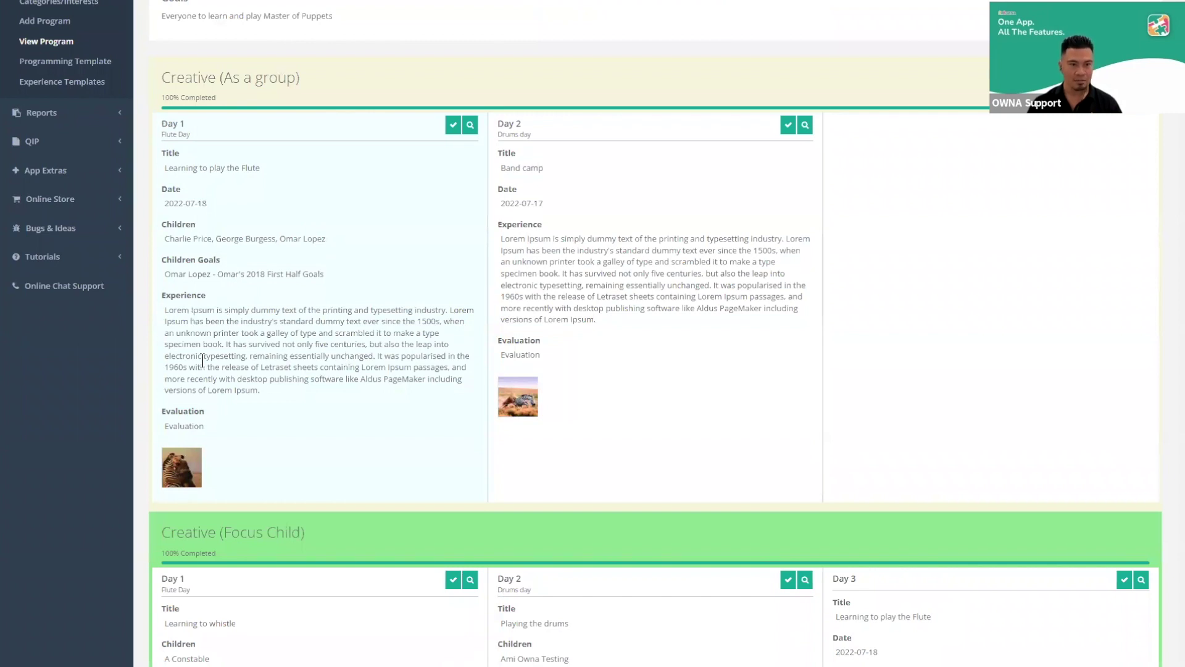
{"action": "scroll", "coordinate": [261, 332], "scroll_direction": "down", "scroll_amount": 5}
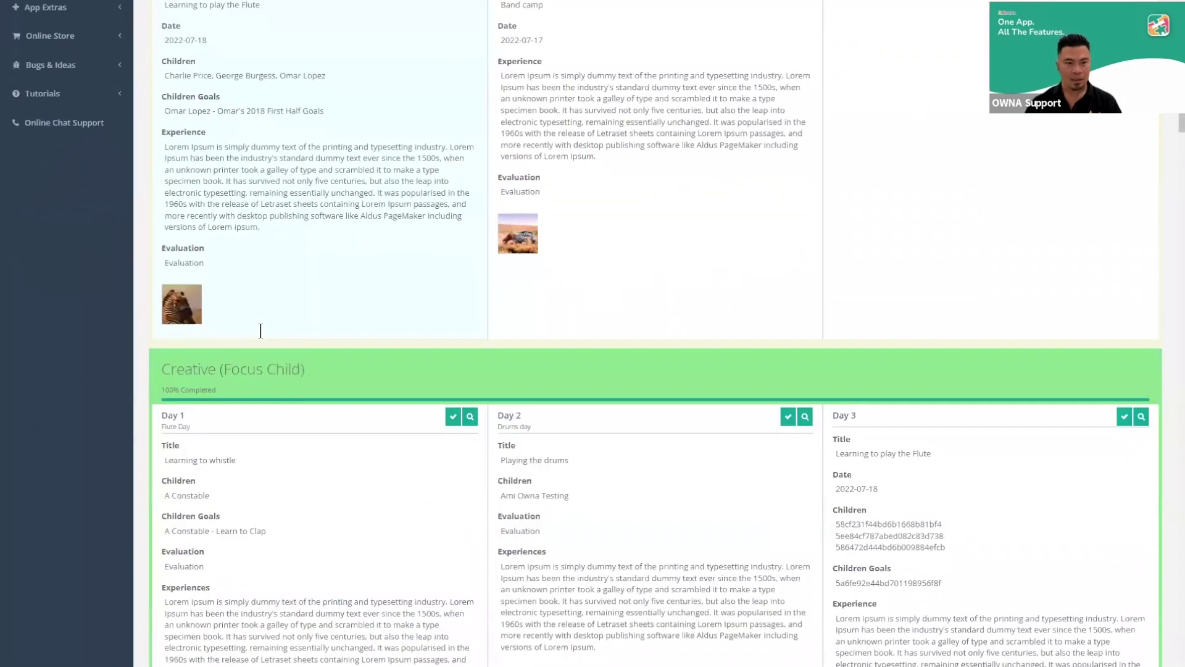
{"action": "scroll", "coordinate": [357, 320], "scroll_direction": "up", "scroll_amount": 4}
{"action": "scroll", "coordinate": [356, 320], "scroll_direction": "down", "scroll_amount": 3}
{"action": "scroll", "coordinate": [357, 320], "scroll_direction": "up", "scroll_amount": 3}
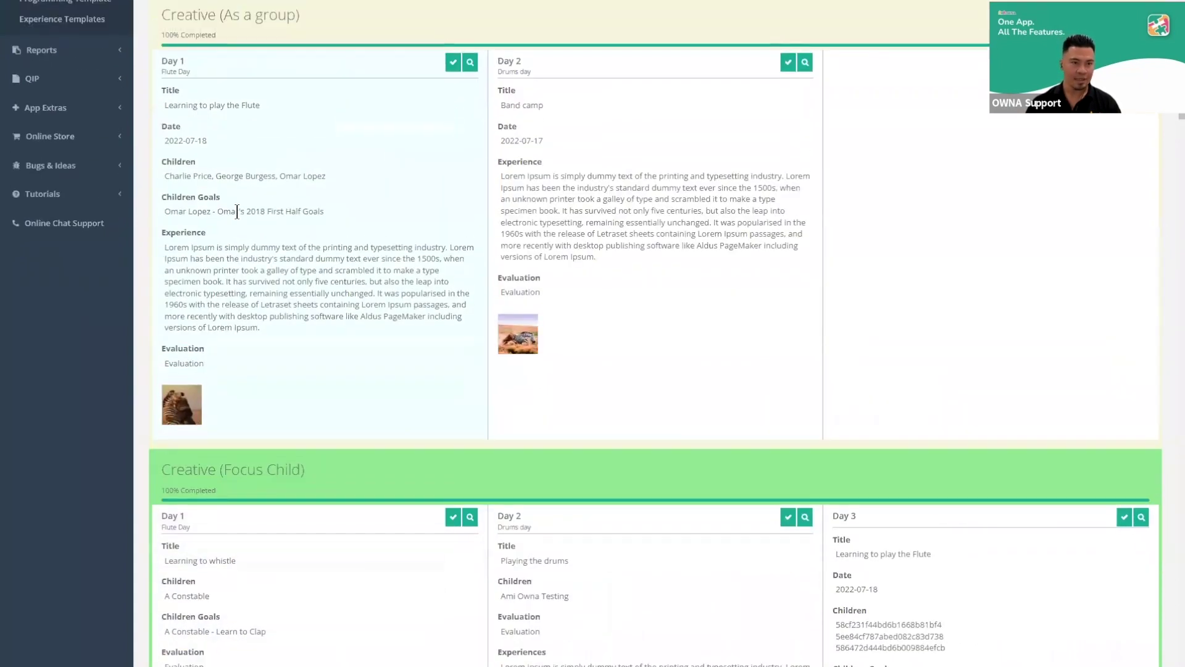
Collapse the Learning Frameworks and Experiences & Feedback sections and read through the Moments of Reflection answers
{"action": "scroll", "coordinate": [237, 211], "scroll_direction": "down", "scroll_amount": 10}
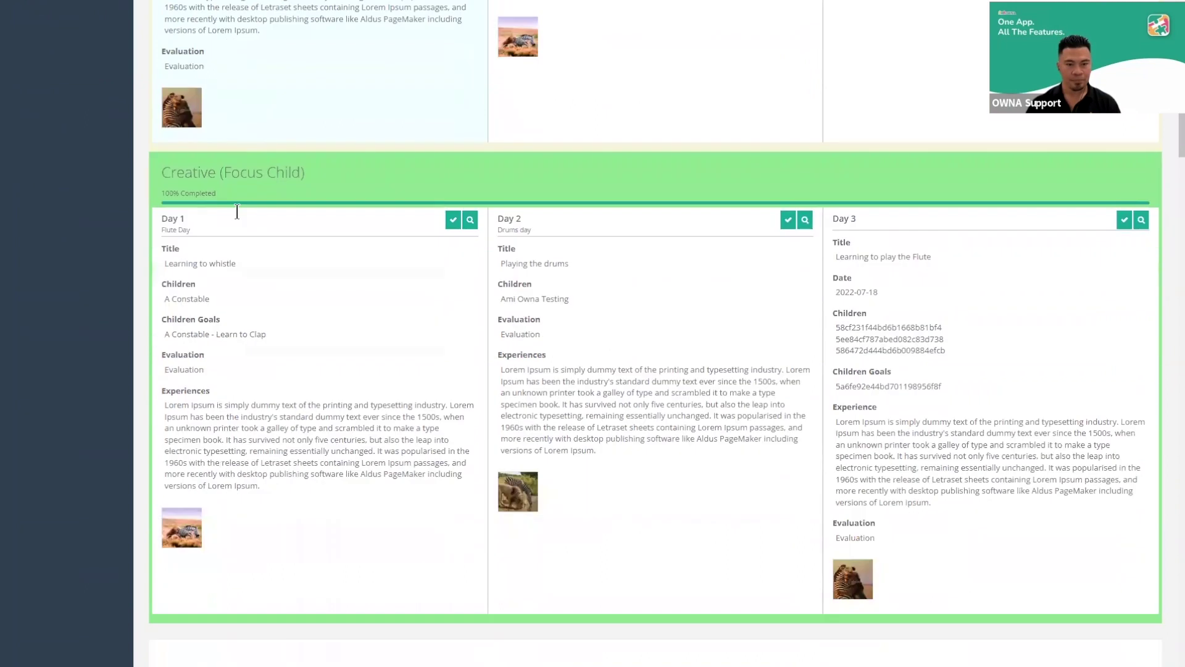
{"action": "scroll", "coordinate": [237, 212], "scroll_direction": "down", "scroll_amount": 6}
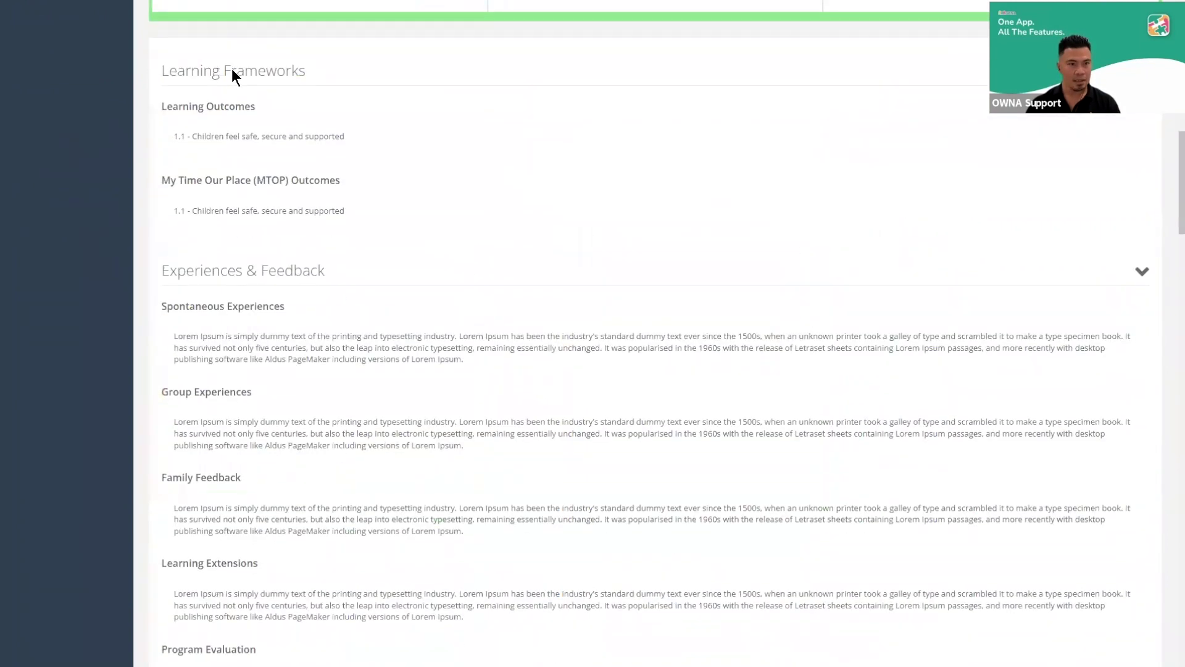
{"action": "left_click", "coordinate": [363, 47]}
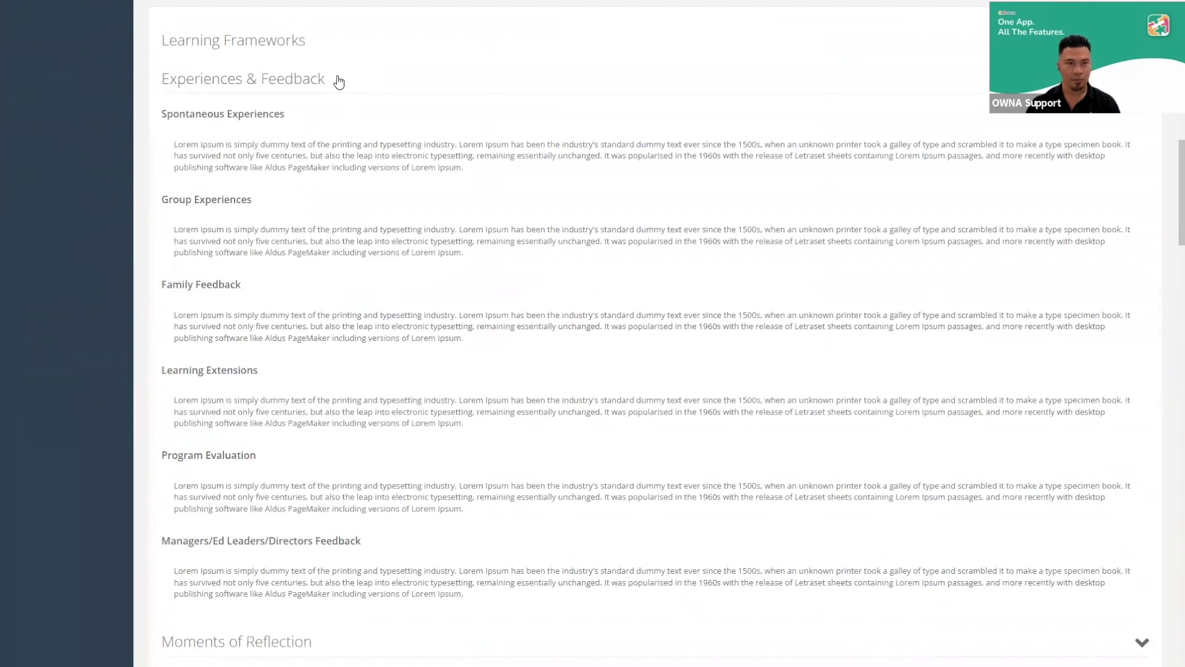
{"action": "left_click", "coordinate": [338, 81]}
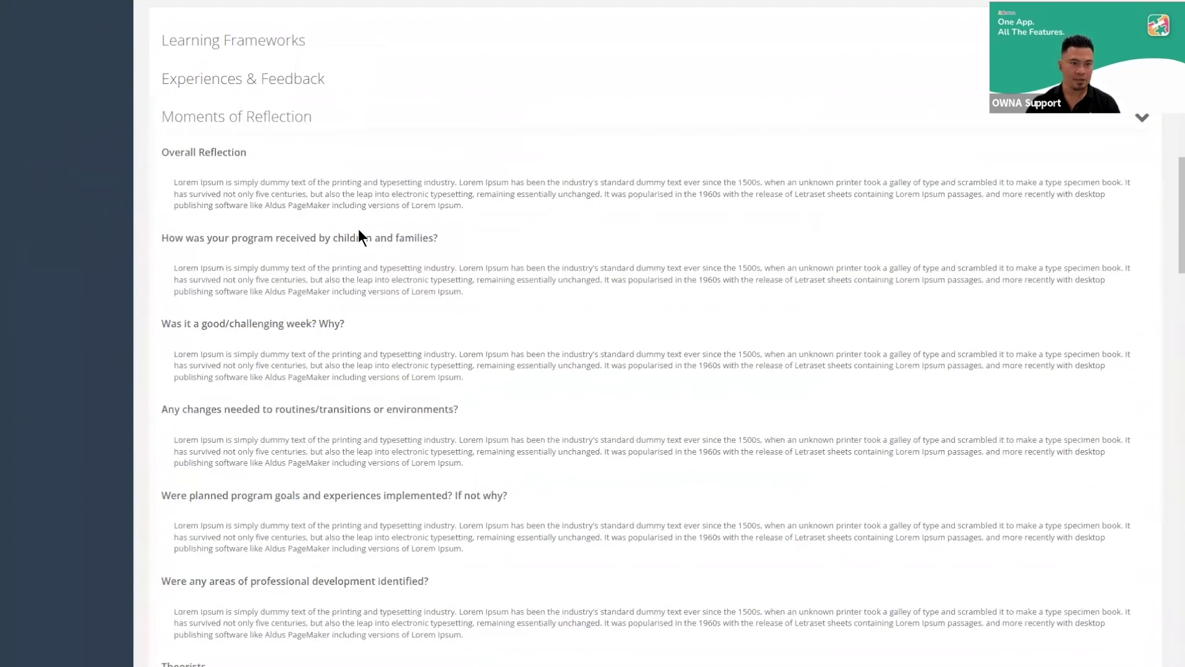
{"action": "scroll", "coordinate": [387, 449], "scroll_direction": "down", "scroll_amount": 5}
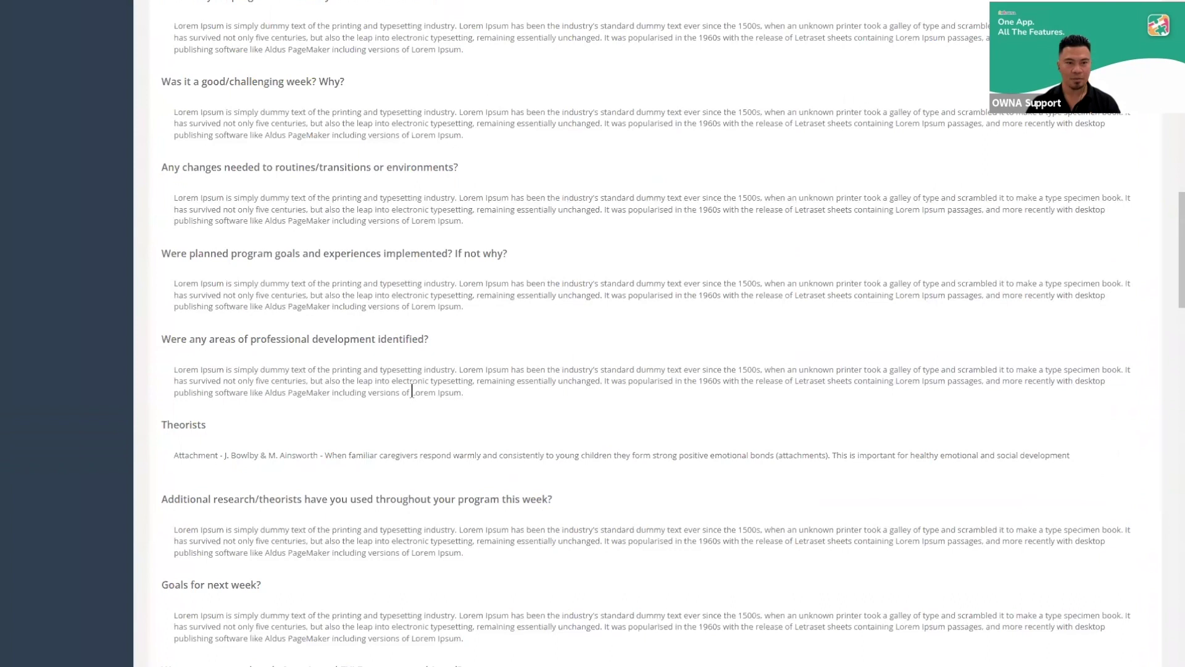
Collapse the Moments of Reflection section and read the Parent Feedback entries below it
{"action": "scroll", "coordinate": [405, 505], "scroll_direction": "up", "scroll_amount": 4}
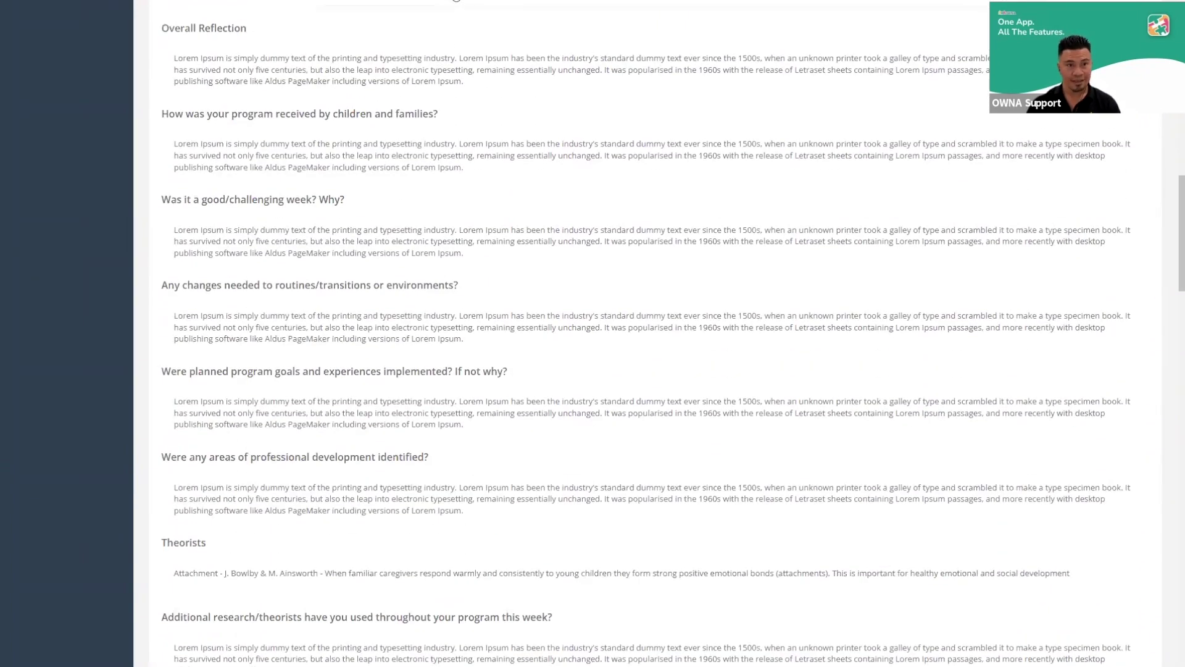
{"action": "scroll", "coordinate": [492, 175], "scroll_direction": "up", "scroll_amount": 4}
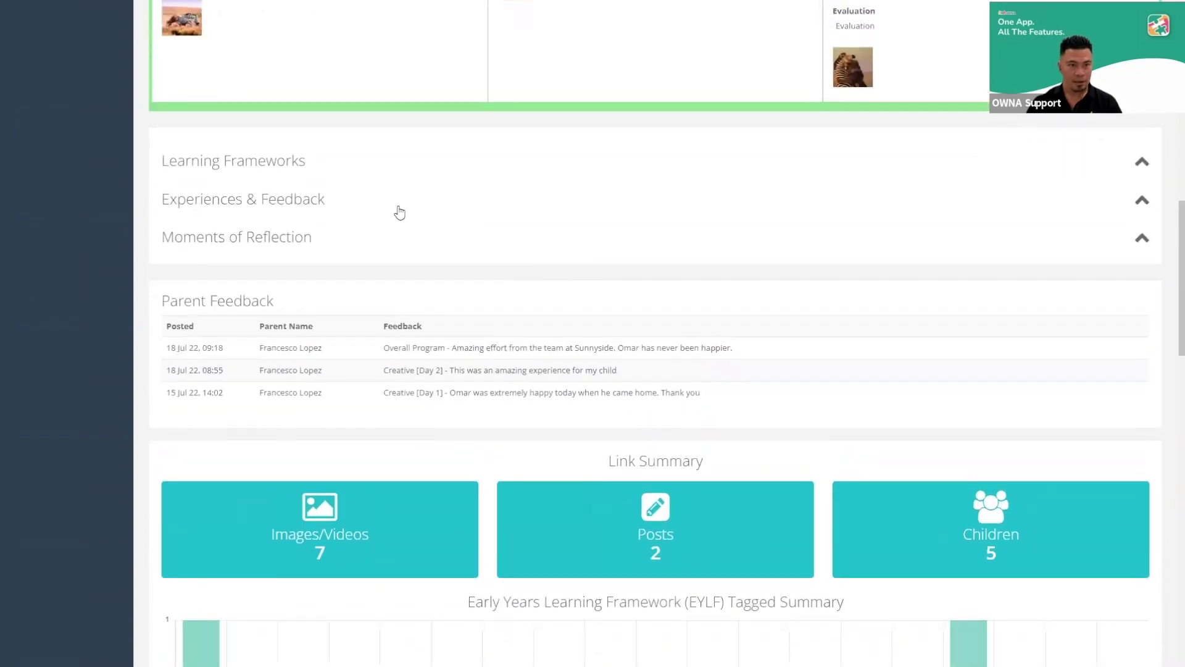
{"action": "scroll", "coordinate": [395, 365], "scroll_direction": "down", "scroll_amount": 2}
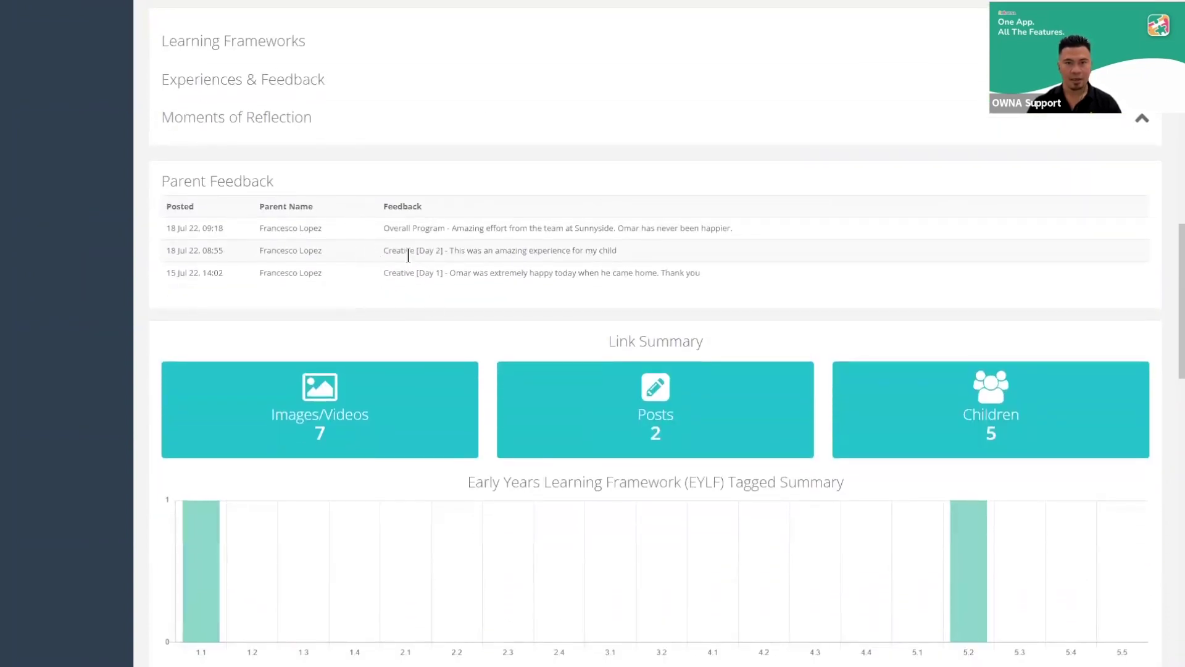
{"action": "scroll", "coordinate": [408, 254], "scroll_direction": "up", "scroll_amount": 1}
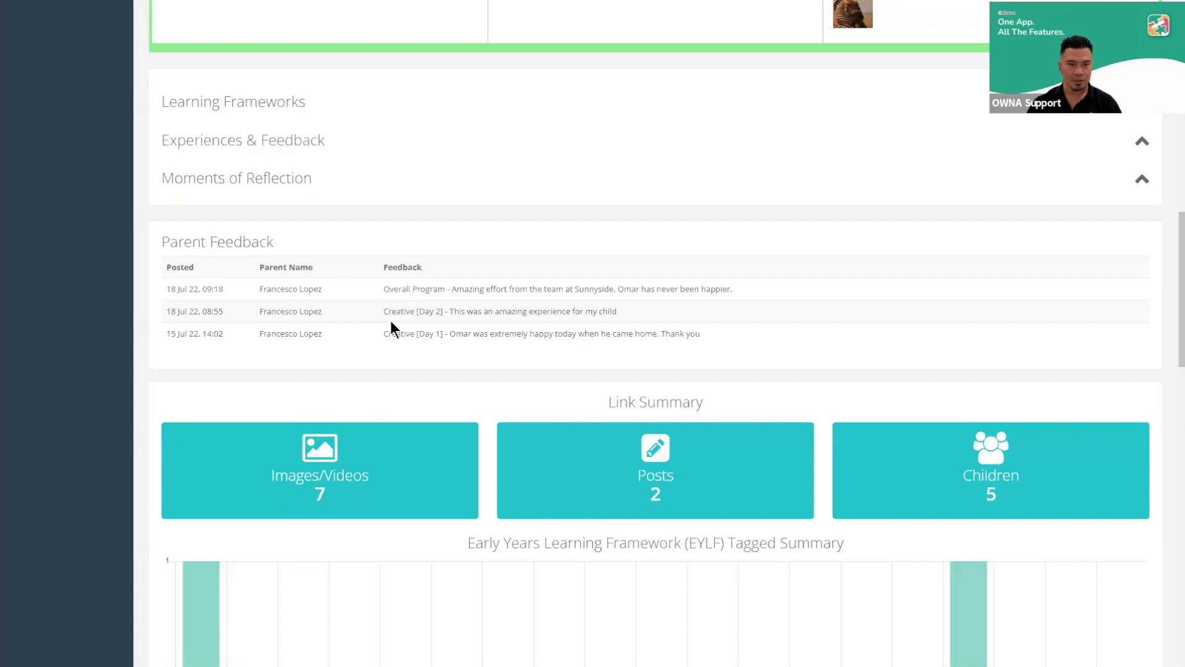
{"action": "scroll", "coordinate": [362, 287], "scroll_direction": "down", "scroll_amount": 2}
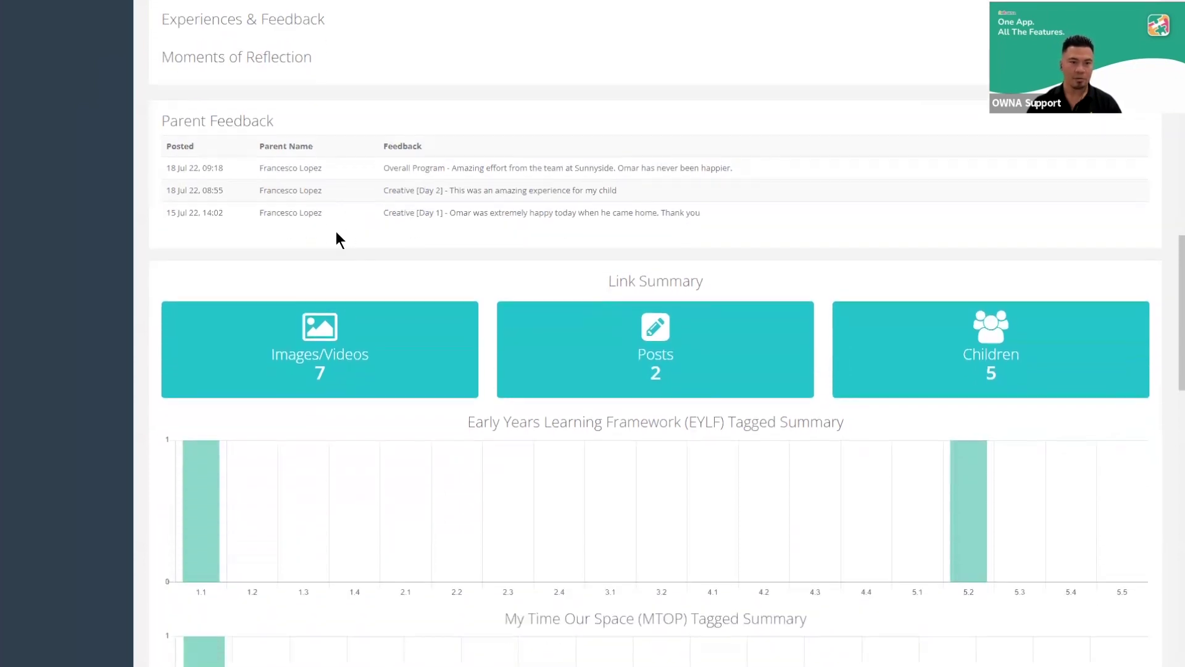
Look over the link summary, tagged framework charts, linked images, tagged posts and comments of the Childs Play program
{"action": "scroll", "coordinate": [451, 343], "scroll_direction": "down", "scroll_amount": 4}
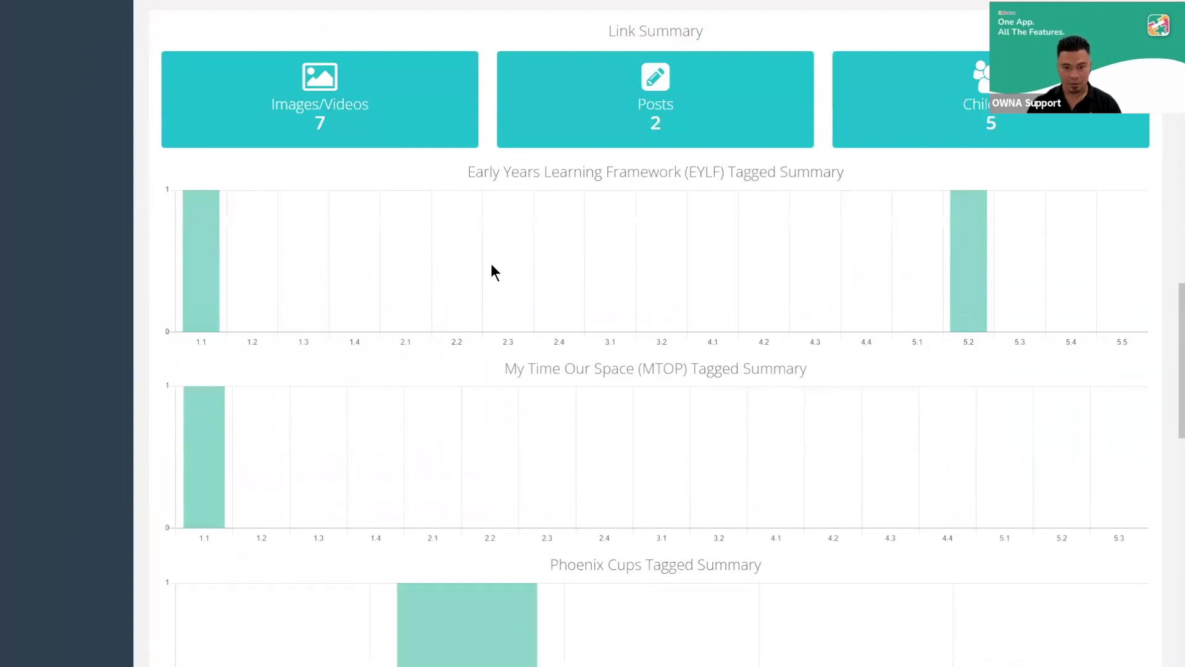
{"action": "scroll", "coordinate": [489, 267], "scroll_direction": "down", "scroll_amount": 7}
{"action": "scroll", "coordinate": [207, 352], "scroll_direction": "down", "scroll_amount": 3}
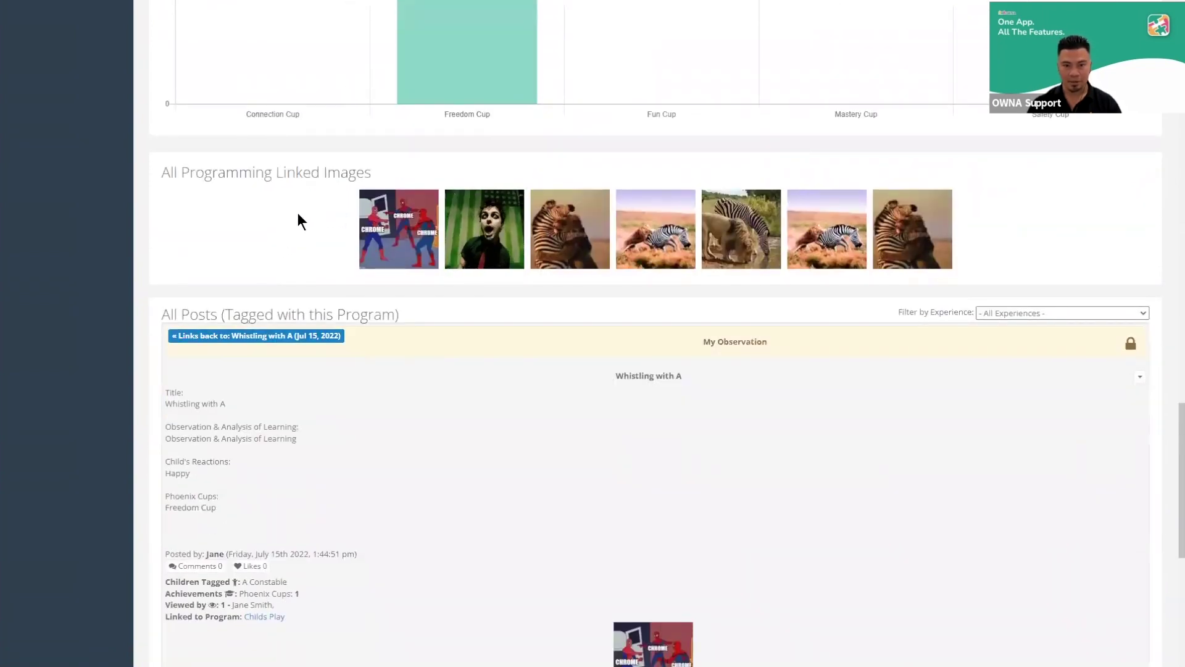
{"action": "scroll", "coordinate": [579, 382], "scroll_direction": "down", "scroll_amount": 1}
{"action": "scroll", "coordinate": [579, 384], "scroll_direction": "down", "scroll_amount": 3}
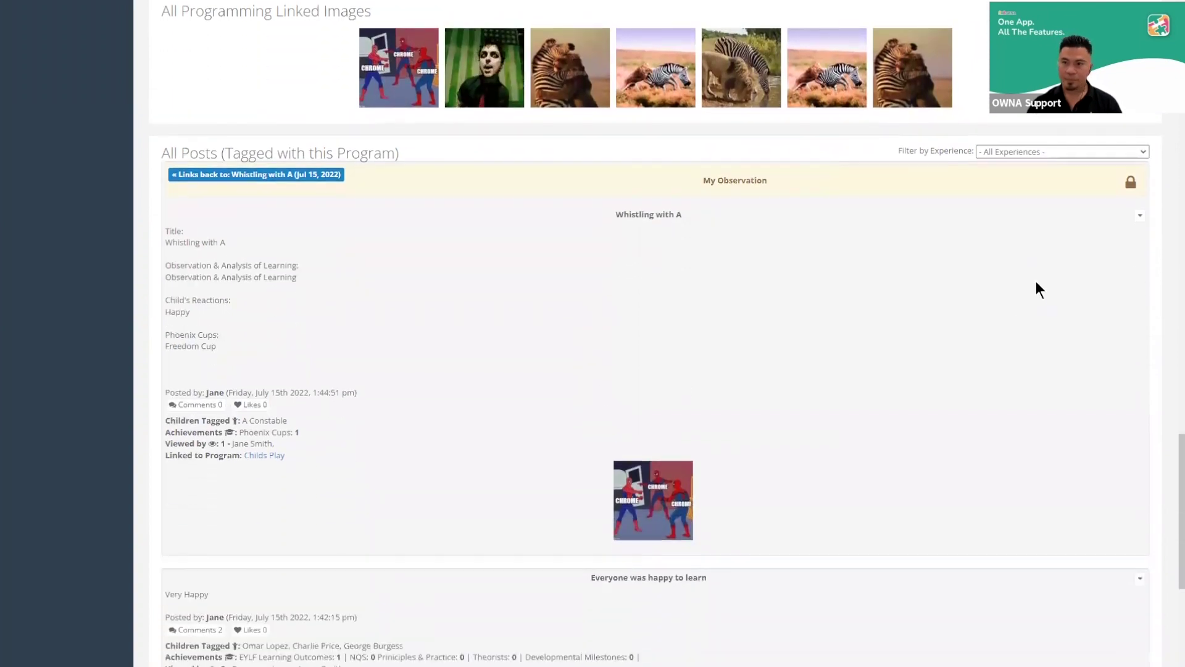
{"action": "scroll", "coordinate": [761, 247], "scroll_direction": "down", "scroll_amount": 2}
{"action": "scroll", "coordinate": [760, 242], "scroll_direction": "down", "scroll_amount": 3}
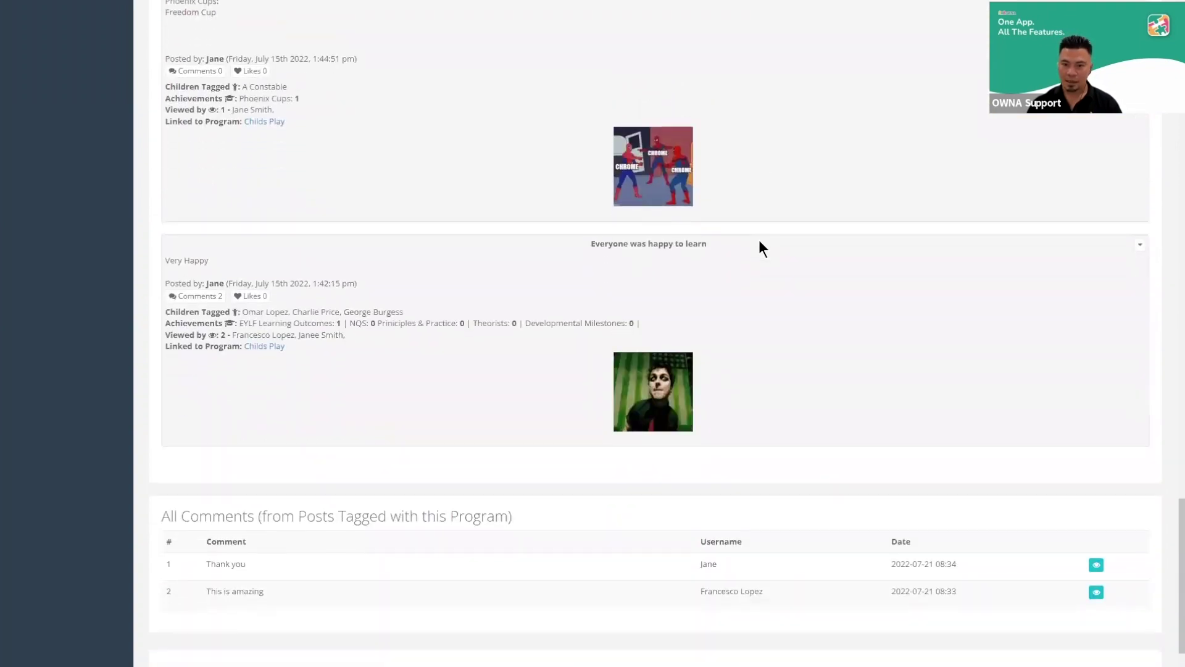
Filter the posts tagged with this program by the experience "Creative - Day 1: Learning to play the Flute"
{"action": "scroll", "coordinate": [759, 242], "scroll_direction": "up", "scroll_amount": 1}
{"action": "scroll", "coordinate": [759, 244], "scroll_direction": "up", "scroll_amount": 4}
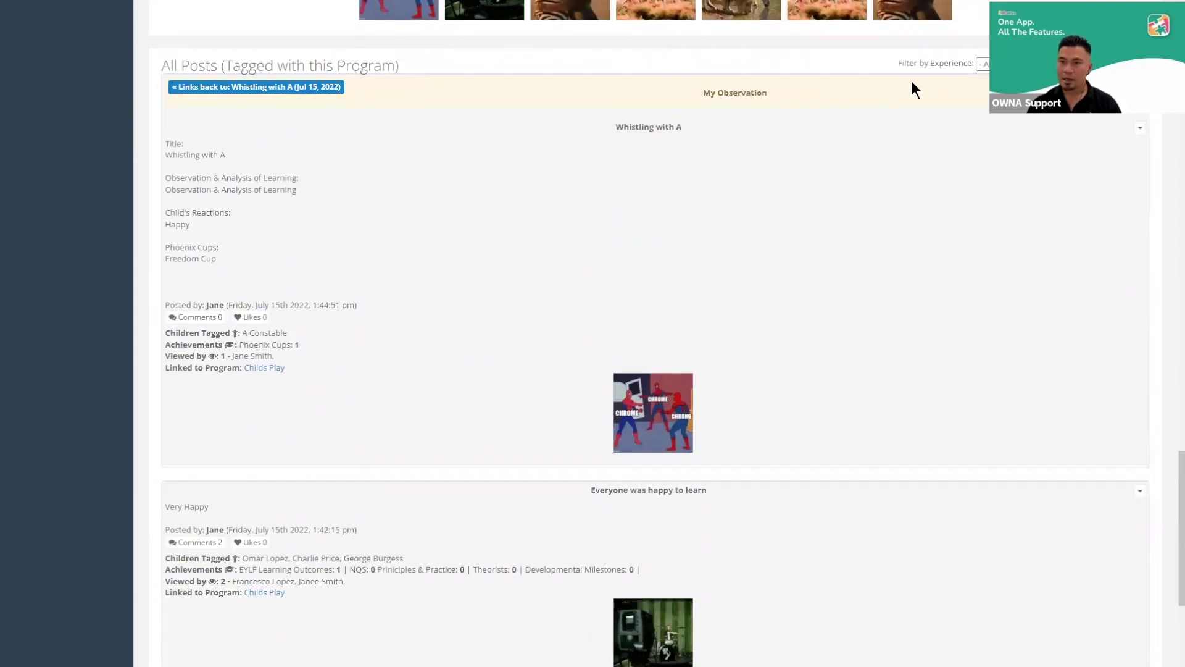
{"action": "left_click", "coordinate": [983, 64]}
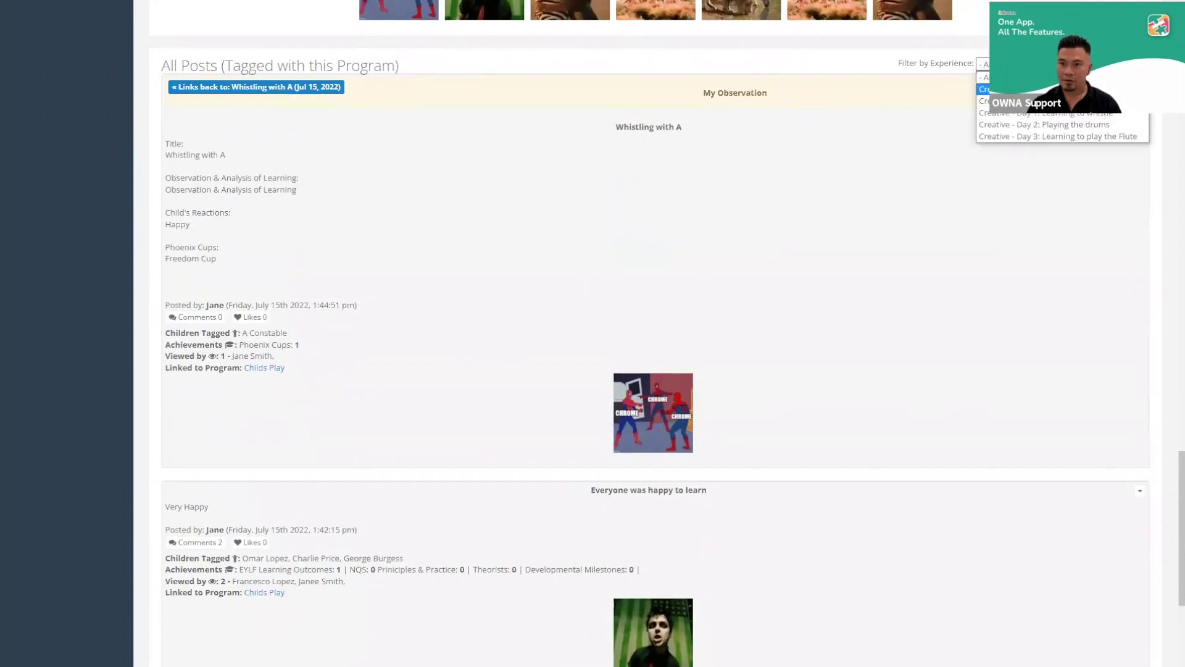
{"action": "left_click", "coordinate": [881, 196]}
Compare the Day 1 entry under Creative (As a group) with the filtered post and its comments
{"action": "scroll", "coordinate": [880, 196], "scroll_direction": "up", "scroll_amount": 10}
{"action": "scroll", "coordinate": [880, 197], "scroll_direction": "up", "scroll_amount": 15}
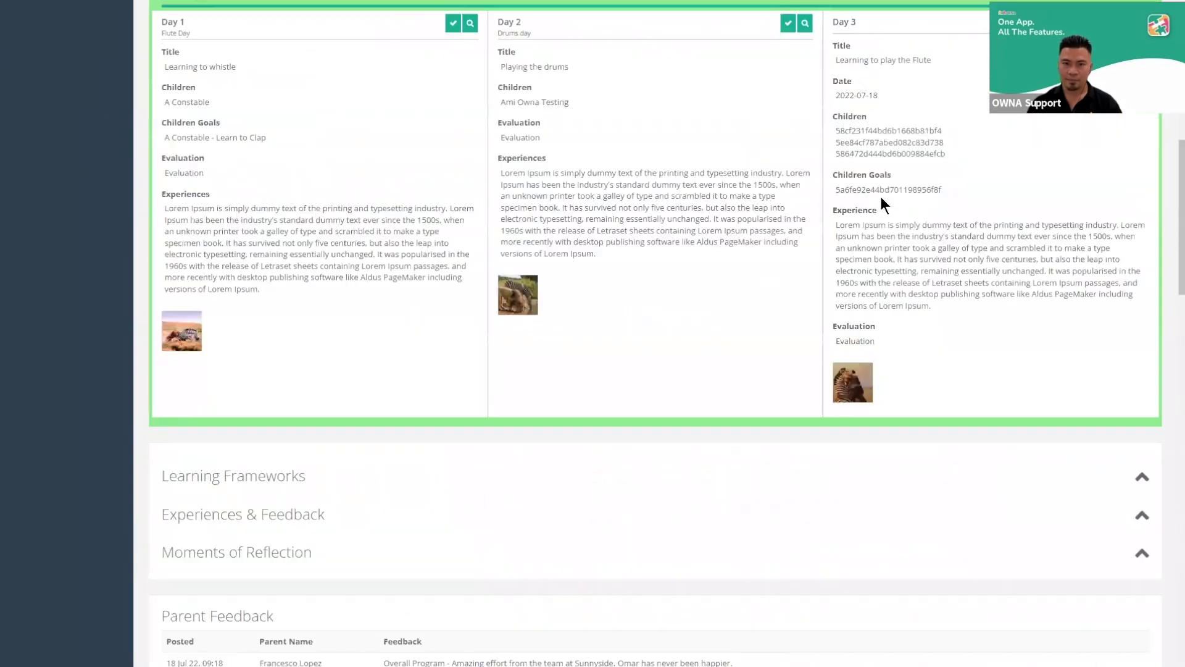
{"action": "scroll", "coordinate": [429, 309], "scroll_direction": "down", "scroll_amount": 3}
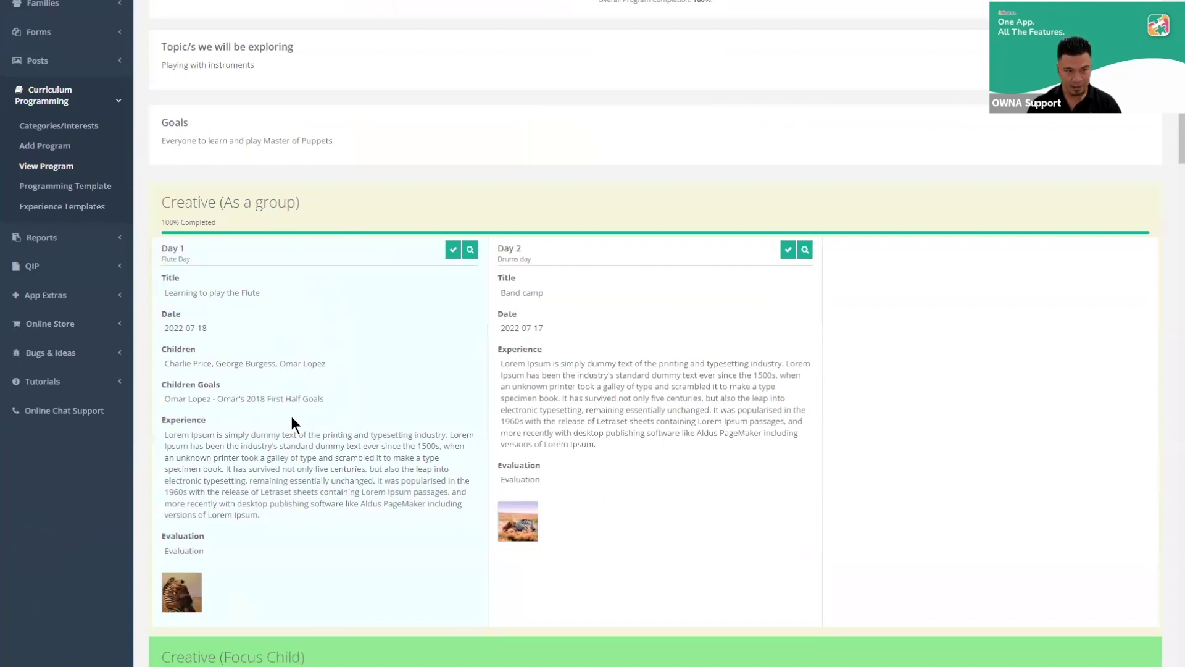
{"action": "scroll", "coordinate": [470, 251], "scroll_direction": "down", "scroll_amount": 20}
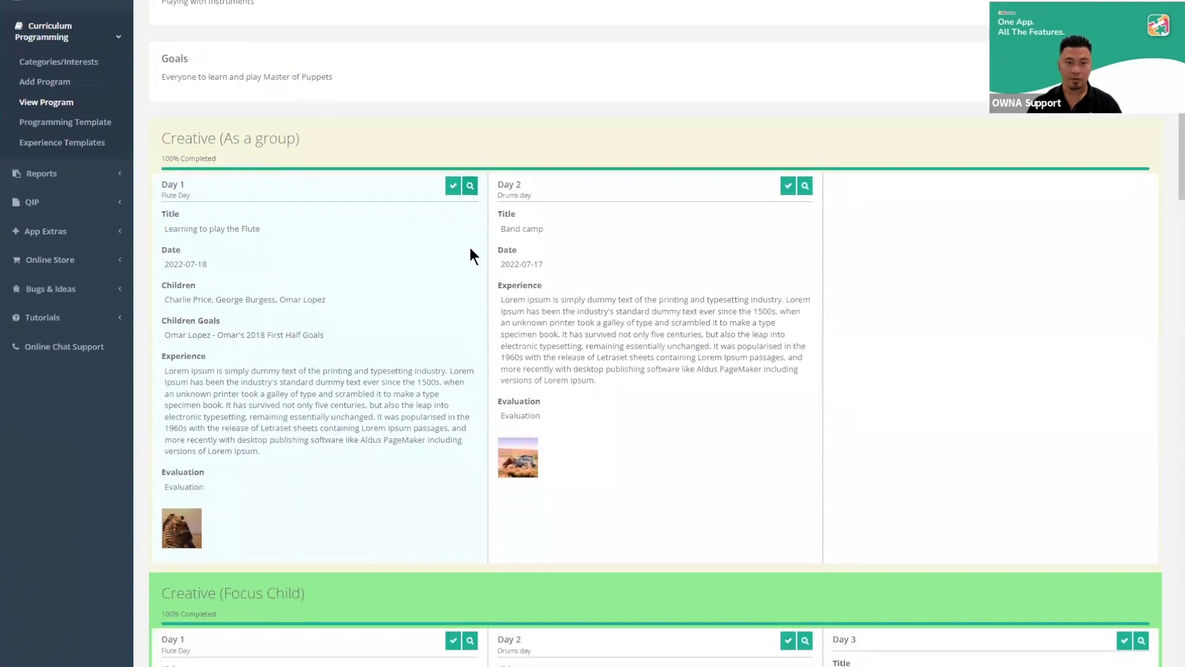
{"action": "scroll", "coordinate": [834, 294], "scroll_direction": "down", "scroll_amount": 13}
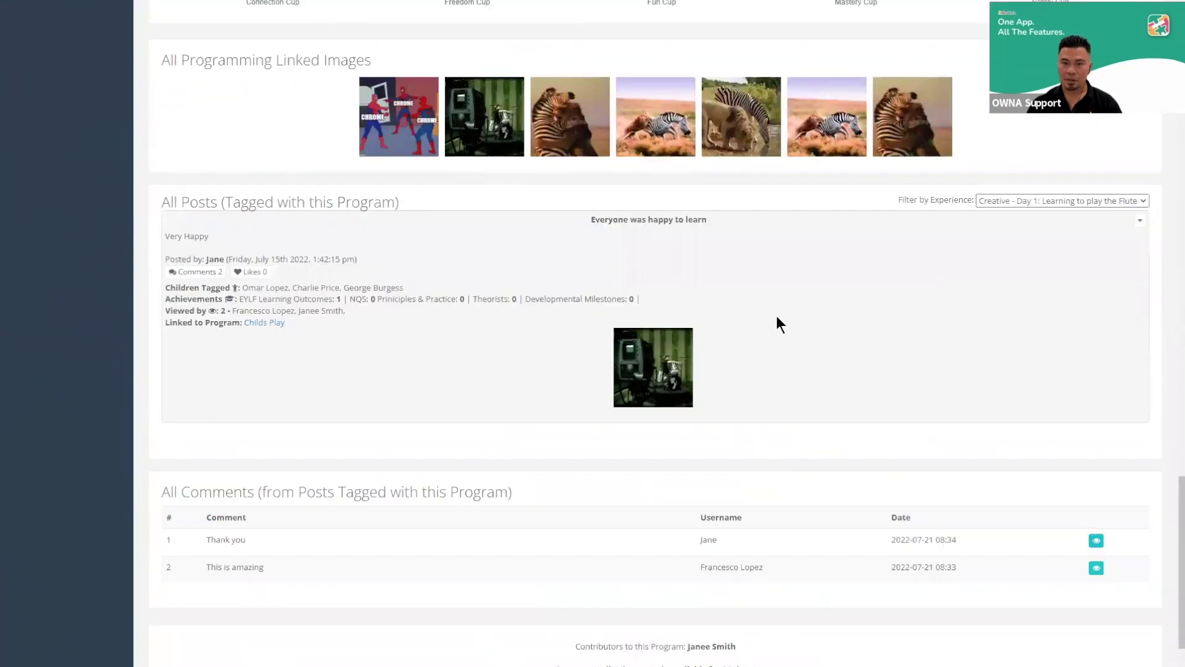
{"action": "scroll", "coordinate": [972, 226], "scroll_direction": "up", "scroll_amount": 2}
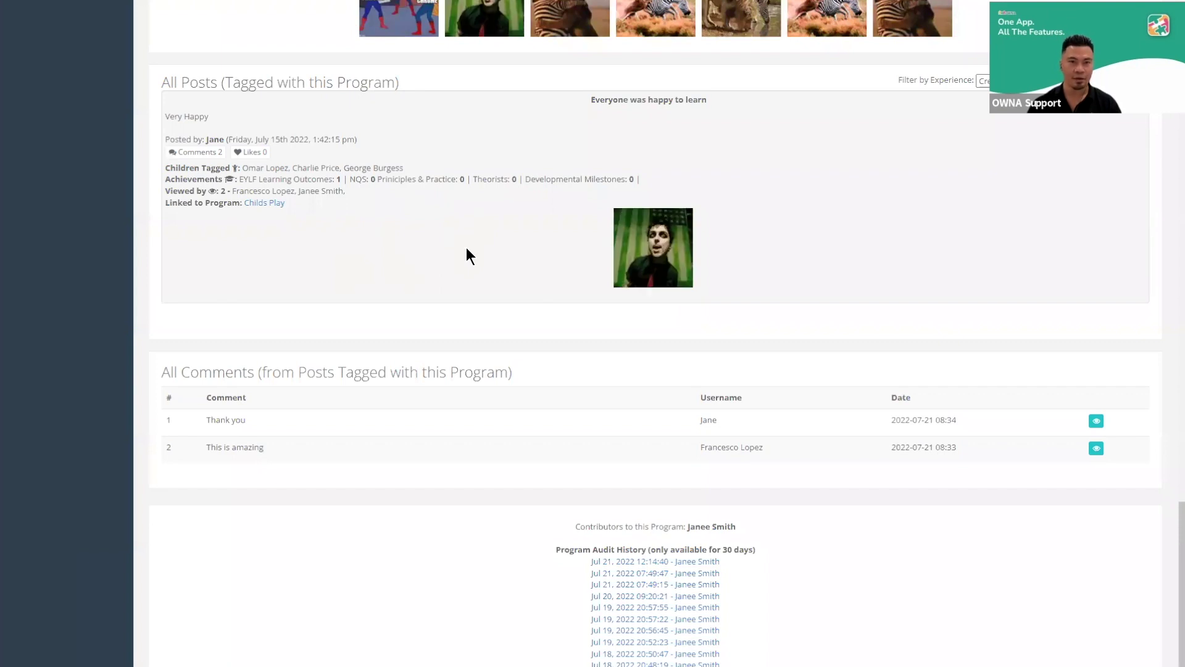
Open the program's printable version, look through all pages of its print preview and cancel printing
{"action": "scroll", "coordinate": [467, 252], "scroll_direction": "up", "scroll_amount": 15}
{"action": "scroll", "coordinate": [466, 246], "scroll_direction": "up", "scroll_amount": 15}
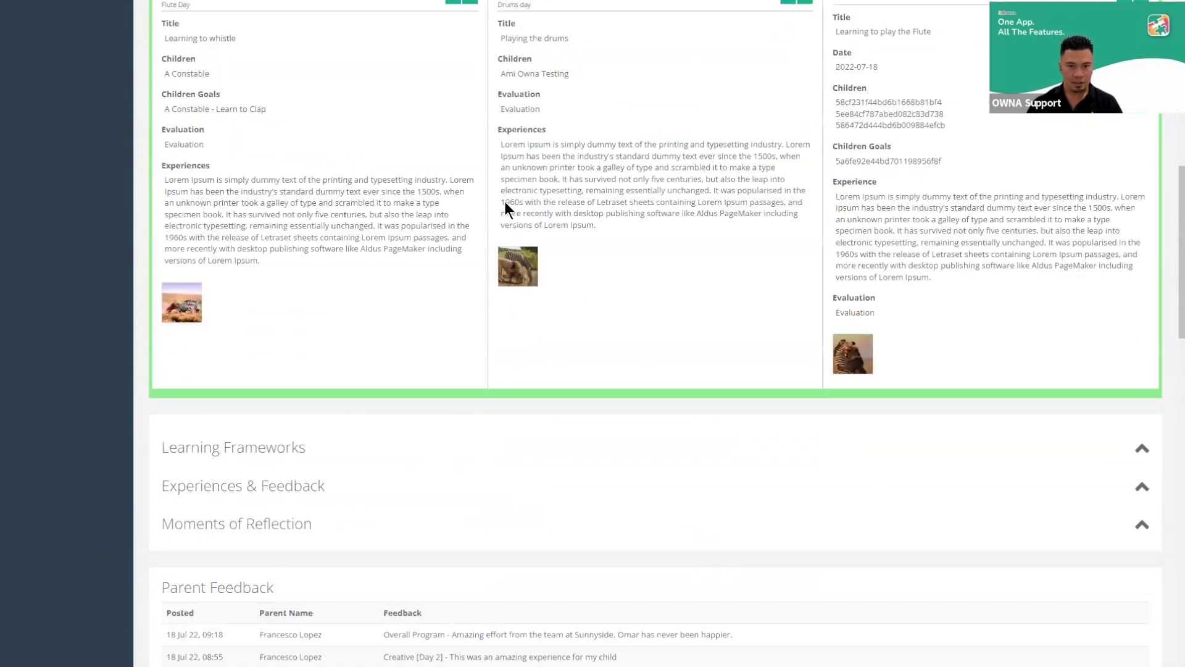
{"action": "scroll", "coordinate": [403, 302], "scroll_direction": "up", "scroll_amount": 4}
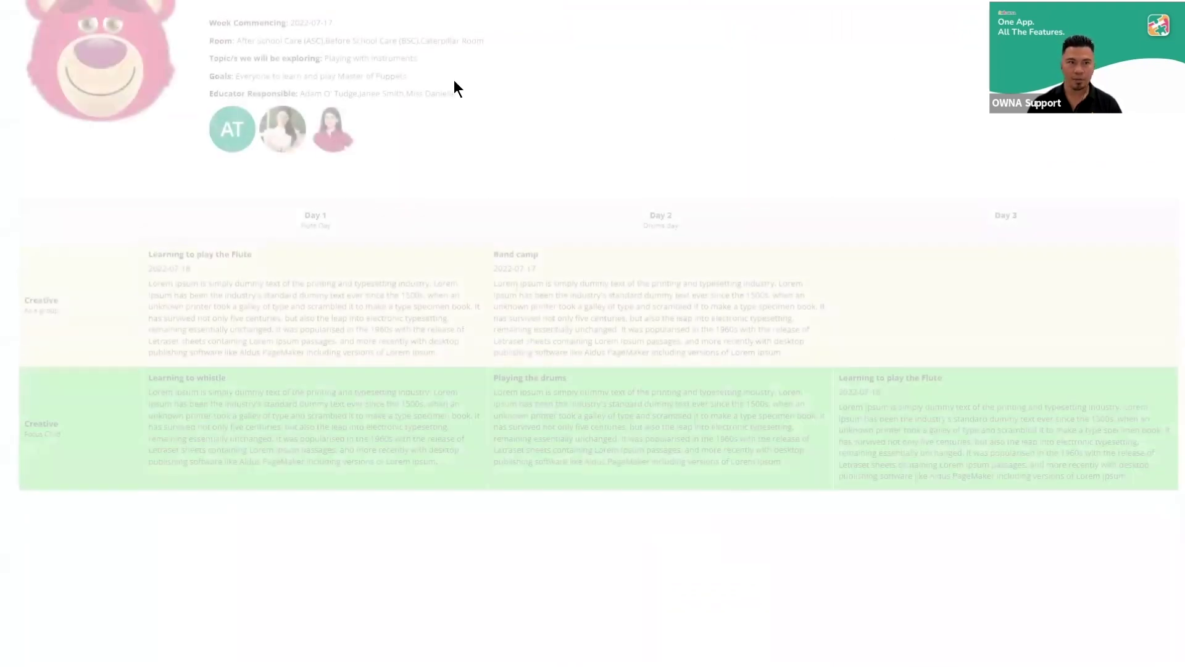
{"action": "scroll", "coordinate": [604, 177], "scroll_direction": "down", "scroll_amount": 5}
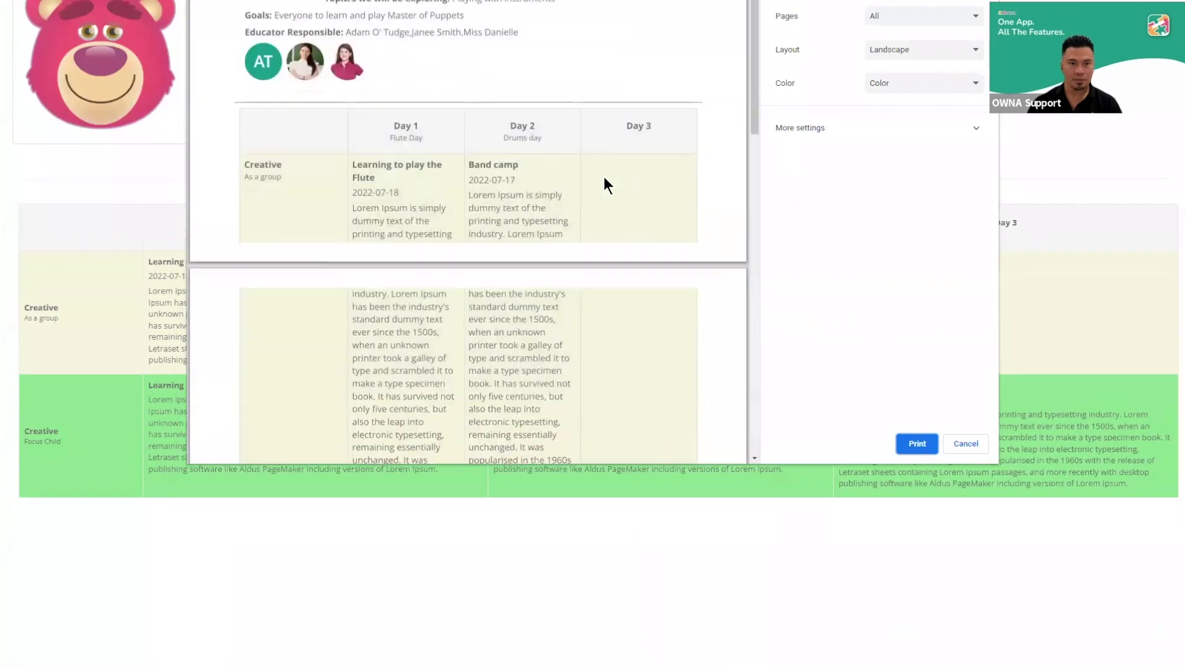
{"action": "scroll", "coordinate": [604, 177], "scroll_direction": "down", "scroll_amount": 12}
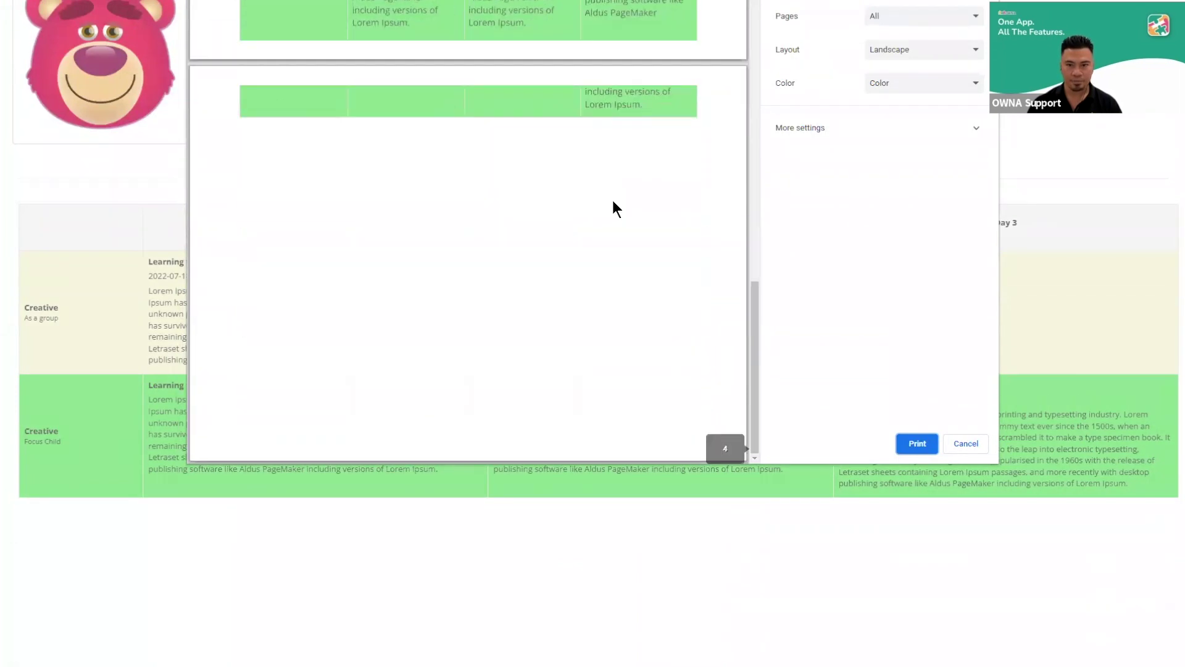
{"action": "left_click", "coordinate": [983, 447]}
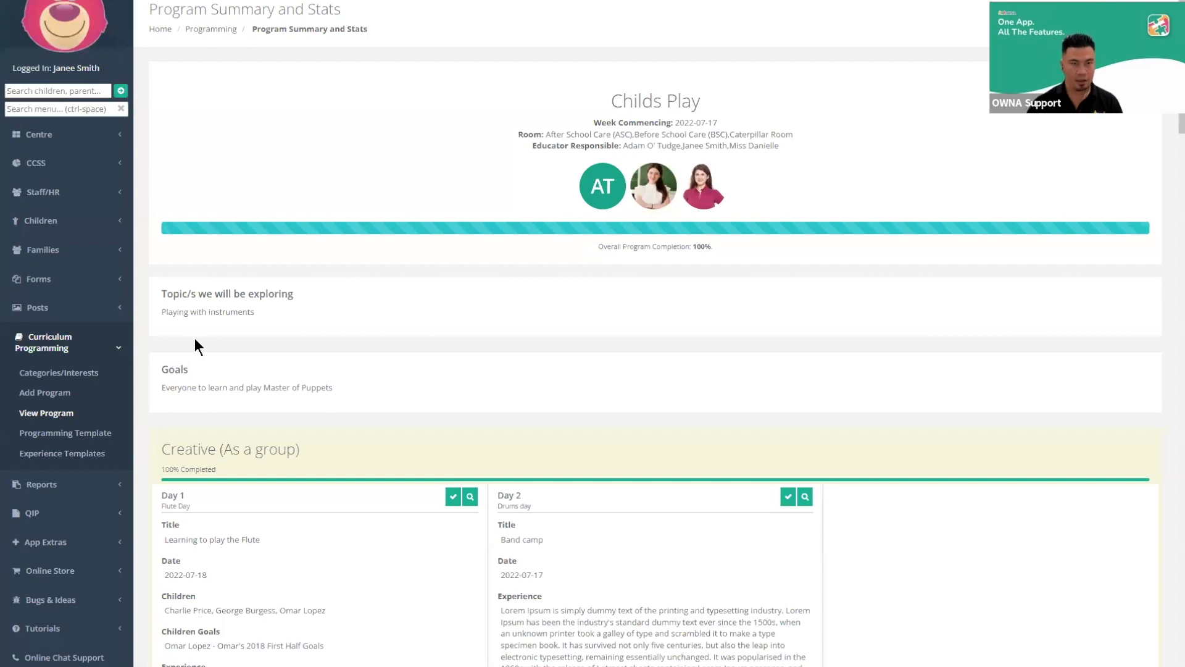
Start a new programming template titled "Webinar Program" and set its status to Active
{"action": "left_click", "coordinate": [68, 435]}
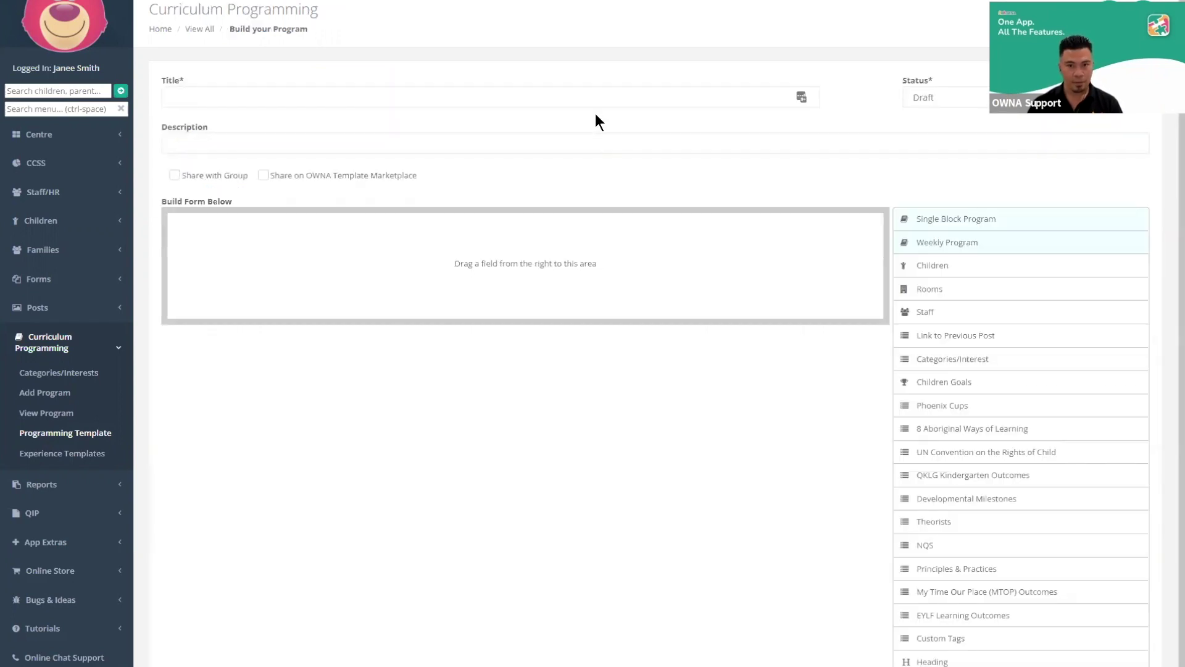
{"action": "left_click", "coordinate": [597, 99]}
{"action": "type", "text": "Webinar"}
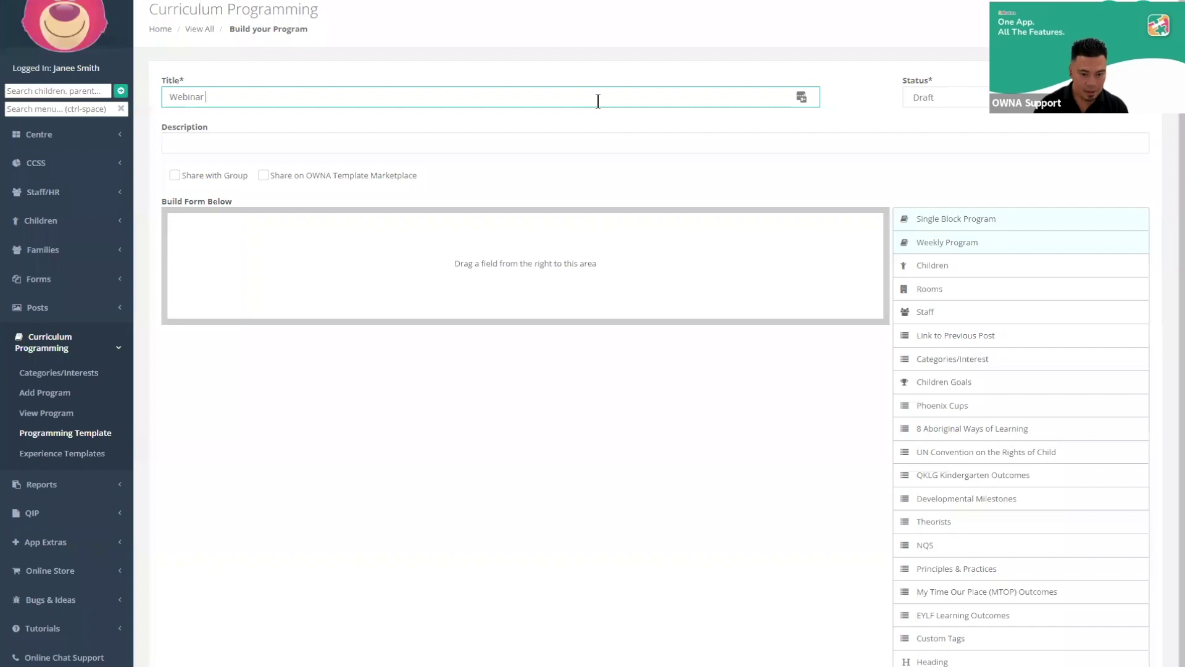
{"action": "key", "text": "ctrl+p"}
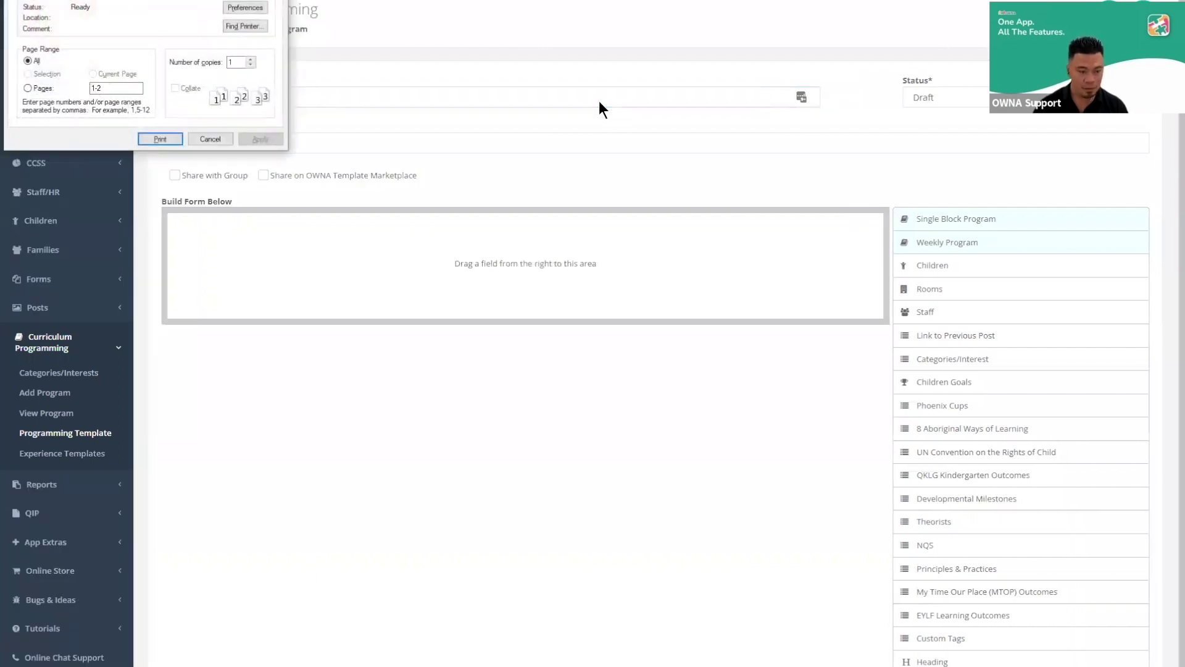
{"action": "left_click", "coordinate": [221, 139]}
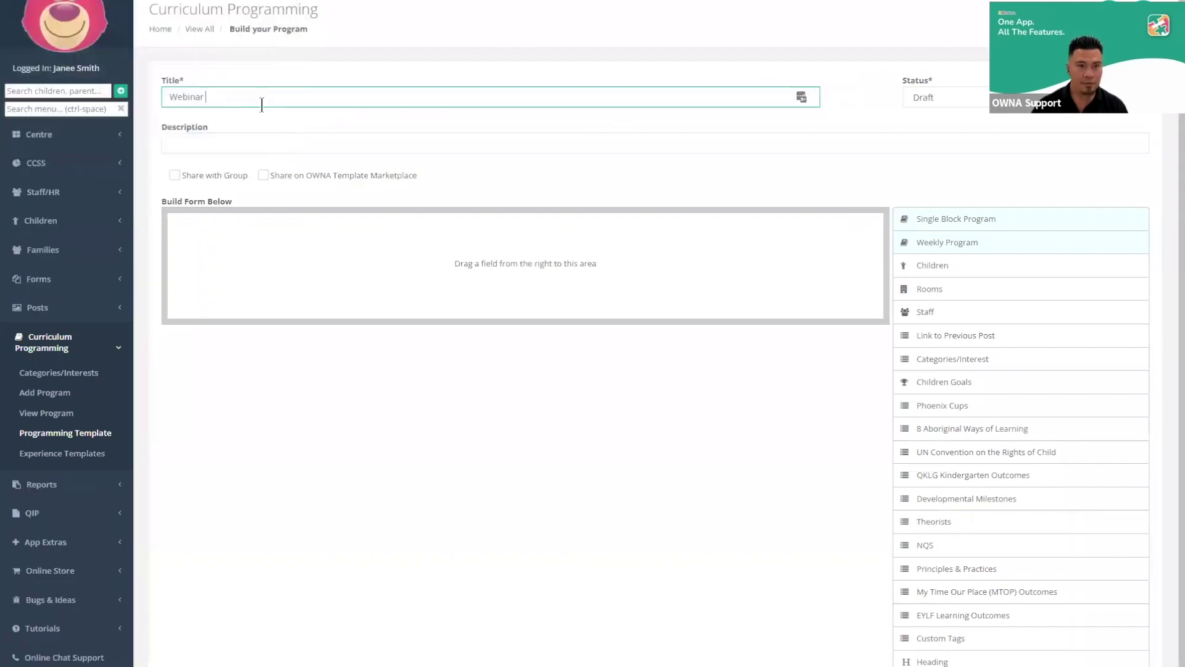
{"action": "type", "text": "Program"}
{"action": "left_click", "coordinate": [961, 102]}
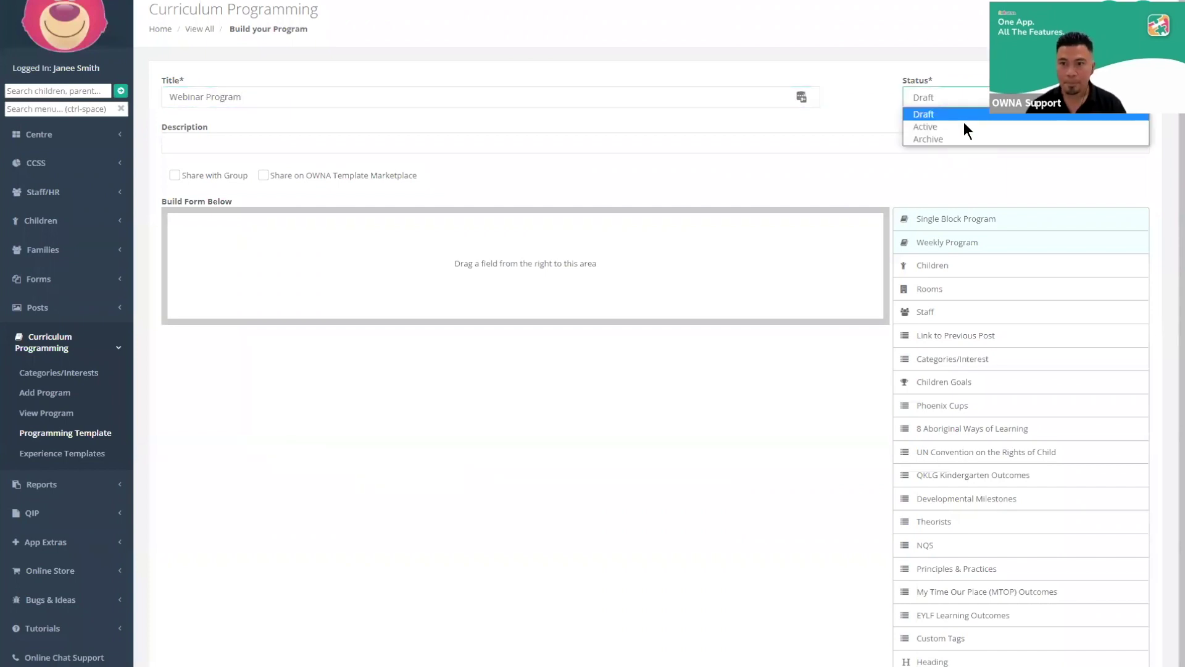
{"action": "left_click", "coordinate": [965, 129]}
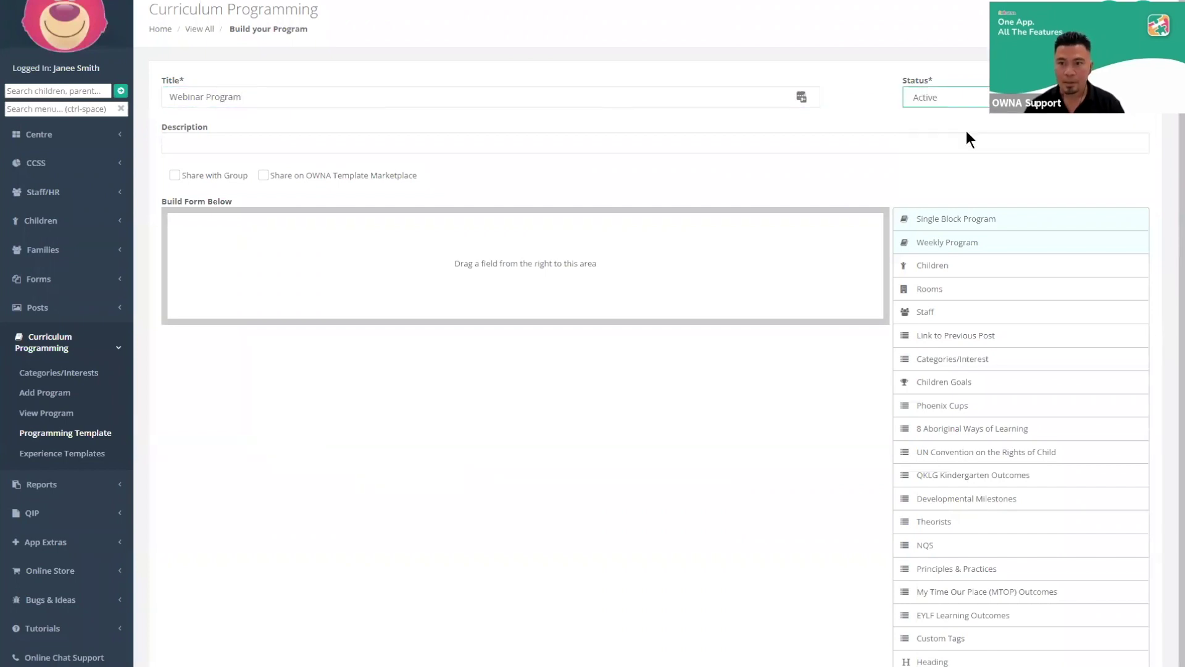
Enter "Working with our Centres" as the template's description
{"action": "left_click", "coordinate": [493, 139]}
{"action": "type", "text": "Working with our"}
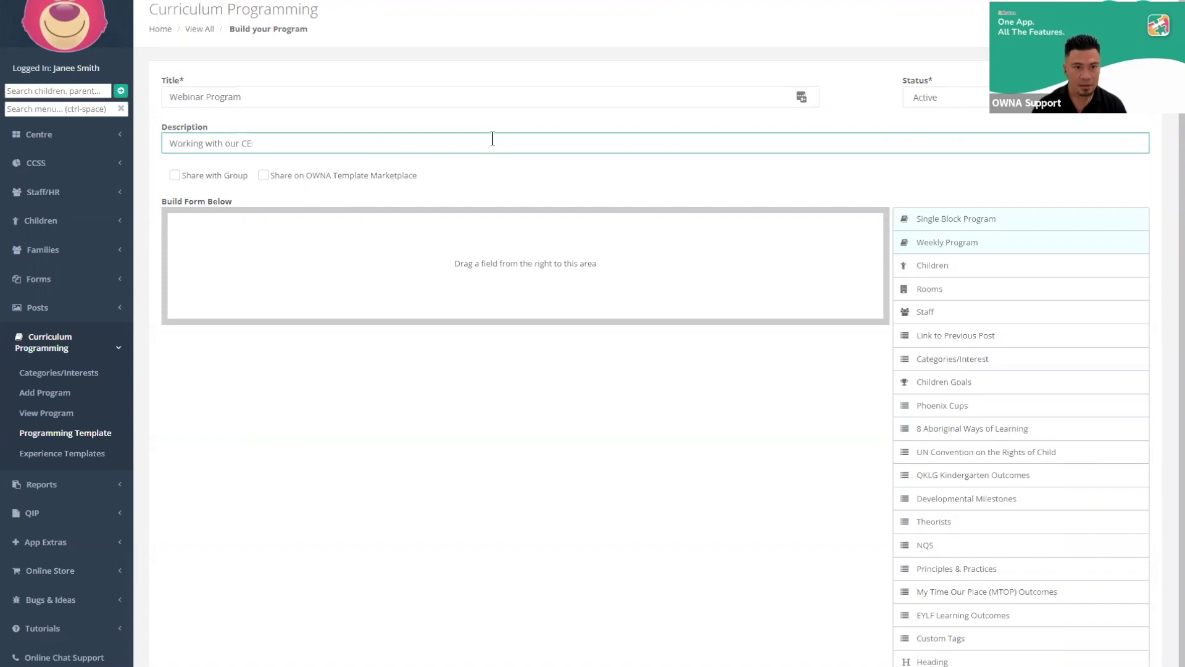
{"action": "type", "text": " Centres"}
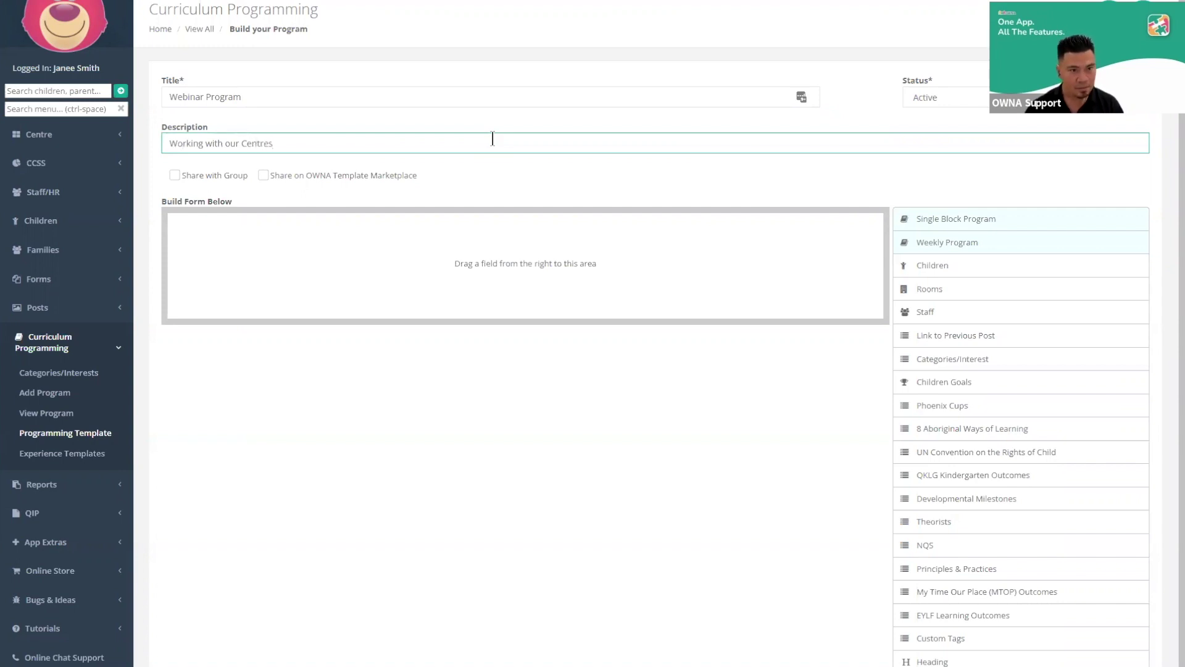
Add the Weekly Program block to the template form and look over its preset fields
{"action": "left_click", "coordinate": [919, 244]}
{"action": "scroll", "coordinate": [919, 244], "scroll_direction": "down", "scroll_amount": 10}
{"action": "scroll", "coordinate": [919, 244], "scroll_direction": "up", "scroll_amount": 4}
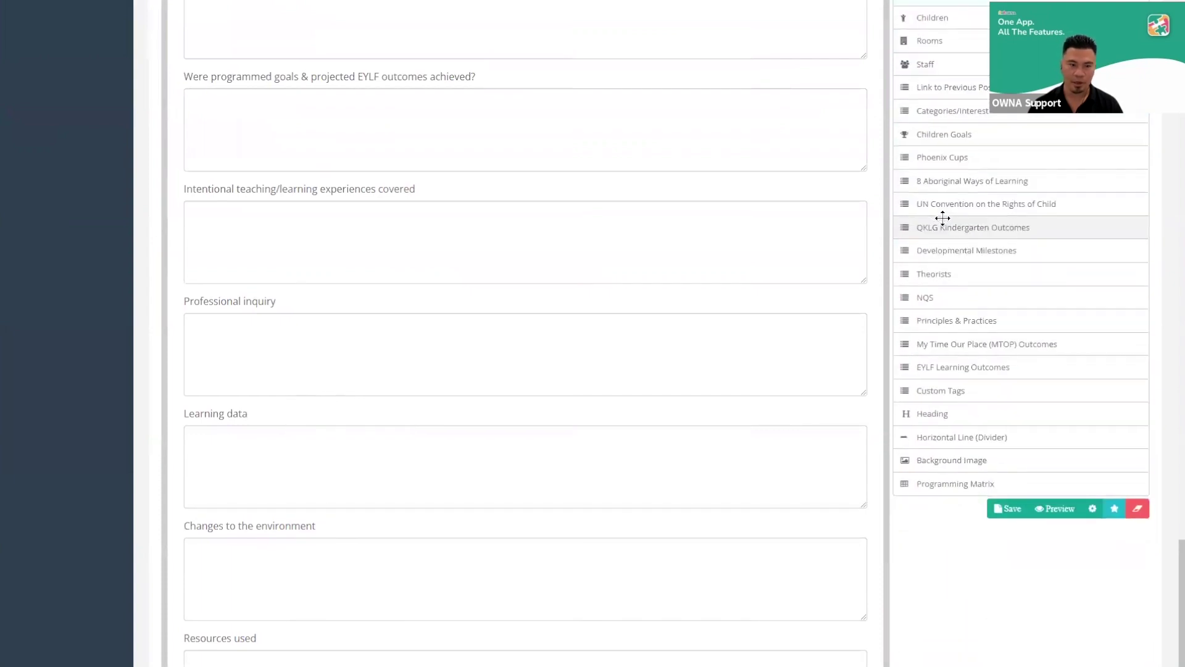
{"action": "scroll", "coordinate": [833, 289], "scroll_direction": "up", "scroll_amount": 20}
{"action": "scroll", "coordinate": [833, 287], "scroll_direction": "up", "scroll_amount": 20}
{"action": "scroll", "coordinate": [833, 284], "scroll_direction": "down", "scroll_amount": 4}
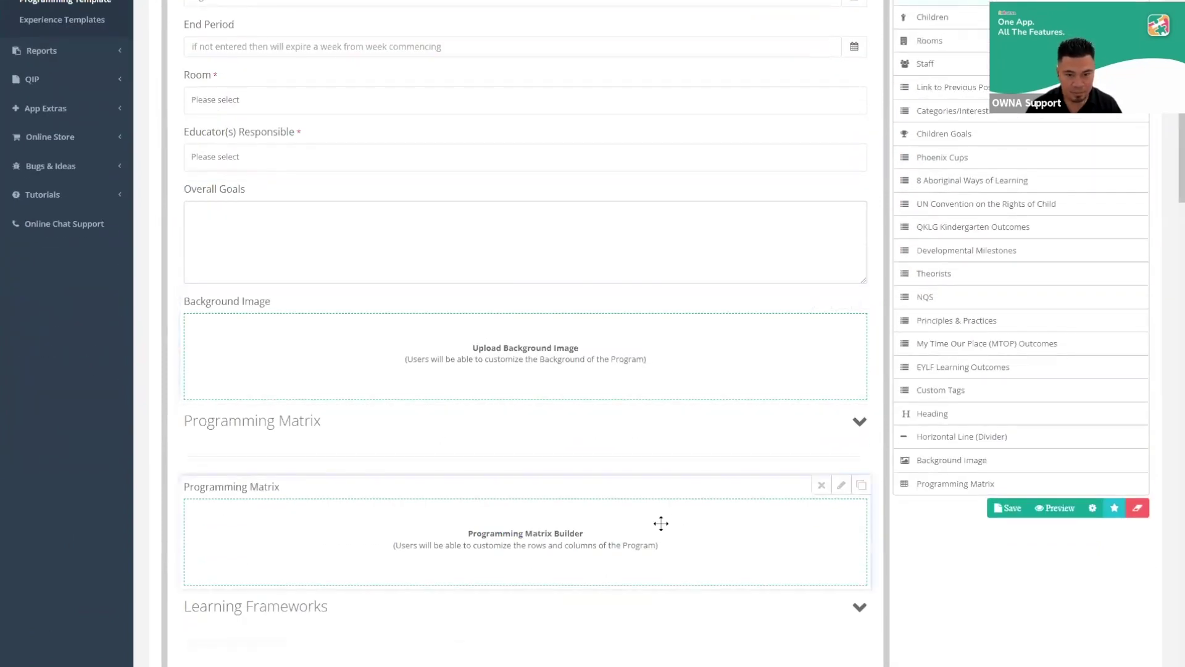
Open the Programming Matrix field's settings and set its columns to "Day 1, Day 2, Day 3, Day 4, Day 5"
{"action": "left_click", "coordinate": [841, 484]}
{"action": "scroll", "coordinate": [550, 527], "scroll_direction": "down", "scroll_amount": 3}
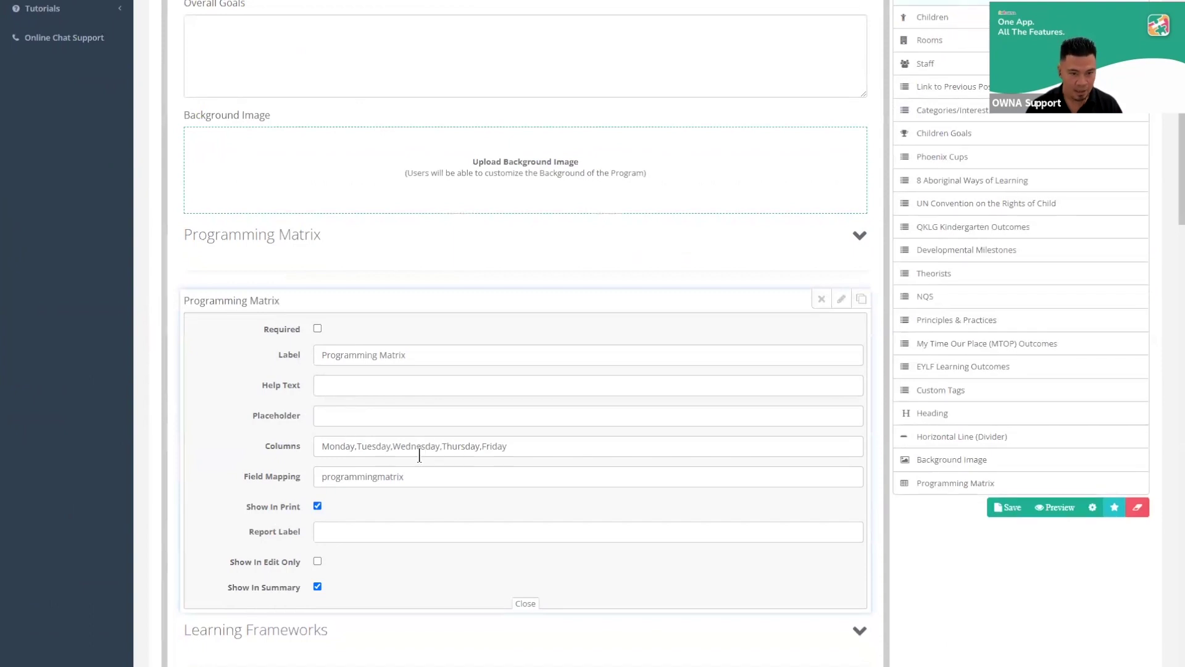
{"action": "left_click_drag", "start_coordinate": [514, 448], "coordinate": [315, 448]}
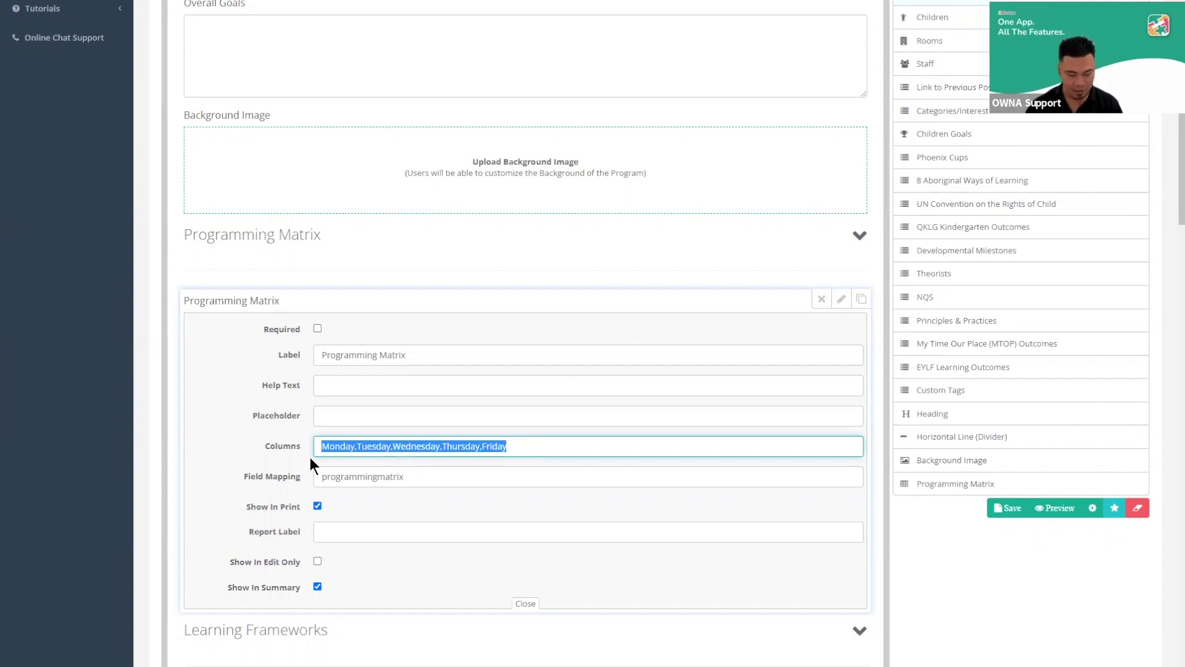
{"action": "type", "text": "Day 1"}
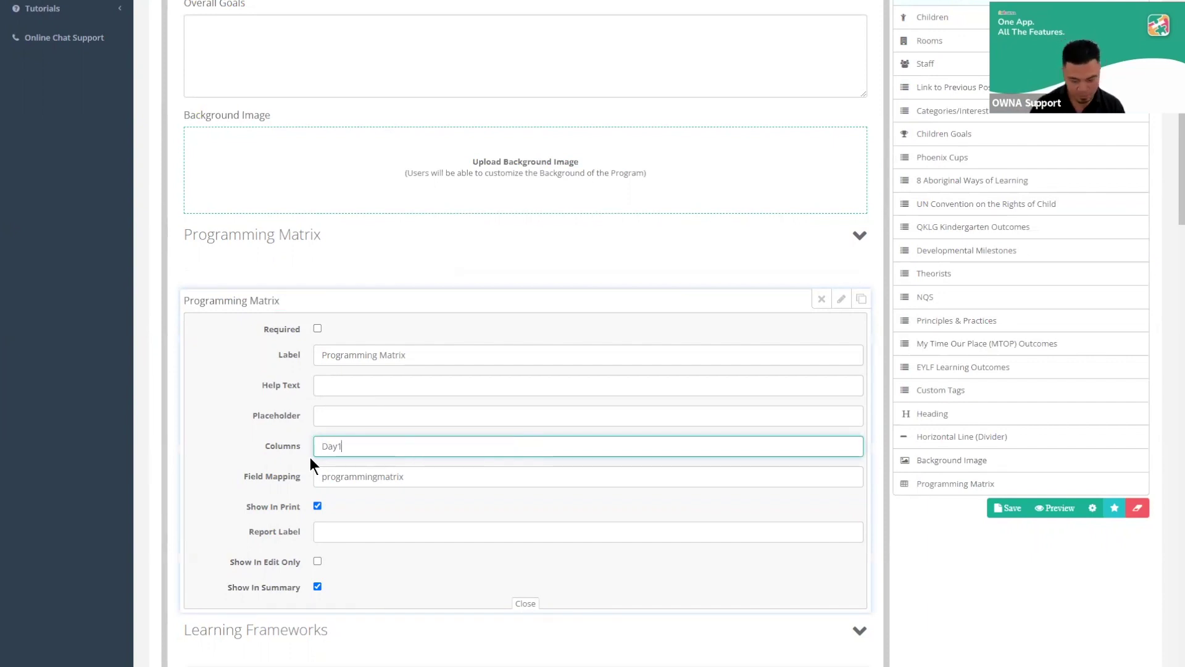
{"action": "type", "text": ", Day 2, Day 3, Day 4, Day 5"}
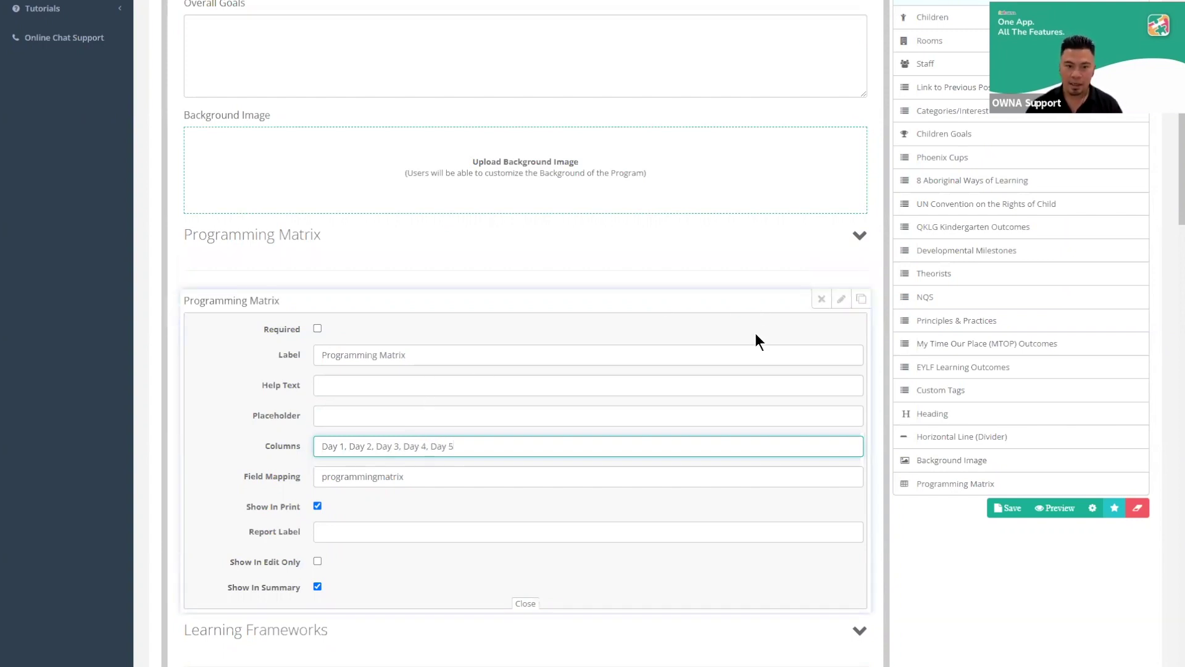
Close the Programming Matrix field's settings and save the Webinar Program template
{"action": "scroll", "coordinate": [840, 251], "scroll_direction": "up", "scroll_amount": 4}
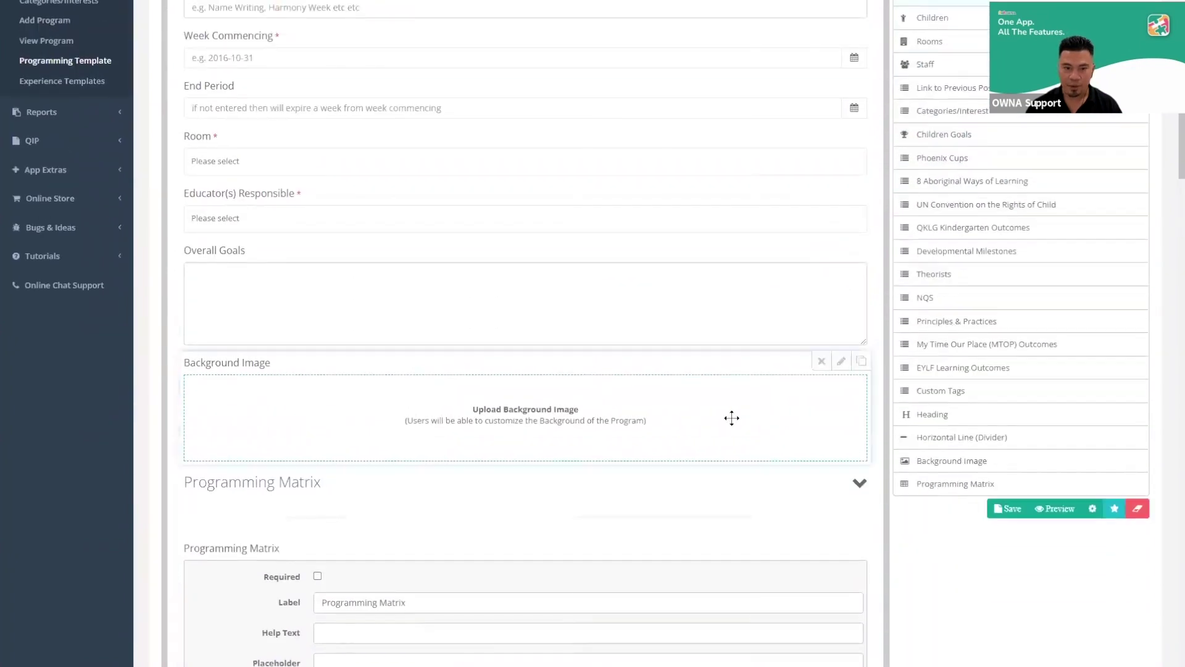
{"action": "scroll", "coordinate": [437, 647], "scroll_direction": "down", "scroll_amount": 1}
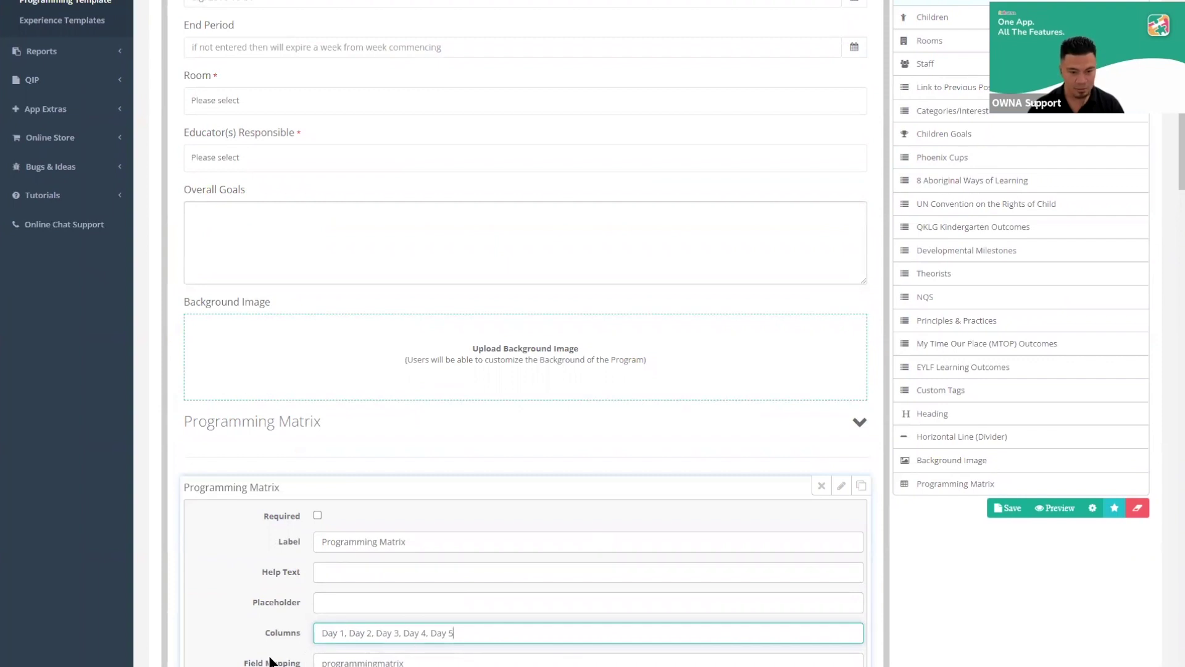
{"action": "left_click", "coordinate": [841, 485]}
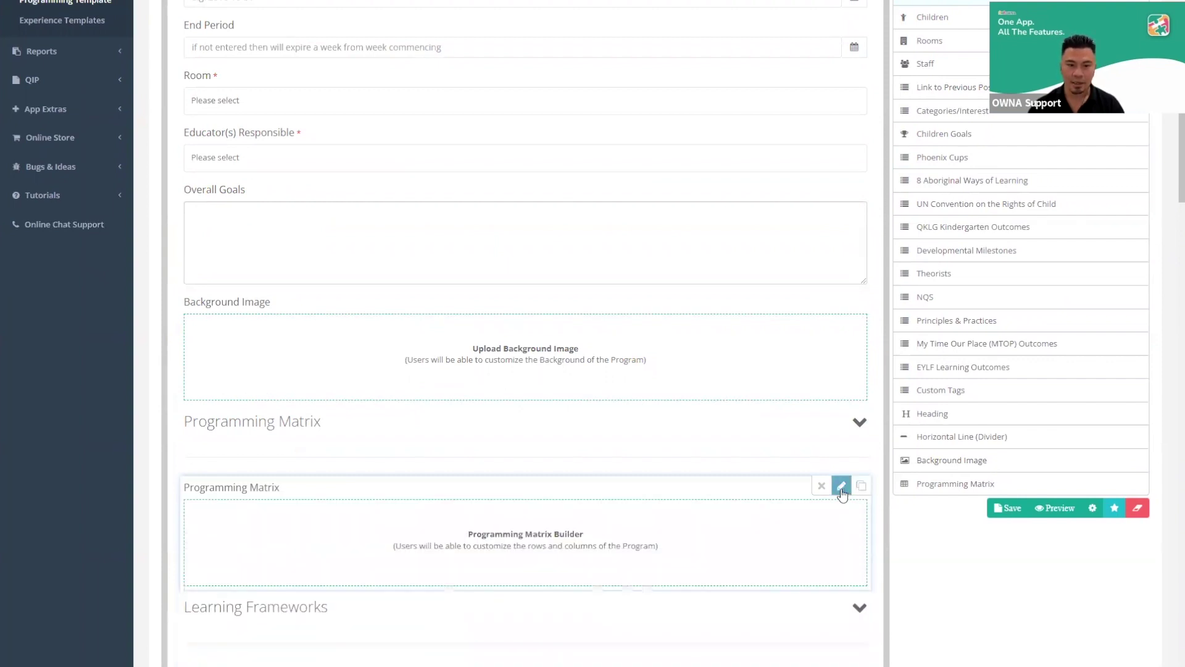
{"action": "left_click", "coordinate": [1012, 511]}
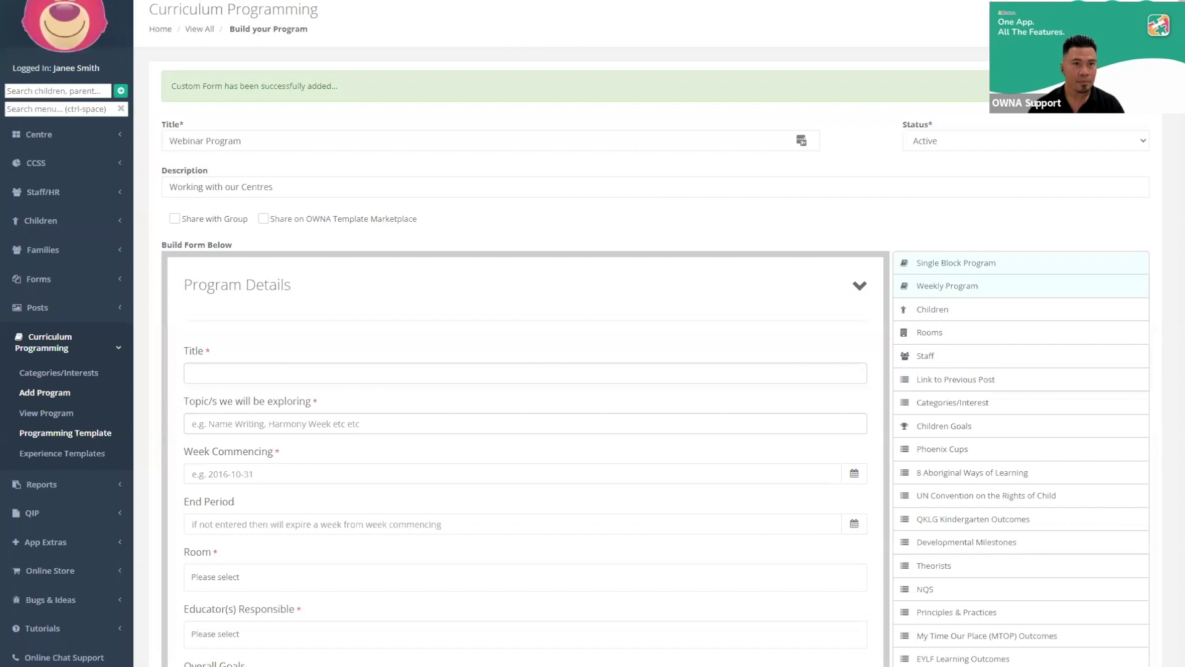
Choose "Webinar Program" as the program type on the Add Curriculum Program form
{"action": "left_click", "coordinate": [536, 83]}
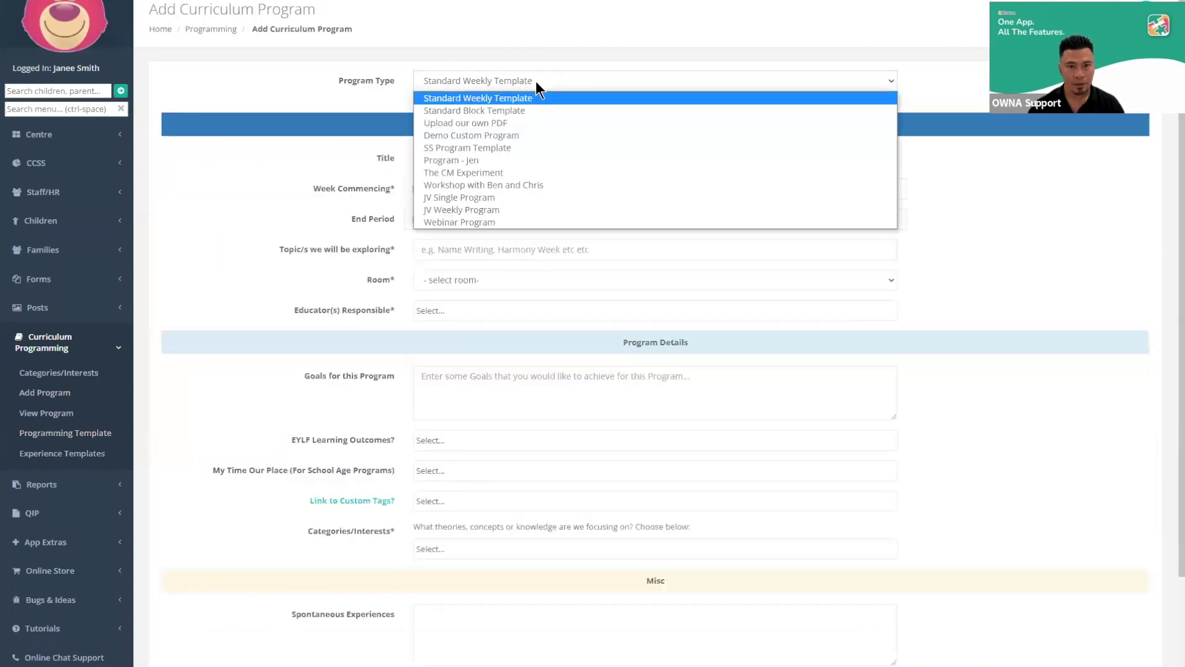
{"action": "left_click", "coordinate": [492, 223]}
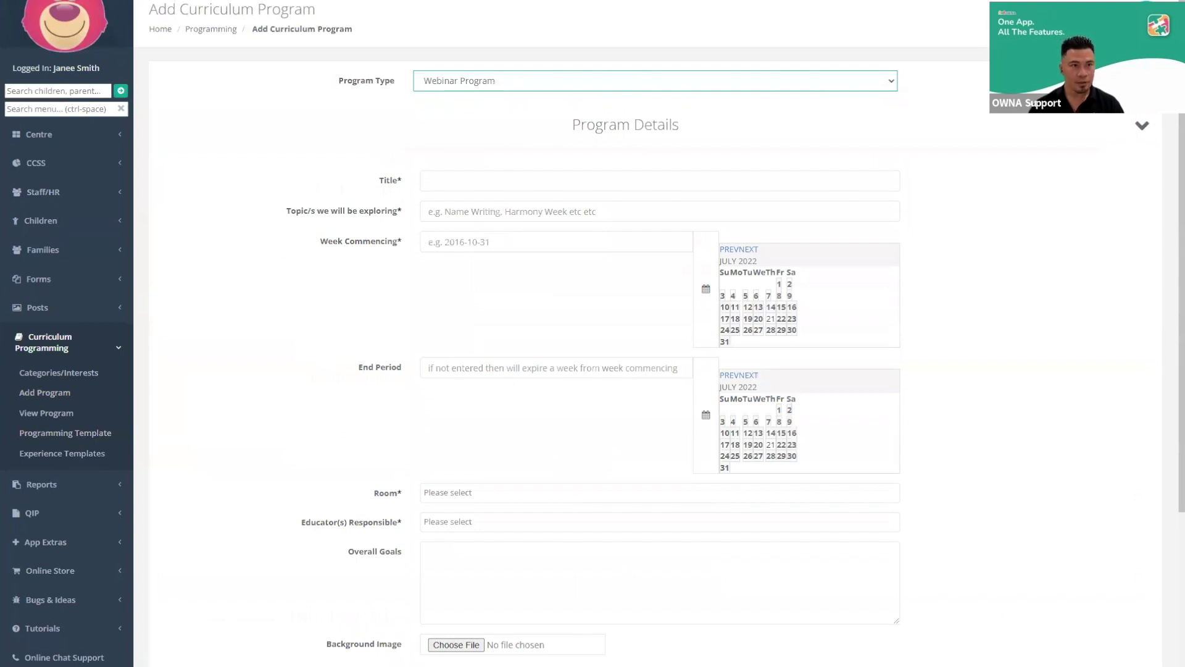
{"action": "key", "text": "s"}
{"action": "left_click", "coordinate": [449, 74]}
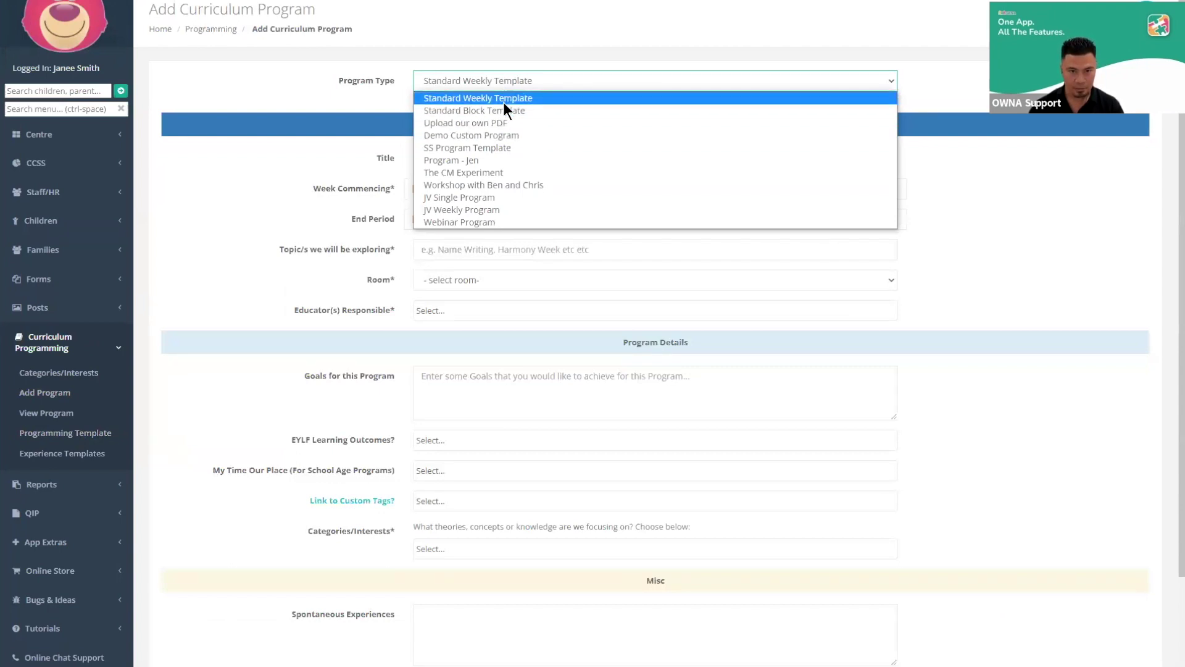
{"action": "left_click", "coordinate": [494, 222]}
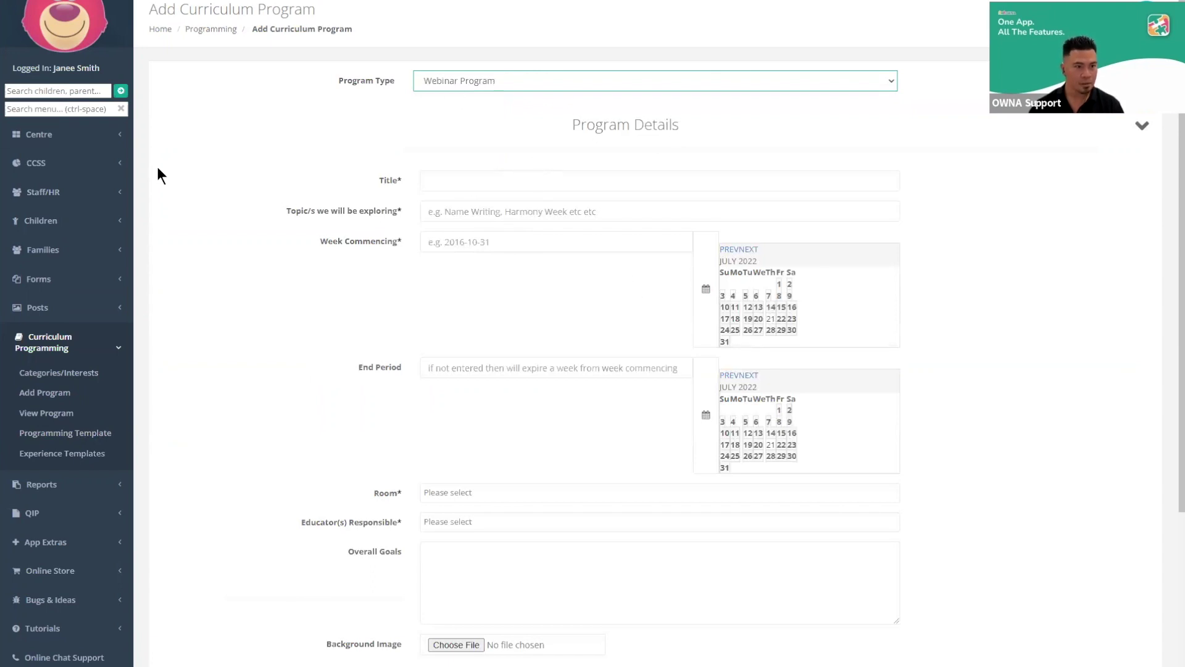
Open the Webinar Program from the list of programming templates and look over its Programming Matrix
{"action": "left_click", "coordinate": [68, 433]}
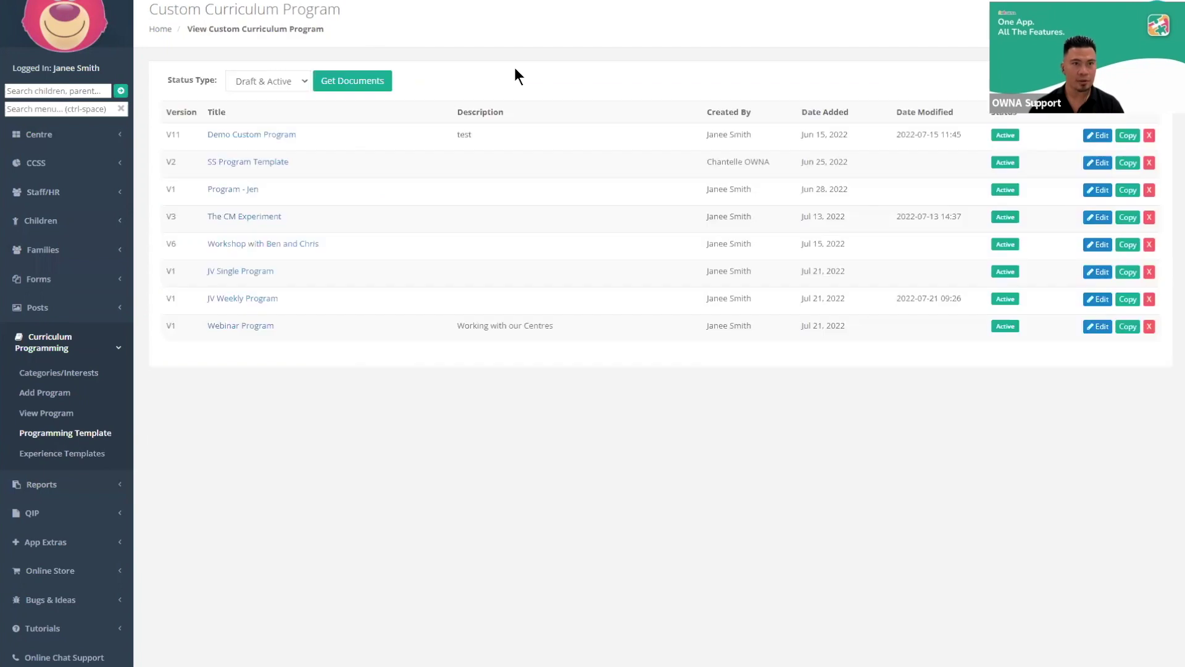
{"action": "left_click", "coordinate": [261, 325]}
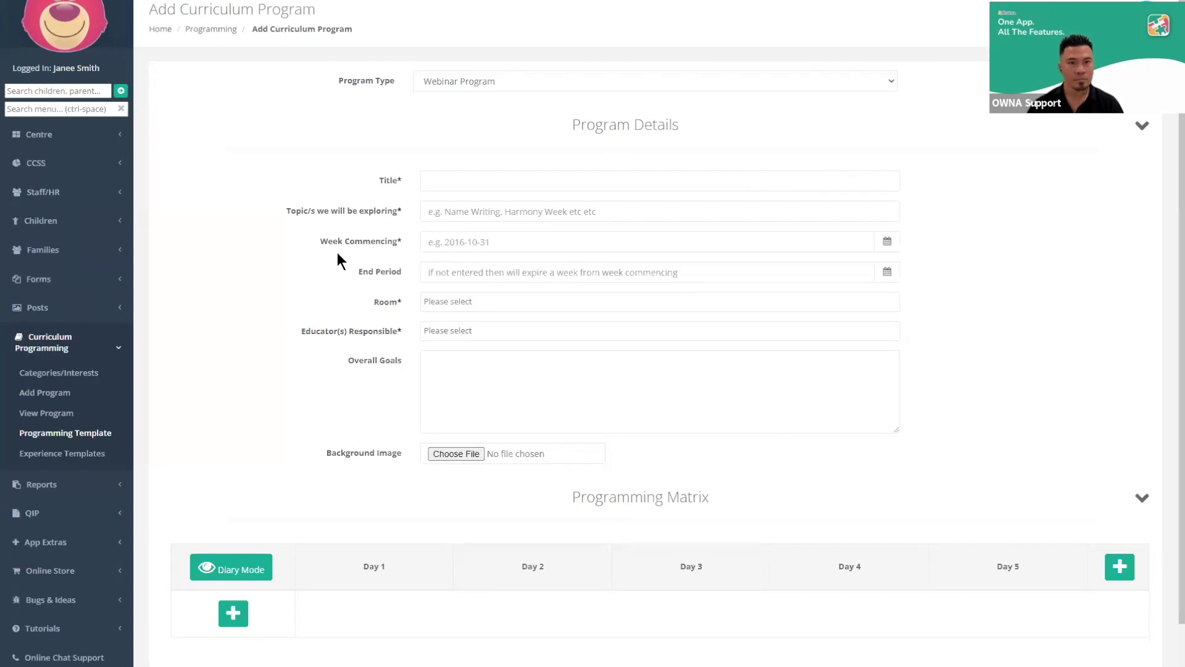
{"action": "scroll", "coordinate": [337, 252], "scroll_direction": "down", "scroll_amount": 1}
{"action": "scroll", "coordinate": [342, 255], "scroll_direction": "up", "scroll_amount": 1}
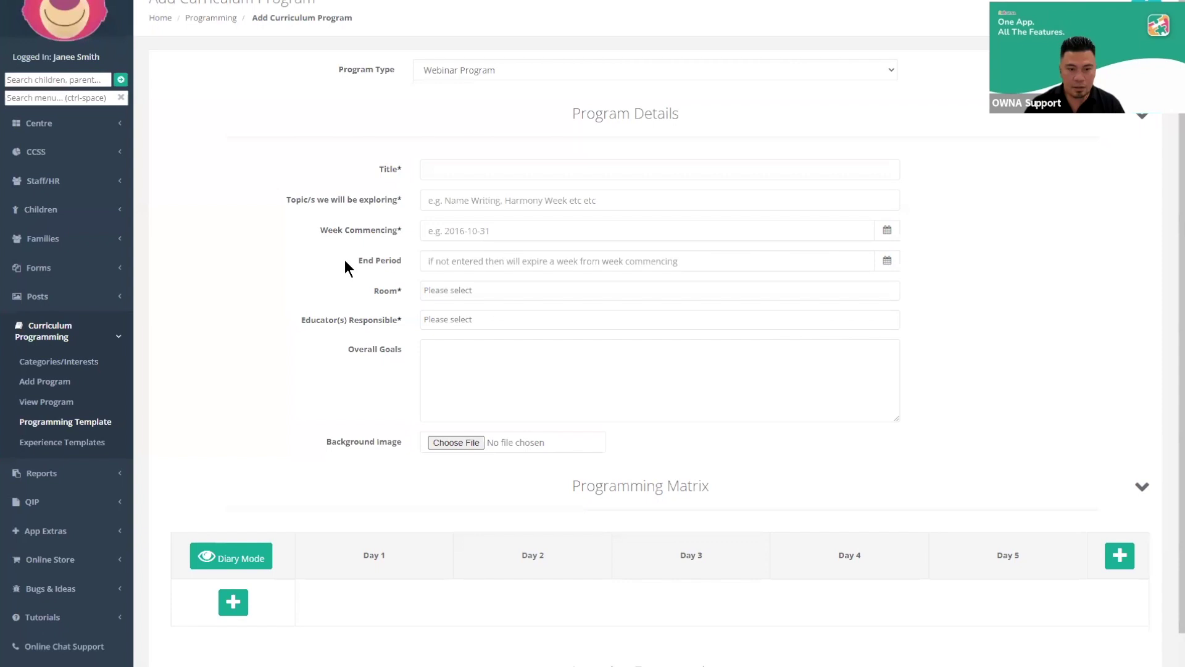
{"action": "scroll", "coordinate": [345, 260], "scroll_direction": "down", "scroll_amount": 2}
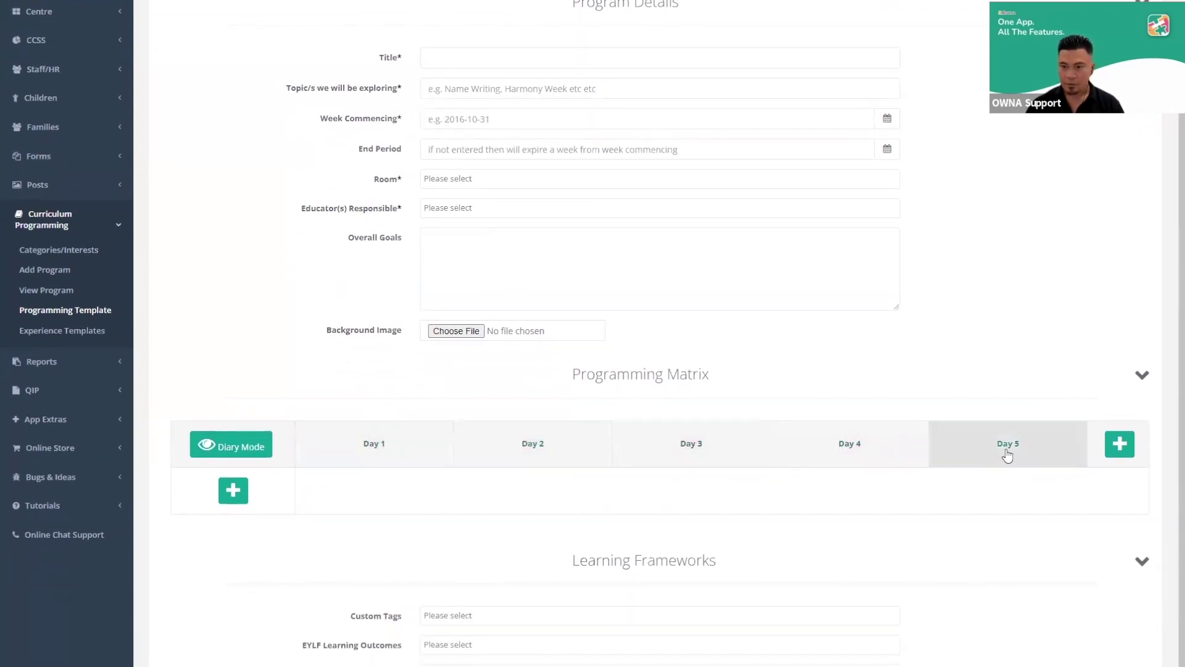
{"action": "scroll", "coordinate": [304, 366], "scroll_direction": "up", "scroll_amount": 2}
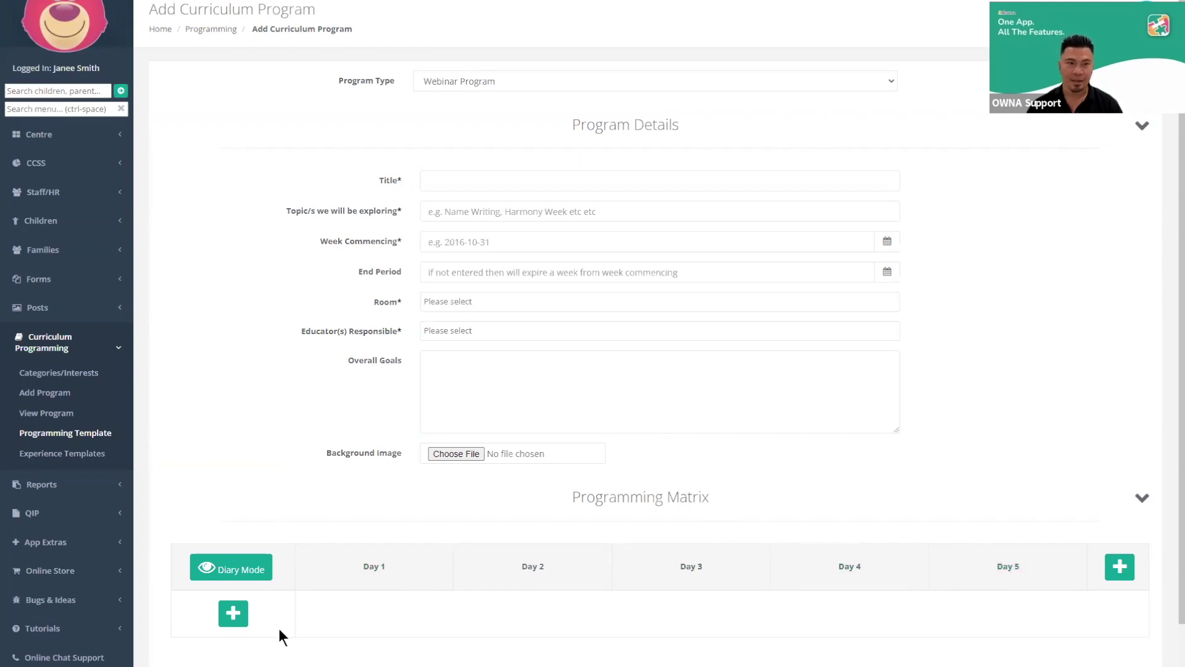
Add a column named "Day 6" with the description "Weekend event" to the Programming Matrix
{"action": "left_click", "coordinate": [1120, 566]}
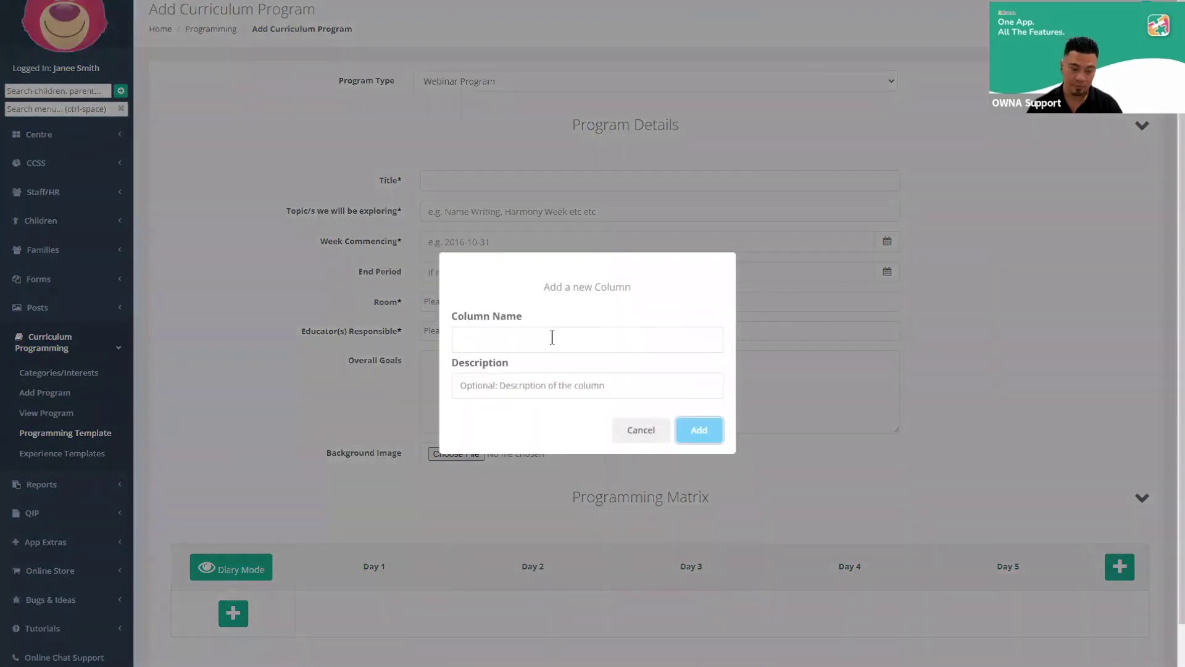
{"action": "left_click", "coordinate": [552, 337]}
{"action": "type", "text": "Day 6"}
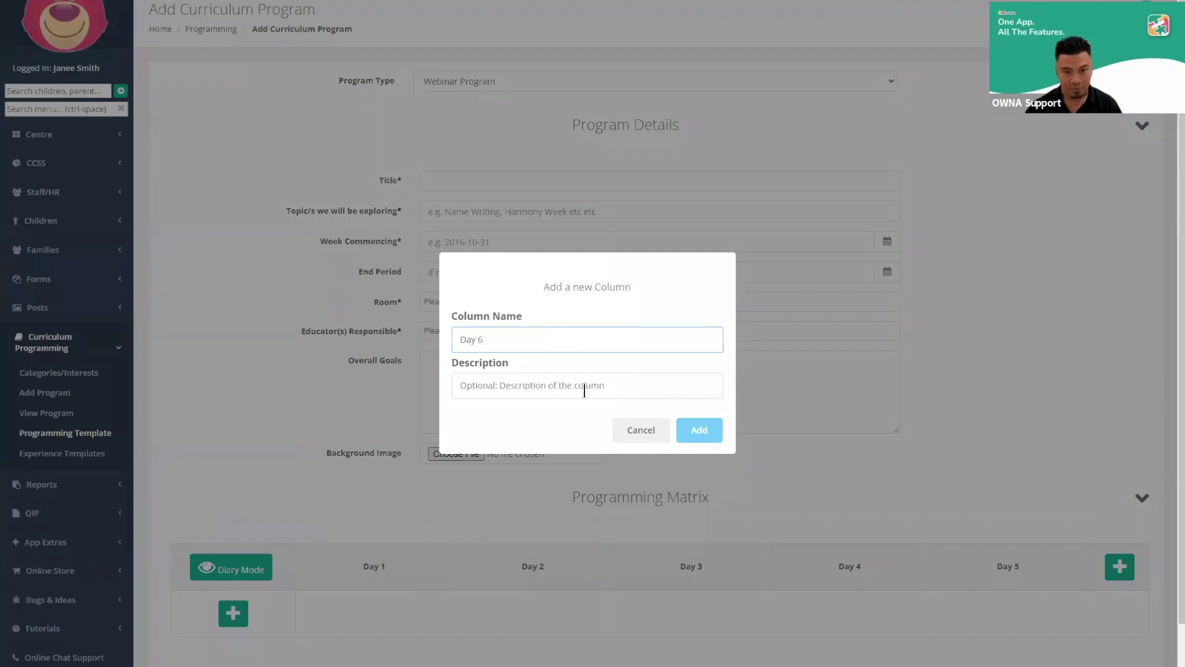
{"action": "left_click", "coordinate": [581, 386]}
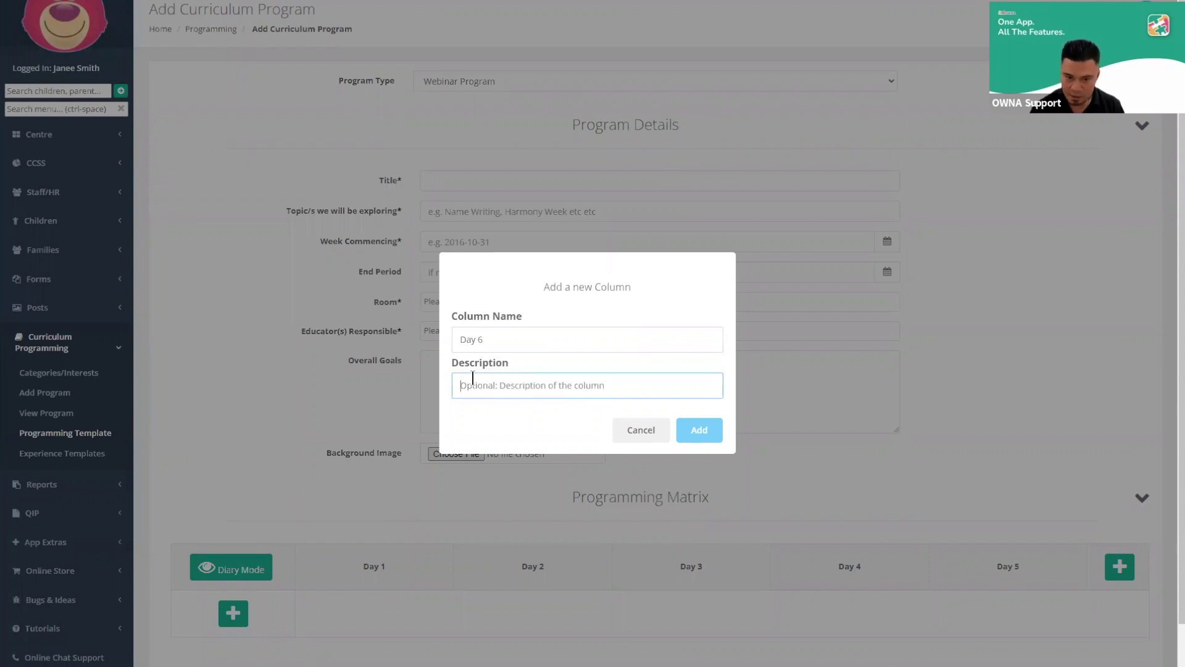
{"action": "type", "text": "Weeke"}
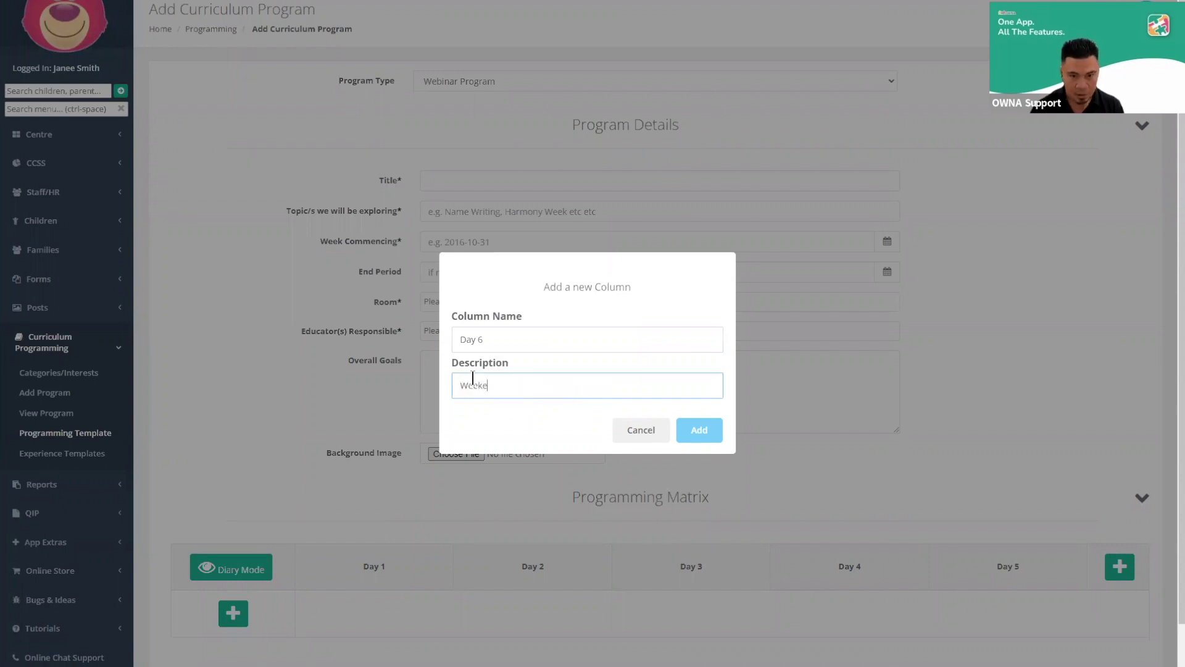
{"action": "type", "text": "nd event"}
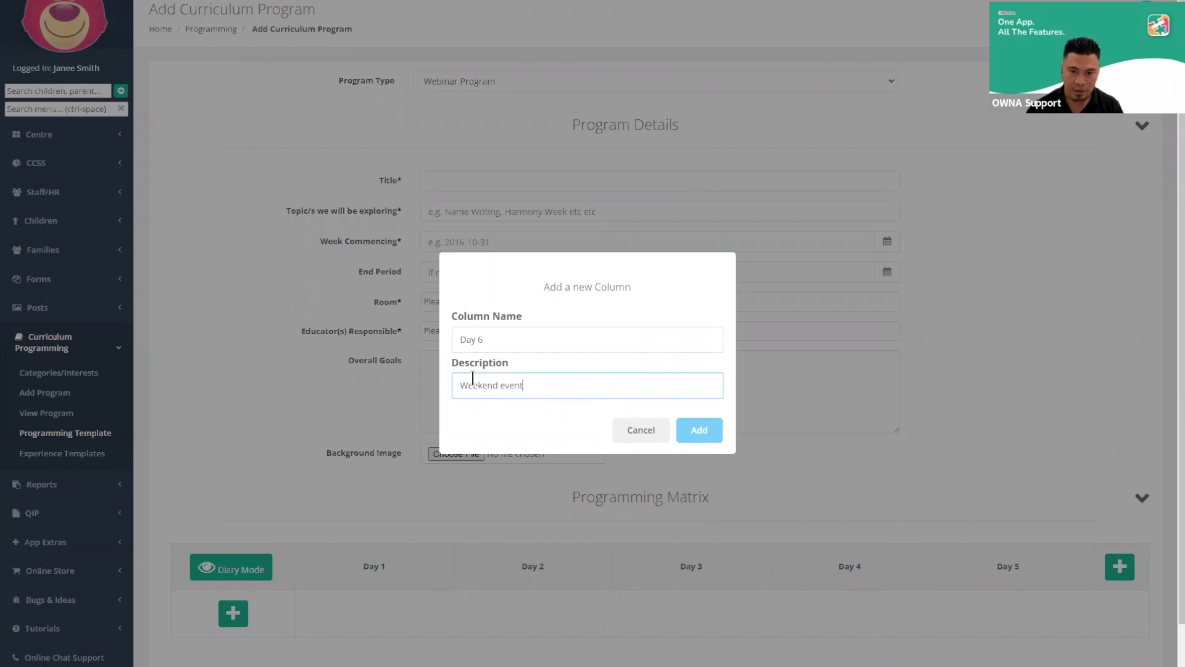
{"action": "left_click", "coordinate": [699, 429]}
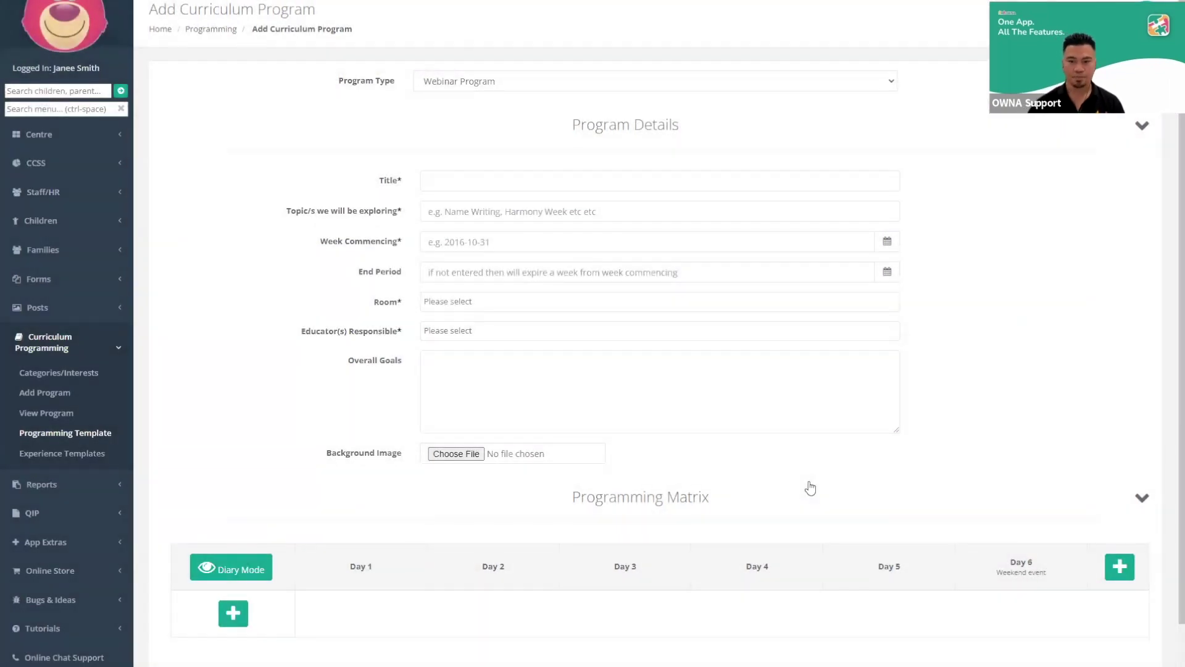
Reorder the Programming Matrix columns to Day 6, Day 5, Day 4, Day 3, Day 2, Day 1
{"action": "scroll", "coordinate": [810, 490], "scroll_direction": "down", "scroll_amount": 2}
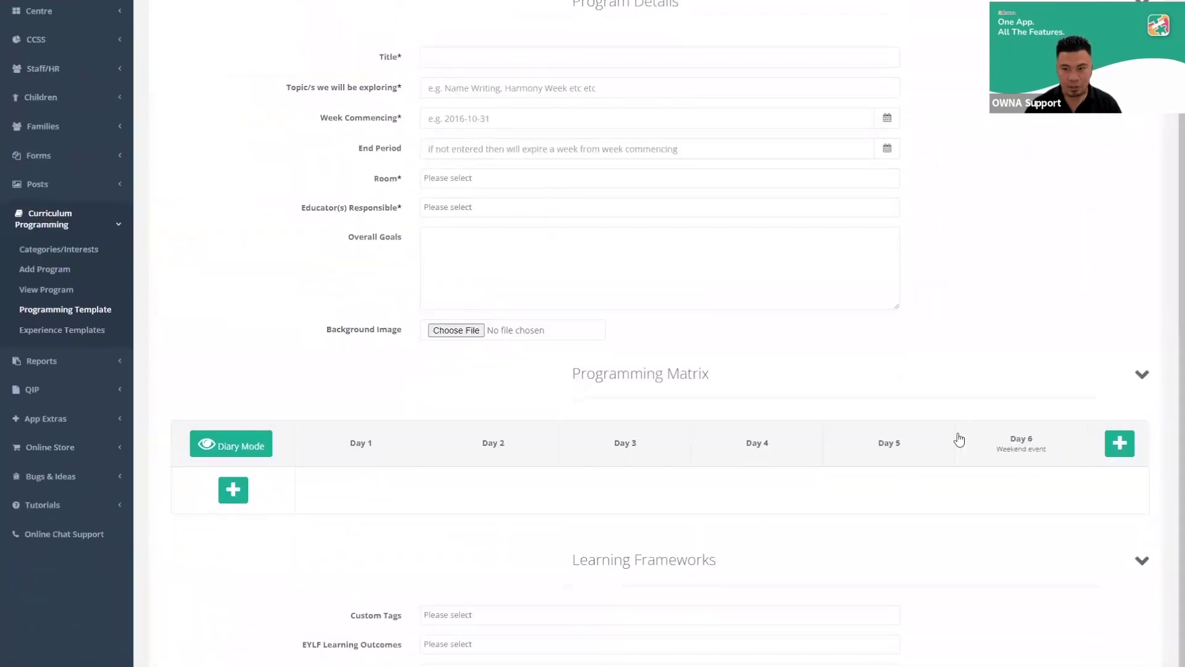
{"action": "left_click", "coordinate": [861, 444]}
{"action": "left_click", "coordinate": [626, 428]}
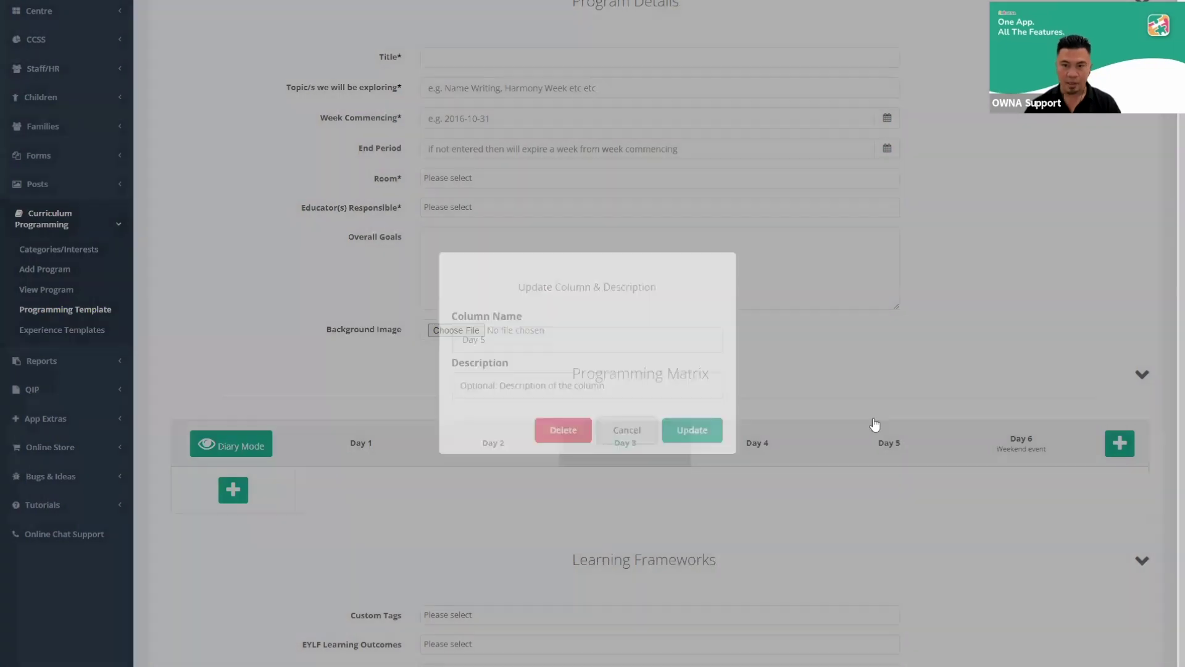
{"action": "left_click_drag", "start_coordinate": [873, 466], "coordinate": [328, 450]}
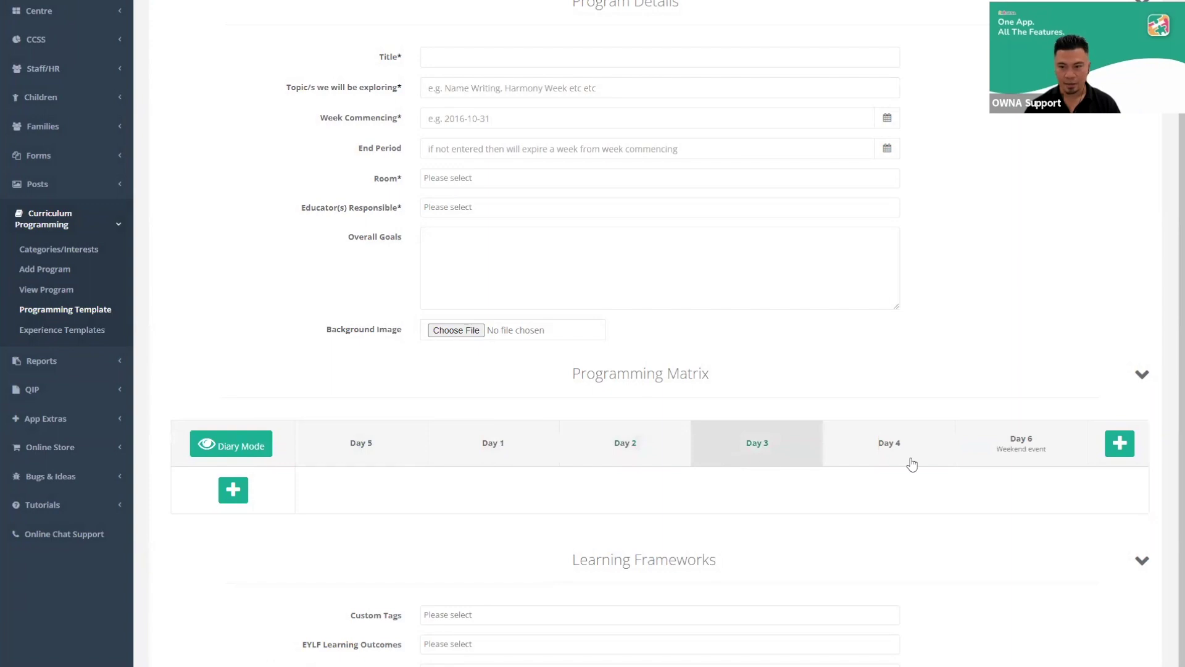
{"action": "left_click_drag", "start_coordinate": [1000, 444], "coordinate": [355, 447]}
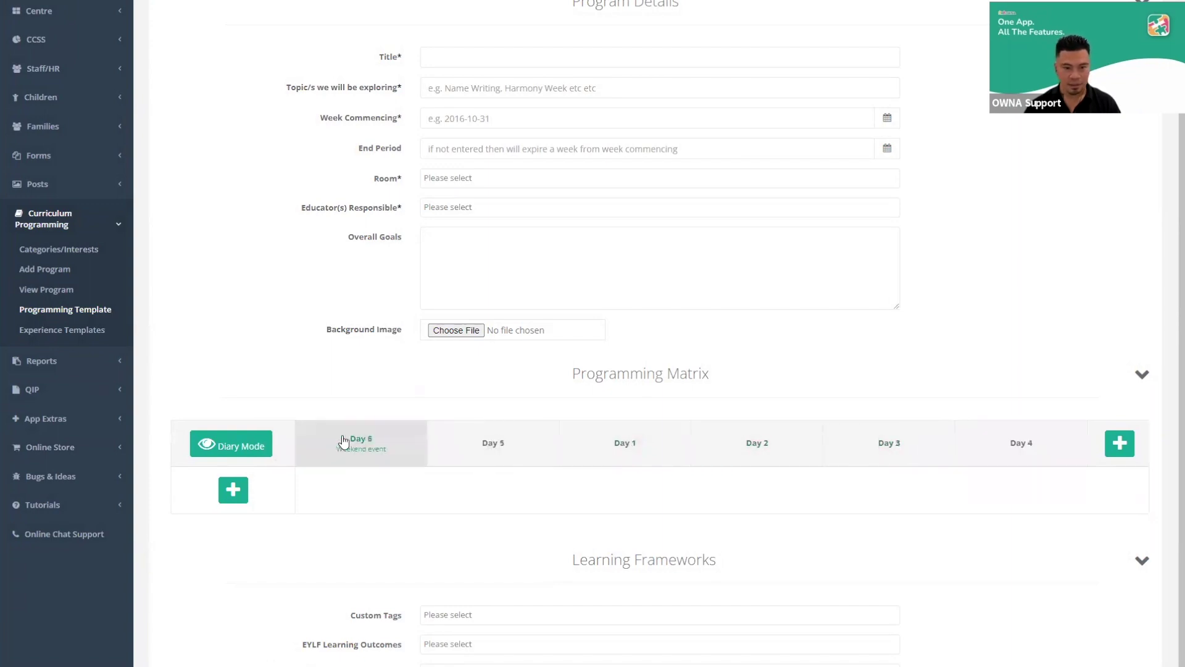
{"action": "left_click_drag", "start_coordinate": [1022, 444], "coordinate": [617, 446]}
{"action": "left_click_drag", "start_coordinate": [1072, 444], "coordinate": [760, 456]}
{"action": "left_click_drag", "start_coordinate": [986, 453], "coordinate": [809, 465]}
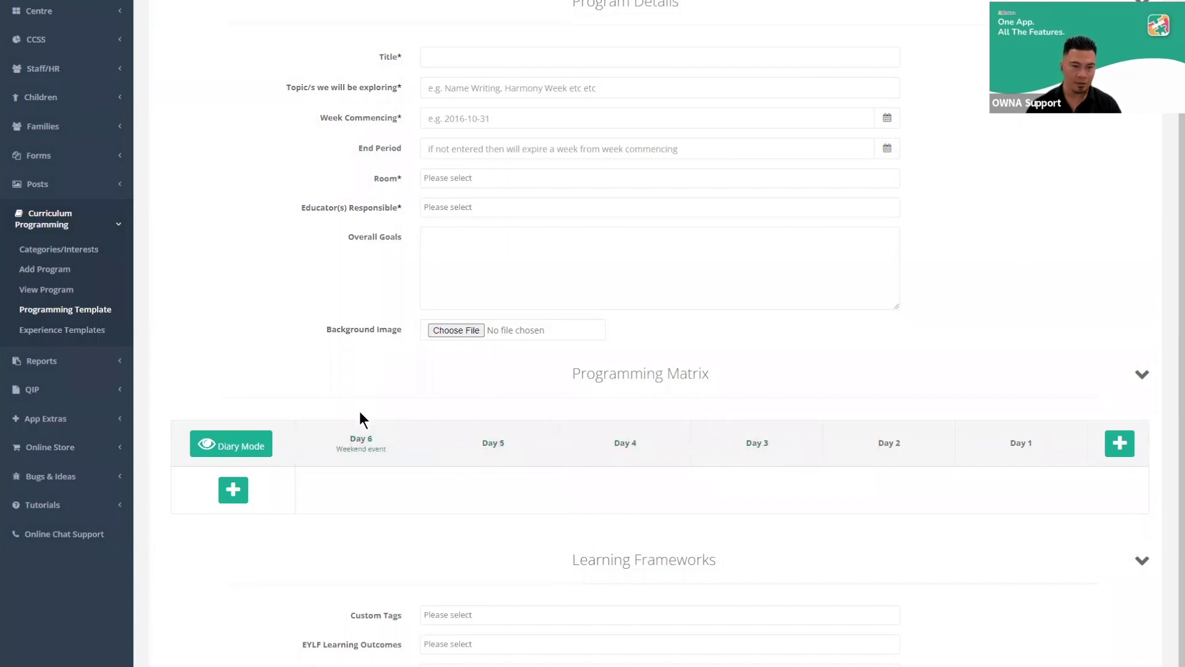
Review the Day 6 column's name and description settings, then return to the program form
{"action": "left_click", "coordinate": [353, 443]}
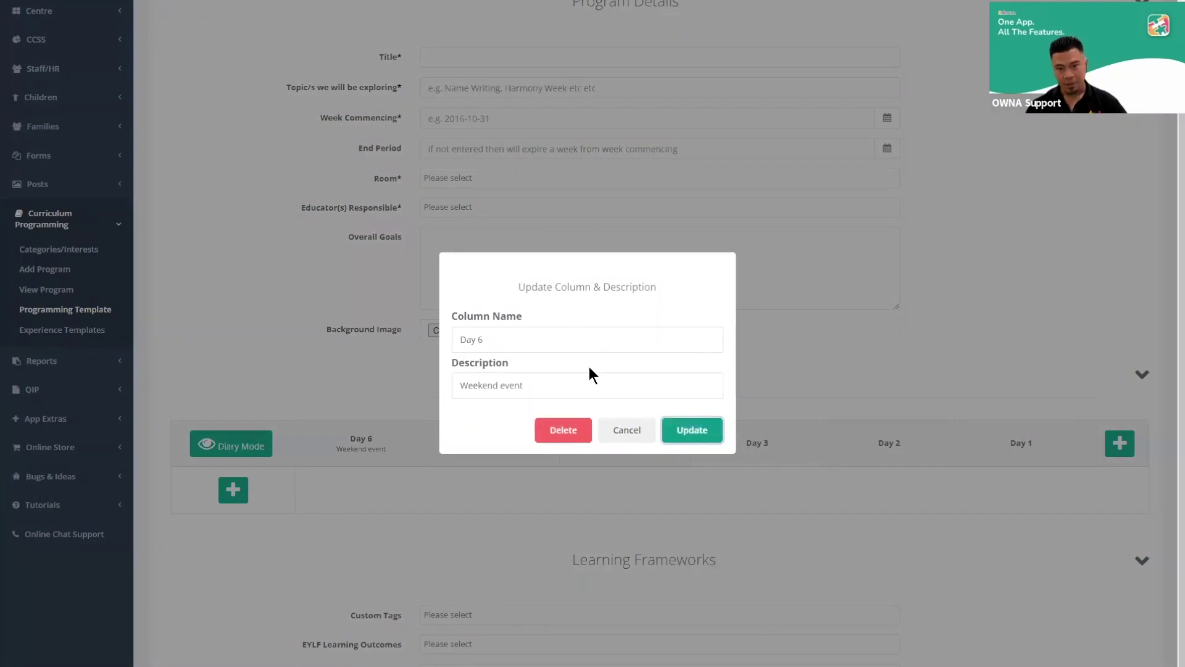
{"action": "left_click", "coordinate": [642, 438]}
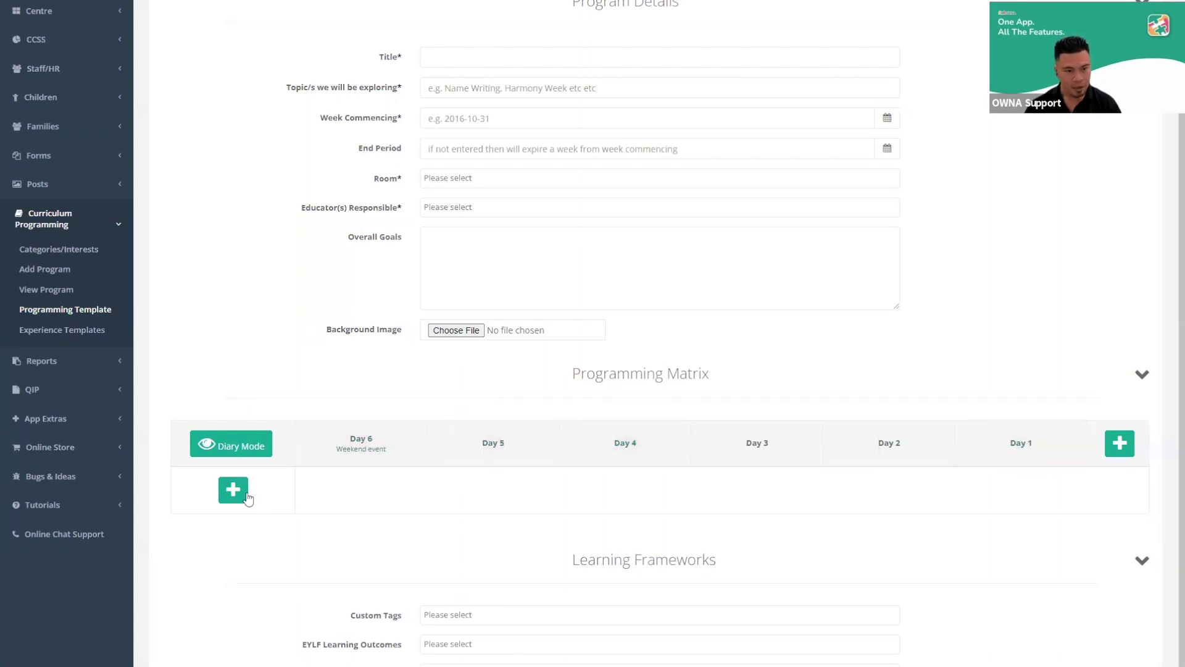
{"action": "scroll", "coordinate": [304, 317], "scroll_direction": "up", "scroll_amount": 2}
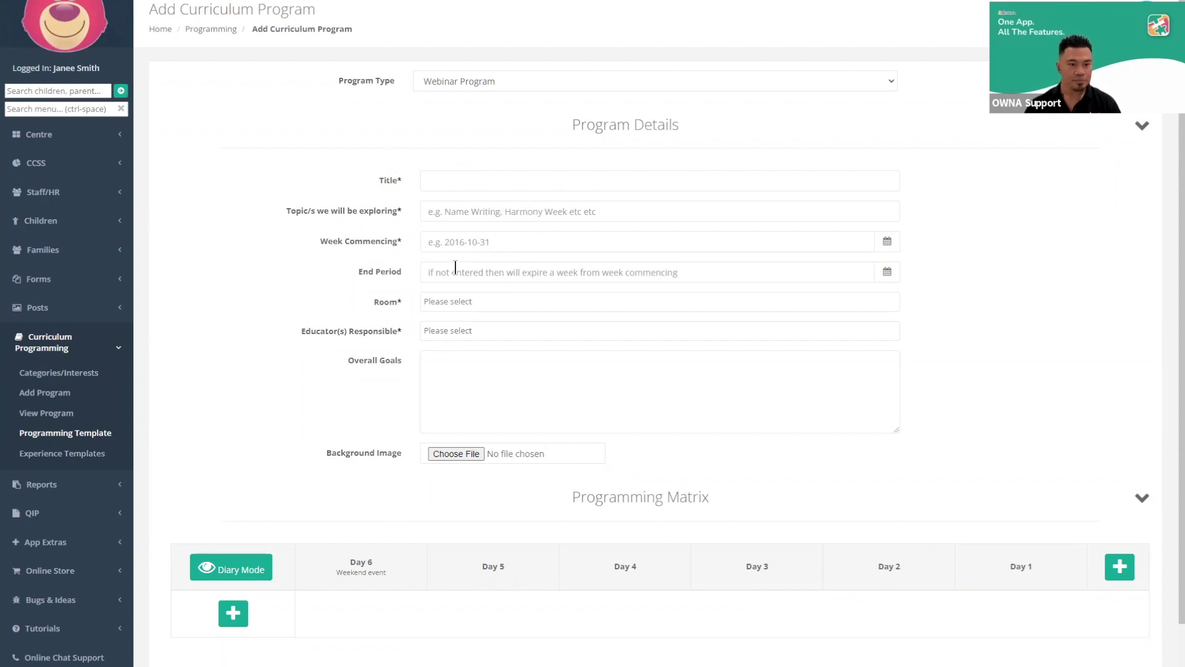
{"action": "scroll", "coordinate": [455, 268], "scroll_direction": "down", "scroll_amount": 2}
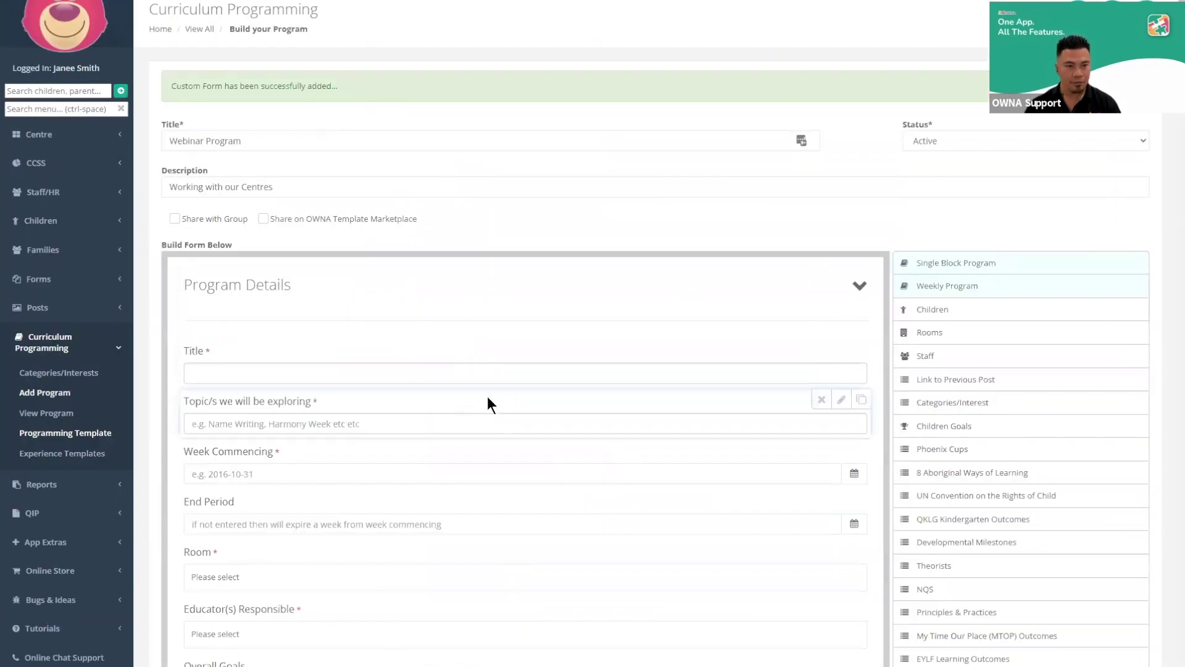
Examine the fields of the saved Webinar Program template in the form builder, including its Programming Matrix
{"action": "scroll", "coordinate": [487, 395], "scroll_direction": "down", "scroll_amount": 4}
{"action": "scroll", "coordinate": [487, 395], "scroll_direction": "up", "scroll_amount": 2}
{"action": "scroll", "coordinate": [487, 397], "scroll_direction": "down", "scroll_amount": 13}
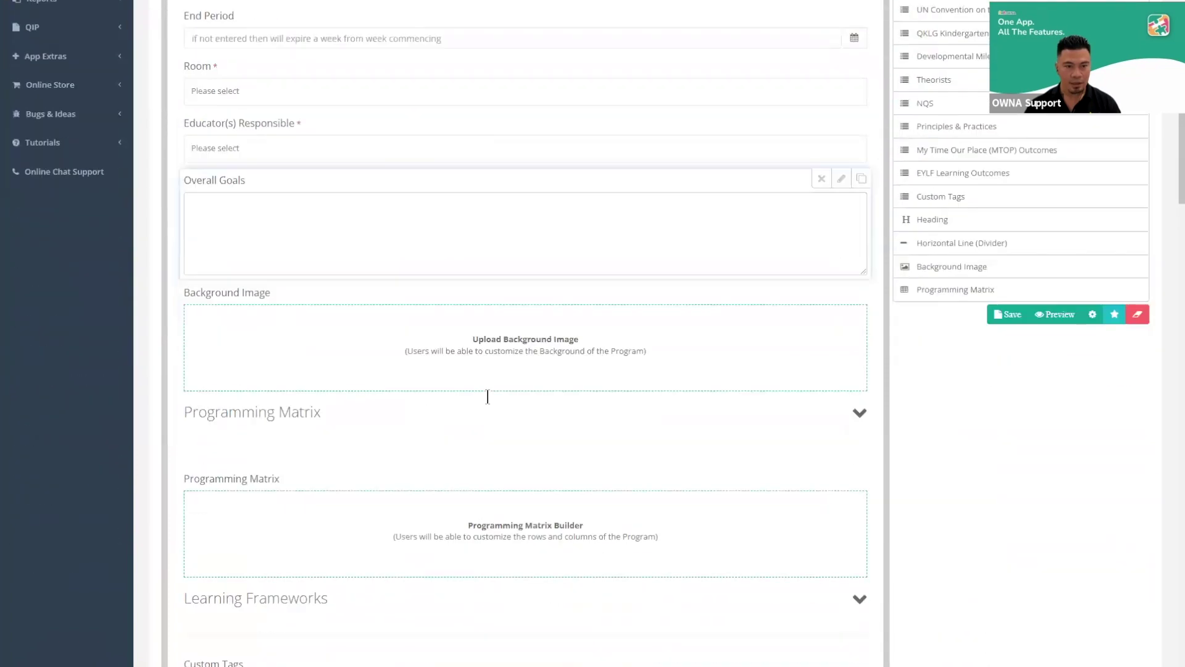
{"action": "scroll", "coordinate": [744, 504], "scroll_direction": "down", "scroll_amount": 4}
{"action": "scroll", "coordinate": [744, 503], "scroll_direction": "up", "scroll_amount": 2}
{"action": "left_click", "coordinate": [841, 334]}
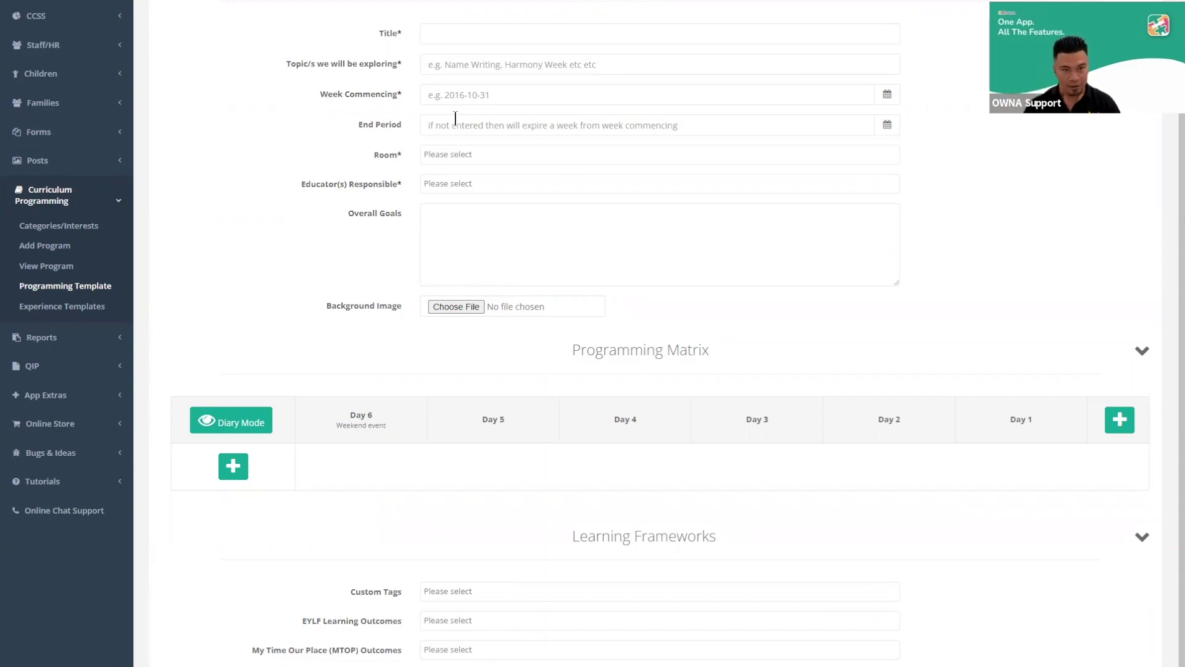
Title the new Webinar Program entry "Webinary Program"
{"action": "scroll", "coordinate": [512, 199], "scroll_direction": "up", "scroll_amount": 2}
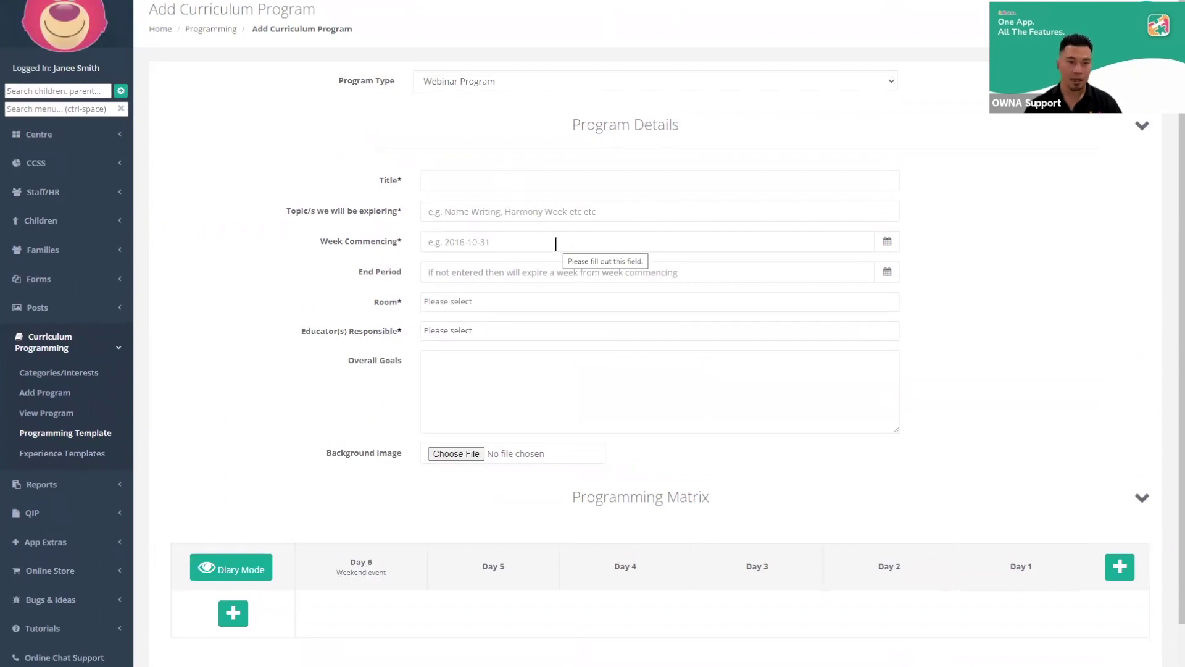
{"action": "scroll", "coordinate": [469, 471], "scroll_direction": "down", "scroll_amount": 2}
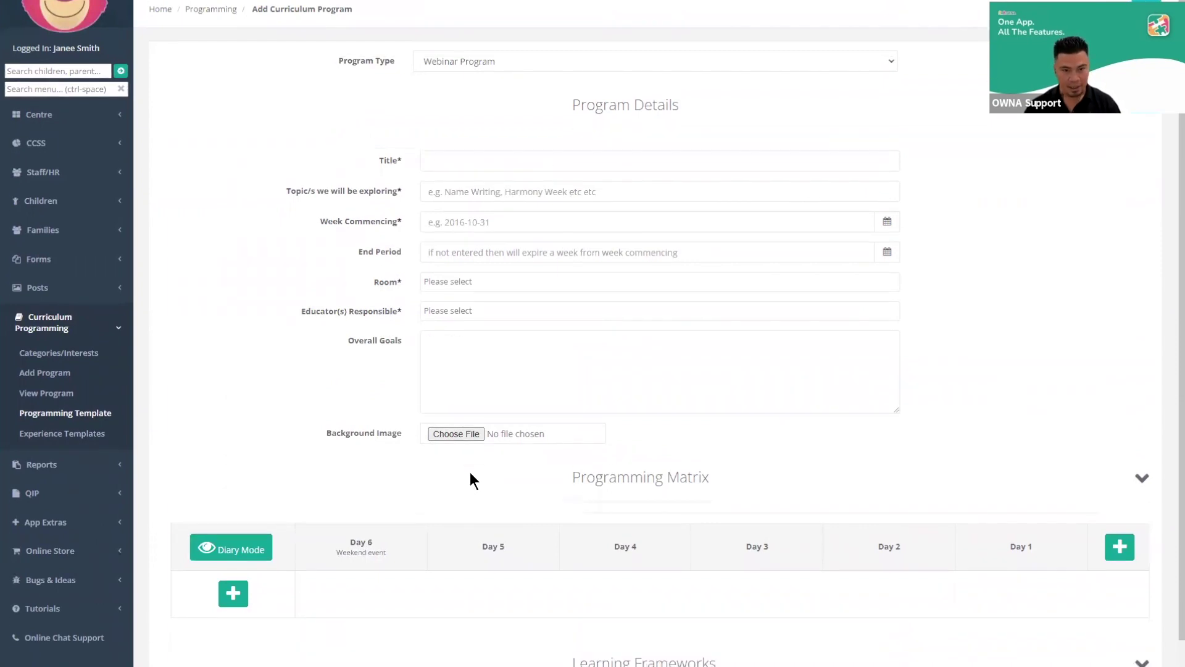
{"action": "left_click", "coordinate": [471, 27]}
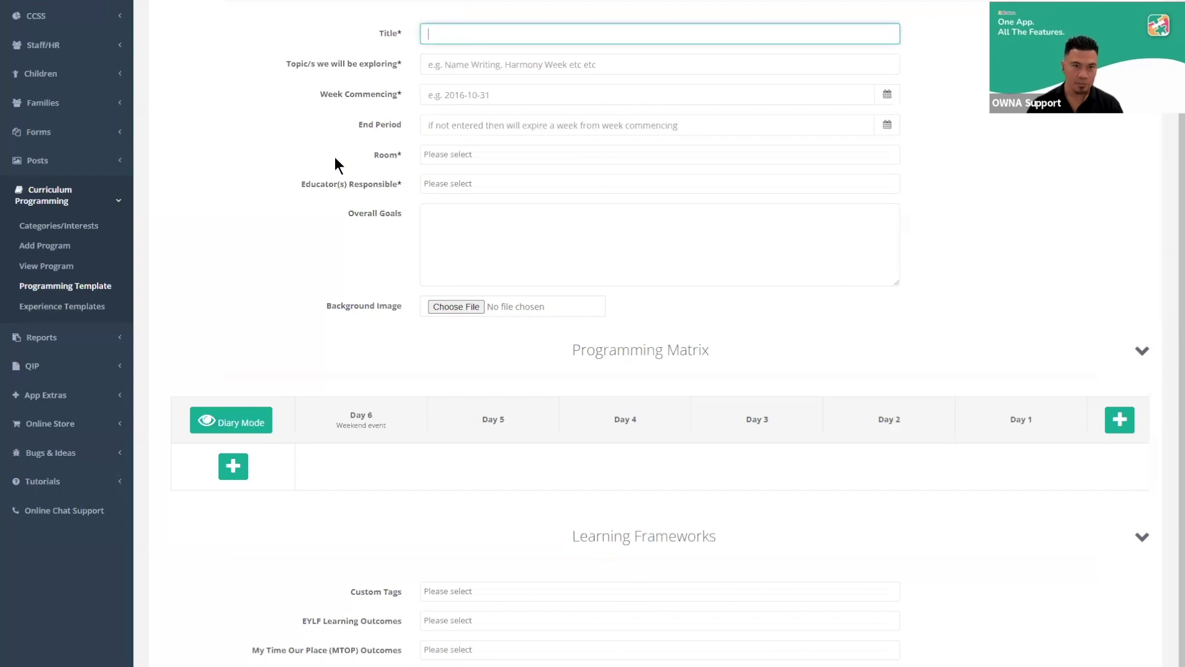
{"action": "type", "text": "Webinr"}
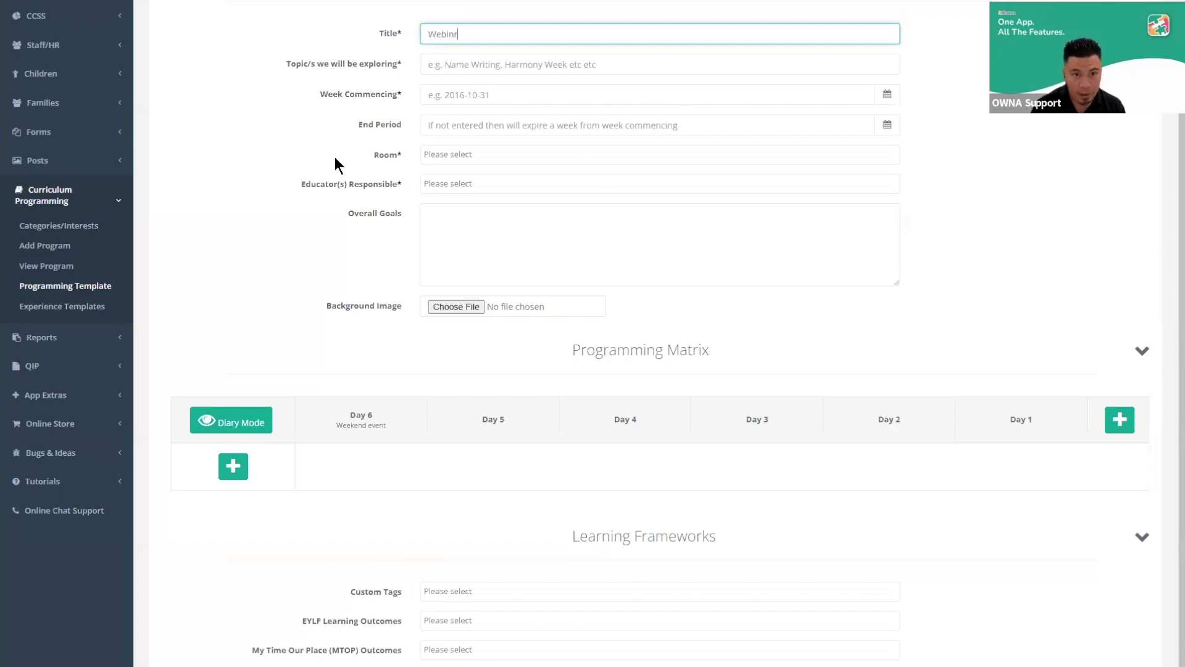
{"action": "key", "text": "BackSpace"}
{"action": "type", "text": "ary "}
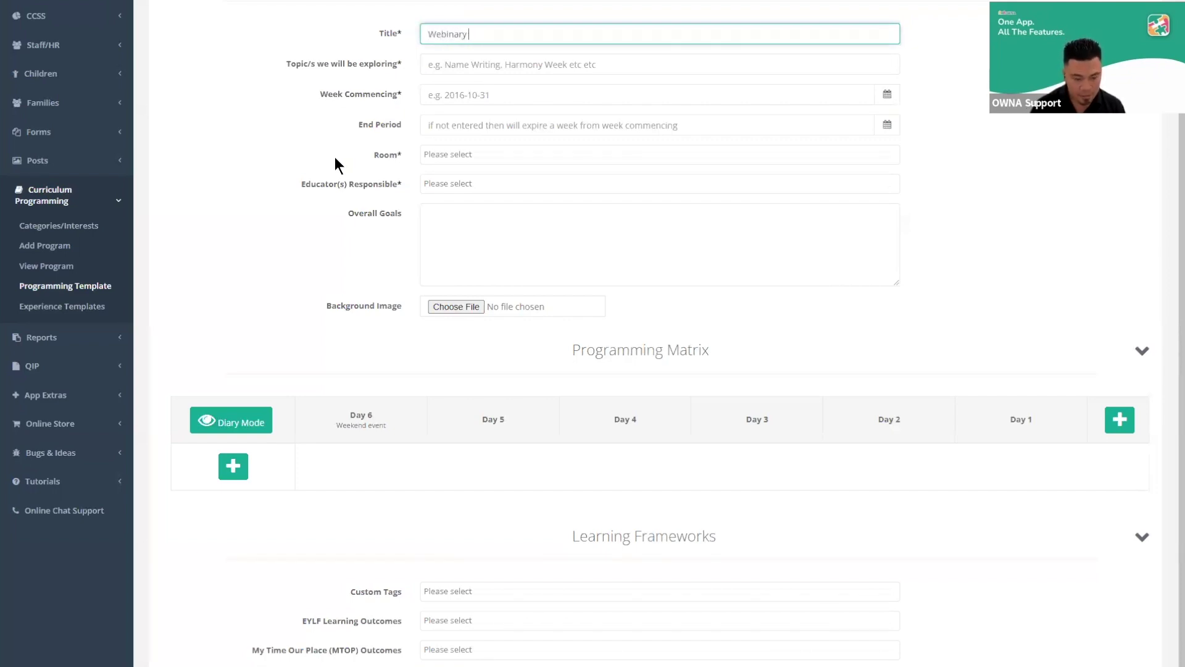
{"action": "type", "text": "Program"}
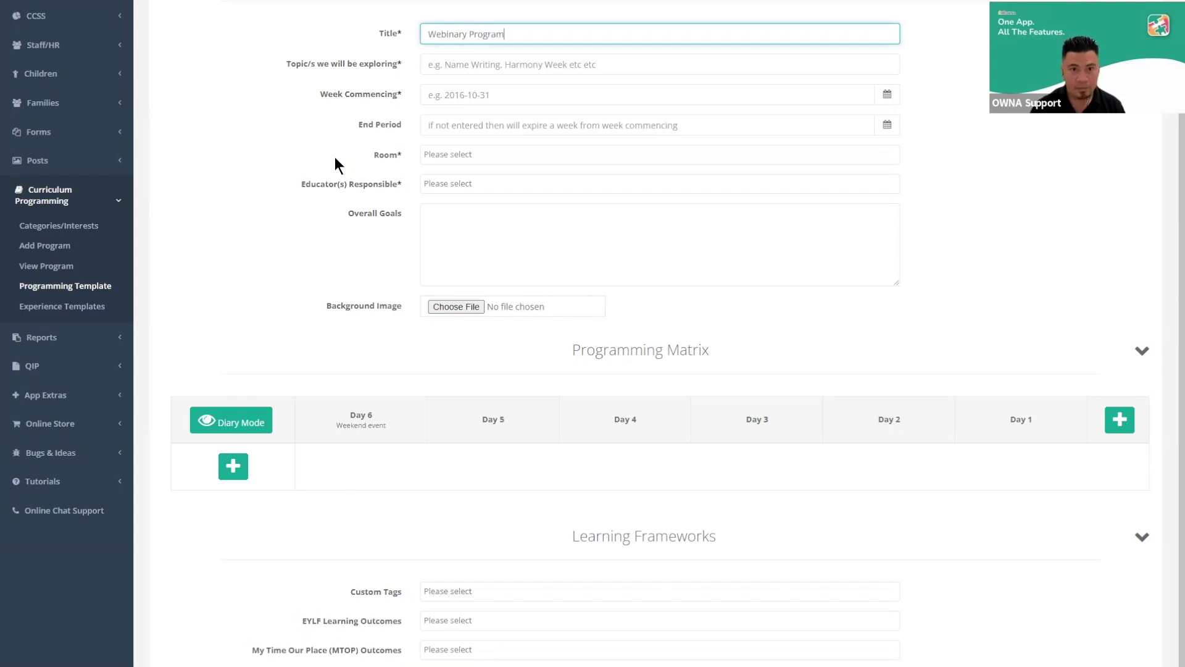
Enter "Learning to use custom programming" as the topic and set the week commencing date to 2022-07-21
{"action": "left_click", "coordinate": [482, 69]}
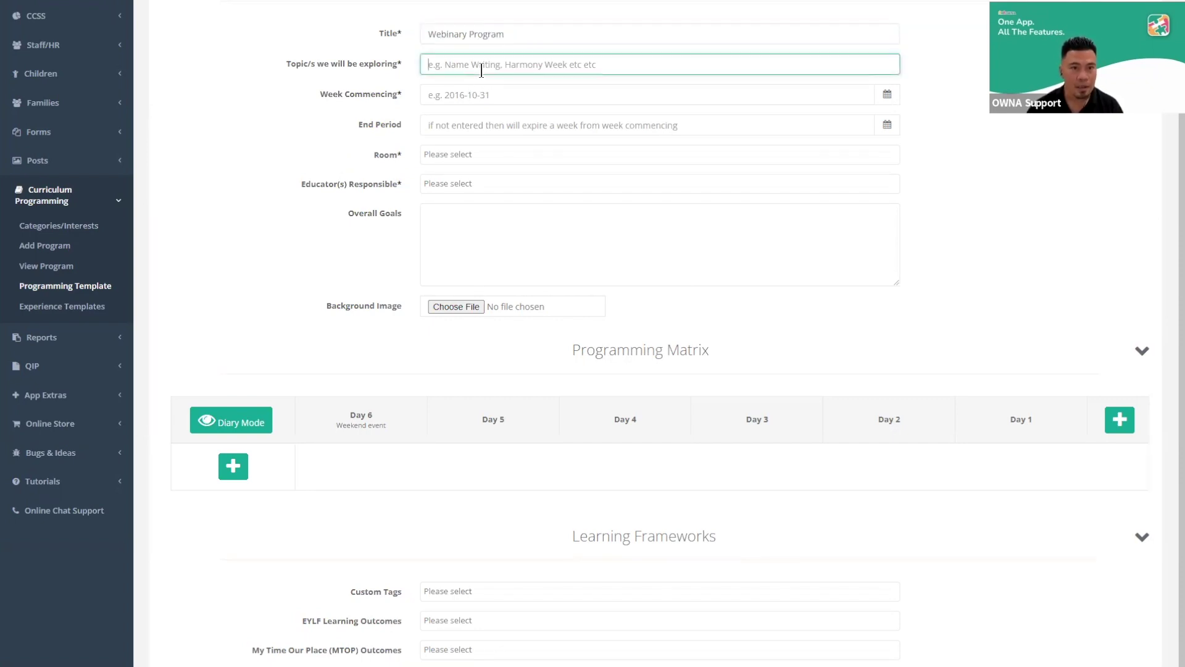
{"action": "type", "text": "Learn"}
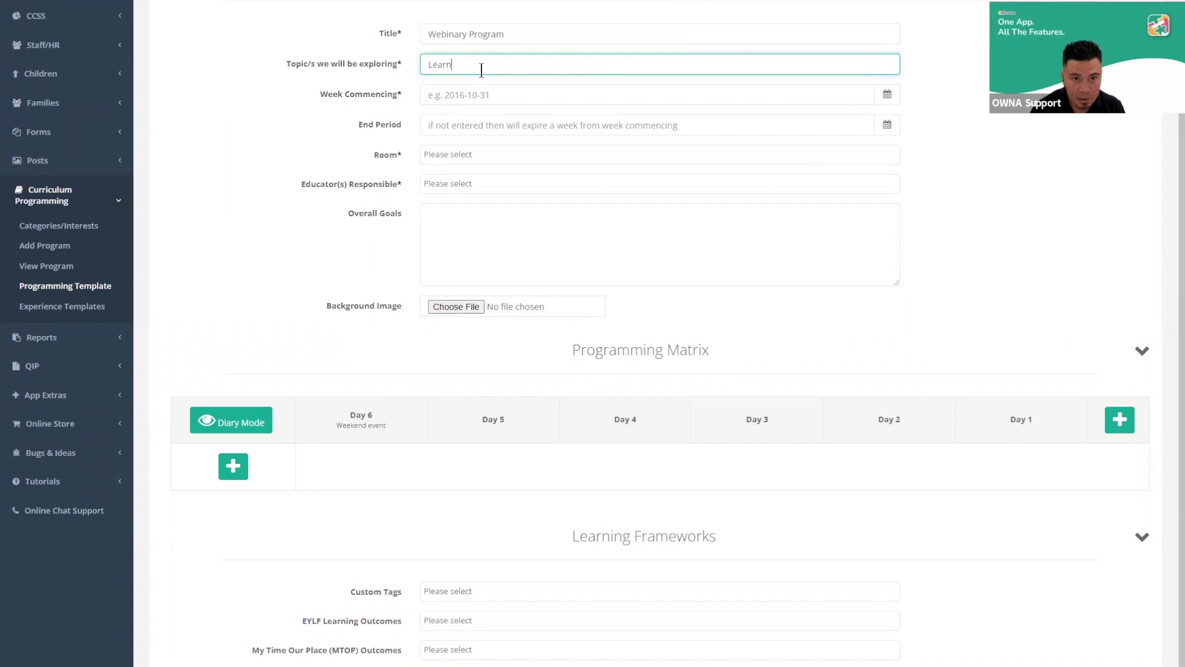
{"action": "type", "text": "ing to use custom programming"}
{"action": "left_click", "coordinate": [471, 90]}
{"action": "left_click", "coordinate": [505, 213]}
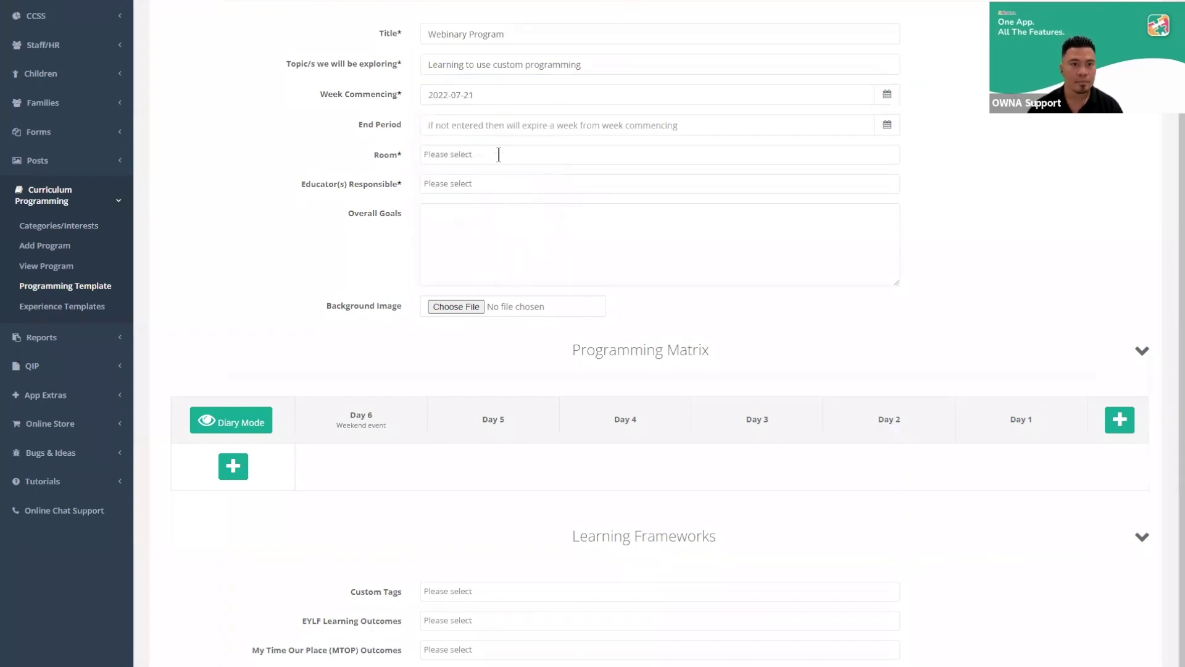
Assign the program to the After School Care (ASC), Bee Room and Before School Care (BSC) rooms
{"action": "left_click", "coordinate": [499, 155]}
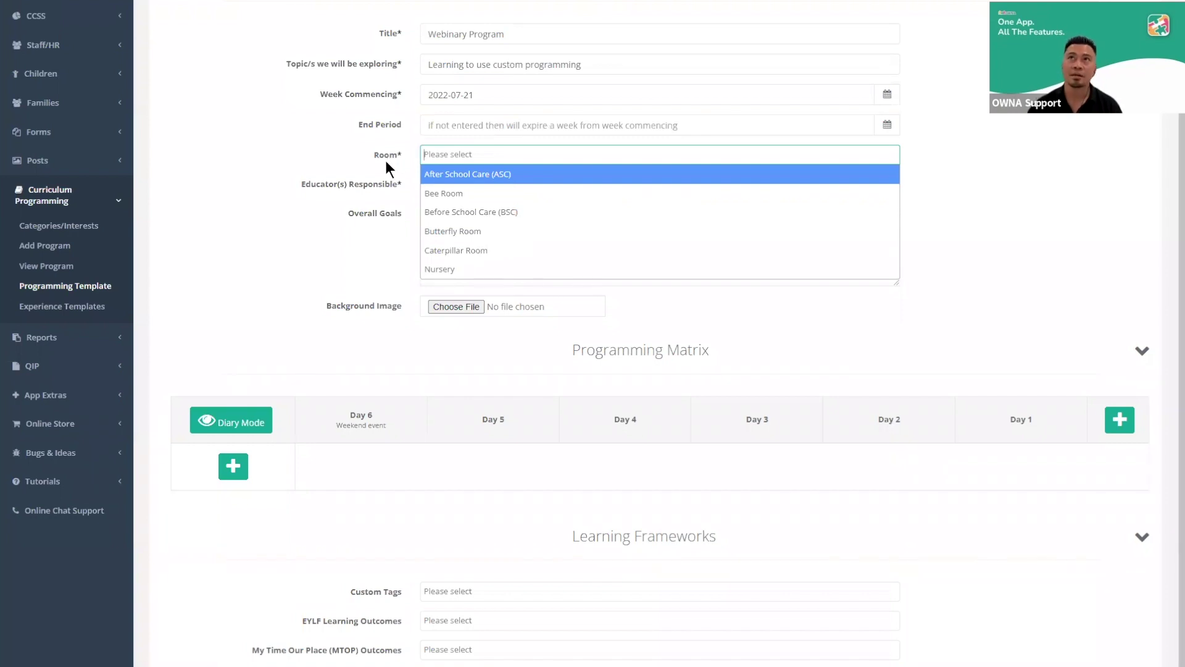
{"action": "left_click", "coordinate": [505, 176]}
{"action": "left_click", "coordinate": [543, 159]}
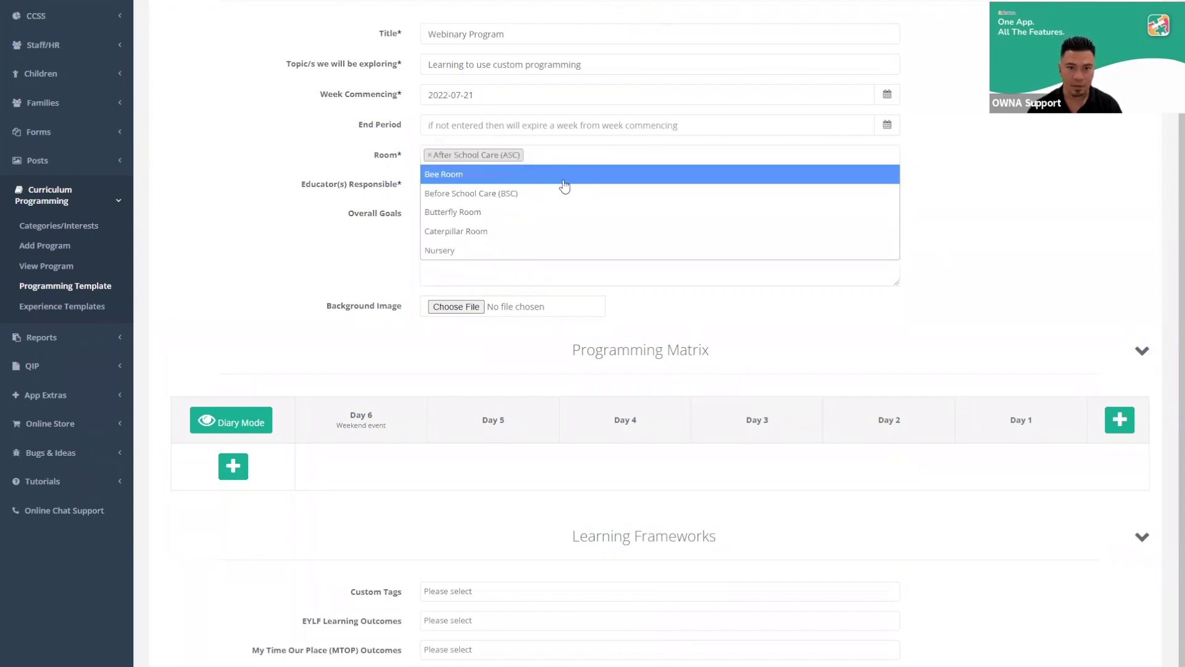
{"action": "left_click", "coordinate": [563, 178]}
{"action": "left_click", "coordinate": [611, 158]}
{"action": "left_click", "coordinate": [619, 179]}
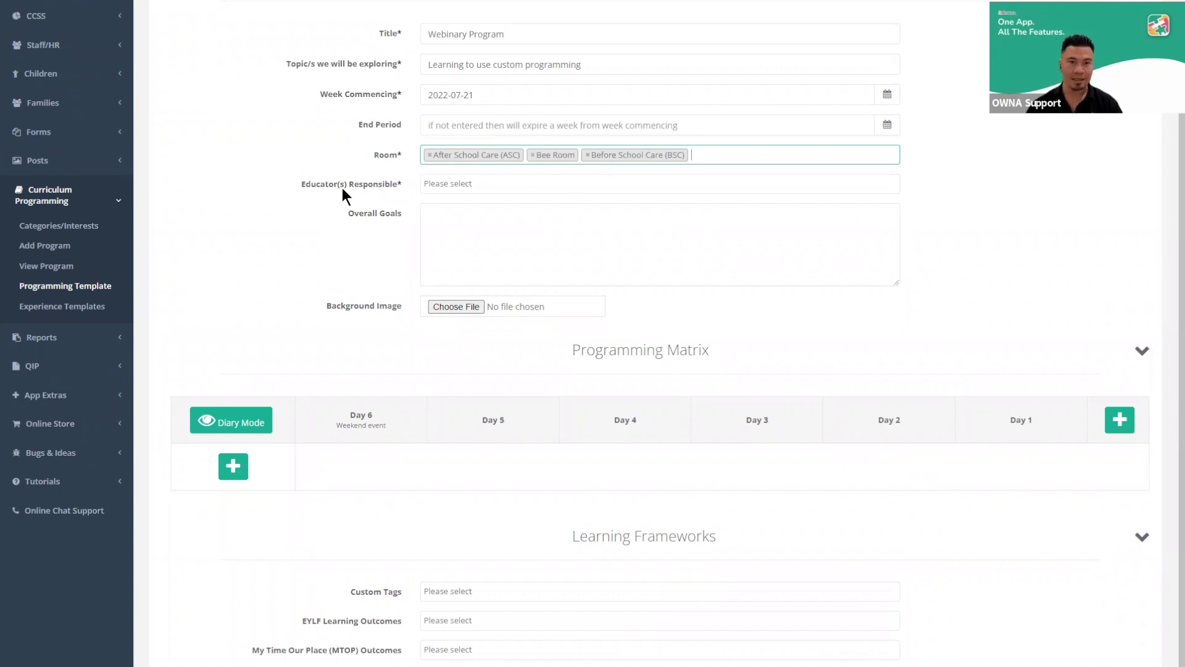
Select the staff member responsible as the program's educator
{"action": "left_click", "coordinate": [470, 181]}
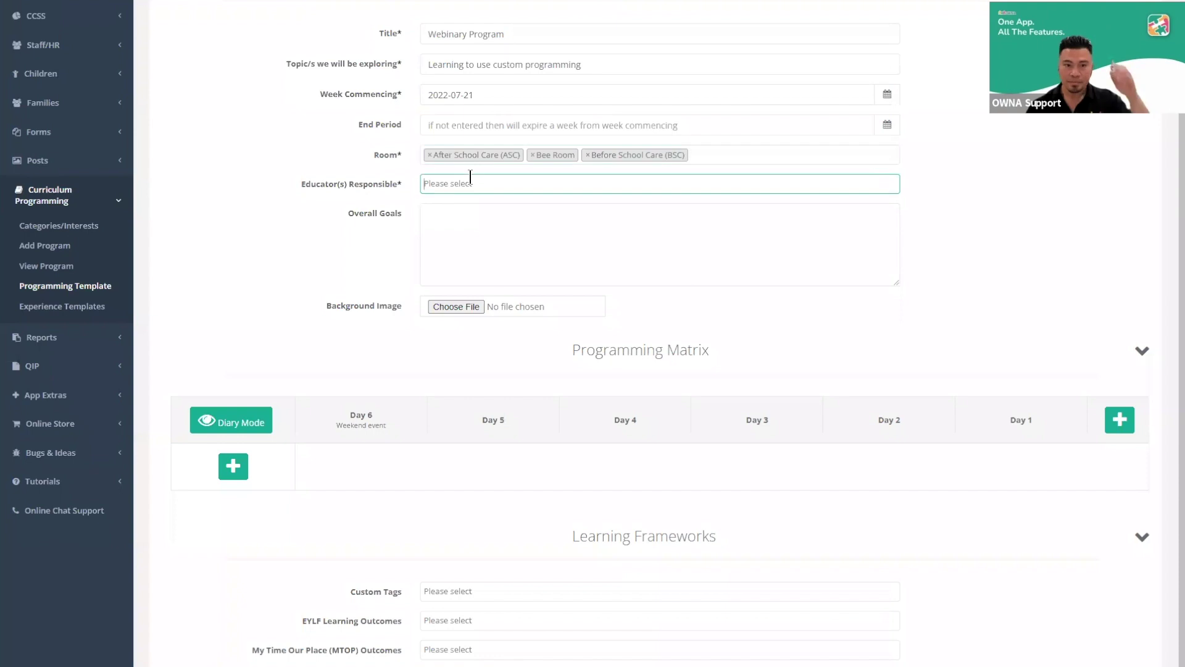
{"action": "type", "text": "jane"}
{"action": "key", "text": "Return"}
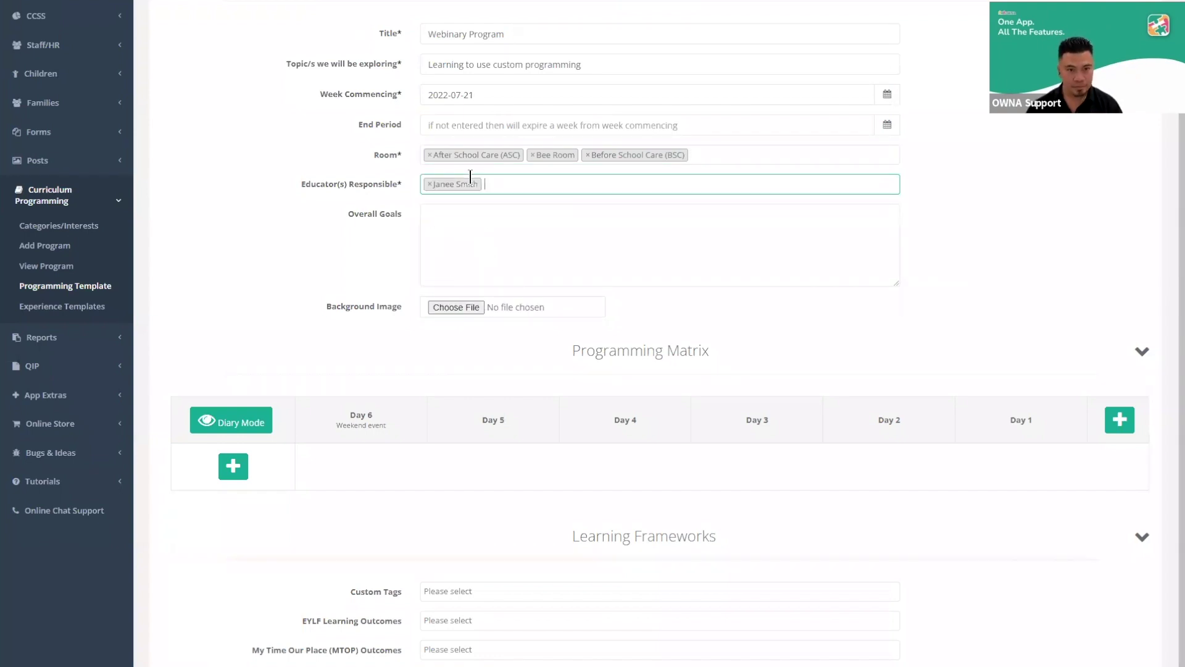
Enter "To be proficient at creating effective programs" as the overall goals and save the program
{"action": "left_click", "coordinate": [502, 229]}
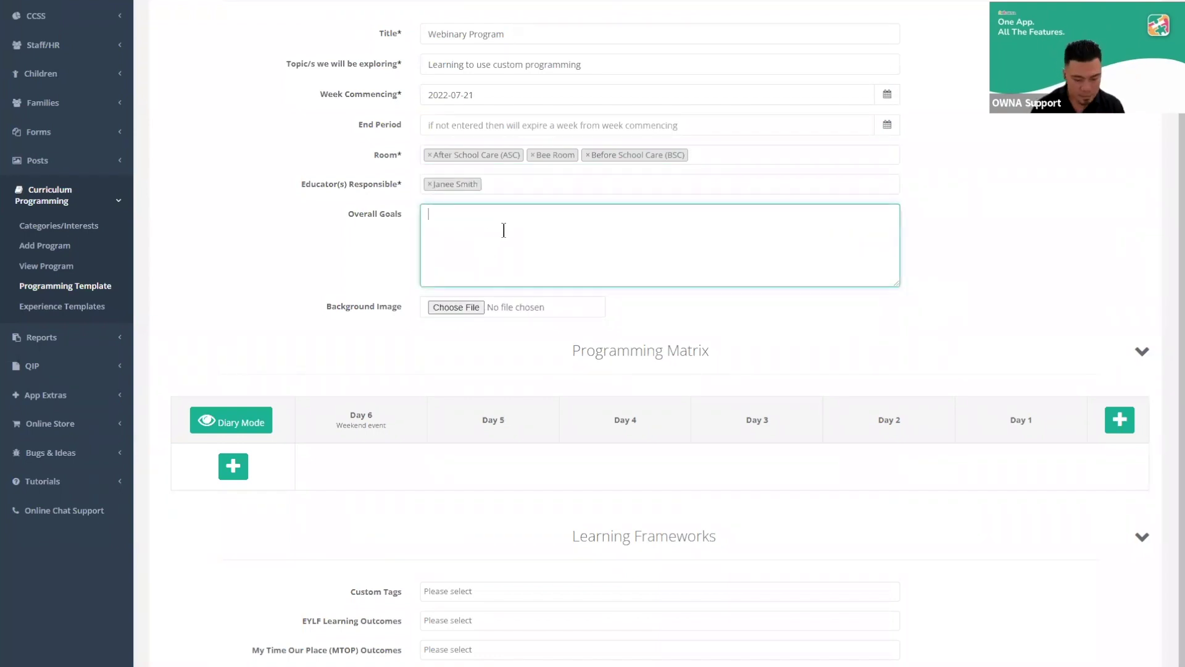
{"action": "type", "text": "To be proficient at creati"}
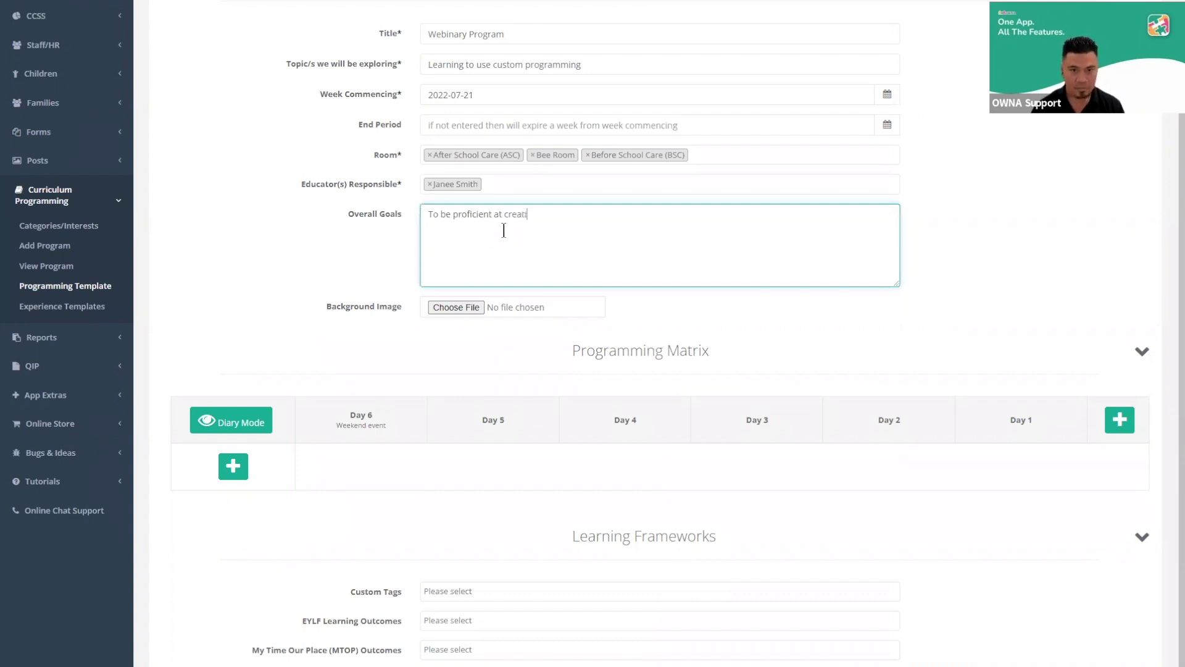
{"action": "type", "text": "ng effective programs"}
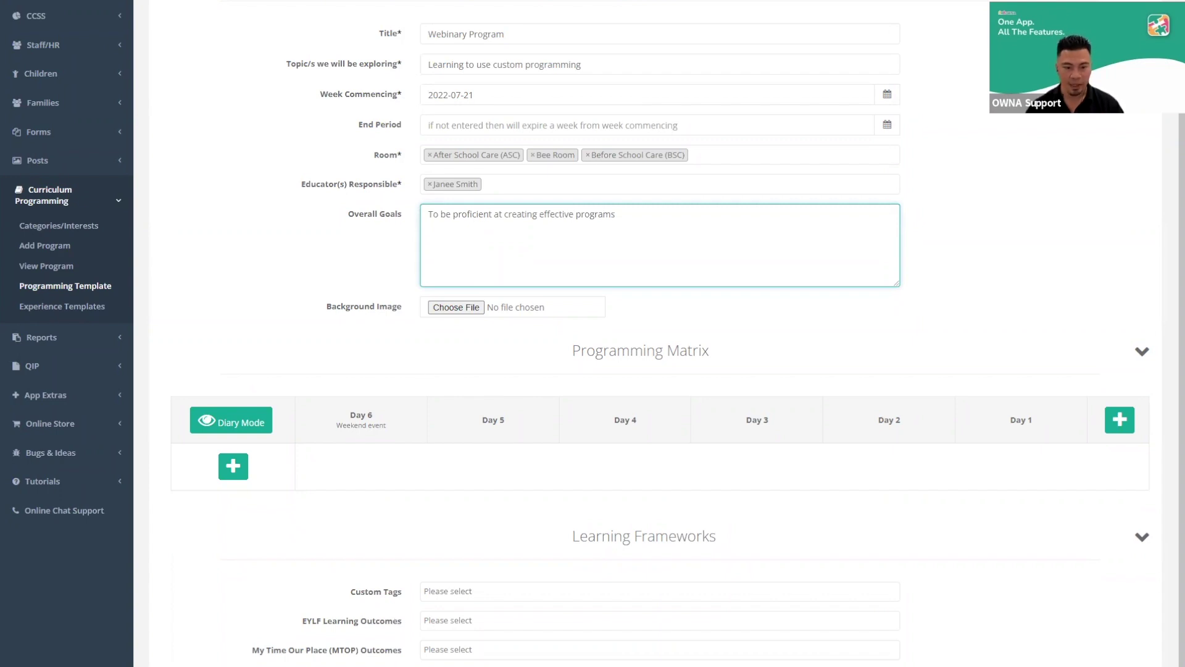
{"action": "left_click", "coordinate": [359, 494]}
Examine the saved program's edit form, including Experiences & Feedback, and compare it with the template's Spontaneous Experiences field settings
{"action": "scroll", "coordinate": [331, 413], "scroll_direction": "up", "scroll_amount": 3}
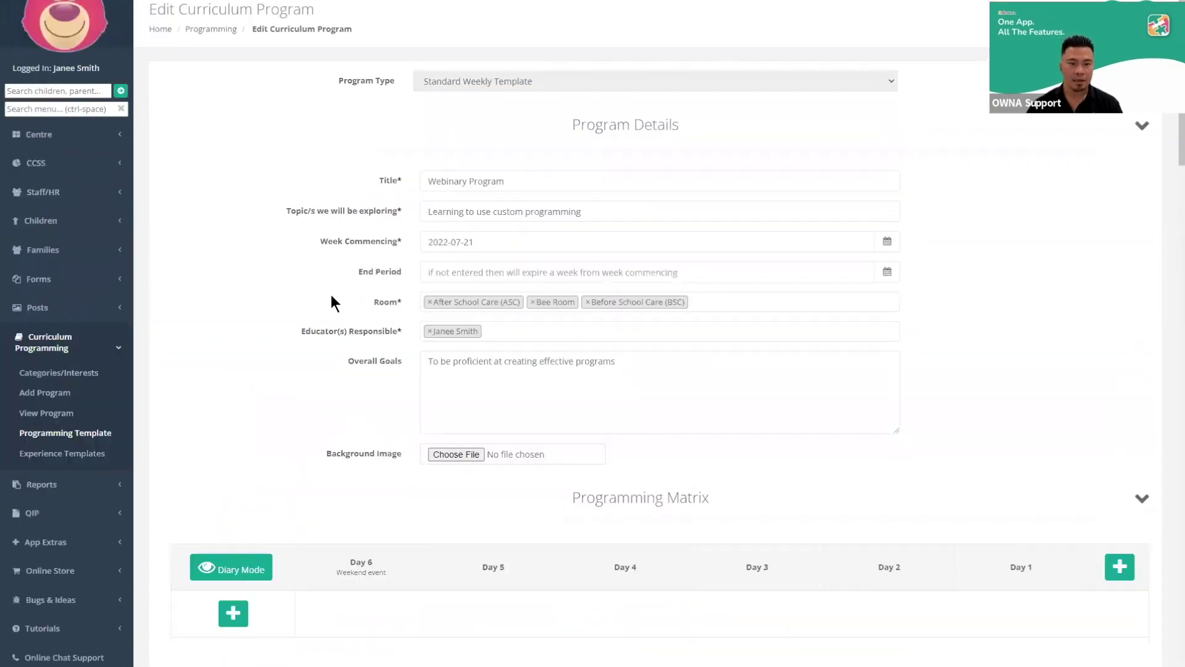
{"action": "scroll", "coordinate": [331, 295], "scroll_direction": "down", "scroll_amount": 7}
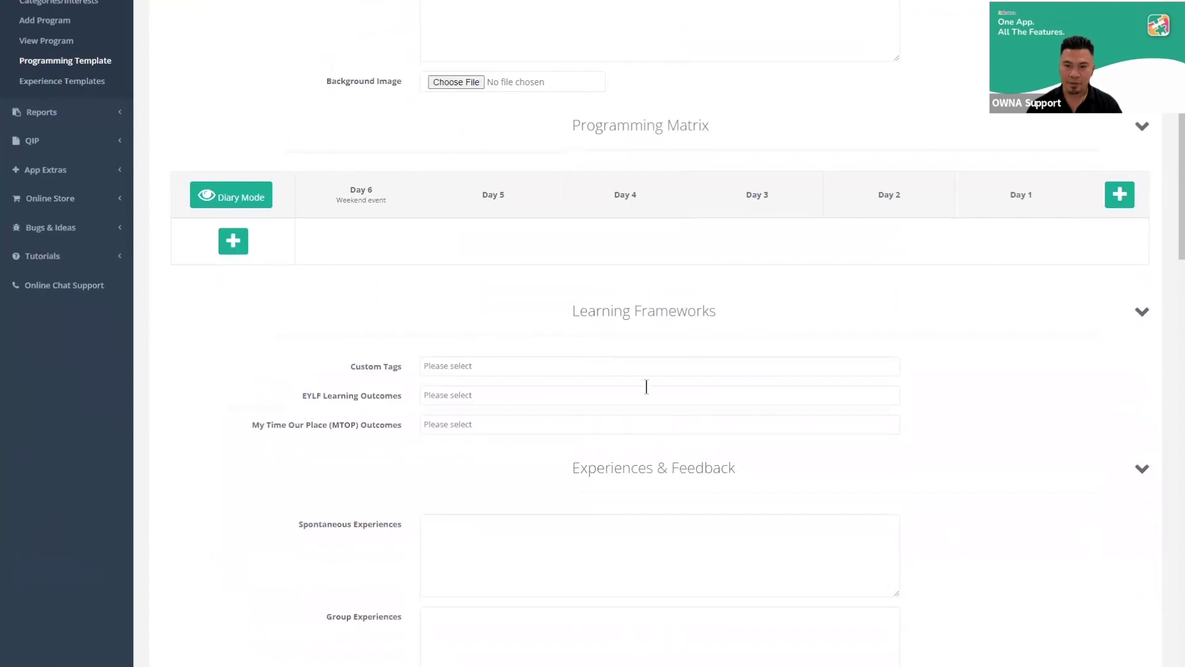
{"action": "scroll", "coordinate": [645, 386], "scroll_direction": "down", "scroll_amount": 4}
{"action": "scroll", "coordinate": [410, 253], "scroll_direction": "down", "scroll_amount": 3}
{"action": "scroll", "coordinate": [511, 178], "scroll_direction": "down", "scroll_amount": 7}
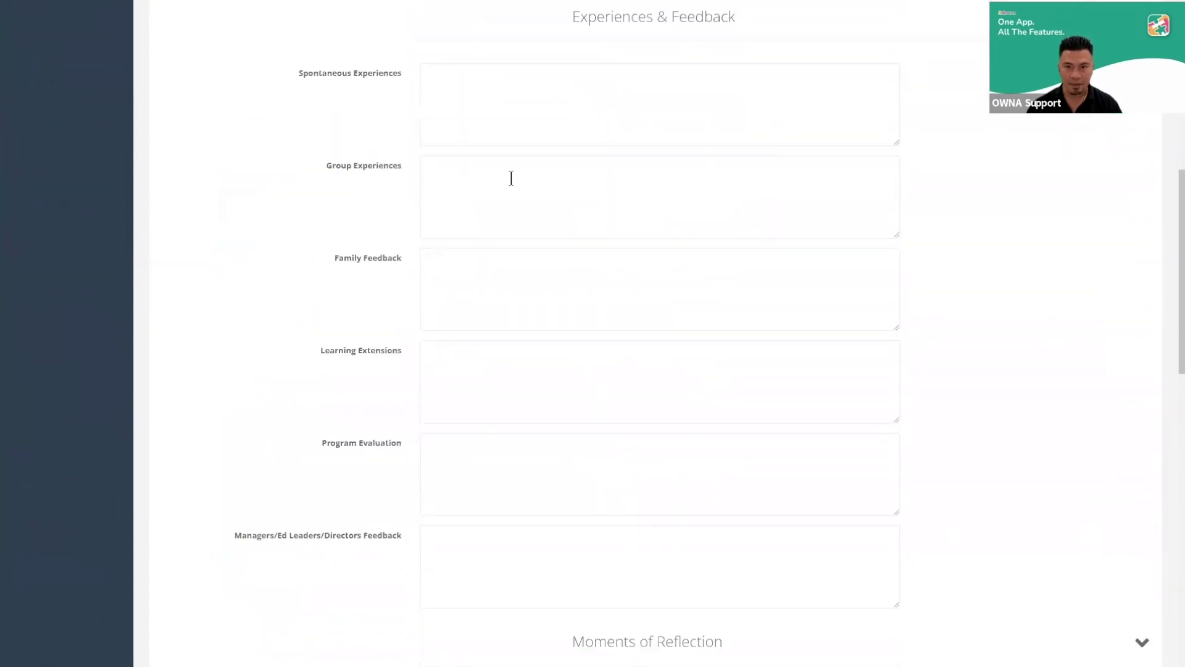
{"action": "scroll", "coordinate": [511, 178], "scroll_direction": "down", "scroll_amount": 3}
{"action": "scroll", "coordinate": [511, 177], "scroll_direction": "up", "scroll_amount": 12}
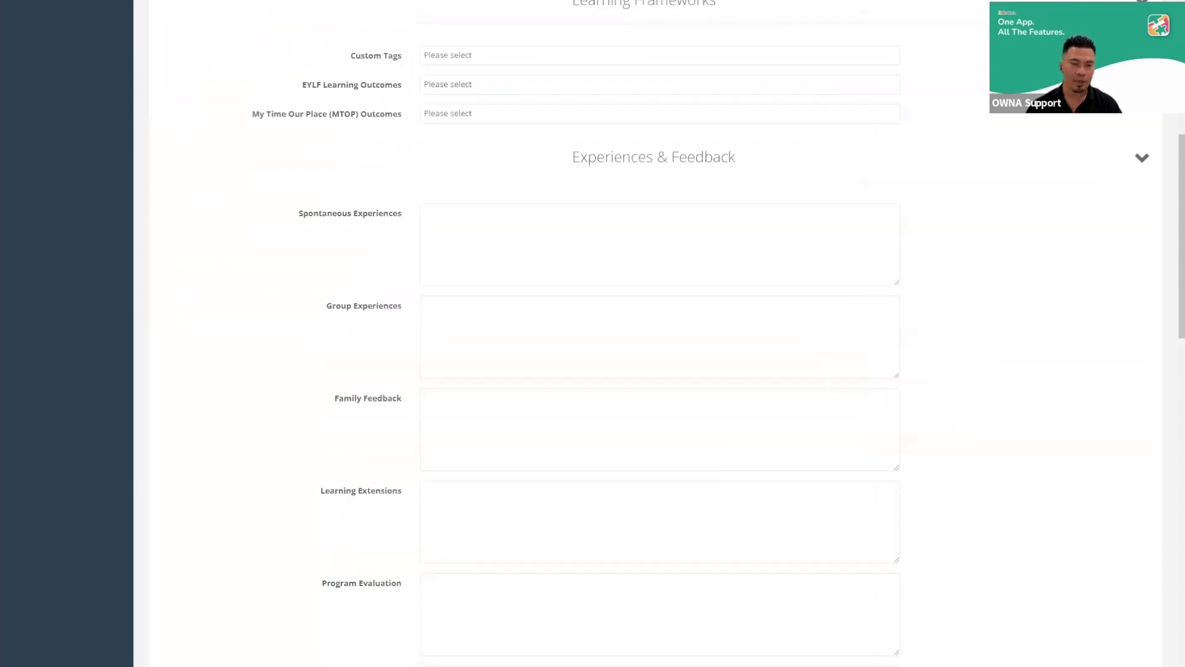
{"action": "scroll", "coordinate": [370, 145], "scroll_direction": "up", "scroll_amount": 4}
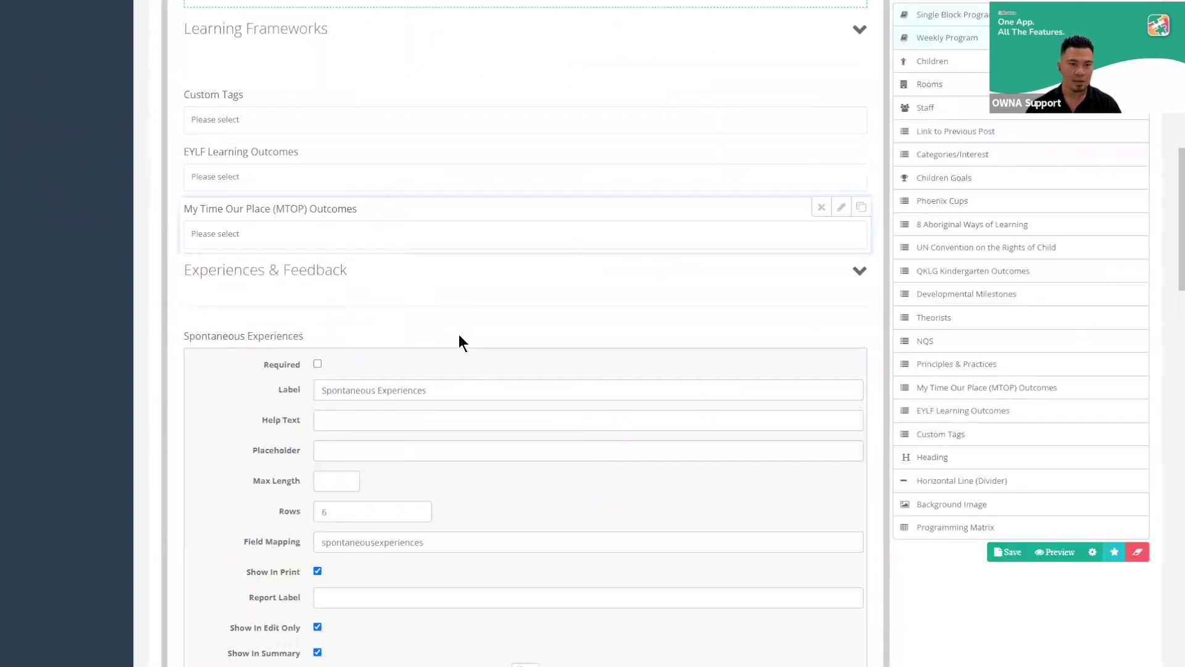
{"action": "scroll", "coordinate": [458, 334], "scroll_direction": "down", "scroll_amount": 2}
{"action": "scroll", "coordinate": [358, 438], "scroll_direction": "down", "scroll_amount": 2}
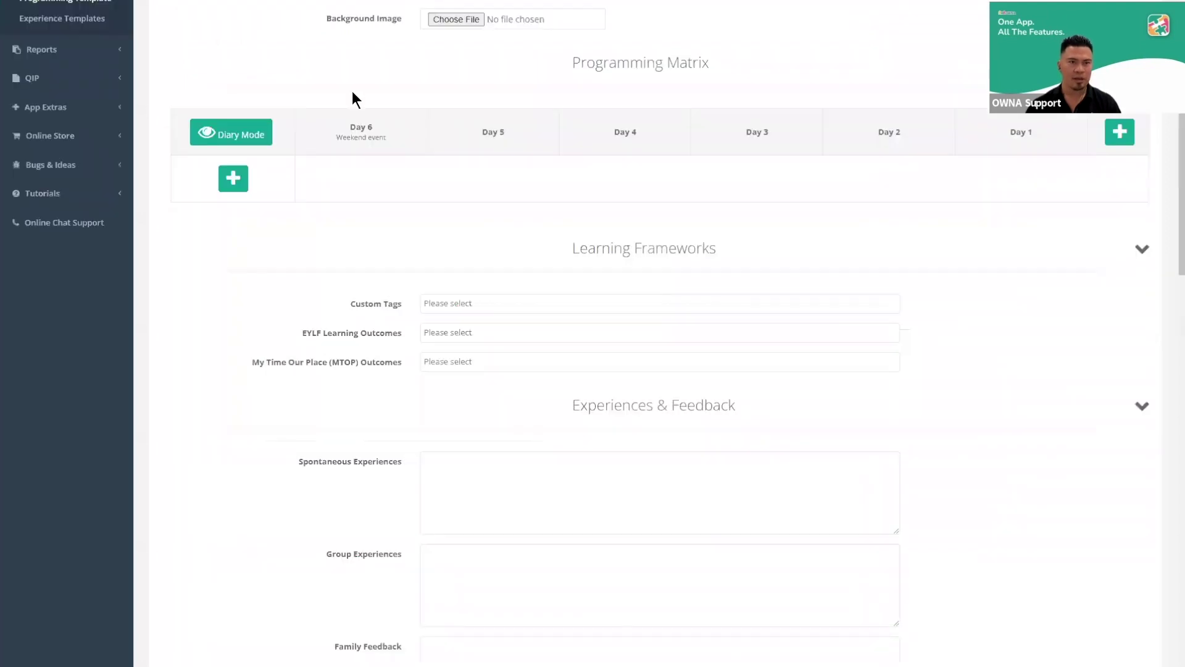
{"action": "scroll", "coordinate": [342, 264], "scroll_direction": "up", "scroll_amount": 7}
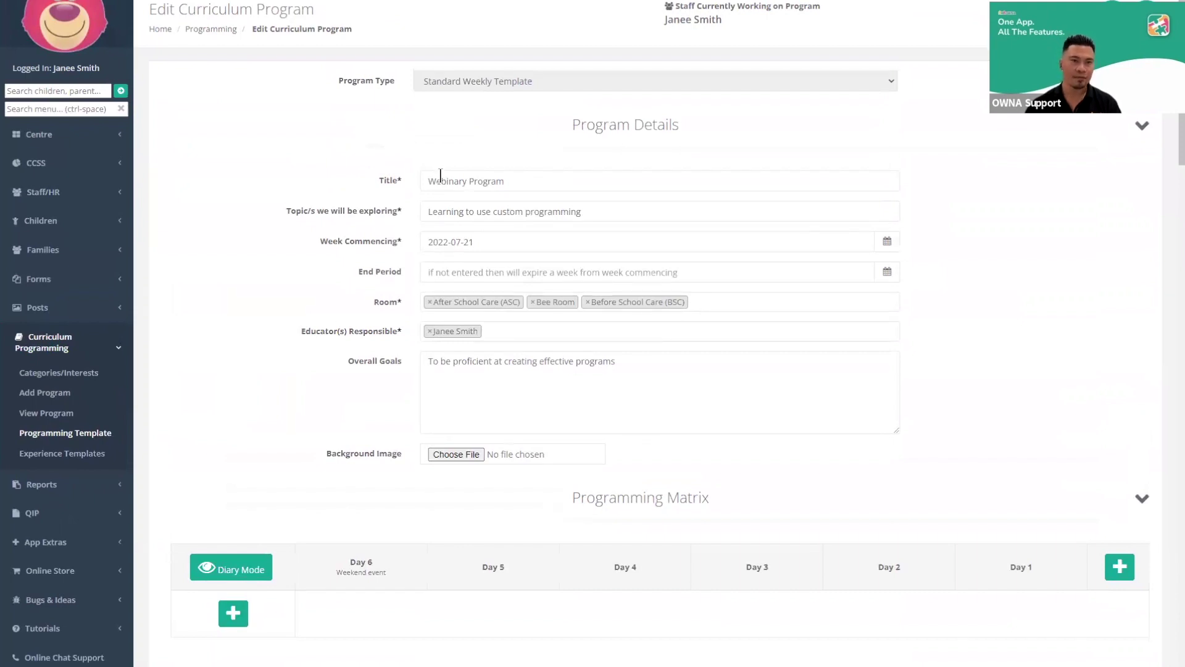
{"action": "scroll", "coordinate": [399, 219], "scroll_direction": "down", "scroll_amount": 3}
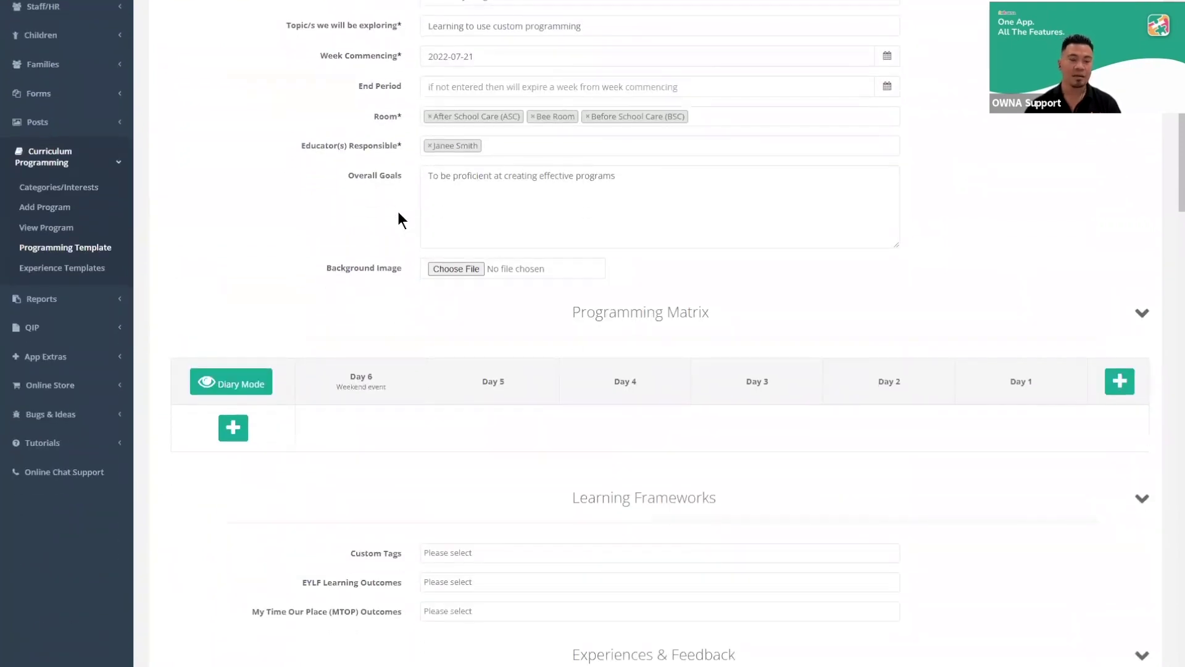
{"action": "scroll", "coordinate": [421, 230], "scroll_direction": "up", "scroll_amount": 3}
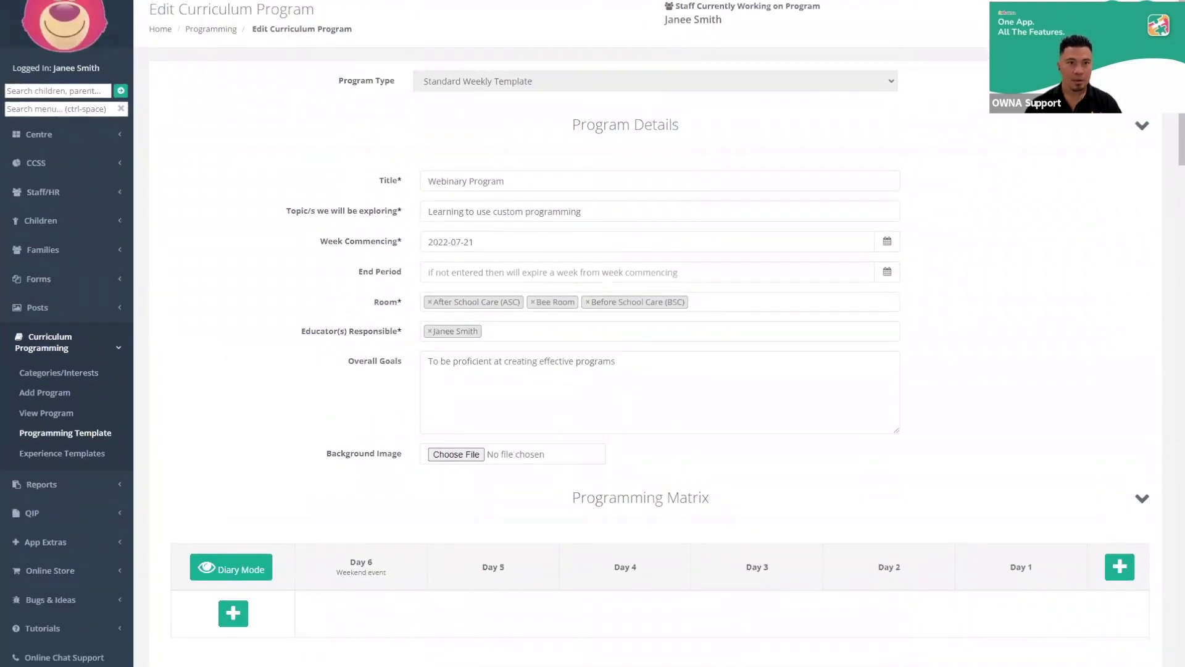
Review the Webinary Program's summary and stats page, then return to its edit form
{"action": "key", "text": "alt+Left"}
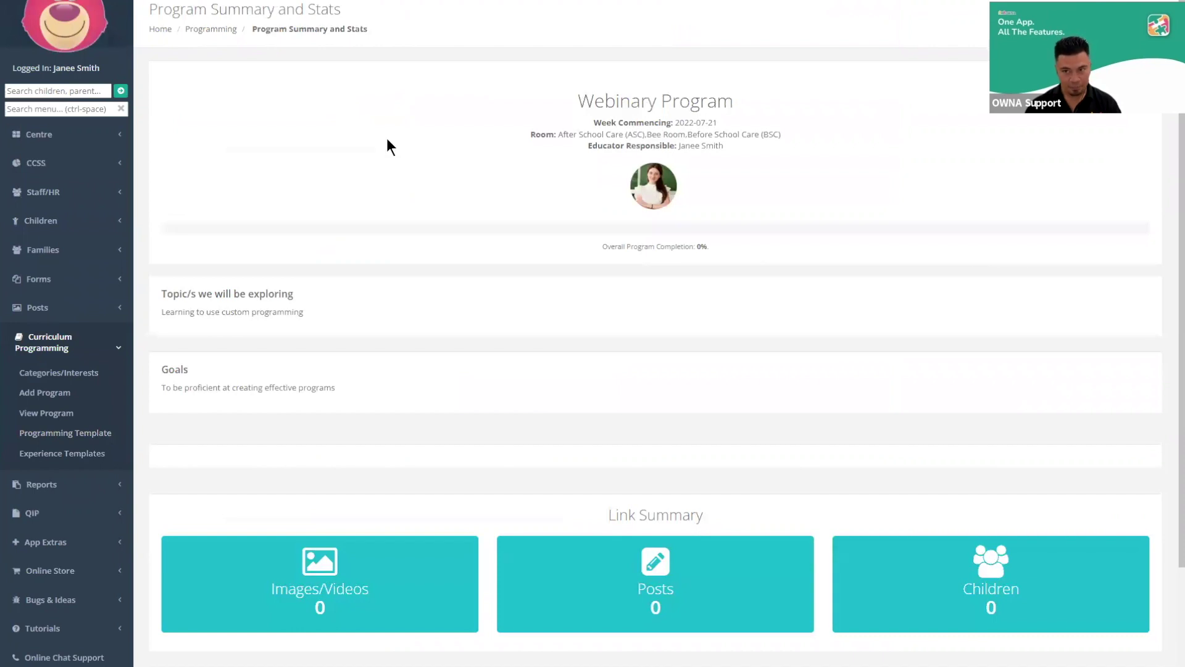
{"action": "scroll", "coordinate": [387, 140], "scroll_direction": "down", "scroll_amount": 4}
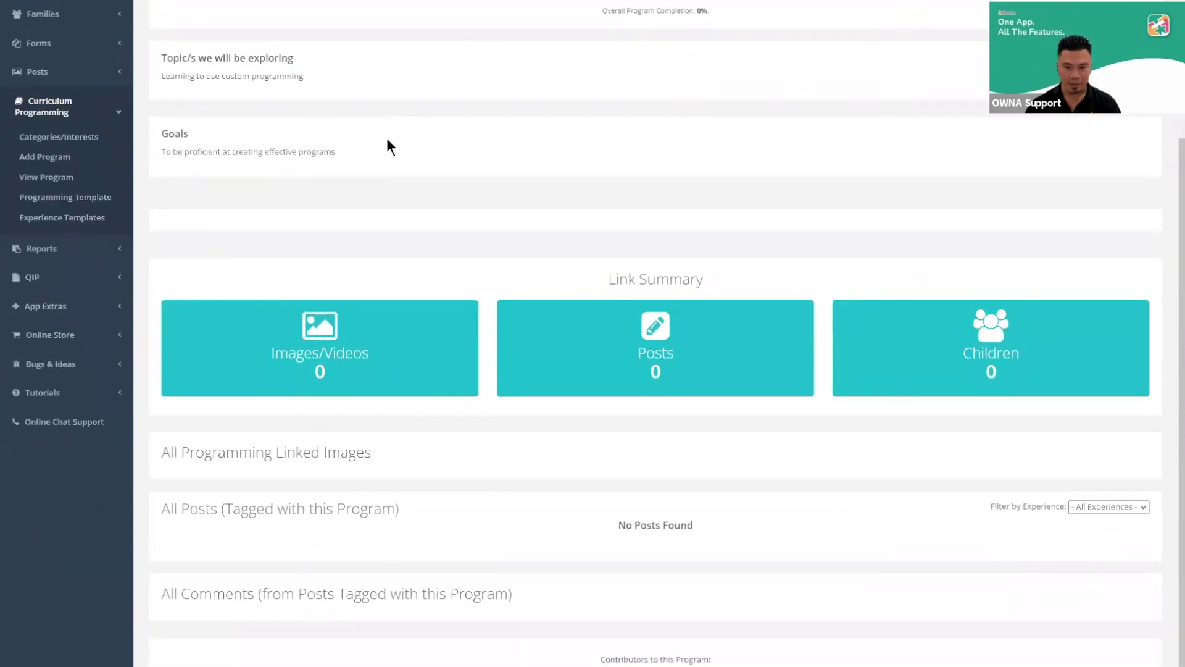
{"action": "scroll", "coordinate": [387, 146], "scroll_direction": "up", "scroll_amount": 4}
{"action": "key", "text": "alt+Right"}
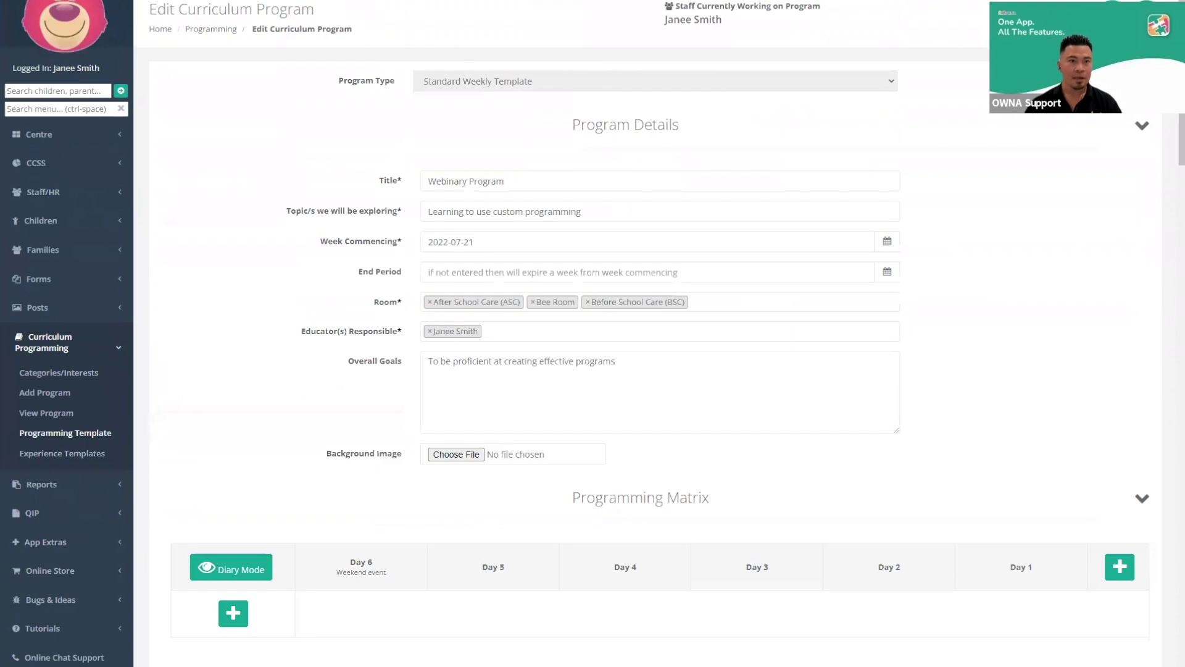
Enter "Sample Text" as the program's Spontaneous Experiences
{"action": "scroll", "coordinate": [379, 278], "scroll_direction": "down", "scroll_amount": 3}
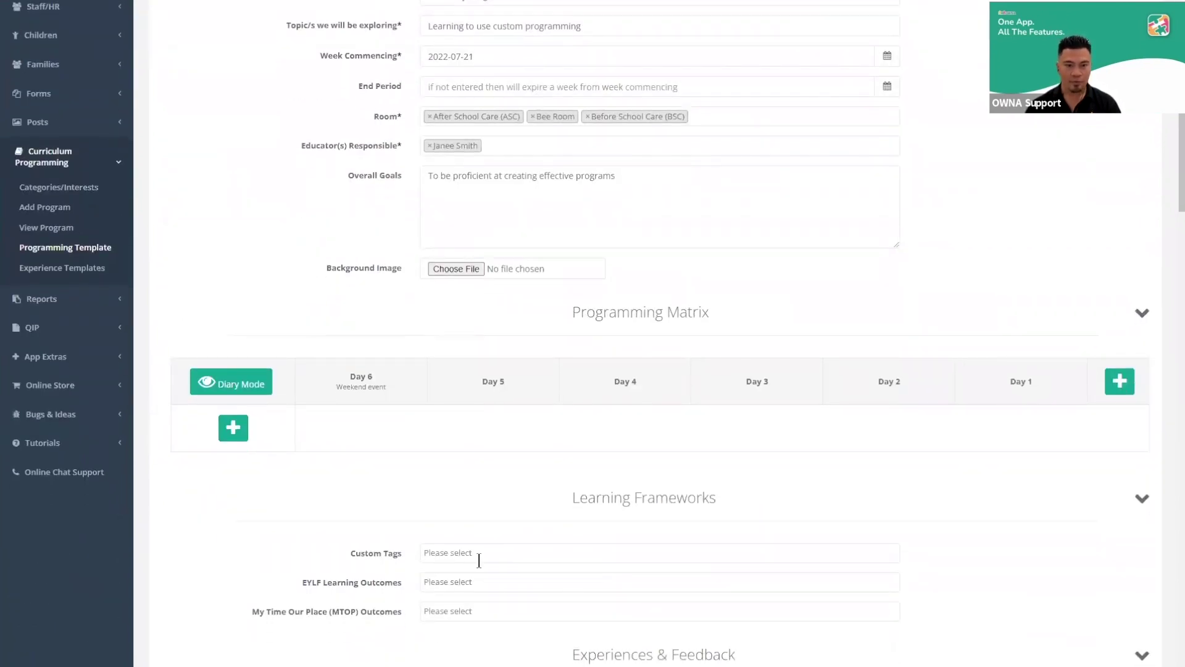
{"action": "scroll", "coordinate": [395, 534], "scroll_direction": "down", "scroll_amount": 3}
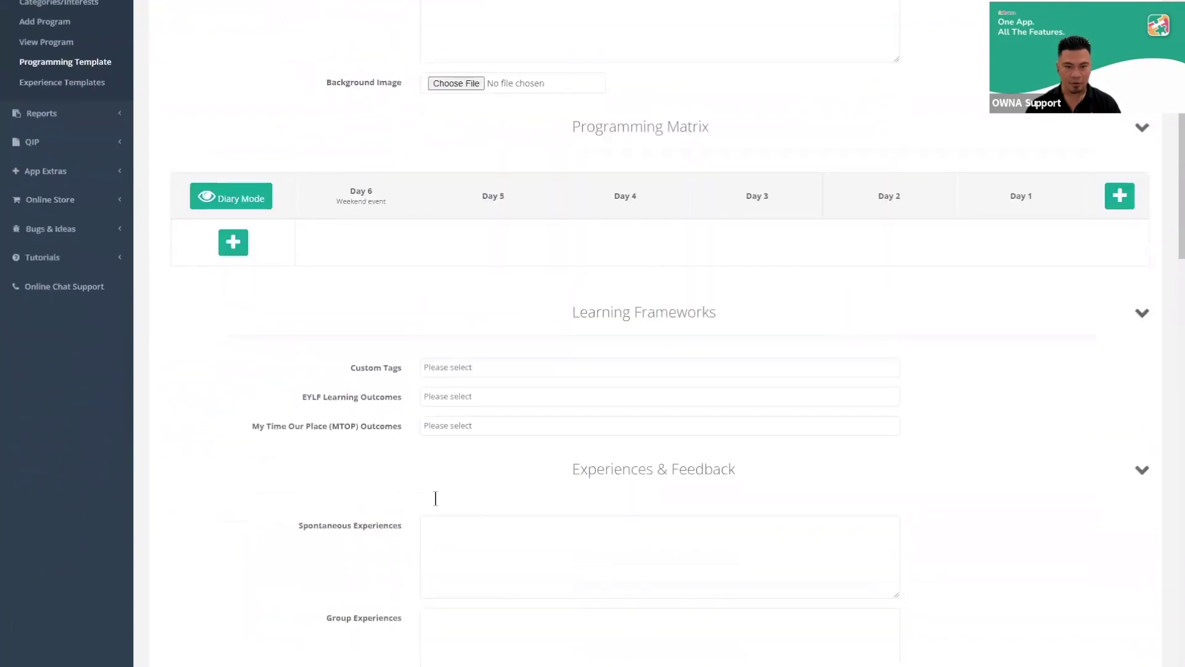
{"action": "left_click", "coordinate": [478, 543]}
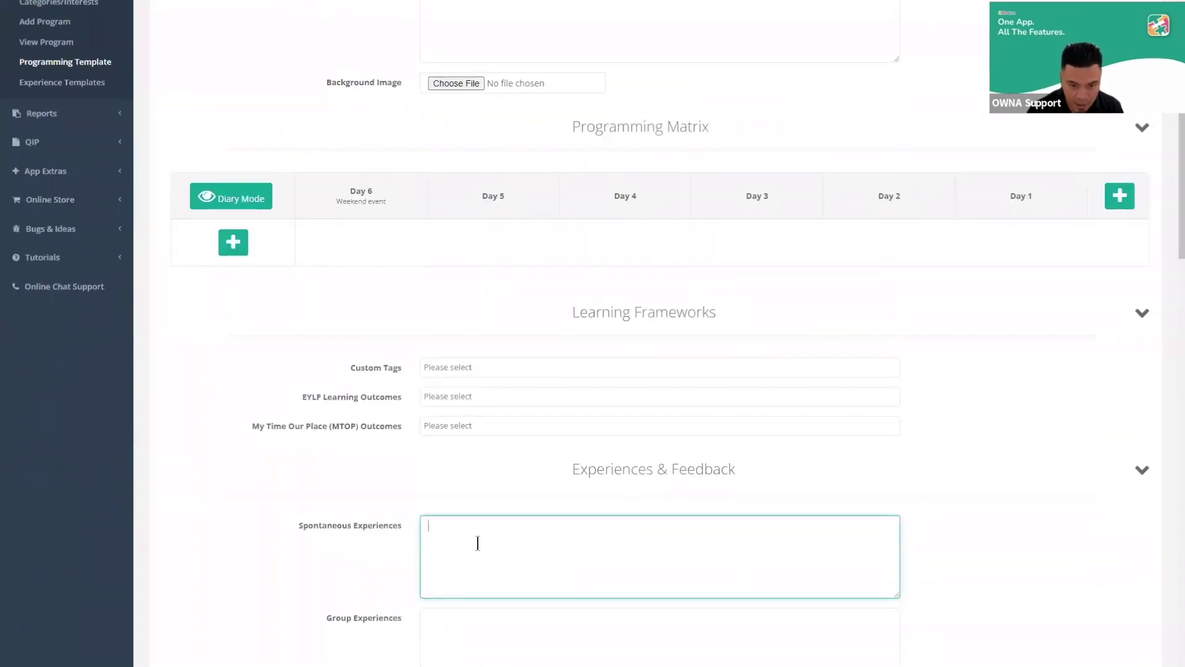
{"action": "type", "text": "Sample "}
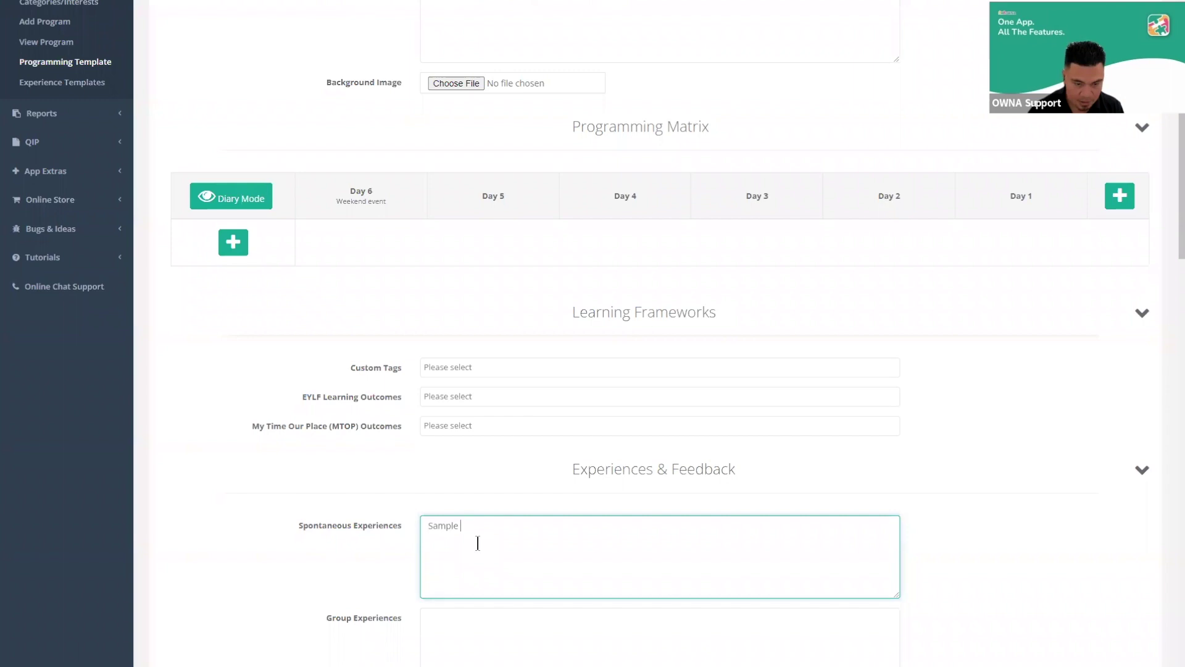
{"action": "type", "text": "Text"}
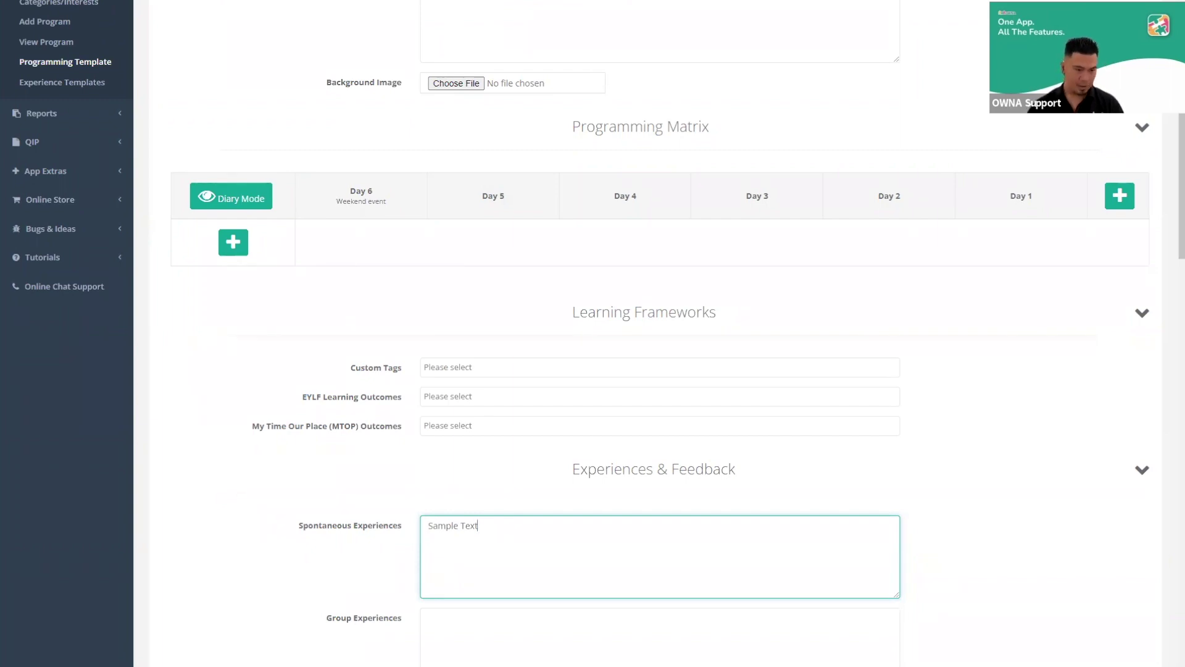
{"action": "scroll", "coordinate": [660, 333], "scroll_direction": "down", "scroll_amount": 3}
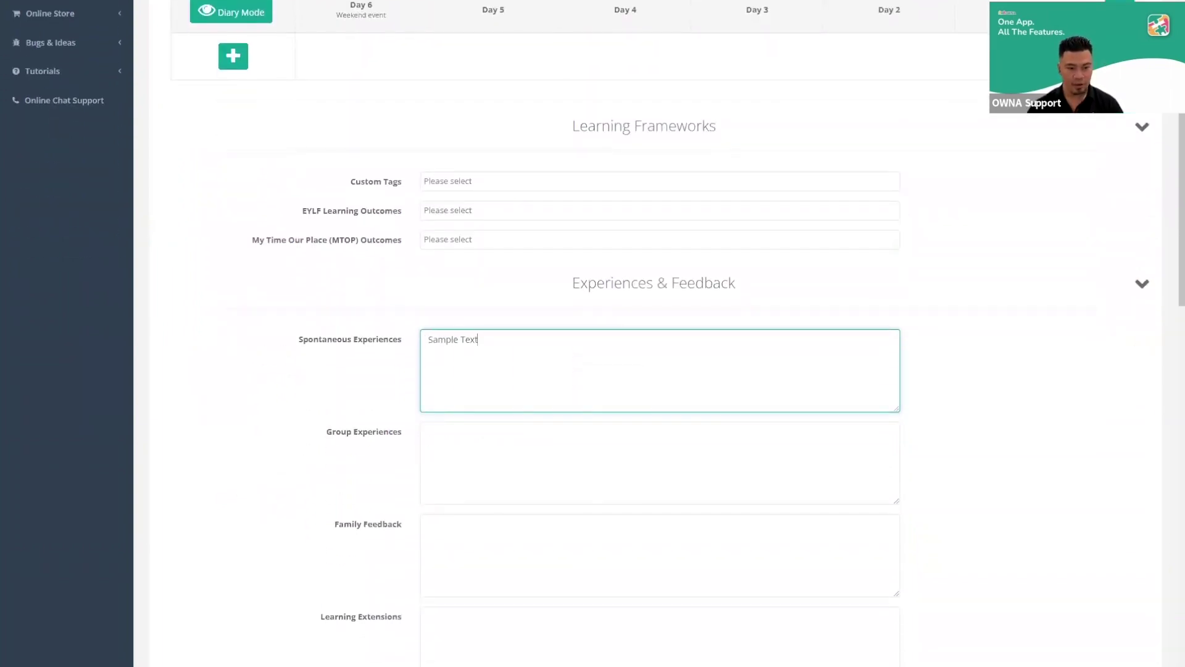
Review the Webinary Program's edit form from Program Details to Experiences & Feedback, along with its summary and stats page
{"action": "scroll", "coordinate": [660, 333], "scroll_direction": "up", "scroll_amount": 5}
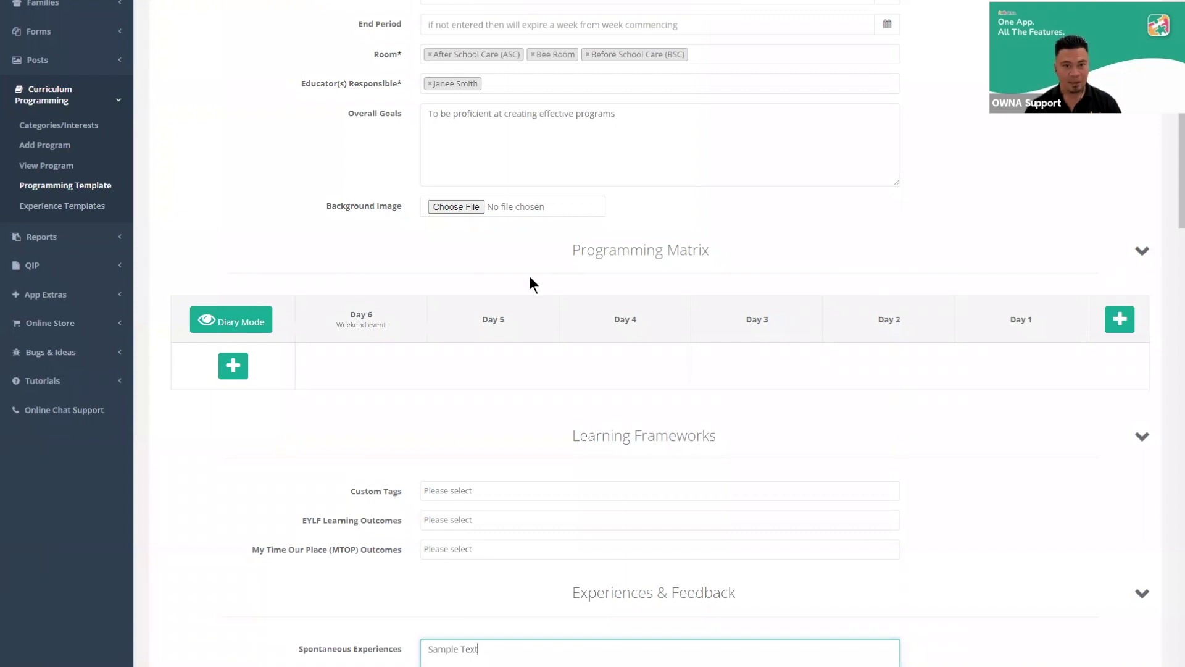
{"action": "scroll", "coordinate": [363, 450], "scroll_direction": "down", "scroll_amount": 5}
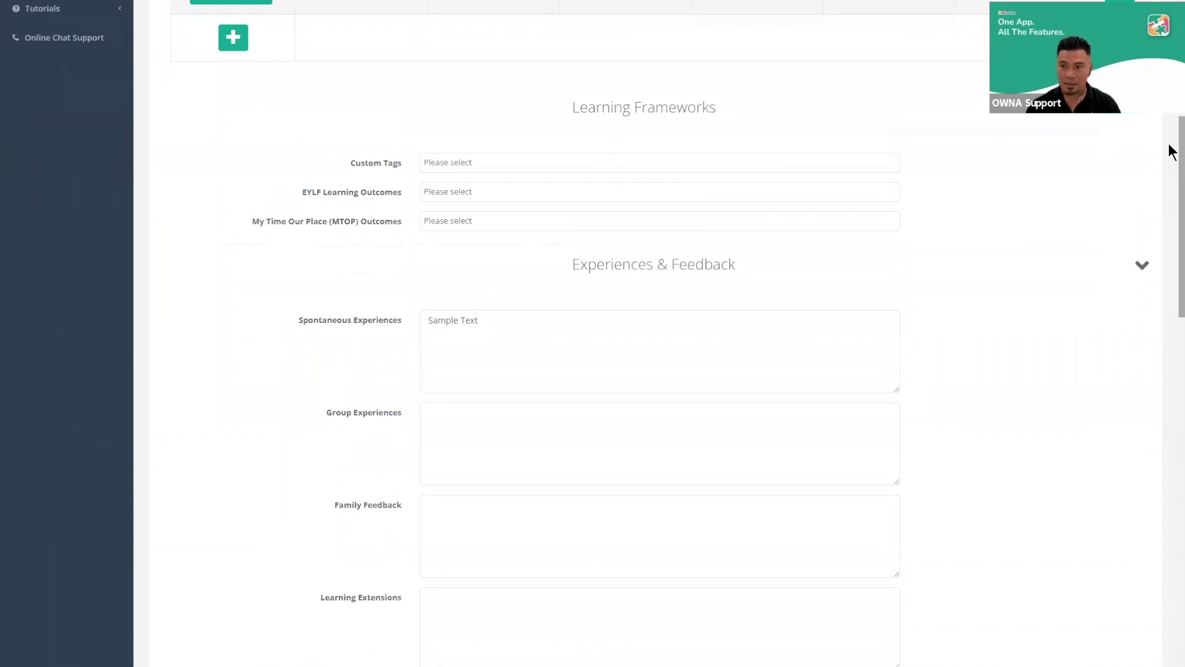
{"action": "scroll", "coordinate": [1171, 156], "scroll_direction": "down", "scroll_amount": 10}
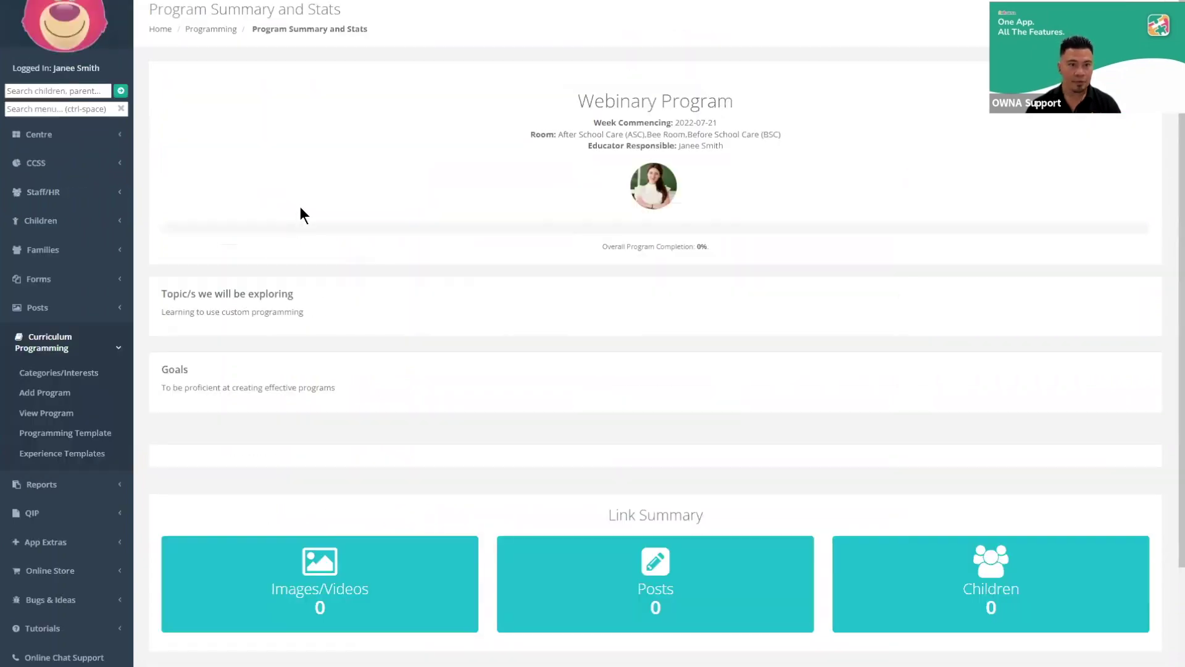
{"action": "scroll", "coordinate": [600, 281], "scroll_direction": "down", "scroll_amount": 4}
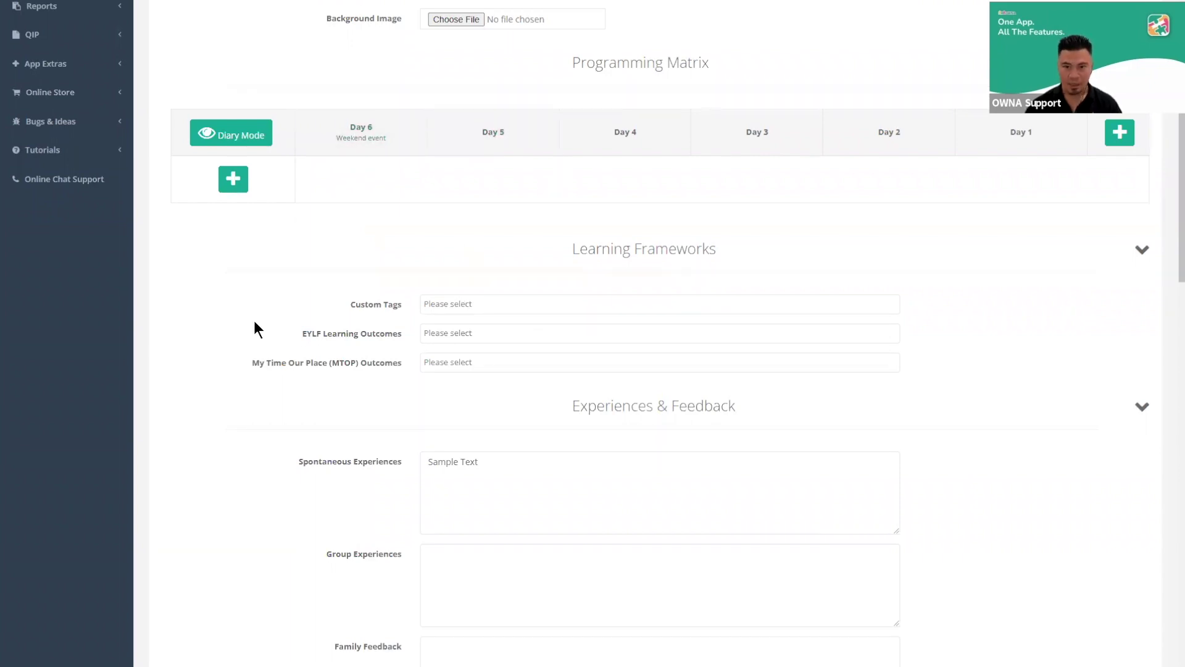
{"action": "scroll", "coordinate": [254, 322], "scroll_direction": "down", "scroll_amount": 8}
{"action": "scroll", "coordinate": [294, 315], "scroll_direction": "up", "scroll_amount": 9}
{"action": "scroll", "coordinate": [321, 221], "scroll_direction": "up", "scroll_amount": 4}
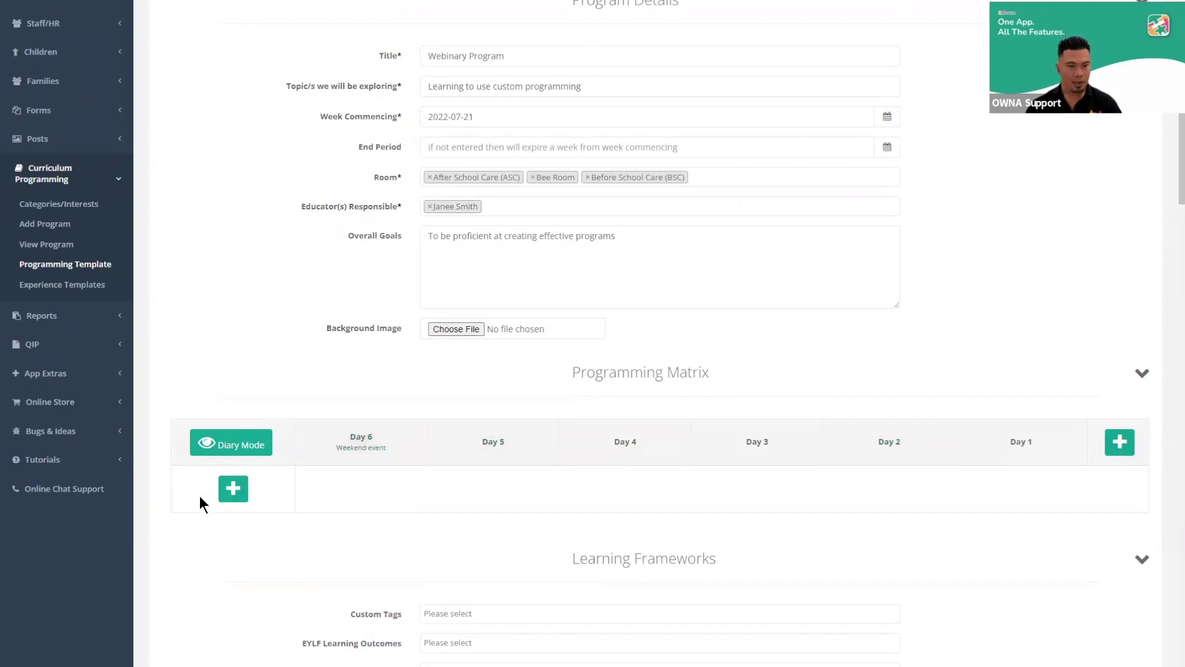
{"action": "left_click", "coordinate": [232, 489]}
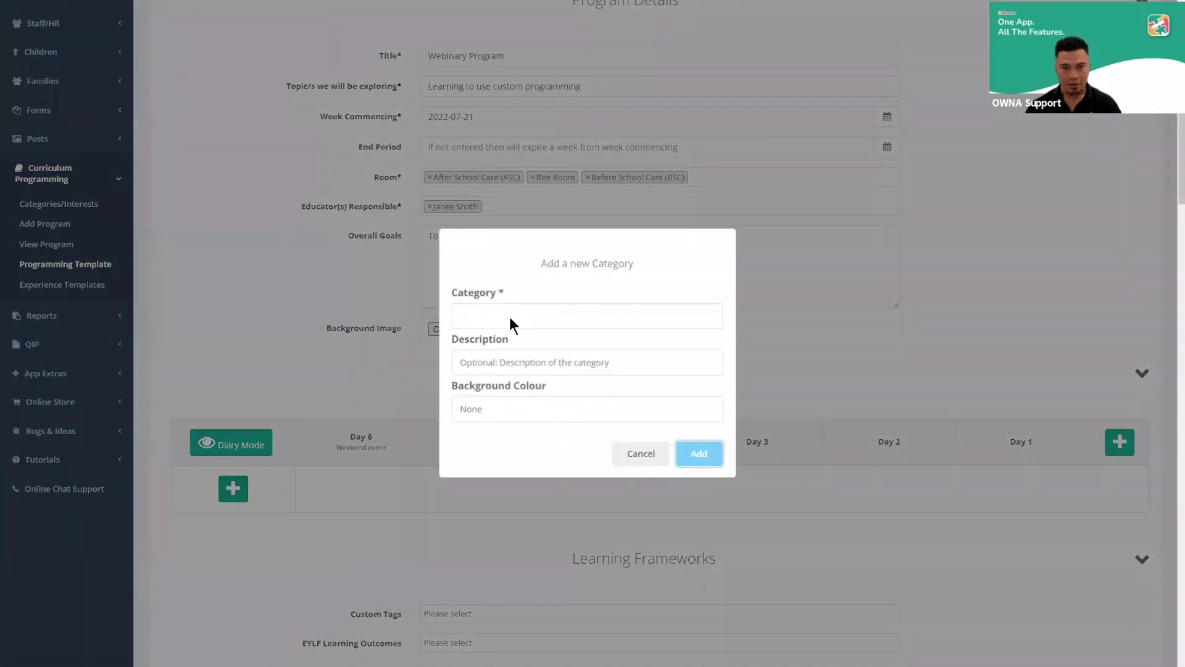
{"action": "left_click", "coordinate": [513, 317]}
{"action": "key", "text": "Escape"}
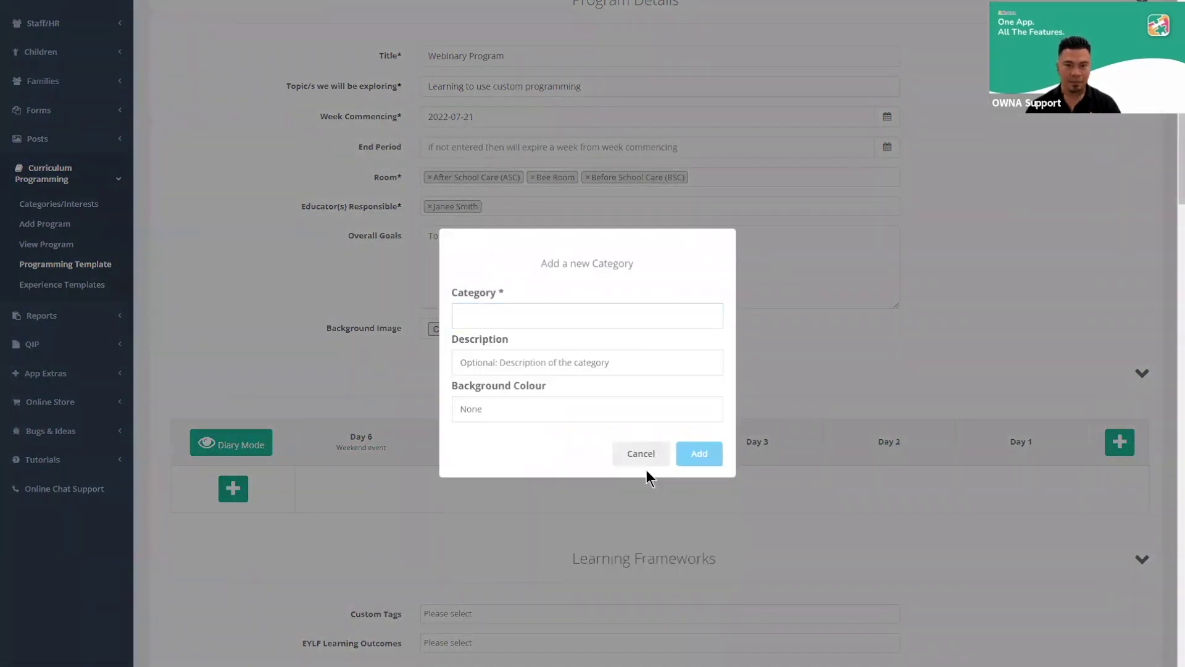
{"action": "left_click", "coordinate": [653, 460]}
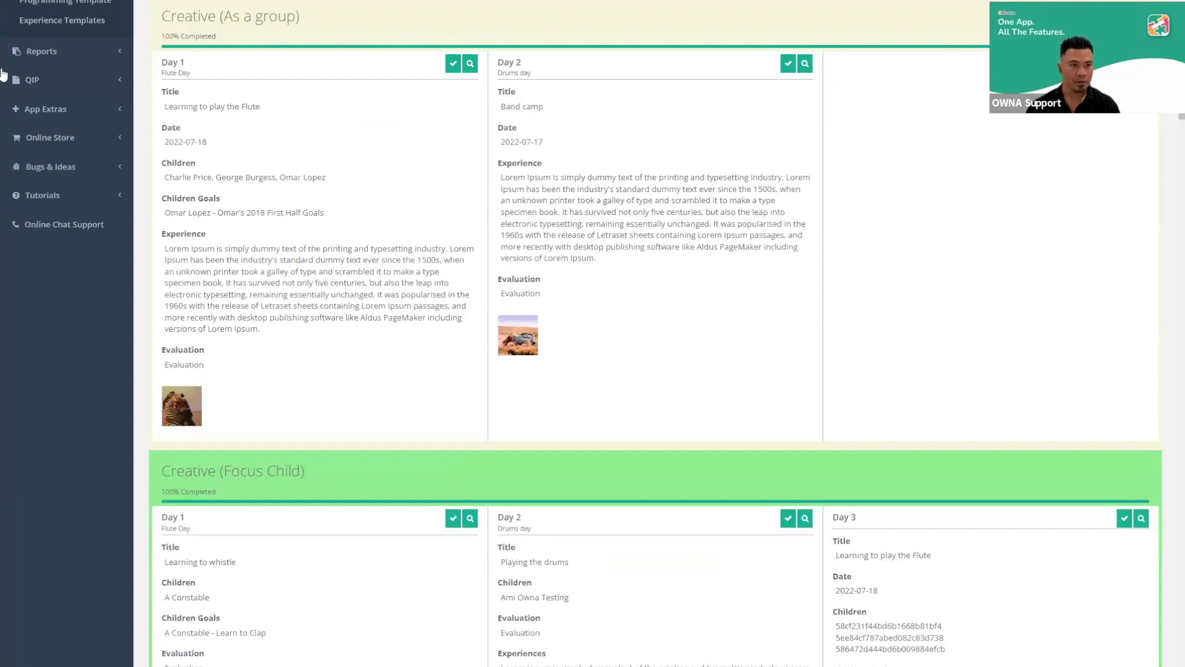
Look over the Creative experiences in the existing program's summary and open the Categories/Interests page
{"action": "scroll", "coordinate": [125, 85], "scroll_direction": "up", "scroll_amount": 1}
{"action": "scroll", "coordinate": [126, 85], "scroll_direction": "up", "scroll_amount": 1}
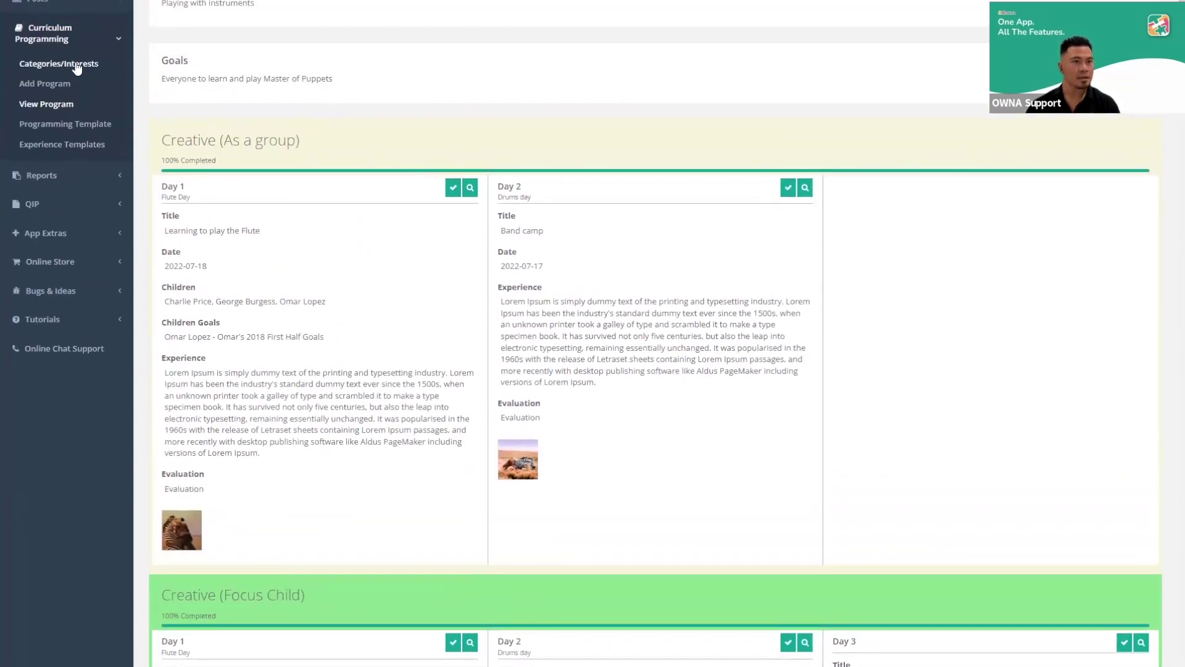
{"action": "left_click", "coordinate": [77, 64]}
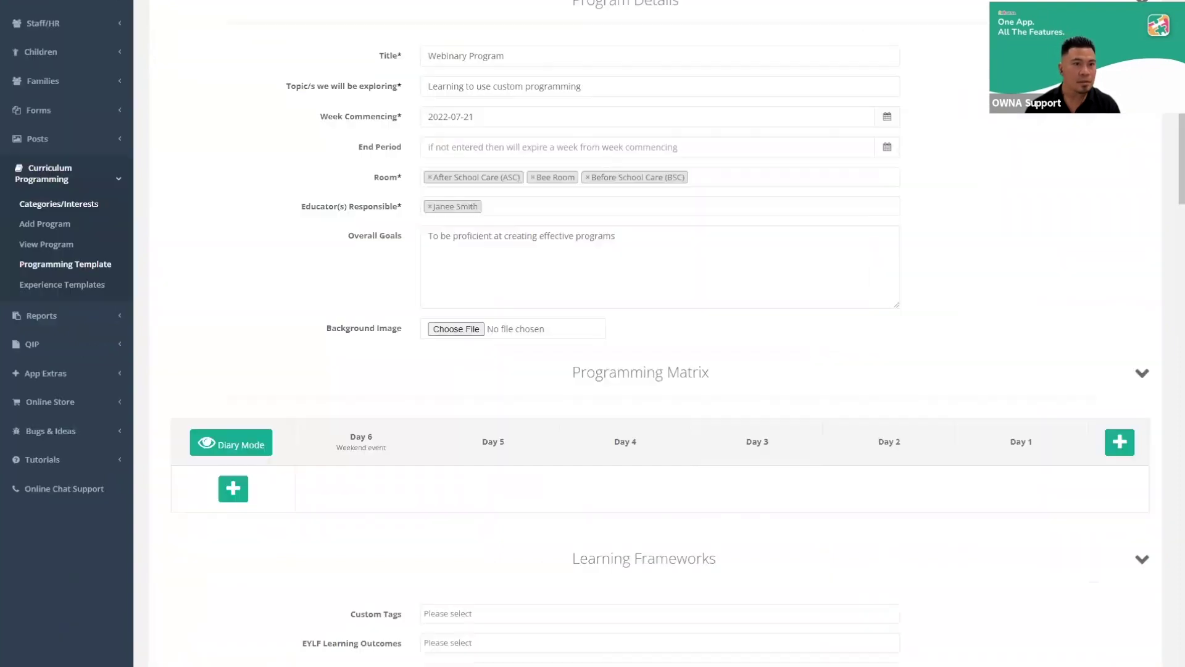
Add an Art/Creative Play (Inside) category to the Programming Matrix, described as "Working with primary colours" with a Green background
{"action": "left_click", "coordinate": [233, 488]}
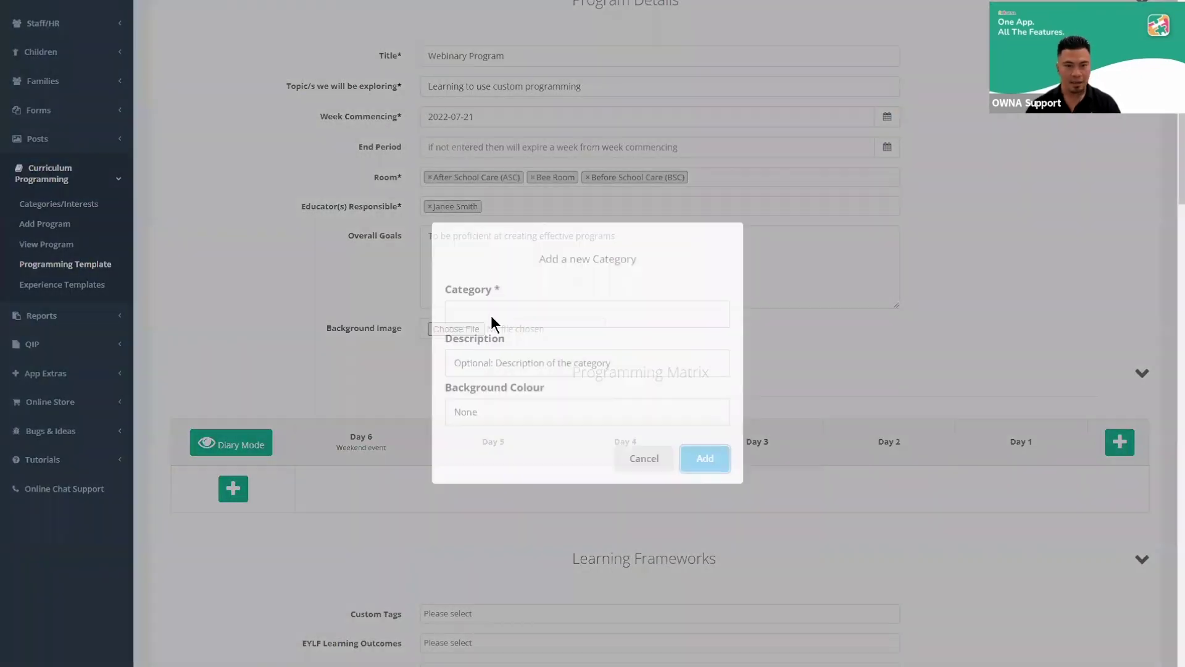
{"action": "left_click", "coordinate": [505, 318]}
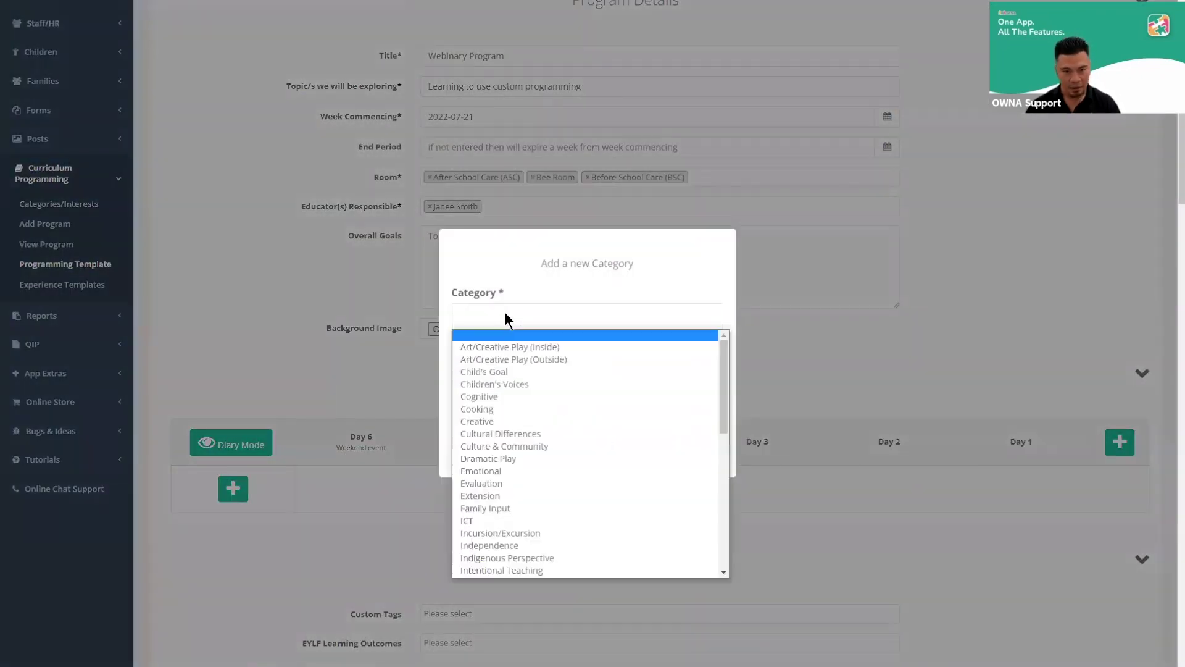
{"action": "left_click", "coordinate": [521, 351]}
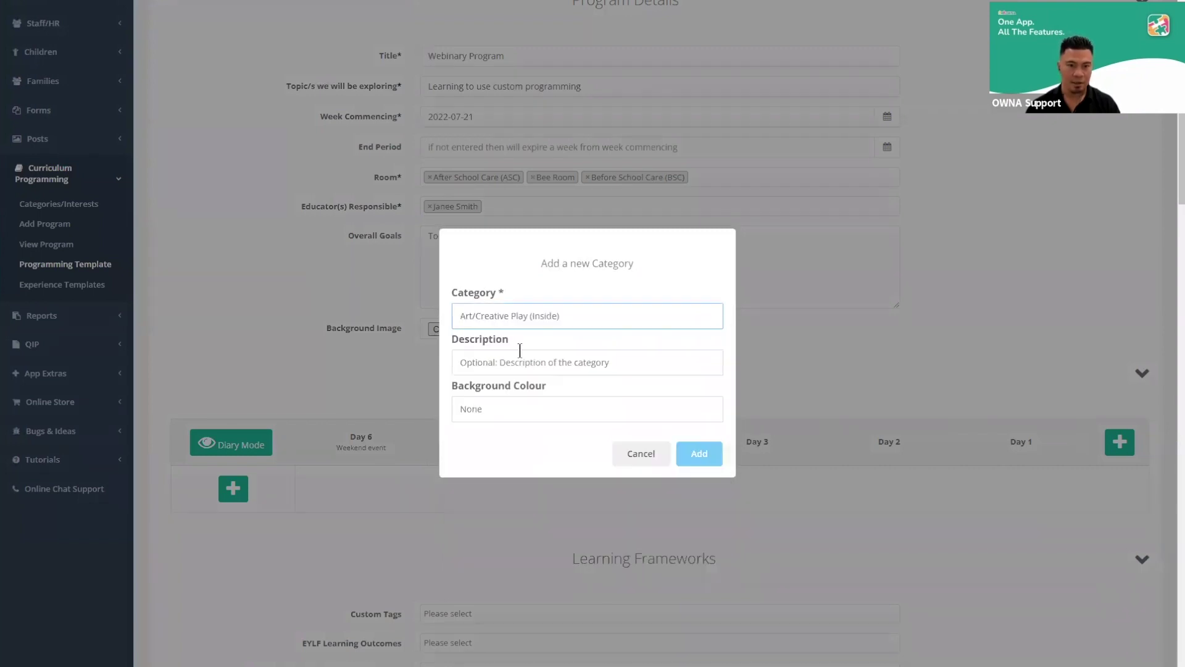
{"action": "left_click", "coordinate": [548, 361]}
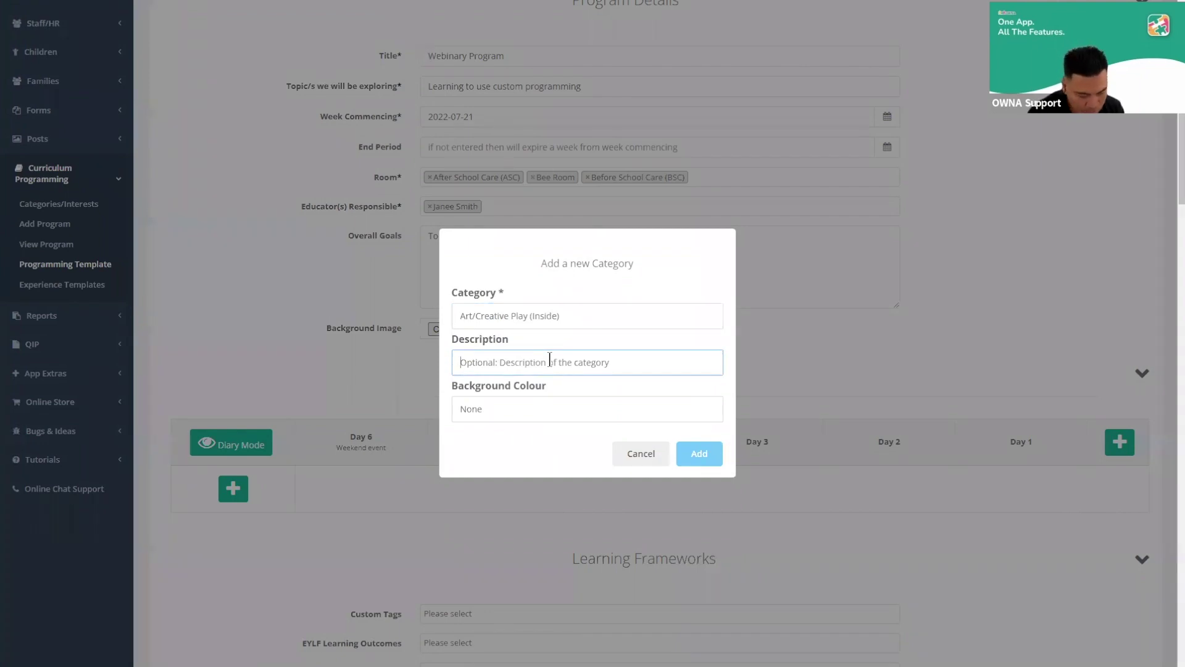
{"action": "type", "text": "W"}
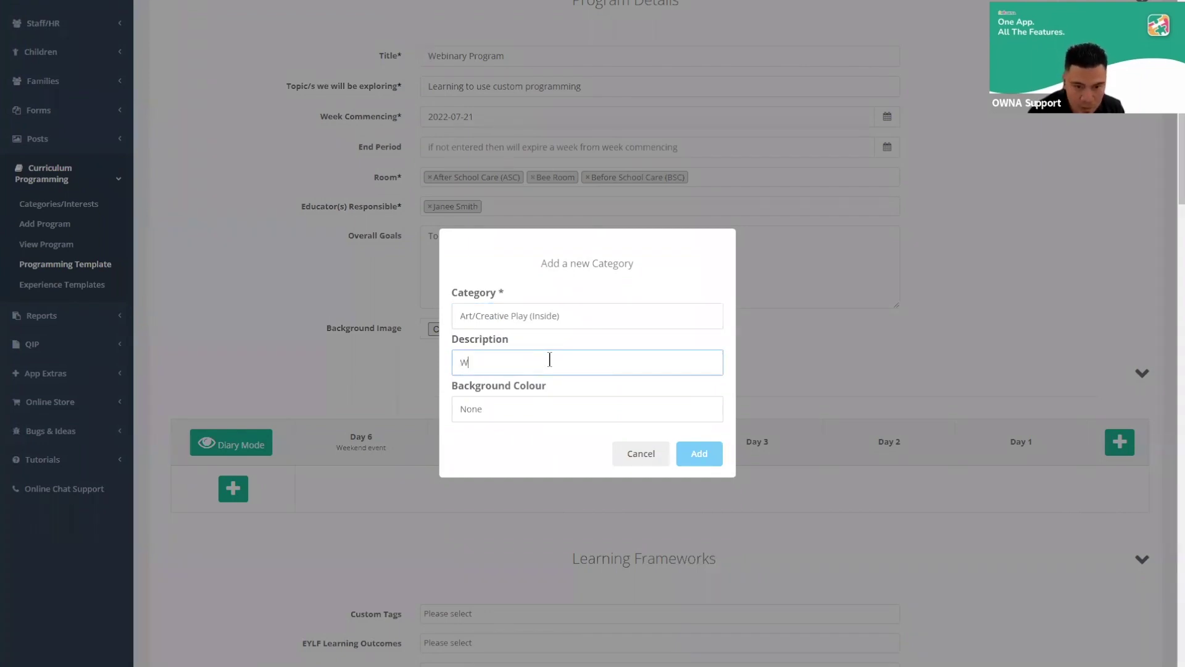
{"action": "type", "text": "orking w"}
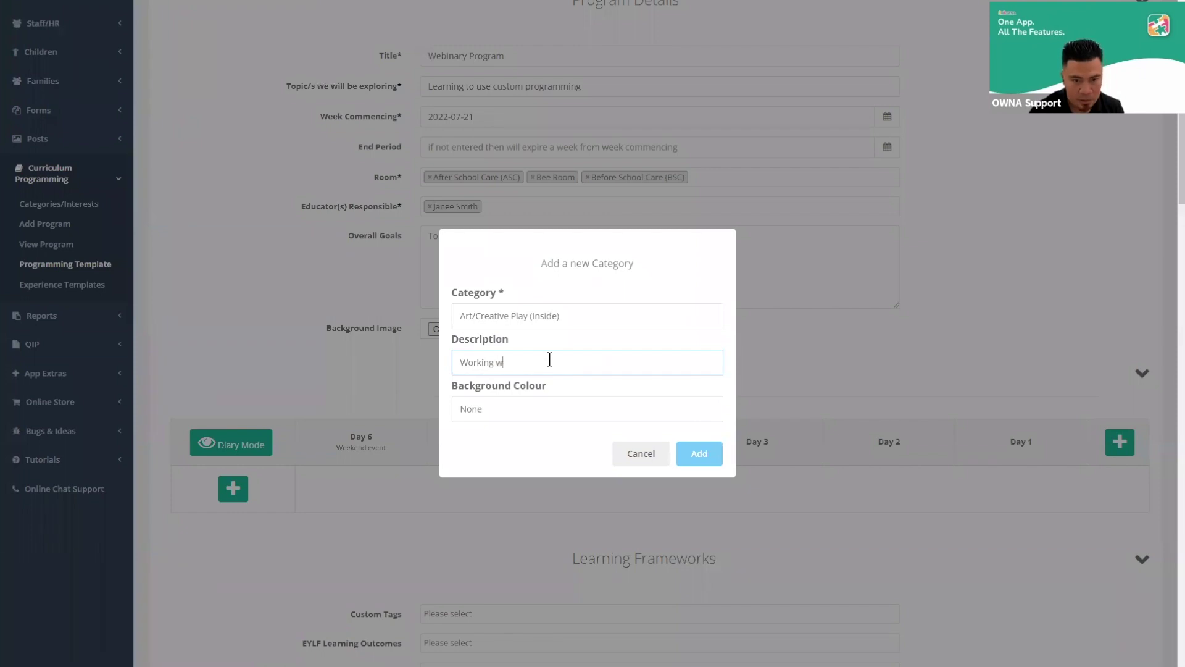
{"action": "type", "text": "ith primary colours"}
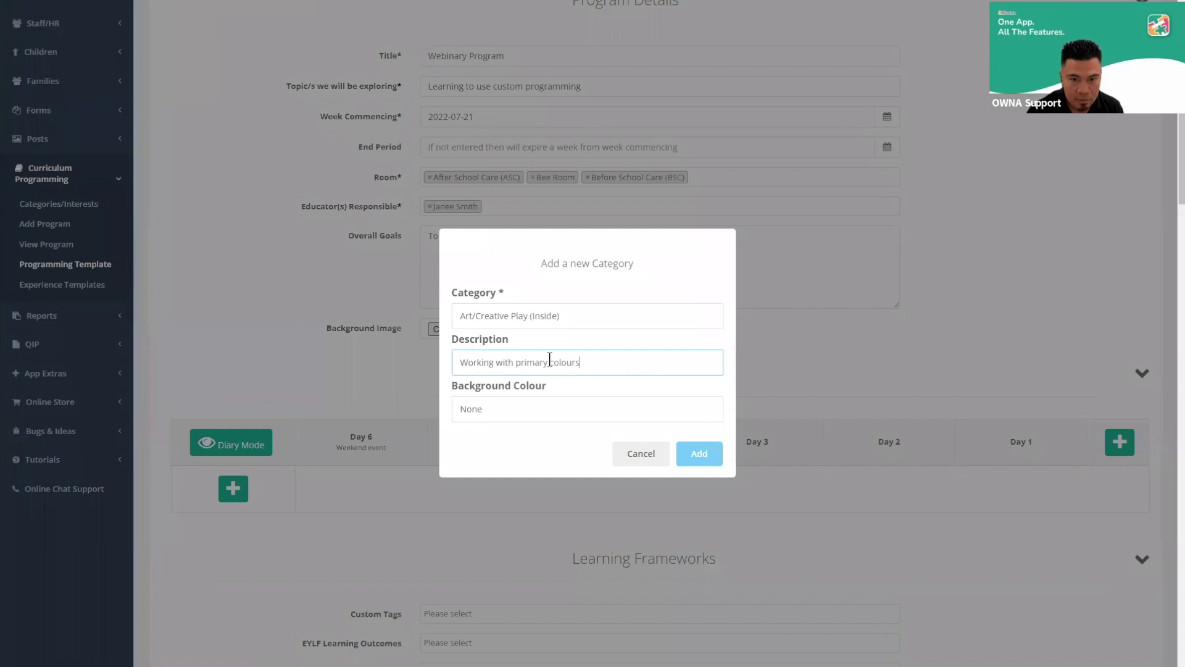
{"action": "left_click", "coordinate": [560, 410]}
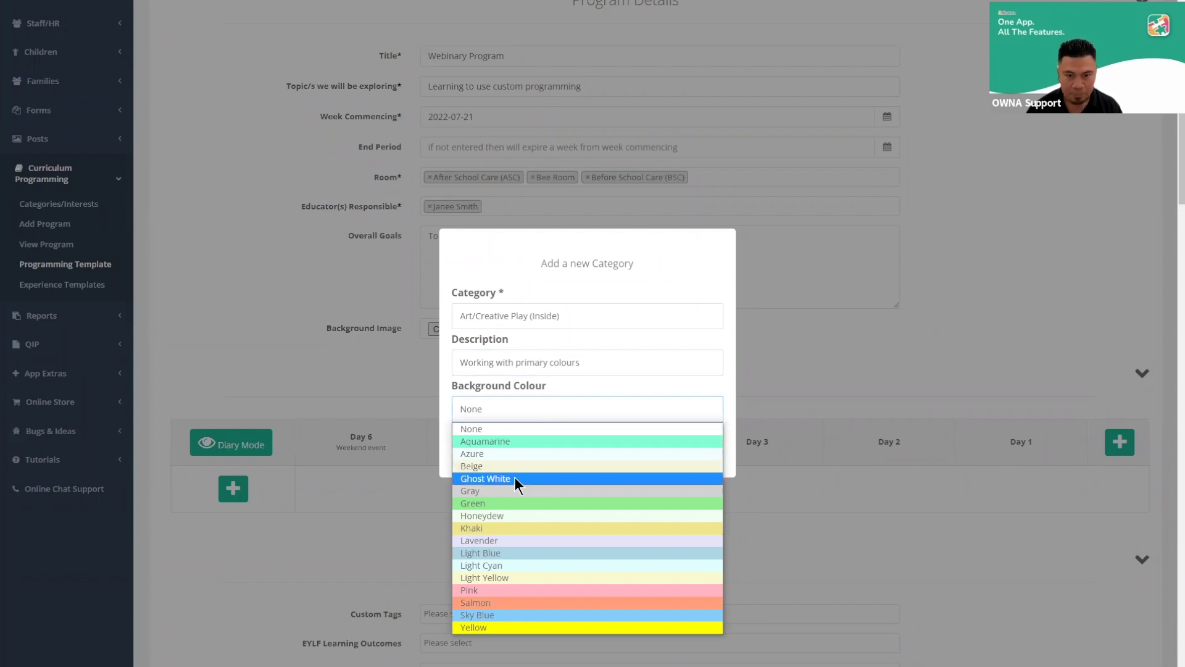
{"action": "left_click", "coordinate": [516, 503]}
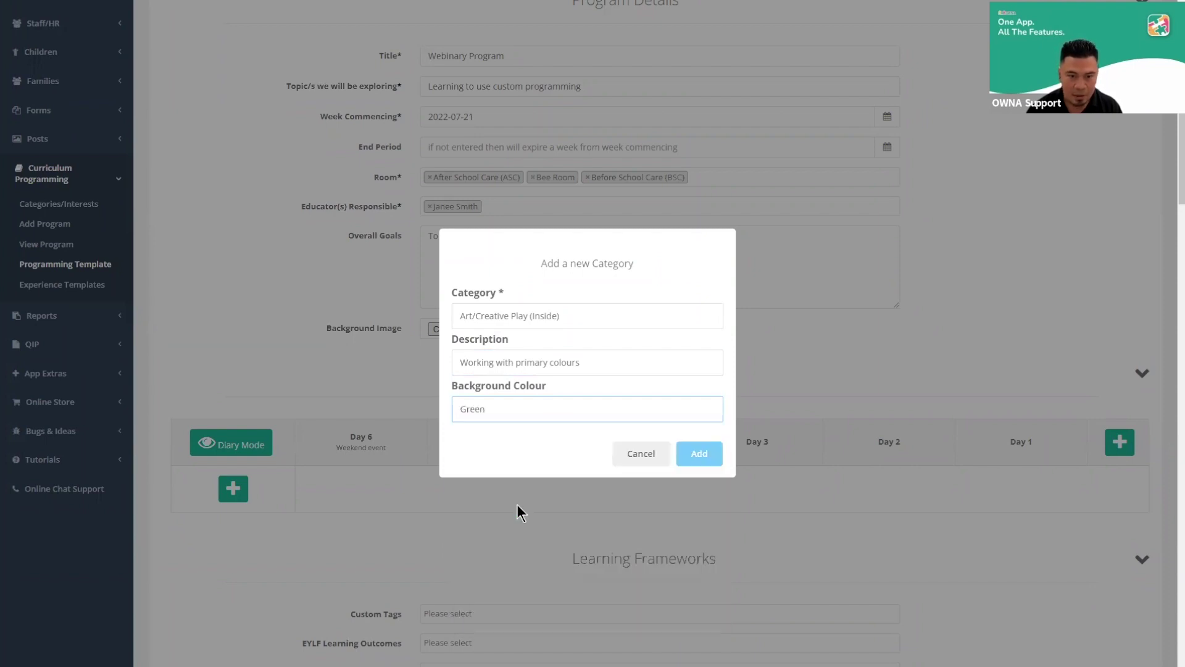
{"action": "left_click", "coordinate": [696, 455]}
Add a second Art/Creative Play (Inside) category described as "Working with secondary colours" with a Light Yellow background
{"action": "scroll", "coordinate": [301, 378], "scroll_direction": "down", "scroll_amount": 3}
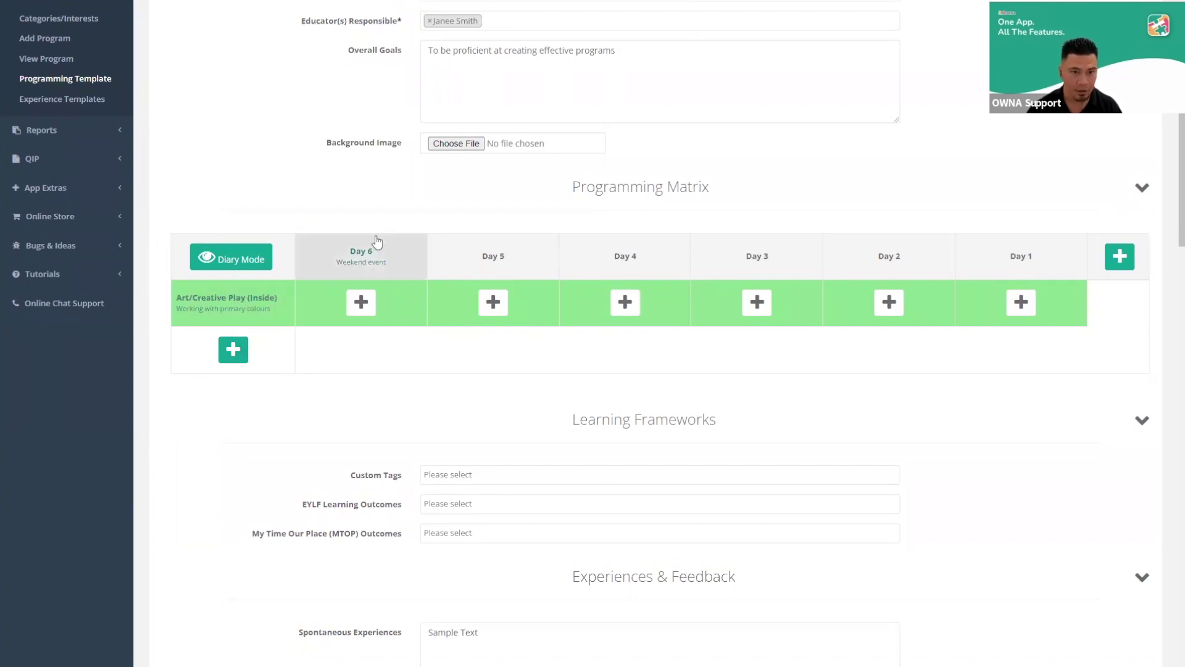
{"action": "left_click", "coordinate": [234, 353]}
{"action": "left_click", "coordinate": [532, 312]}
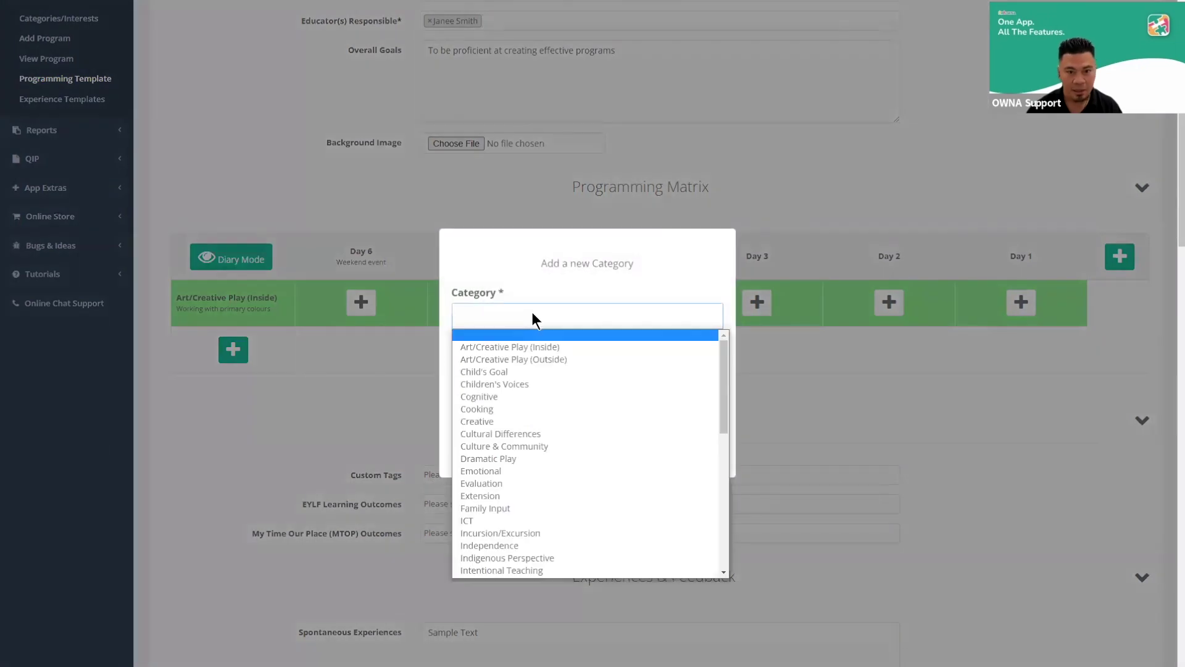
{"action": "left_click", "coordinate": [516, 346]}
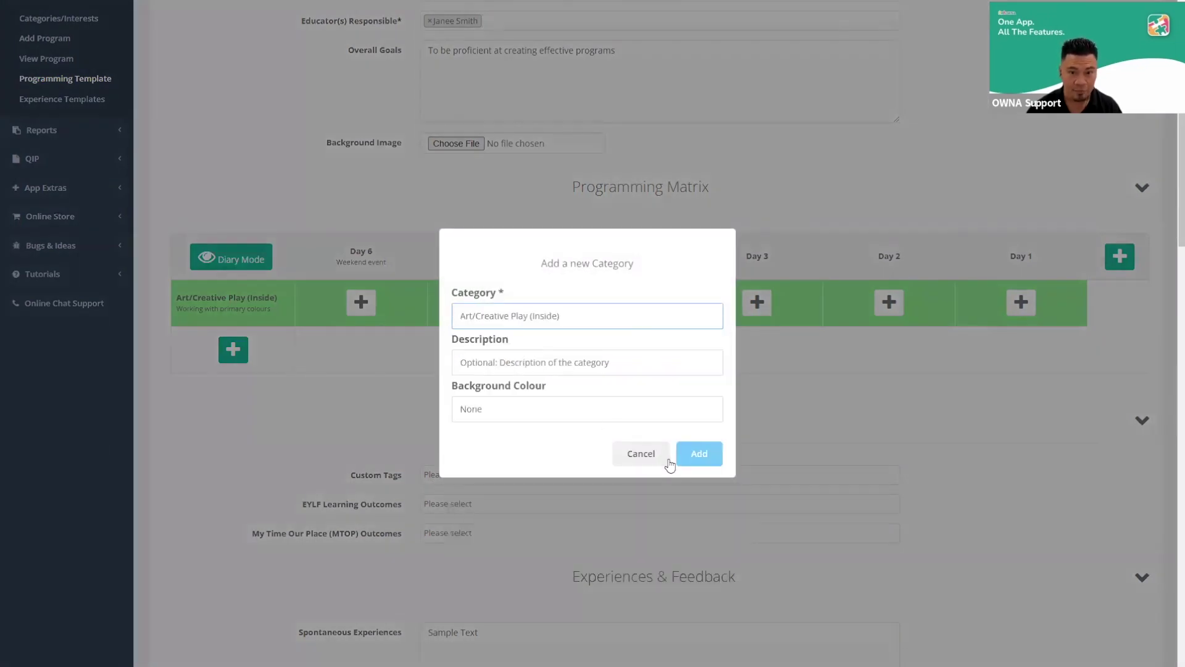
{"action": "left_click", "coordinate": [565, 365]}
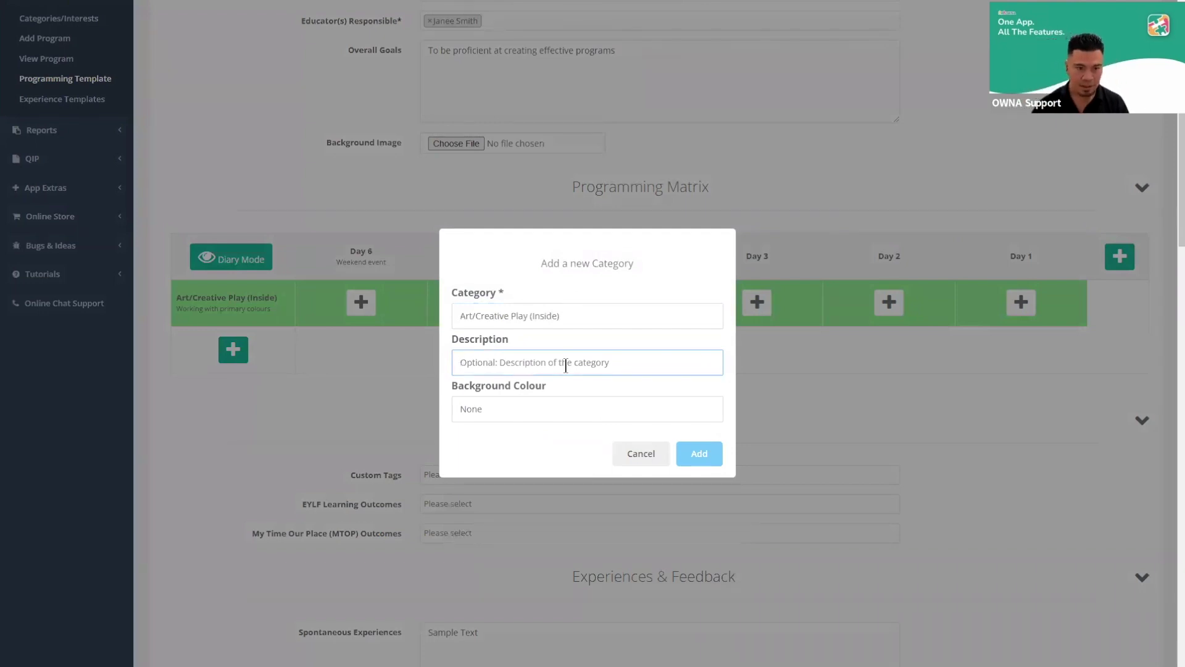
{"action": "type", "text": "Working with secondary colours"}
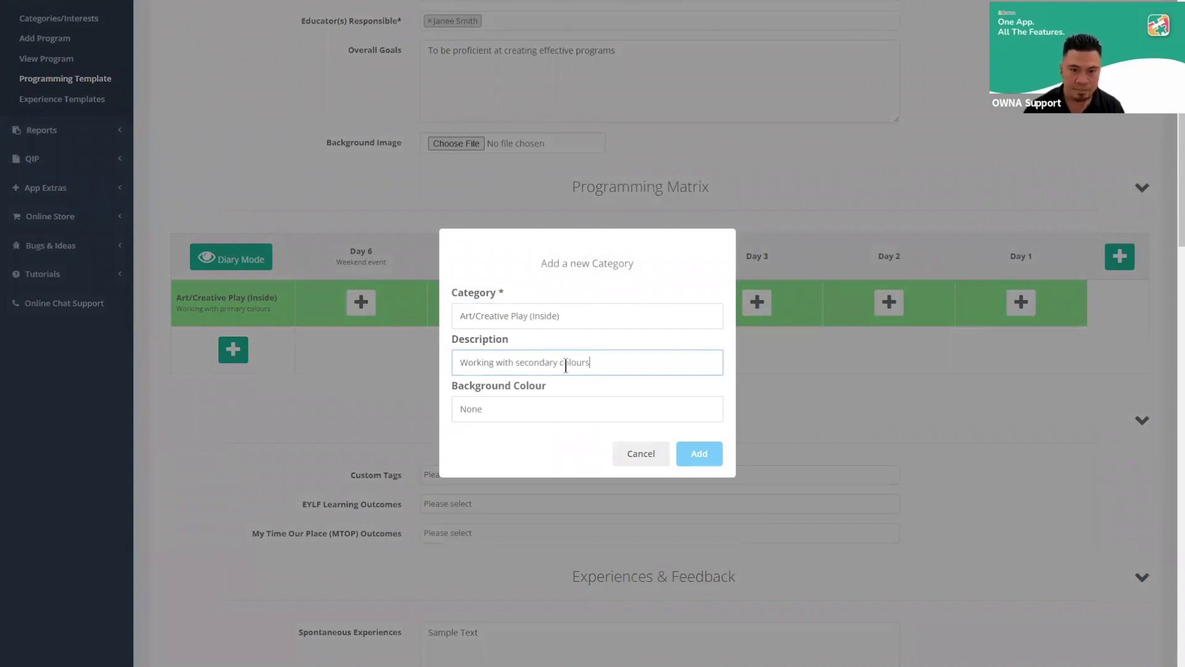
{"action": "left_click", "coordinate": [577, 401]}
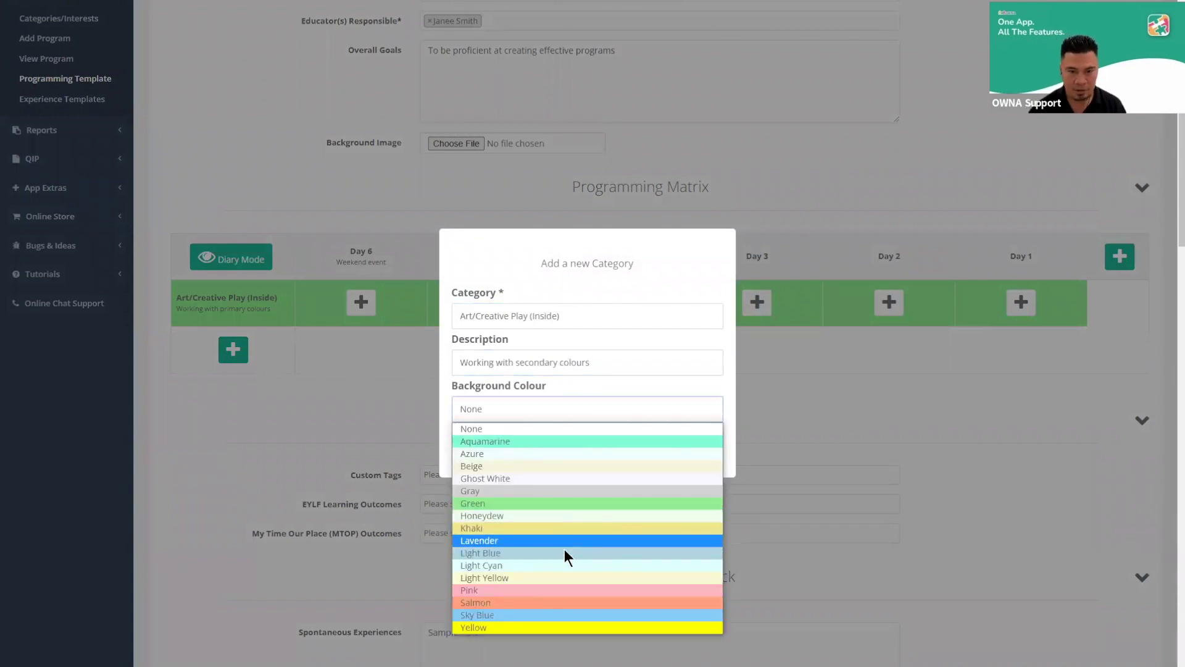
{"action": "left_click", "coordinate": [564, 577]}
{"action": "left_click", "coordinate": [697, 454]}
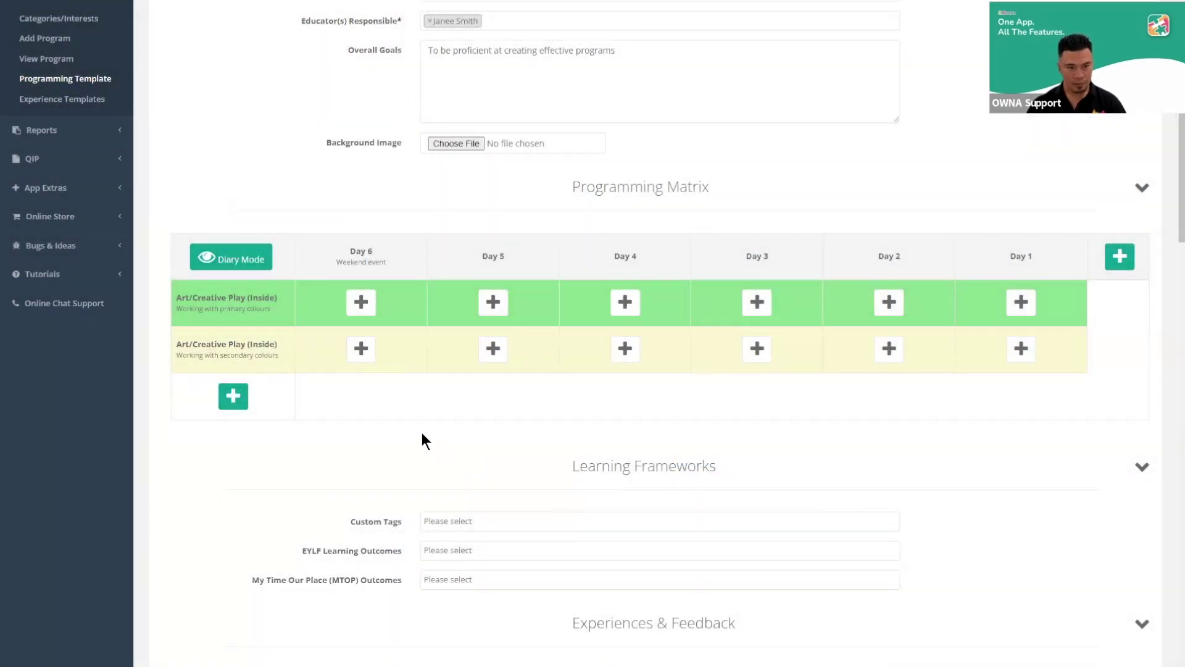
{"action": "left_click", "coordinate": [233, 395]}
{"action": "left_click", "coordinate": [502, 311]}
{"action": "left_click", "coordinate": [335, 379]}
{"action": "left_click", "coordinate": [334, 379]}
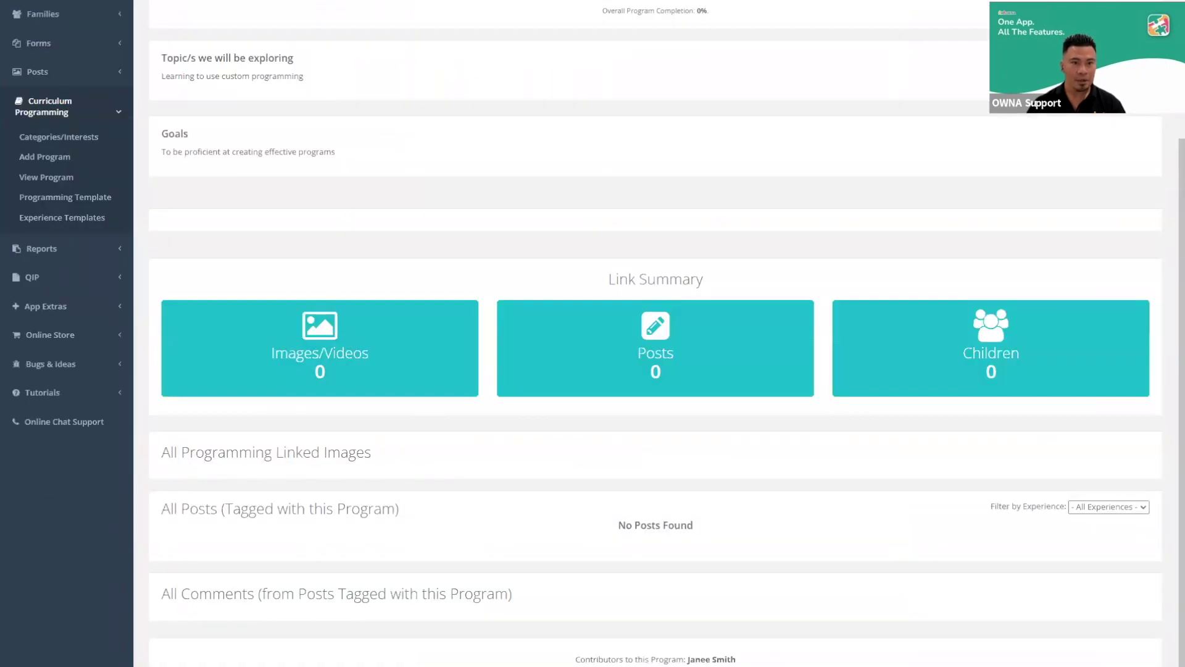
View the experience templates available for Day 6 of the primary colours row without applying one
{"action": "scroll", "coordinate": [327, 102], "scroll_direction": "up", "scroll_amount": 4}
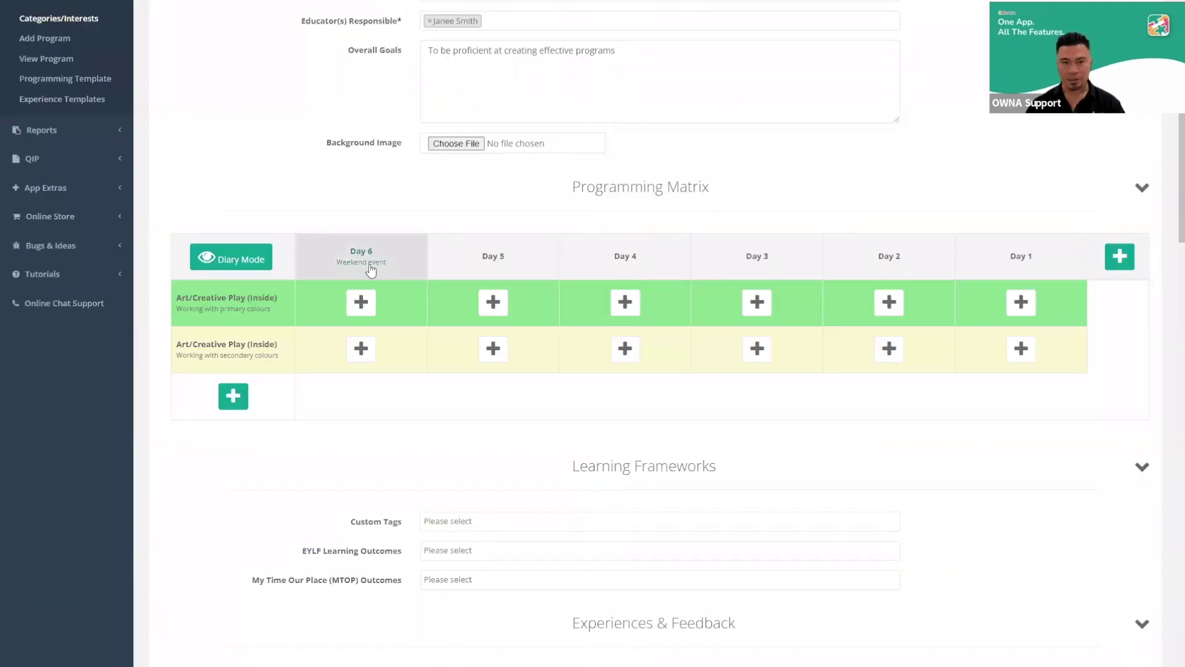
{"action": "scroll", "coordinate": [386, 185], "scroll_direction": "up", "scroll_amount": 3}
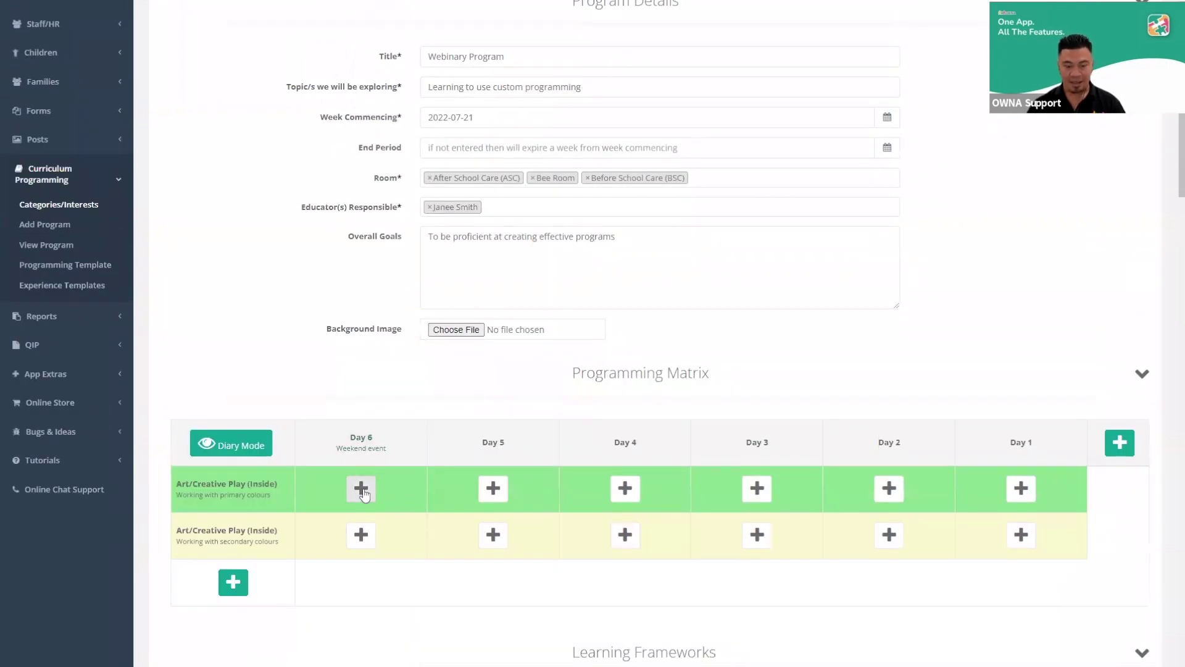
{"action": "left_click", "coordinate": [362, 490]}
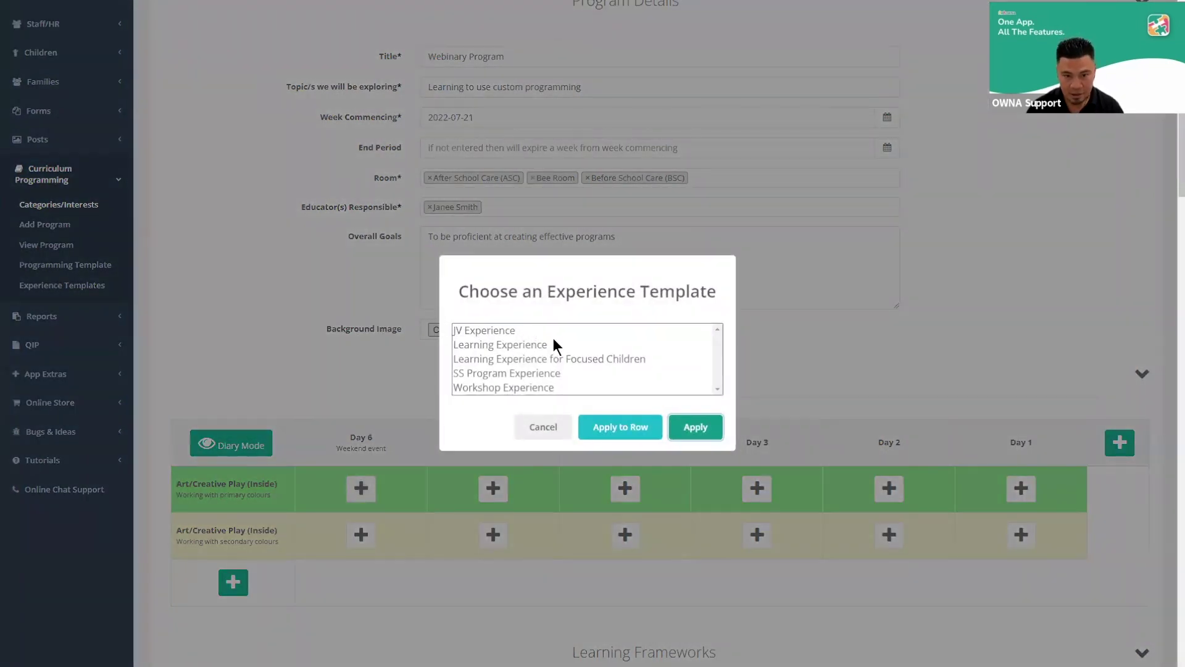
{"action": "left_click", "coordinate": [543, 427]}
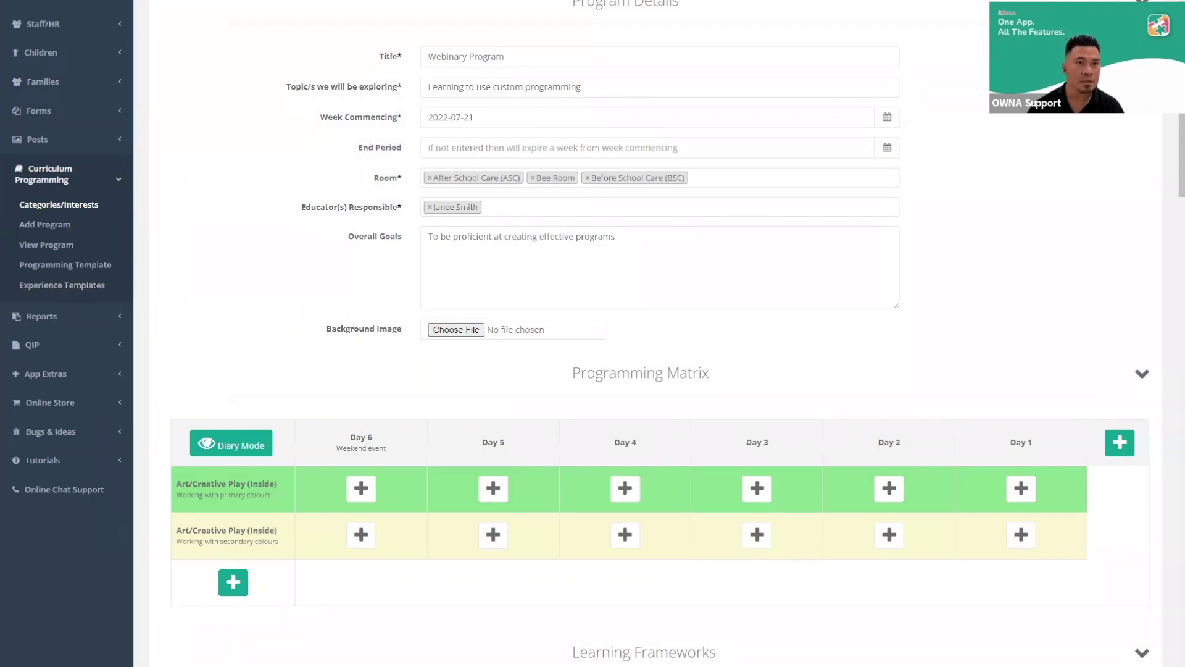
Start a new experience template titled "Webinar Experience" and set its status to Active
{"action": "left_click", "coordinate": [59, 285]}
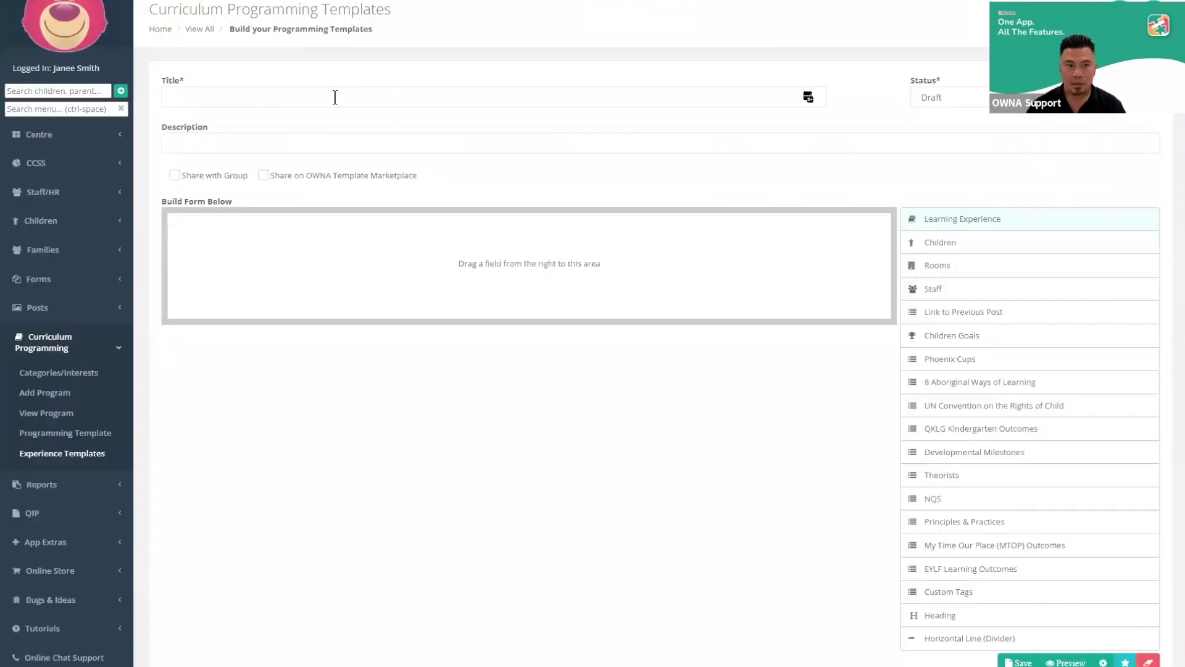
{"action": "left_click", "coordinate": [335, 100]}
{"action": "type", "text": "Webinar Experience"}
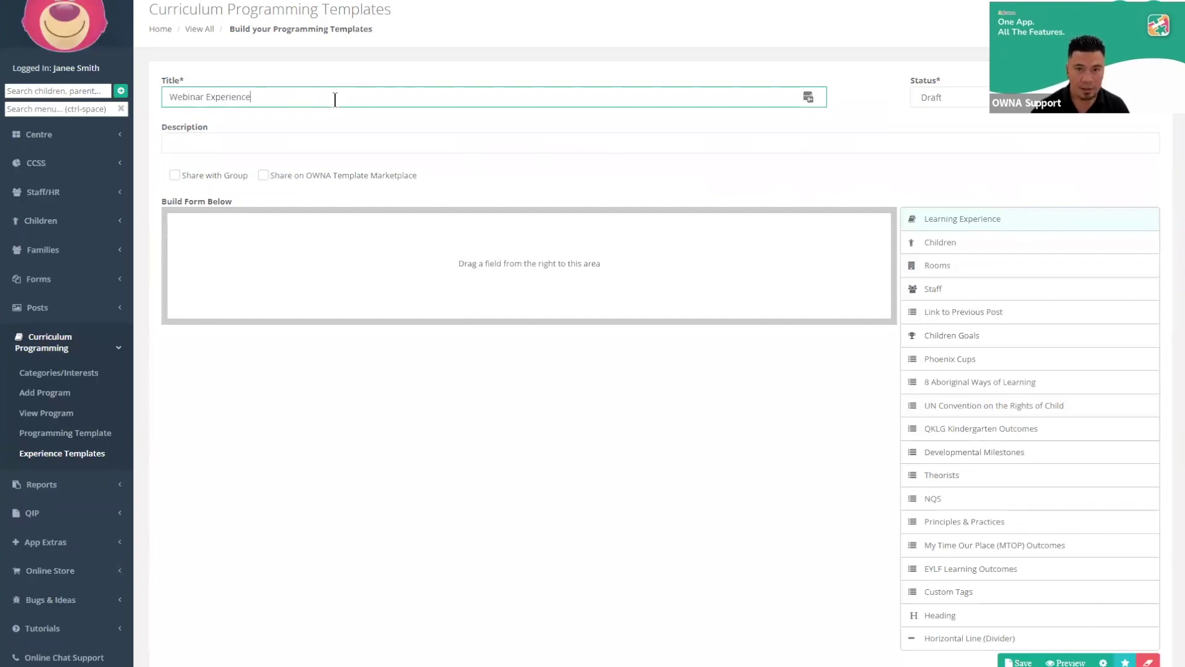
{"action": "left_click", "coordinate": [951, 97]}
{"action": "left_click", "coordinate": [987, 127]}
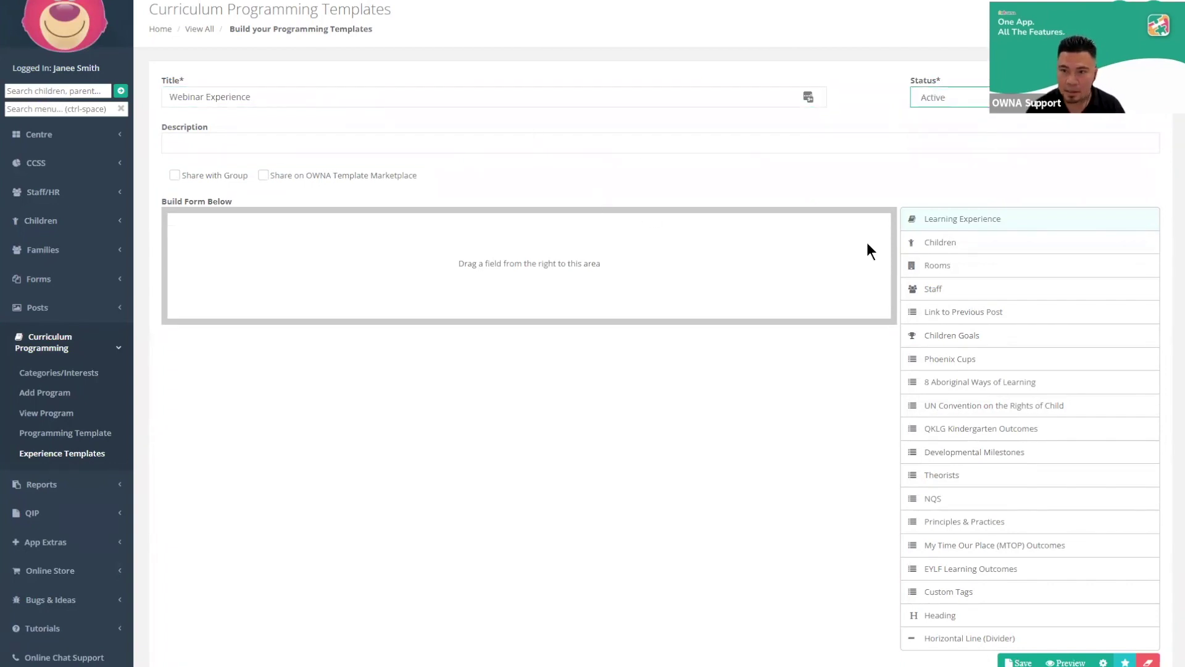
Add the Learning Experience field set to the template's form and check the fields it contains
{"action": "left_click", "coordinate": [953, 217]}
{"action": "scroll", "coordinate": [728, 278], "scroll_direction": "down", "scroll_amount": 5}
{"action": "scroll", "coordinate": [728, 286], "scroll_direction": "up", "scroll_amount": 3}
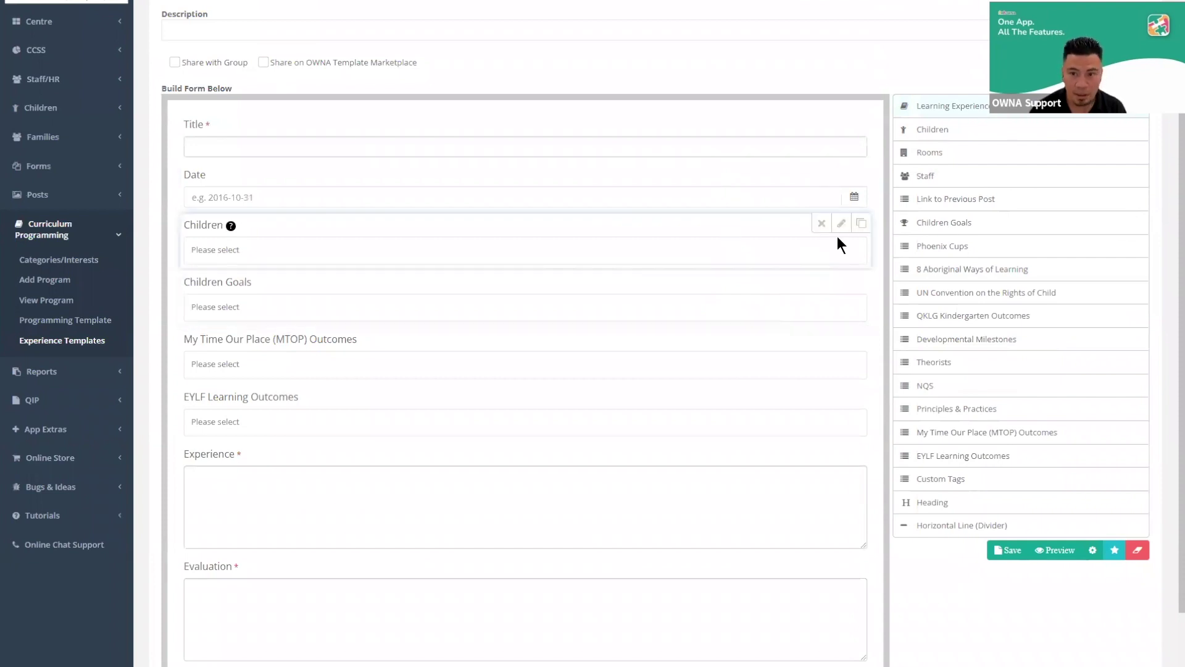
Remove the Children Goals and My Time Our Place (MTOP) Outcomes fields, and swap OWNA Controls for Standard Controls in the form builder's toolbox
{"action": "left_click", "coordinate": [821, 281]}
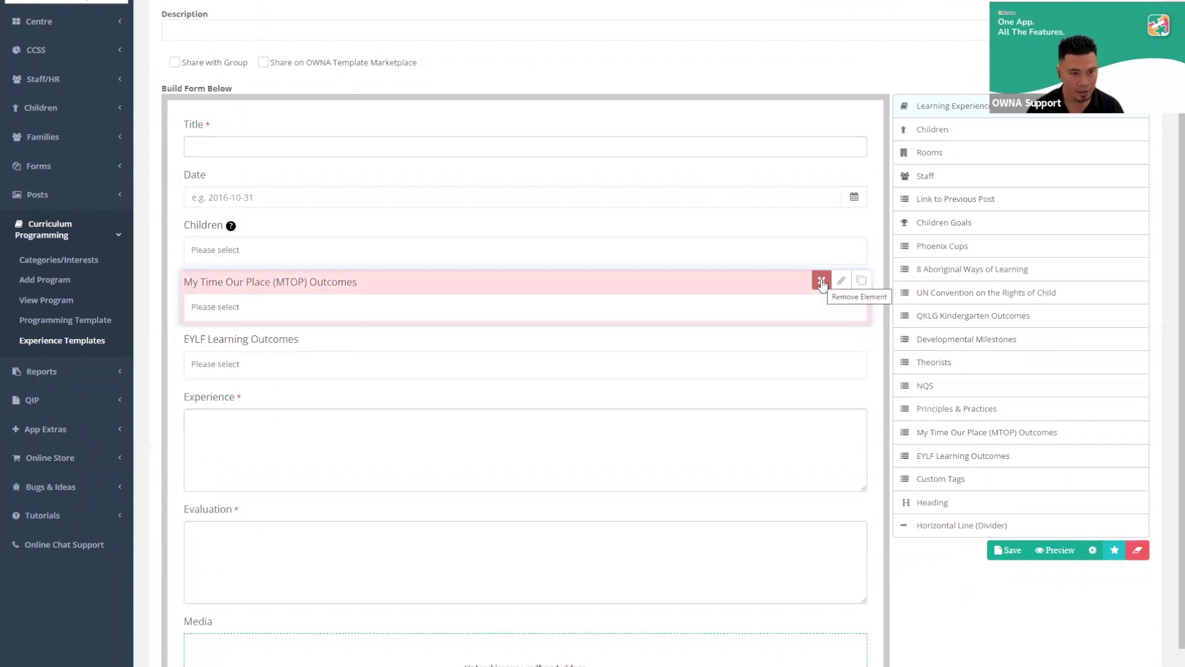
{"action": "left_click", "coordinate": [822, 283]}
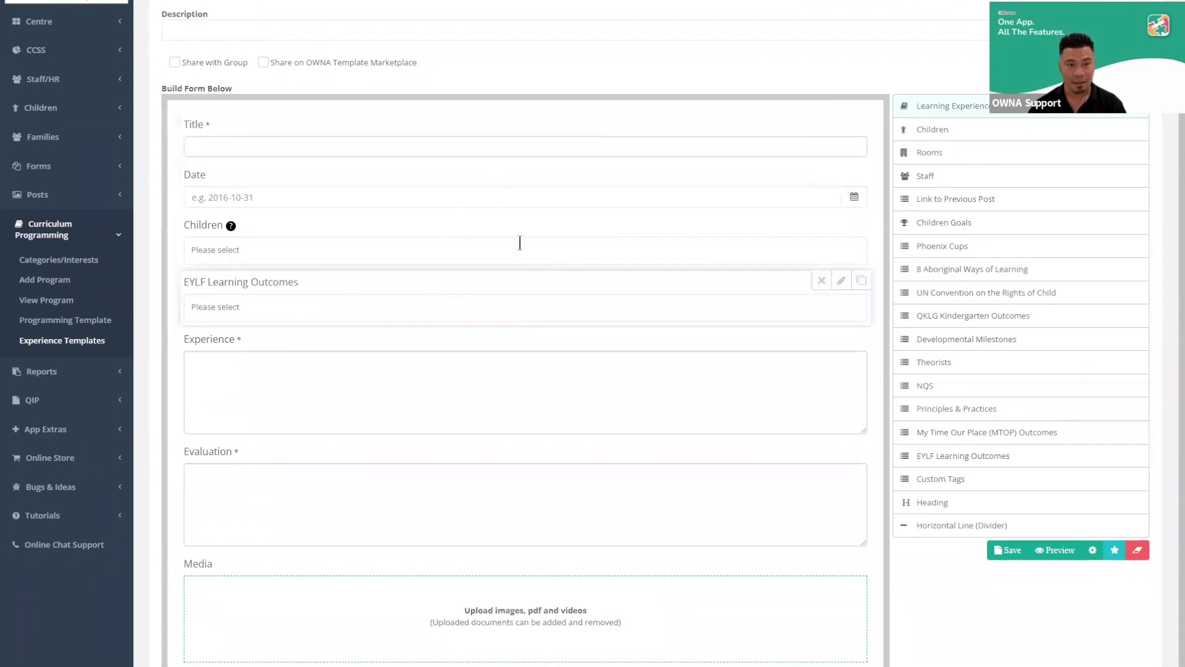
{"action": "left_click", "coordinate": [1093, 550]}
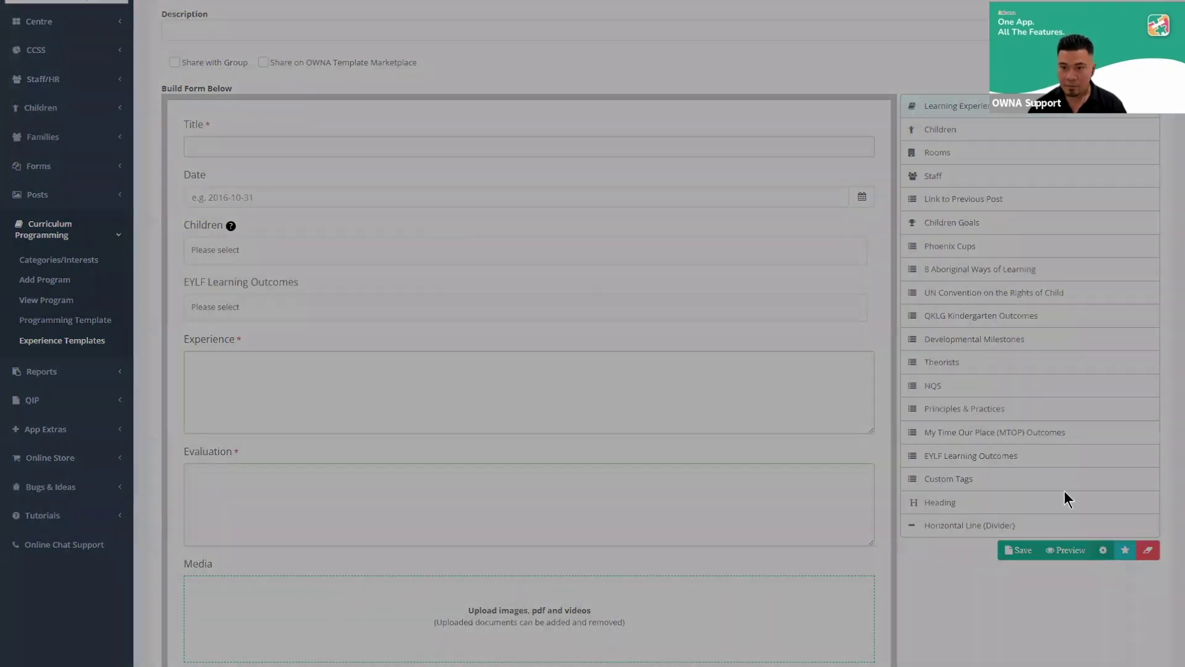
{"action": "left_click", "coordinate": [479, 176]}
{"action": "left_click", "coordinate": [479, 187]}
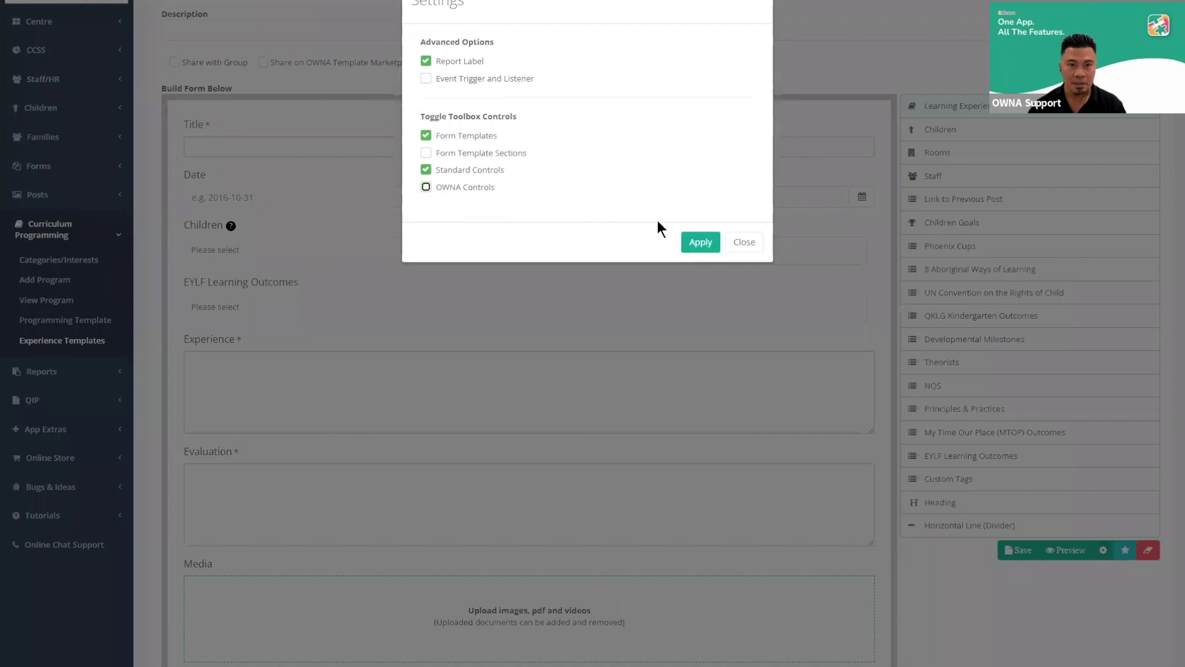
{"action": "left_click", "coordinate": [704, 242]}
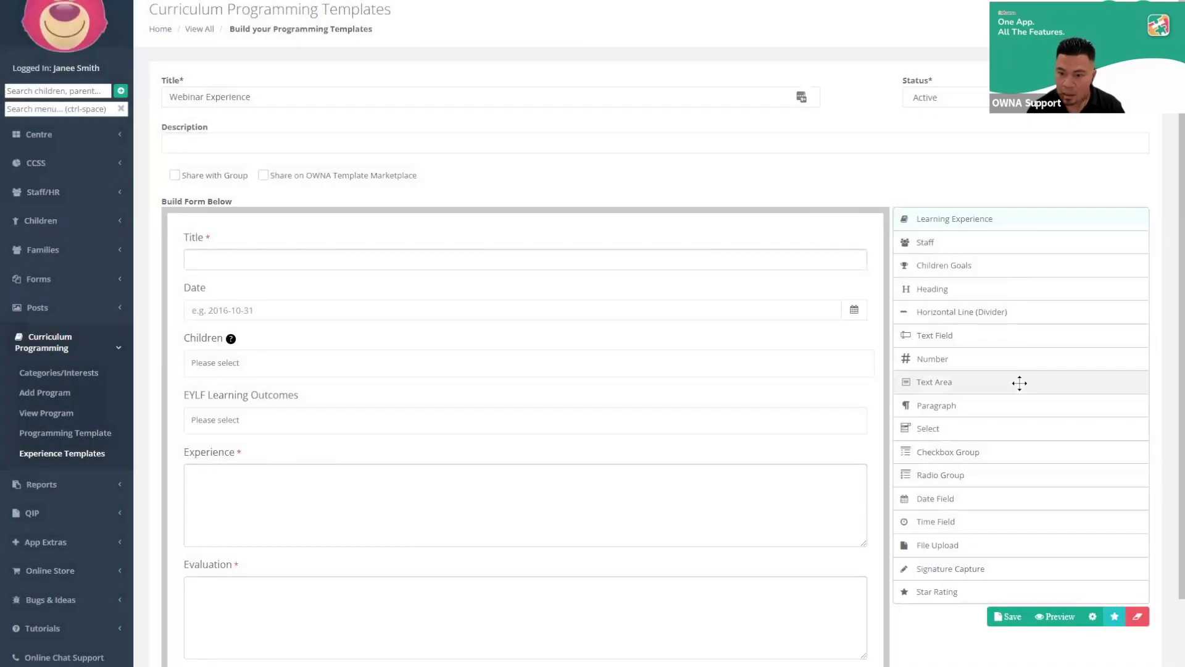
Add a Star Rating field labelled "Happiness" between EYLF Learning Outcomes and Experience, and save the template
{"action": "left_click_drag", "start_coordinate": [960, 597], "coordinate": [592, 451]}
{"action": "scroll", "coordinate": [465, 376], "scroll_direction": "down", "scroll_amount": 3}
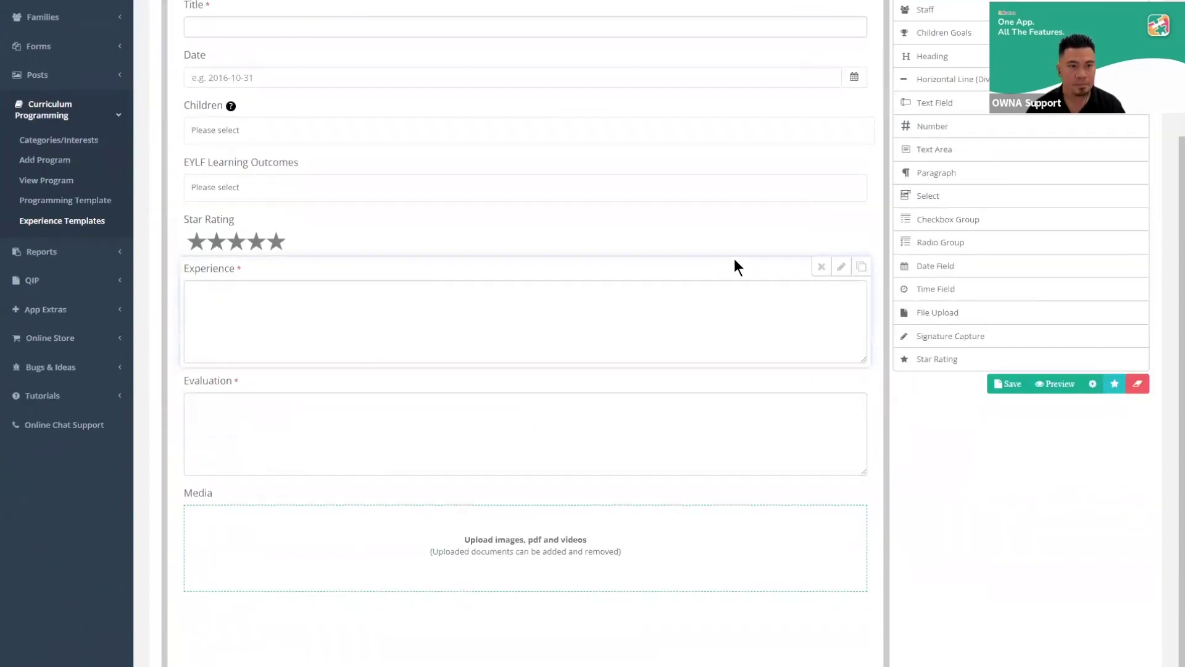
{"action": "left_click", "coordinate": [841, 218]}
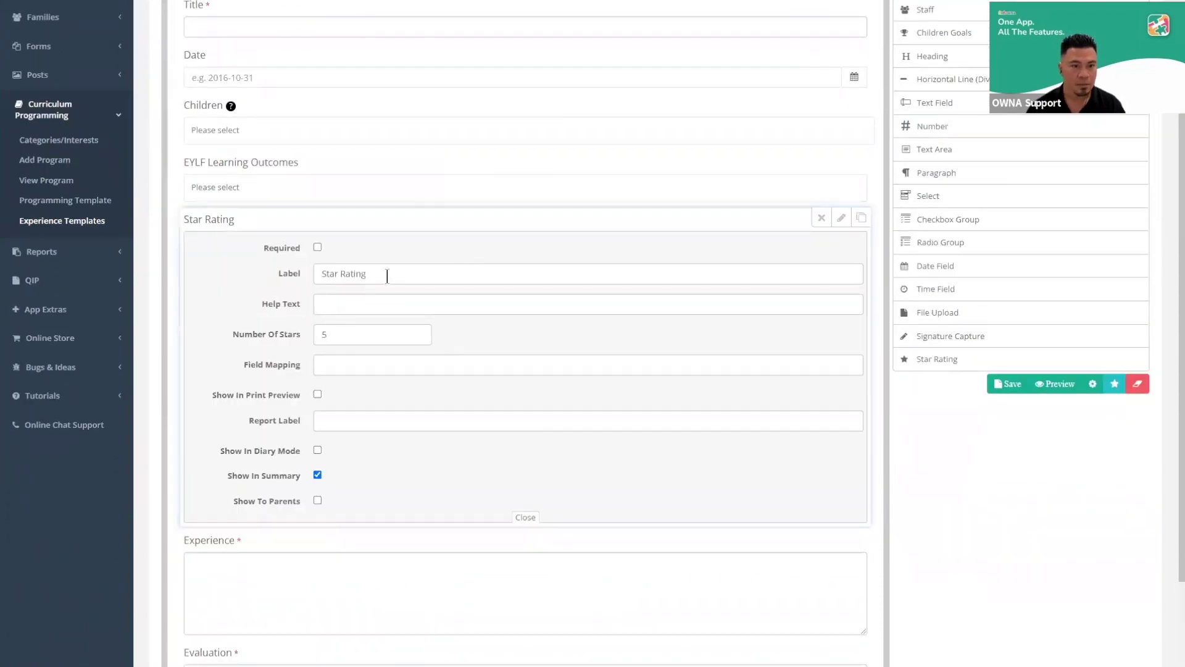
{"action": "left_click_drag", "start_coordinate": [387, 273], "coordinate": [247, 283]}
{"action": "type", "text": "Ha"}
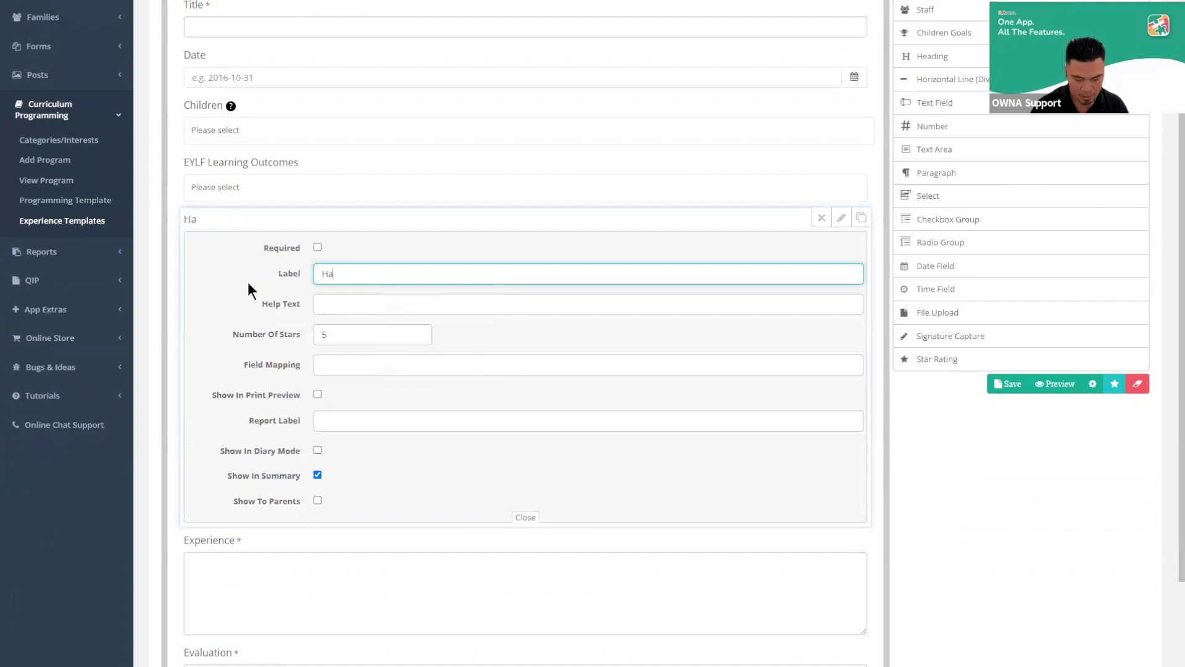
{"action": "type", "text": "ppiness"}
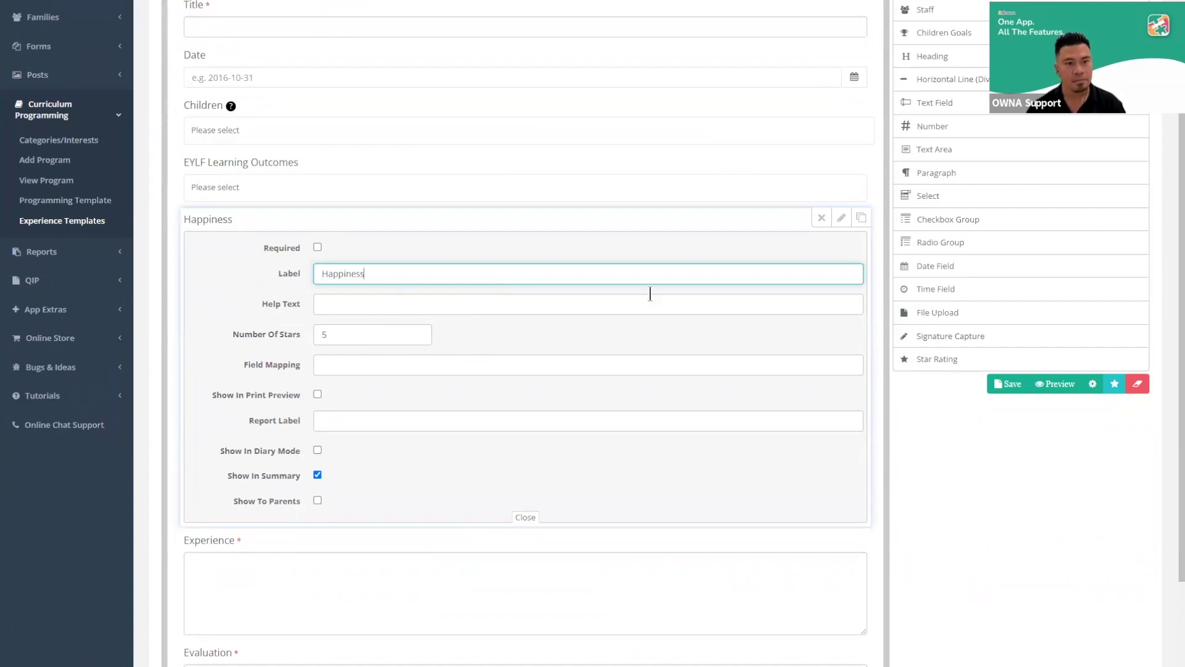
{"action": "left_click", "coordinate": [842, 220]}
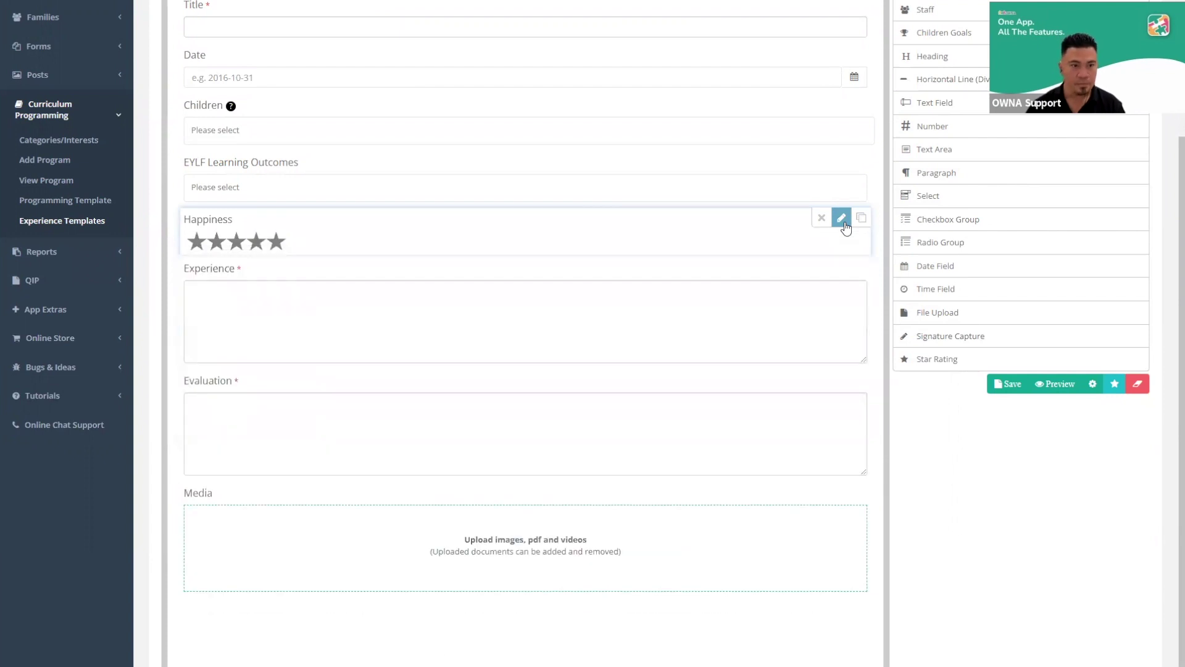
{"action": "left_click", "coordinate": [1012, 385]}
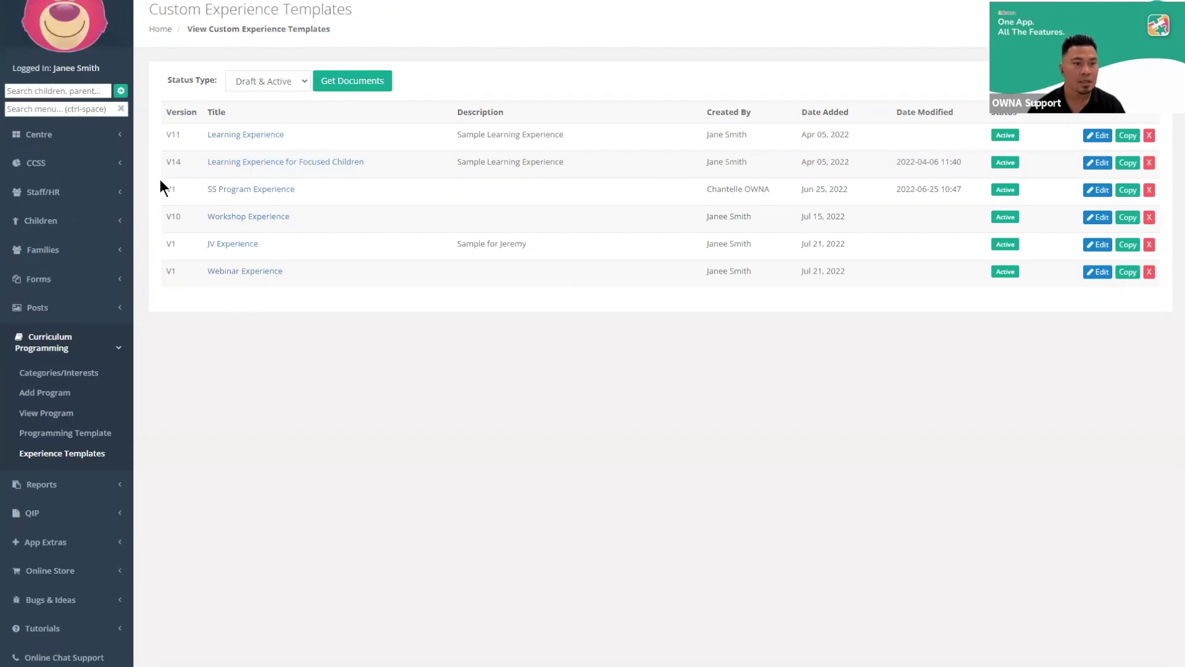
Open the Webinary Program for editing from the program list and correct its title to "Webinar Program"
{"action": "left_click", "coordinate": [51, 413]}
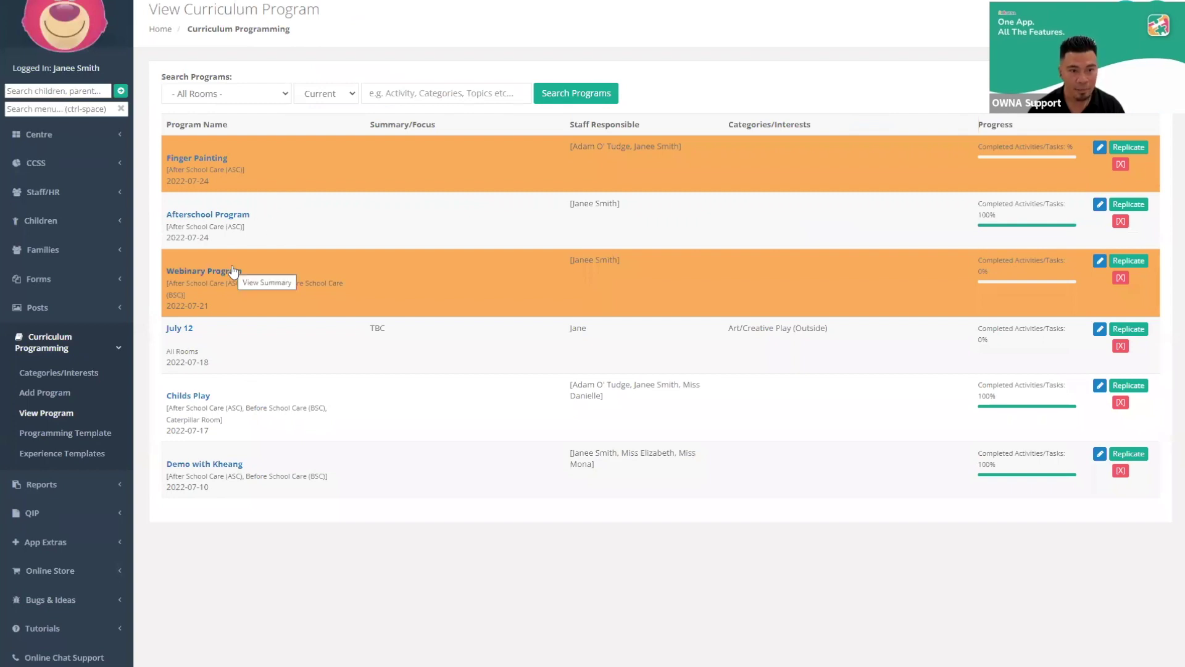
{"action": "left_click", "coordinate": [1101, 262]}
{"action": "left_click_drag", "start_coordinate": [467, 181], "coordinate": [474, 181]}
{"action": "key", "text": "Left"}
{"action": "key", "text": "Left"}
{"action": "key", "text": "Left"}
{"action": "key", "text": "Delete"}
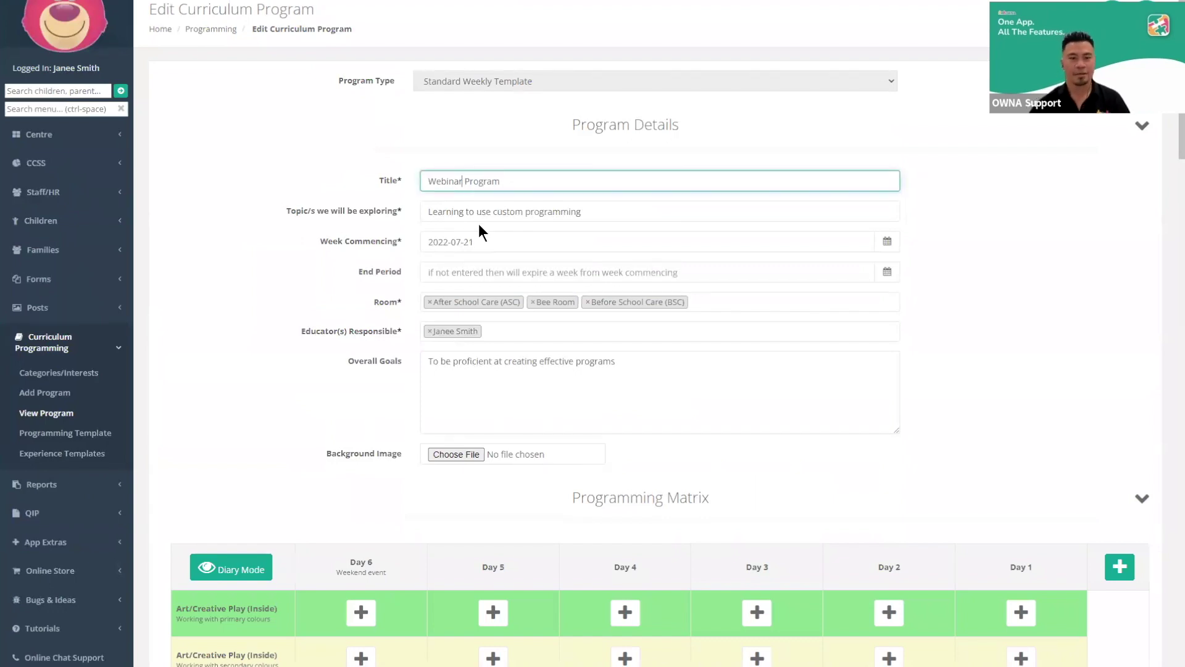
Apply the Webinar Experience template to the whole primary colours row of the programming matrix, starting from Day 6
{"action": "scroll", "coordinate": [370, 334], "scroll_direction": "down", "scroll_amount": 3}
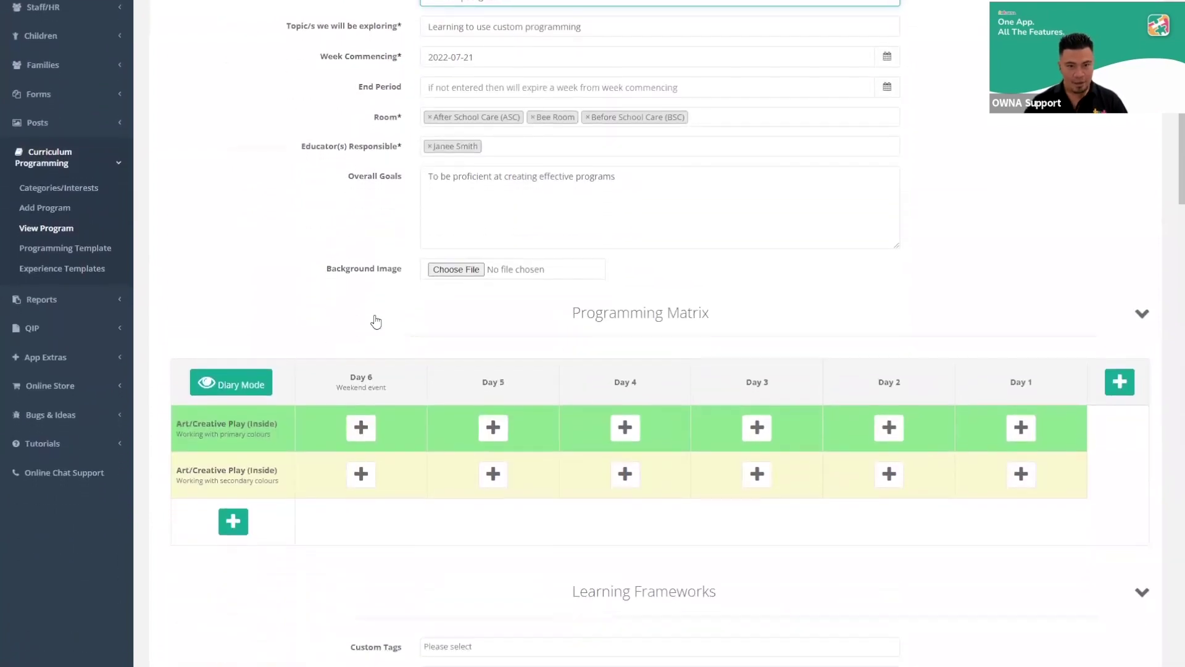
{"action": "left_click", "coordinate": [375, 321]}
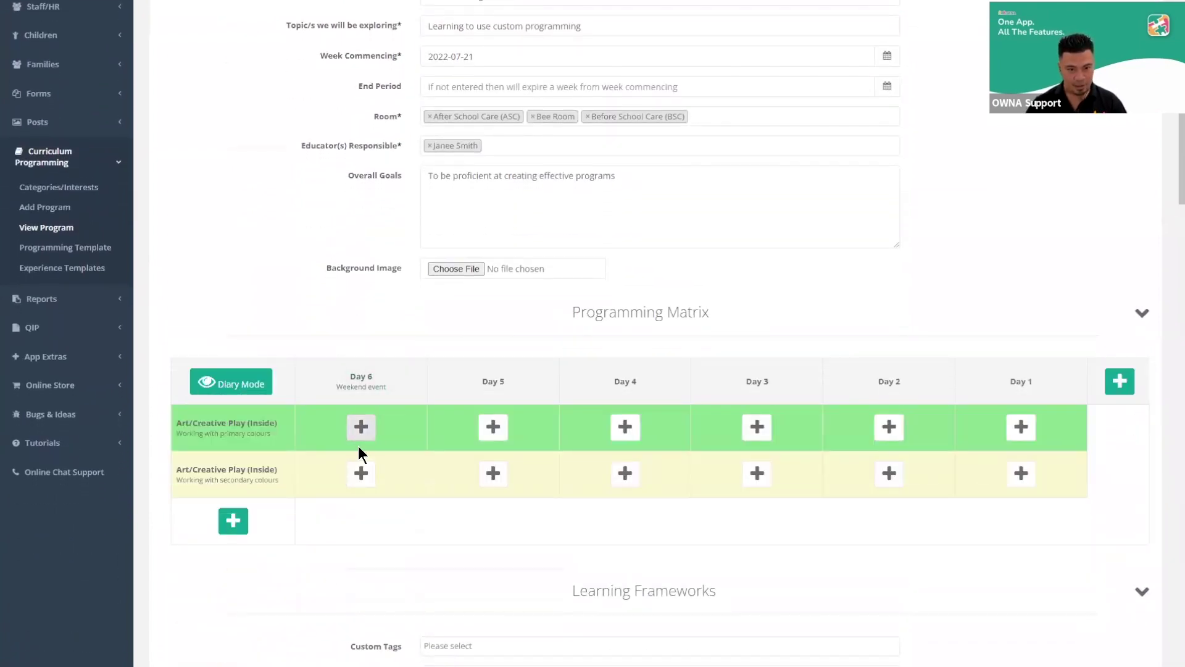
{"action": "left_click", "coordinate": [360, 427]}
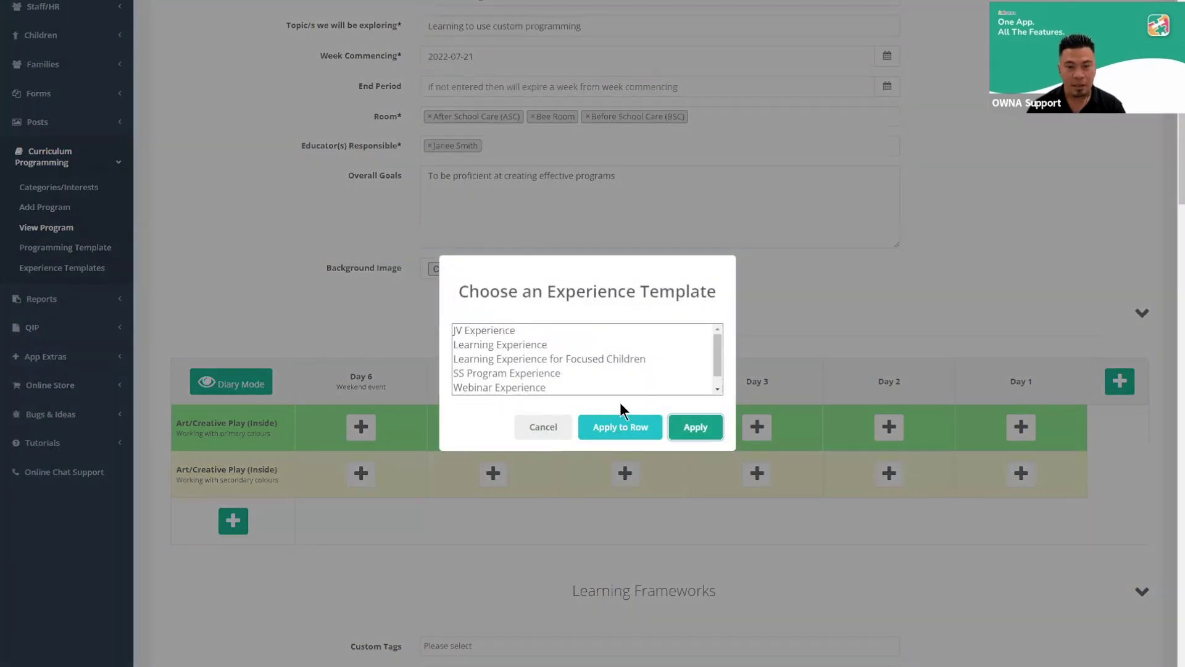
{"action": "left_click", "coordinate": [542, 428]}
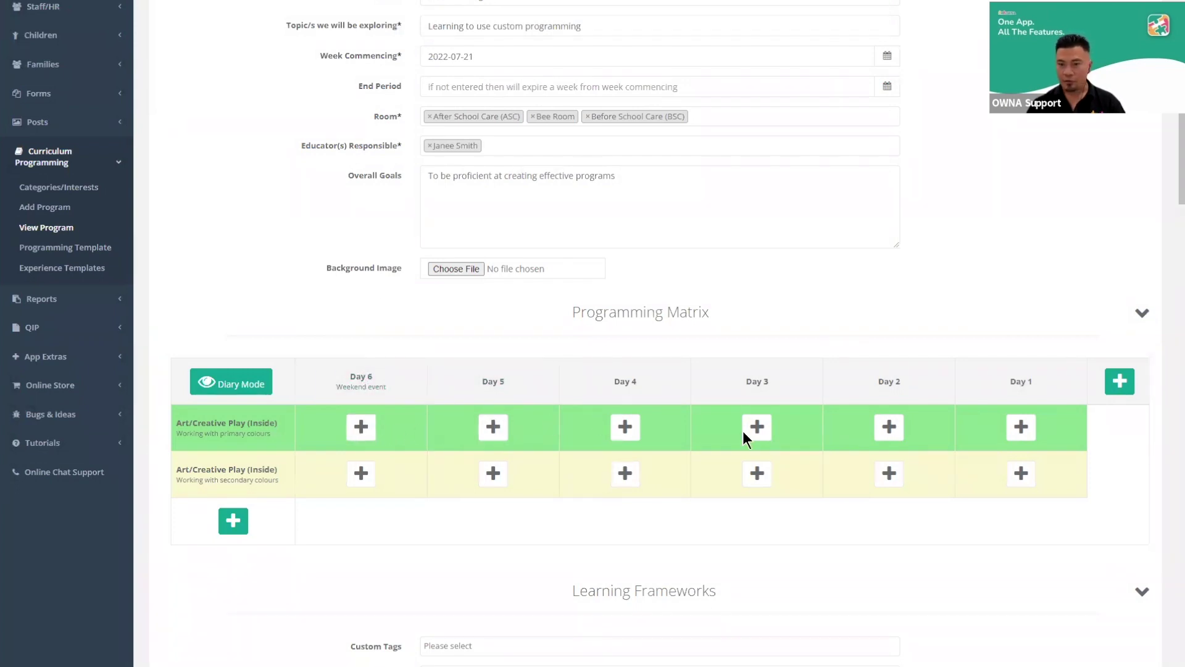
{"action": "left_click", "coordinate": [361, 427]}
{"action": "scroll", "coordinate": [530, 366], "scroll_direction": "down", "scroll_amount": 1}
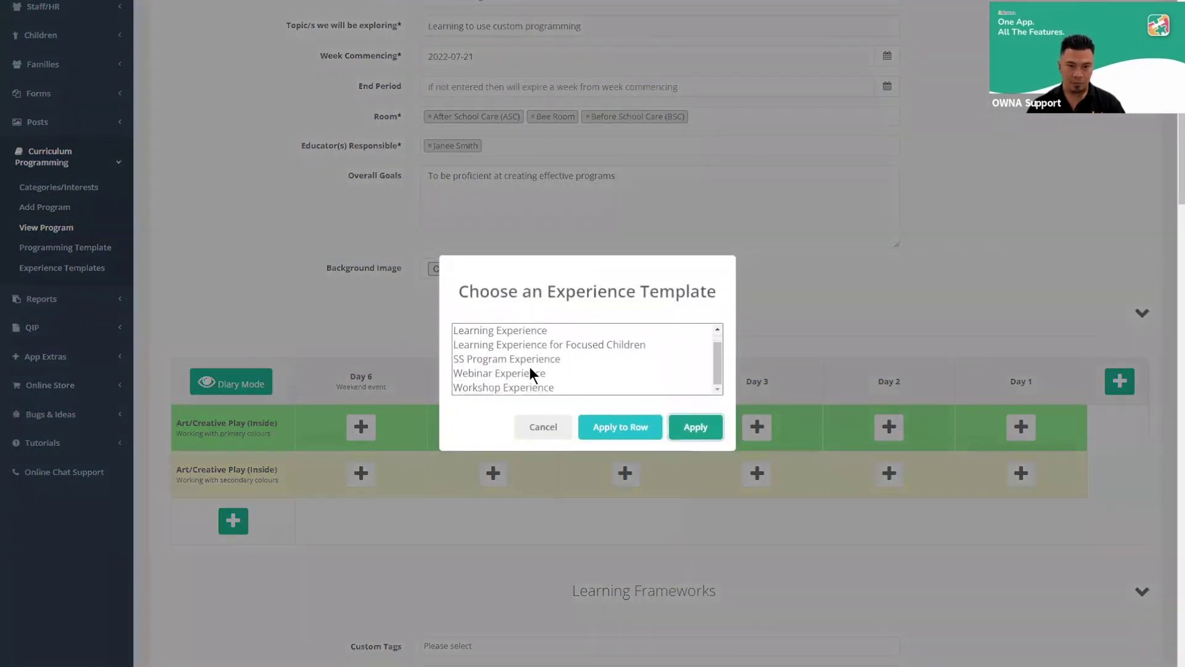
{"action": "scroll", "coordinate": [530, 374], "scroll_direction": "down", "scroll_amount": 1}
{"action": "left_click", "coordinate": [528, 372]}
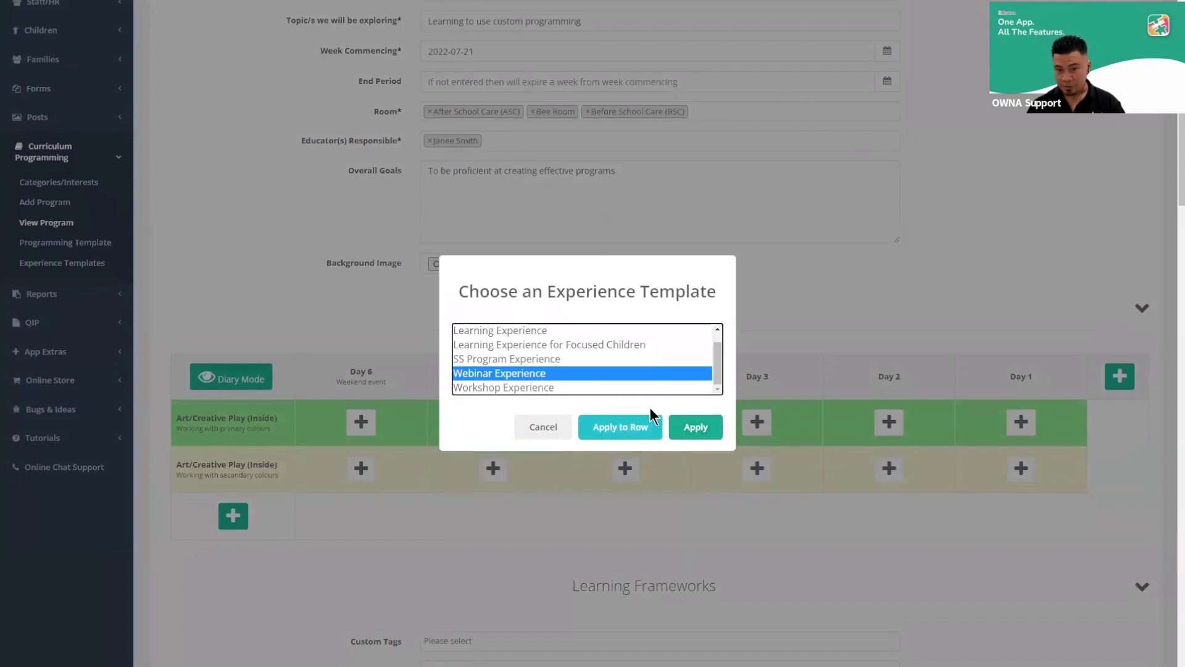
{"action": "left_click", "coordinate": [614, 438]}
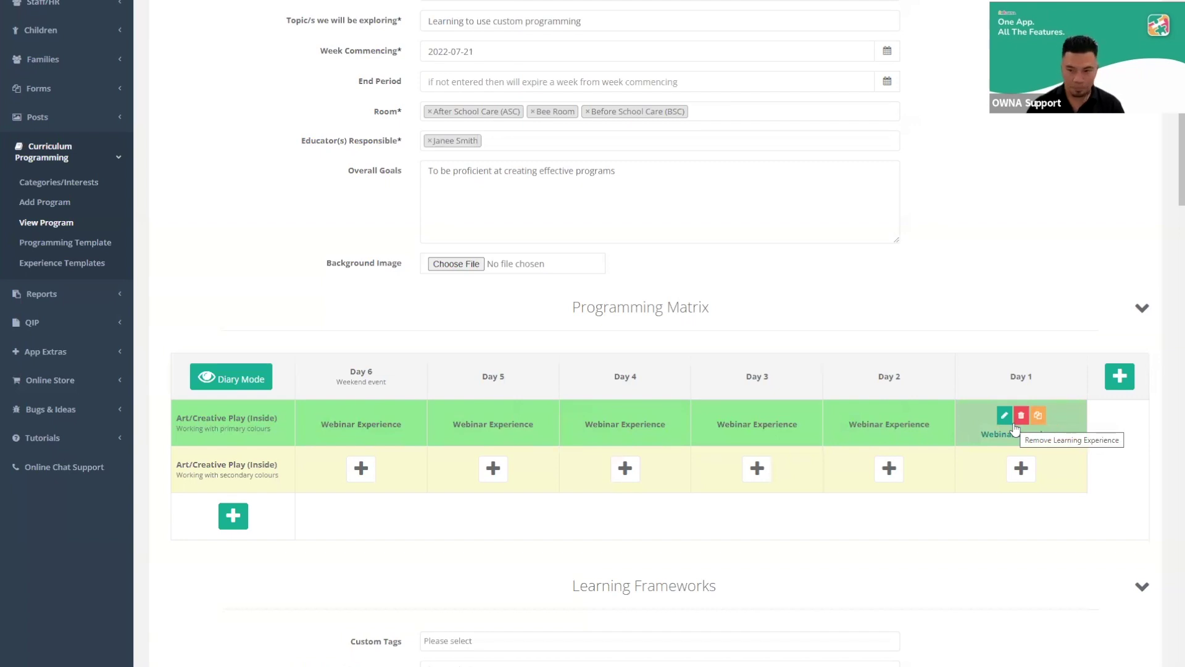
Remove the Webinar Experience from every day of the primary colours row, confirming each removal
{"action": "left_click", "coordinate": [1019, 419]}
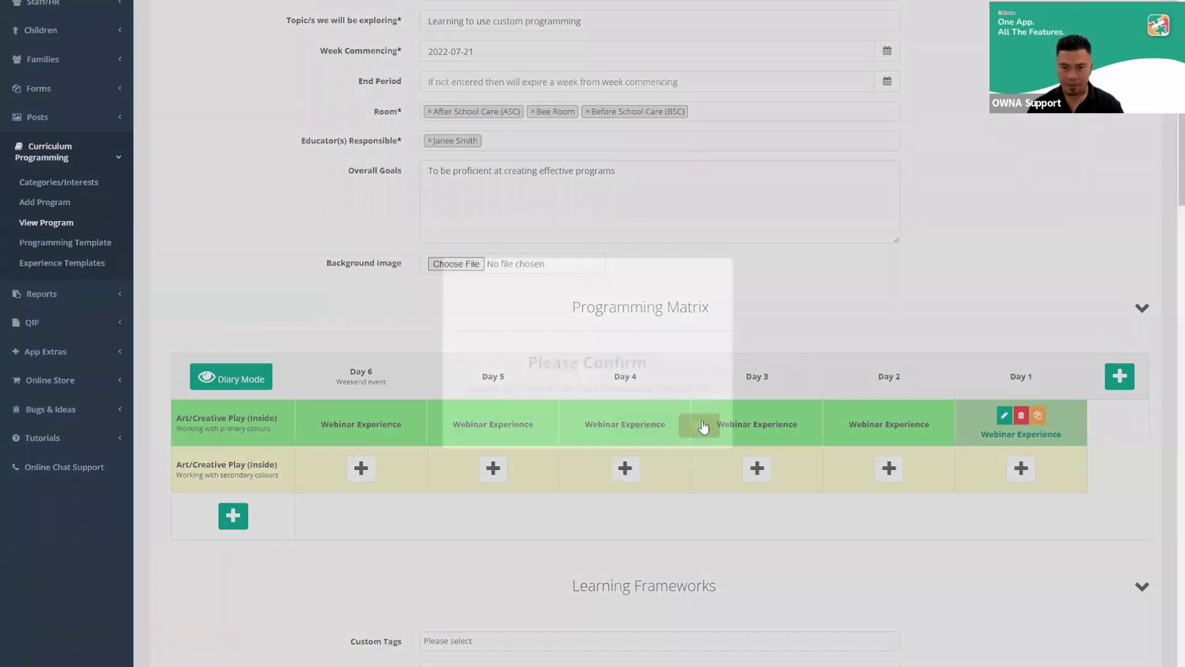
{"action": "left_click", "coordinate": [704, 429]}
{"action": "left_click", "coordinate": [758, 415]}
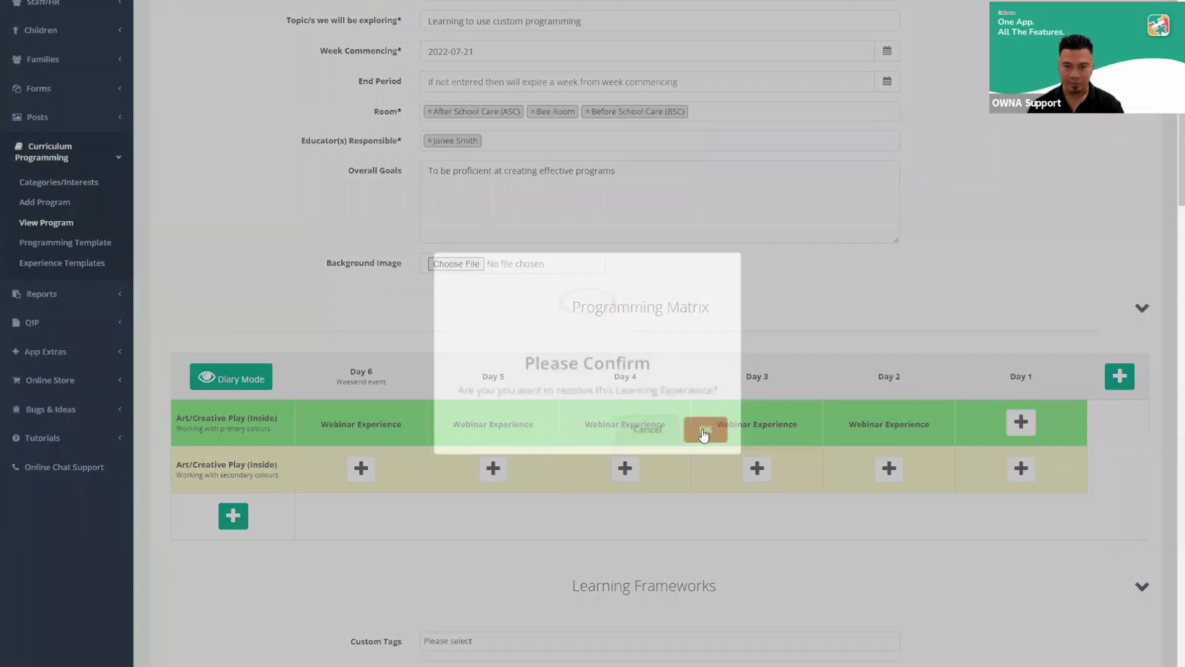
{"action": "left_click", "coordinate": [698, 427]}
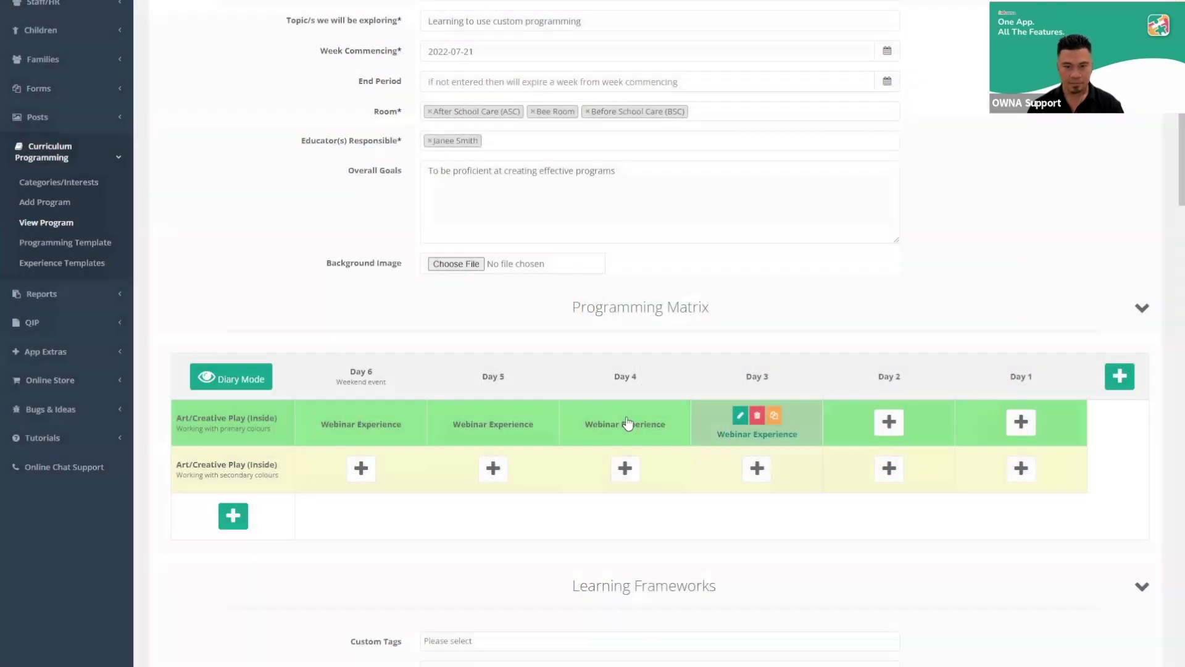
{"action": "left_click", "coordinate": [627, 420]}
{"action": "left_click", "coordinate": [695, 428]}
{"action": "left_click", "coordinate": [625, 414]}
{"action": "left_click", "coordinate": [696, 427]}
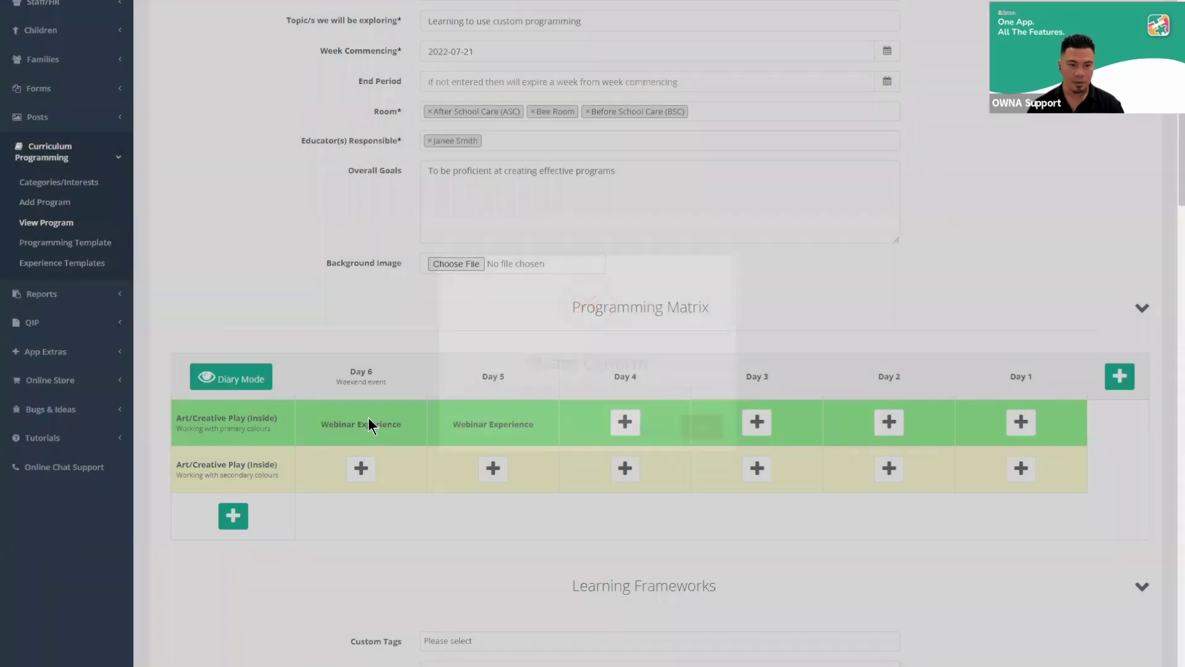
{"action": "left_click", "coordinate": [493, 419]}
{"action": "left_click", "coordinate": [690, 425]}
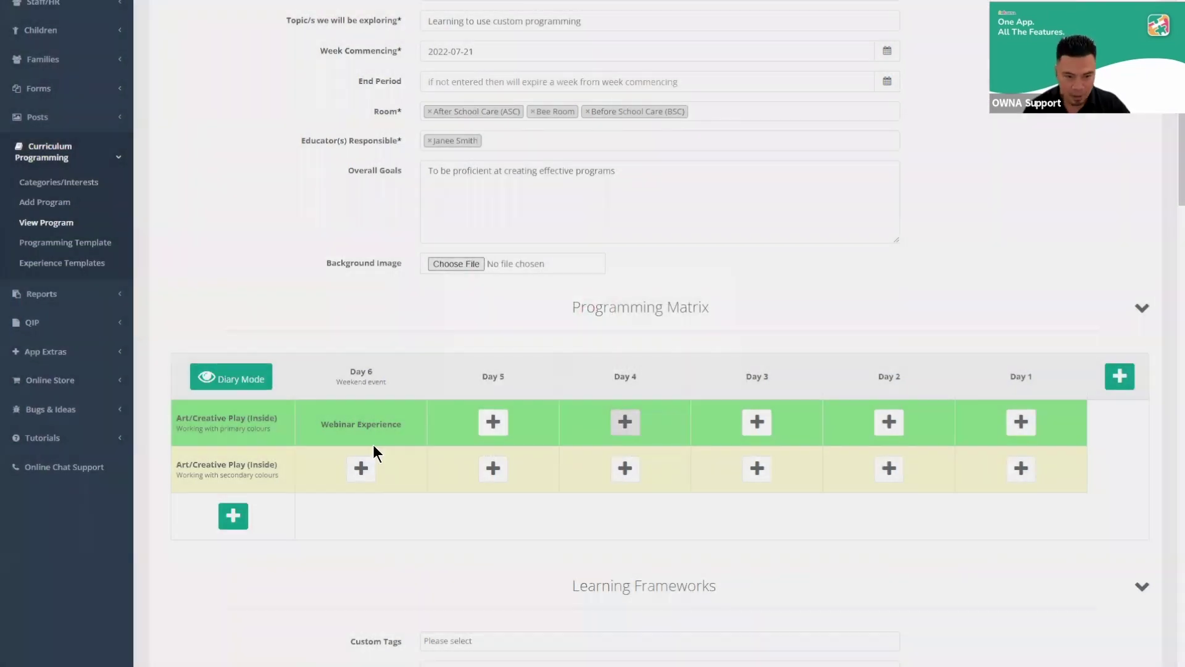
{"action": "left_click", "coordinate": [361, 420]}
{"action": "left_click", "coordinate": [697, 427]}
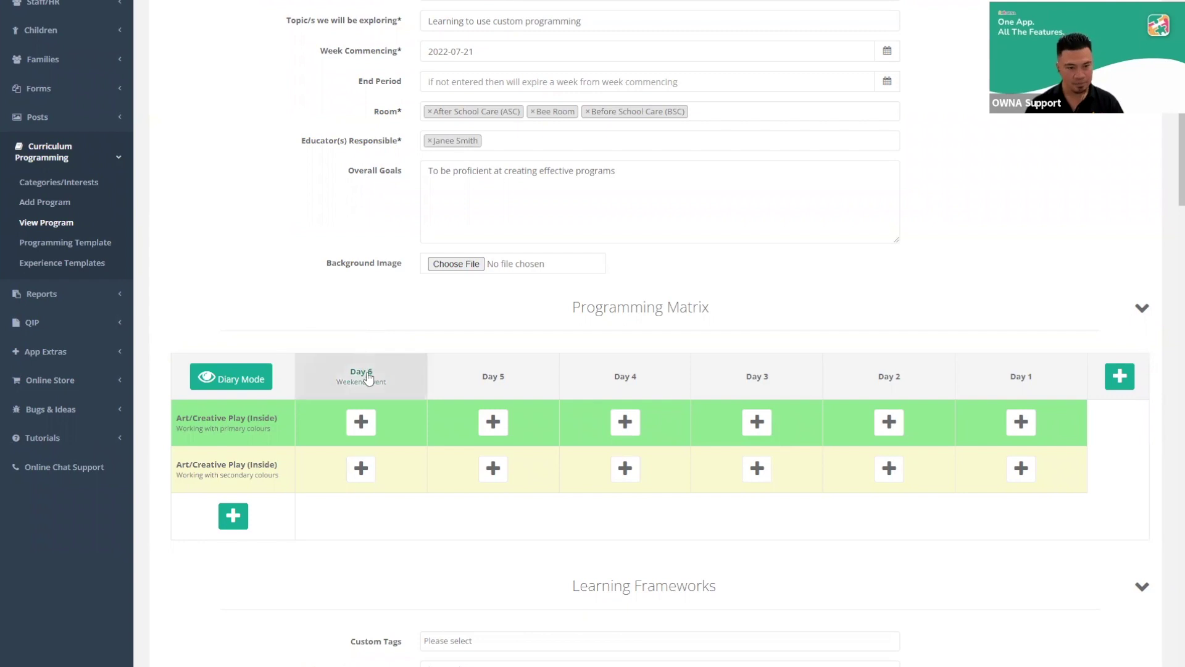
Apply the Webinar Experience template only to Day 6 of the primary colours row
{"action": "left_click", "coordinate": [361, 421]}
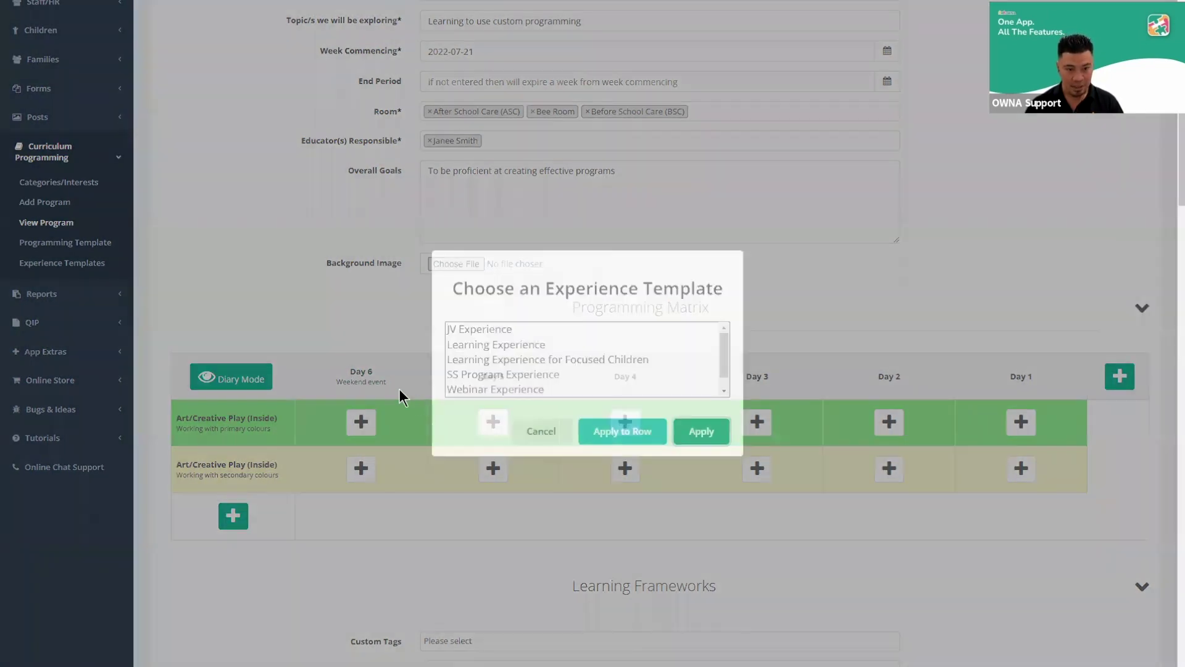
{"action": "left_click", "coordinate": [528, 387]}
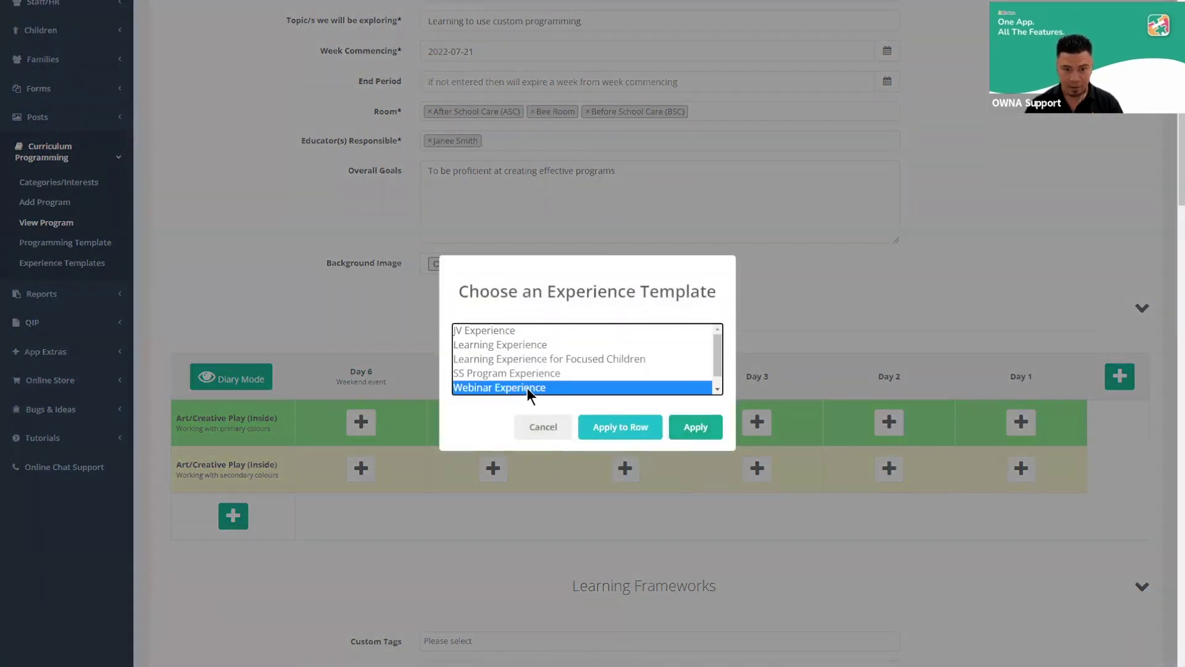
{"action": "left_click", "coordinate": [696, 425]}
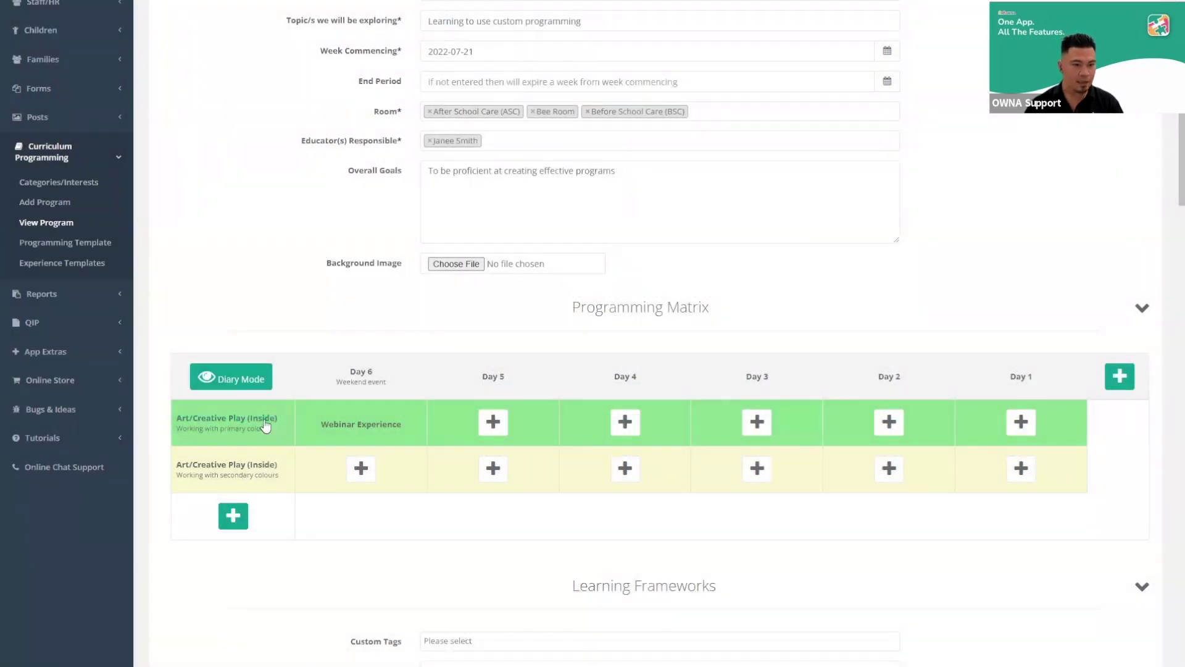
Apply the Workshop Experience template only to Day 6 of the secondary colours row
{"action": "left_click", "coordinate": [361, 467]}
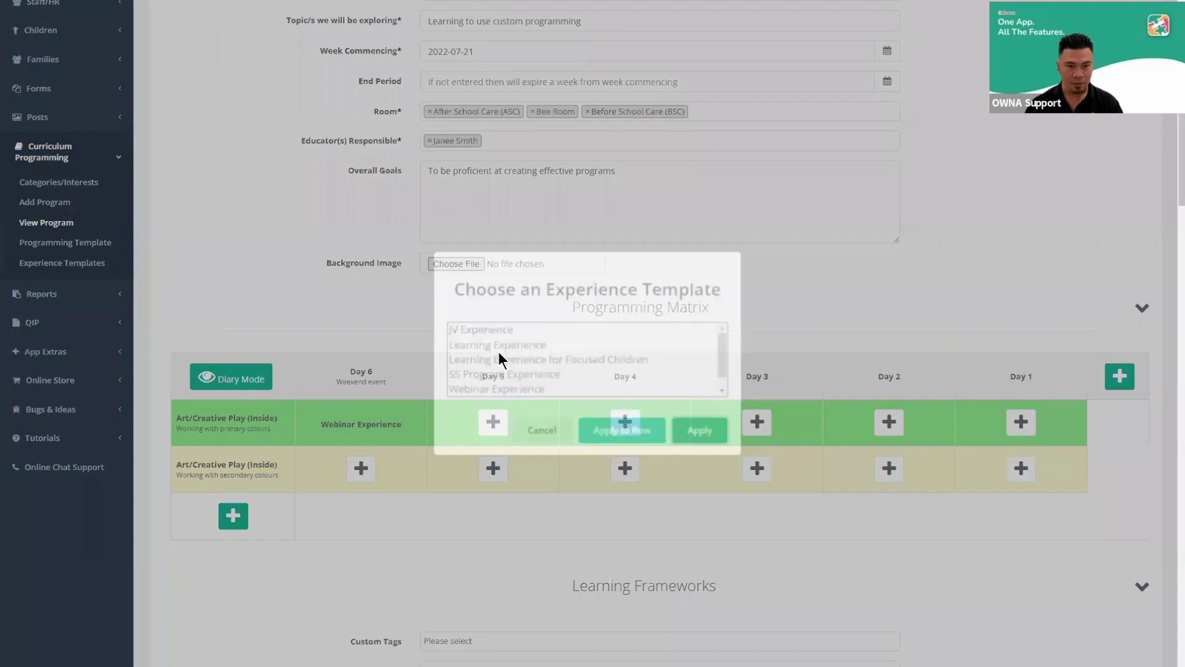
{"action": "scroll", "coordinate": [524, 347], "scroll_direction": "down", "scroll_amount": 1}
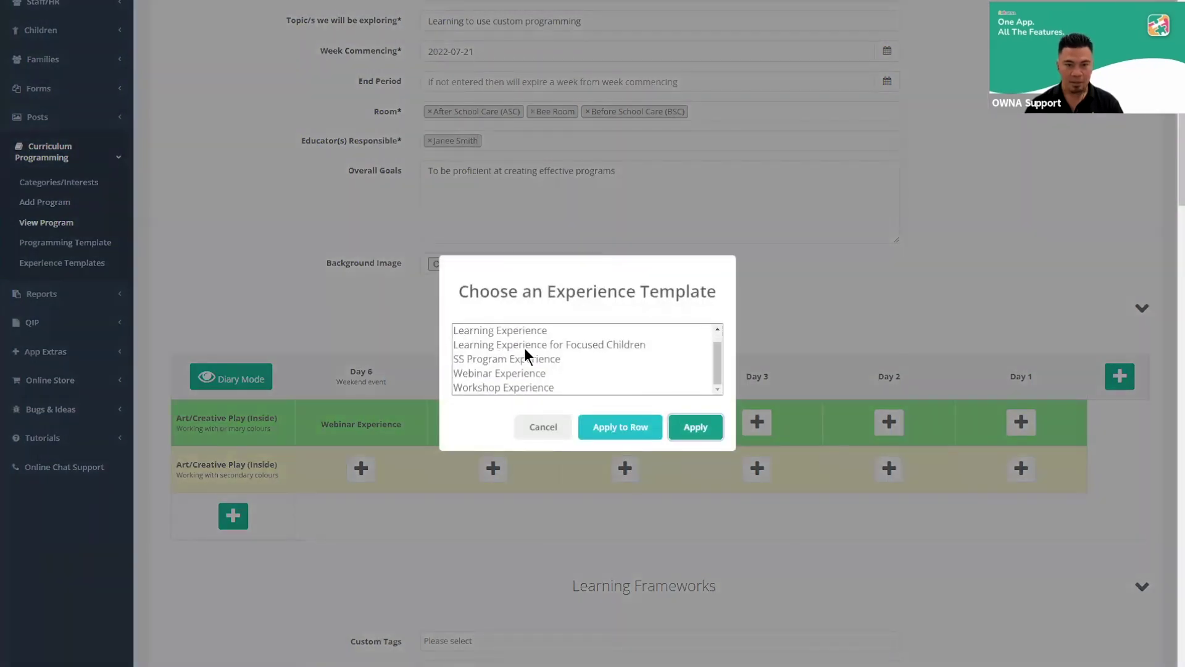
{"action": "left_click", "coordinate": [535, 388]}
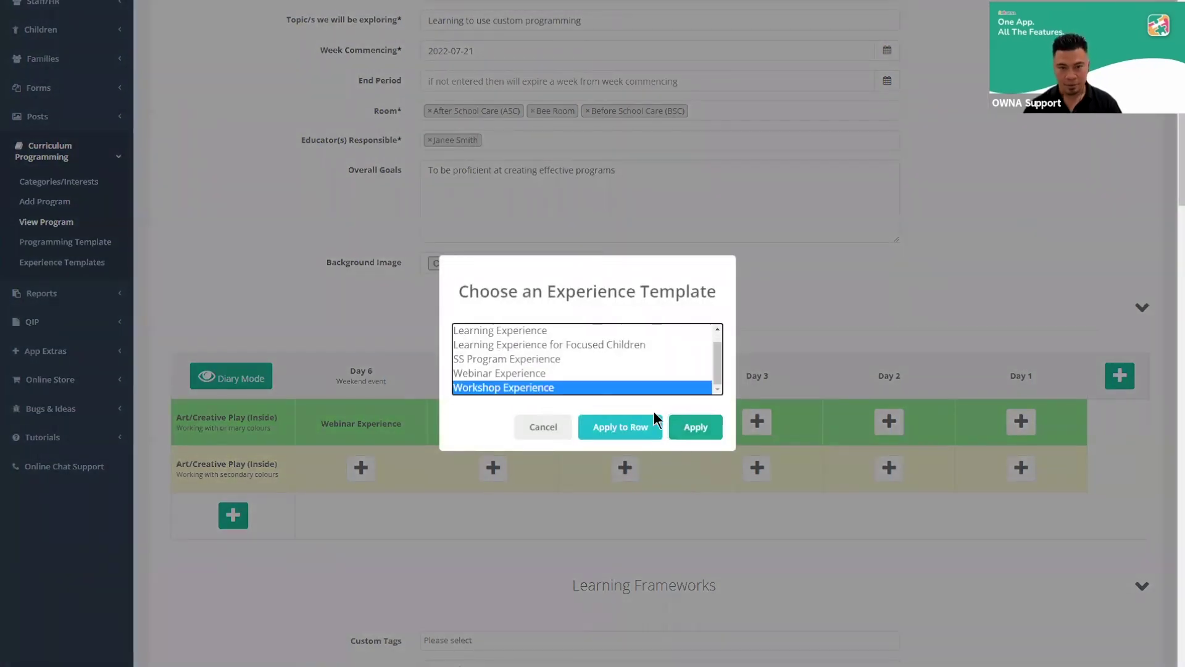
{"action": "left_click", "coordinate": [697, 428]}
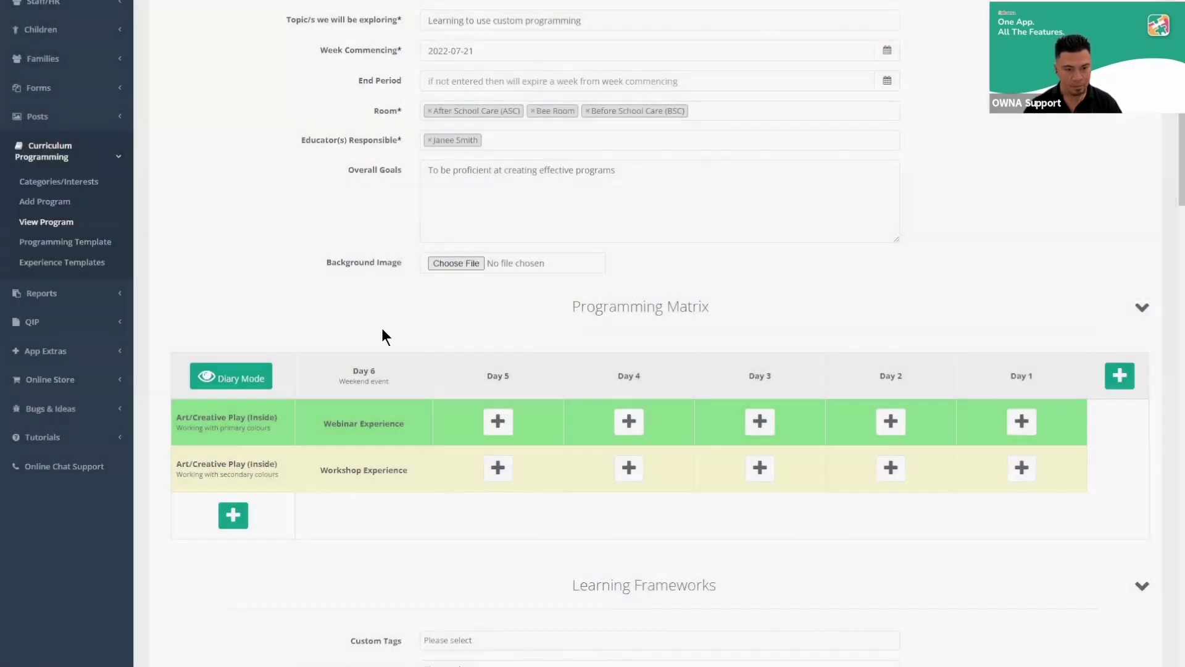
Edit the Day 6 Webinar Experience in the primary colours row, titling it "Painting with Blue" and dating it 2022-07-21
{"action": "mouse_move", "coordinate": [422, 482]}
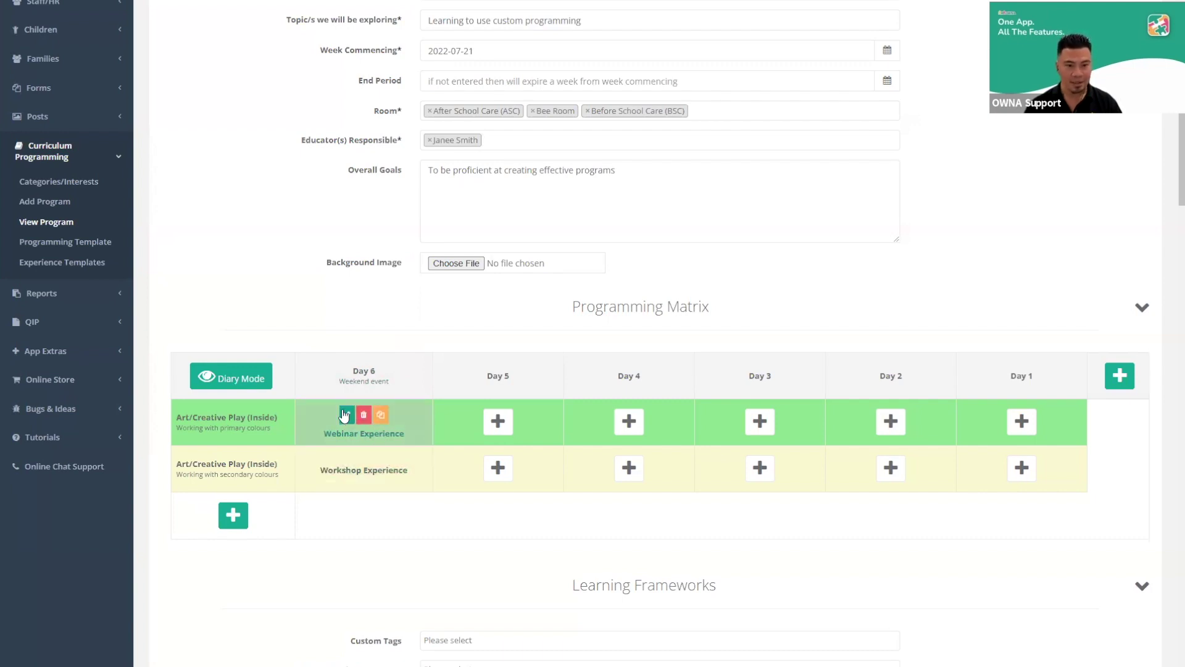
{"action": "mouse_move", "coordinate": [349, 428]}
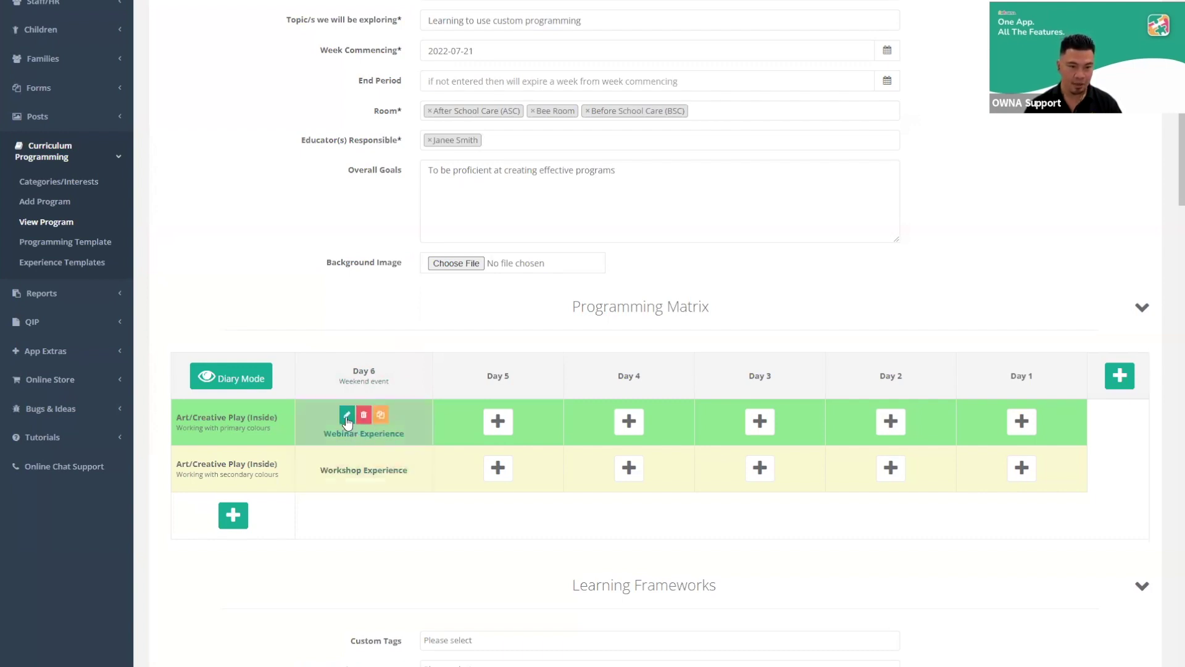
{"action": "left_click", "coordinate": [347, 414]}
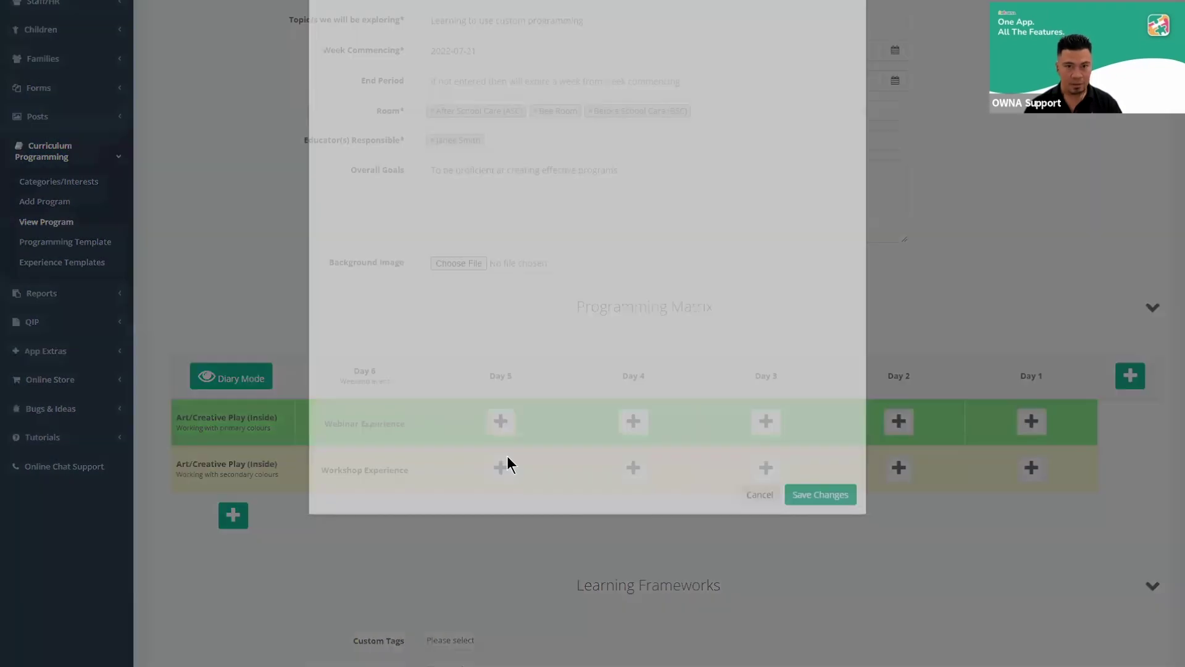
{"action": "scroll", "coordinate": [660, 142], "scroll_direction": "down", "scroll_amount": 2}
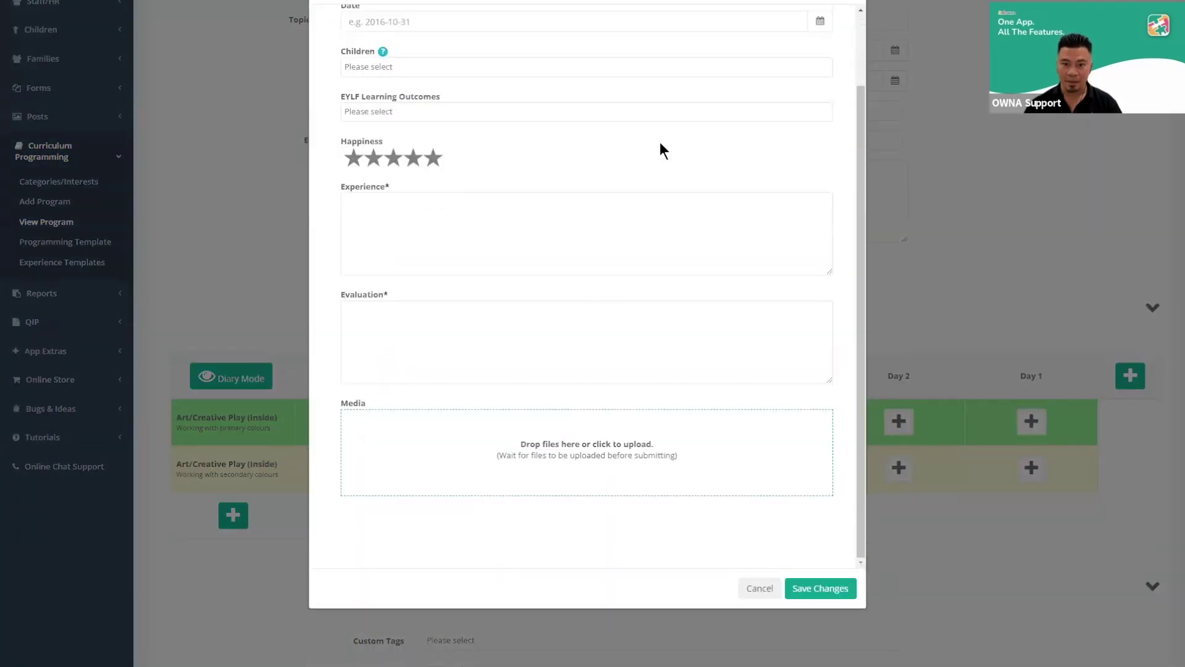
{"action": "scroll", "coordinate": [660, 142], "scroll_direction": "up", "scroll_amount": 2}
{"action": "left_click", "coordinate": [403, 68]}
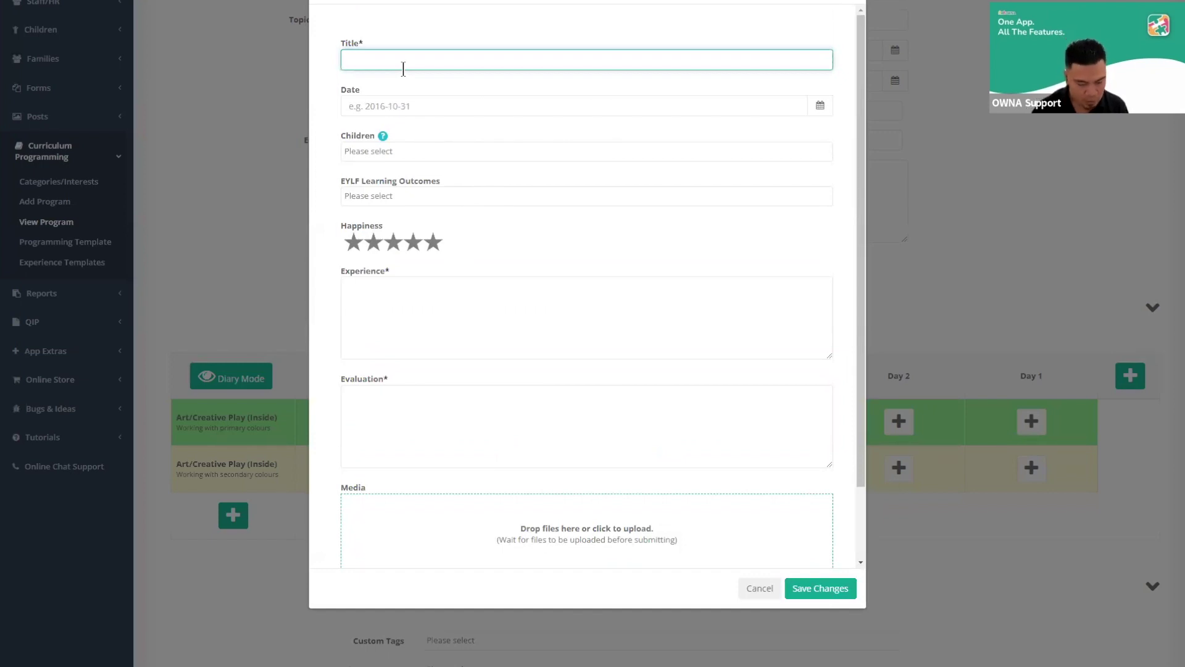
{"action": "type", "text": "Painting wi"}
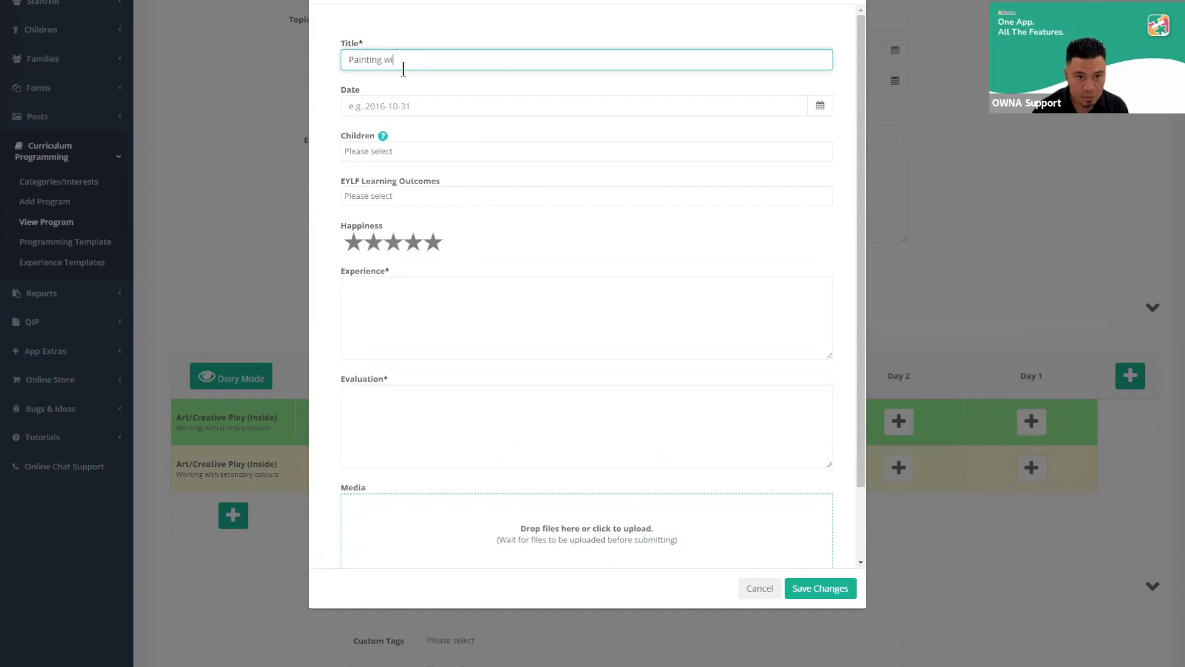
{"action": "type", "text": "th Blue"}
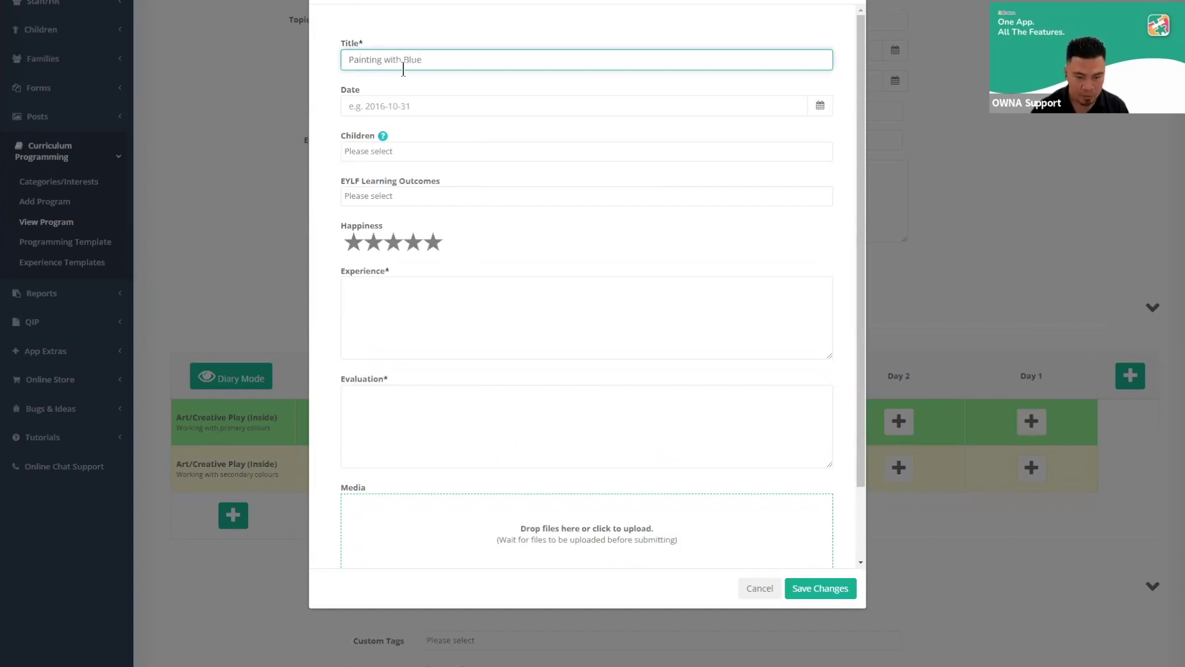
{"action": "left_click", "coordinate": [423, 106]}
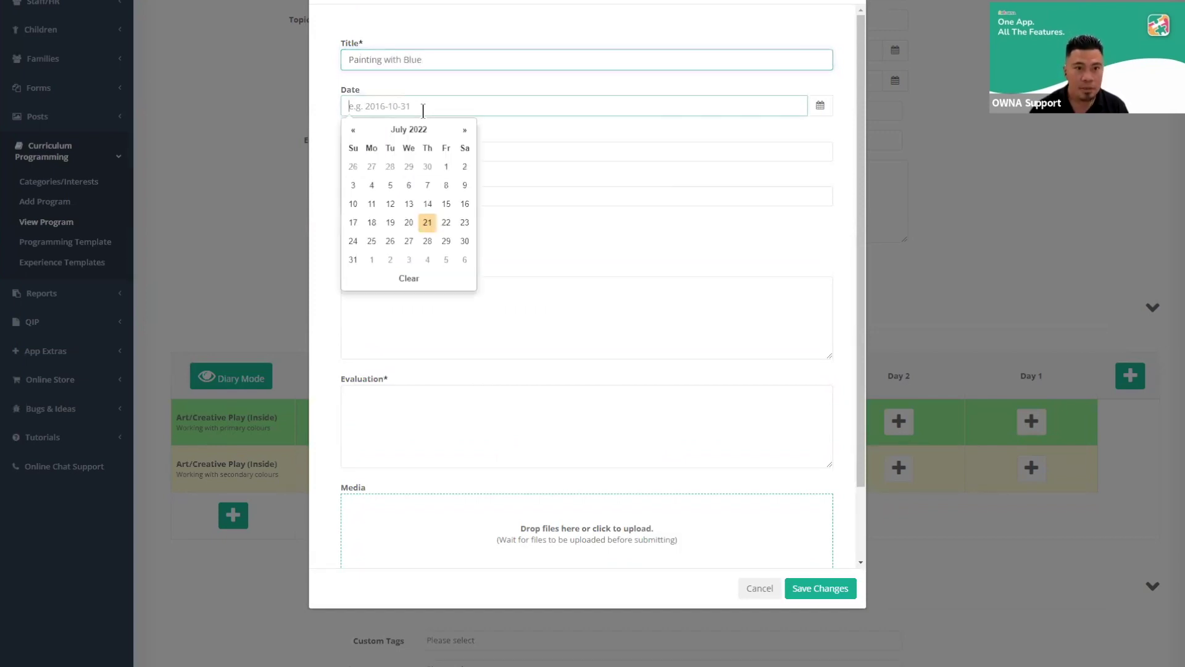
{"action": "left_click", "coordinate": [424, 225]}
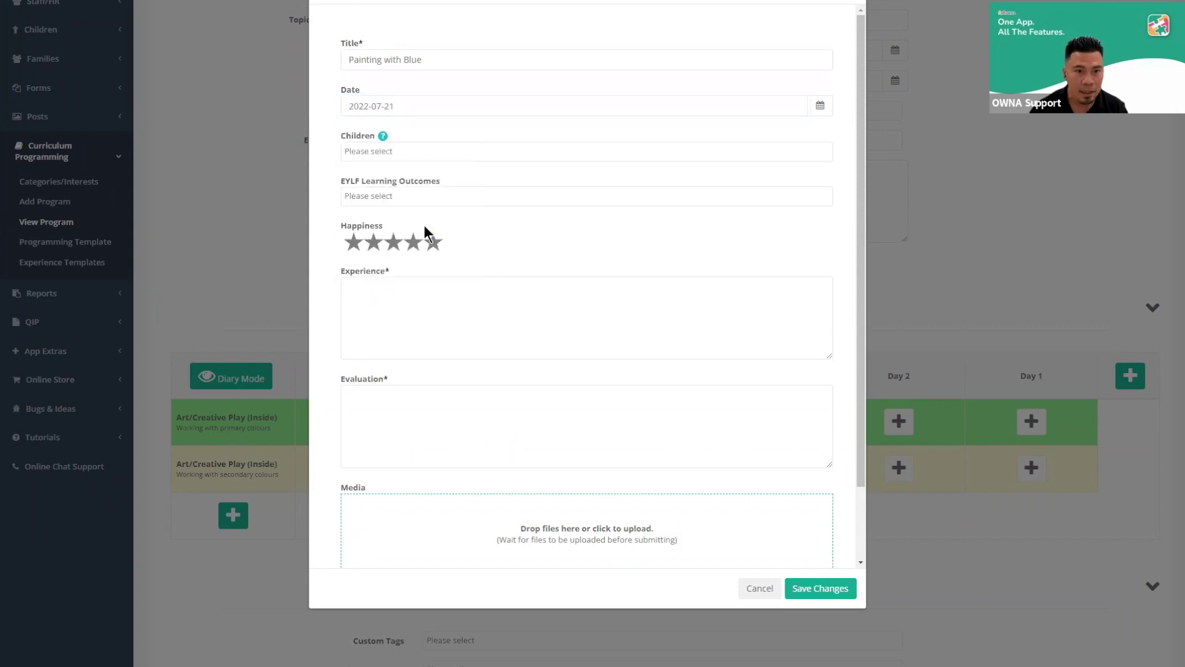
Add two children to the Painting with Blue experience, choosing the first listed child and searching for the second with "oma"
{"action": "left_click", "coordinate": [454, 151]}
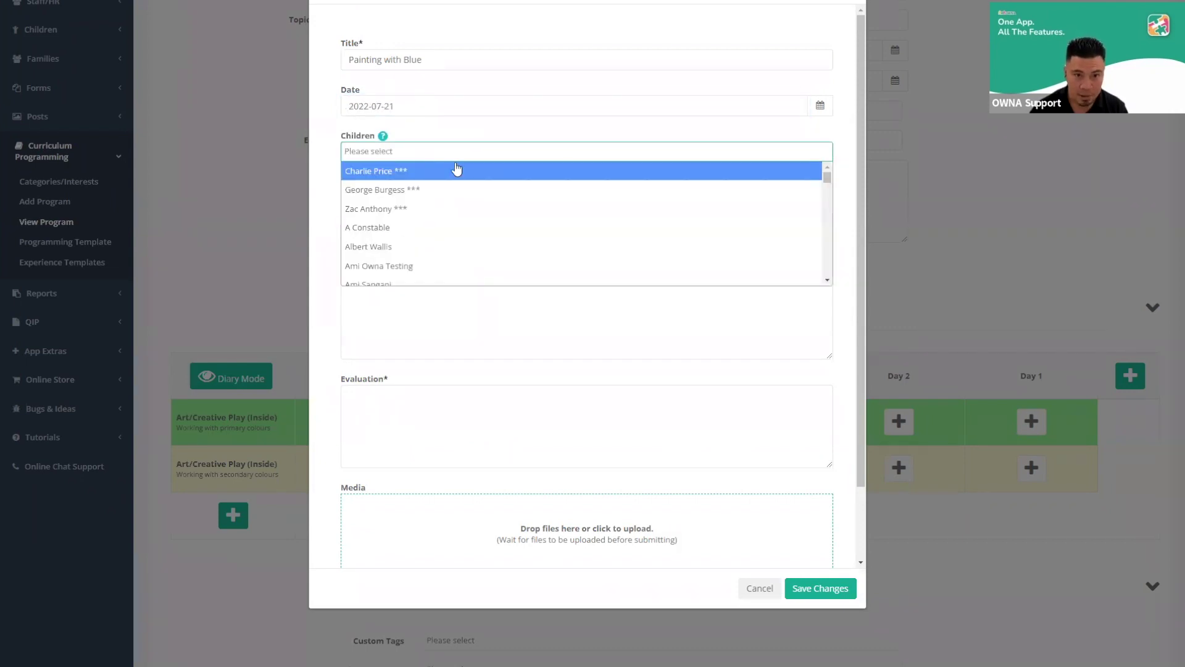
{"action": "left_click", "coordinate": [457, 171]}
{"action": "left_click", "coordinate": [470, 151]}
{"action": "type", "text": "oma"}
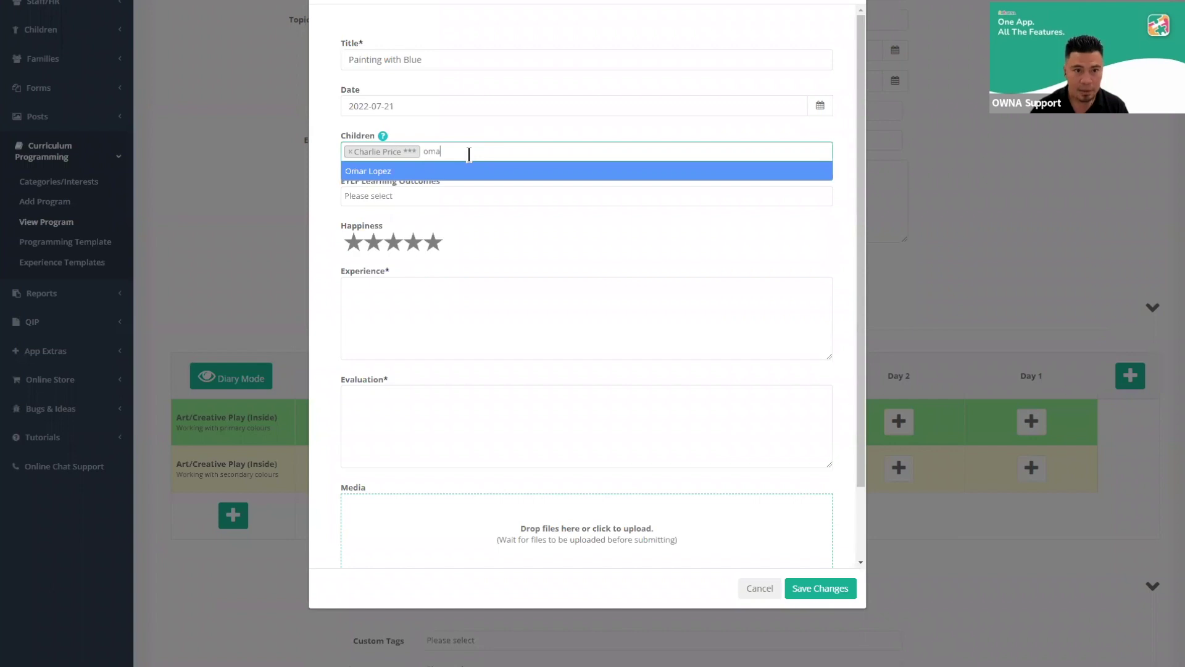
{"action": "key", "text": "Return"}
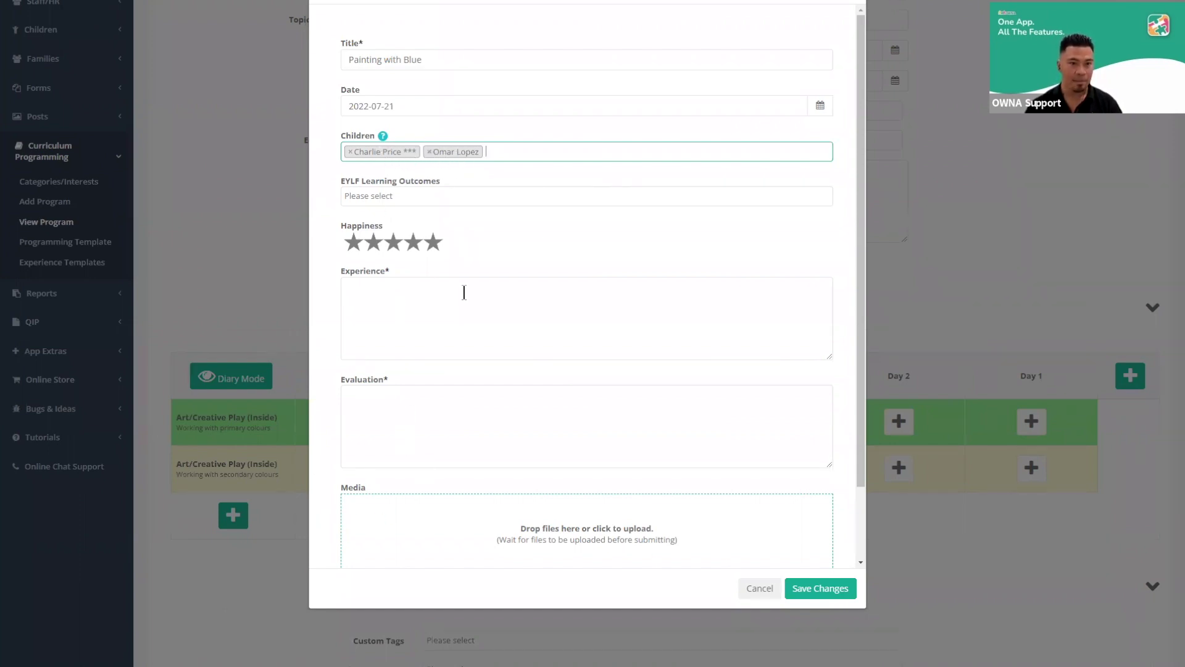
Assign the EYLF learning outcome "1.1 - Children feel safe, secure and supported" to the experience
{"action": "left_click", "coordinate": [516, 187]}
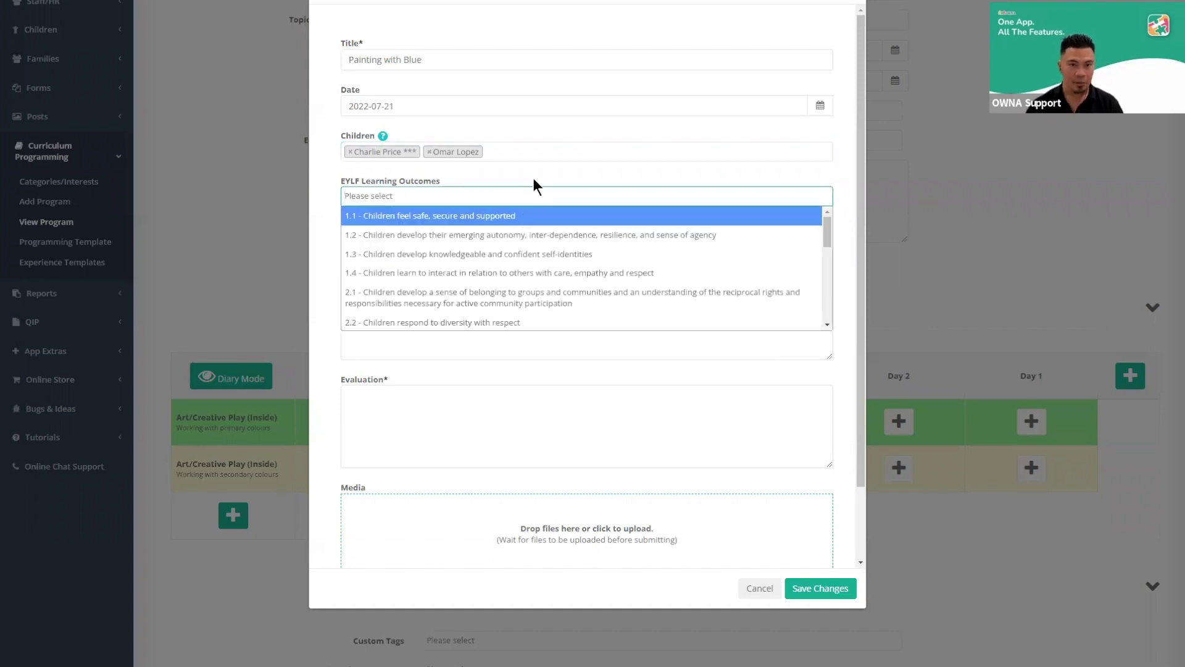
{"action": "left_click", "coordinate": [485, 122]}
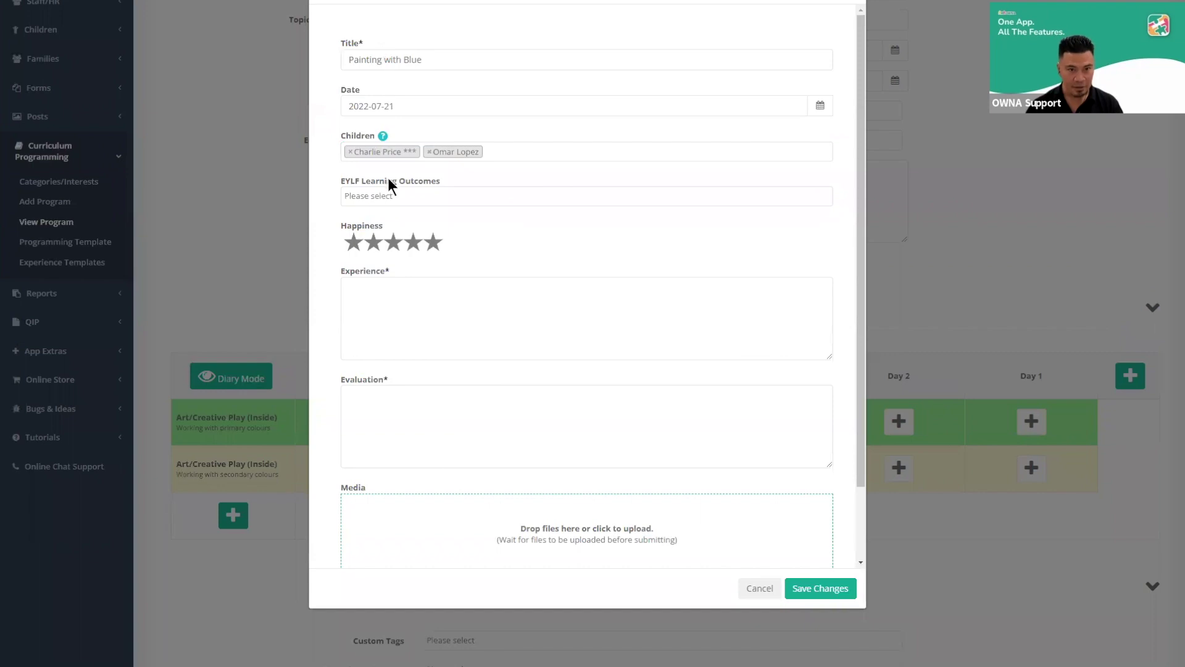
{"action": "left_click", "coordinate": [365, 45]}
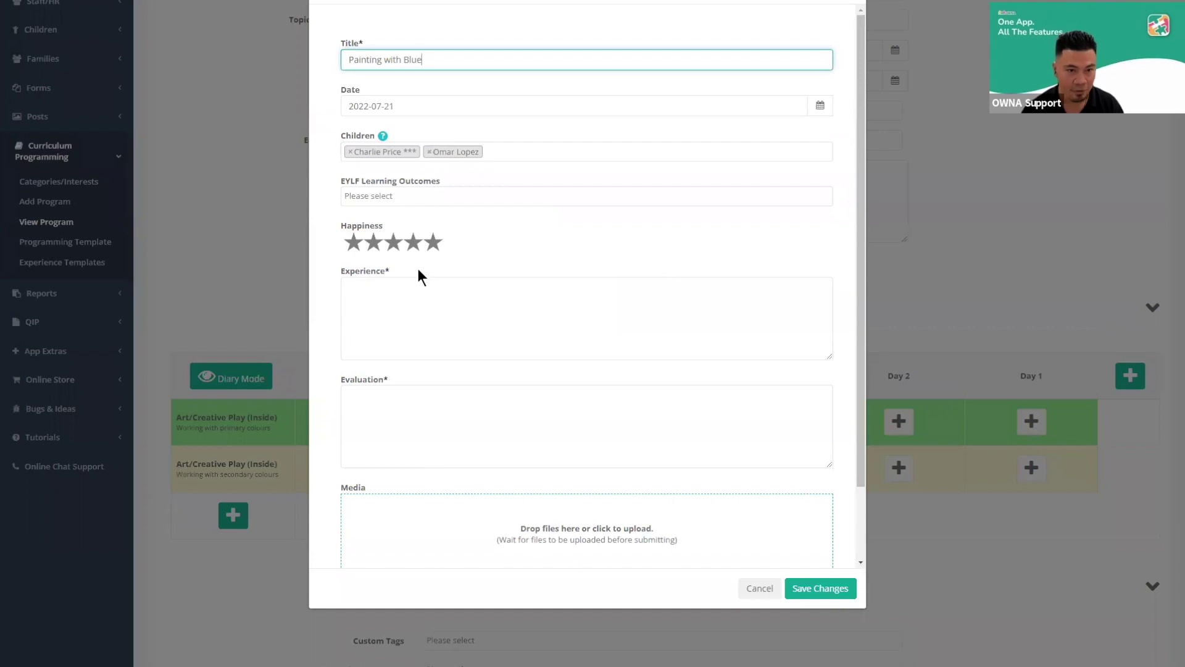
{"action": "left_click", "coordinate": [467, 197]}
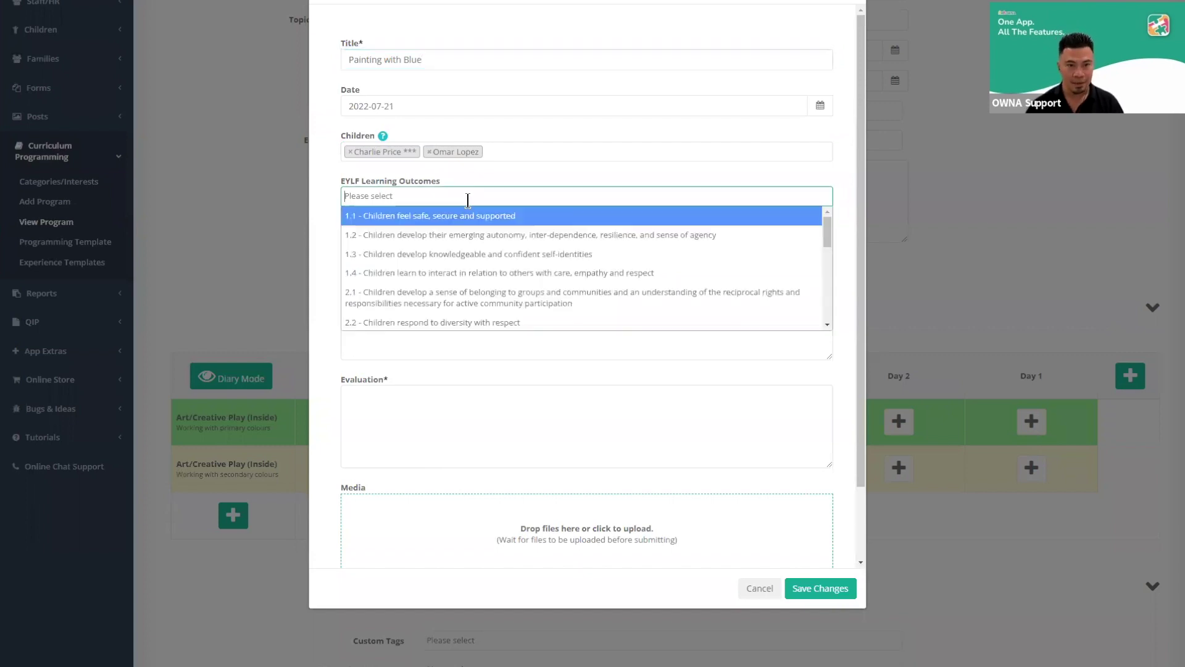
{"action": "left_click", "coordinate": [471, 217]}
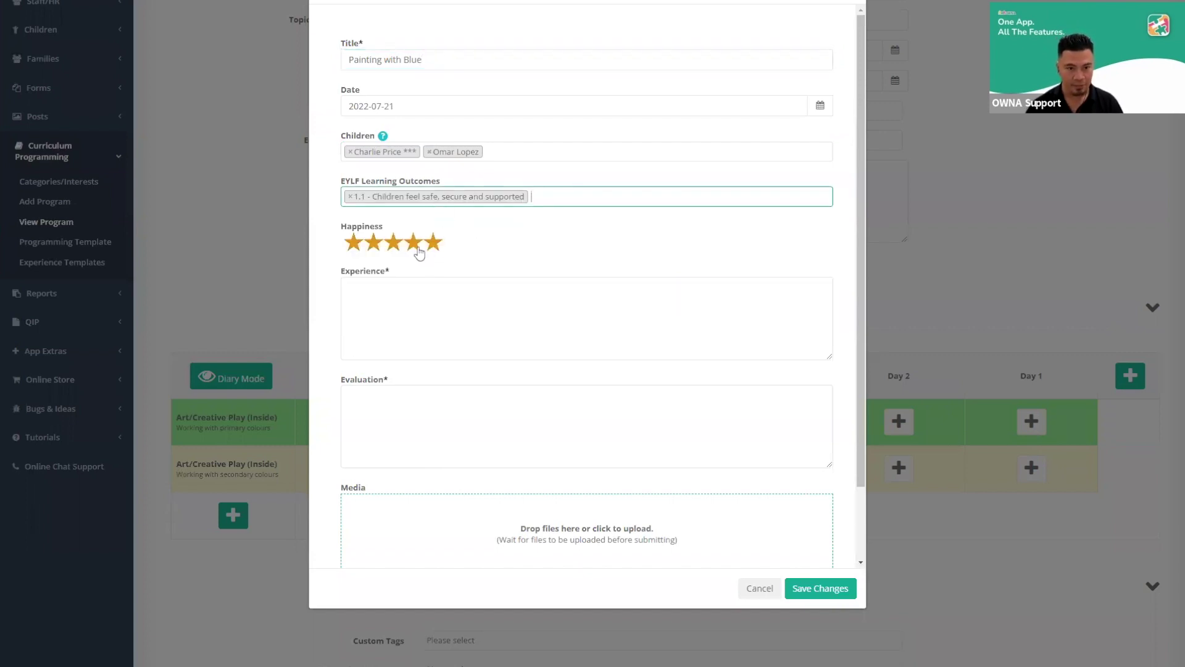
Describe the experience as "Painting the sky"
{"action": "left_click", "coordinate": [495, 315]}
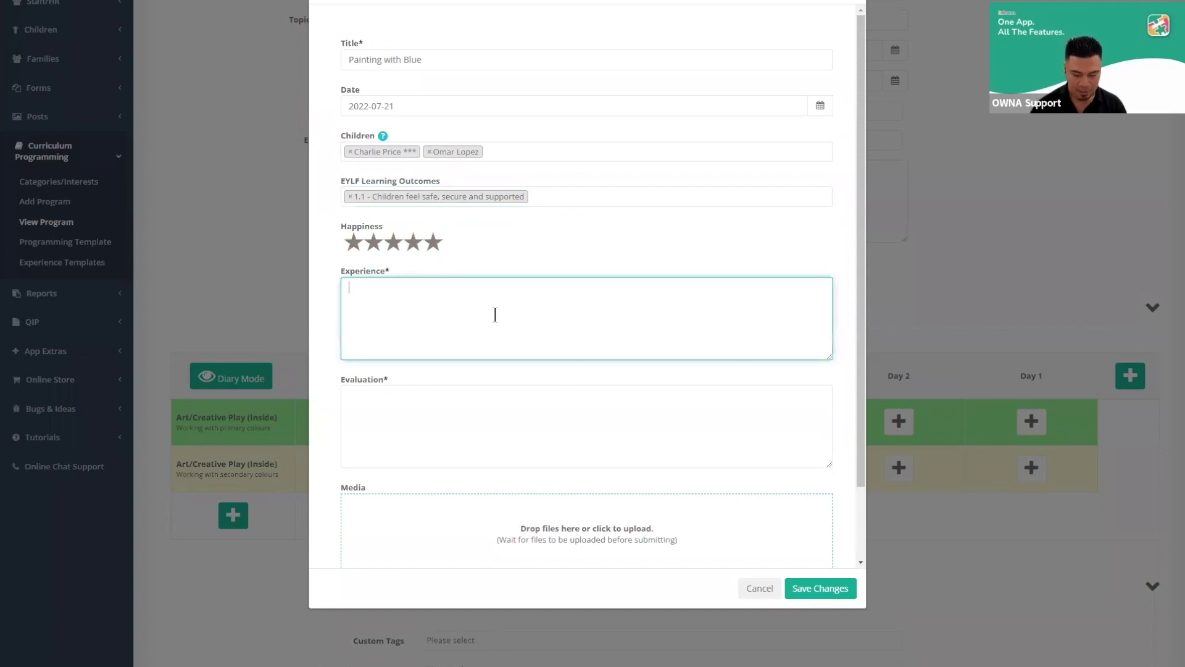
{"action": "type", "text": "Lo"}
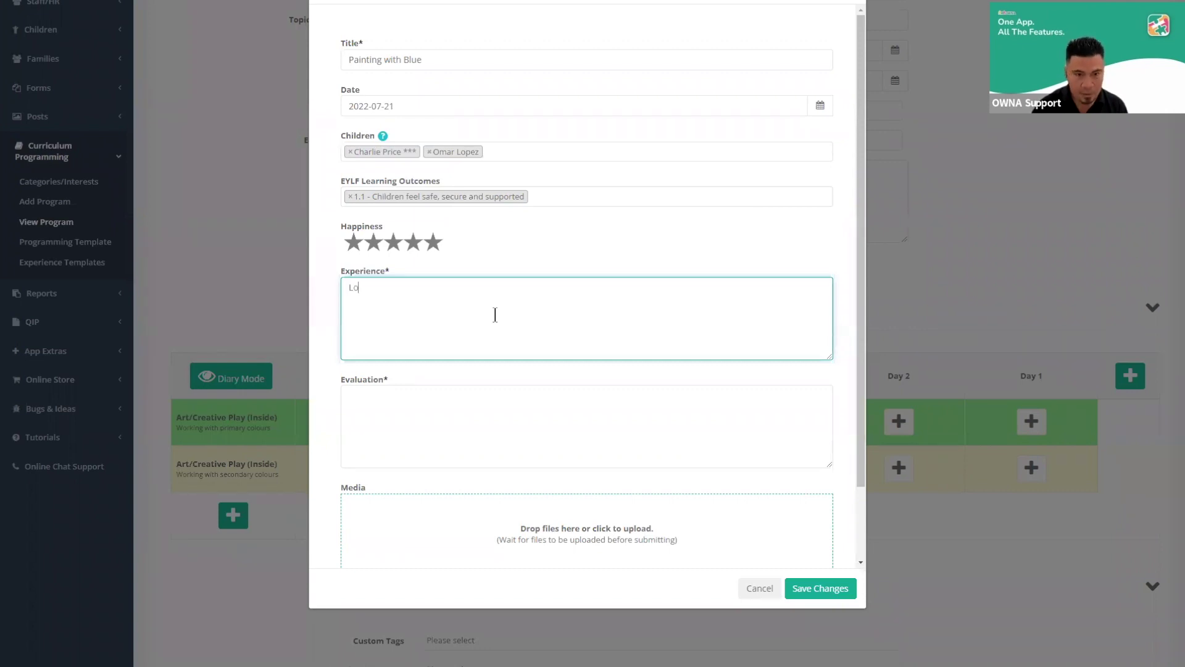
{"action": "key", "text": "BackSpace"}
{"action": "type", "text": "Painting t"}
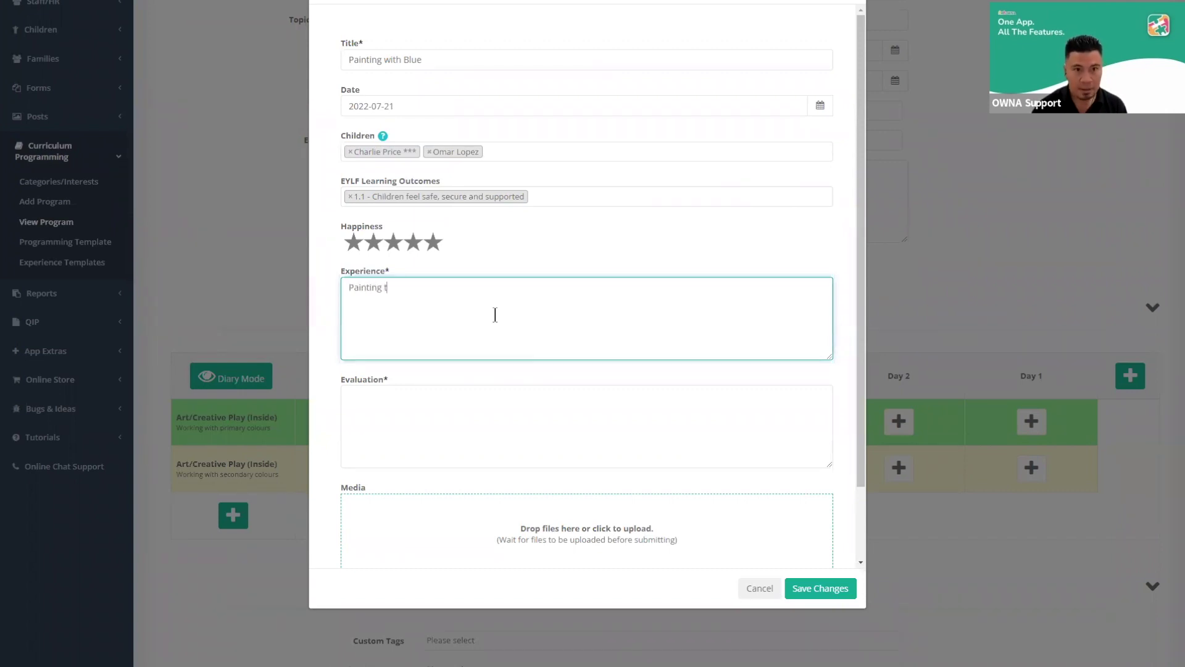
{"action": "type", "text": "he sky"}
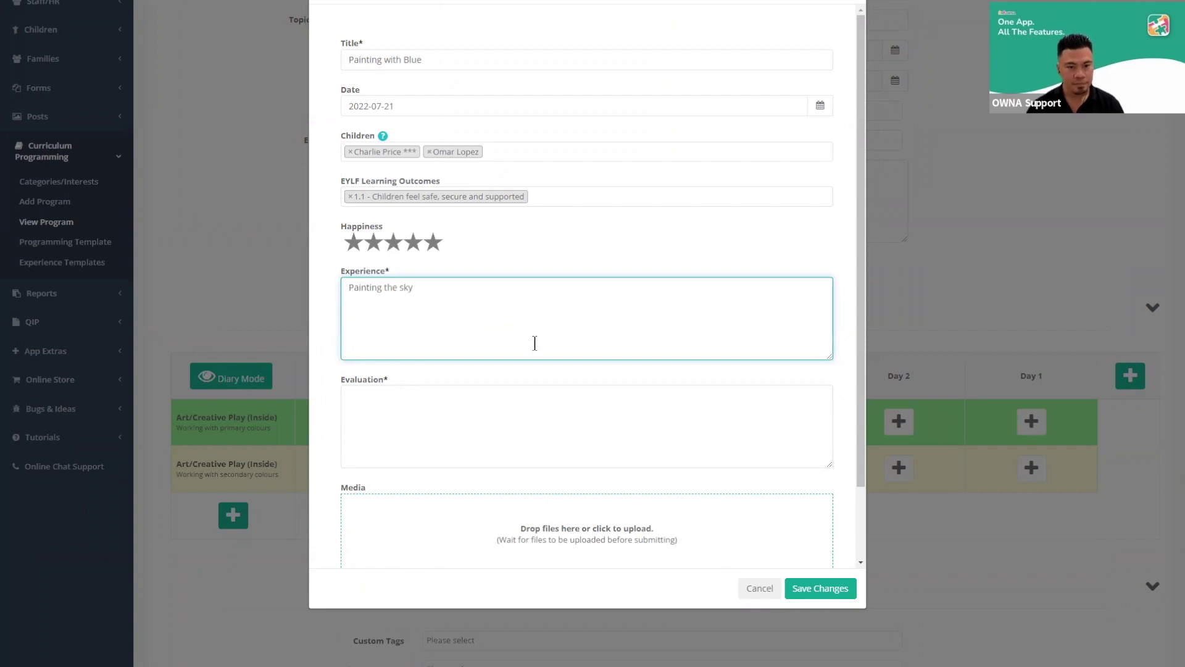
Attach sample-jpeg.jpg as the experience's media and save the changes
{"action": "scroll", "coordinate": [557, 456], "scroll_direction": "down", "scroll_amount": 2}
{"action": "left_click", "coordinate": [557, 457]}
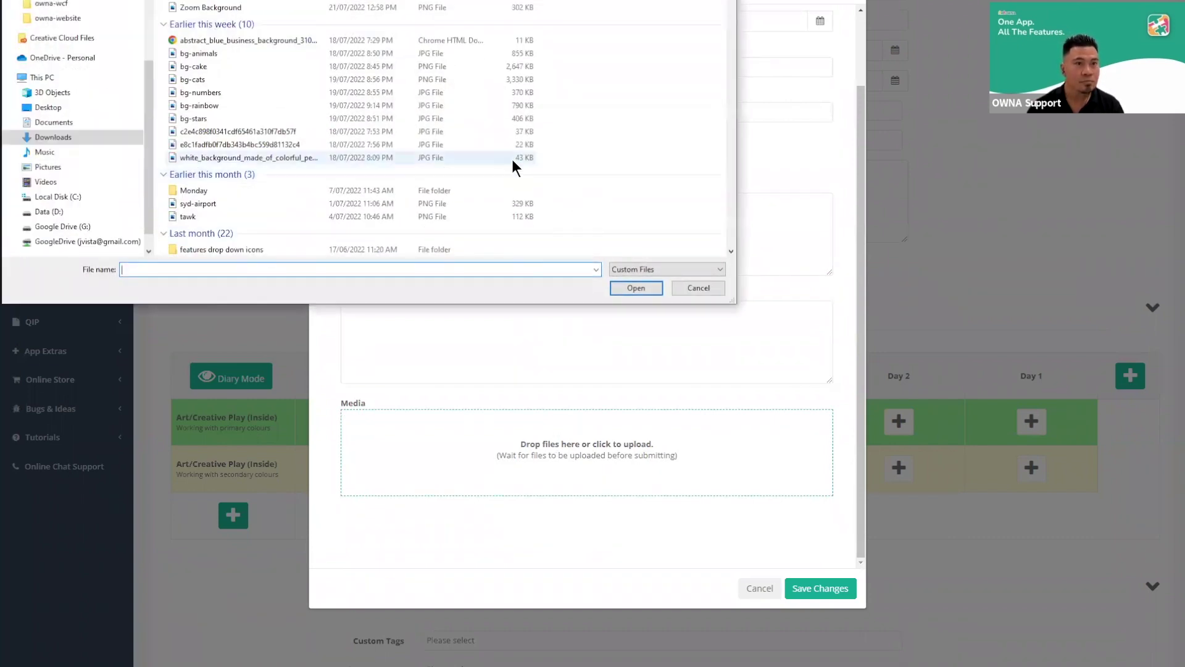
{"action": "type", "text": "sa"}
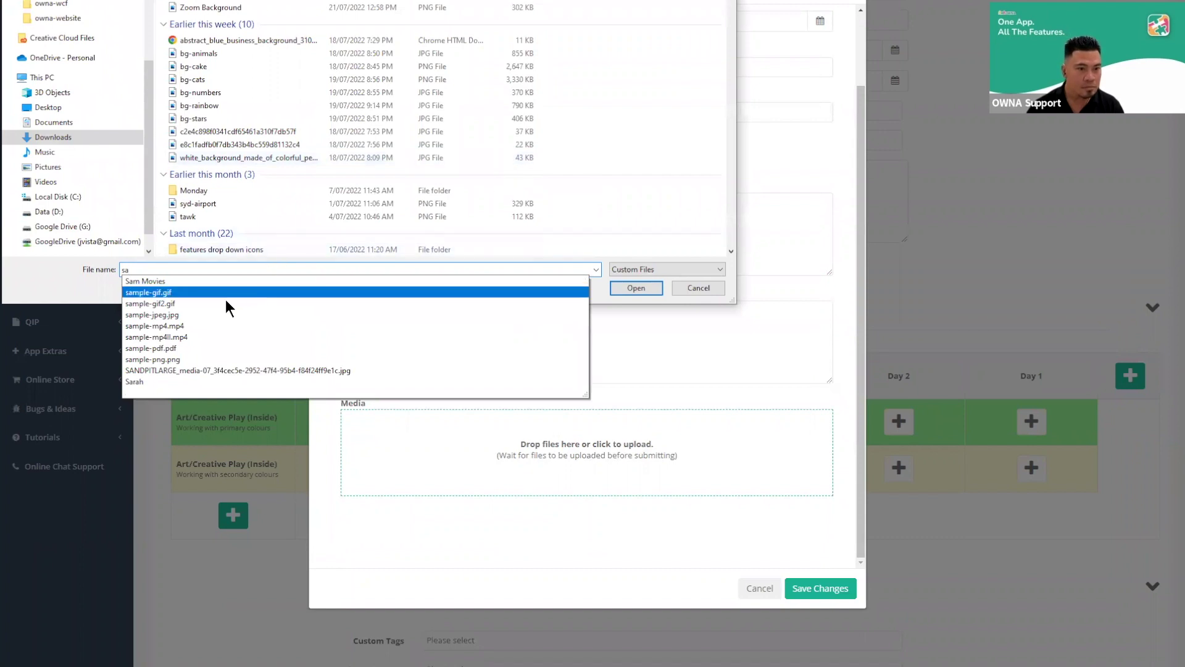
{"action": "left_click", "coordinate": [208, 315]}
{"action": "left_click", "coordinate": [637, 288]}
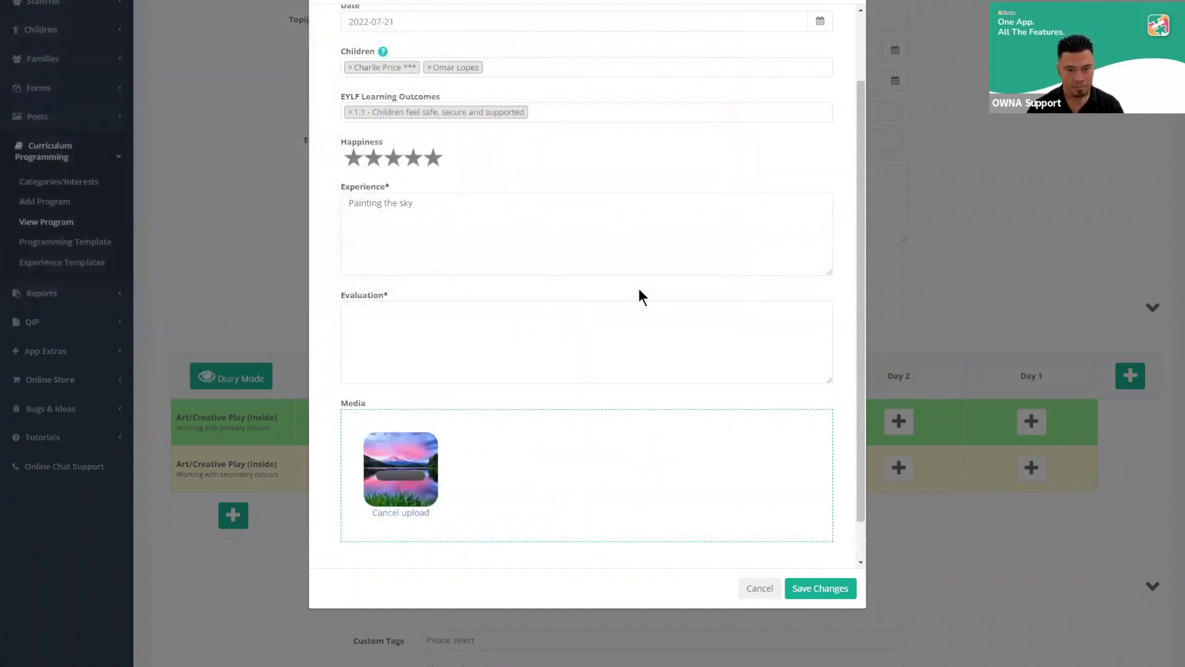
{"action": "left_click", "coordinate": [820, 592]}
Show the programming matrix in Diary Mode and examine the Day 6 entry of the primary colours row
{"action": "mouse_move", "coordinate": [377, 437]}
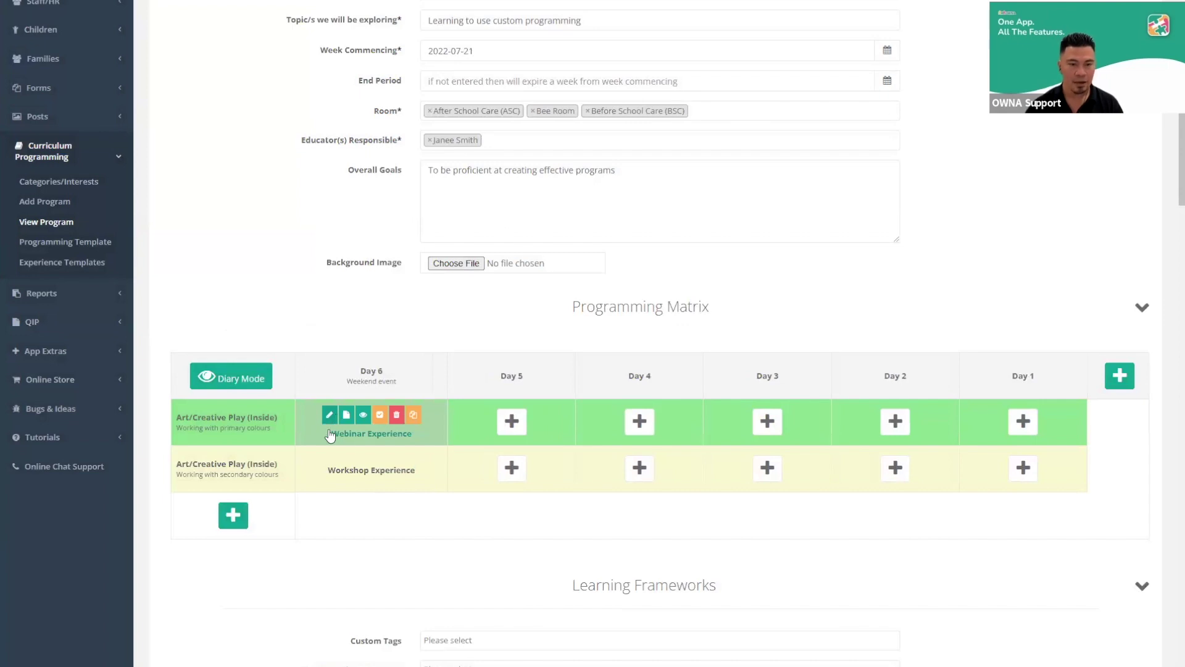
{"action": "mouse_move", "coordinate": [416, 483]}
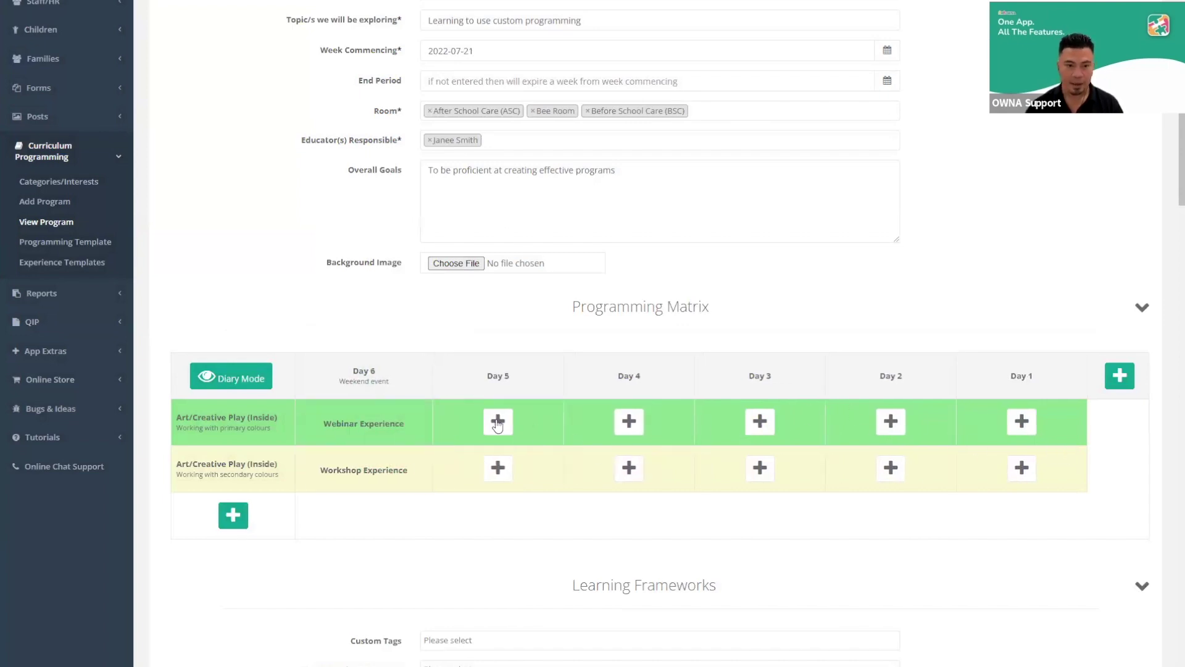
{"action": "mouse_move", "coordinate": [429, 421]}
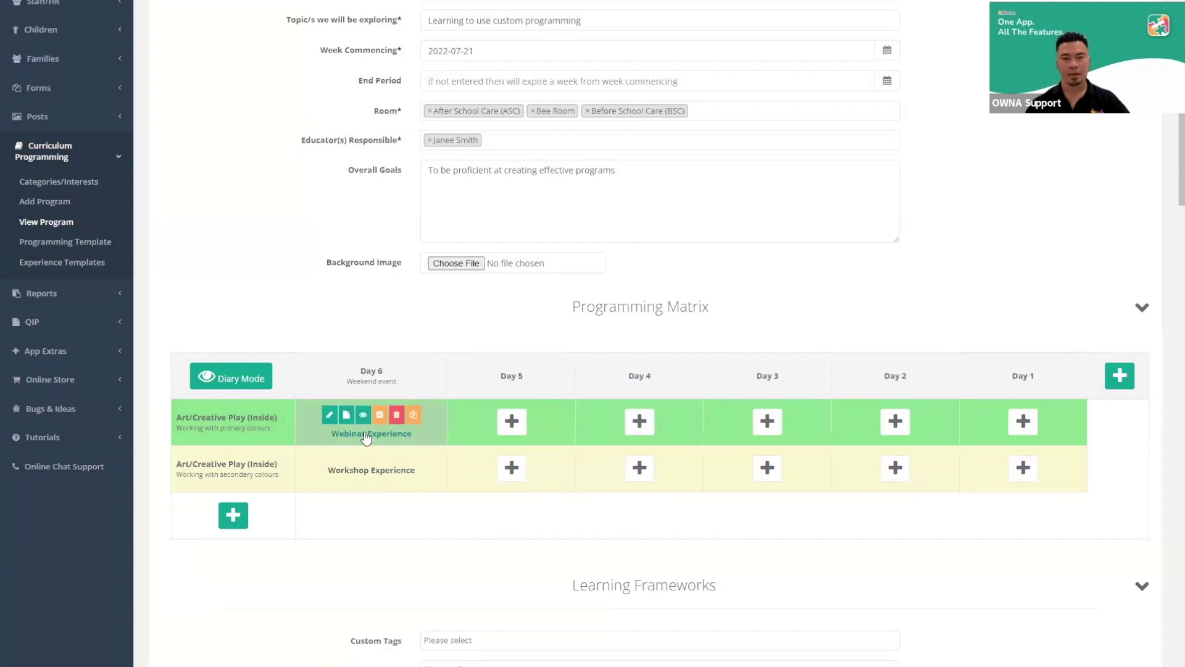
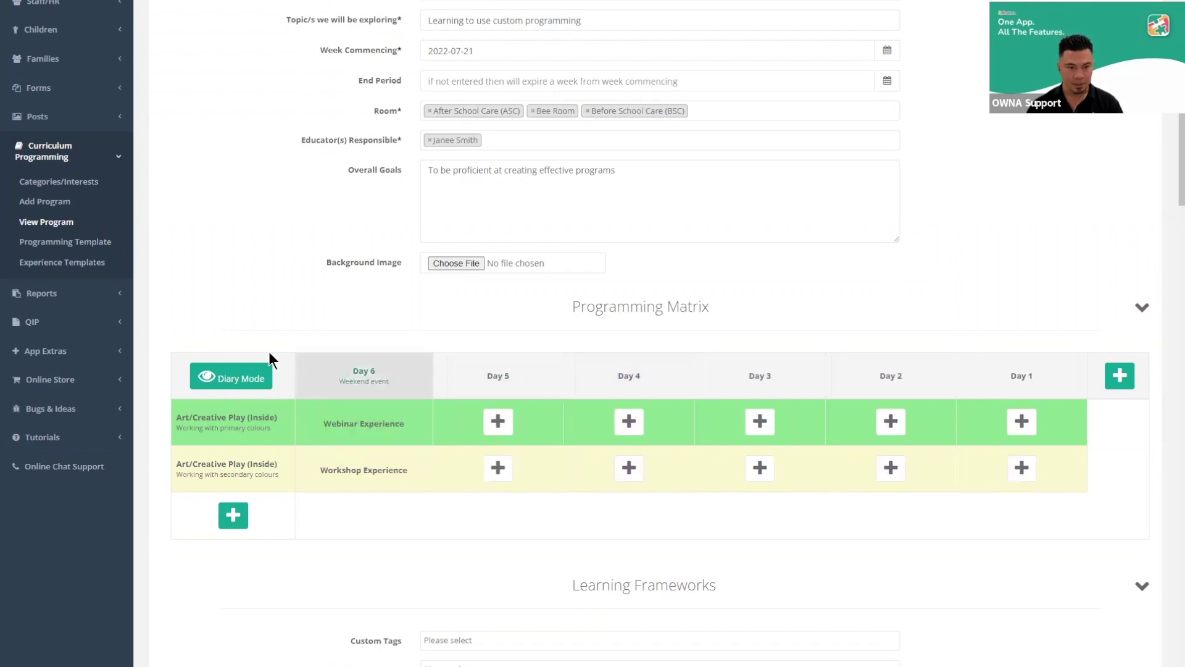
{"action": "left_click", "coordinate": [245, 382]}
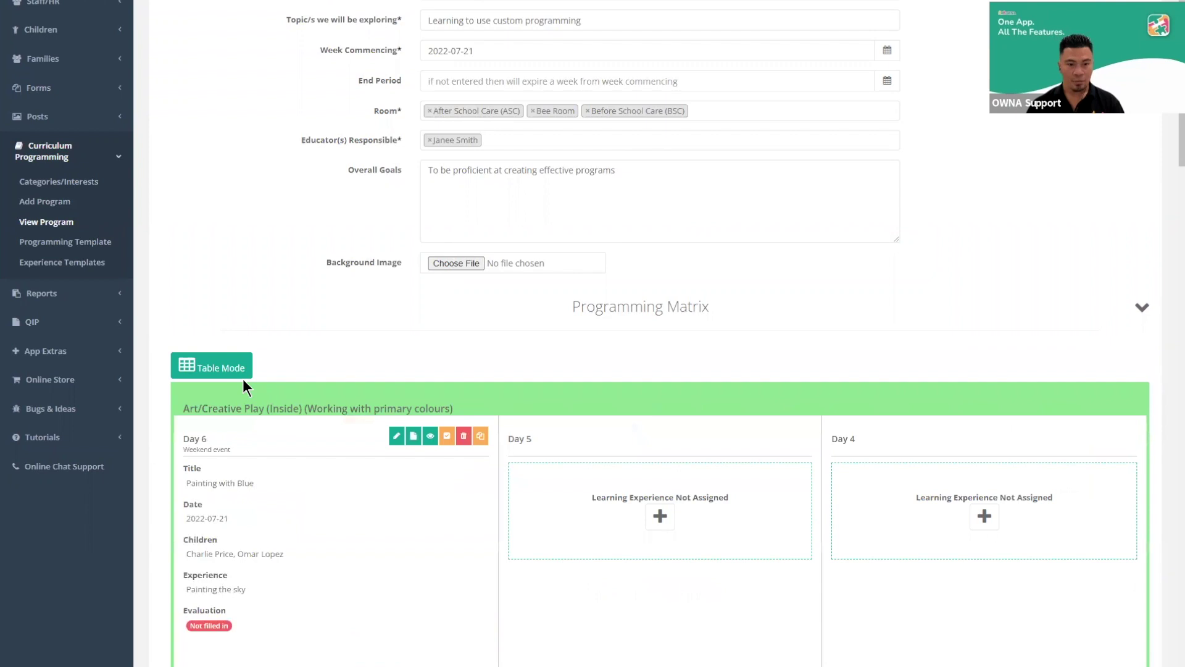
{"action": "scroll", "coordinate": [304, 361], "scroll_direction": "down", "scroll_amount": 3}
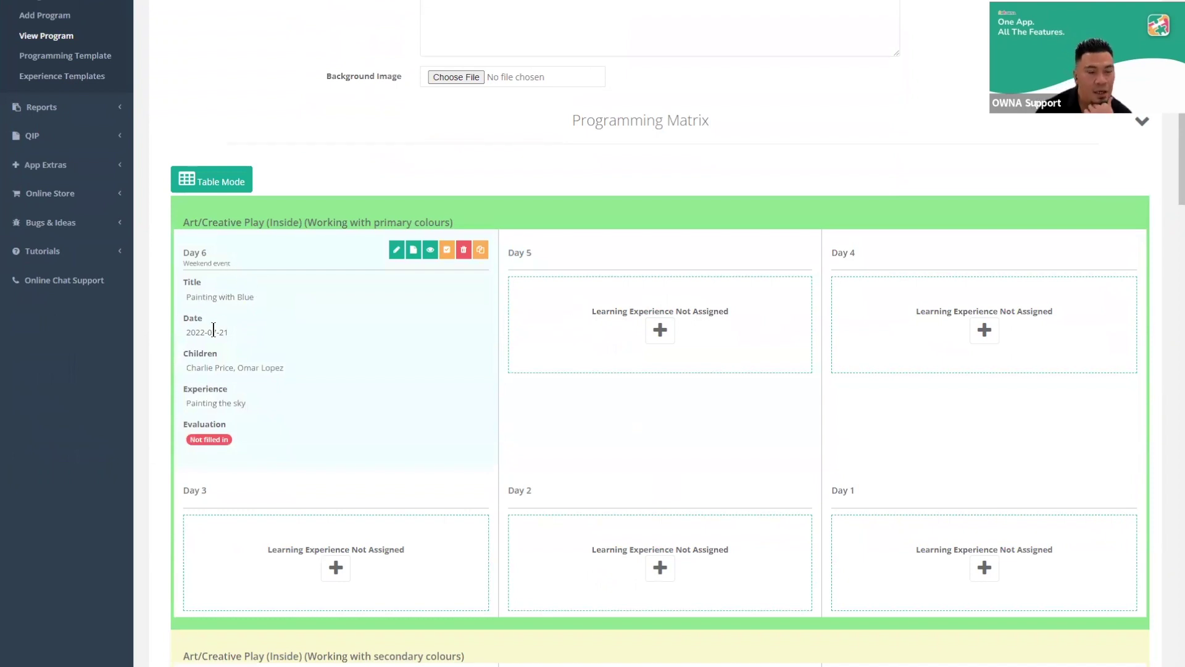
Return the matrix to Table Mode, then preview the Day 6 Webinar Experience and close the preview
{"action": "left_click", "coordinate": [226, 184]}
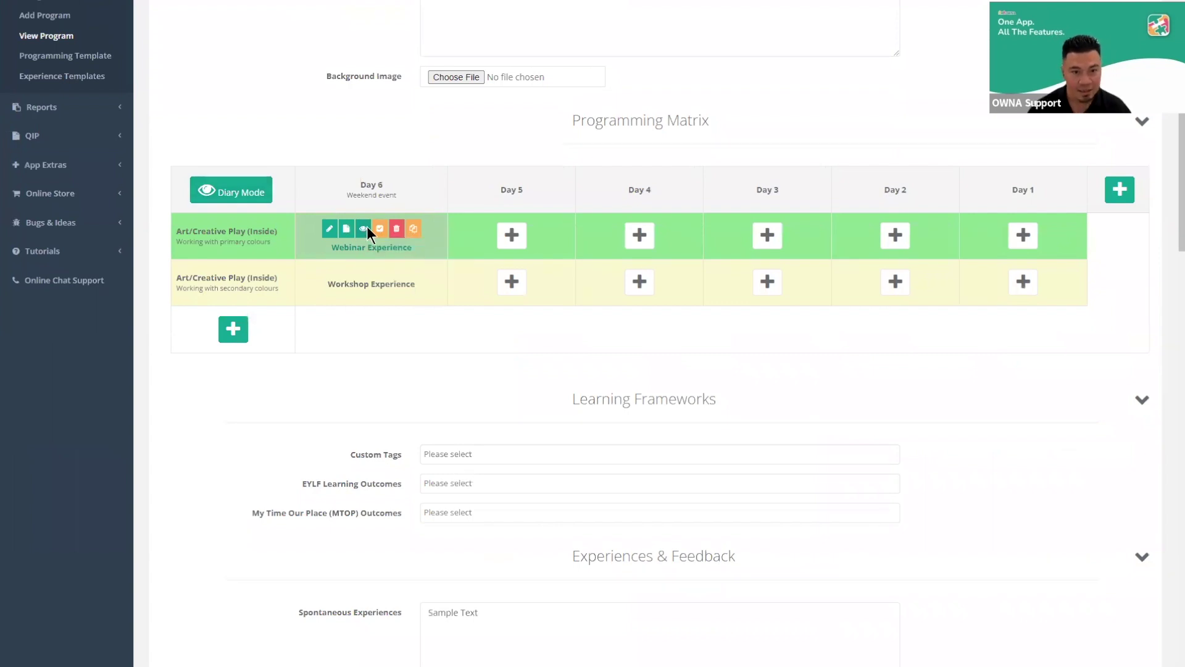
{"action": "left_click", "coordinate": [365, 229]}
{"action": "left_click", "coordinate": [1104, 662]}
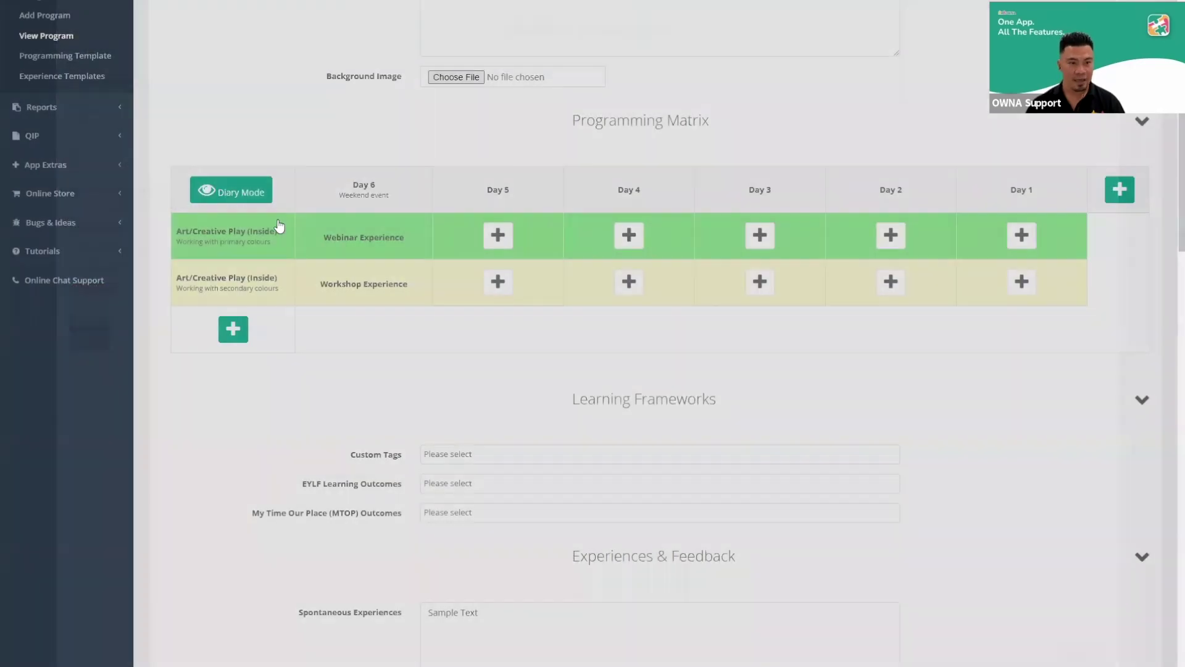
Reopen the matrix in Diary Mode and look over the assigned and unassigned days in both colour rows
{"action": "left_click", "coordinate": [238, 192]}
{"action": "scroll", "coordinate": [336, 290], "scroll_direction": "down", "scroll_amount": 5}
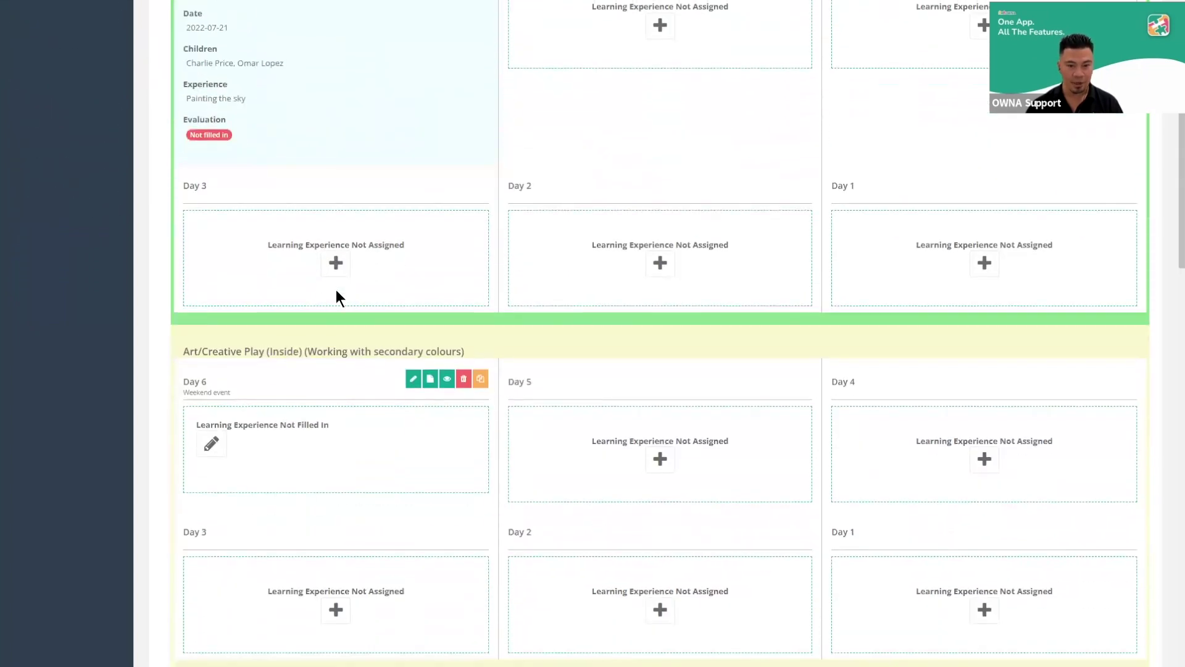
{"action": "scroll", "coordinate": [338, 223], "scroll_direction": "up", "scroll_amount": 3}
{"action": "scroll", "coordinate": [339, 221], "scroll_direction": "up", "scroll_amount": 1}
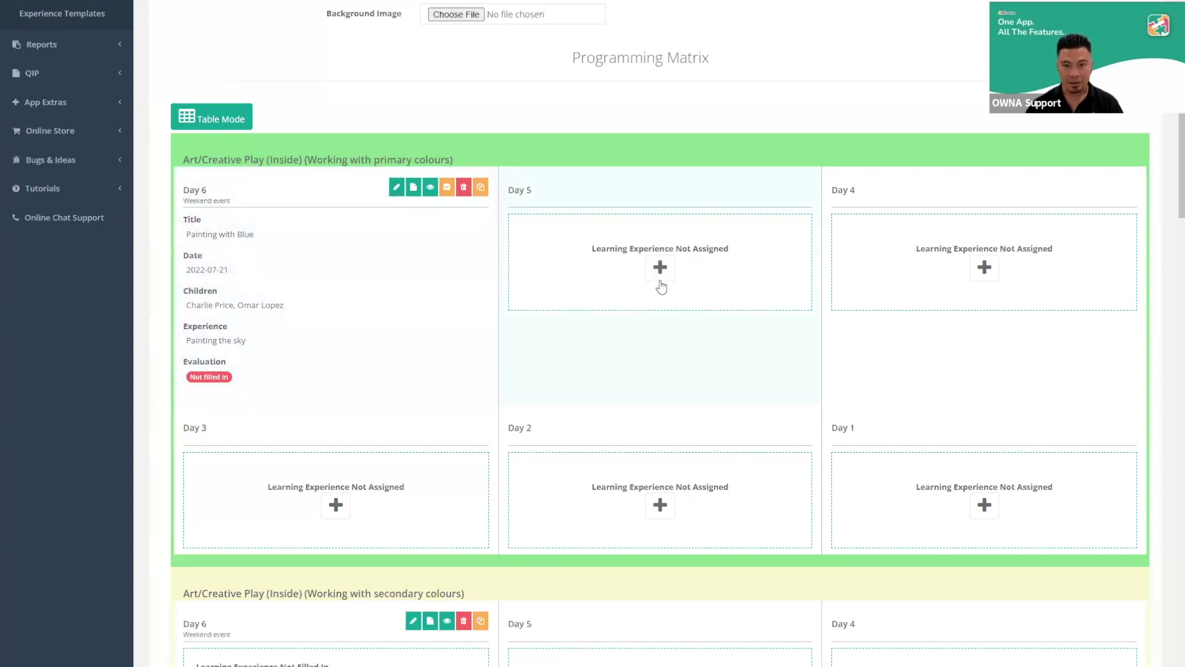
{"action": "scroll", "coordinate": [674, 420], "scroll_direction": "down", "scroll_amount": 4}
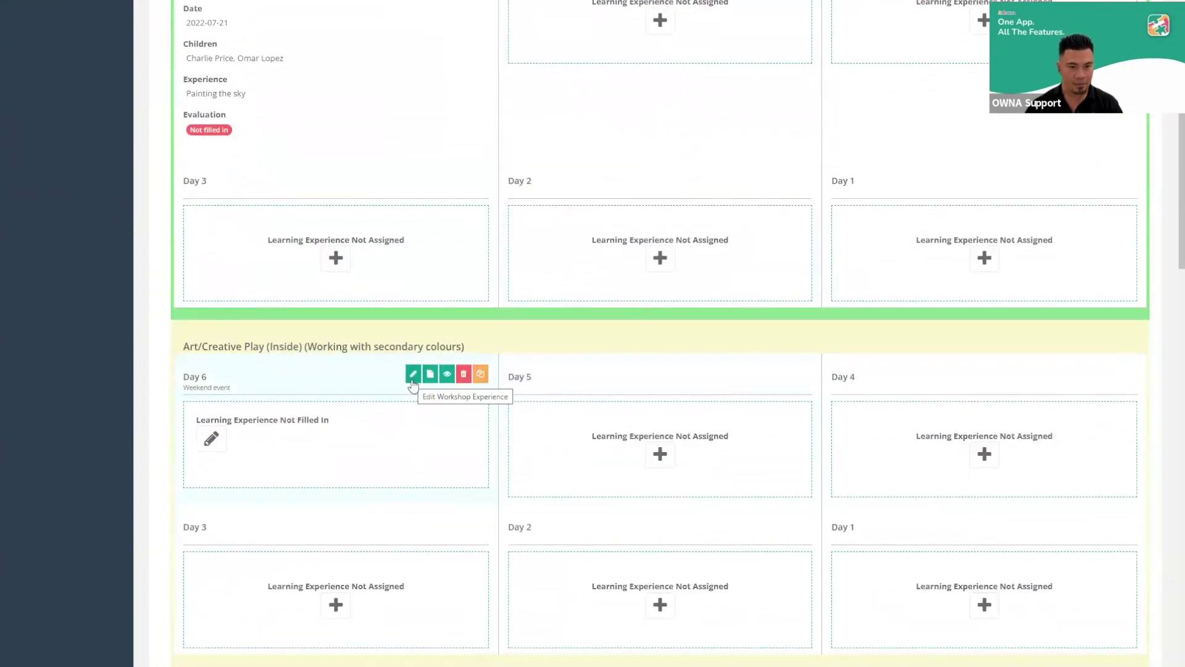
Examine the Evaluation status of the Day 6 experience in the primary colours row
{"action": "scroll", "coordinate": [326, 404], "scroll_direction": "up", "scroll_amount": 3}
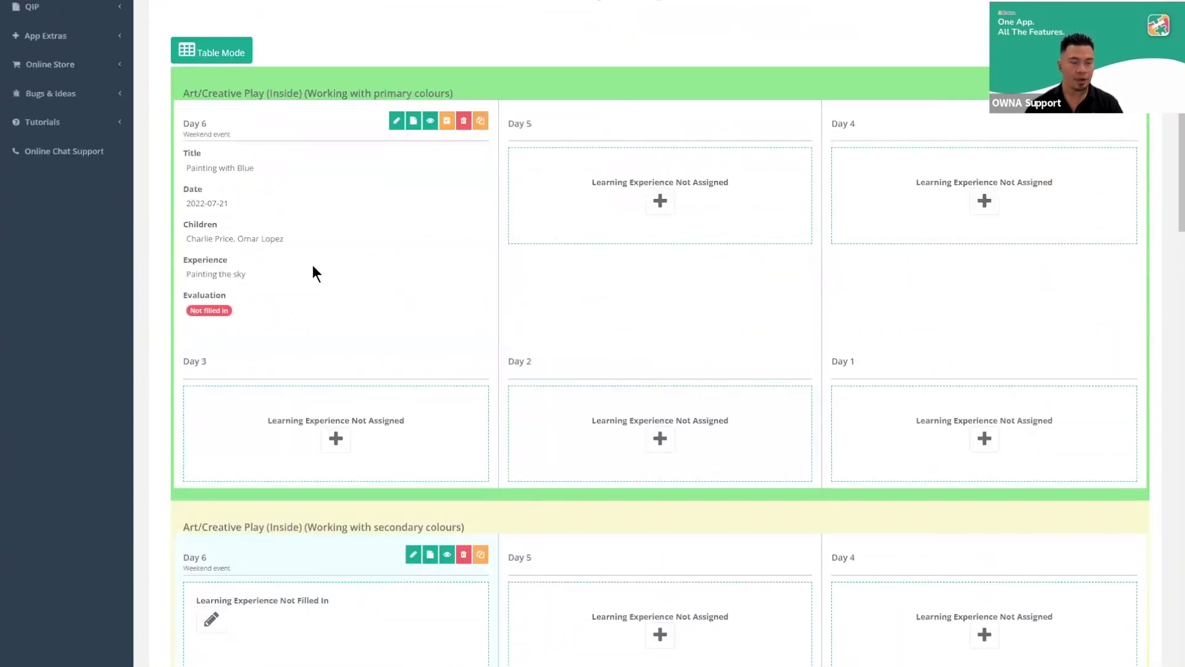
{"action": "left_click_drag", "start_coordinate": [184, 297], "coordinate": [228, 317]}
{"action": "left_click", "coordinate": [232, 316]}
{"action": "double_click", "coordinate": [217, 299]}
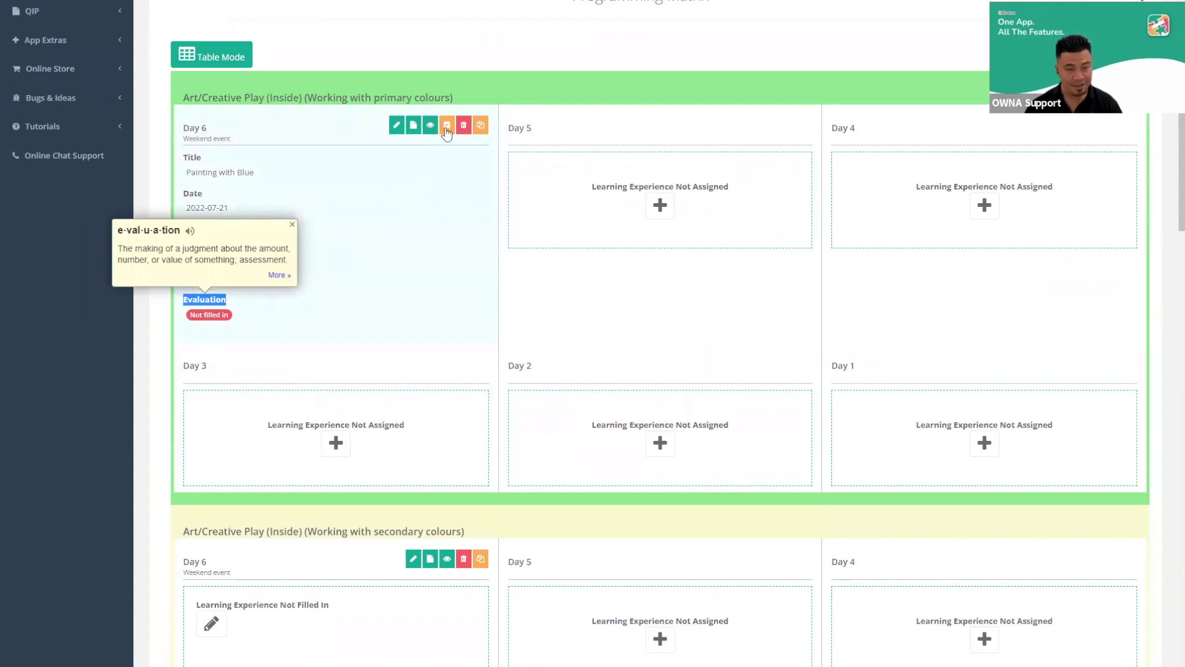
{"action": "left_click", "coordinate": [379, 279]}
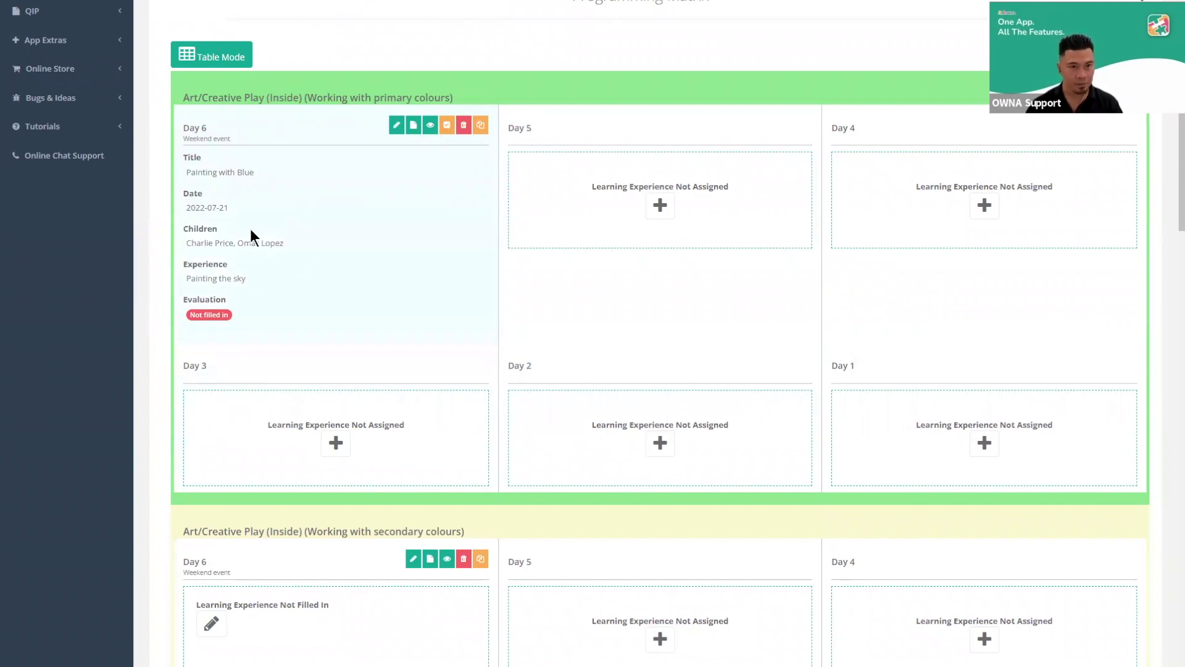
Look over the program details and the primary colours row of the programming matrix
{"action": "scroll", "coordinate": [250, 229], "scroll_direction": "up", "scroll_amount": 3}
{"action": "scroll", "coordinate": [291, 329], "scroll_direction": "down", "scroll_amount": 2}
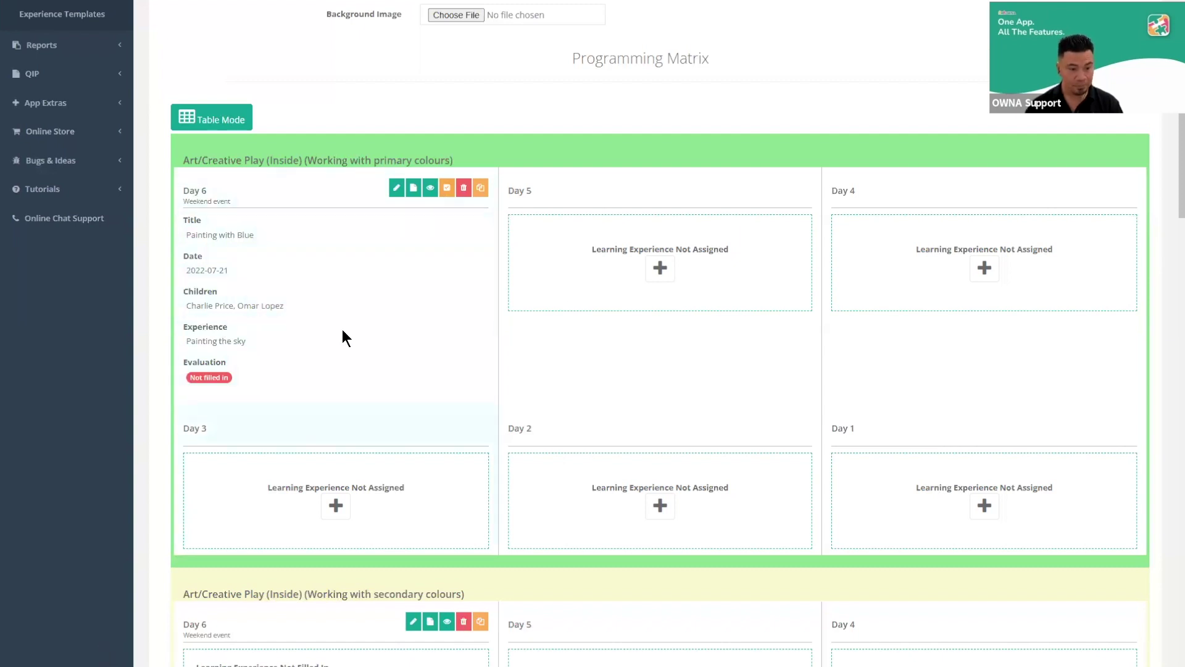
{"action": "scroll", "coordinate": [342, 332], "scroll_direction": "up", "scroll_amount": 1}
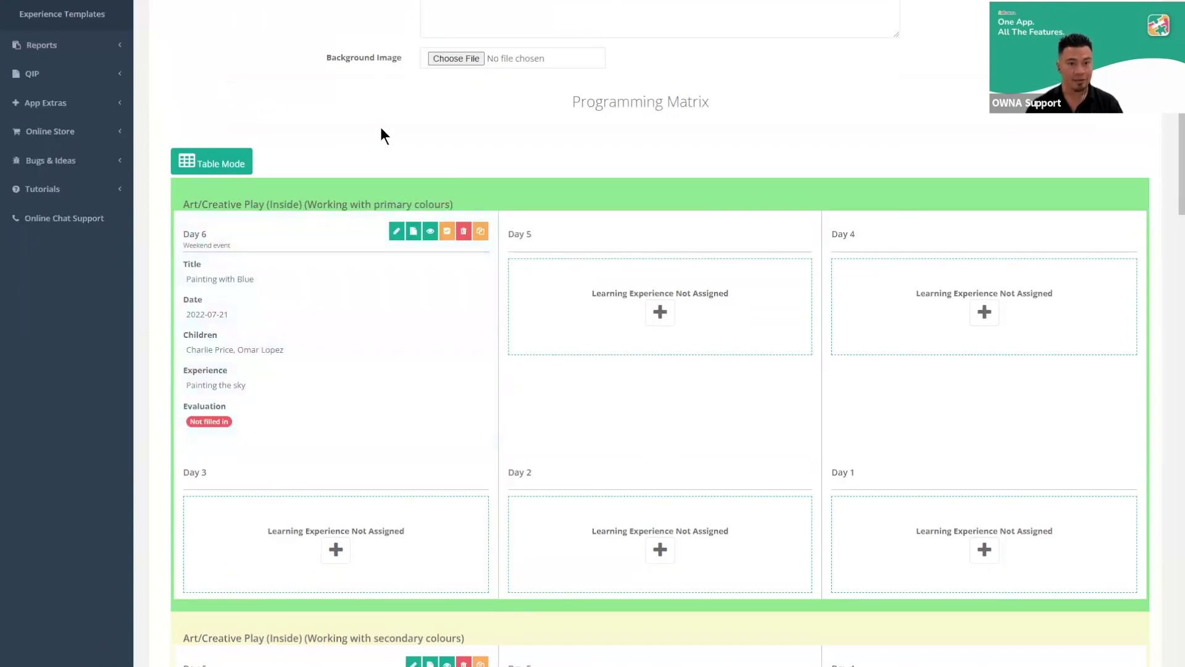
{"action": "scroll", "coordinate": [380, 127], "scroll_direction": "up", "scroll_amount": 7}
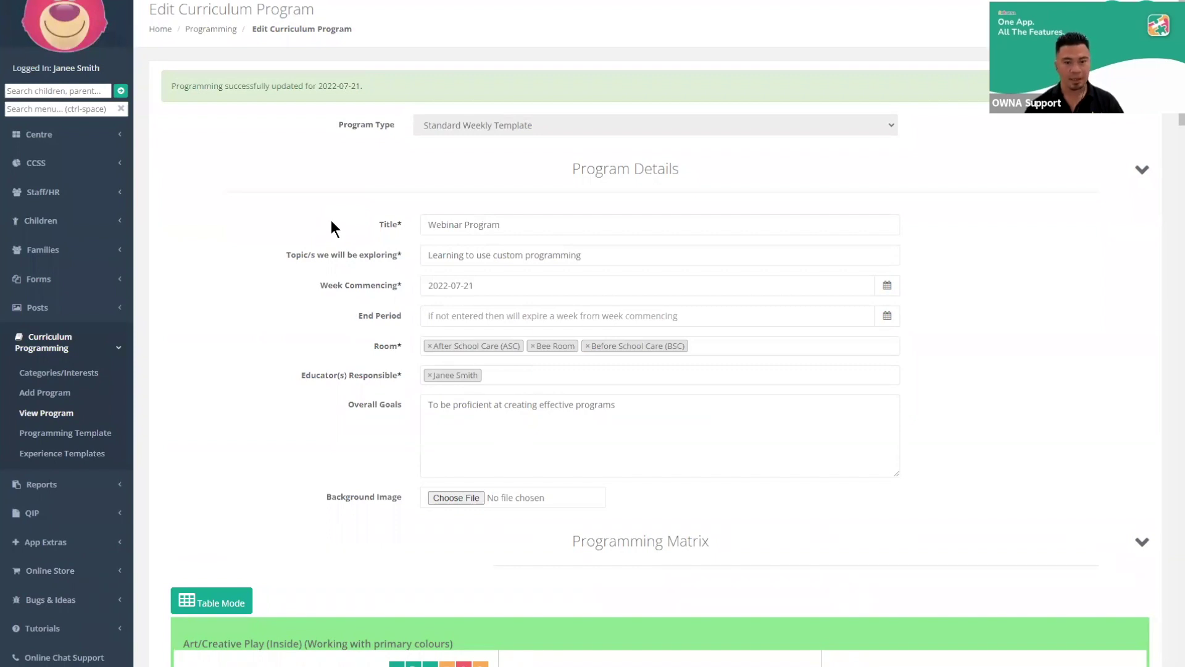
{"action": "scroll", "coordinate": [323, 240], "scroll_direction": "down", "scroll_amount": 5}
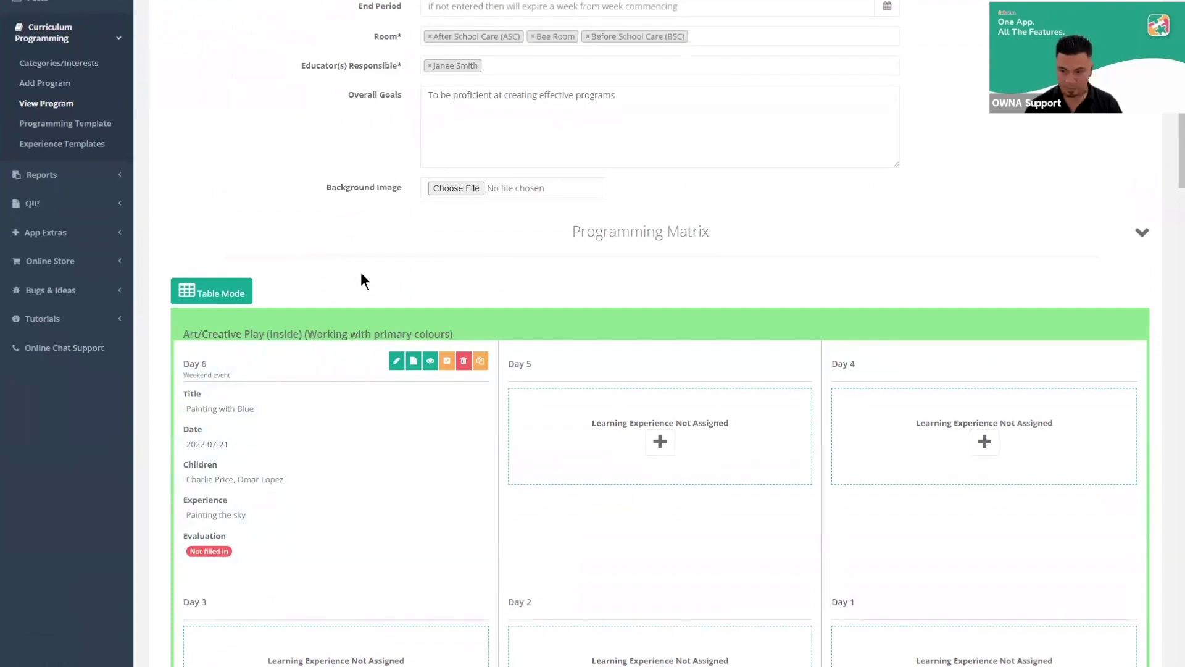
{"action": "scroll", "coordinate": [366, 290], "scroll_direction": "down", "scroll_amount": 1}
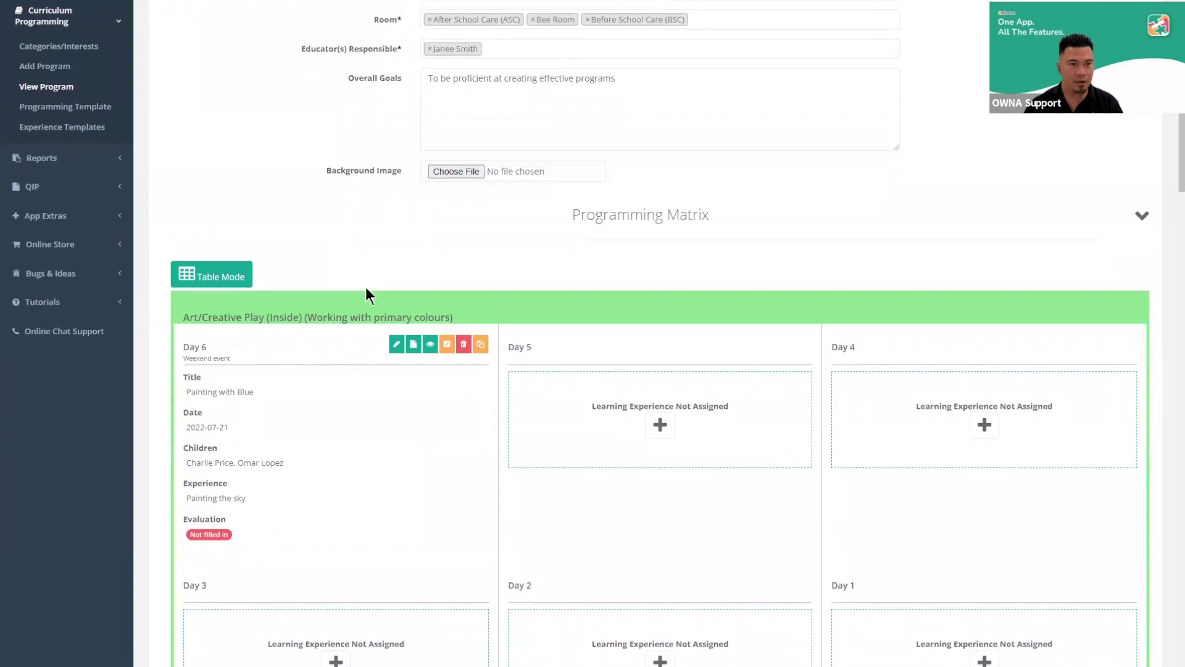
{"action": "scroll", "coordinate": [356, 305], "scroll_direction": "down", "scroll_amount": 1}
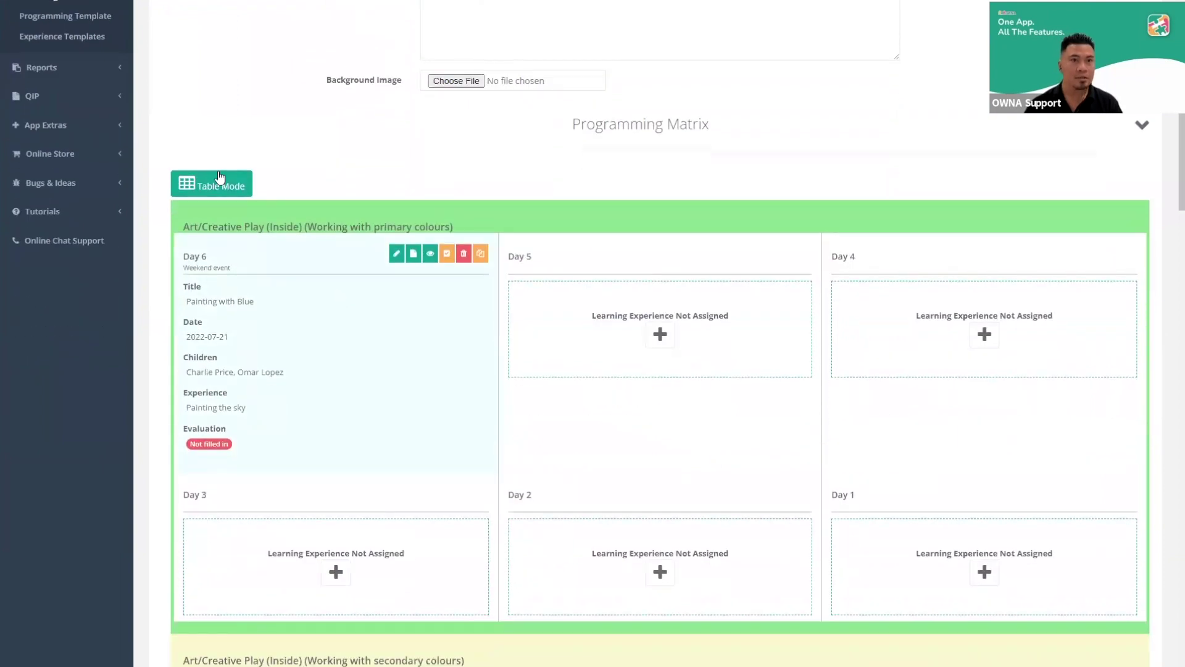
{"action": "scroll", "coordinate": [219, 177], "scroll_direction": "down", "scroll_amount": 1}
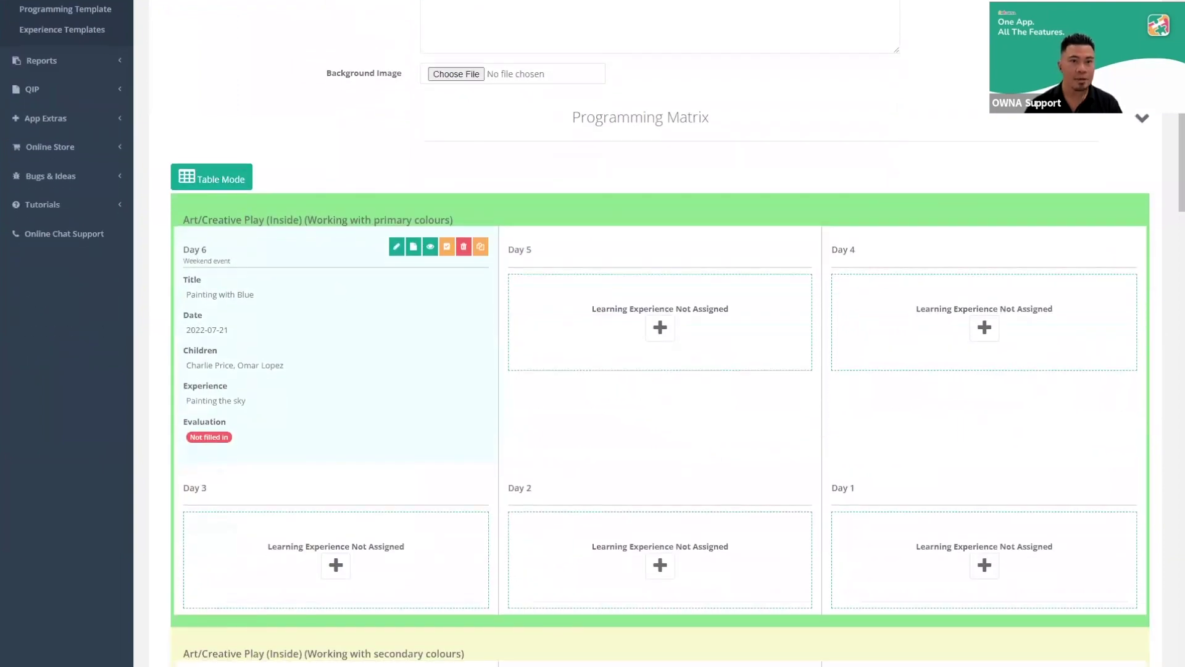
{"action": "scroll", "coordinate": [580, 334], "scroll_direction": "up", "scroll_amount": 1}
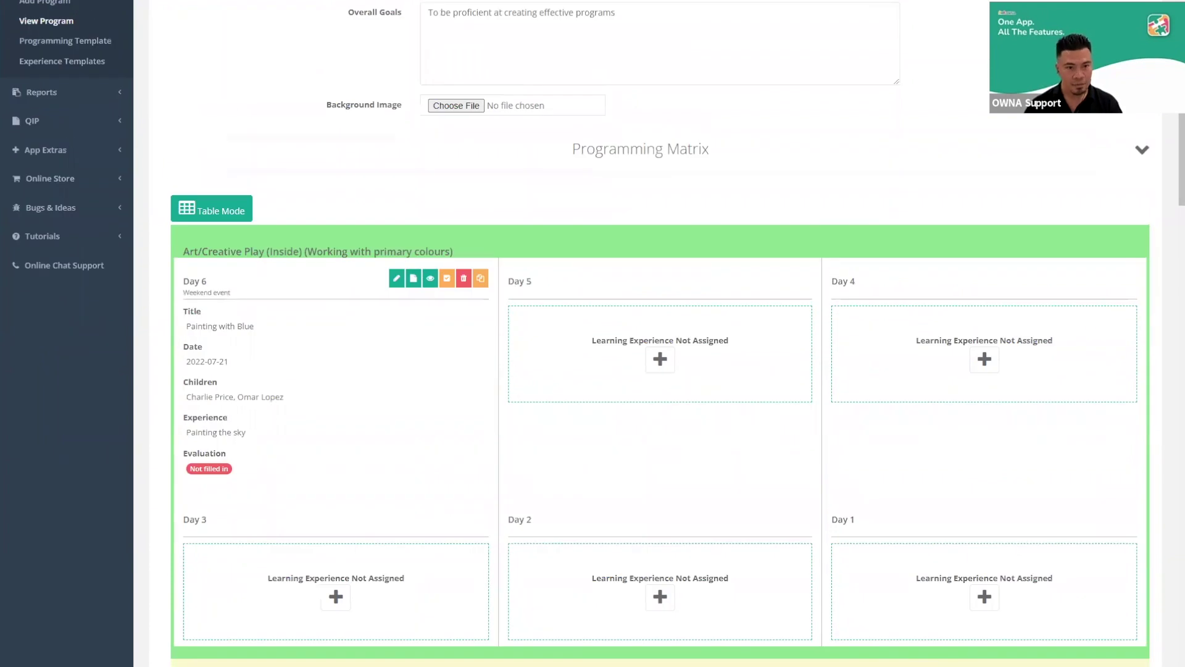
View the Webinar Program's summary and stats page, then return to its programming matrix on the edit page
{"action": "scroll", "coordinate": [298, 105], "scroll_direction": "up", "scroll_amount": 4}
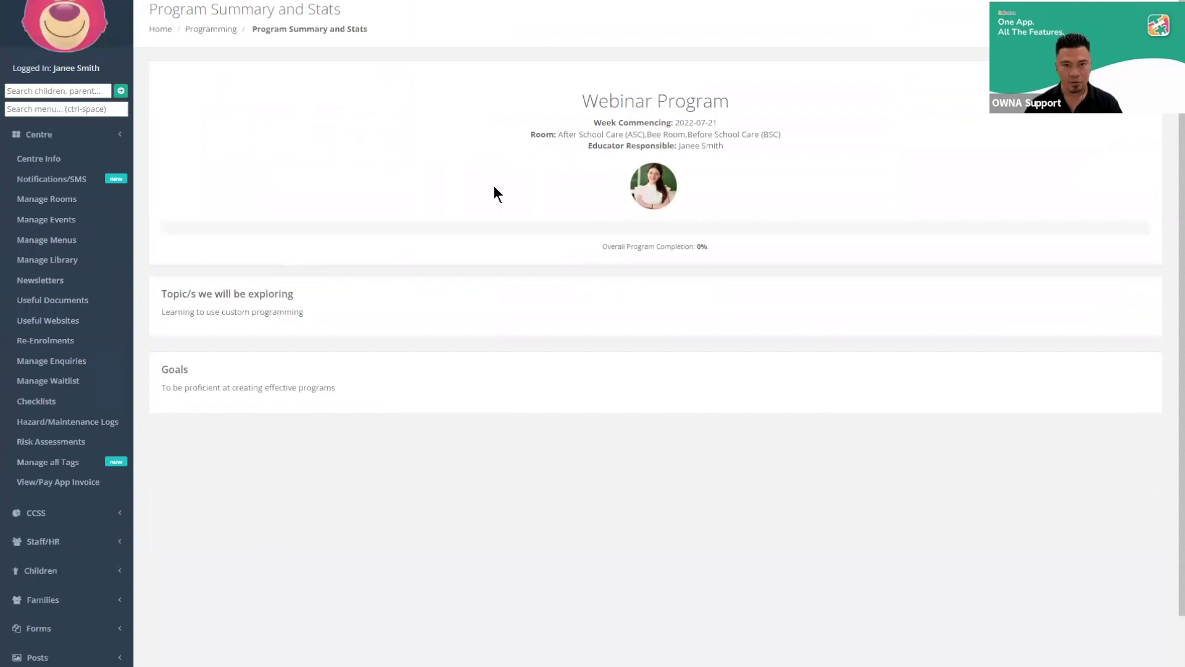
{"action": "scroll", "coordinate": [596, 502], "scroll_direction": "down", "scroll_amount": 4}
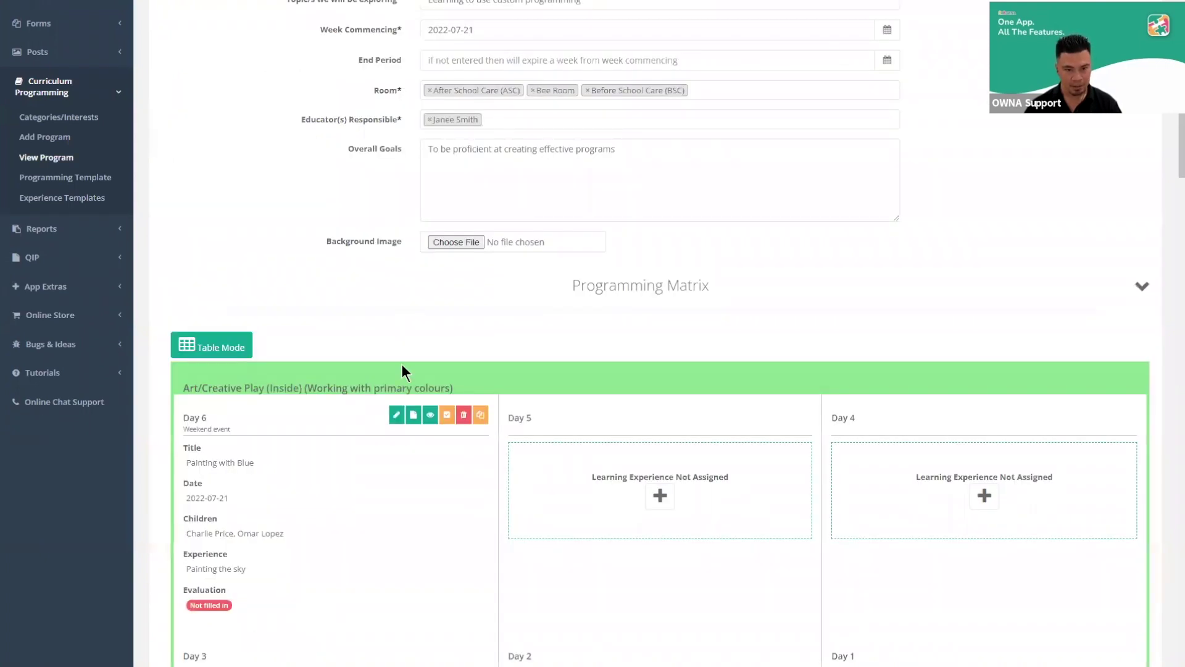
{"action": "scroll", "coordinate": [413, 343], "scroll_direction": "down", "scroll_amount": 4}
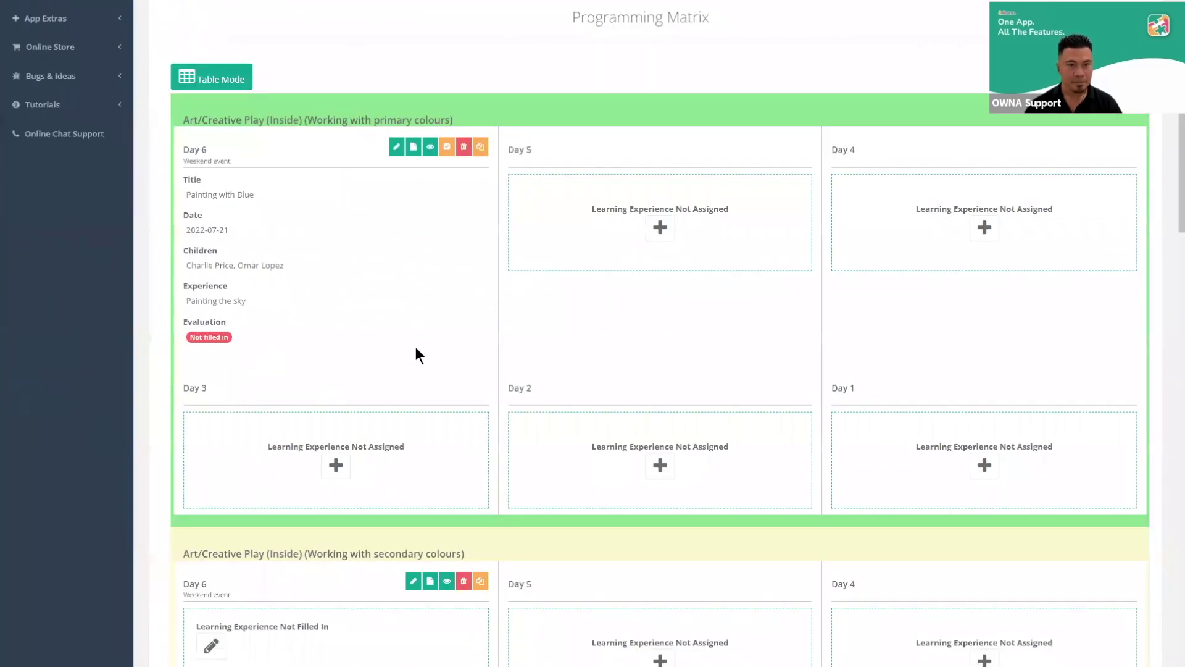
Open the Day 6 learning experience under secondary colours, title it "Painting with Green" and set its date to 2022-07-21
{"action": "scroll", "coordinate": [424, 330], "scroll_direction": "down", "scroll_amount": 3}
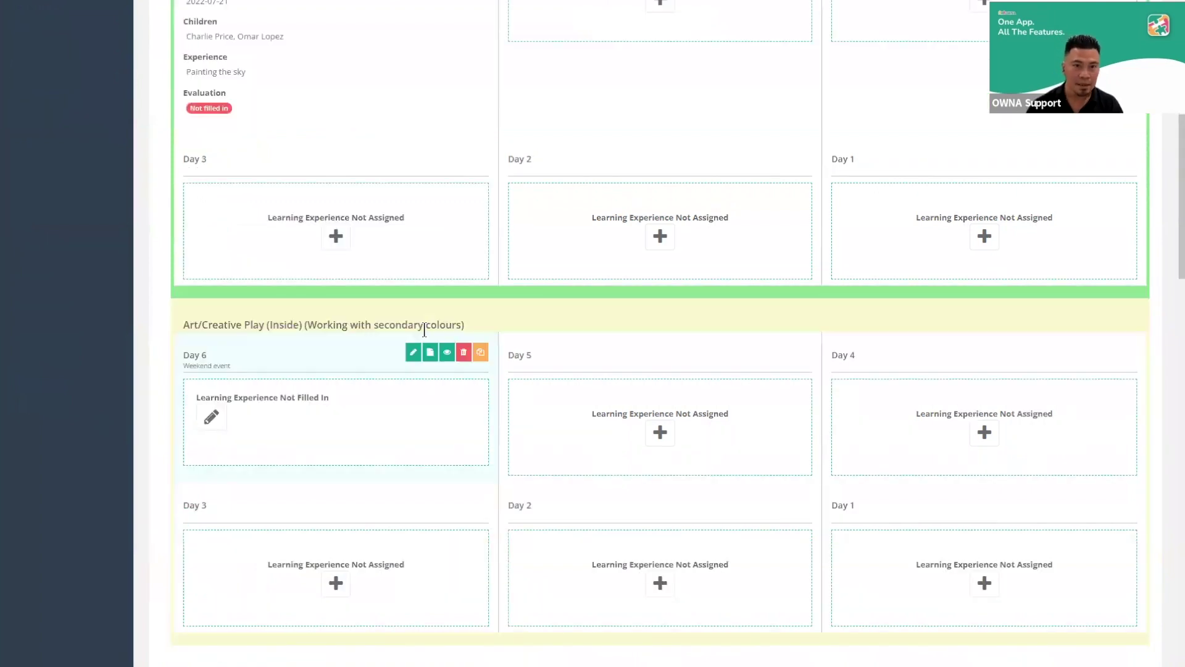
{"action": "left_click", "coordinate": [424, 330]}
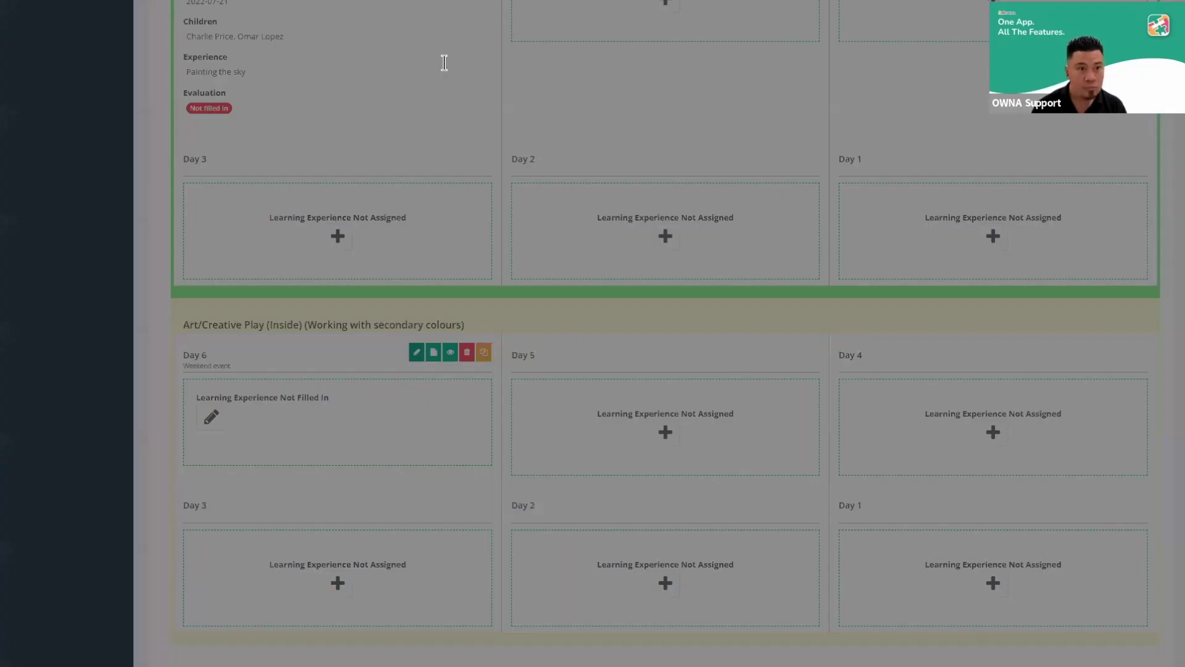
{"action": "type", "text": "Painting"}
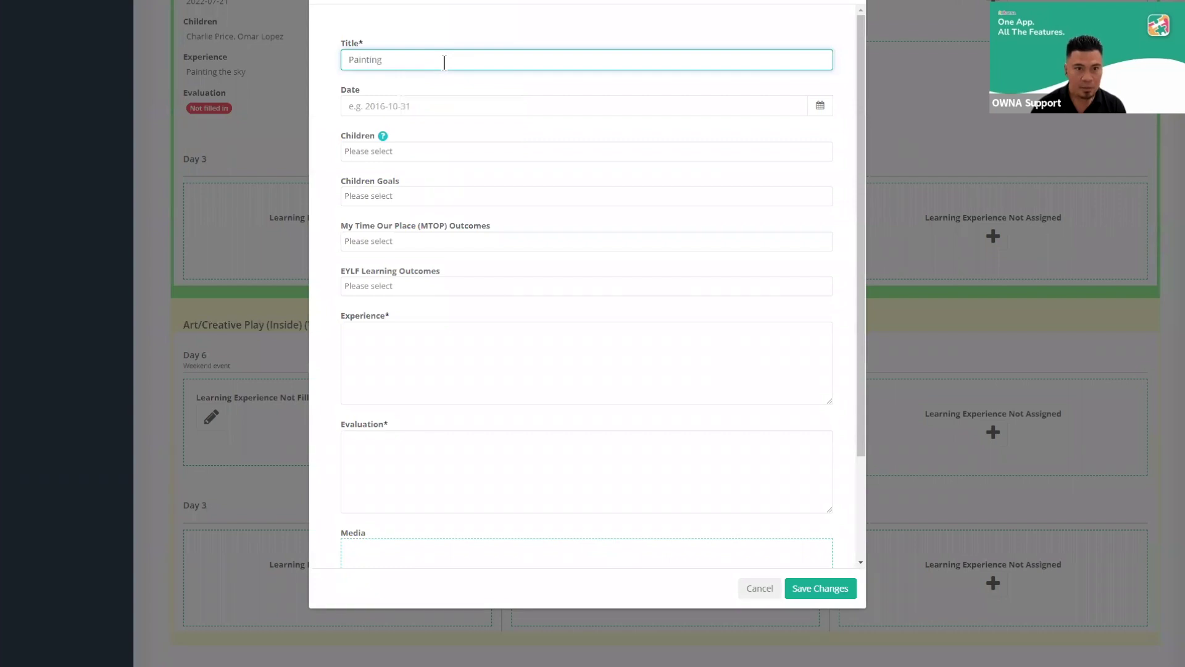
{"action": "type", "text": " with Green"}
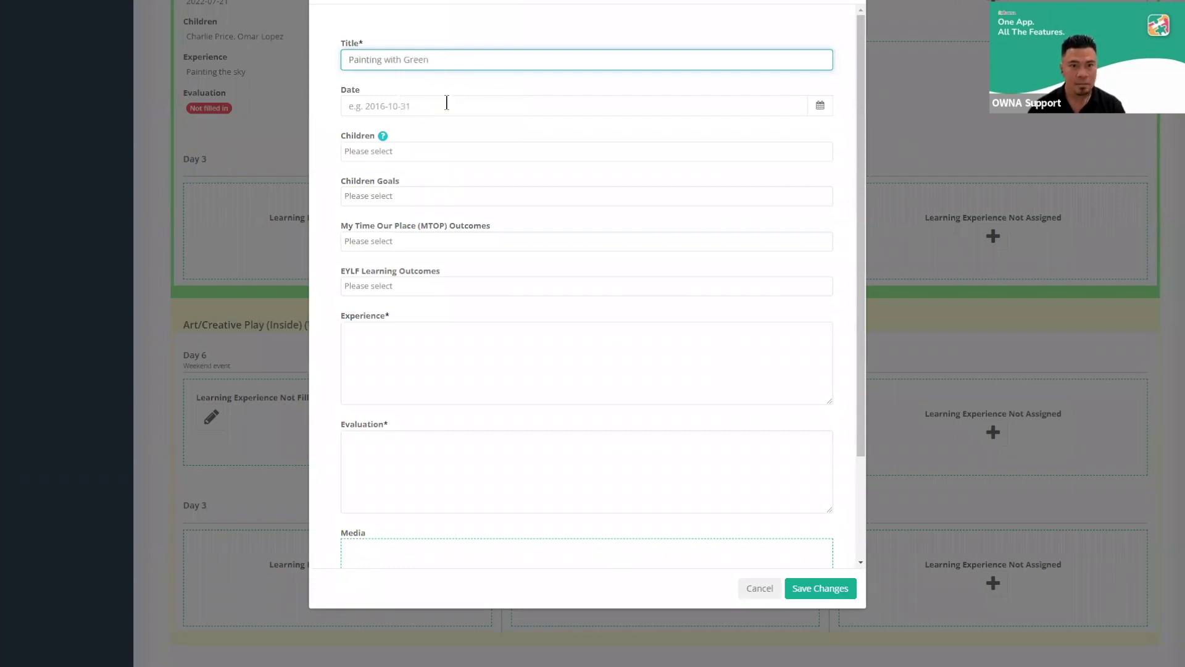
{"action": "key", "text": "Tab"}
{"action": "left_click", "coordinate": [430, 224]}
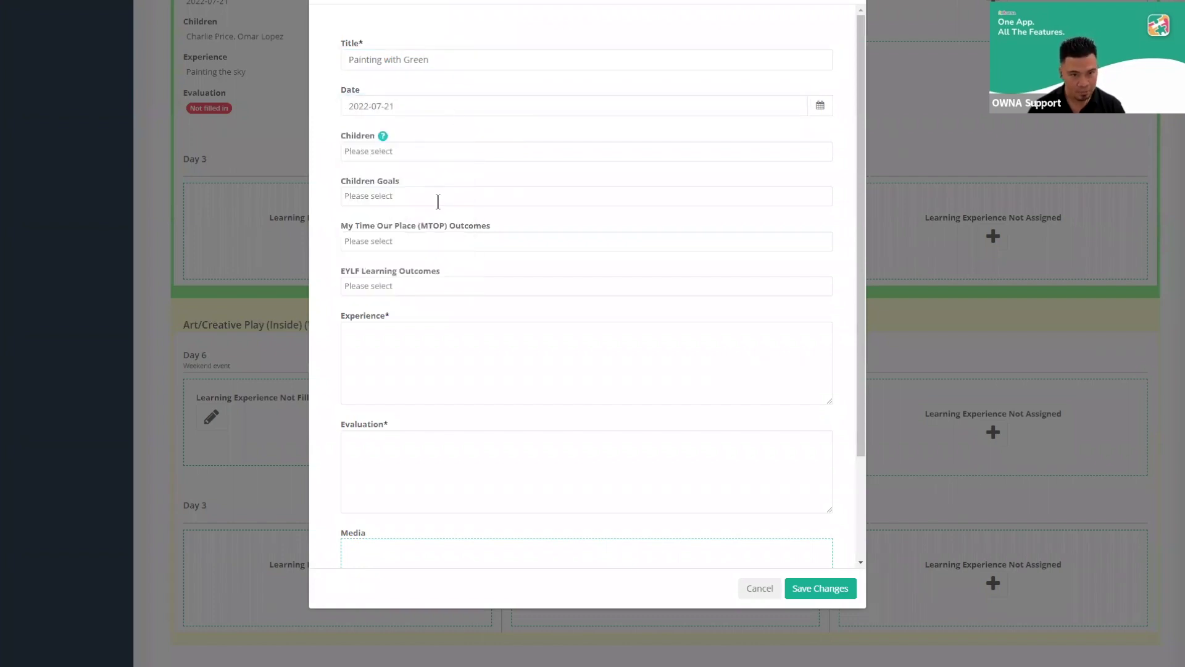
Add EYLF learning outcome 1.4 to the experience and enter "Painting green grass" as its Experience text
{"action": "left_click", "coordinate": [471, 282]}
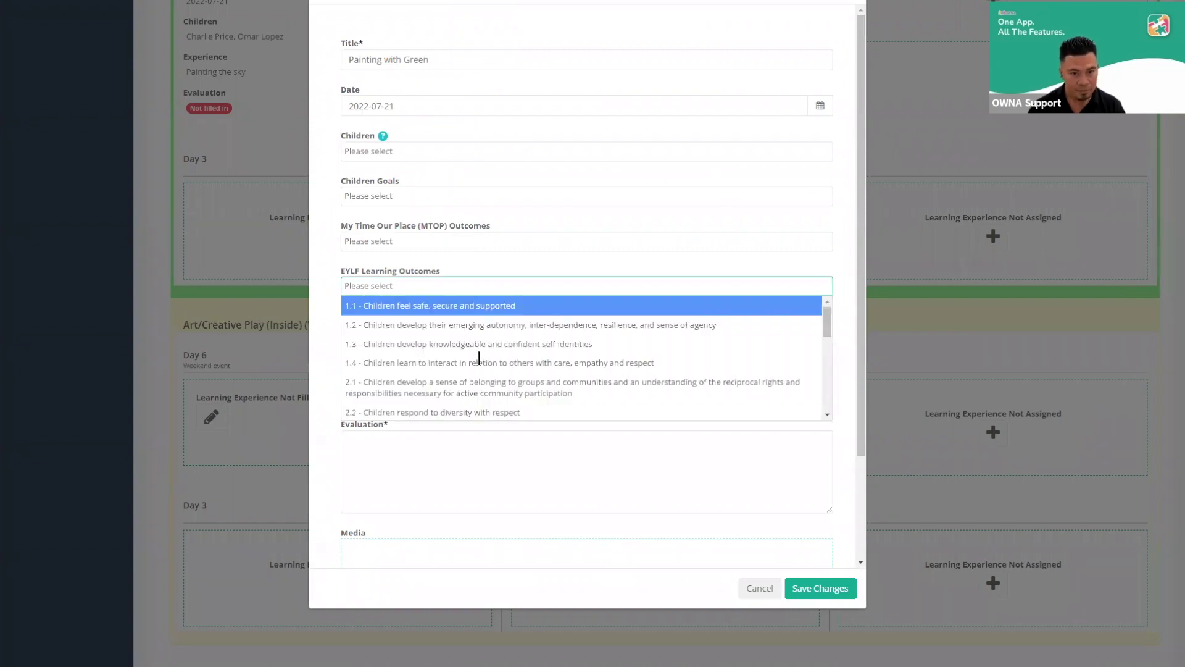
{"action": "left_click", "coordinate": [479, 363]}
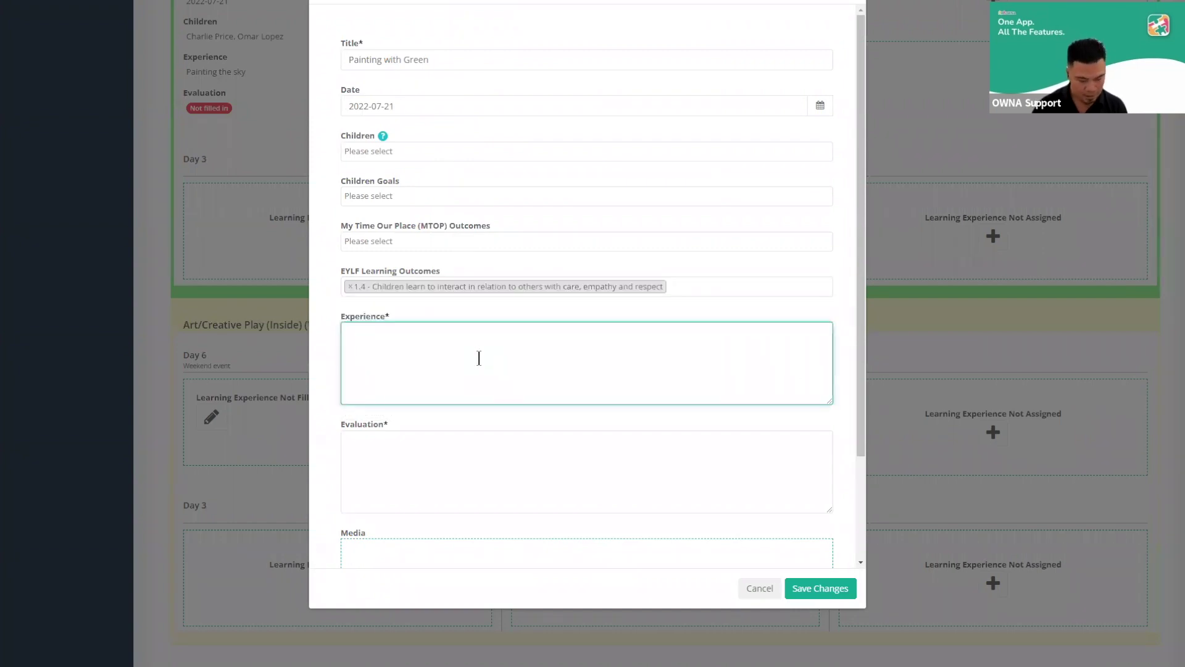
{"action": "type", "text": "Painting the"}
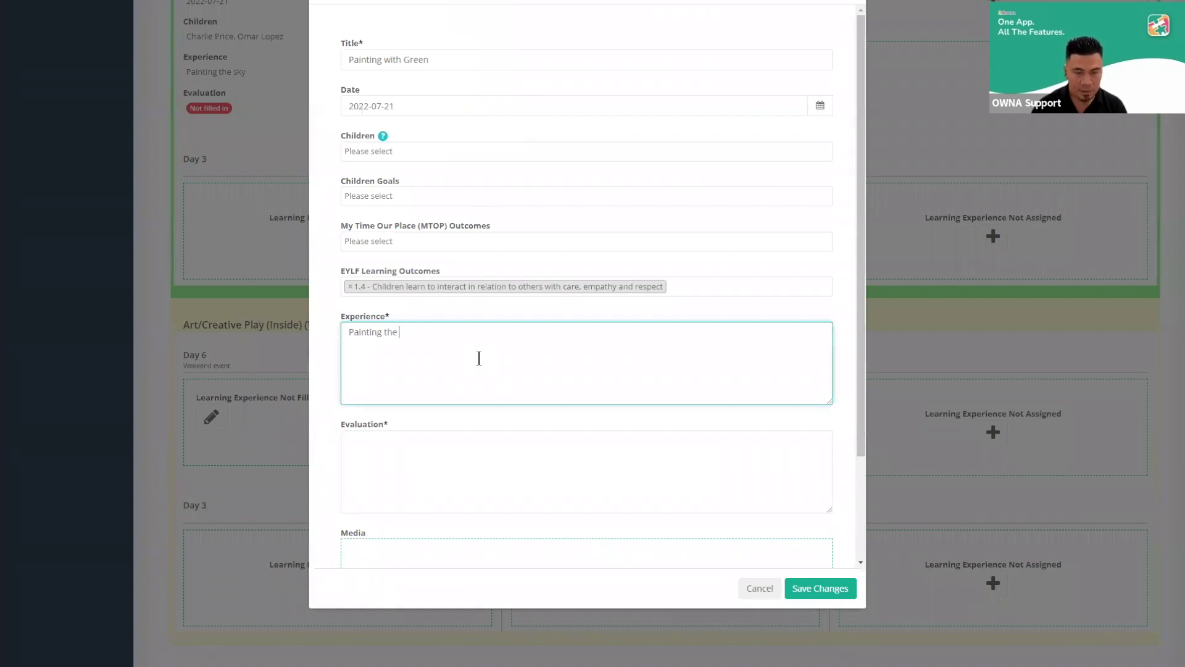
{"action": "key", "text": "BackSpace"}
{"action": "key", "text": "BackSpace"}
{"action": "key", "text": "BackSpace"}
{"action": "type", "text": "gr"}
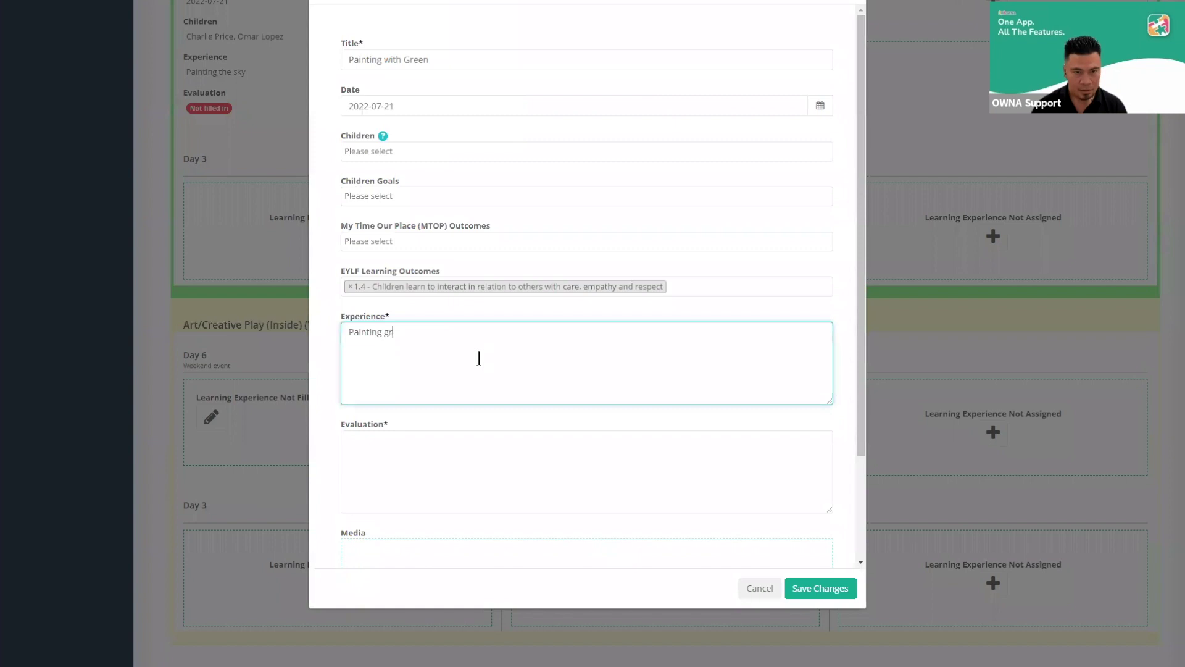
{"action": "type", "text": "een grass"}
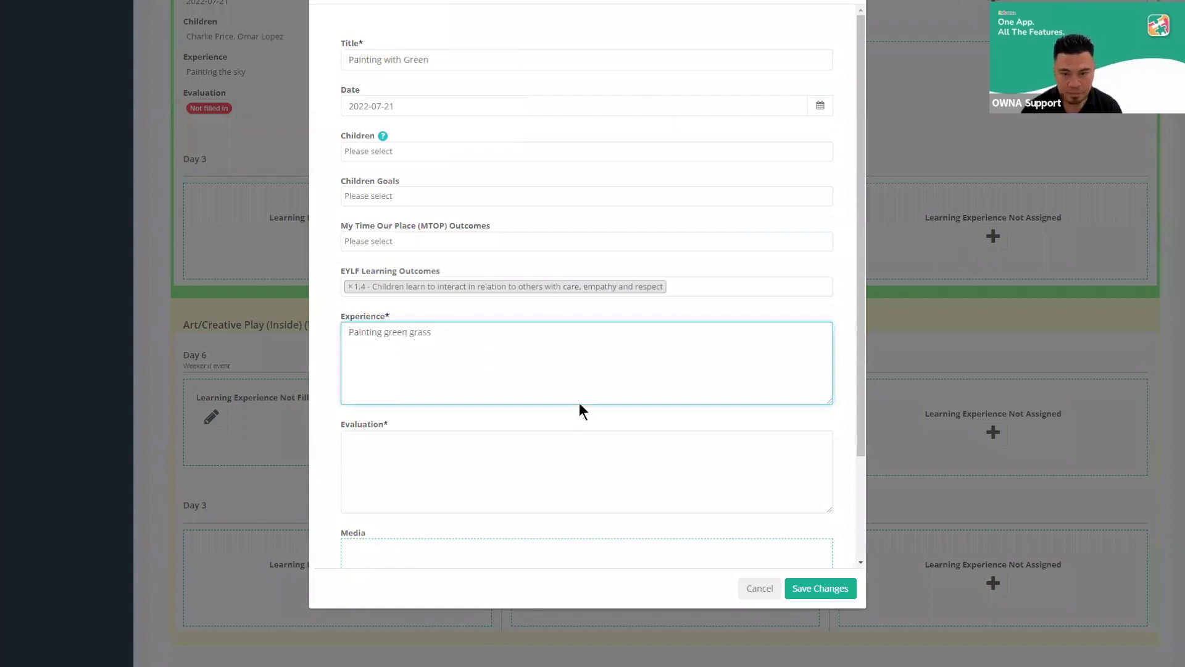
Upload the bg-rainbow image from Downloads as the experience's media
{"action": "scroll", "coordinate": [579, 398], "scroll_direction": "down", "scroll_amount": 2}
{"action": "left_click", "coordinate": [589, 449]}
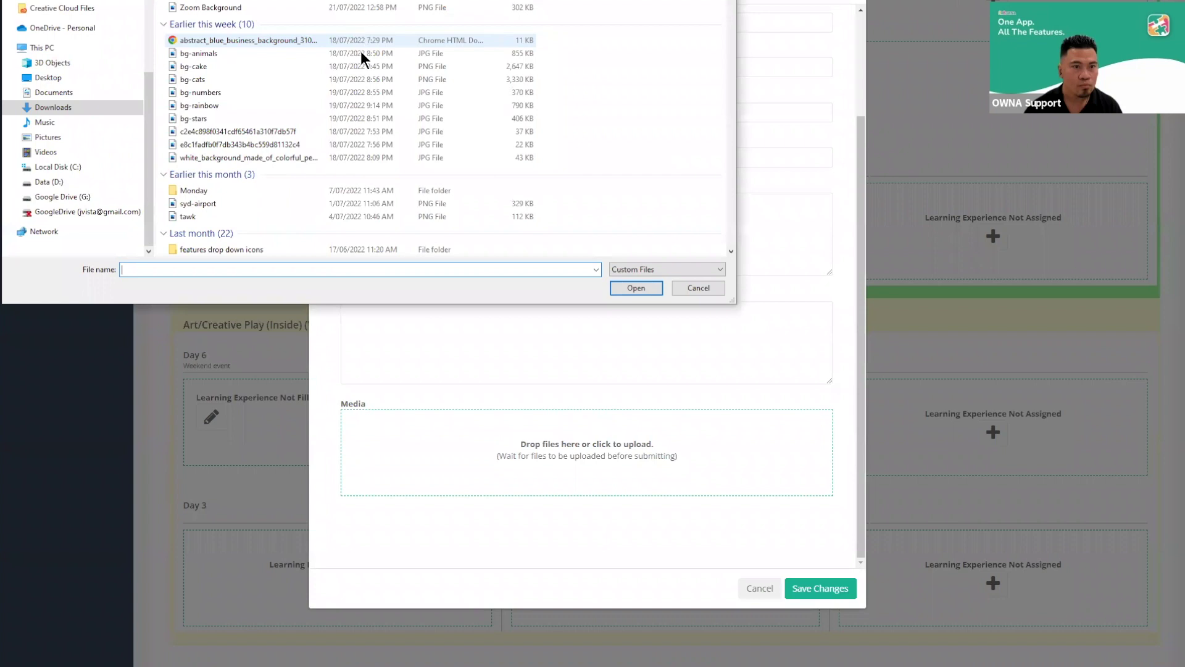
{"action": "left_click", "coordinate": [298, 110]}
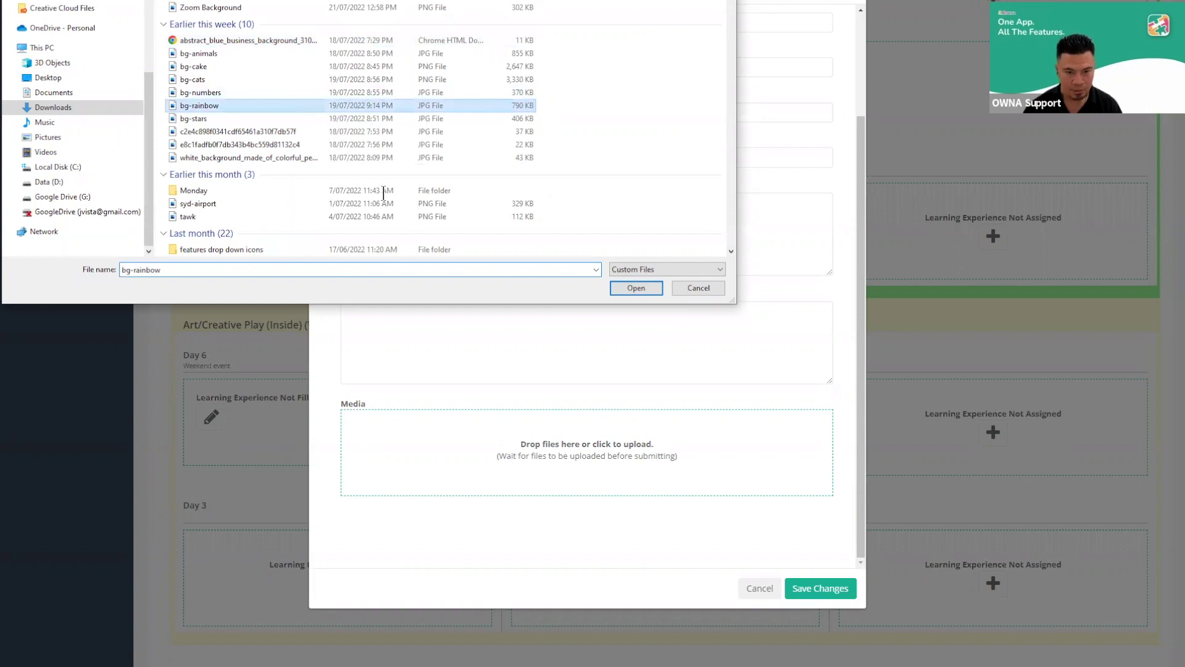
{"action": "key", "text": "Return"}
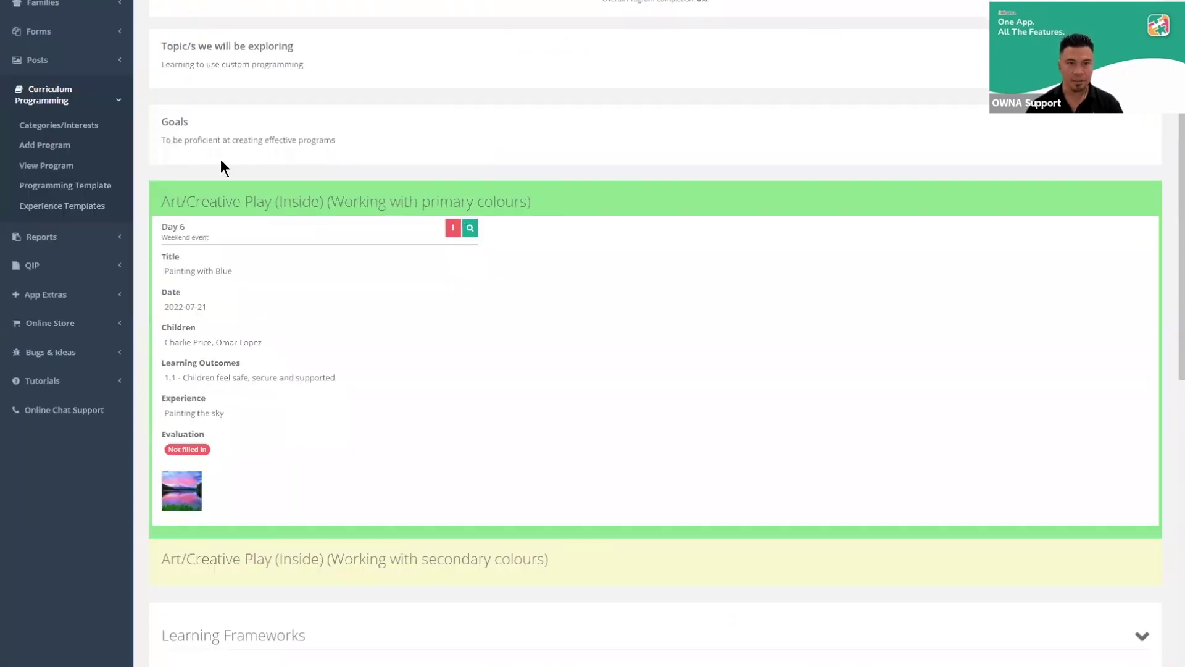
Copy the Day 6 Webinar Experience in the primary colours row and paste it into Day 5 of the same row
{"action": "scroll", "coordinate": [521, 211], "scroll_direction": "down", "scroll_amount": 4}
{"action": "scroll", "coordinate": [426, 166], "scroll_direction": "up", "scroll_amount": 5}
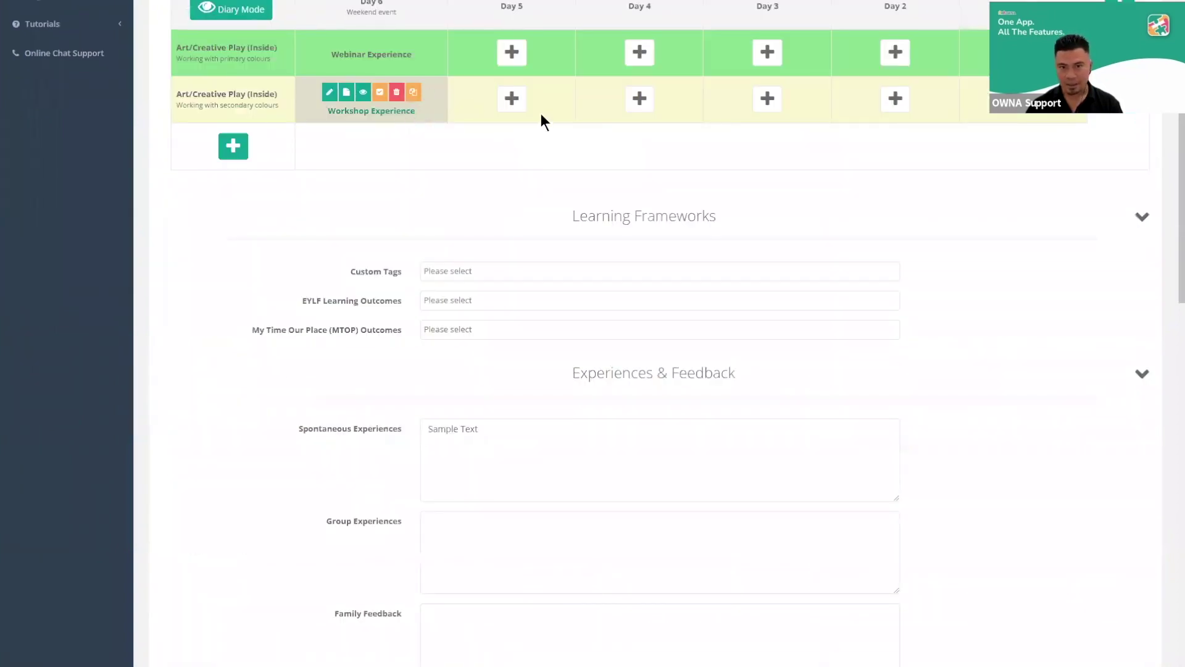
{"action": "scroll", "coordinate": [676, 119], "scroll_direction": "up", "scroll_amount": 1}
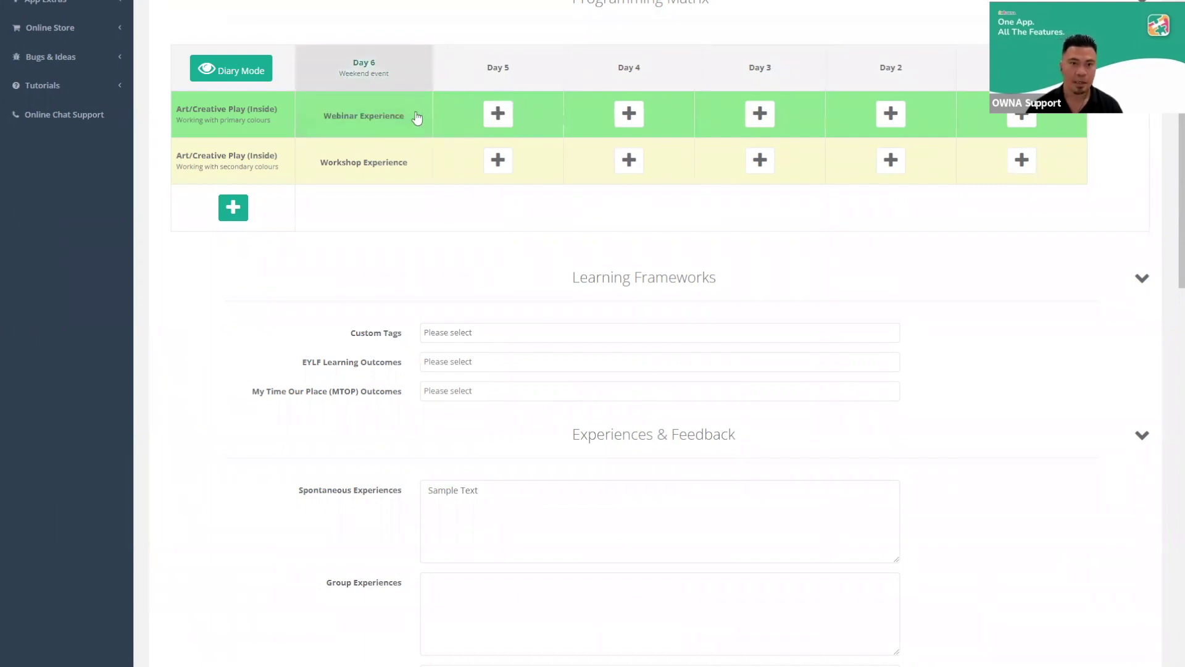
{"action": "left_click", "coordinate": [415, 110]}
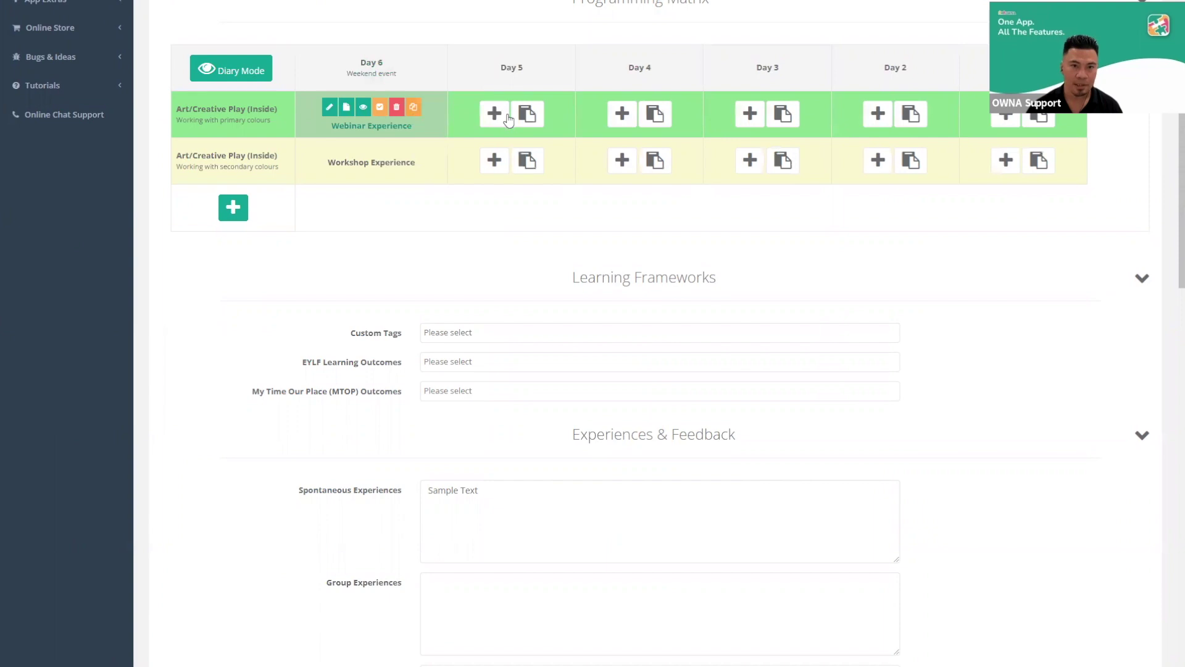
{"action": "left_click", "coordinate": [525, 114]}
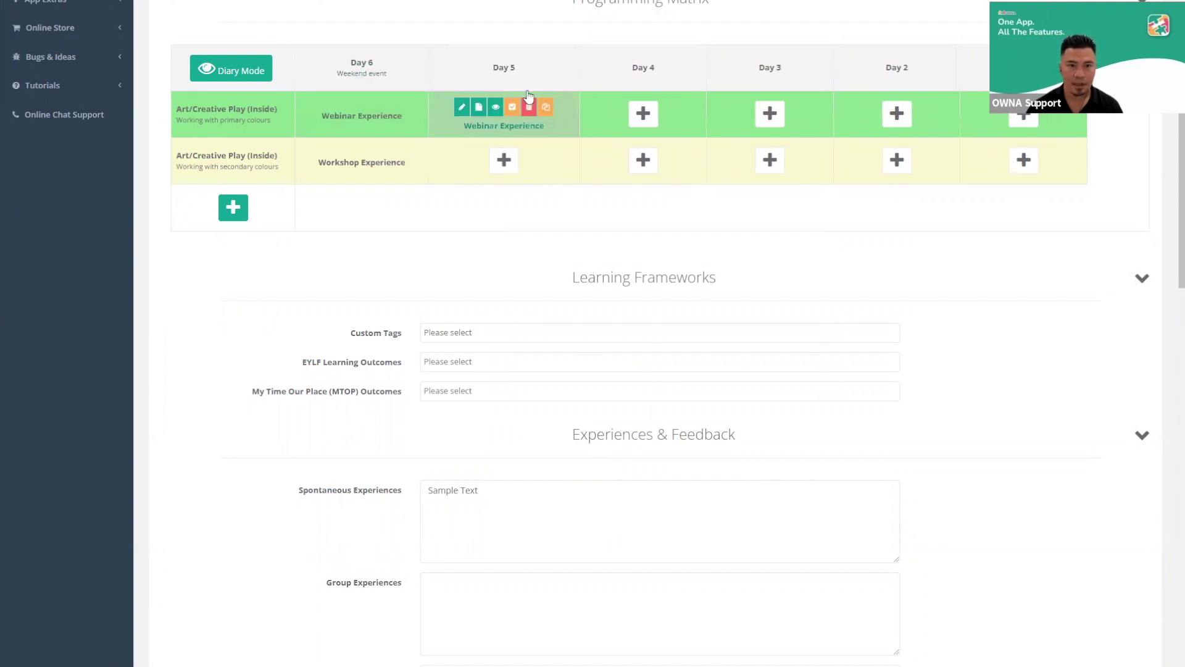
{"action": "mouse_move", "coordinate": [500, 106]}
{"action": "mouse_move", "coordinate": [432, 111]}
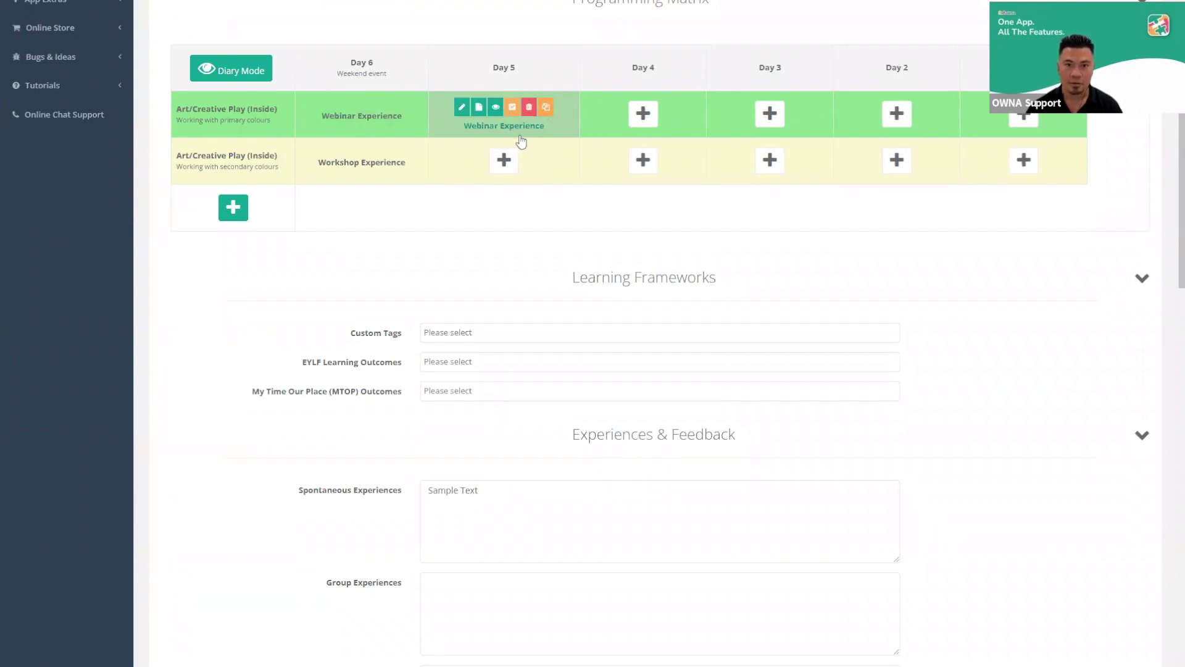
Add a learning experience to Day 4 of the primary colours row using the Webinar Experience template
{"action": "left_click", "coordinate": [626, 151]}
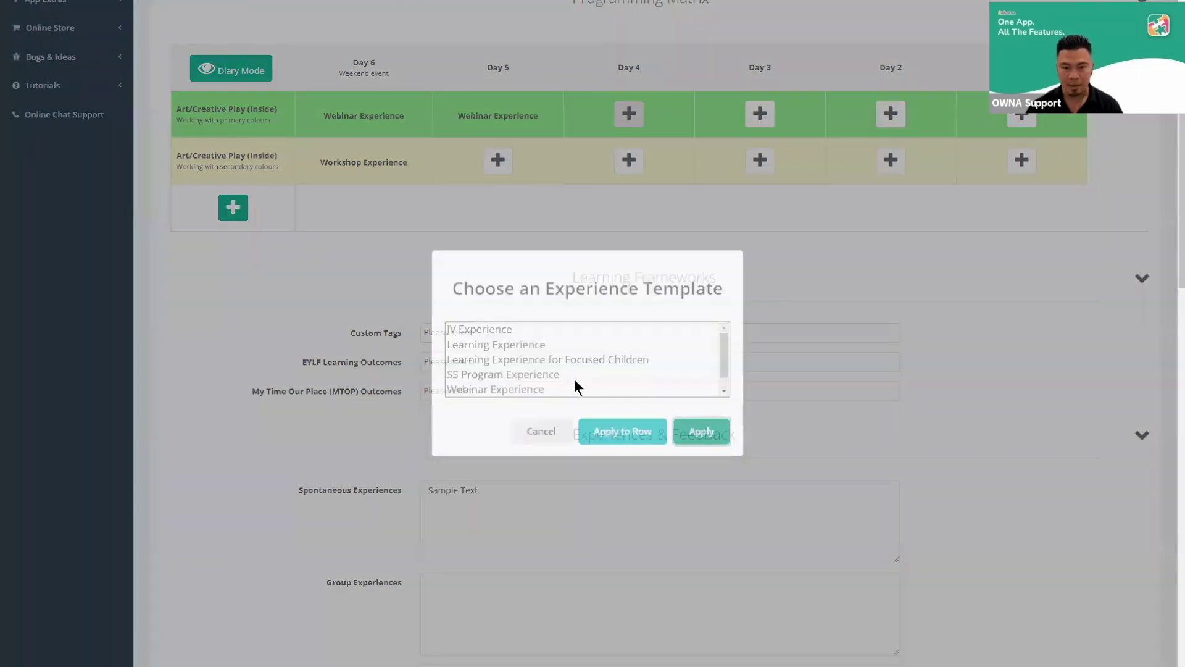
{"action": "scroll", "coordinate": [571, 342], "scroll_direction": "down", "scroll_amount": 1}
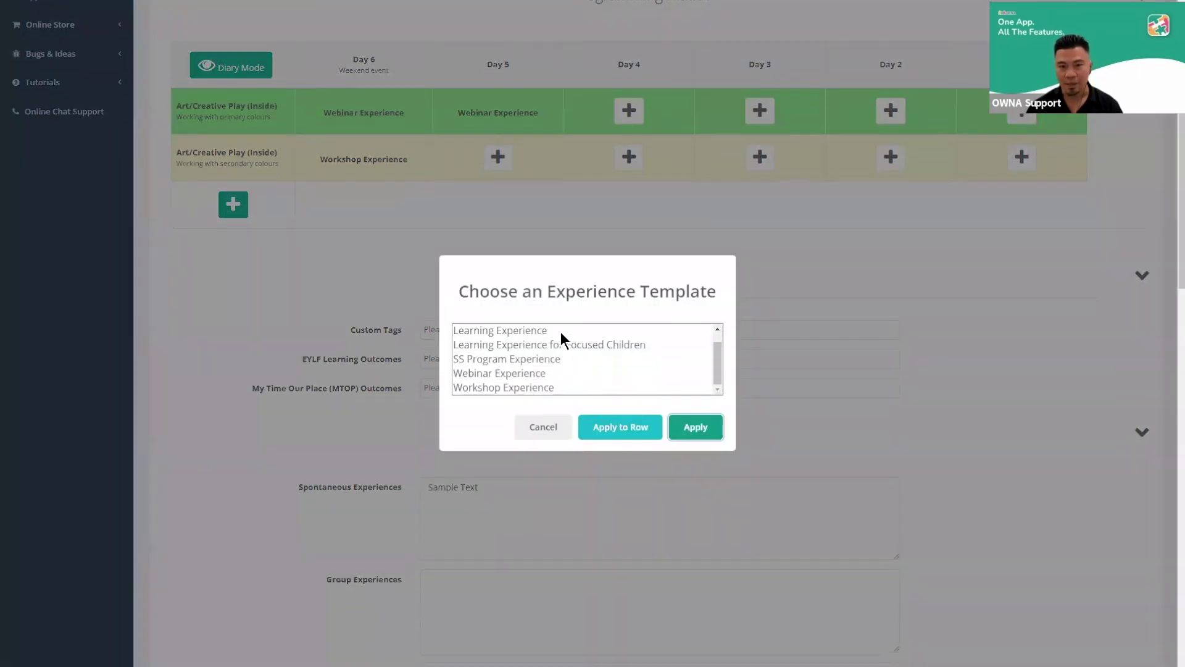
{"action": "left_click", "coordinate": [563, 373]}
{"action": "scroll", "coordinate": [586, 338], "scroll_direction": "up", "scroll_amount": 1}
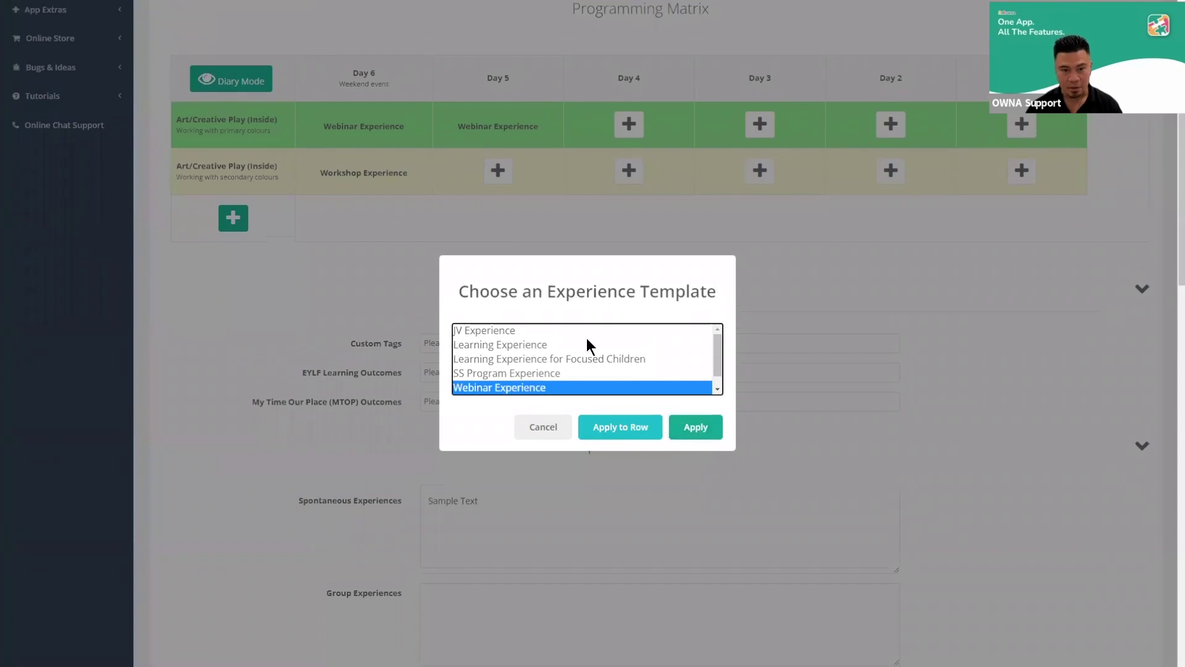
{"action": "left_click", "coordinate": [697, 429]}
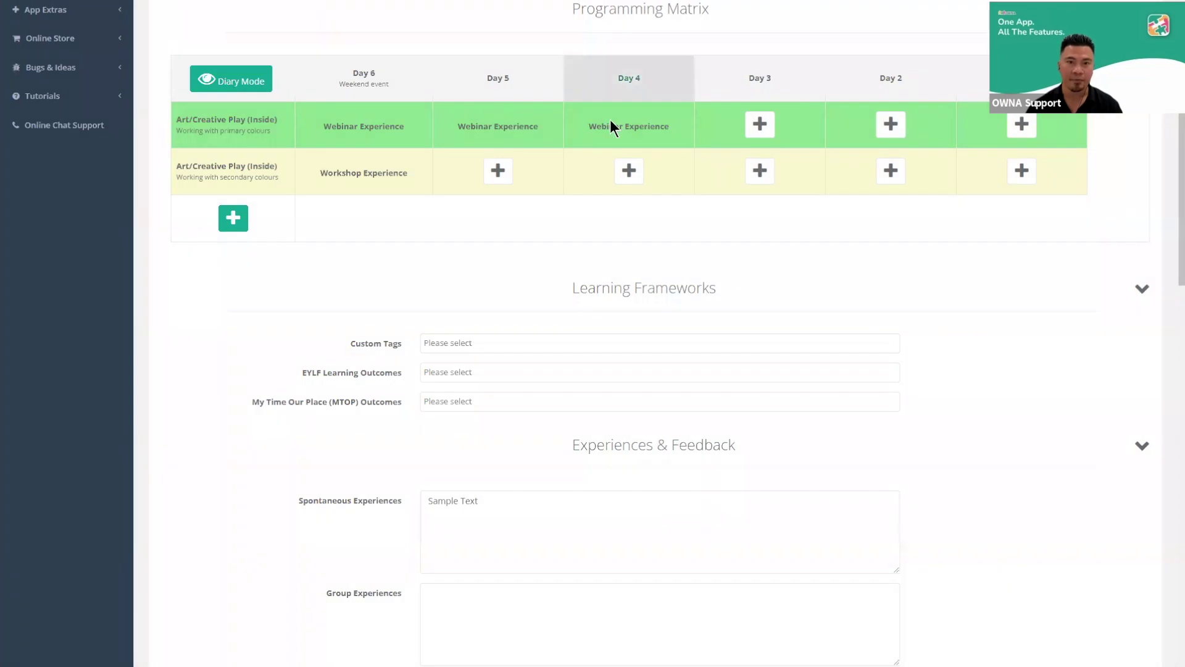
Select three children for the blank webinar experience being filled in
{"action": "left_click", "coordinate": [432, 153]}
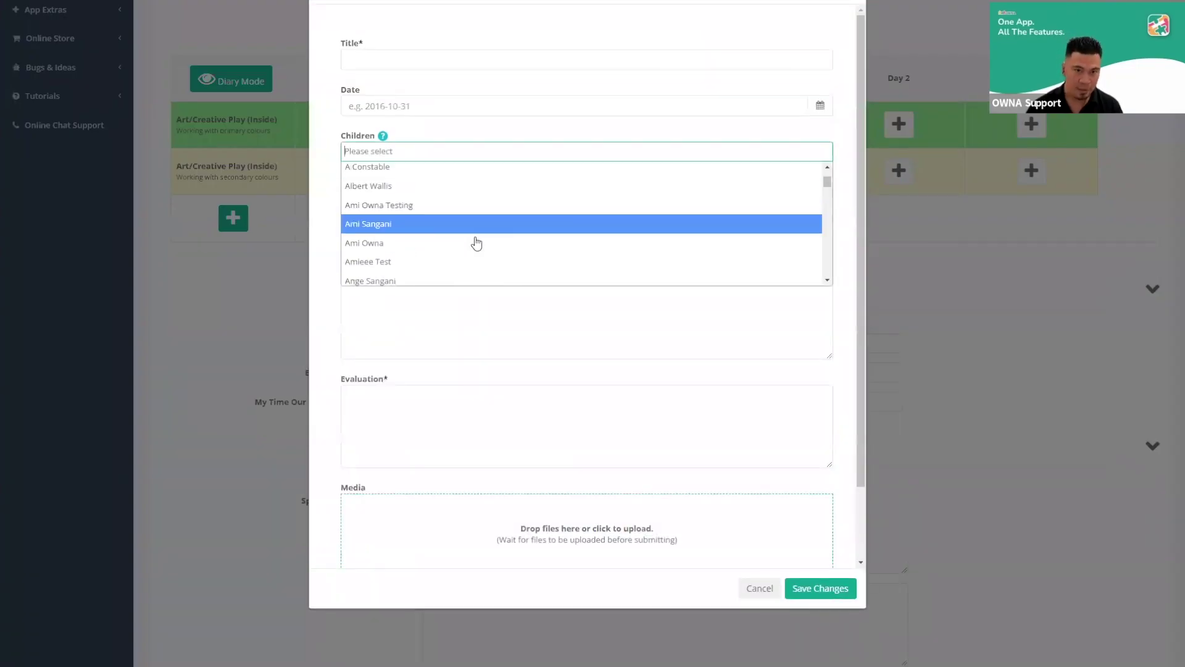
{"action": "left_click", "coordinate": [476, 242]}
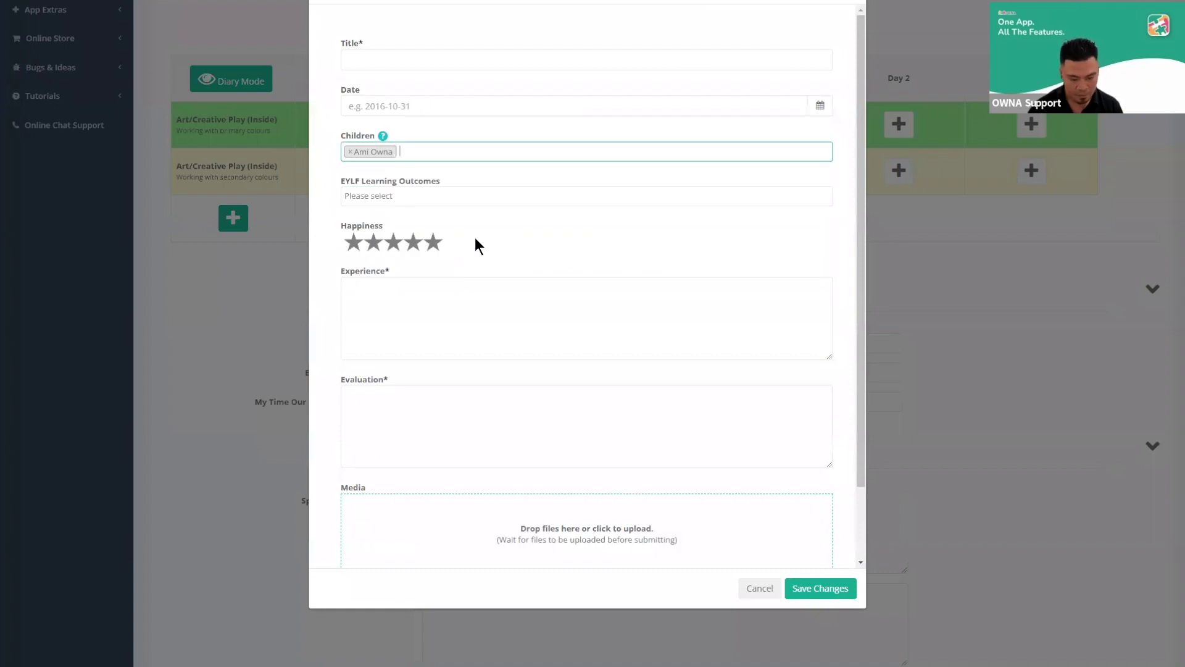
{"action": "type", "text": "luk"}
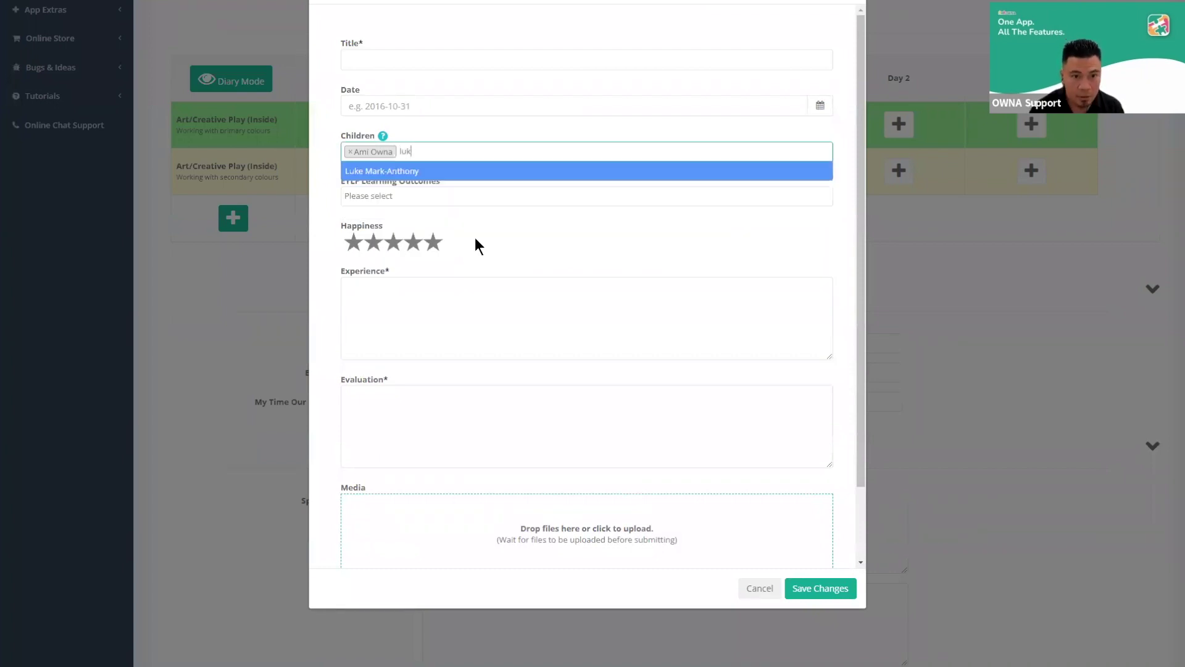
{"action": "key", "text": "Return"}
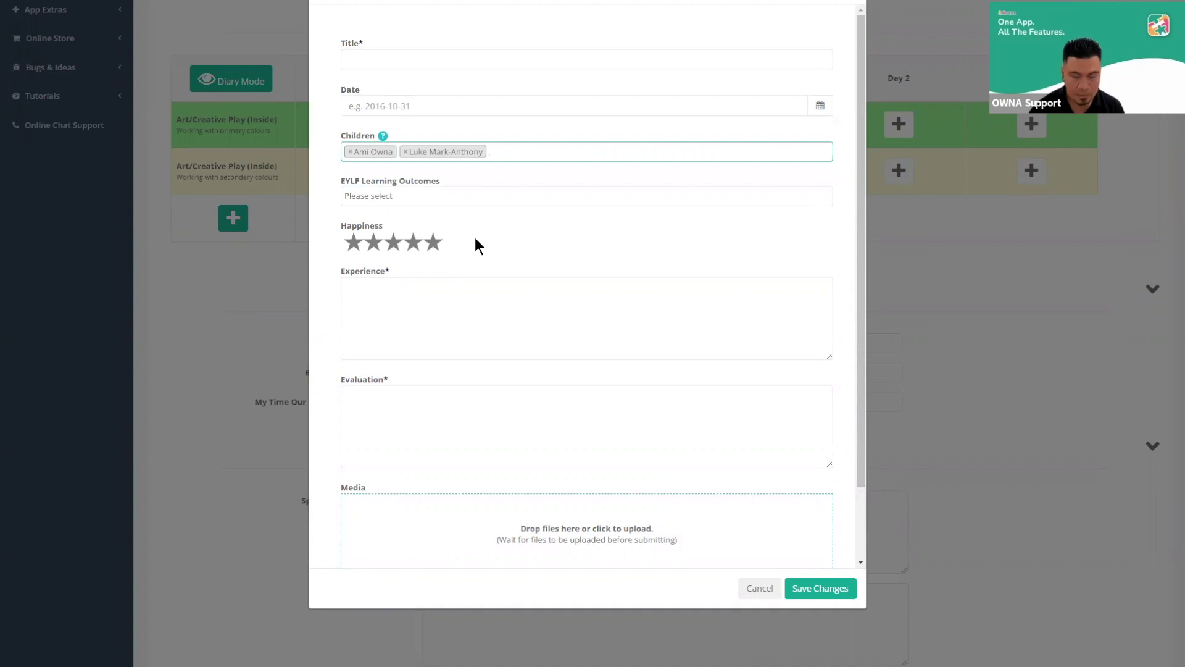
{"action": "type", "text": "om"}
{"action": "key", "text": "Down"}
{"action": "key", "text": "Return"}
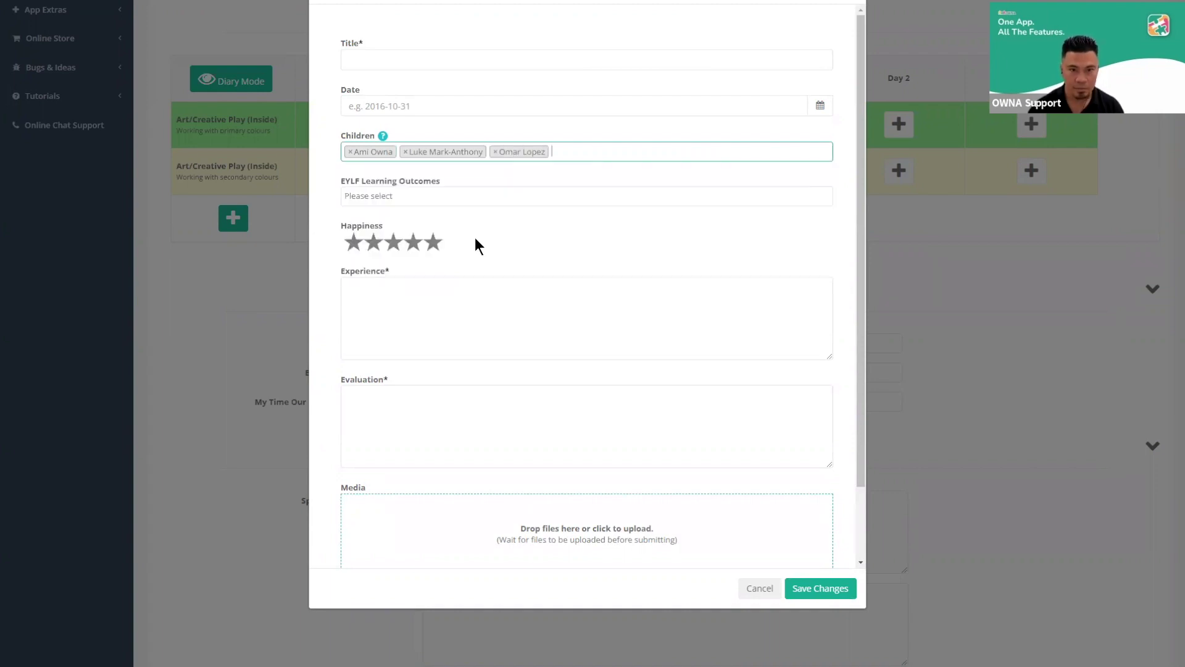
Rate the experience's Happiness at five stars and title it "Finger painting with Red"
{"action": "scroll", "coordinate": [497, 218], "scroll_direction": "down", "scroll_amount": 1}
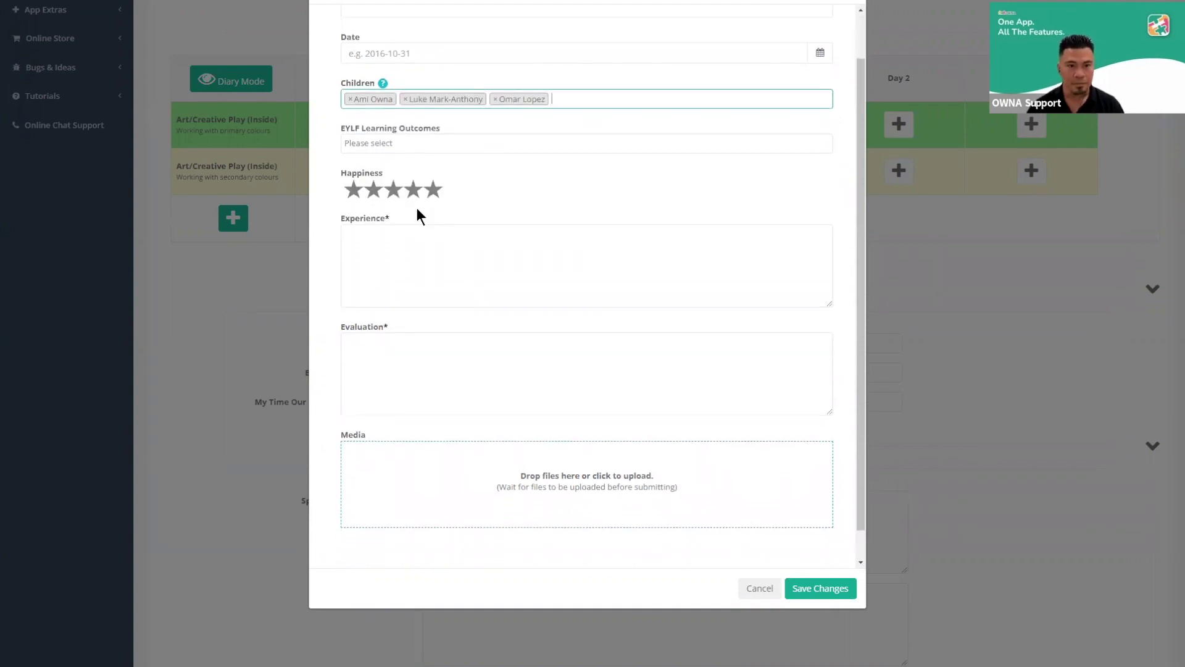
{"action": "left_click", "coordinate": [433, 181]}
{"action": "scroll", "coordinate": [481, 171], "scroll_direction": "up", "scroll_amount": 1}
{"action": "left_click", "coordinate": [427, 61]}
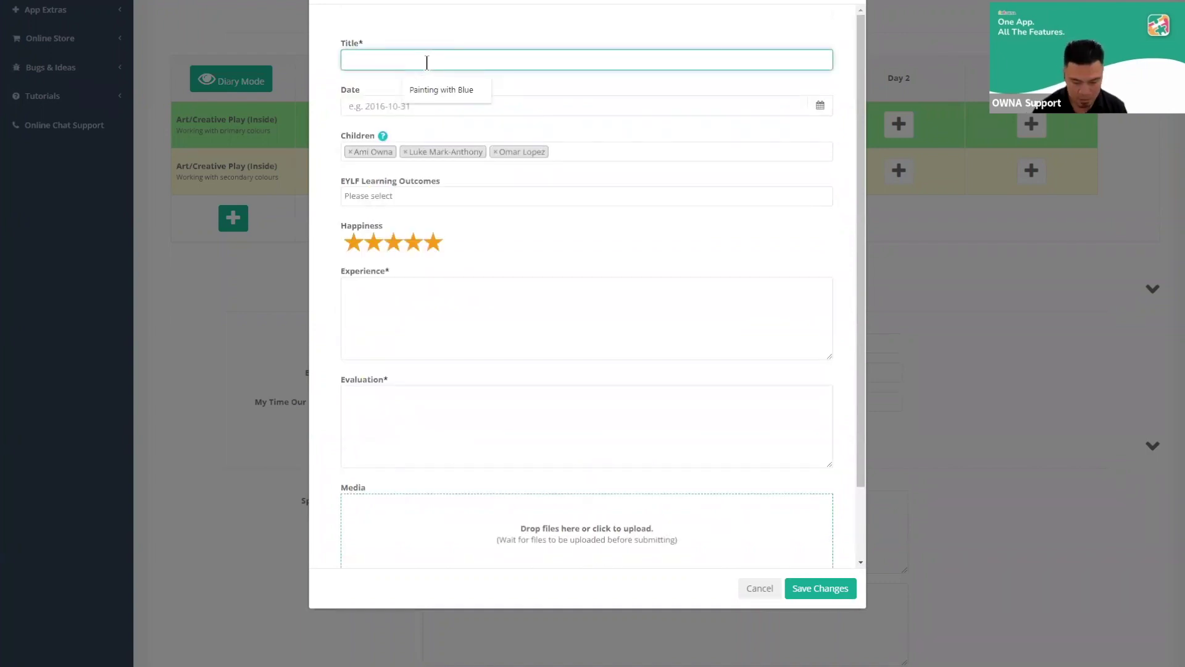
{"action": "type", "text": "Fiong"}
{"action": "key", "text": "BackSpace"}
{"action": "key", "text": "BackSpace"}
{"action": "key", "text": "BackSpace"}
{"action": "type", "text": "nge"}
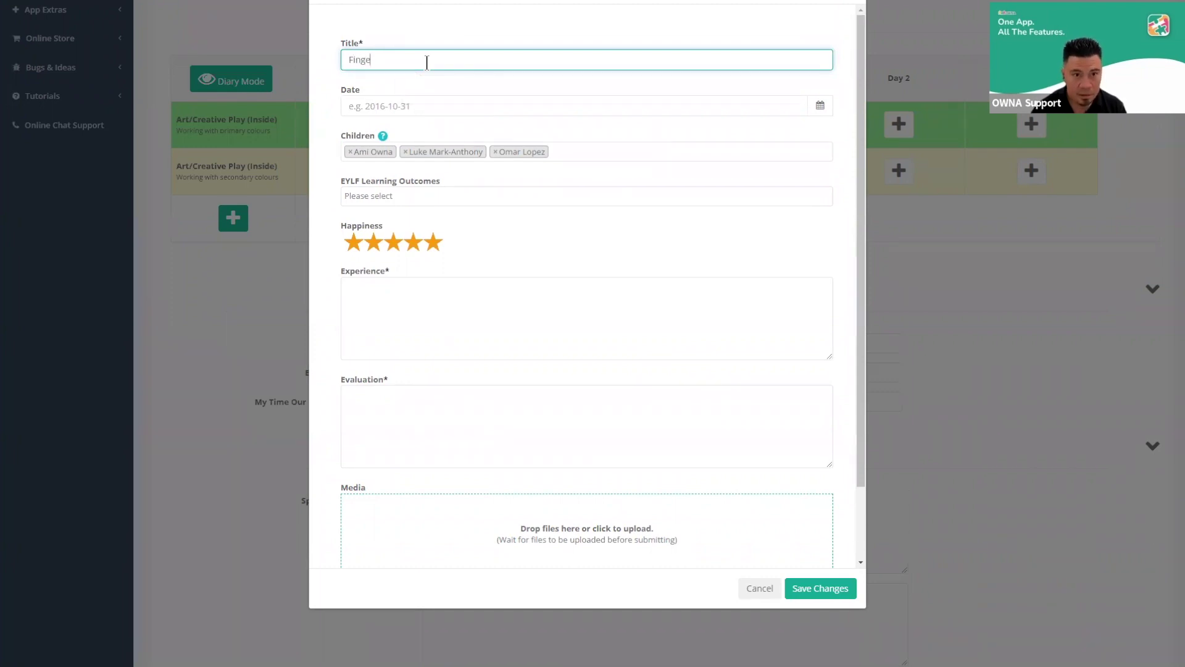
{"action": "type", "text": "r paintin"}
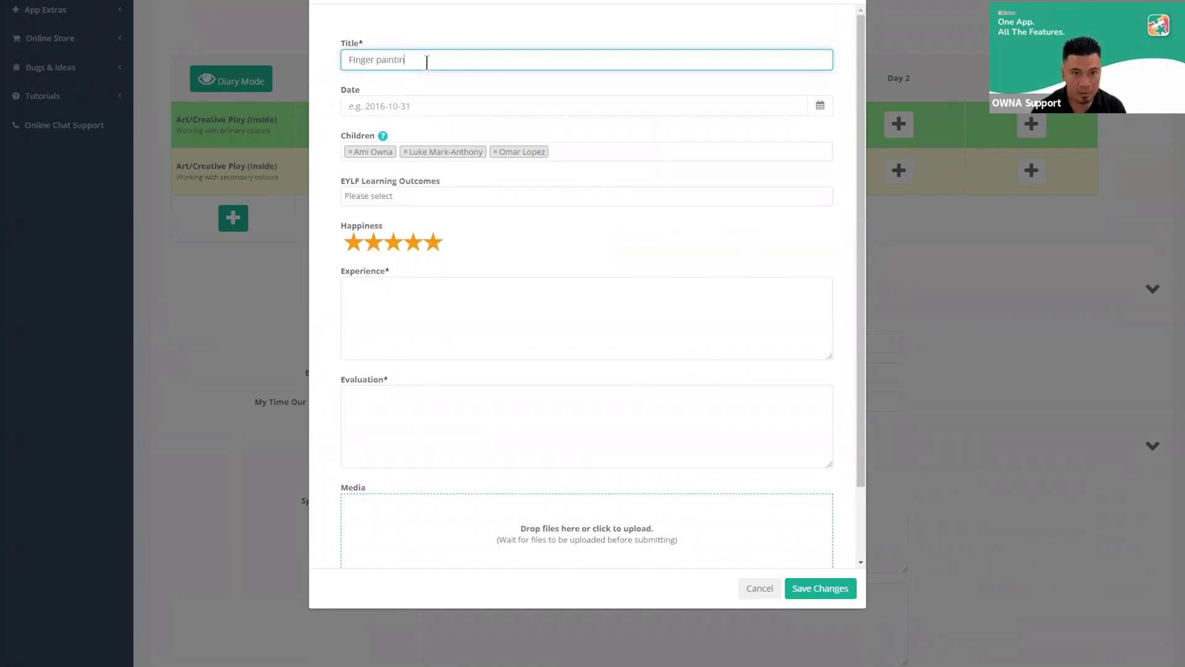
{"action": "type", "text": "g with Red"}
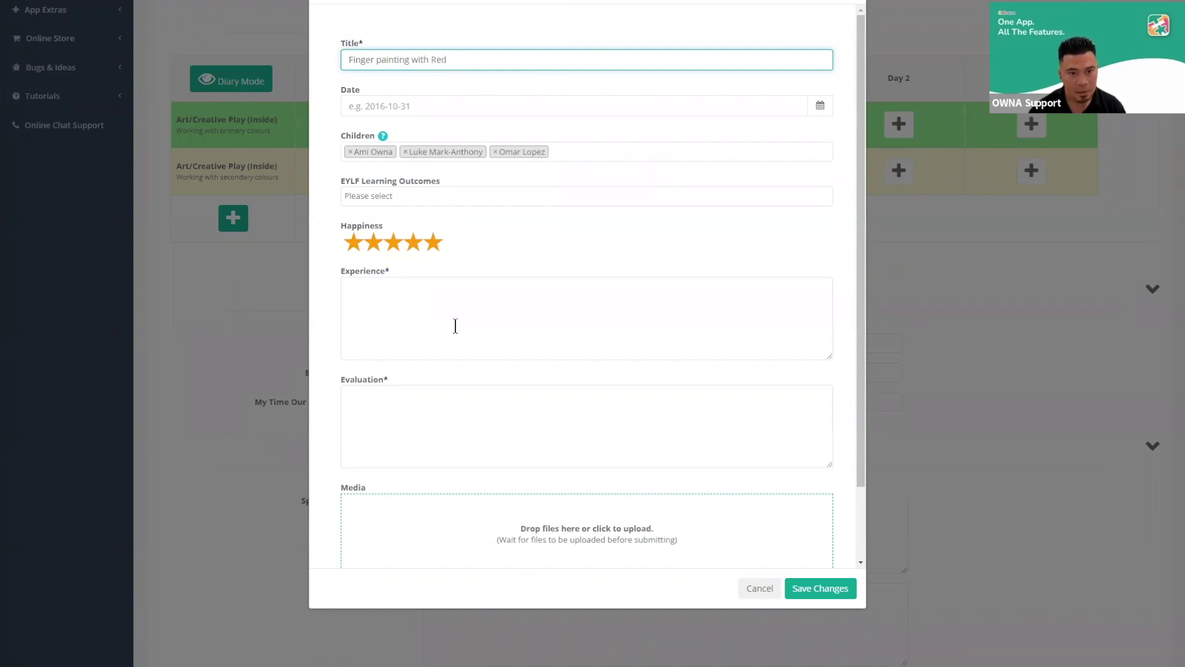
Enter "Have fun finger painting" as the Experience text of the finger painting activity
{"action": "left_click", "coordinate": [468, 315]}
{"action": "type", "text": "H"}
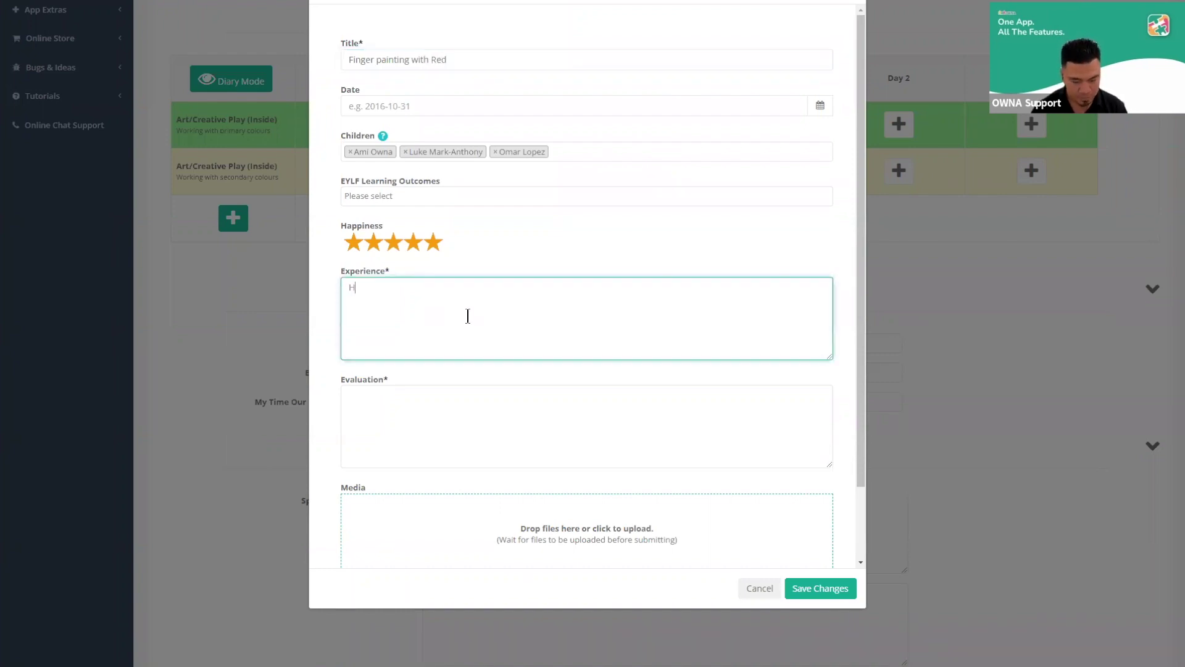
{"action": "type", "text": "ave fun finger painting"}
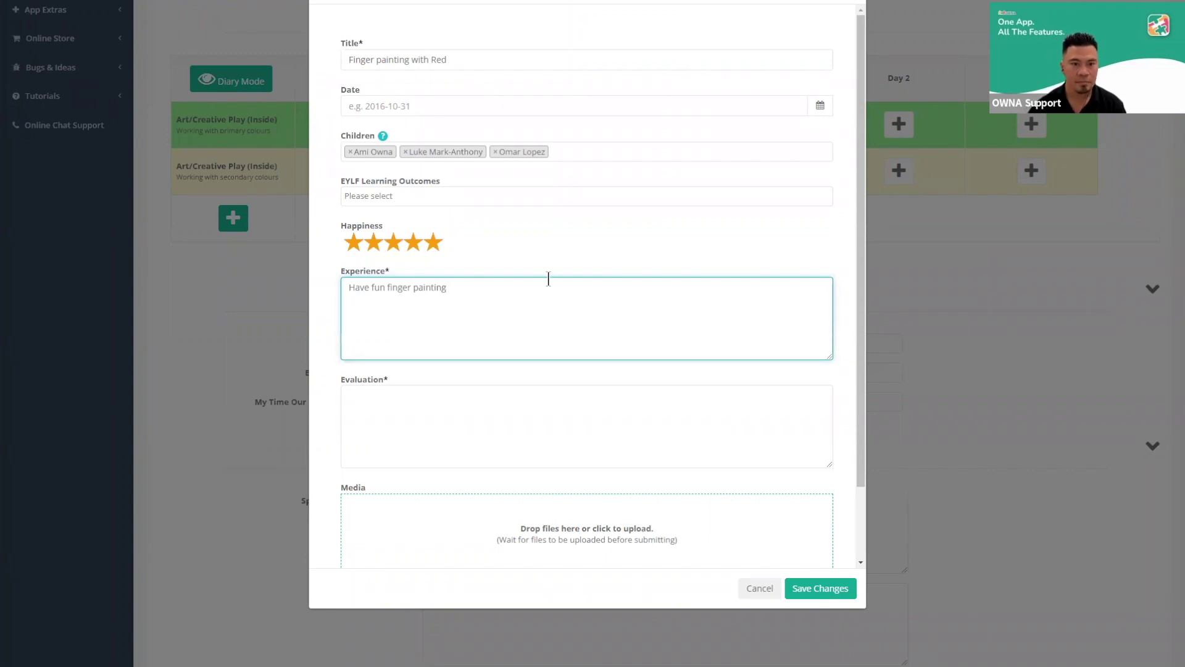
{"action": "scroll", "coordinate": [547, 278], "scroll_direction": "down", "scroll_amount": 3}
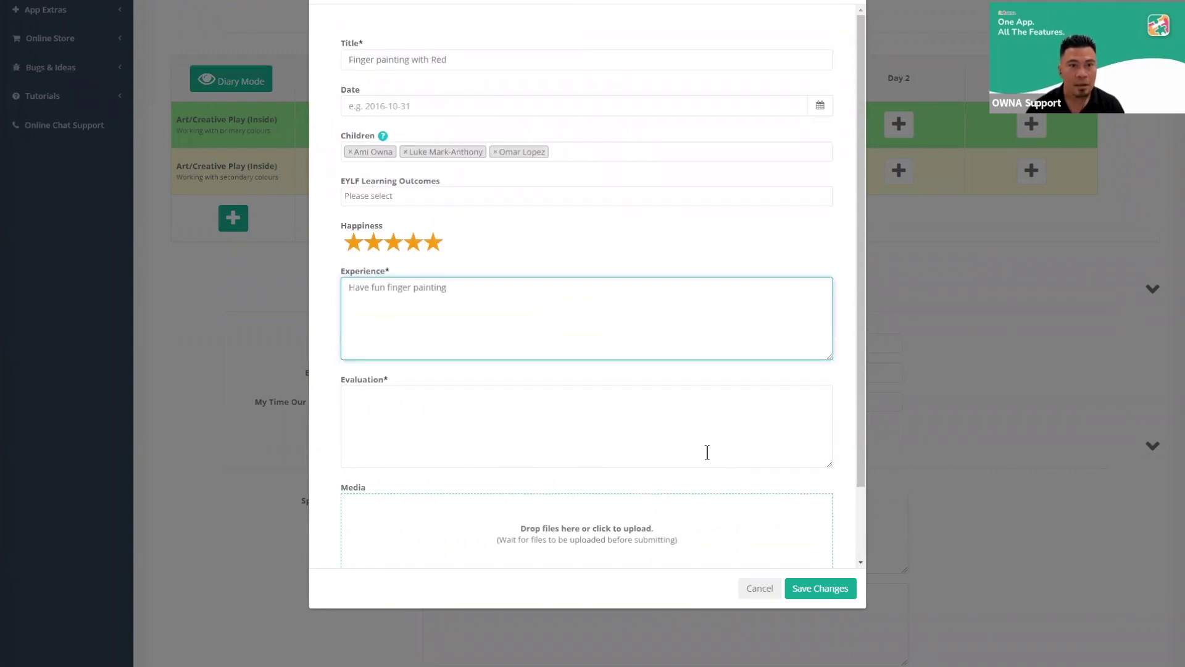
Save the finger painting experience and switch the programming matrix to diary mode
{"action": "left_click", "coordinate": [802, 589]}
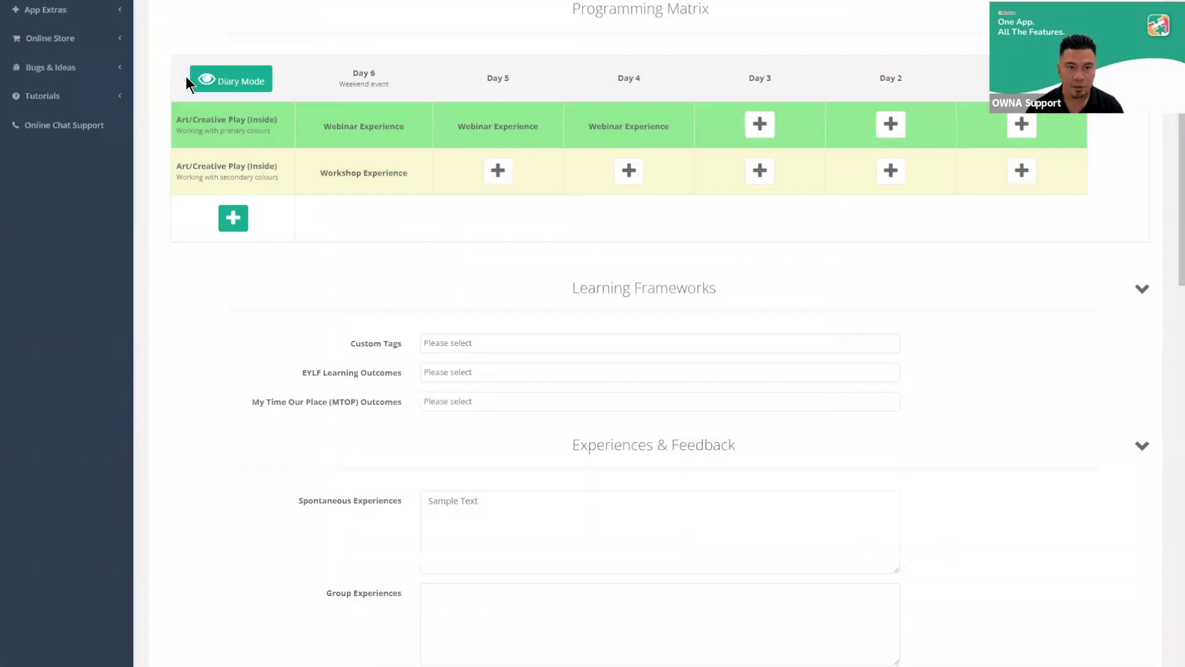
{"action": "left_click", "coordinate": [189, 78]}
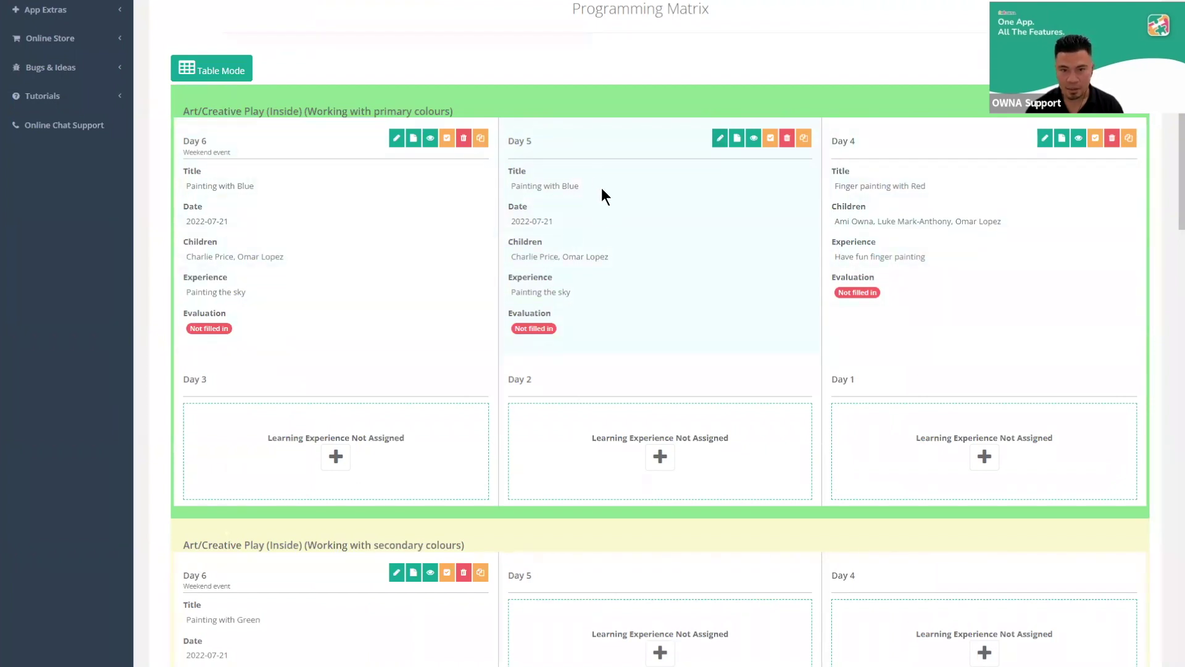
Set the date of the Day 5 primary colours experience to 2022-07-22 and add one more child to it
{"action": "left_click", "coordinate": [719, 140]}
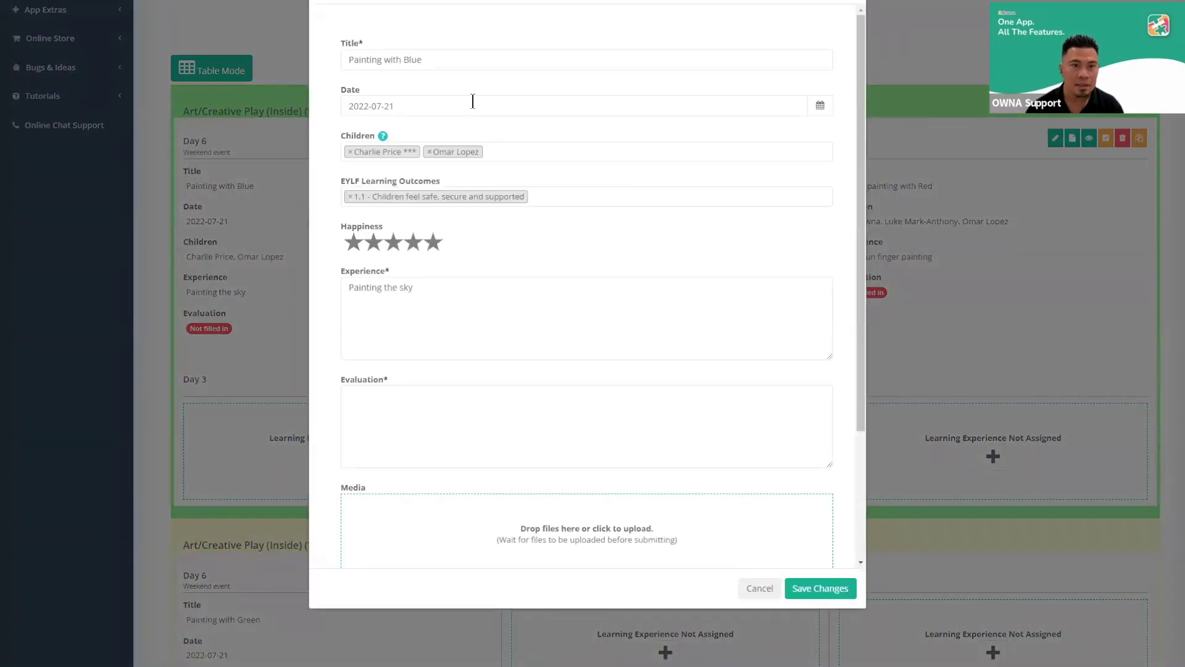
{"action": "left_click", "coordinate": [471, 105]}
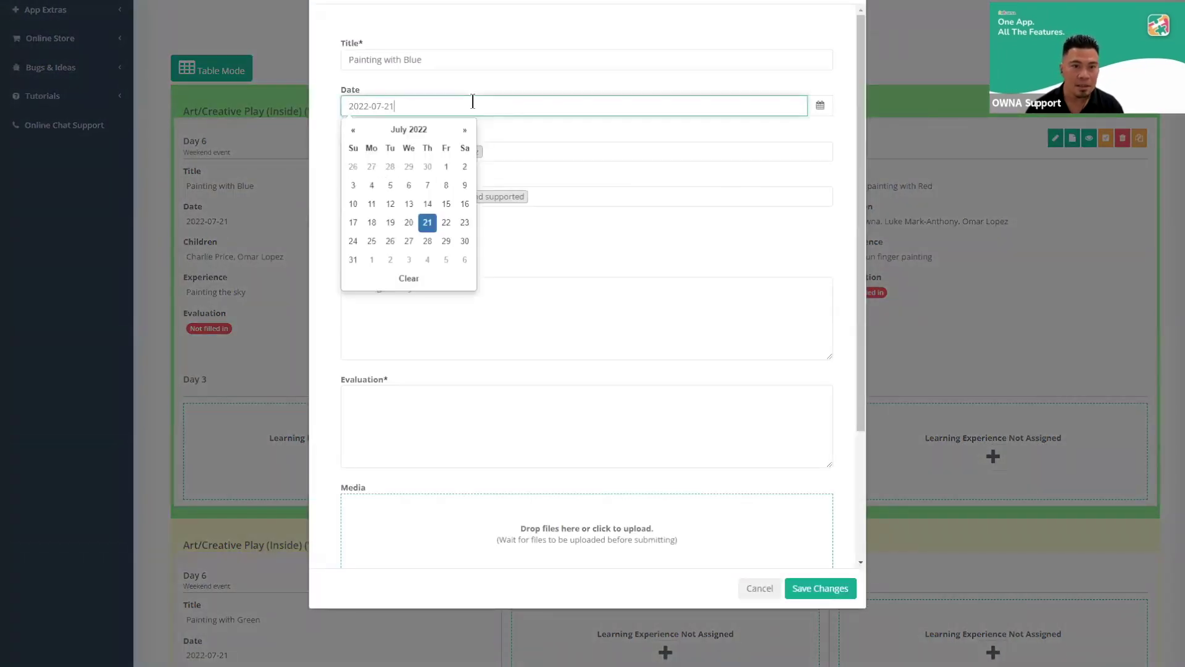
{"action": "left_click", "coordinate": [448, 224]}
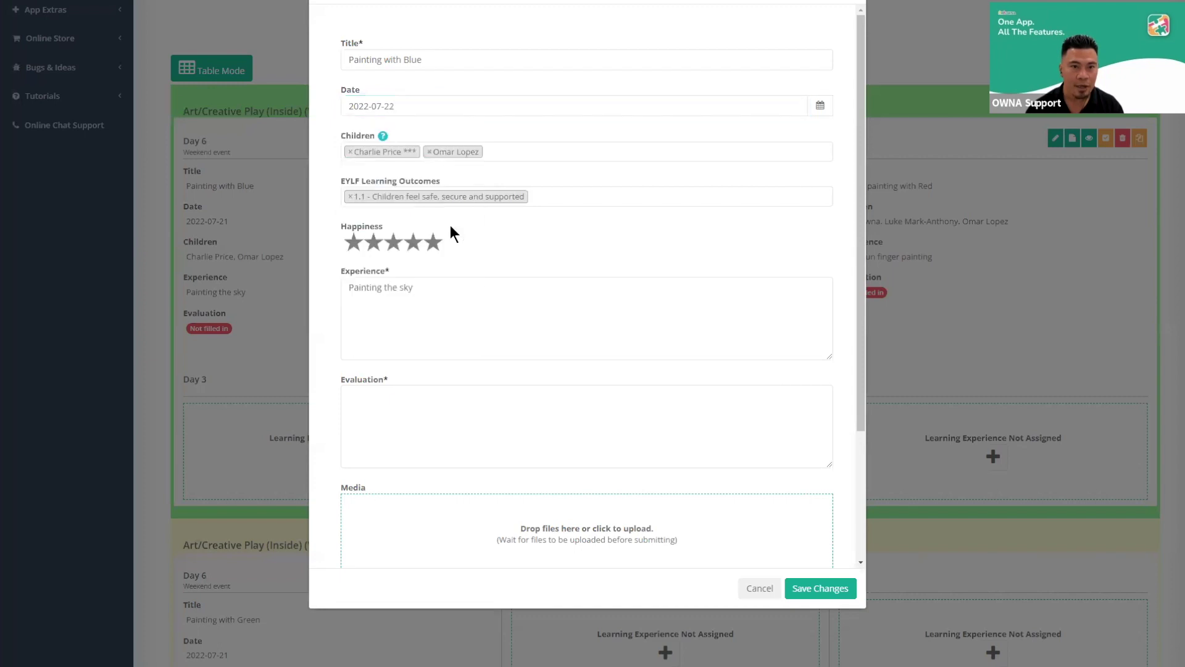
{"action": "left_click", "coordinate": [605, 154]}
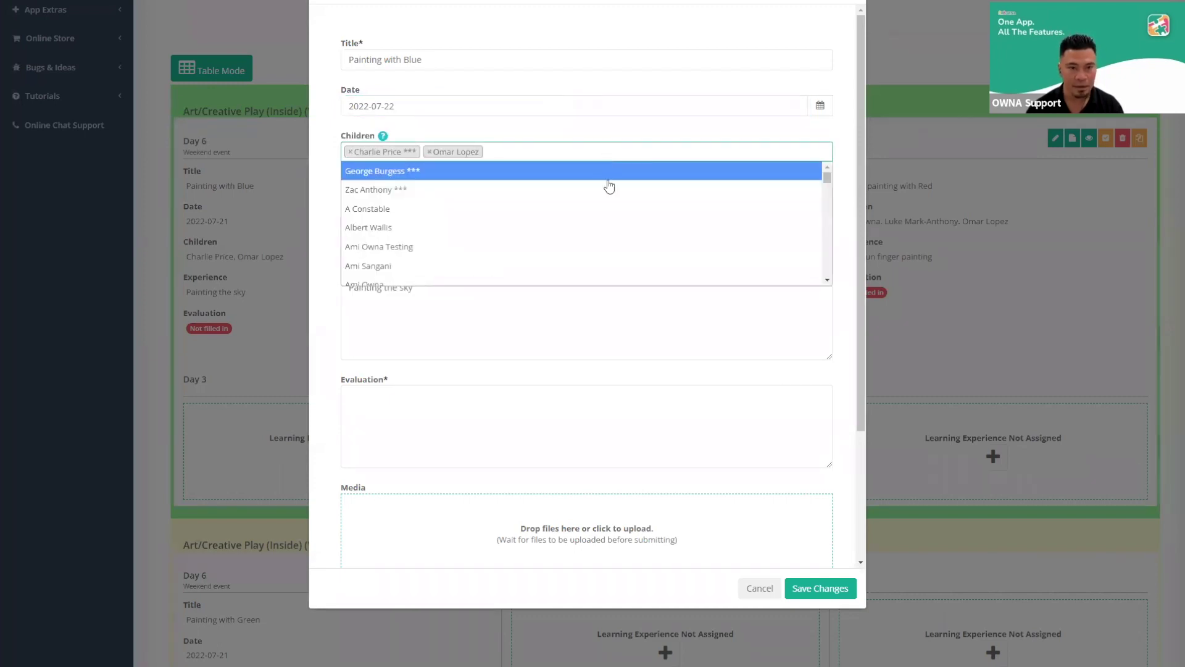
{"action": "left_click", "coordinate": [608, 230]}
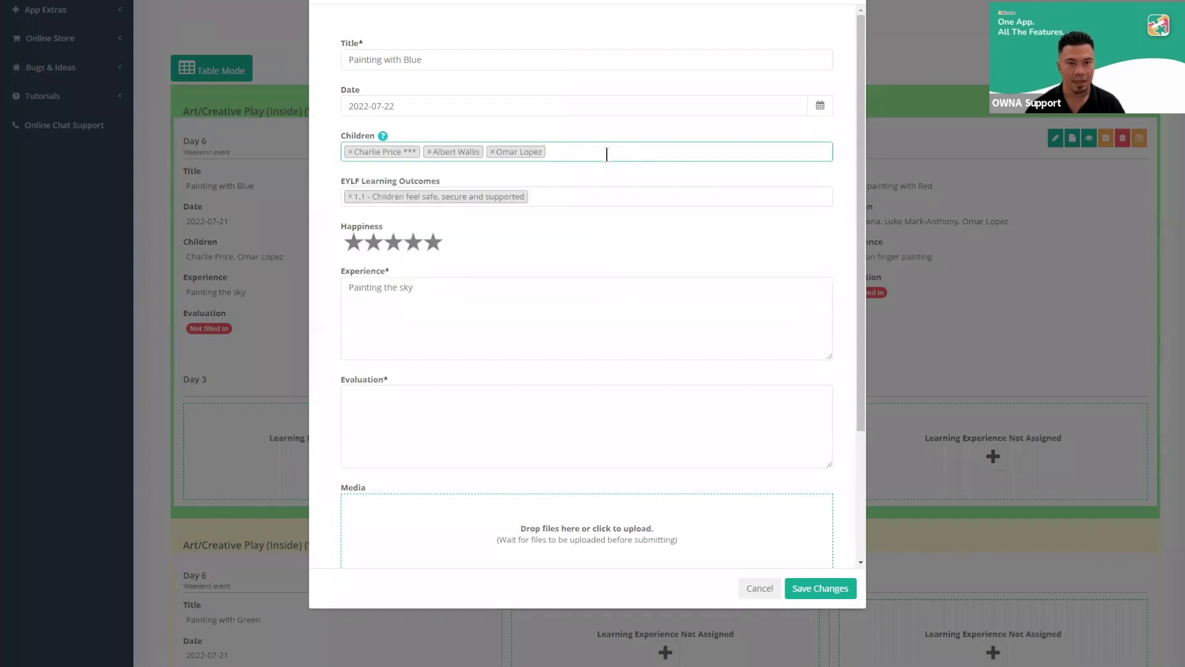
Extend the Day 5 Experience text to "Painting the sky again" and save the changes
{"action": "left_click", "coordinate": [699, 334]}
{"action": "type", "text": "again"}
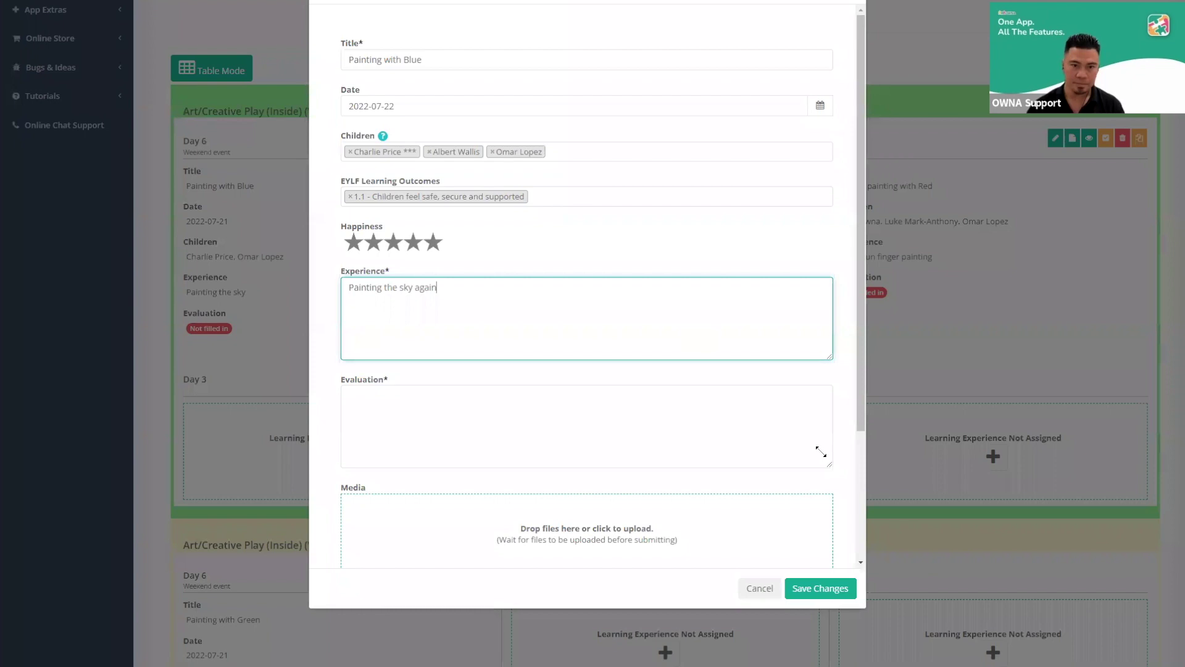
{"action": "left_click", "coordinate": [823, 589]}
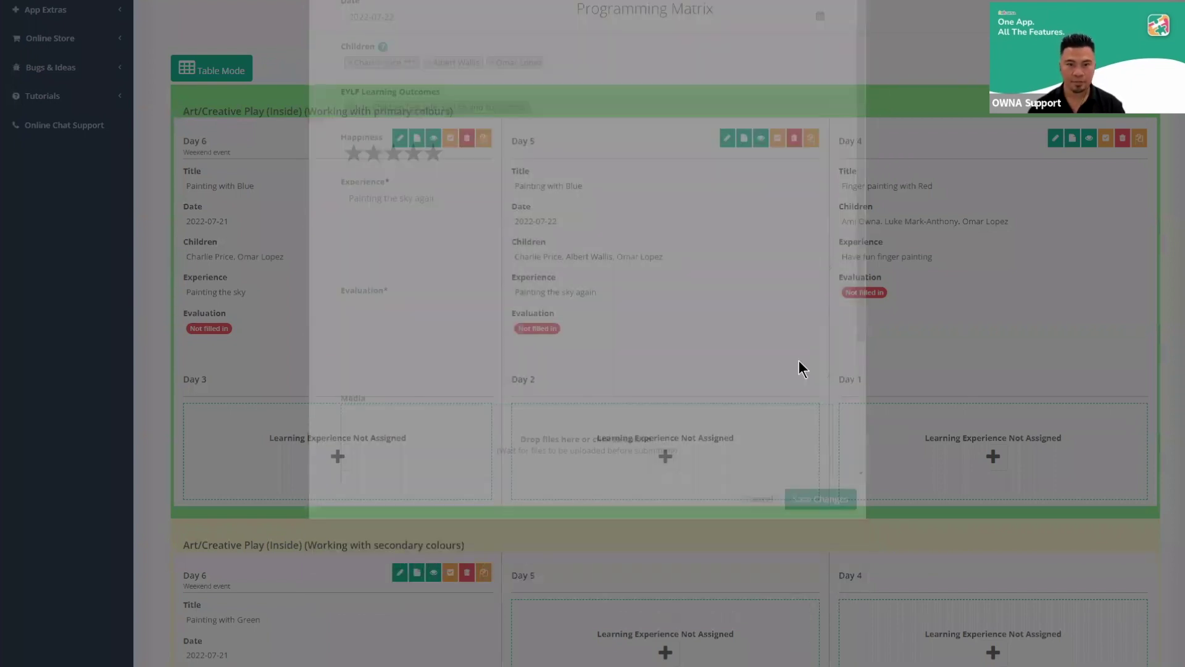
Examine the program summary's primary and secondary colour experiences and its link summary, comparing them with the programming matrix
{"action": "scroll", "coordinate": [745, 305], "scroll_direction": "up", "scroll_amount": 6}
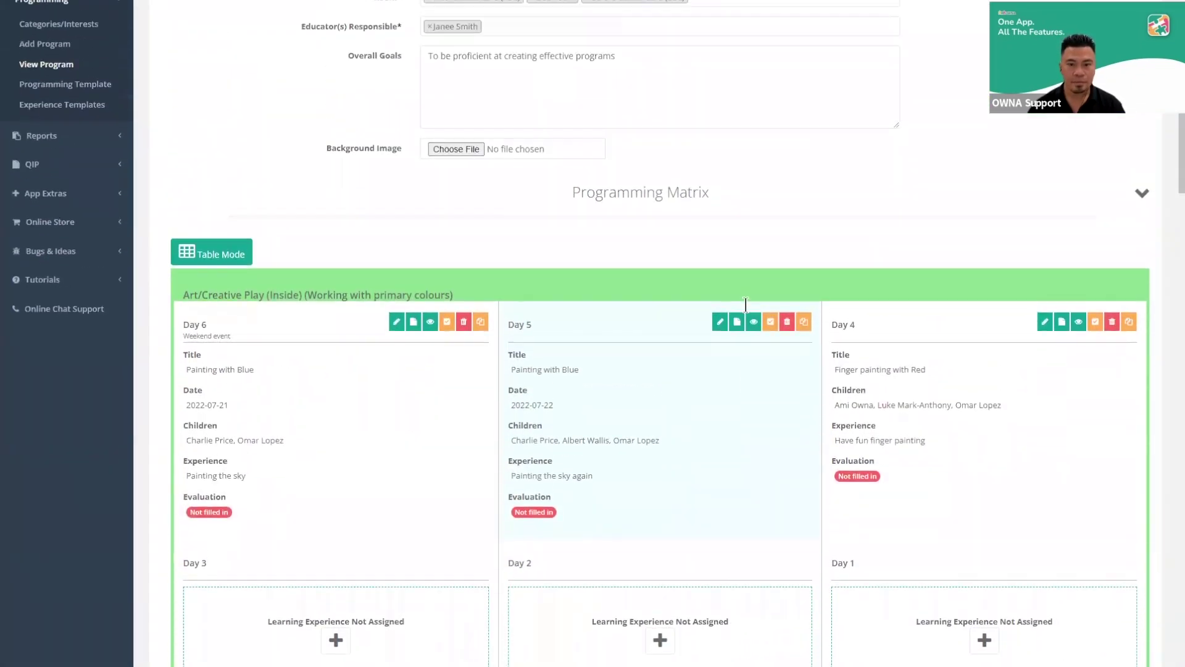
{"action": "scroll", "coordinate": [246, 610], "scroll_direction": "down", "scroll_amount": 3}
{"action": "scroll", "coordinate": [246, 610], "scroll_direction": "down", "scroll_amount": 3}
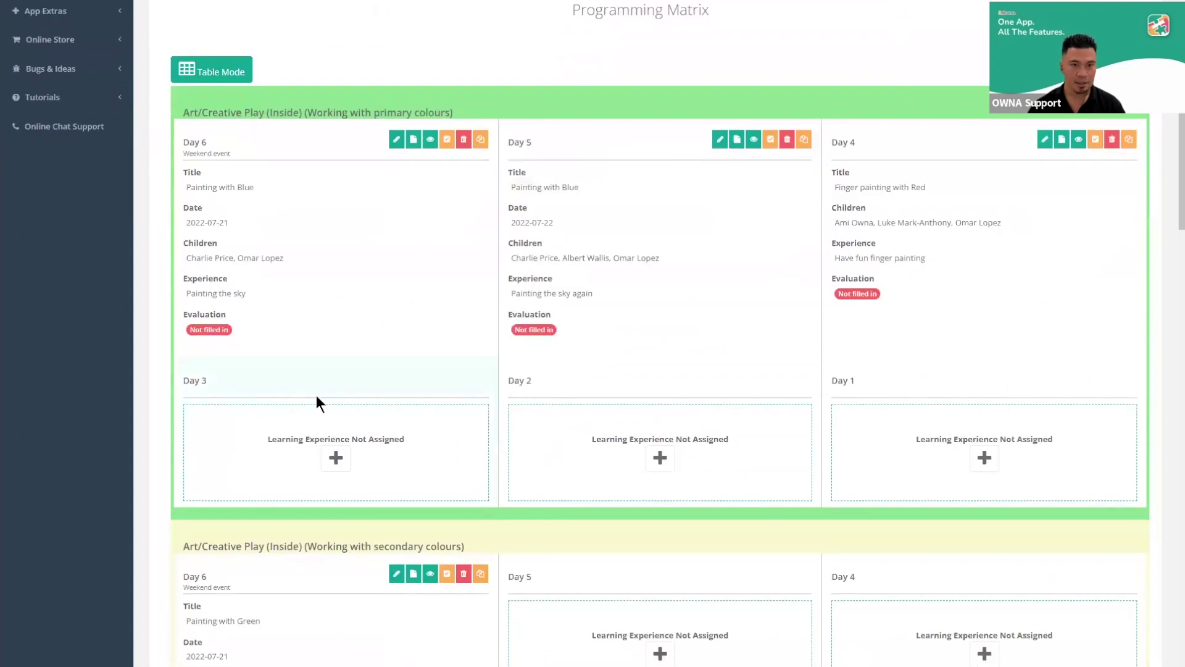
{"action": "scroll", "coordinate": [316, 395], "scroll_direction": "up", "scroll_amount": 5}
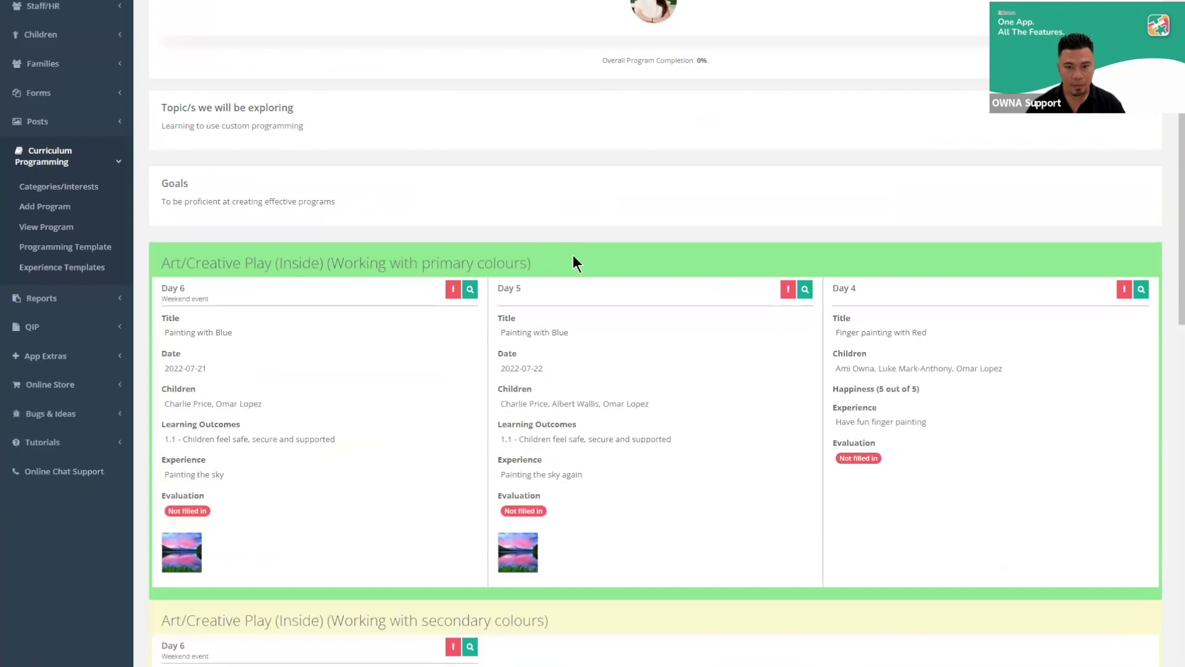
{"action": "scroll", "coordinate": [573, 254], "scroll_direction": "down", "scroll_amount": 3}
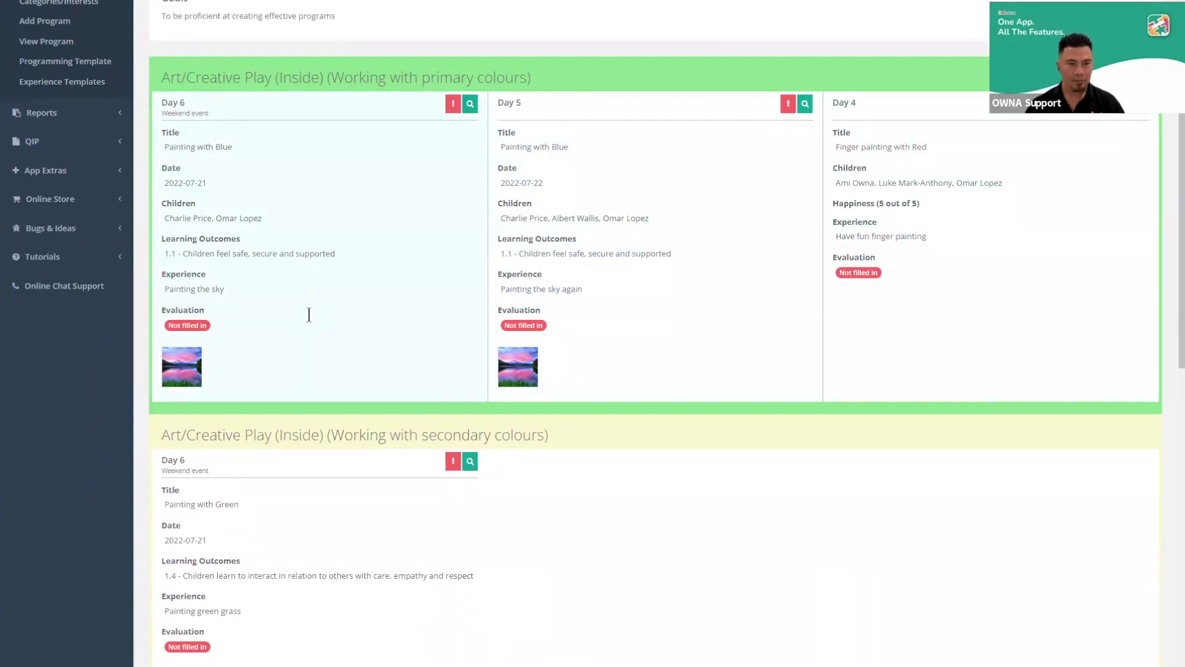
{"action": "scroll", "coordinate": [290, 316], "scroll_direction": "down", "scroll_amount": 10}
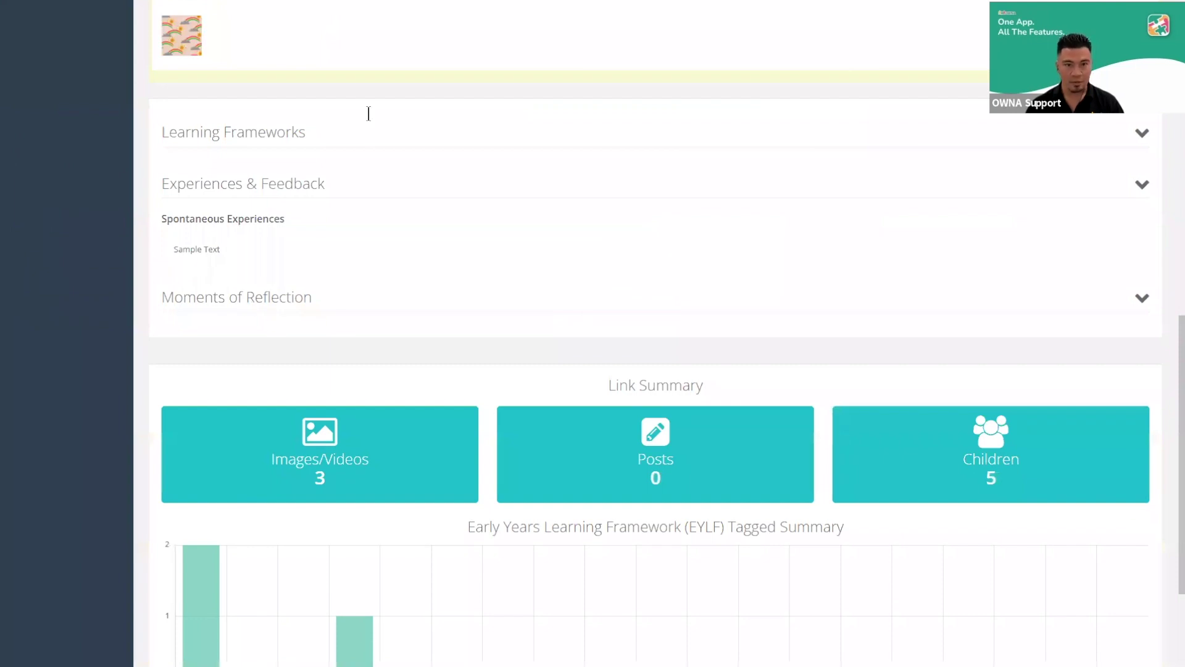
{"action": "scroll", "coordinate": [368, 113], "scroll_direction": "up", "scroll_amount": 10}
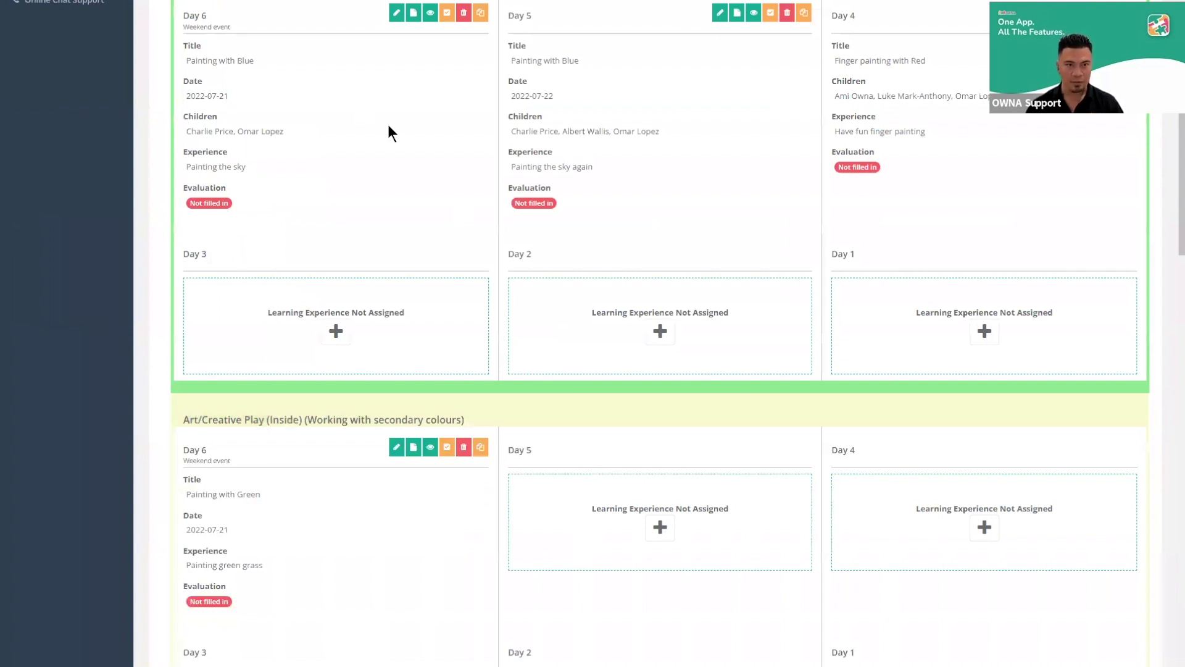
{"action": "scroll", "coordinate": [371, 93], "scroll_direction": "down", "scroll_amount": 10}
{"action": "scroll", "coordinate": [353, 74], "scroll_direction": "down", "scroll_amount": 2}
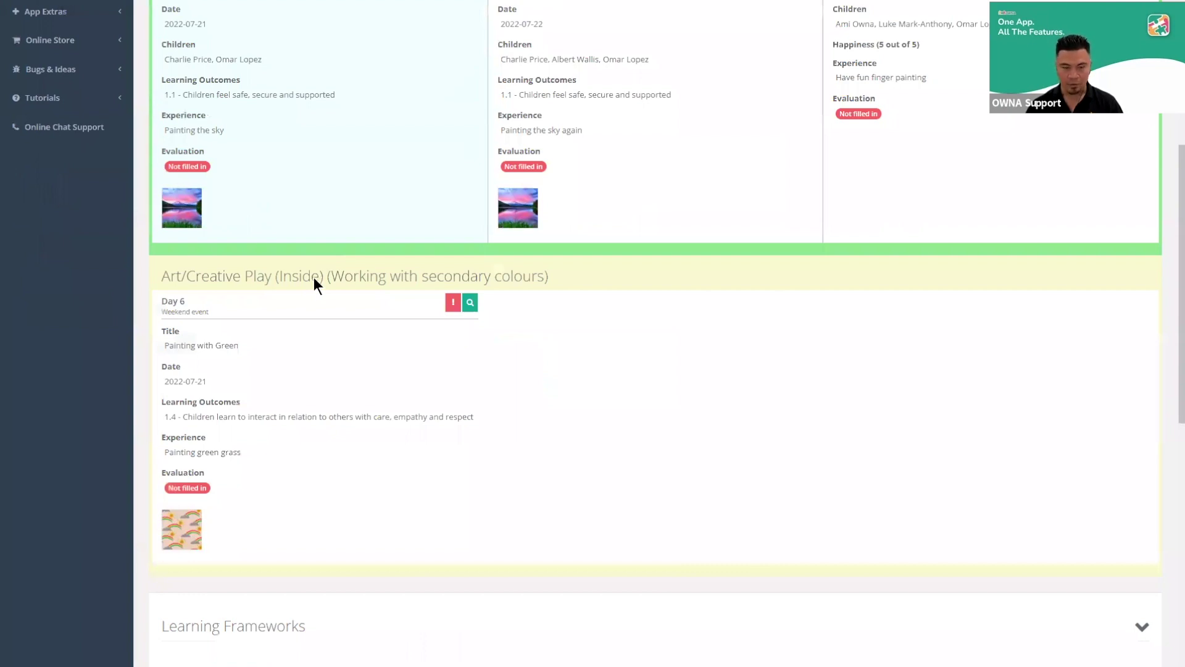
{"action": "scroll", "coordinate": [494, 327], "scroll_direction": "up", "scroll_amount": 4}
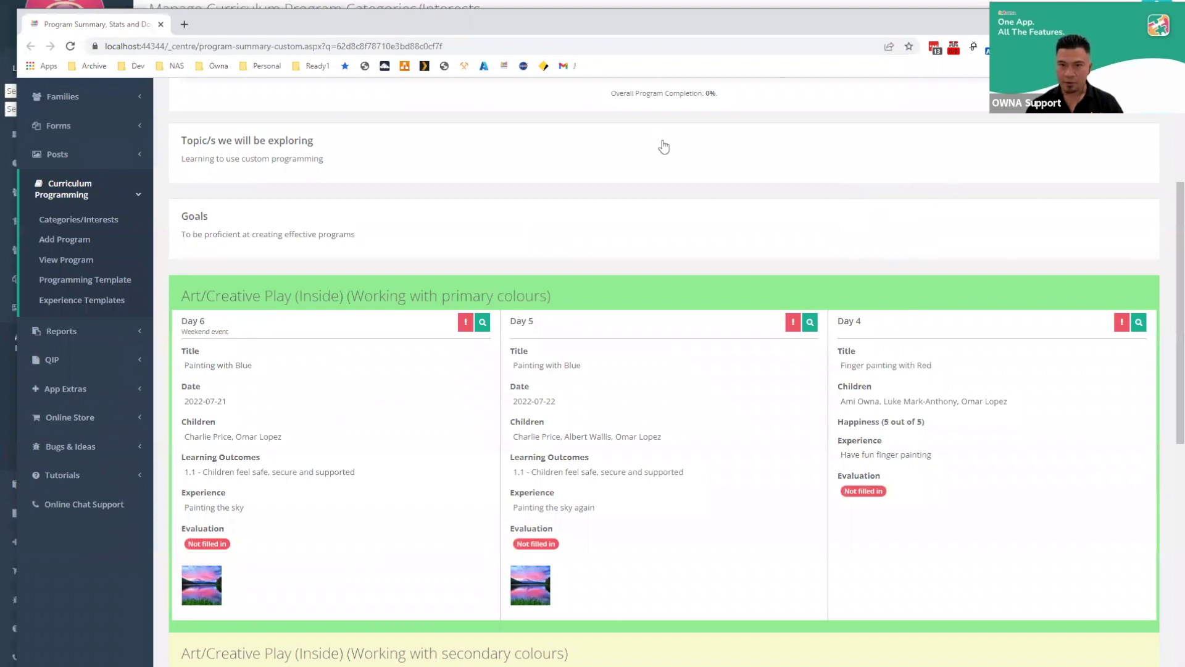
Check the program summary's layout in a half-width window, return it to full screen and review it up to the program heading
{"action": "key", "text": "super+Right"}
{"action": "scroll", "coordinate": [657, 27], "scroll_direction": "down", "scroll_amount": 5}
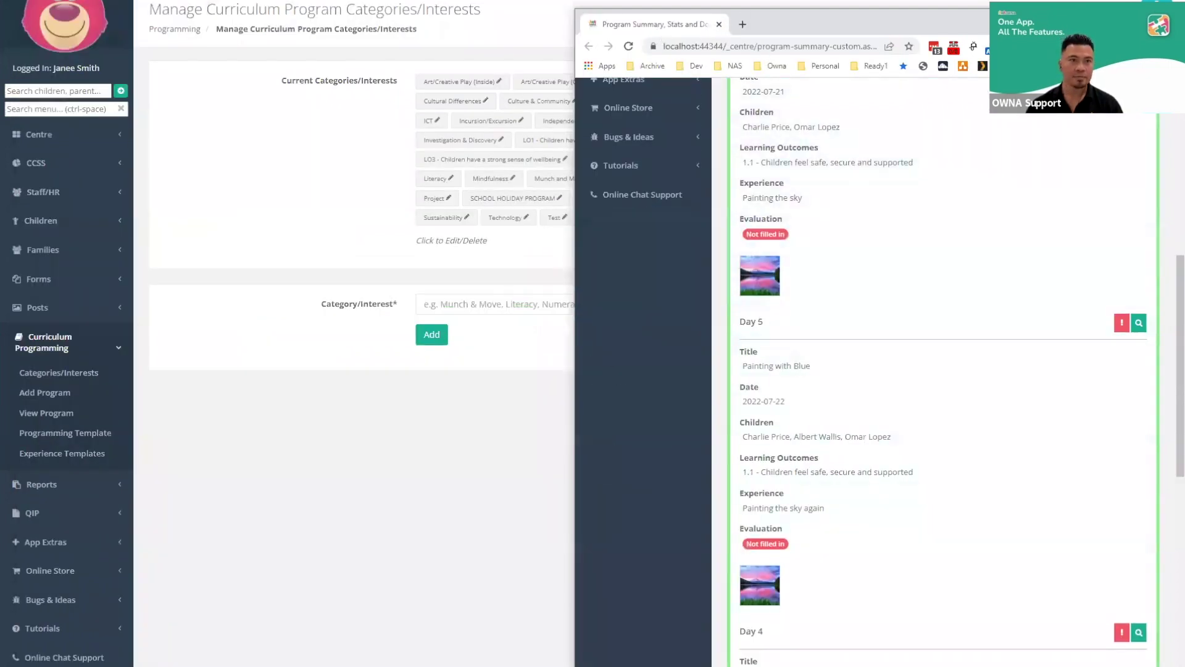
{"action": "key", "text": "F11"}
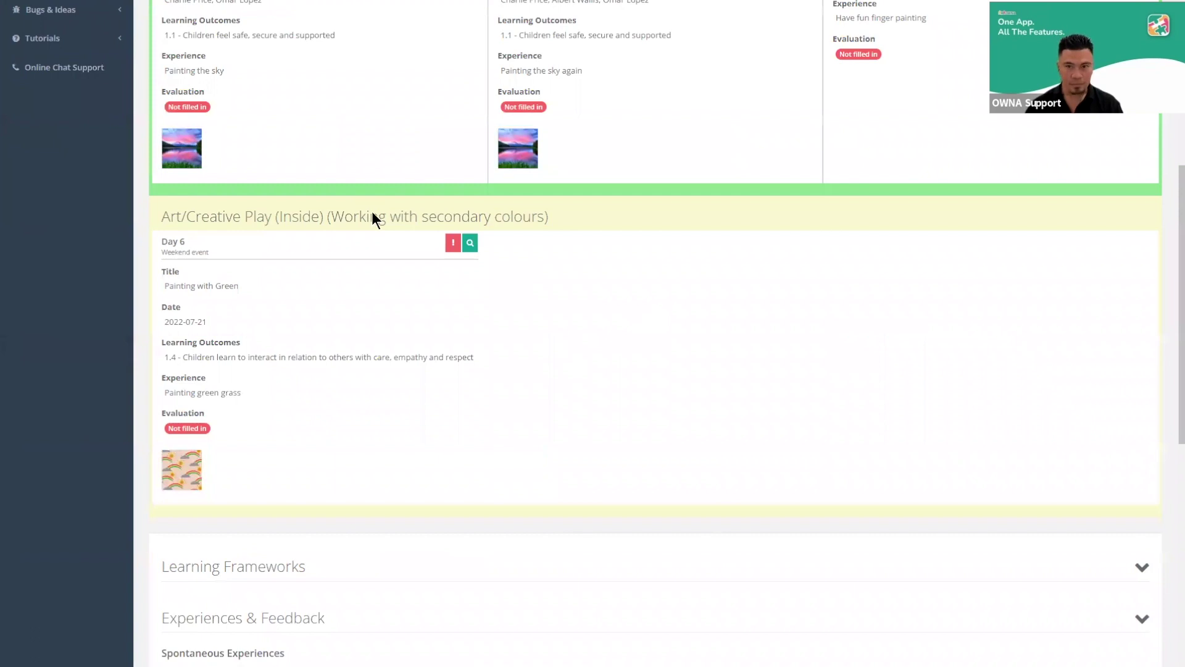
{"action": "scroll", "coordinate": [373, 212], "scroll_direction": "up", "scroll_amount": 3}
{"action": "scroll", "coordinate": [372, 212], "scroll_direction": "up", "scroll_amount": 2}
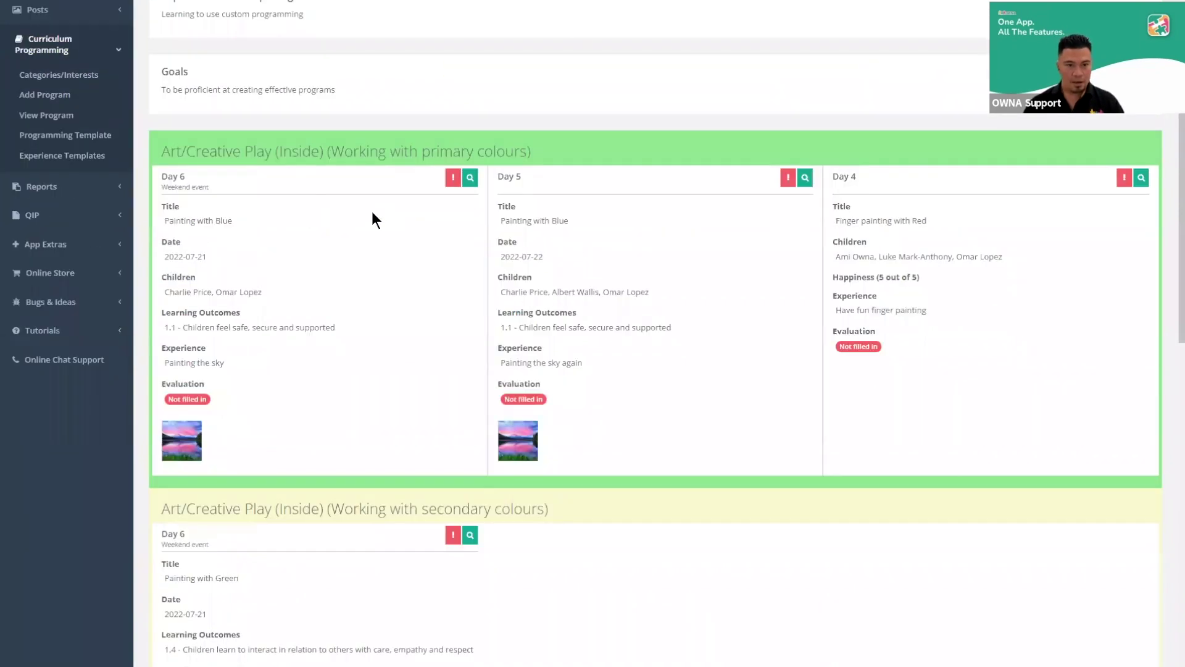
{"action": "scroll", "coordinate": [356, 44], "scroll_direction": "up", "scroll_amount": 4}
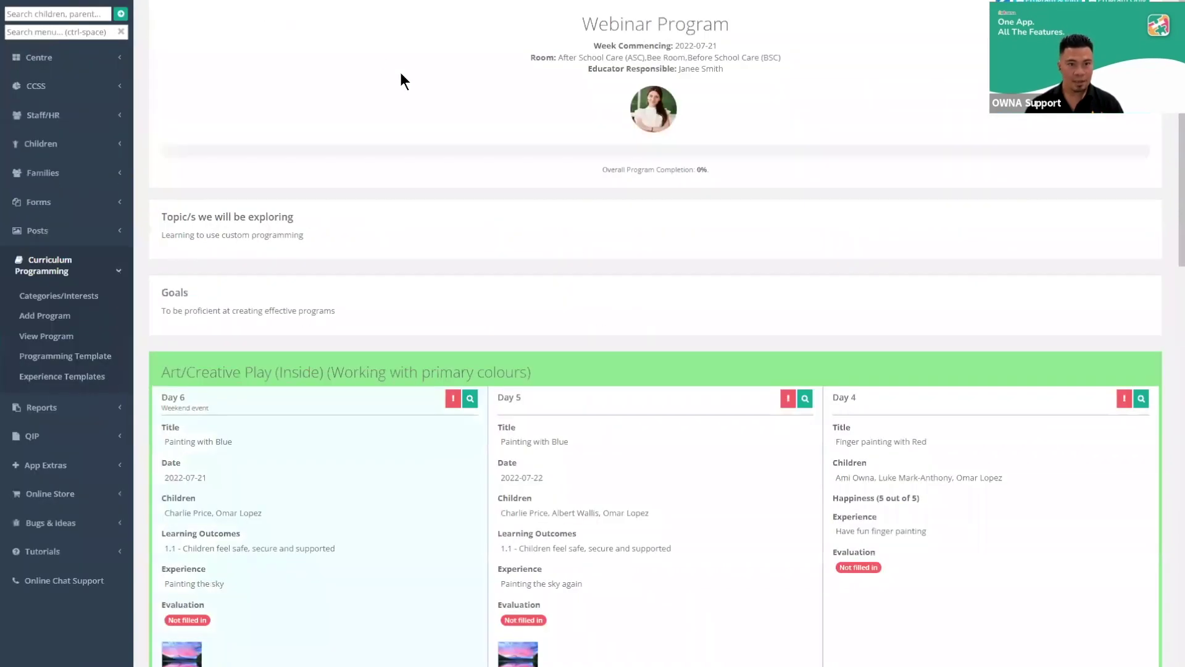
{"action": "scroll", "coordinate": [399, 72], "scroll_direction": "up", "scroll_amount": 2}
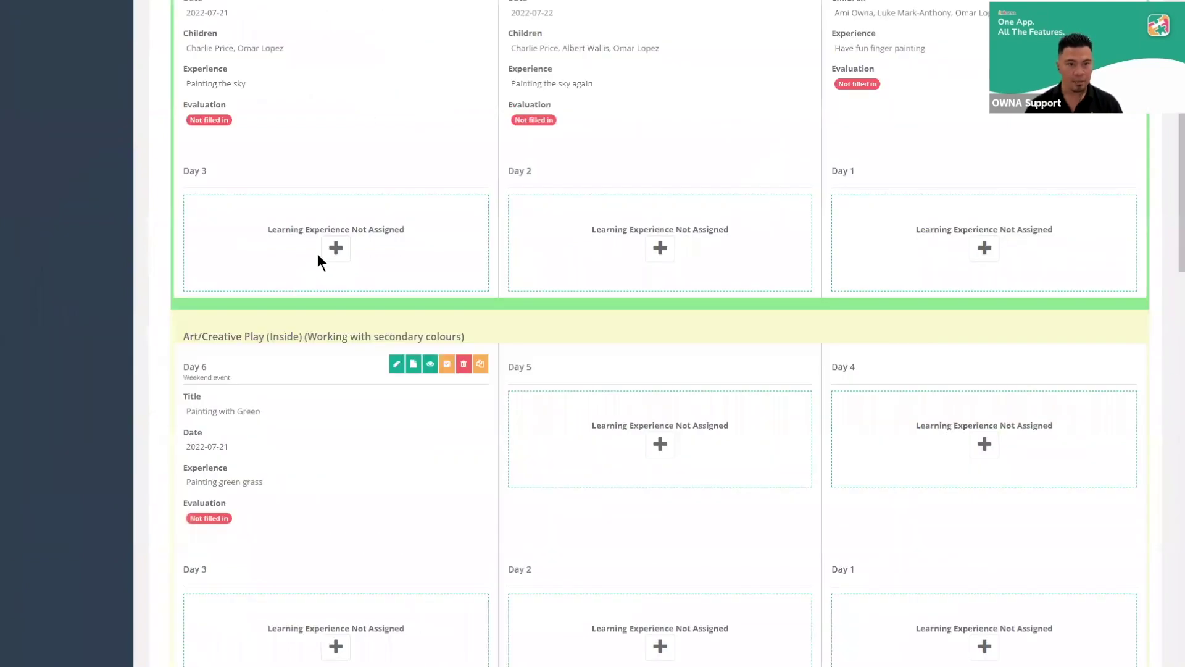
Try to mark the Day 6 "Painting with Blue" experience in the primary colours row as completed
{"action": "scroll", "coordinate": [318, 254], "scroll_direction": "up", "scroll_amount": 4}
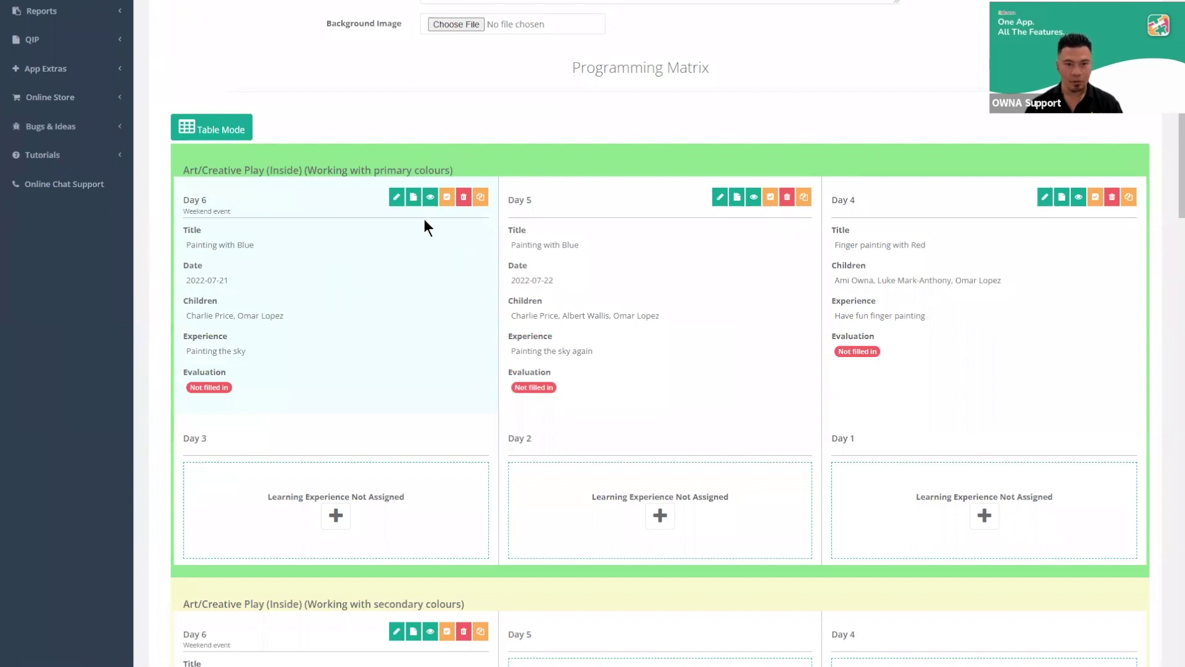
{"action": "left_click", "coordinate": [448, 198]}
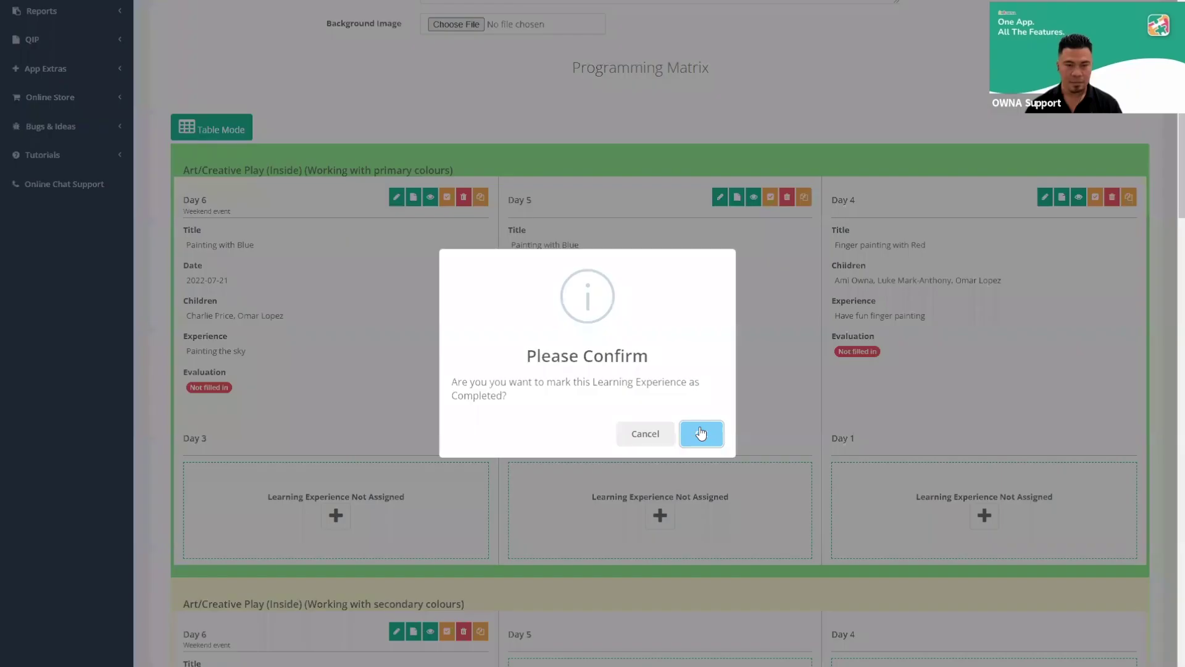
{"action": "left_click", "coordinate": [702, 434]}
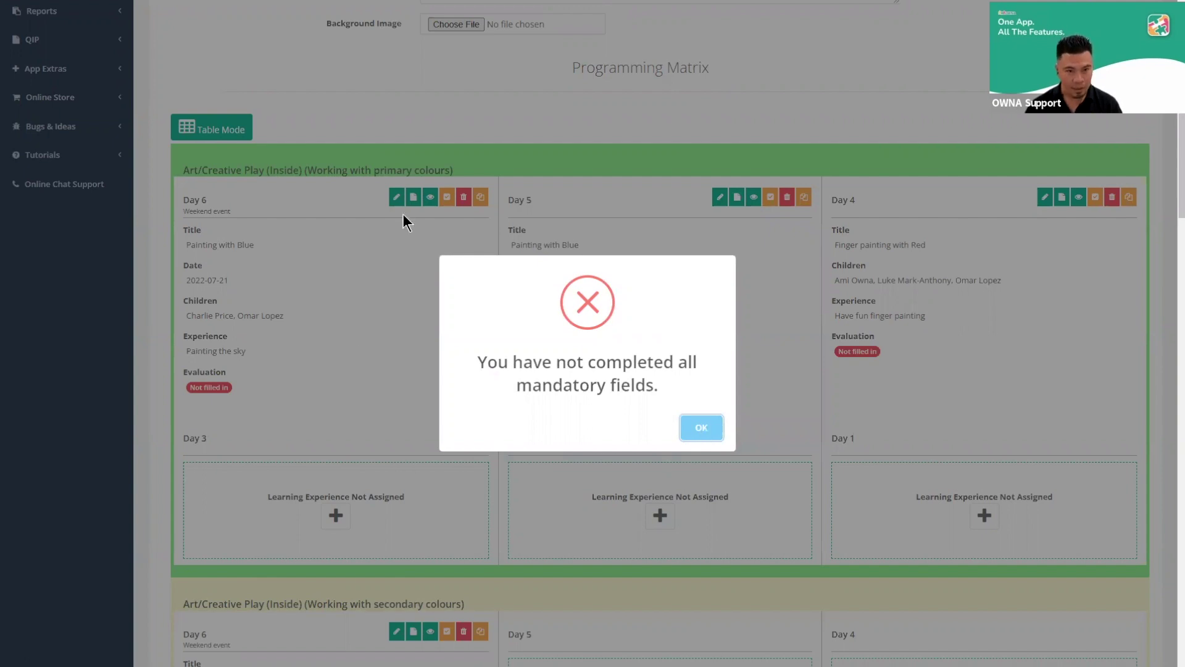
Save the Day 6 "Painting with Blue" Evaluation as "Both kids did very well, looking forward to tomorrow" and mark the experience as completed
{"action": "left_click", "coordinate": [413, 242]}
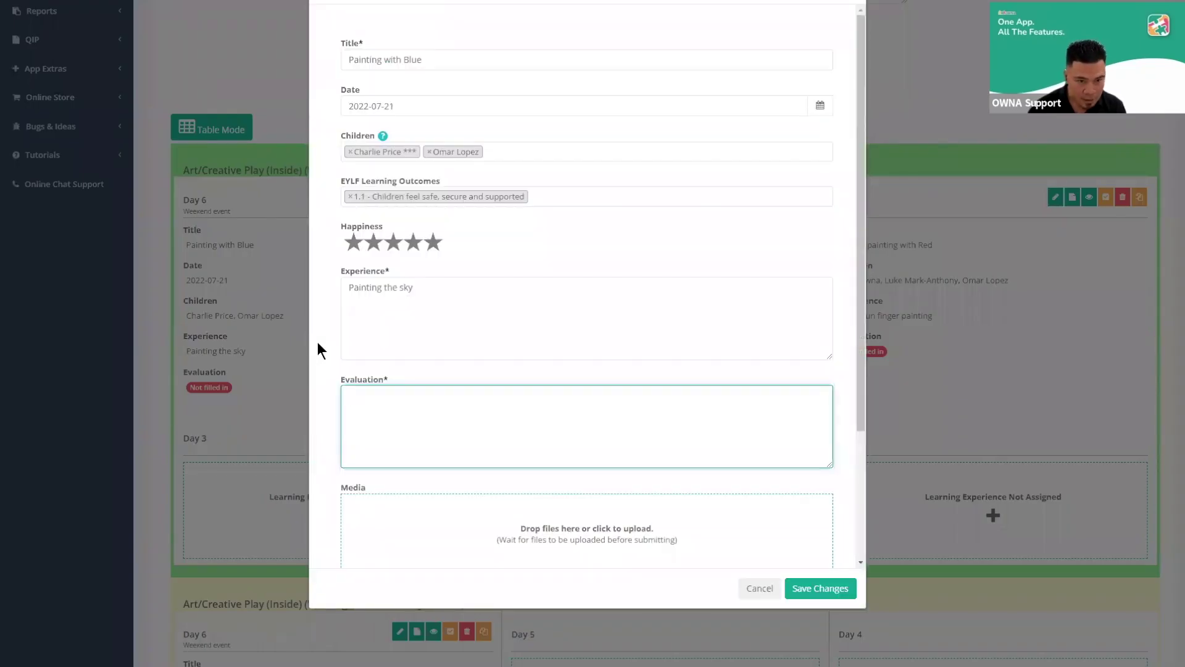
{"action": "type", "text": "Both kids d"}
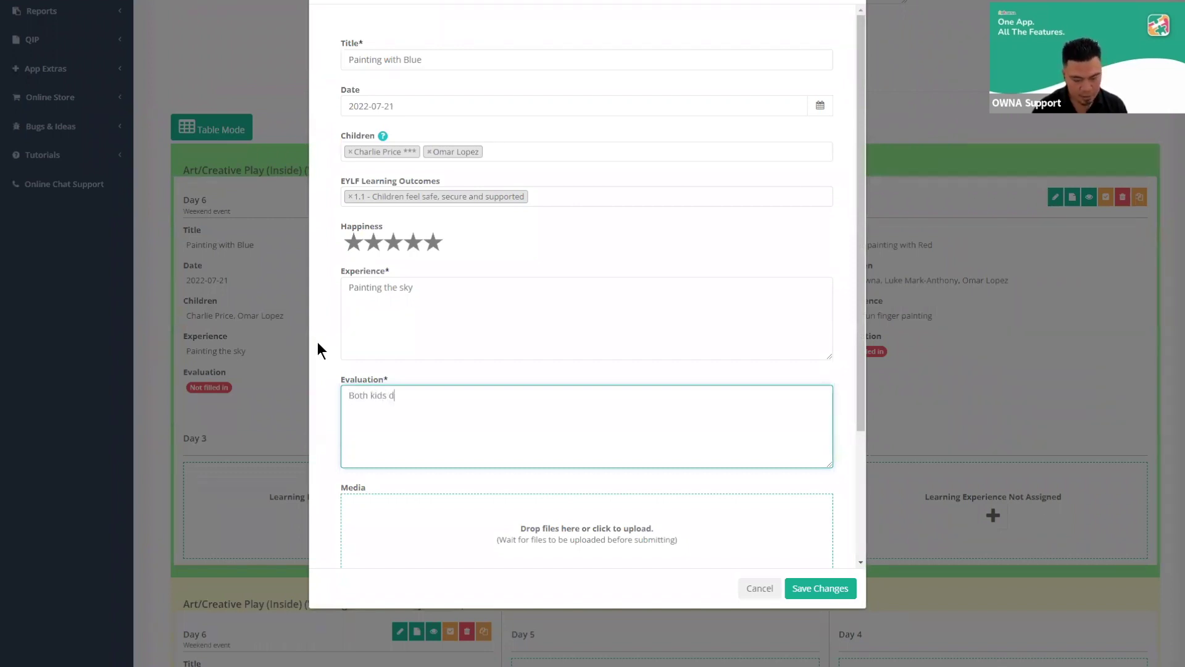
{"action": "type", "text": "id very well"}
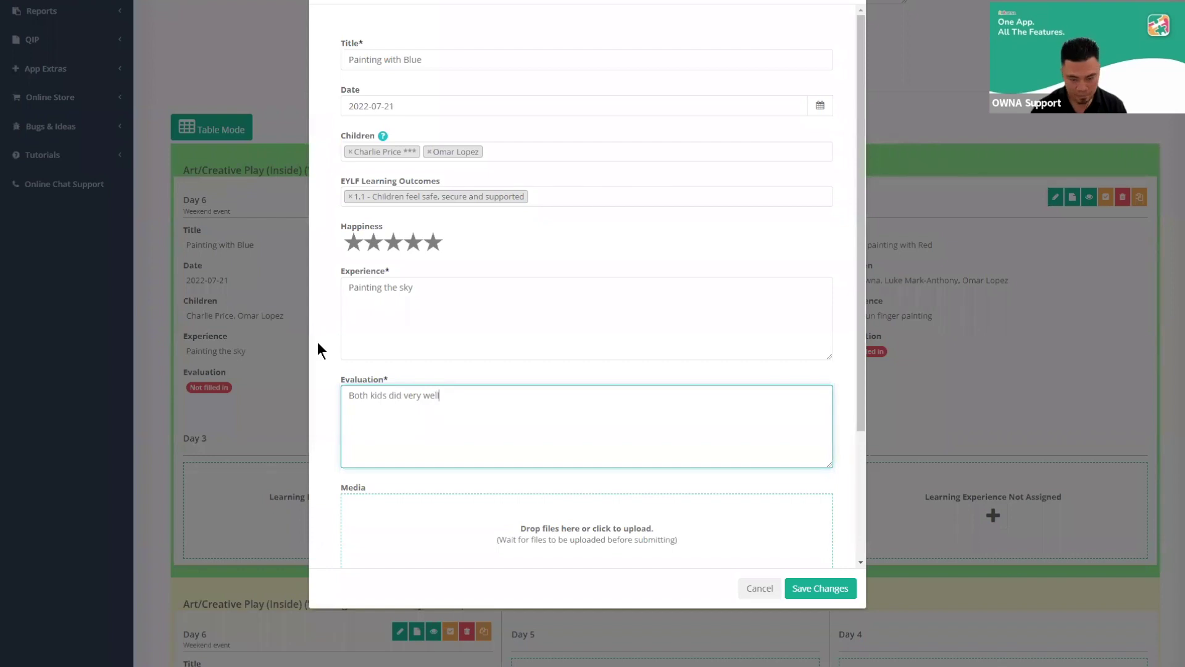
{"action": "type", "text": ", lookingforwa"}
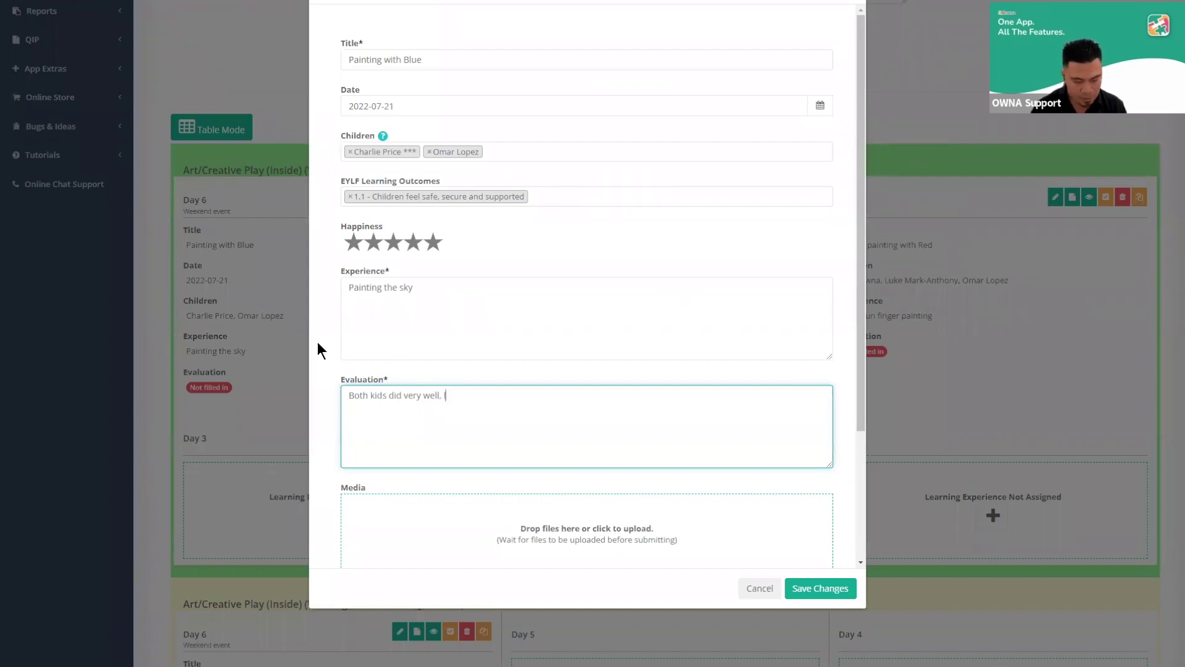
{"action": "key", "text": "BackSpace"}
{"action": "key", "text": "BackSpace"}
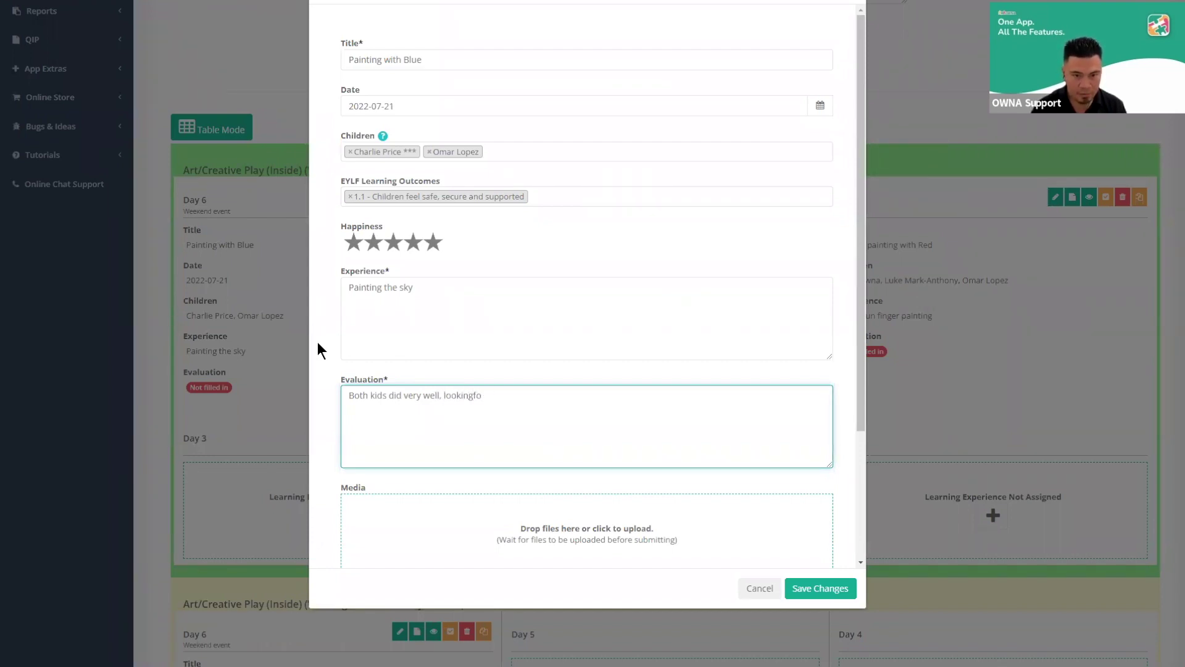
{"action": "type", "text": "forward to "}
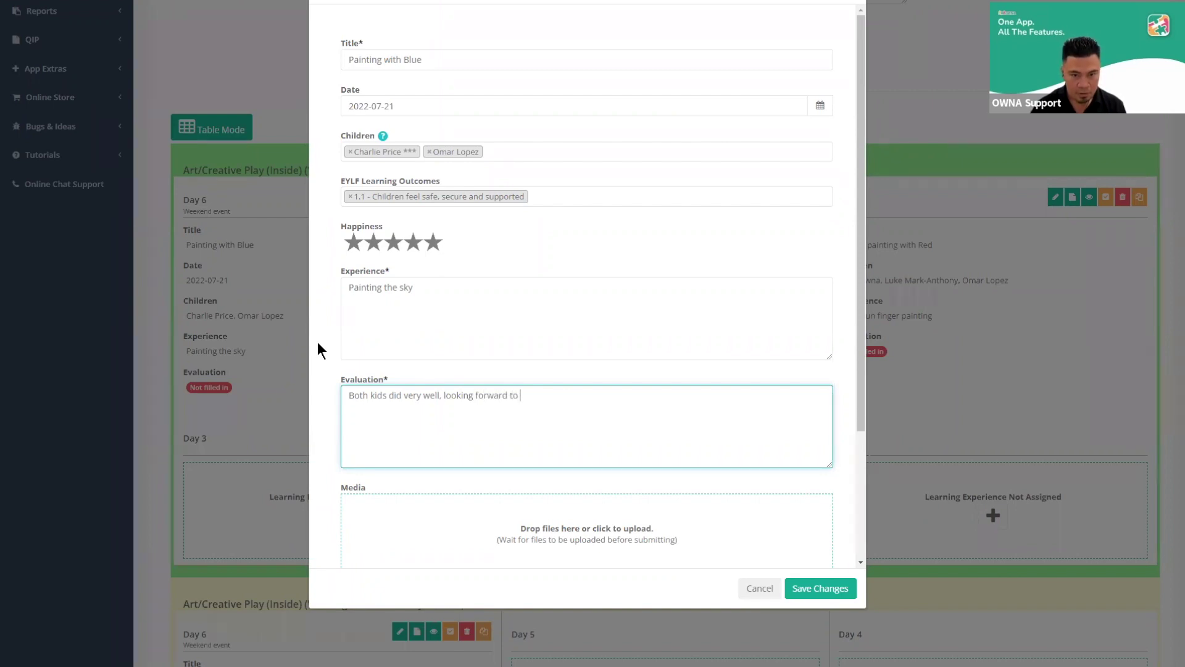
{"action": "type", "text": "tomorrow"}
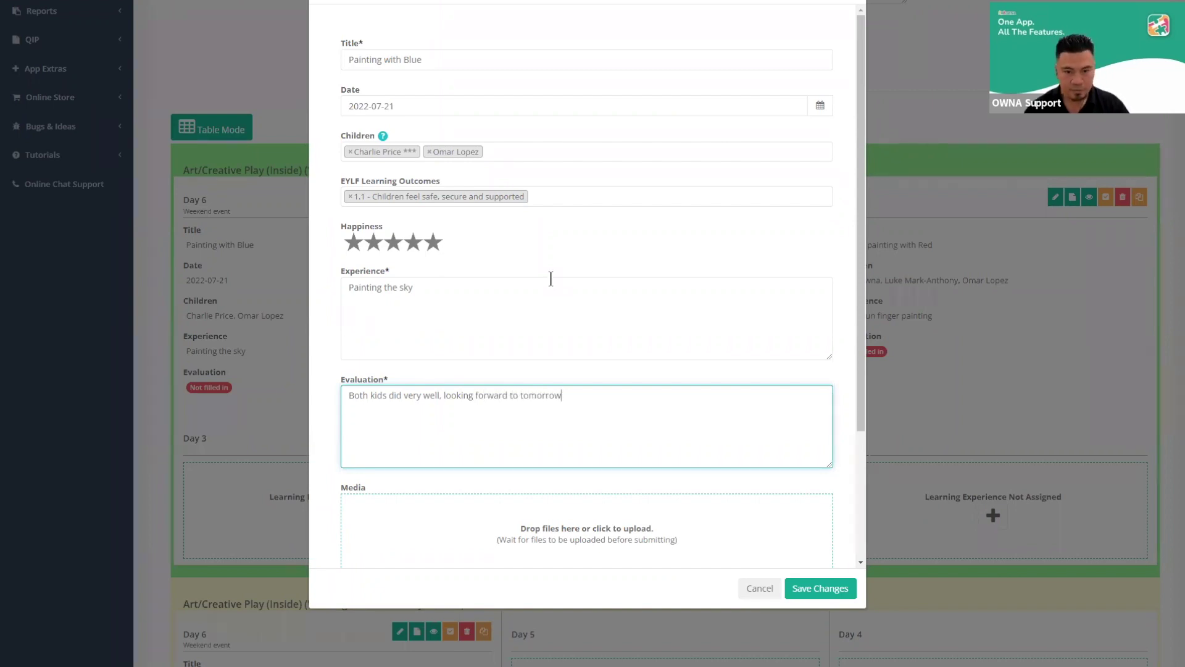
{"action": "scroll", "coordinate": [687, 518], "scroll_direction": "down", "scroll_amount": 3}
{"action": "left_click", "coordinate": [816, 588]}
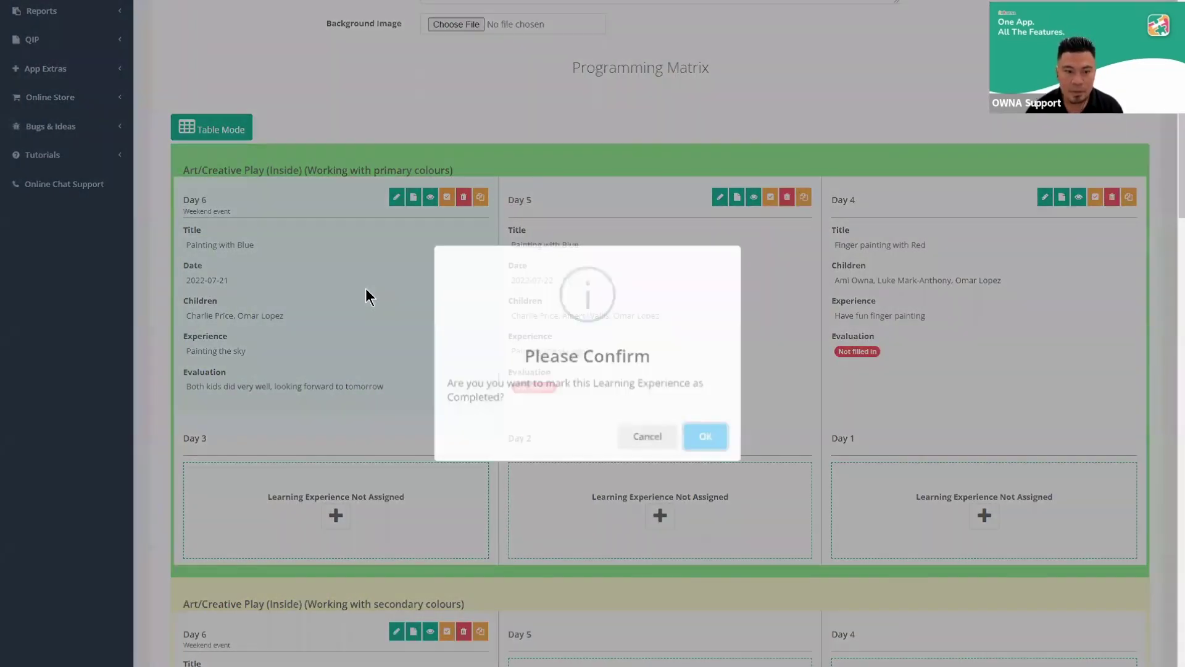
{"action": "key", "text": "Return"}
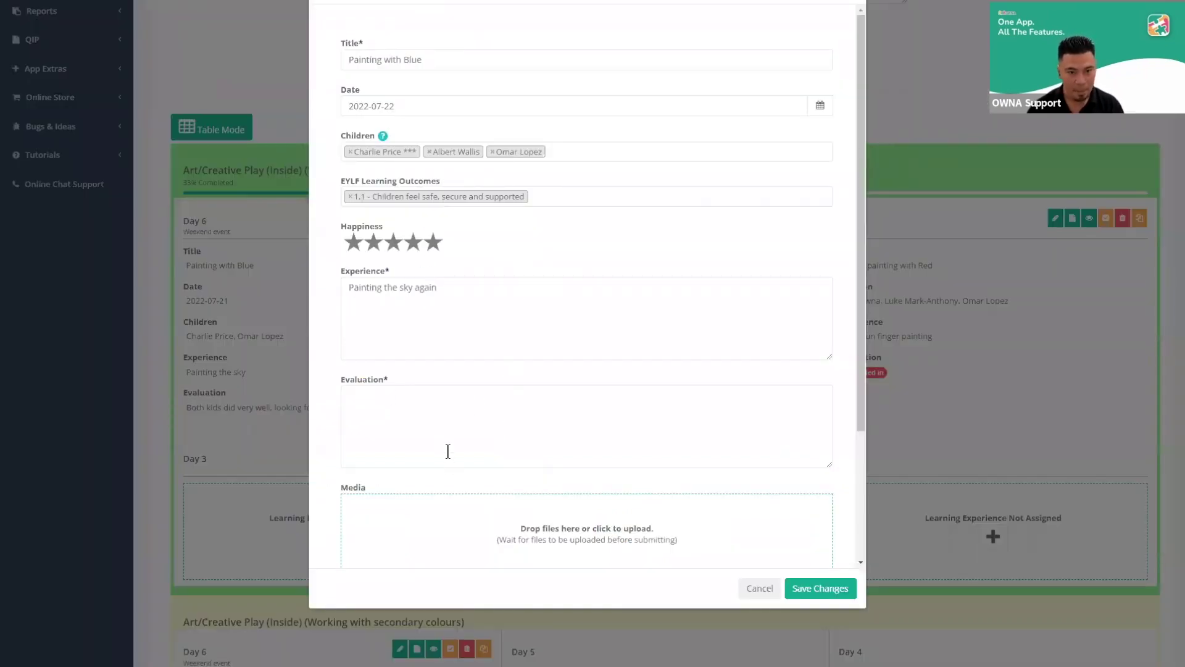
Save the Day 5 "Painting with Blue" Evaluation as "Had plenty of laughs" and mark the experience as completed
{"action": "left_click", "coordinate": [464, 403]}
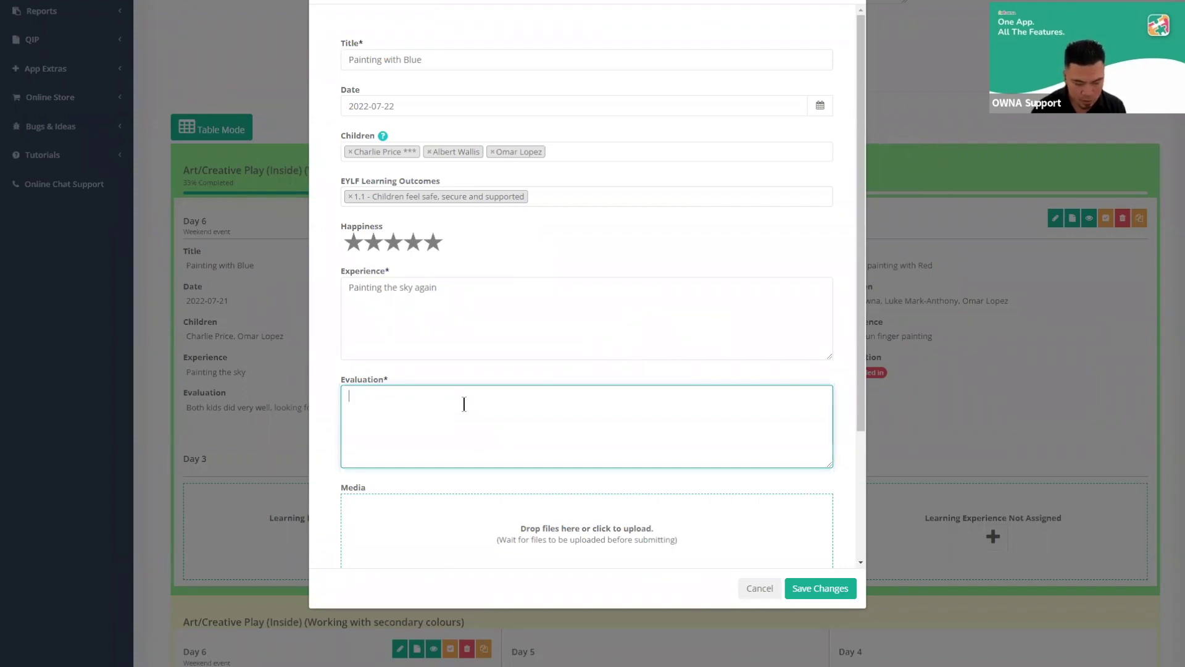
{"action": "type", "text": "Had"}
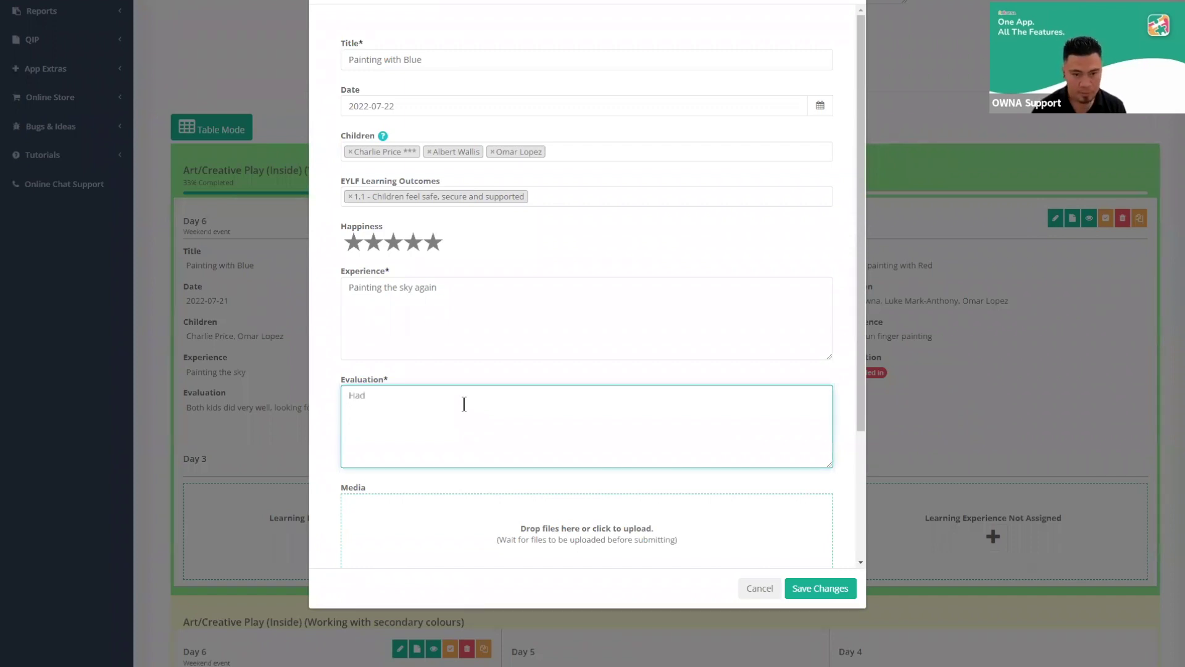
{"action": "type", "text": " plenty "}
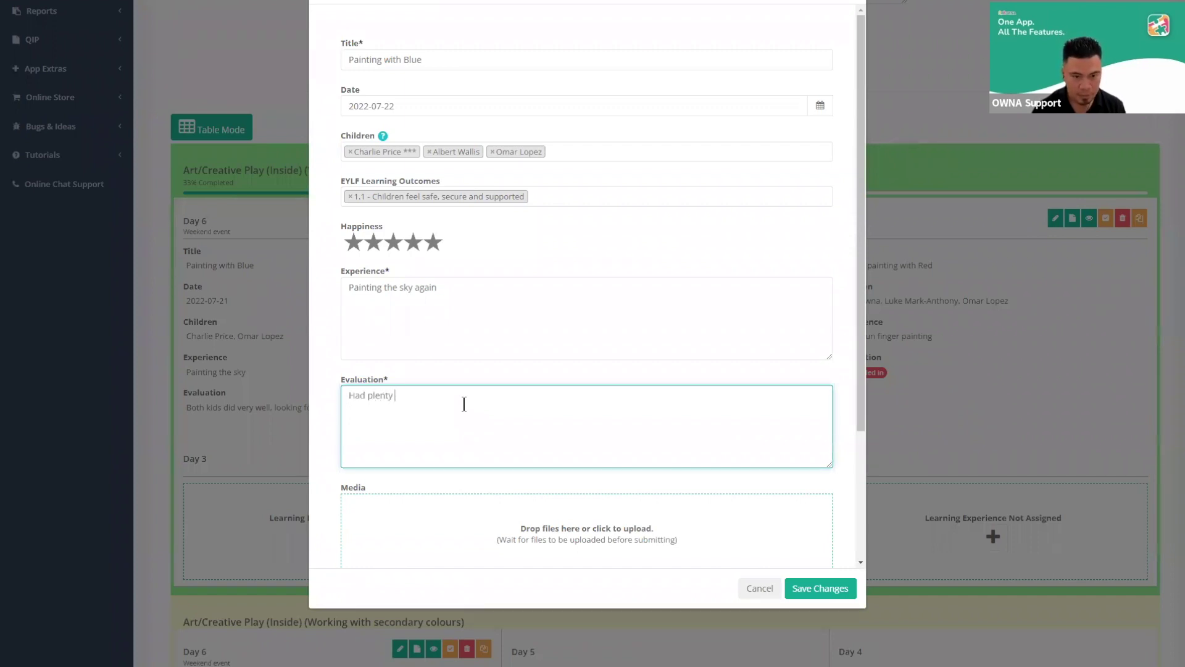
{"action": "type", "text": "of laughs"}
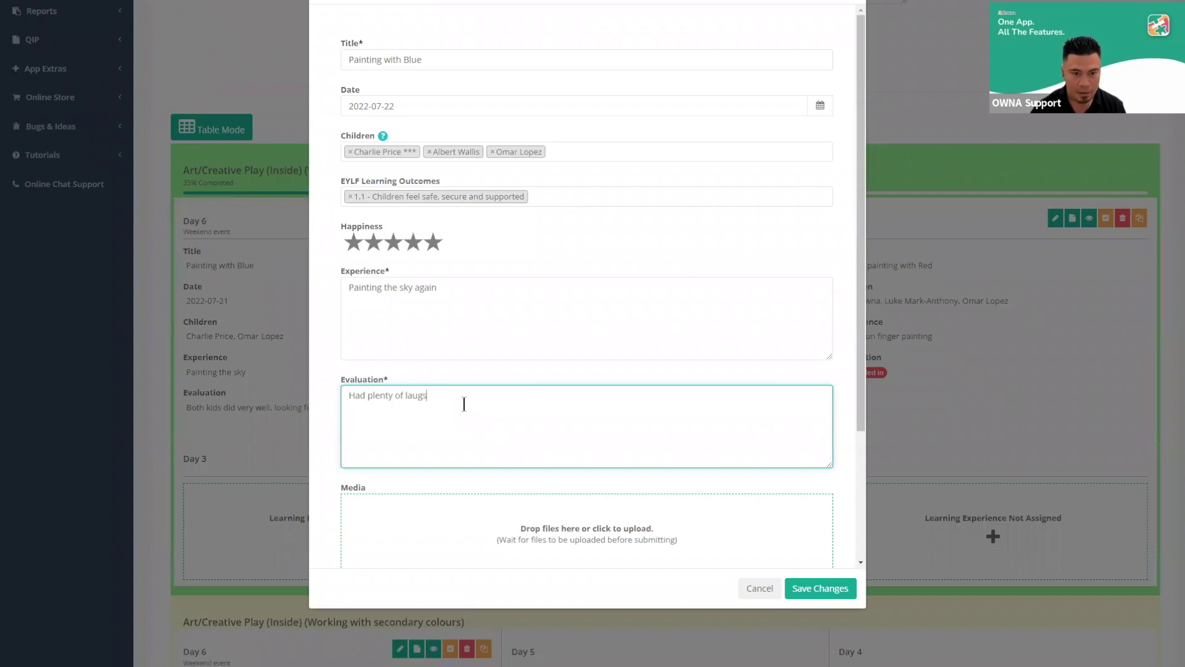
{"action": "left_click", "coordinate": [836, 596]}
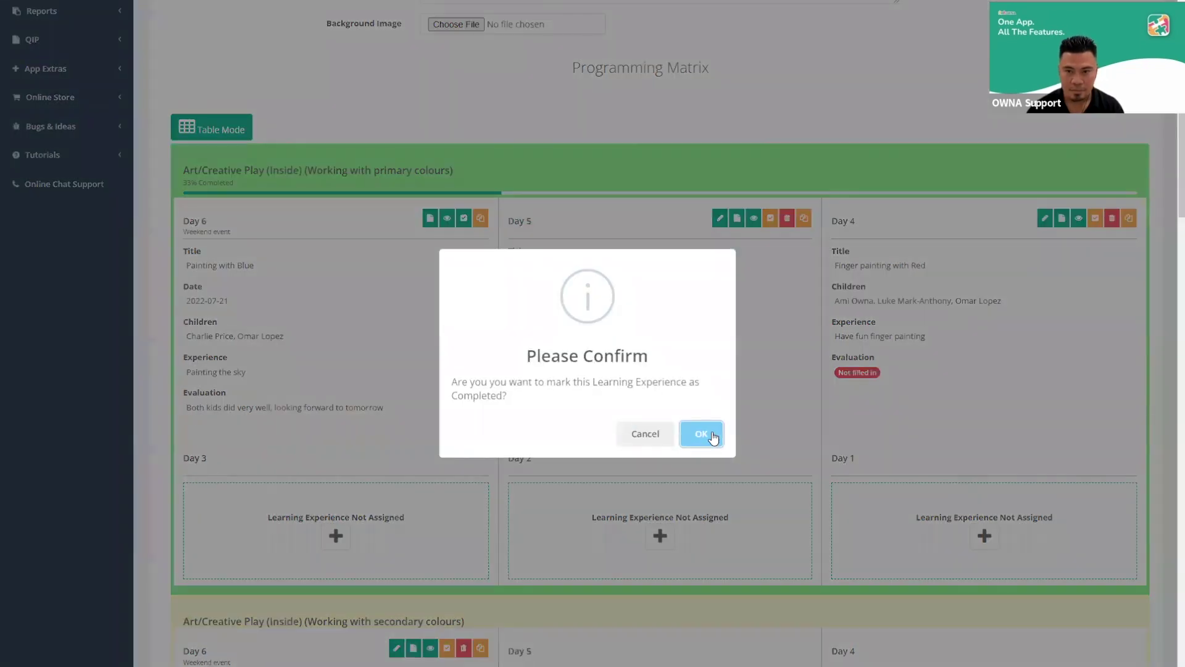
{"action": "left_click", "coordinate": [702, 433]}
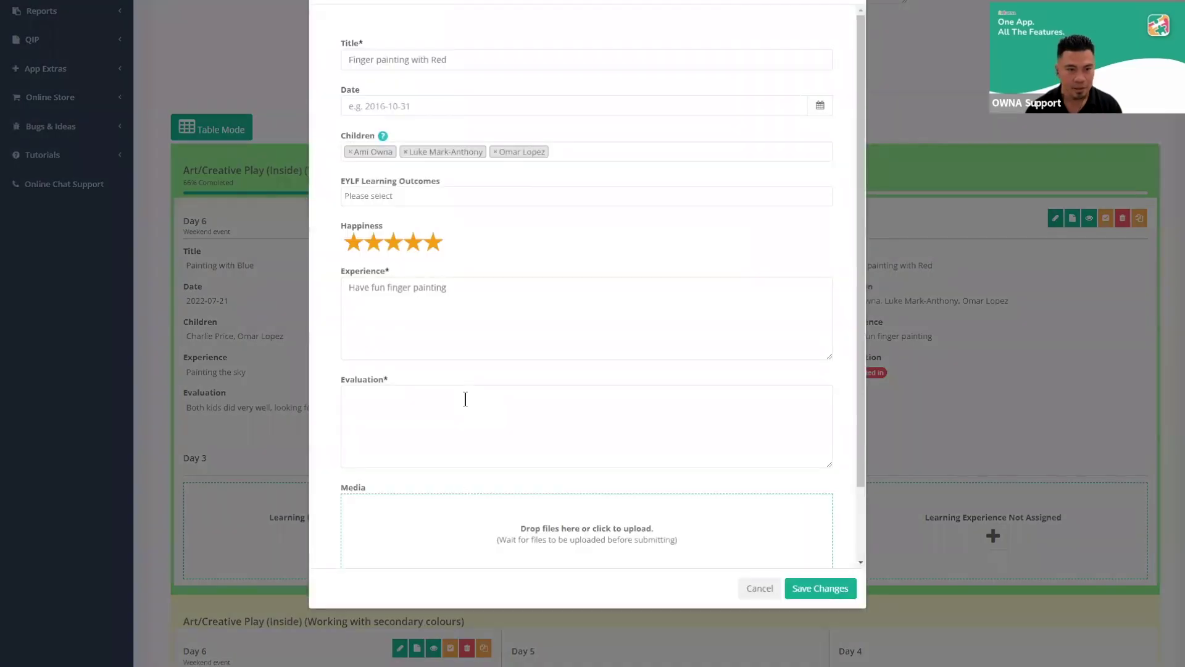
Save an Evaluation for Day 4 "Finger painting with Red" saying the named child fell over and hurt himself but was still very happy
{"action": "left_click", "coordinate": [463, 398]}
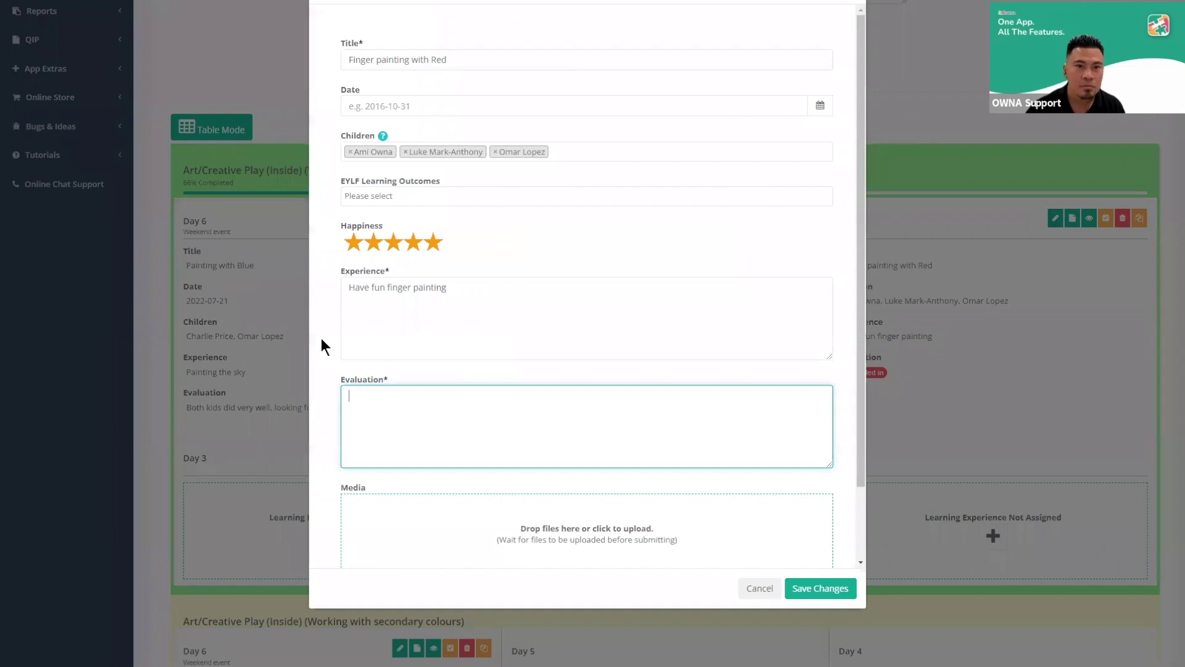
{"action": "type", "text": "Omar"}
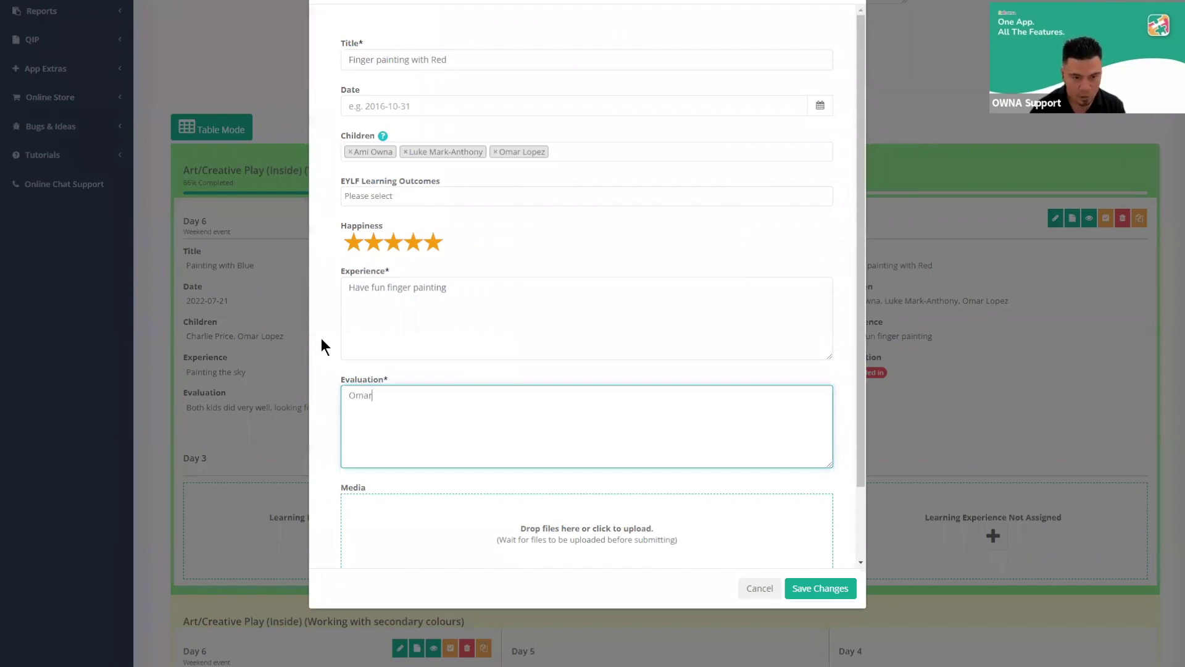
{"action": "type", "text": " fell "}
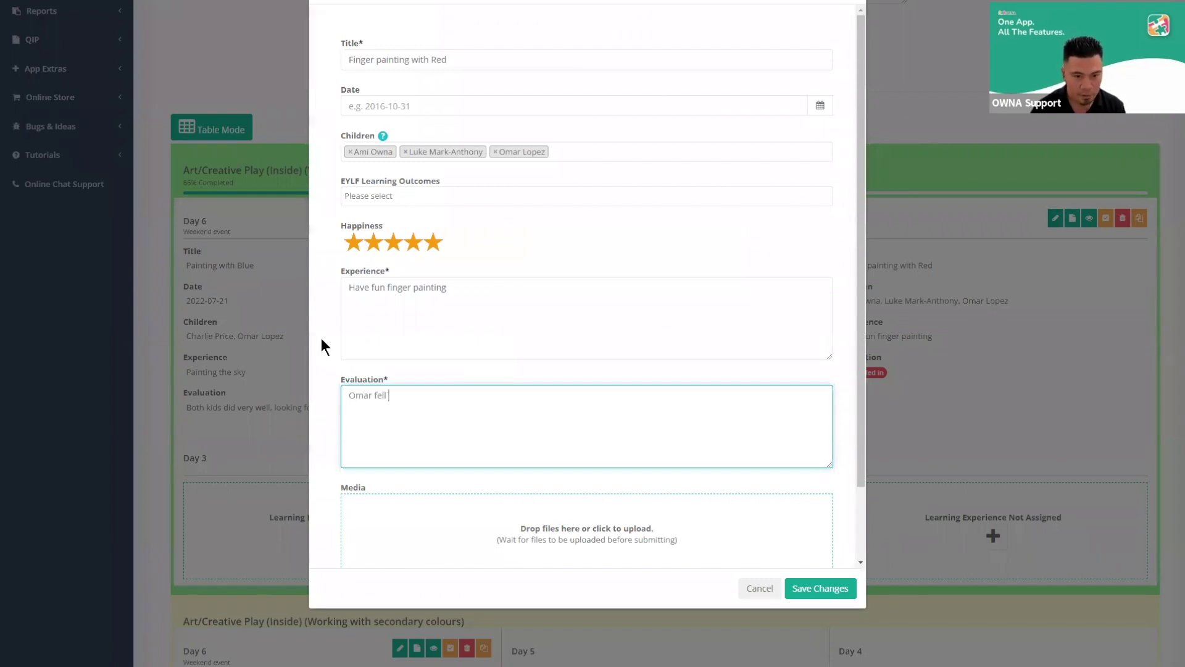
{"action": "type", "text": "over and hurt"}
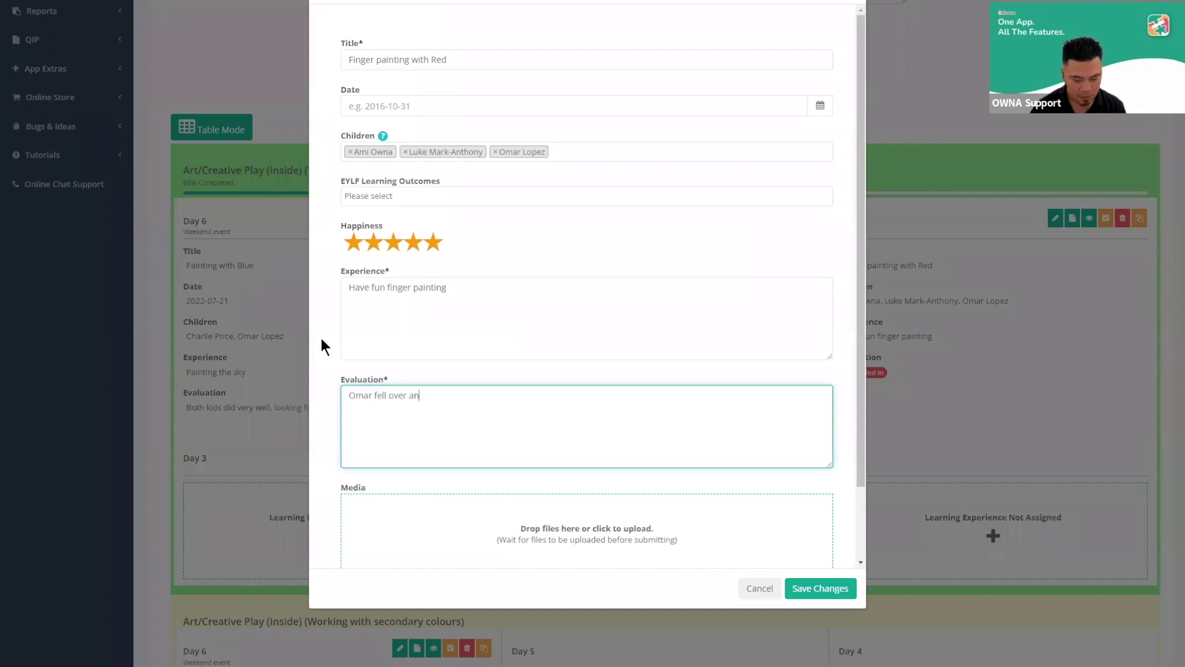
{"action": "key", "text": "BackSpace"}
{"action": "key", "text": "BackSpace"}
{"action": "key", "text": "BackSpace"}
{"action": "type", "text": "ihi"}
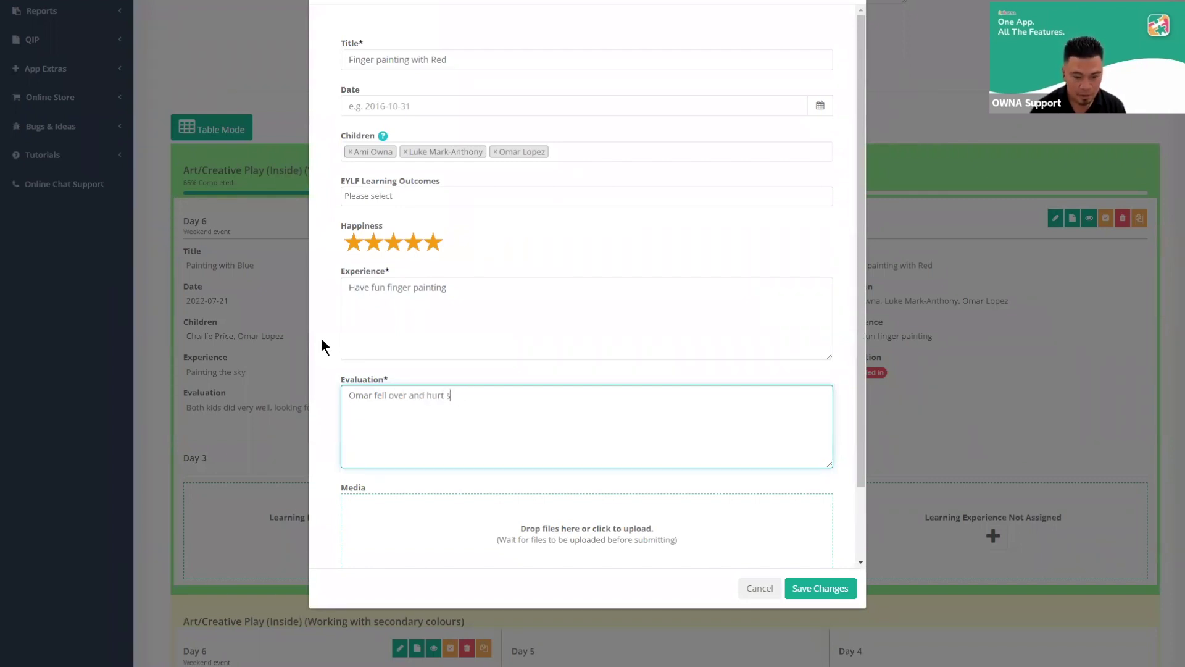
{"action": "type", "text": "mself but he"}
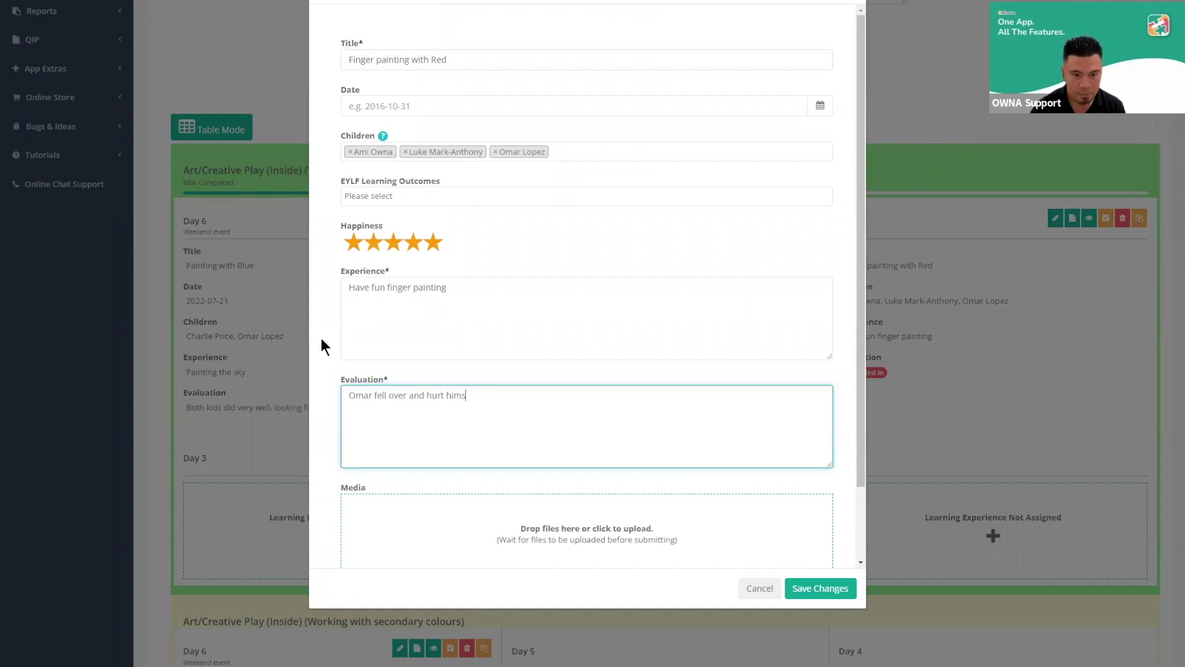
{"action": "type", "text": " w"}
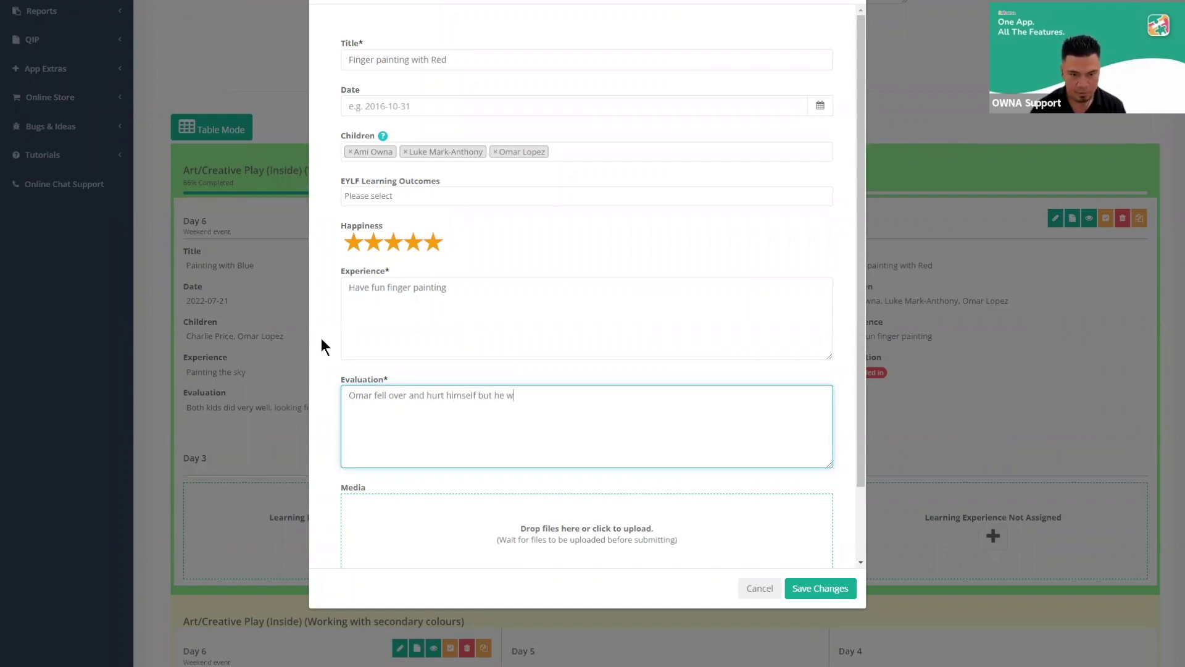
{"action": "type", "text": "as still very happy"}
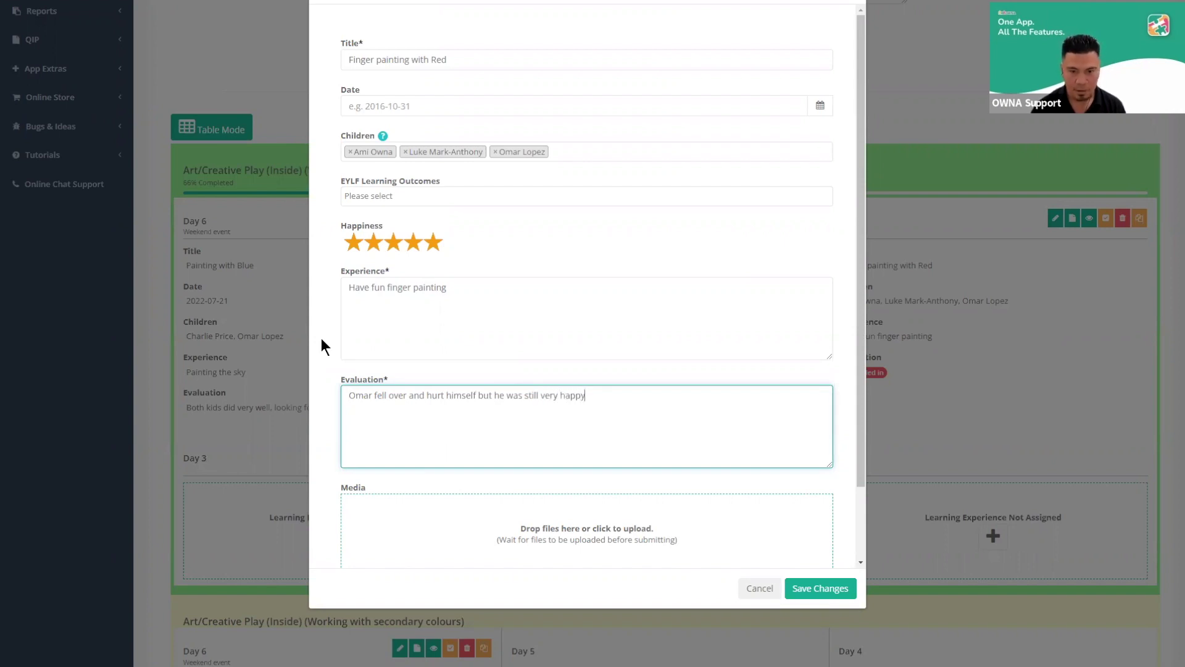
{"action": "left_click", "coordinate": [820, 588]}
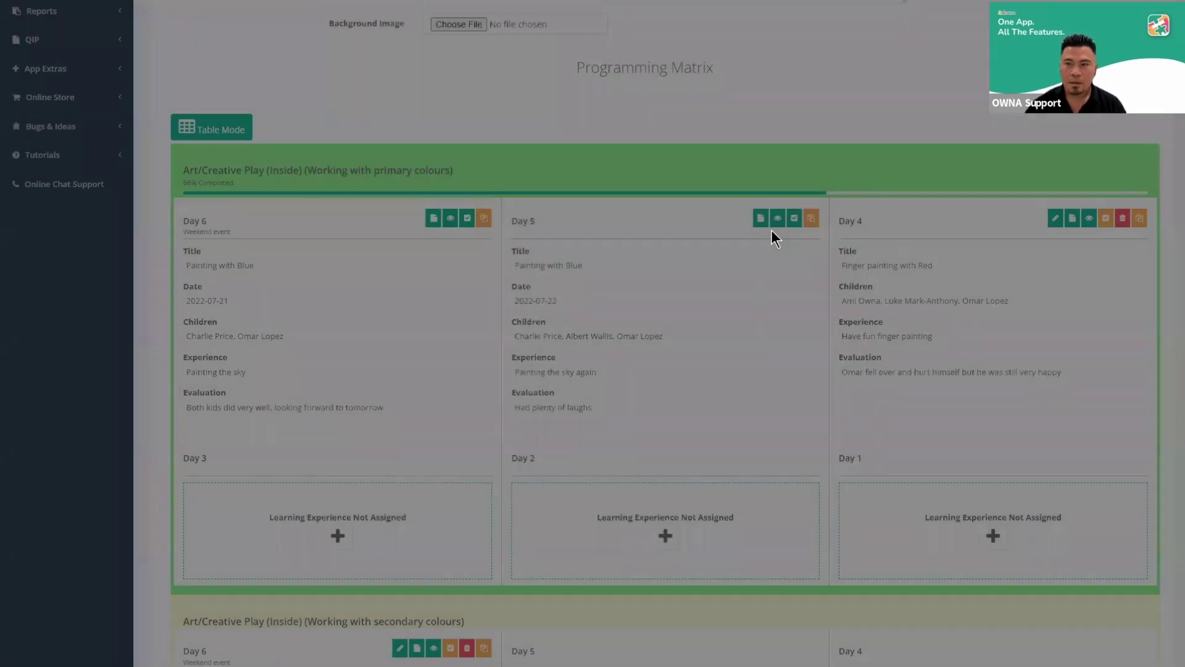
Save the Day 6 "Painting with Green" Evaluation as "All the children had a great time" and mark the experience as completed
{"action": "scroll", "coordinate": [483, 294], "scroll_direction": "down", "scroll_amount": 5}
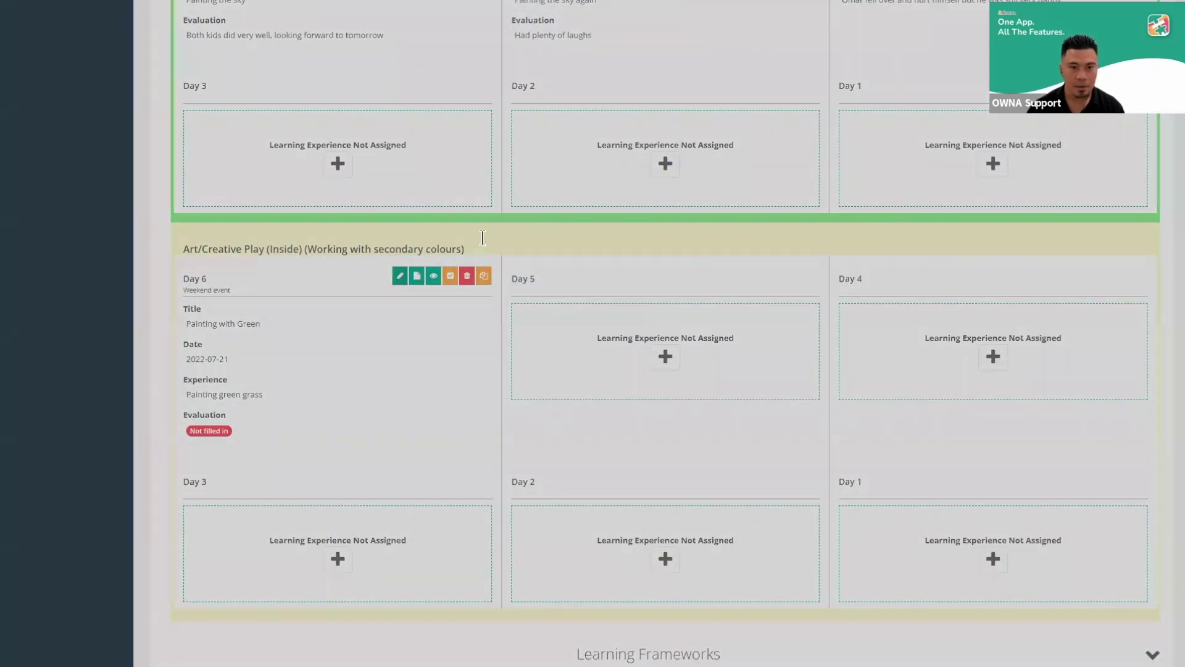
{"action": "left_click", "coordinate": [400, 275]}
{"action": "left_click", "coordinate": [484, 478]}
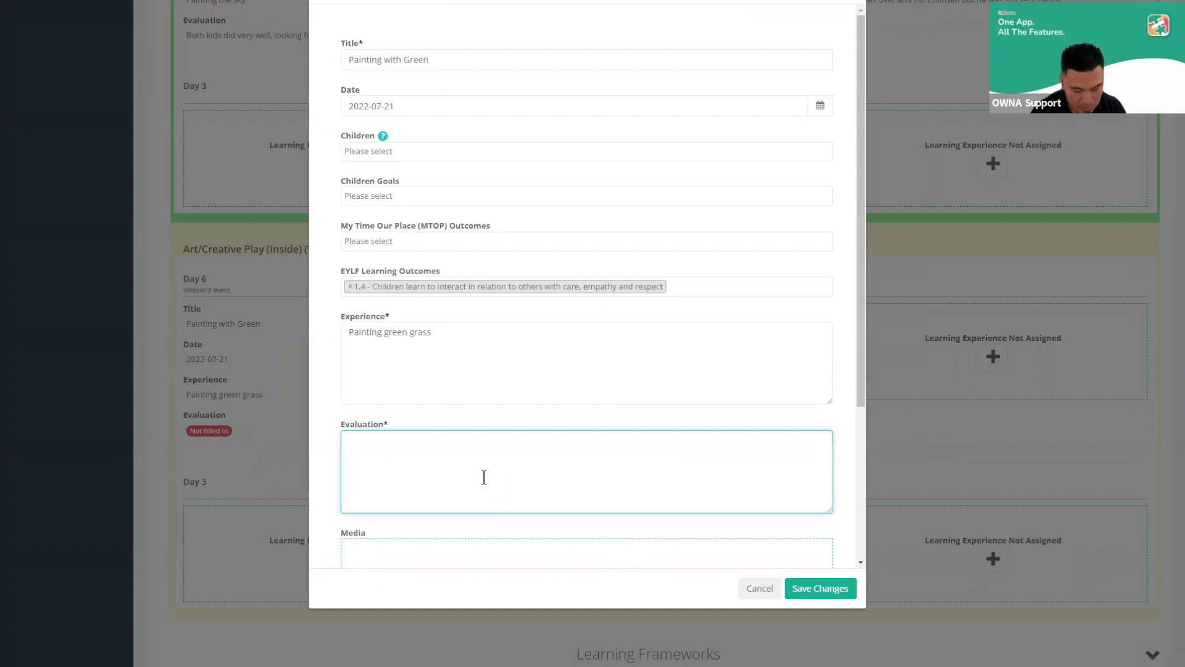
{"action": "type", "text": "All"}
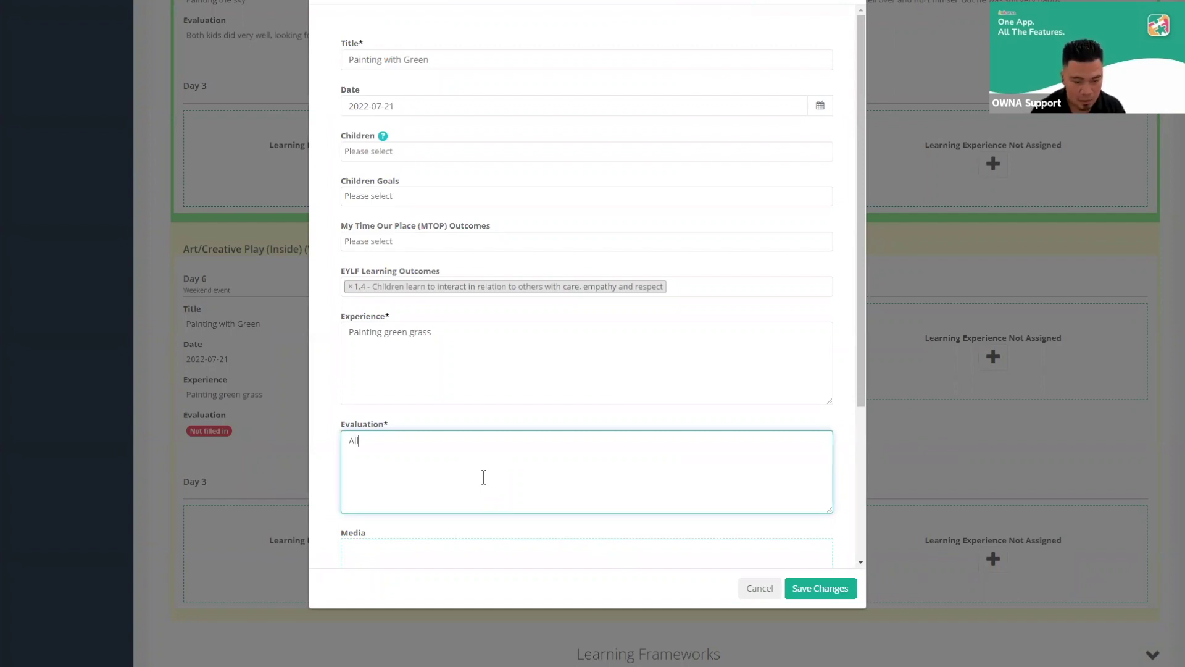
{"action": "type", "text": " the children had"}
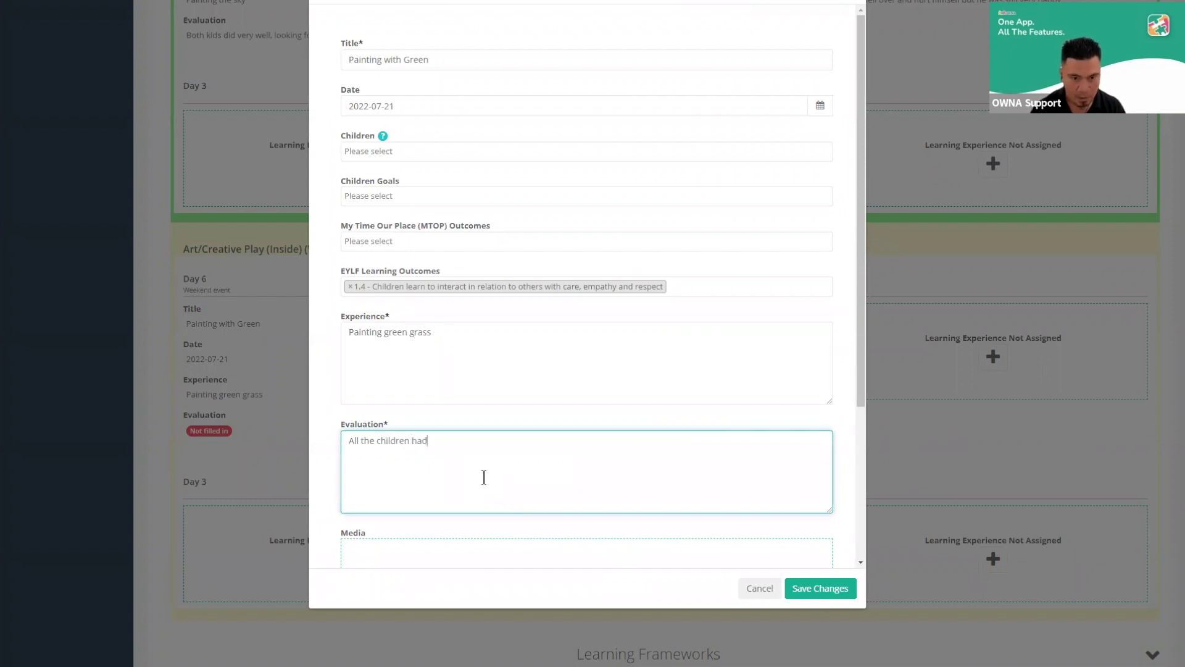
{"action": "type", "text": " a gre"}
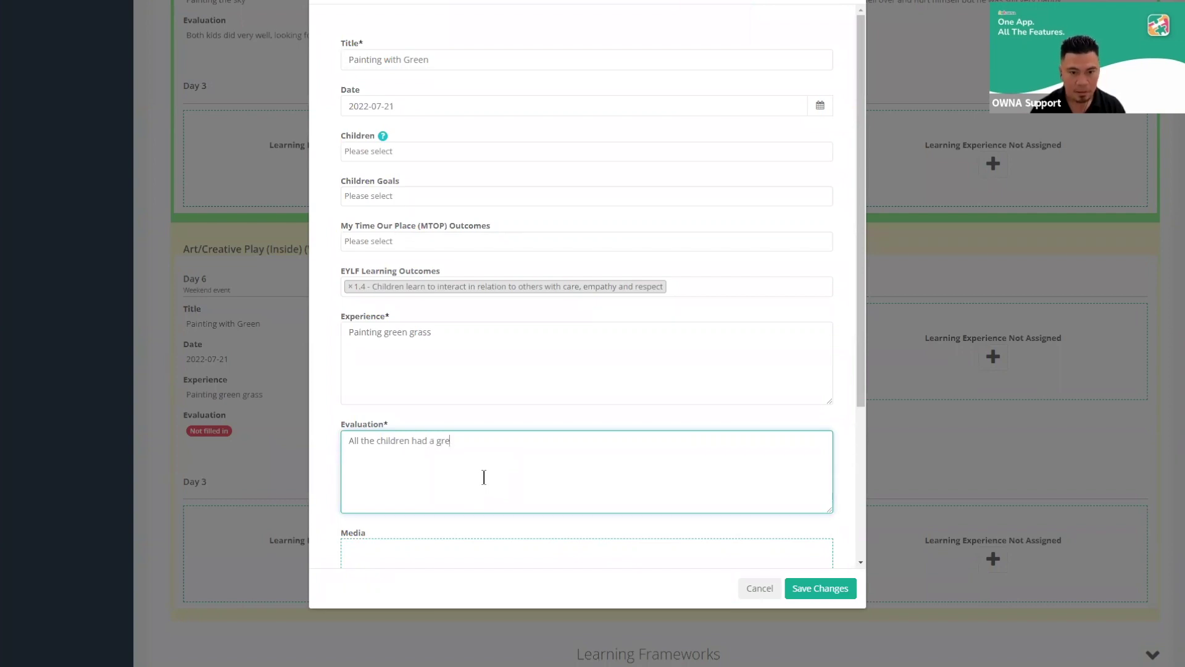
{"action": "type", "text": "at time"}
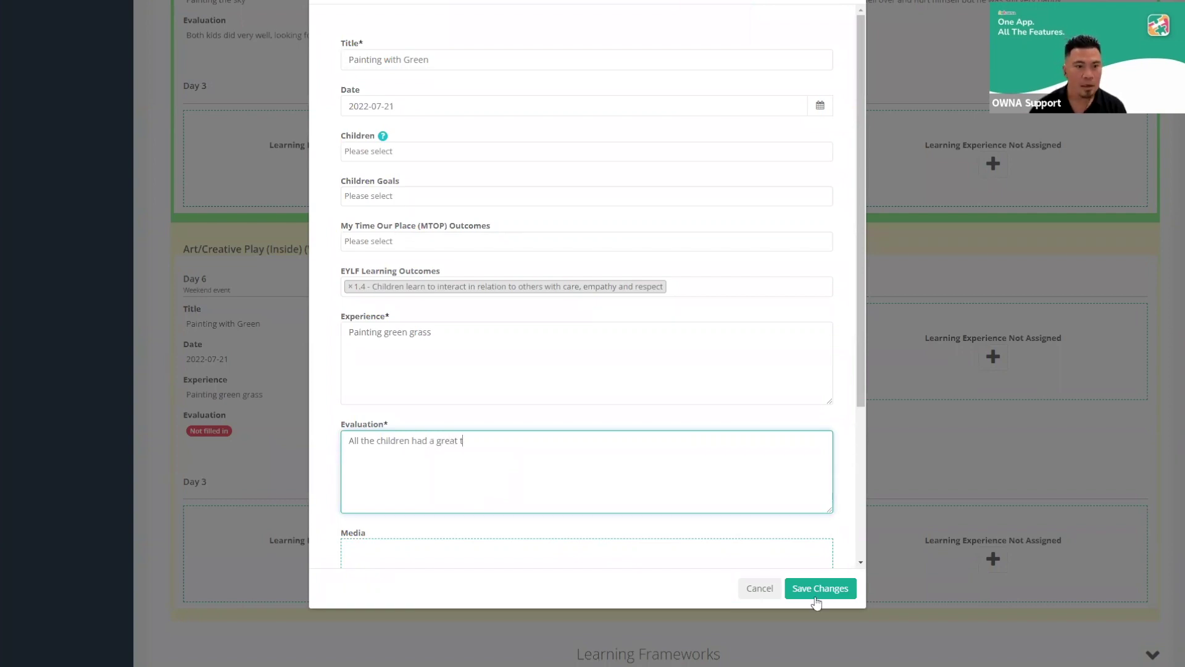
{"action": "left_click", "coordinate": [813, 593]}
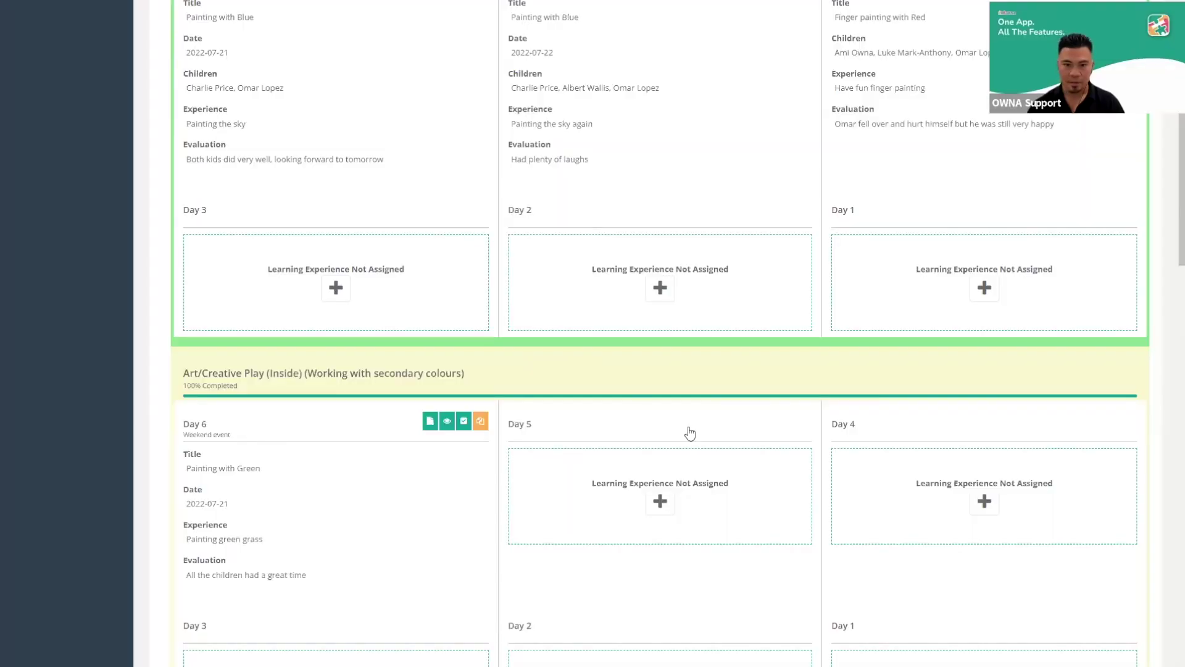
{"action": "scroll", "coordinate": [689, 432], "scroll_direction": "up", "scroll_amount": 5}
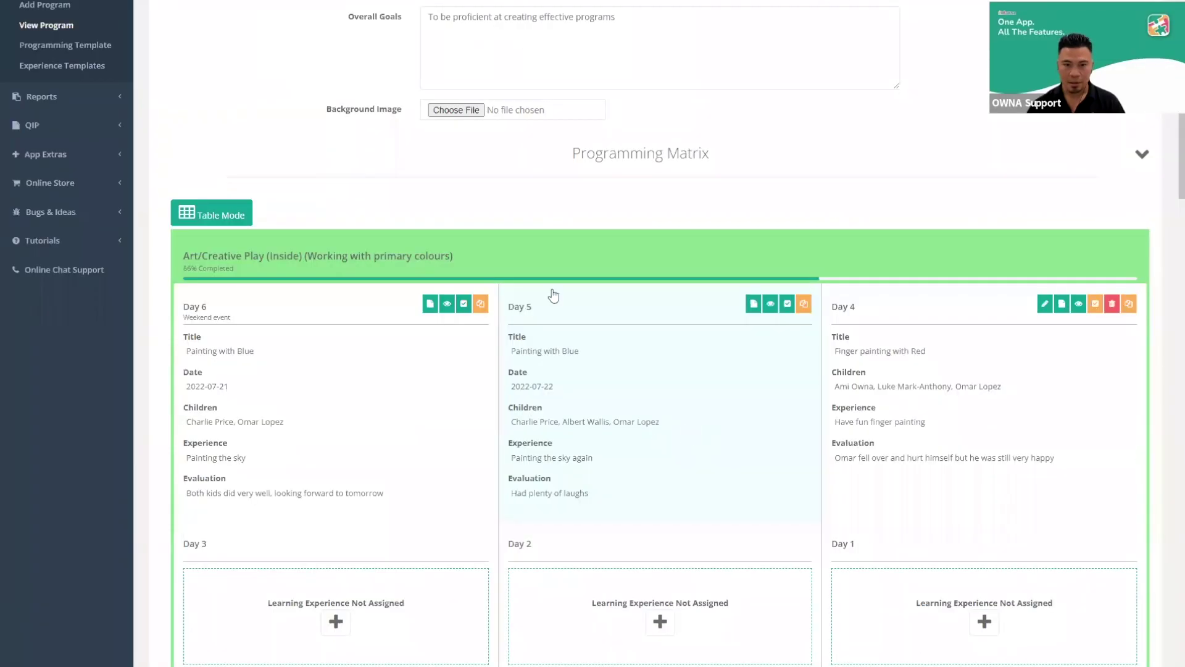
{"action": "left_click", "coordinate": [787, 303]}
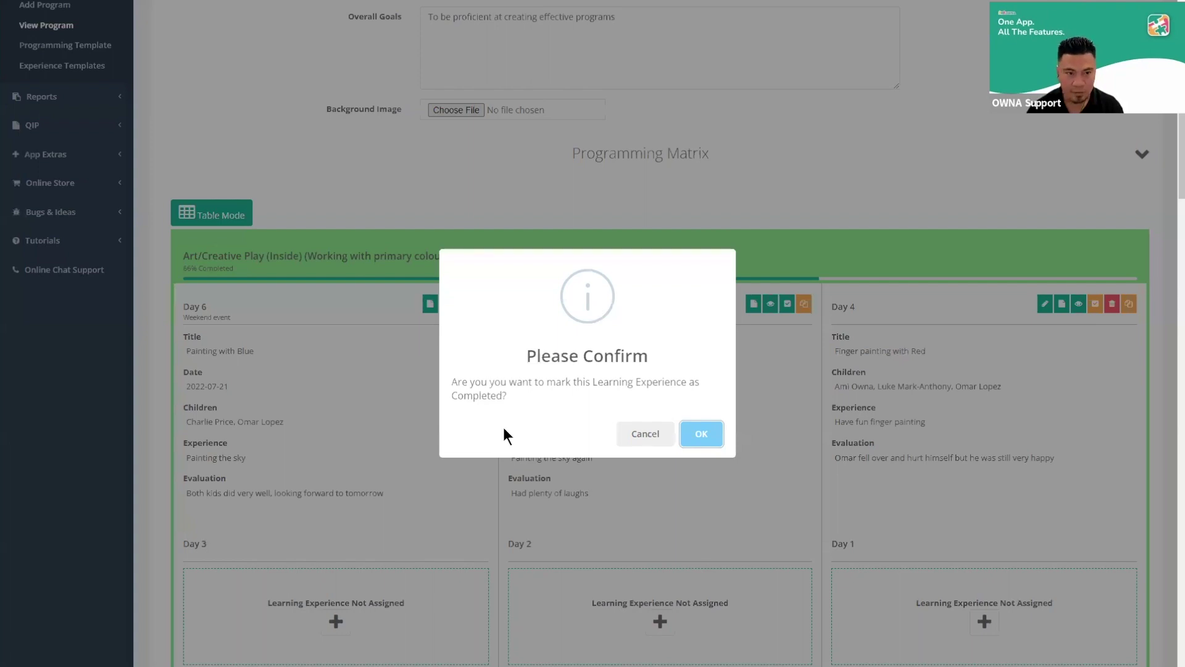
{"action": "left_click", "coordinate": [194, 276]}
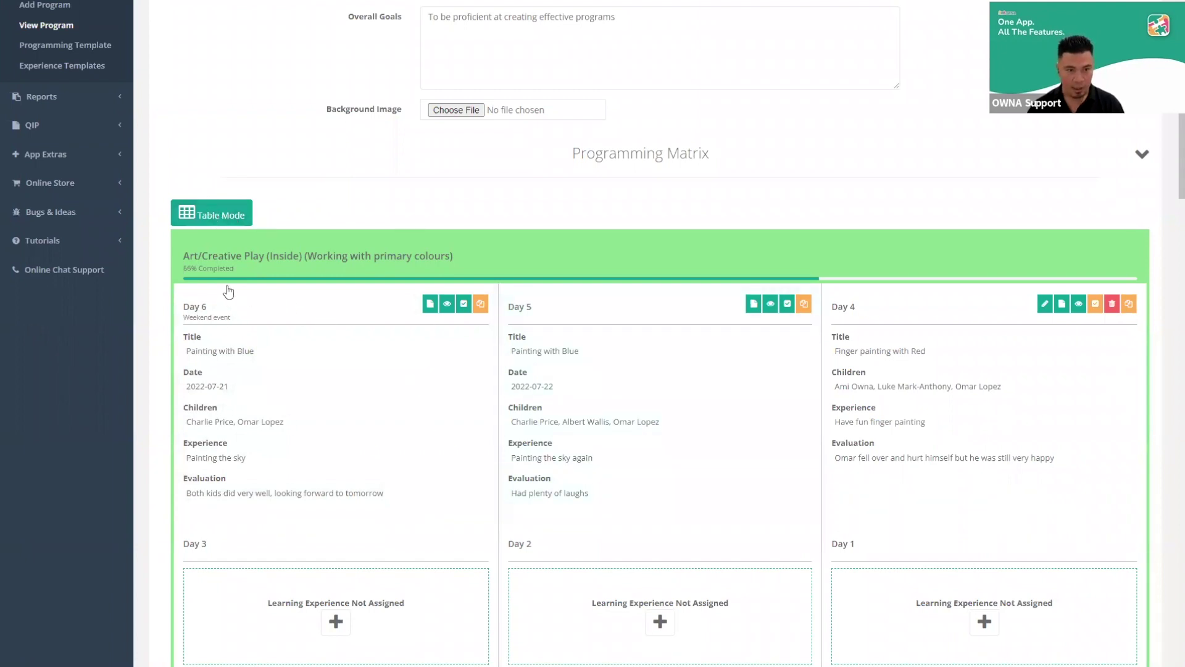
Switch the programming matrix to table mode and review the program summary's overall completion and evaluated experiences
{"action": "left_click", "coordinate": [211, 212]}
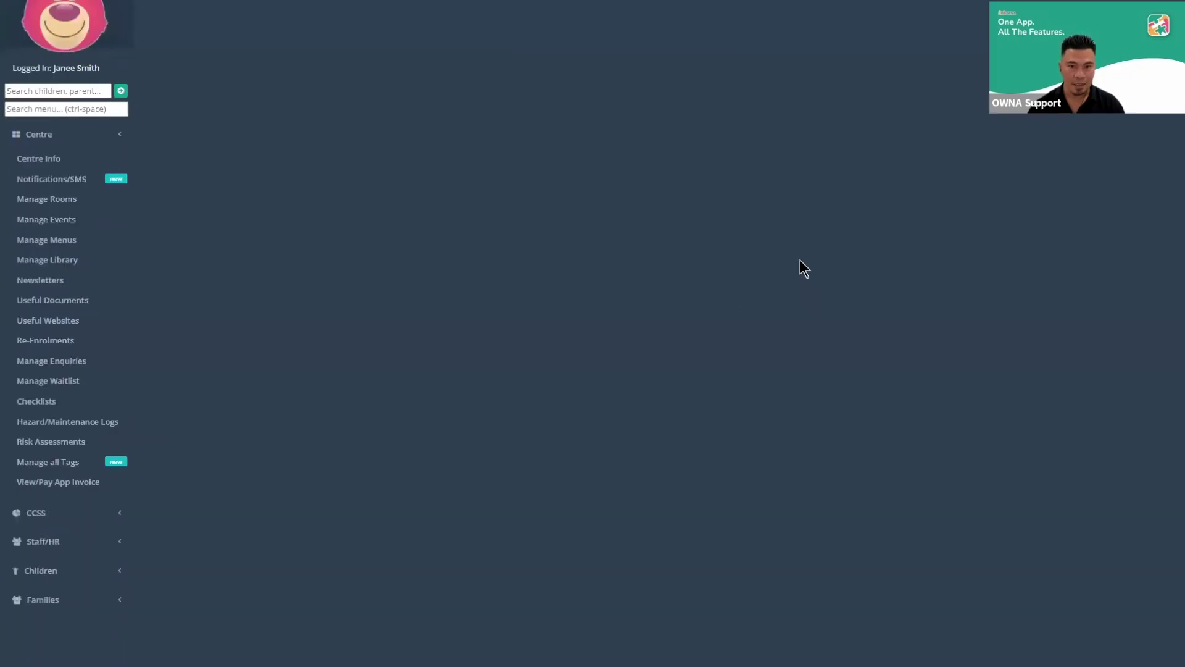
{"action": "scroll", "coordinate": [745, 243], "scroll_direction": "down", "scroll_amount": 1}
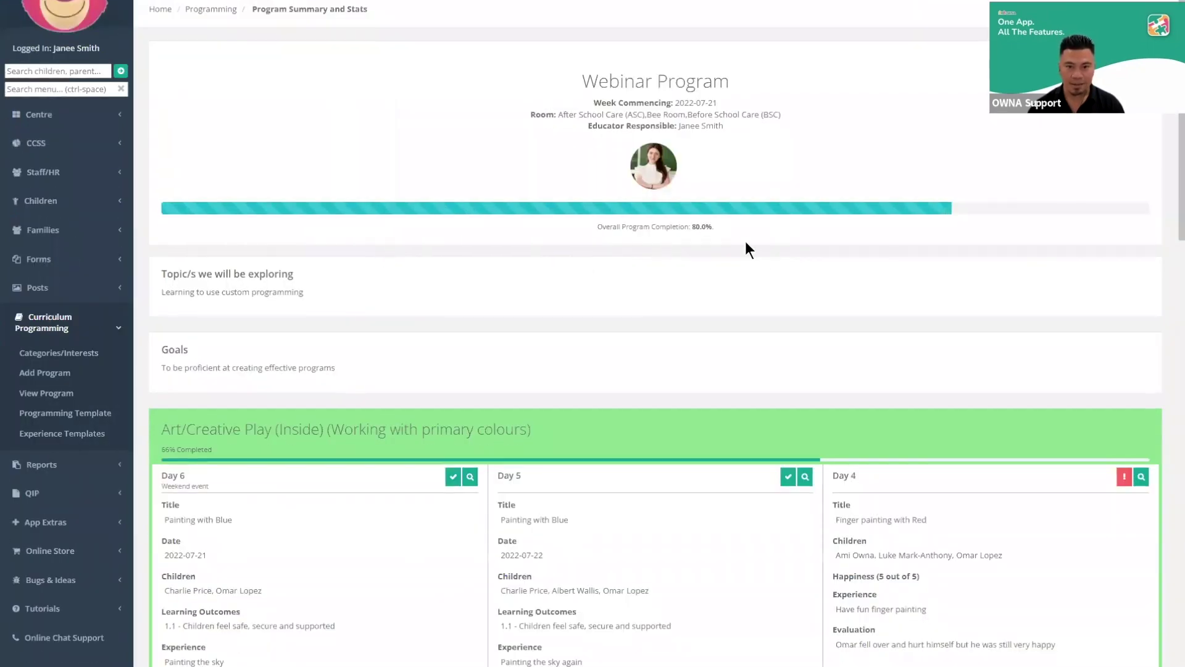
{"action": "scroll", "coordinate": [677, 238], "scroll_direction": "down", "scroll_amount": 4}
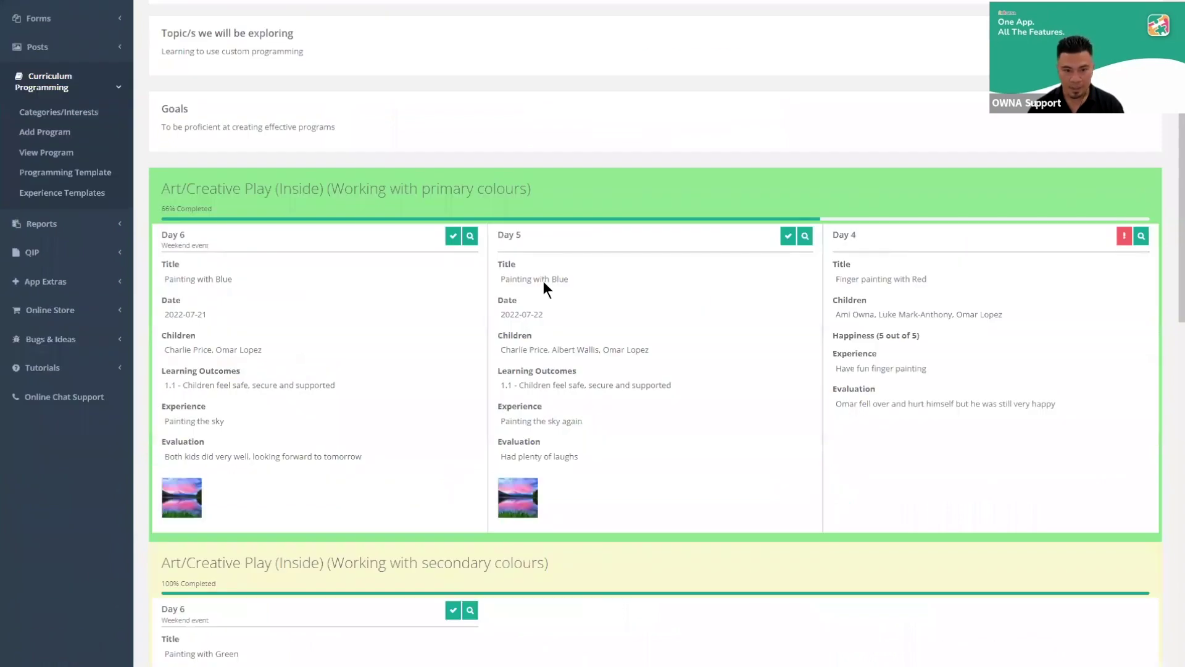
{"action": "scroll", "coordinate": [543, 284], "scroll_direction": "down", "scroll_amount": 1}
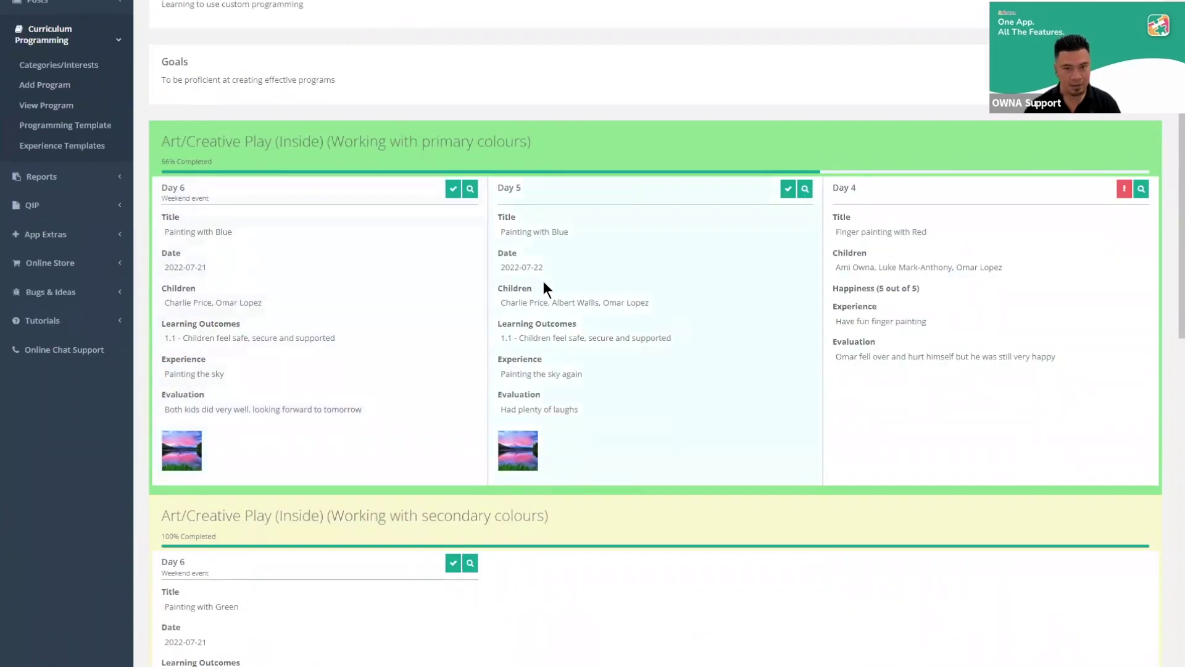
{"action": "scroll", "coordinate": [686, 185], "scroll_direction": "up", "scroll_amount": 4}
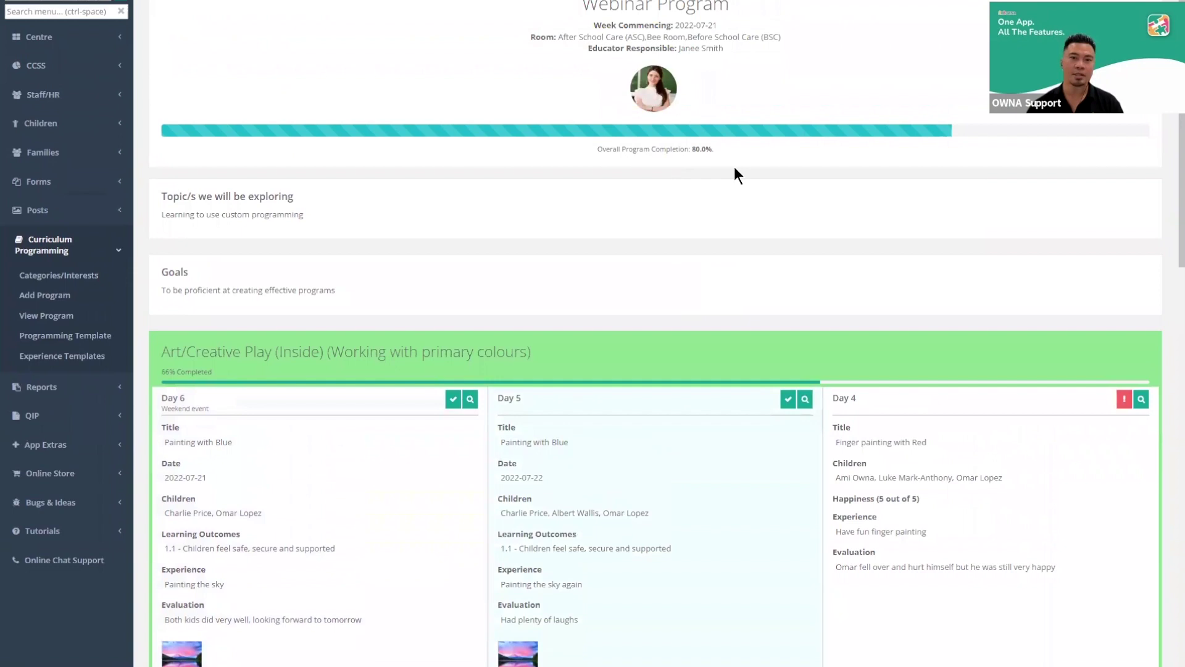
{"action": "scroll", "coordinate": [703, 167], "scroll_direction": "up", "scroll_amount": 1}
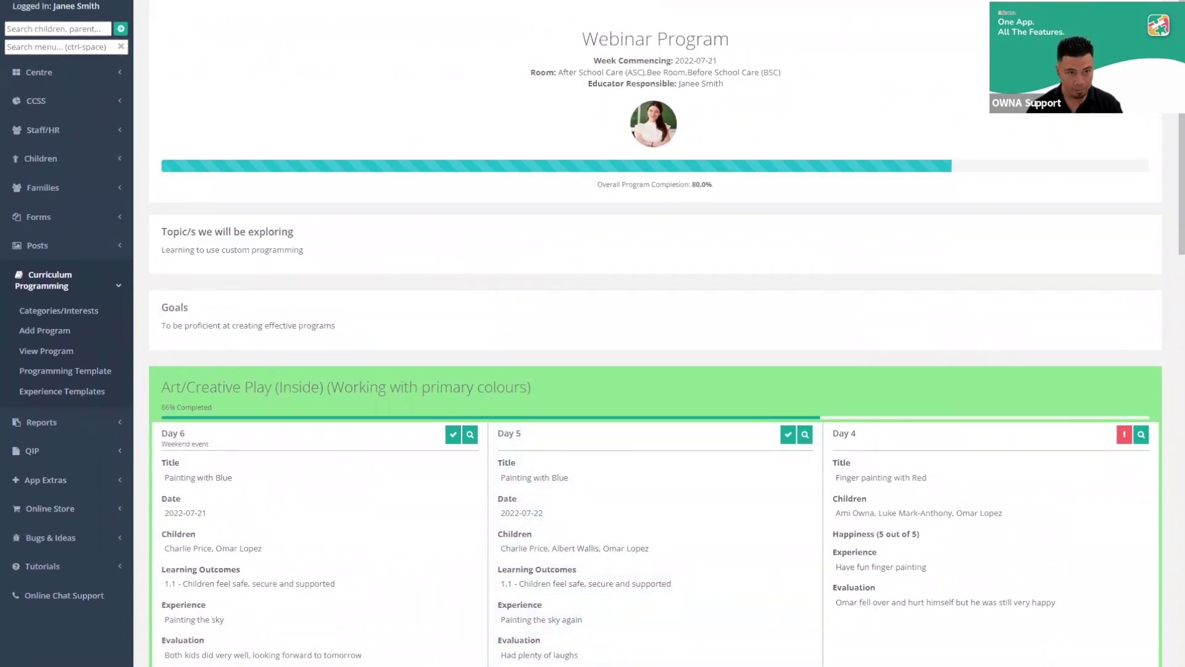
Return to the programming matrix, mark the Day 4 experience in the primary colours row as completed and check the program summary
{"action": "key", "text": "alt+Left"}
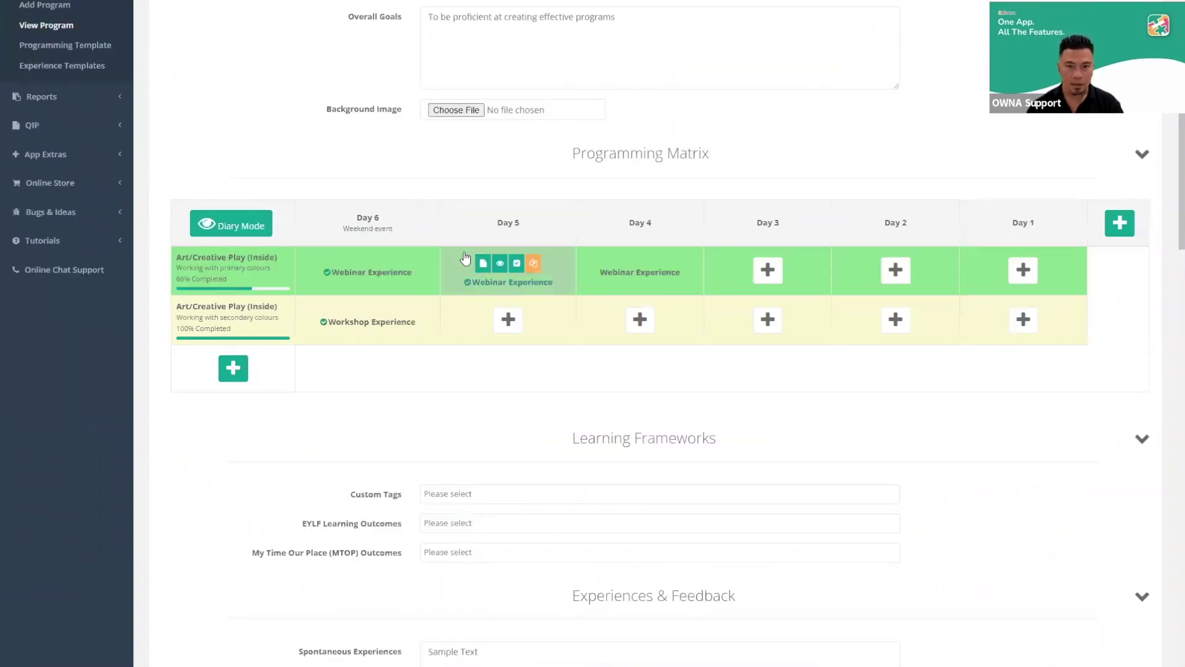
{"action": "left_click", "coordinate": [651, 264]}
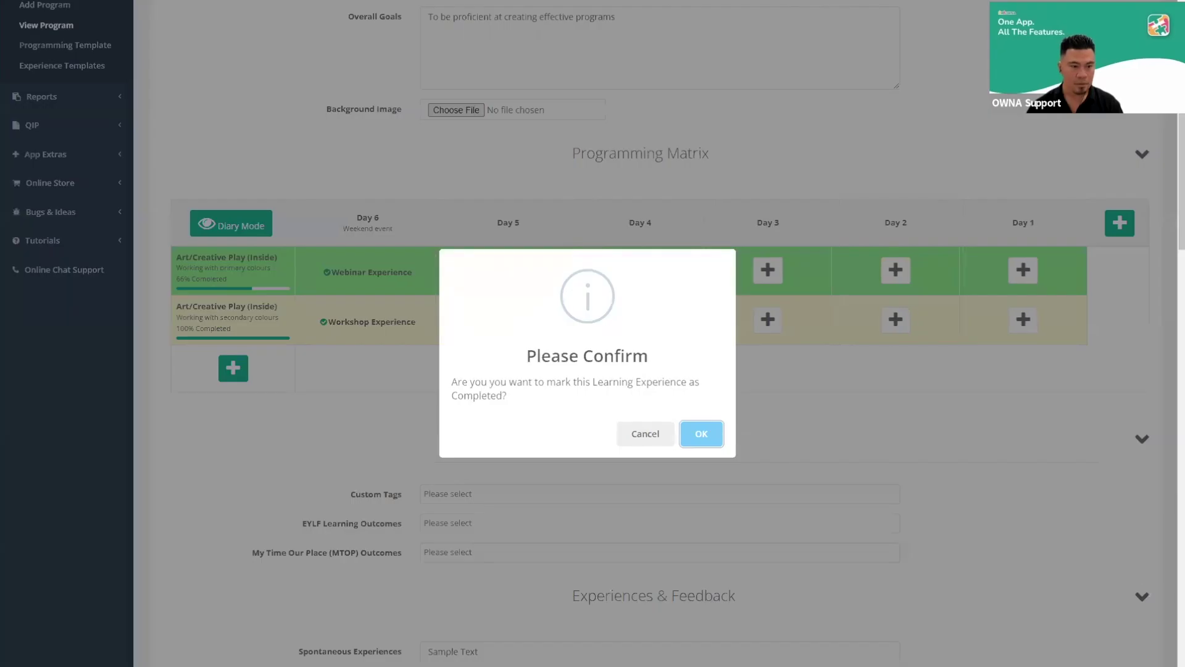
{"action": "key", "text": "Return"}
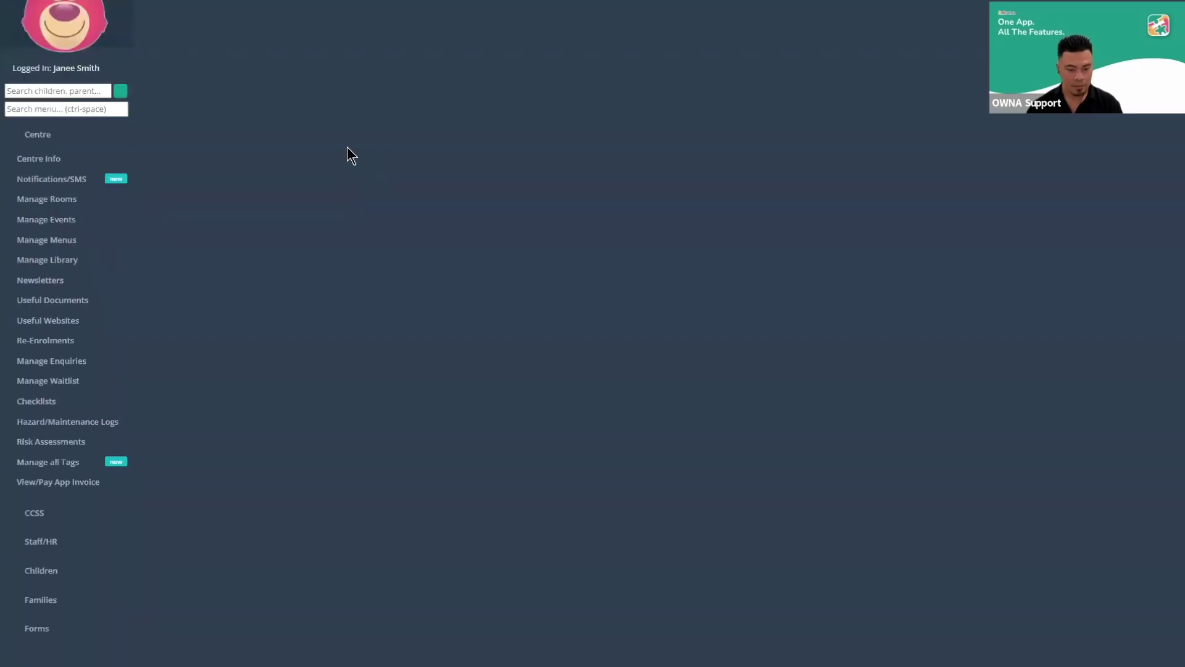
{"action": "scroll", "coordinate": [519, 223], "scroll_direction": "down", "scroll_amount": 5}
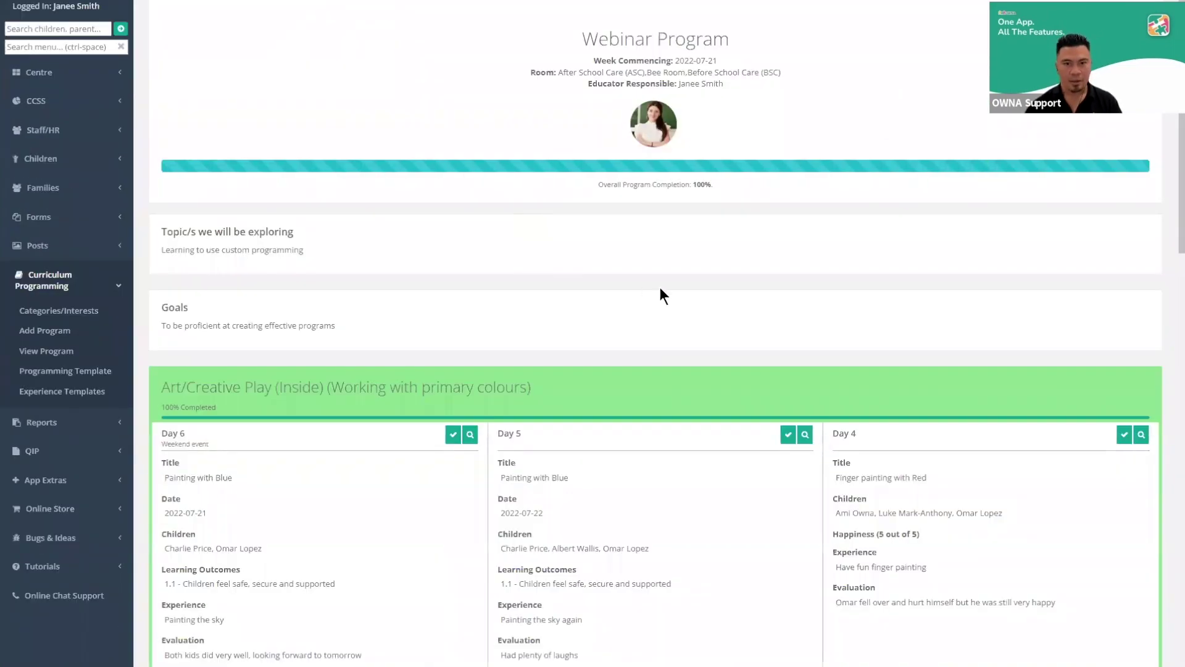
Review the Webinar Program's details, programming matrix and the experience templates offered for Day 5 in the secondary colours row
{"action": "scroll", "coordinate": [388, 56], "scroll_direction": "down", "scroll_amount": 4}
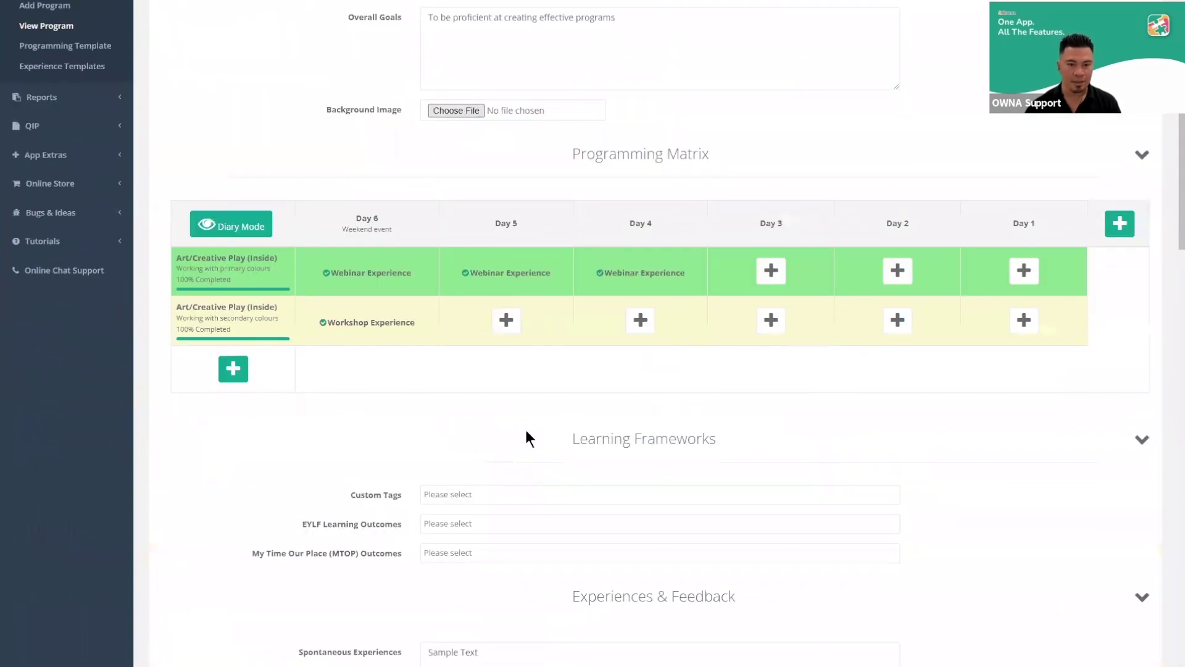
{"action": "scroll", "coordinate": [524, 432], "scroll_direction": "up", "scroll_amount": 4}
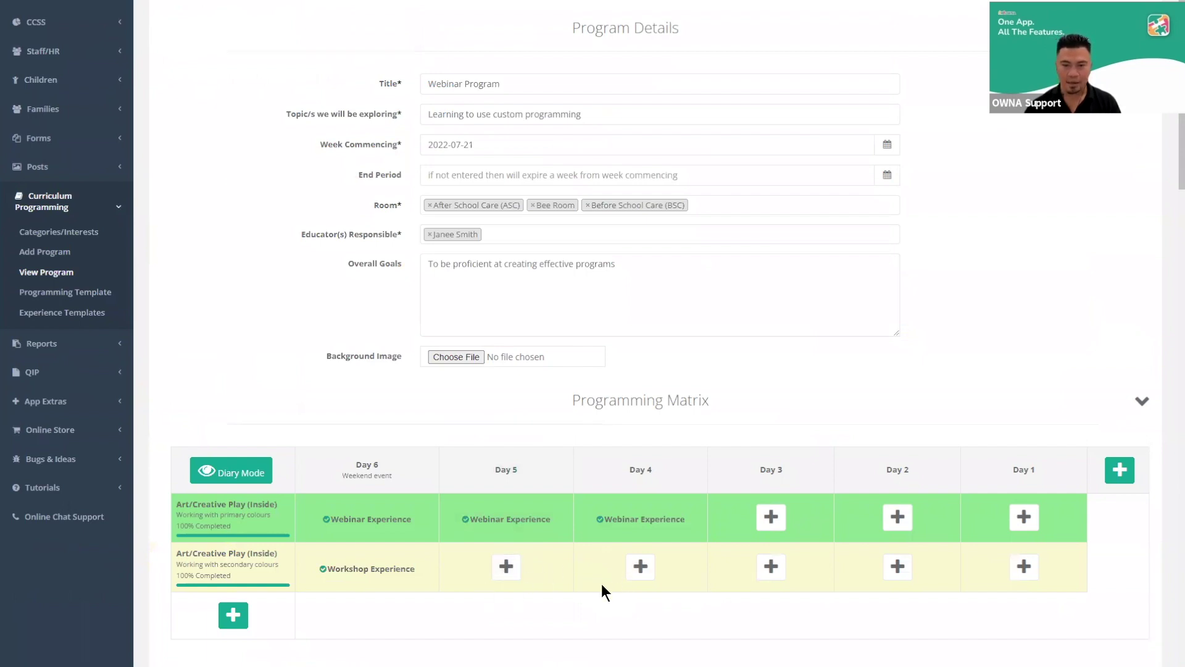
{"action": "mouse_move", "coordinate": [664, 513]}
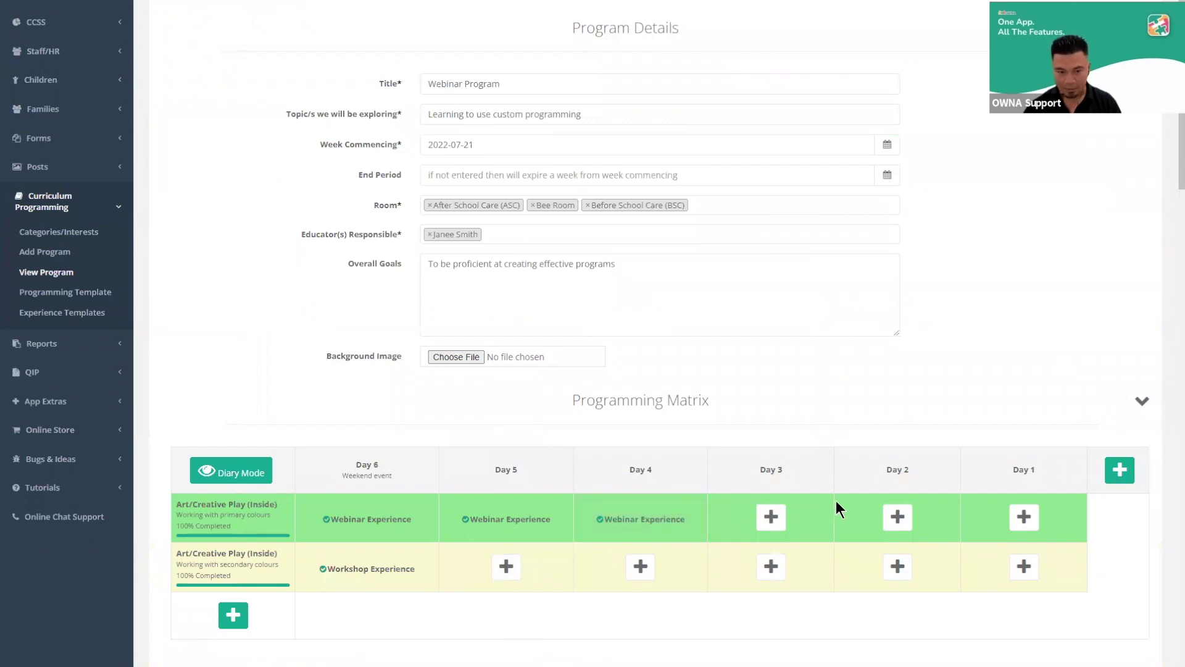
{"action": "left_click", "coordinate": [507, 566]}
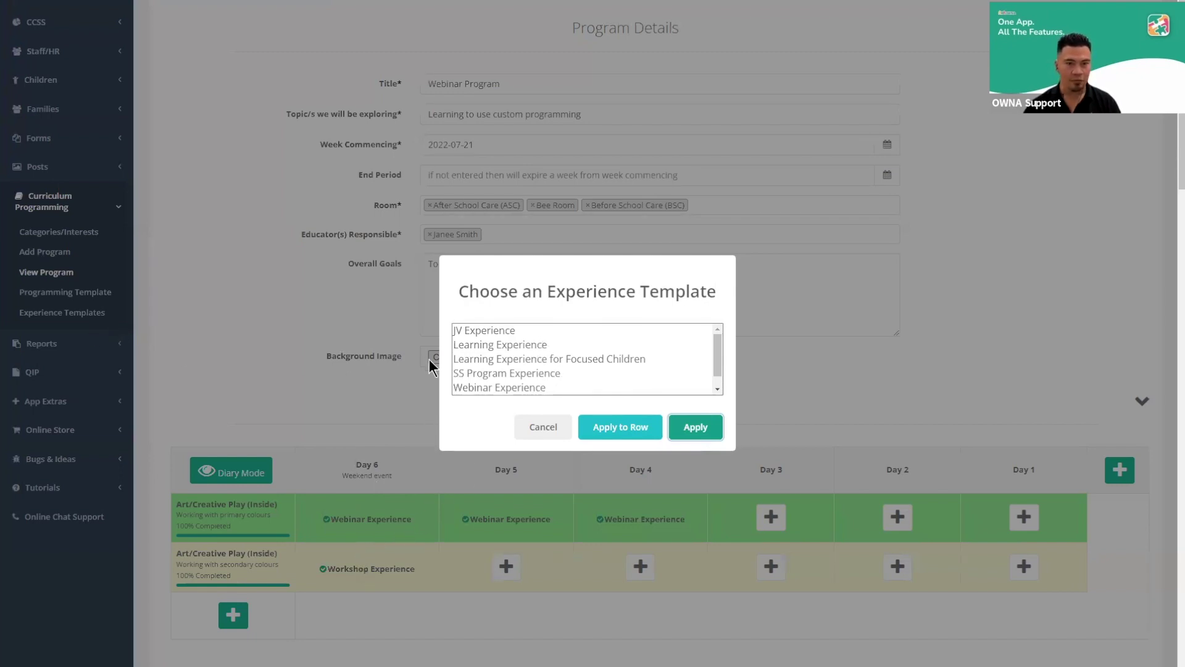
{"action": "scroll", "coordinate": [611, 368], "scroll_direction": "down", "scroll_amount": 2}
{"action": "scroll", "coordinate": [547, 323], "scroll_direction": "up", "scroll_amount": 3}
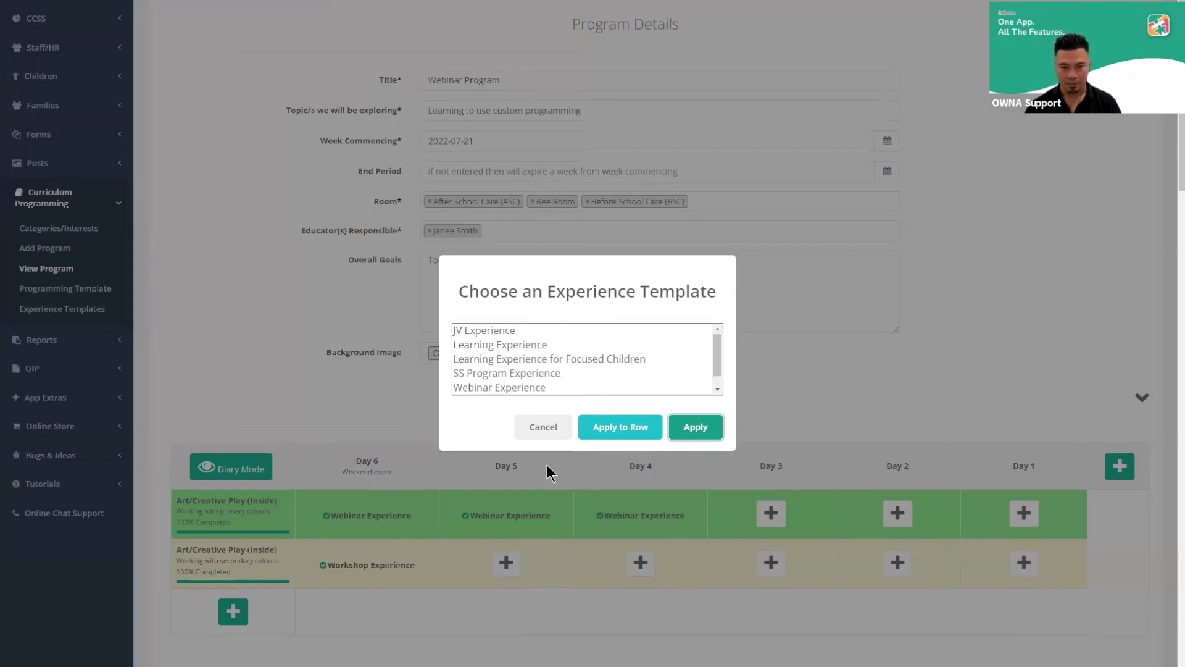
{"action": "left_click", "coordinate": [551, 426]}
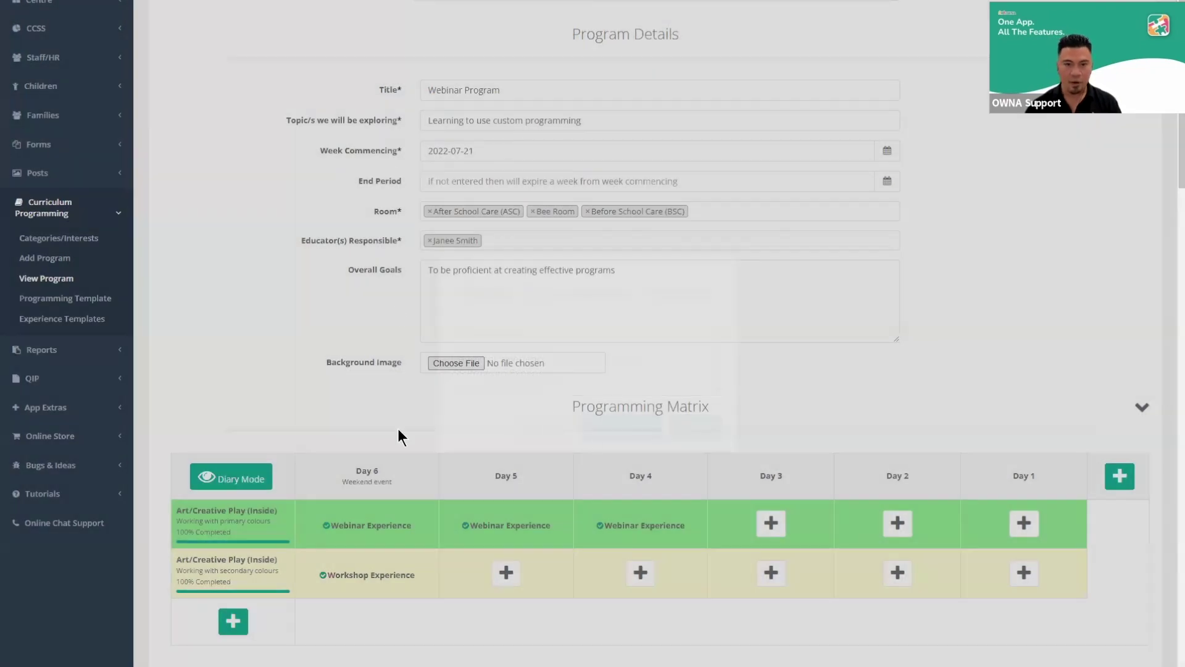
{"action": "scroll", "coordinate": [355, 357], "scroll_direction": "up", "scroll_amount": 3}
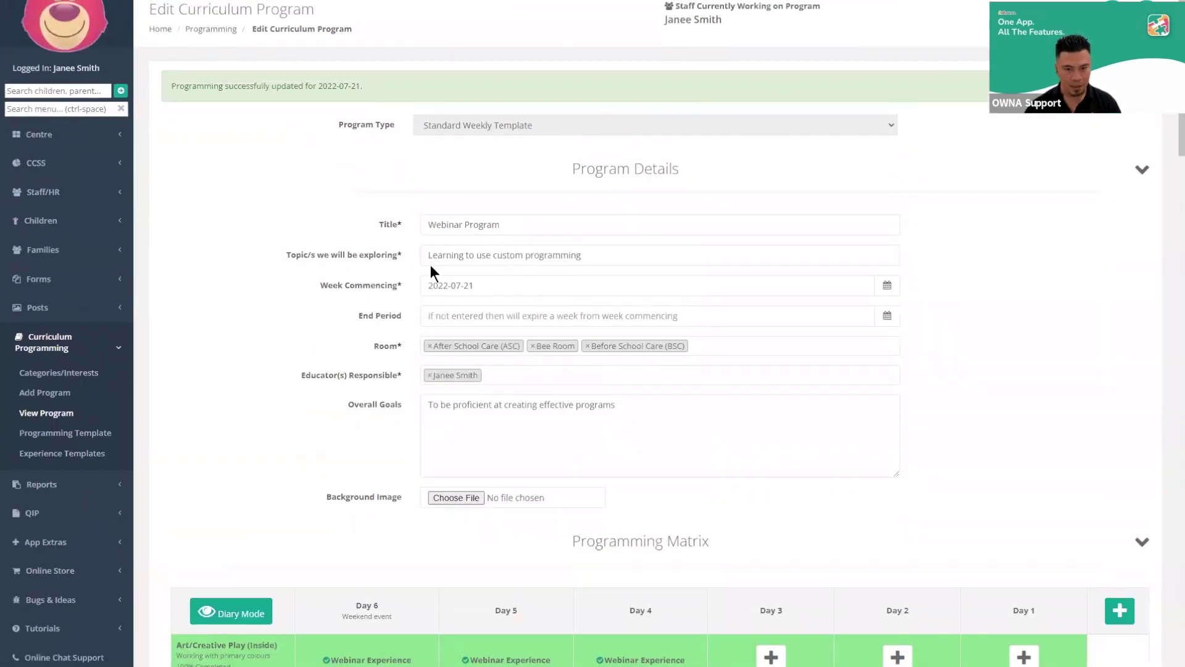
{"action": "scroll", "coordinate": [344, 339], "scroll_direction": "down", "scroll_amount": 5}
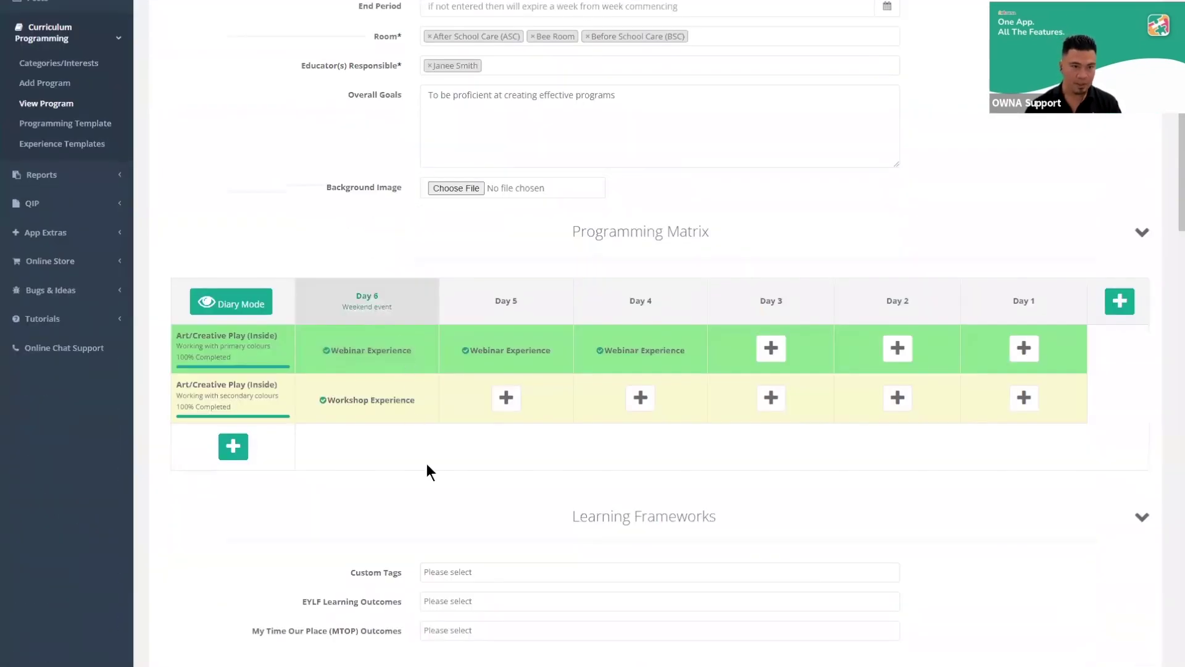
{"action": "scroll", "coordinate": [375, 180], "scroll_direction": "up", "scroll_amount": 5}
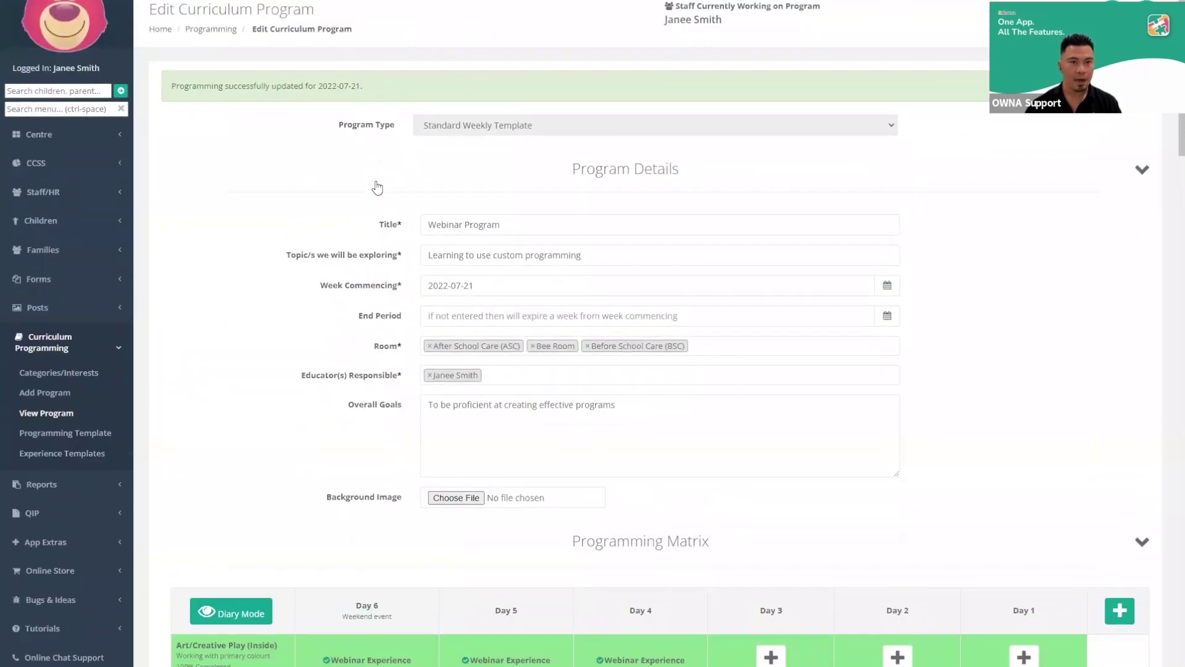
{"action": "scroll", "coordinate": [377, 187], "scroll_direction": "down", "scroll_amount": 4}
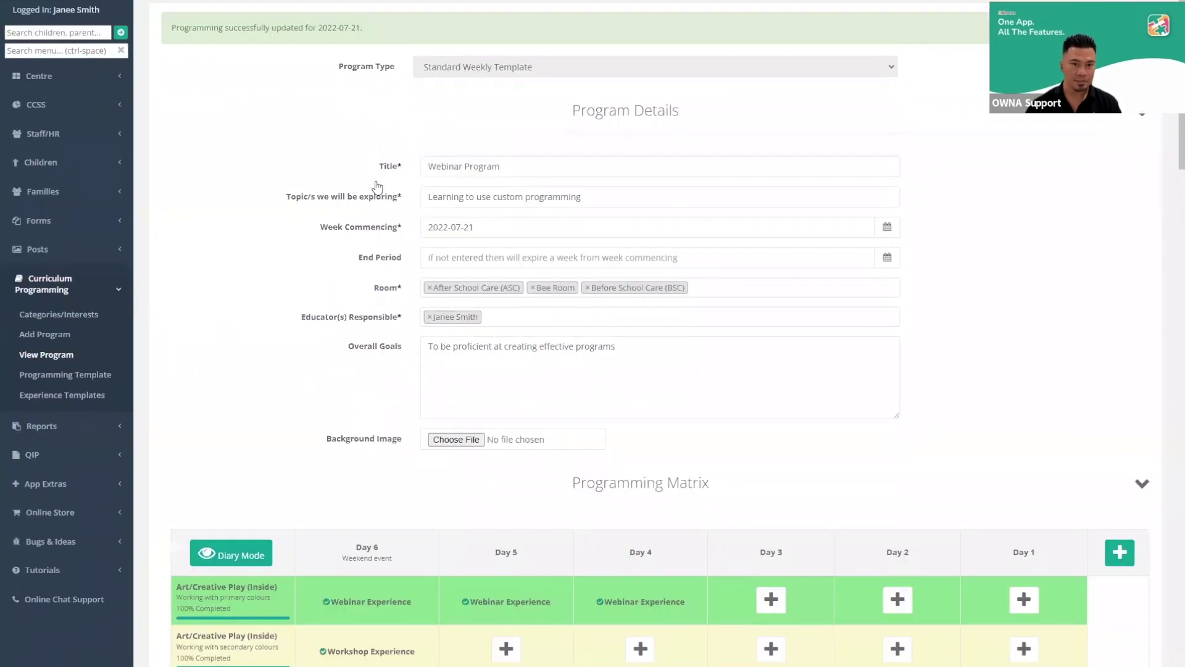
{"action": "scroll", "coordinate": [378, 187], "scroll_direction": "up", "scroll_amount": 4}
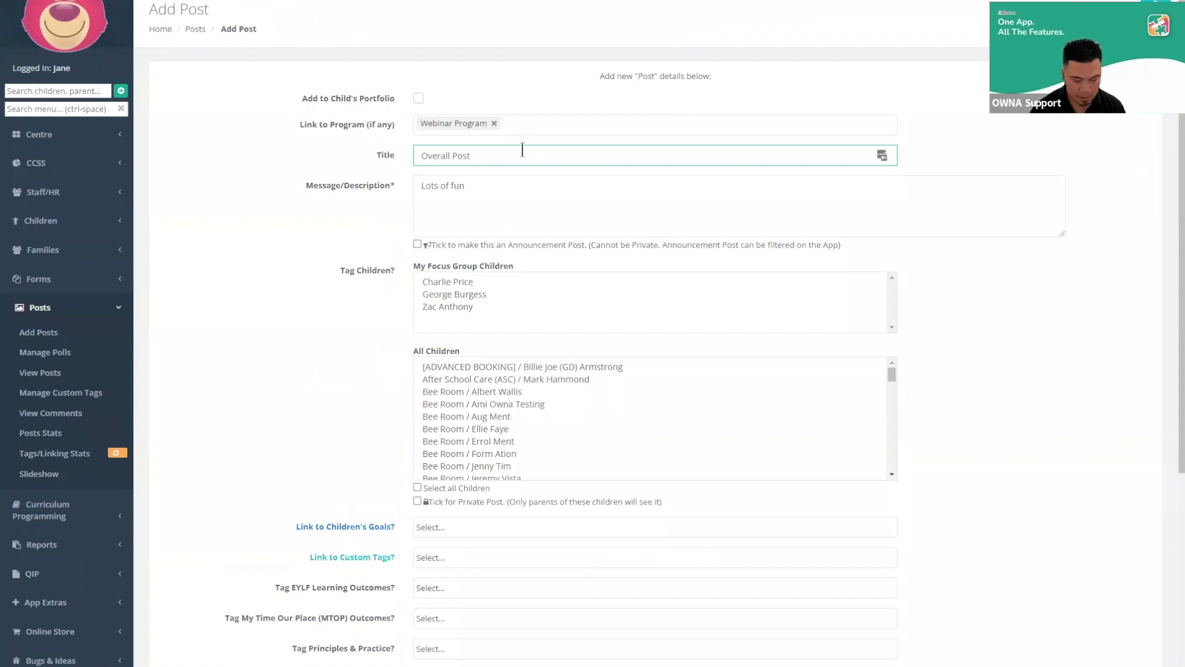
Complete the new post's title as "Overall Post of Webinar Program" and publish the post linked to the Webinar Program
{"action": "type", "text": "of Webinar Program"}
{"action": "left_click", "coordinate": [547, 210]}
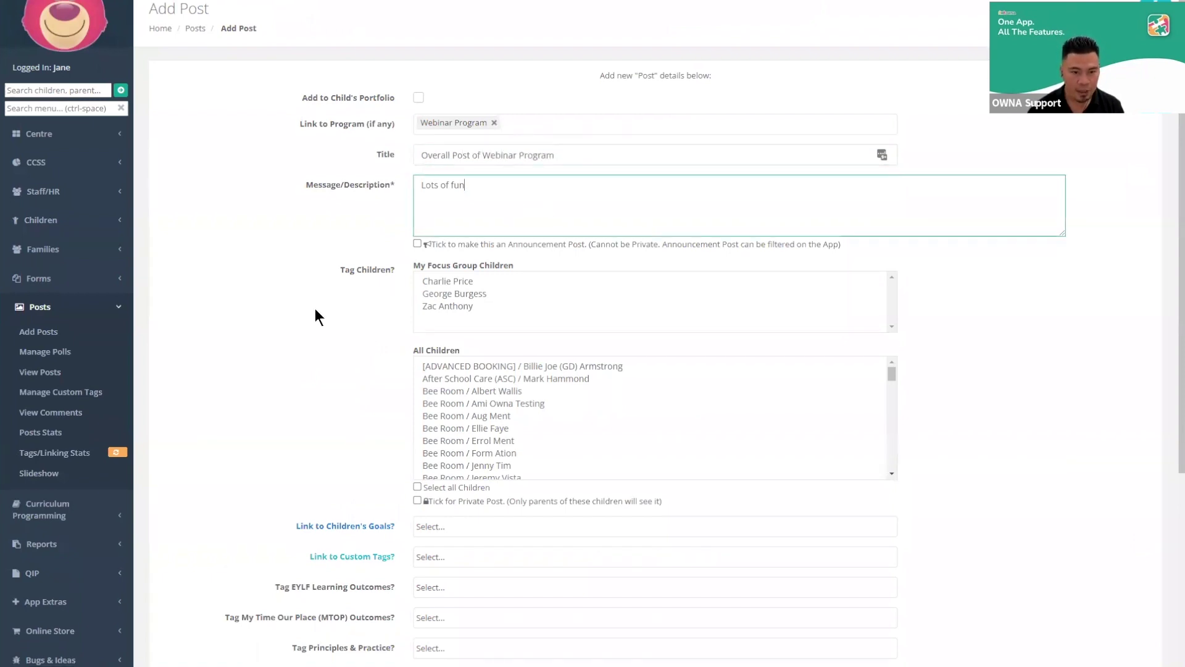
{"action": "scroll", "coordinate": [315, 309], "scroll_direction": "down", "scroll_amount": 4}
{"action": "scroll", "coordinate": [435, 354], "scroll_direction": "down", "scroll_amount": 2}
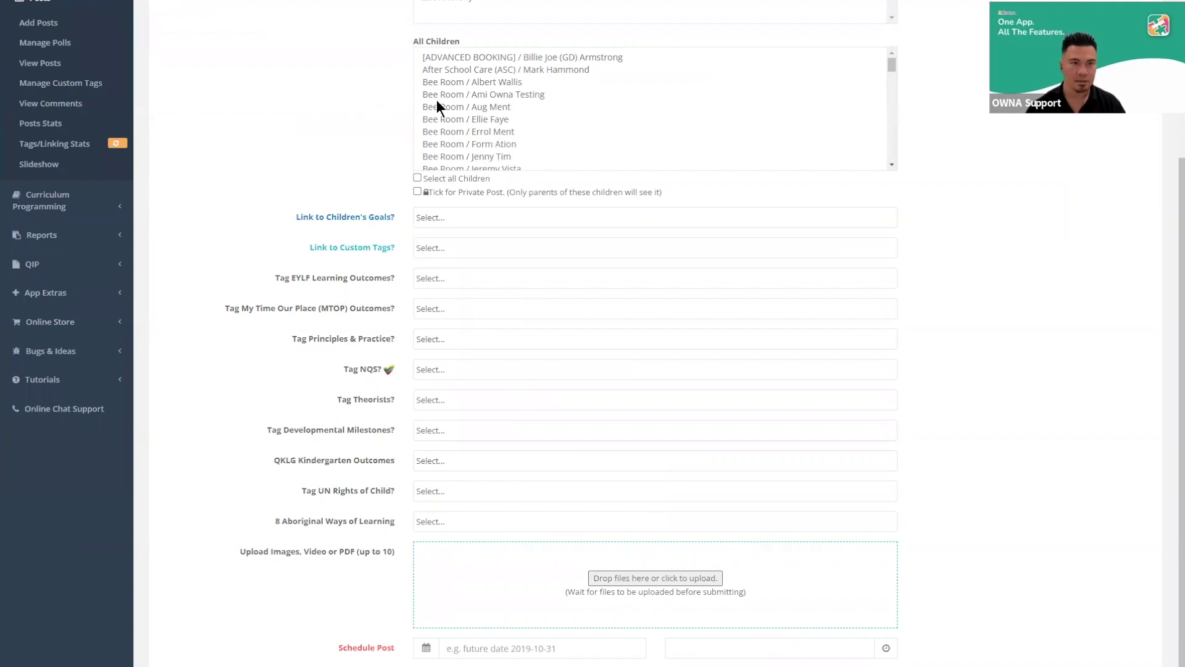
{"action": "scroll", "coordinate": [436, 106], "scroll_direction": "up", "scroll_amount": 6}
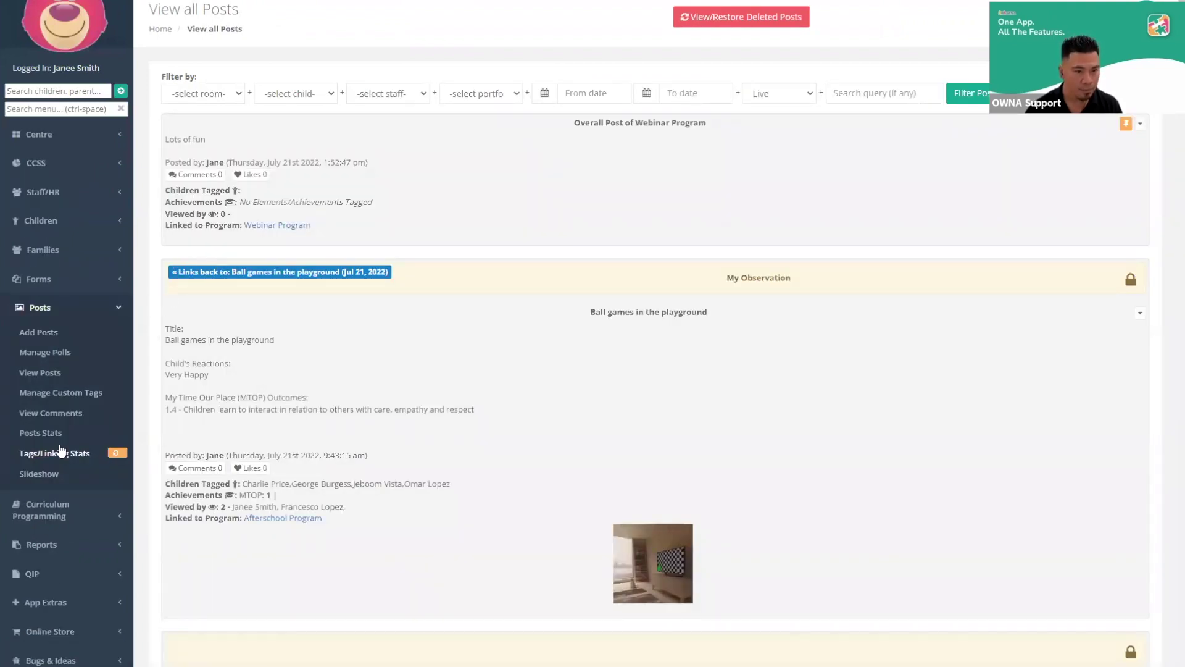
Open the Webinar Program's summary and examine its link summary, EYLF chart, linked images and tagged posts
{"action": "left_click", "coordinate": [76, 515]}
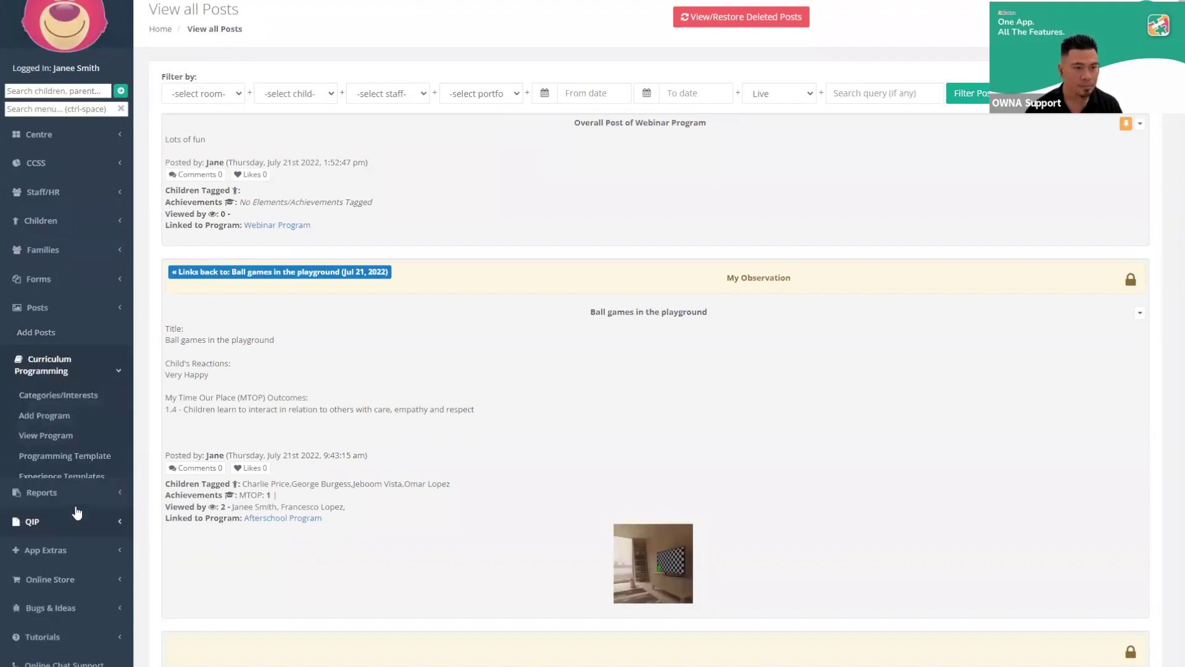
{"action": "left_click", "coordinate": [46, 413]}
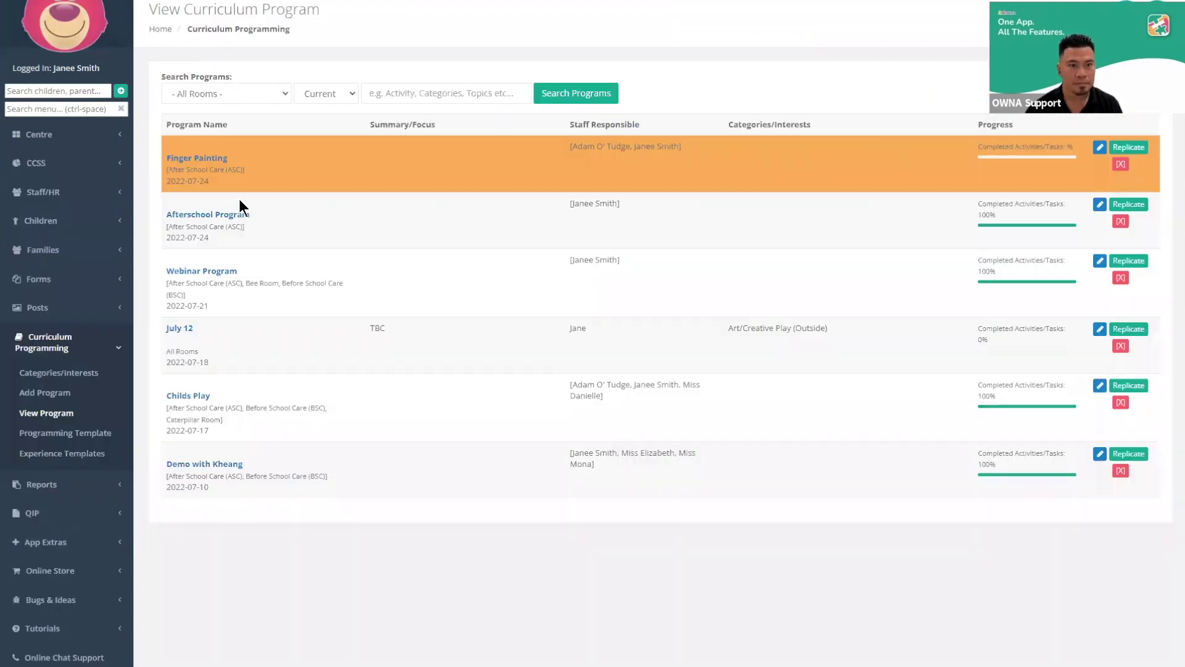
{"action": "left_click", "coordinate": [226, 272]}
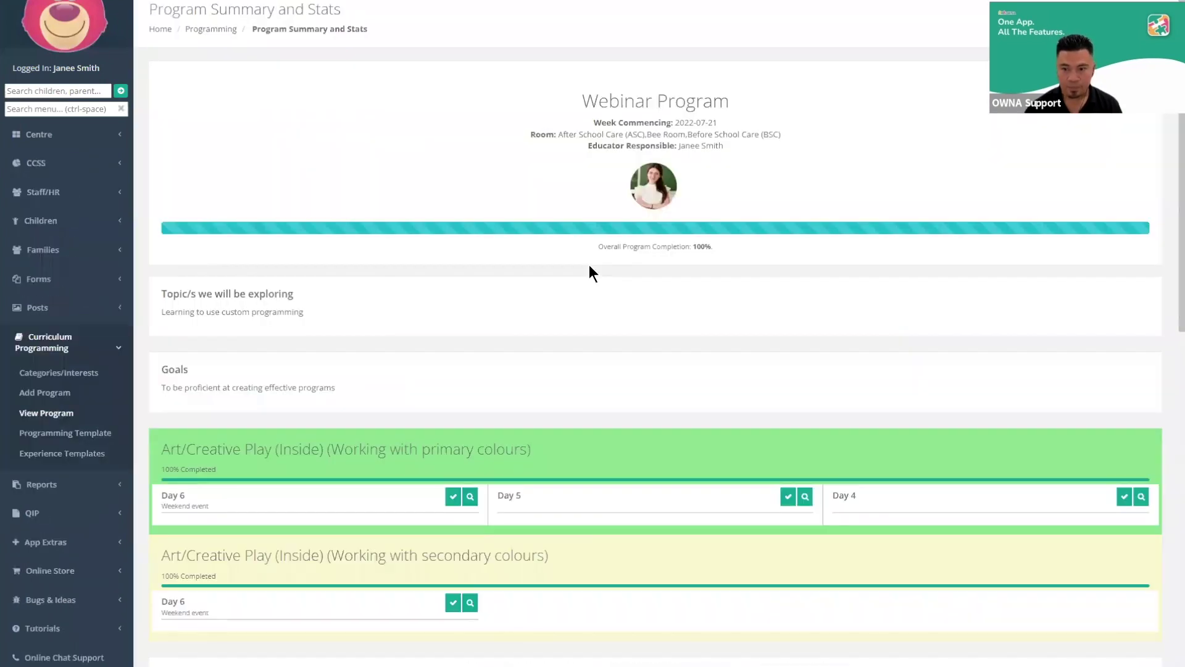
{"action": "scroll", "coordinate": [589, 265], "scroll_direction": "down", "scroll_amount": 15}
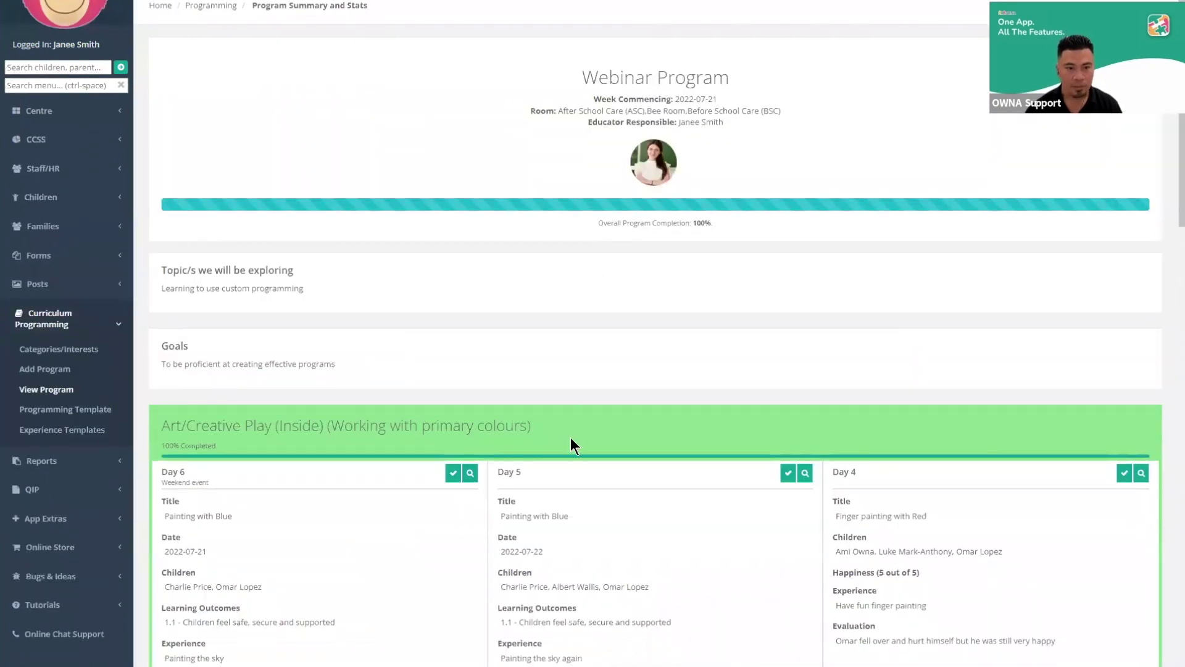
{"action": "scroll", "coordinate": [659, 396], "scroll_direction": "down", "scroll_amount": 8}
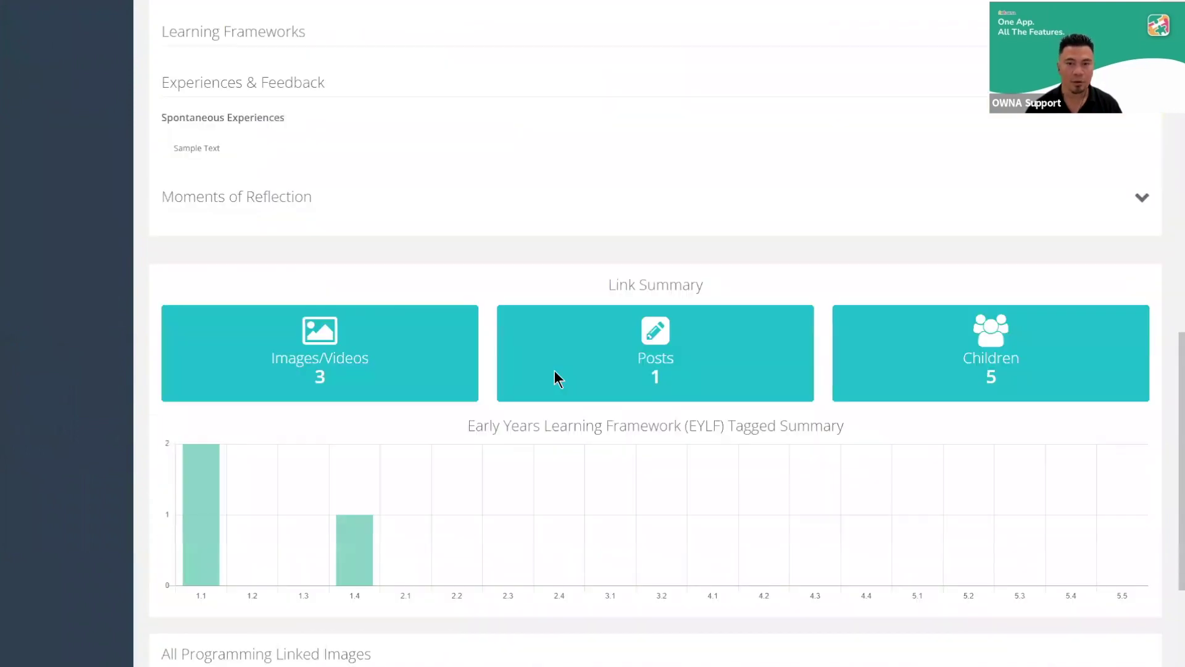
{"action": "scroll", "coordinate": [554, 371], "scroll_direction": "down", "scroll_amount": 4}
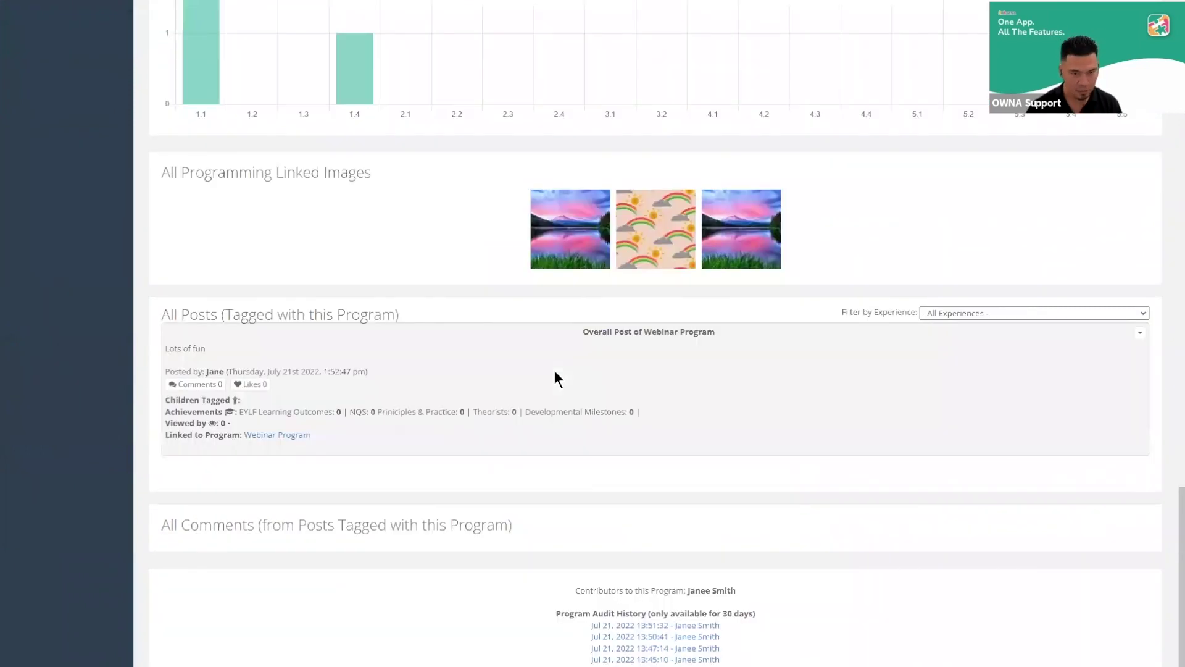
{"action": "scroll", "coordinate": [554, 371], "scroll_direction": "up", "scroll_amount": 4}
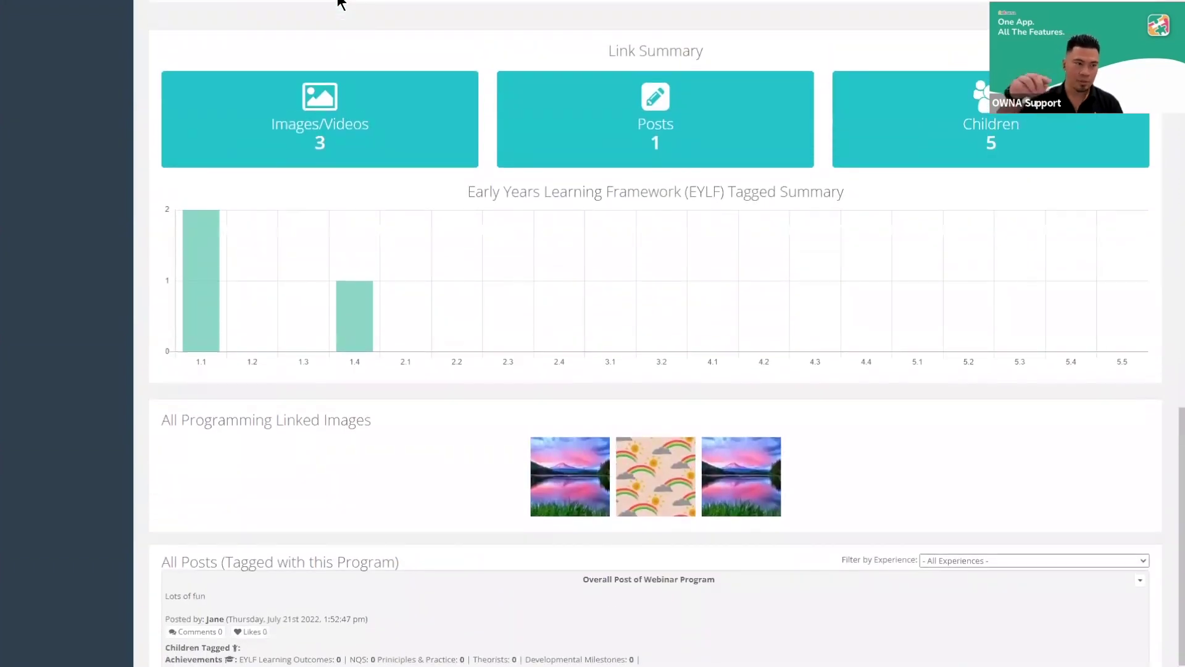
{"action": "scroll", "coordinate": [553, 137], "scroll_direction": "down", "scroll_amount": 4}
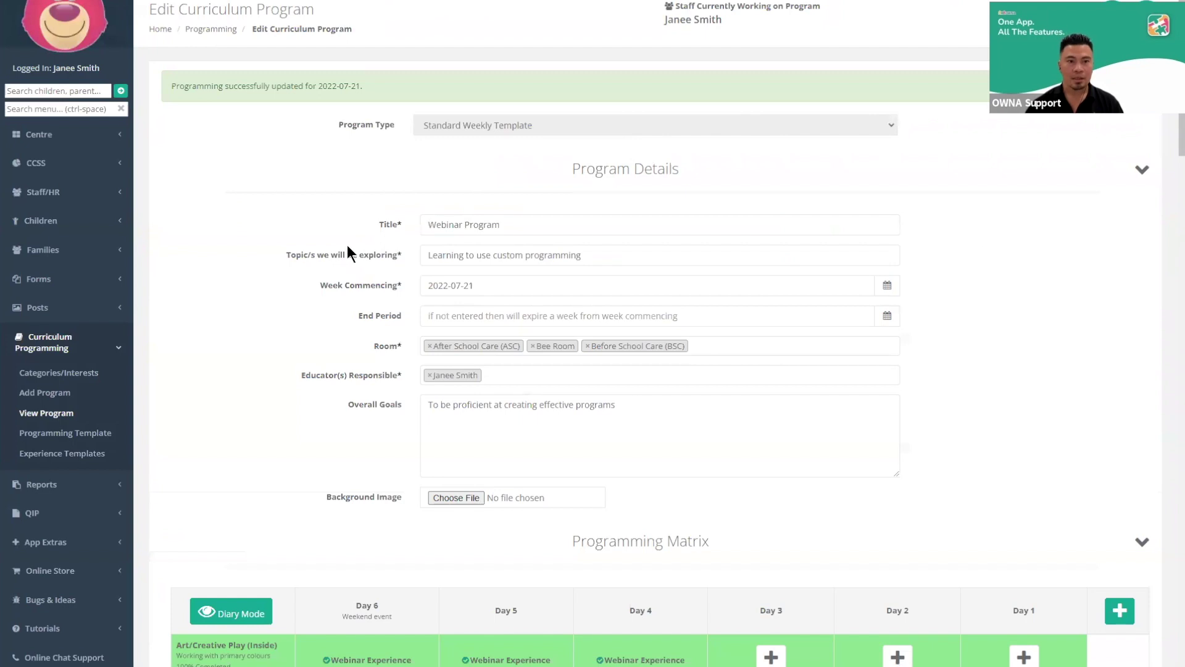
Return to editing the Webinar Program and view the details of the Day 6 experience in the primary colours row
{"action": "scroll", "coordinate": [341, 242], "scroll_direction": "down", "scroll_amount": 4}
{"action": "scroll", "coordinate": [346, 247], "scroll_direction": "down", "scroll_amount": 4}
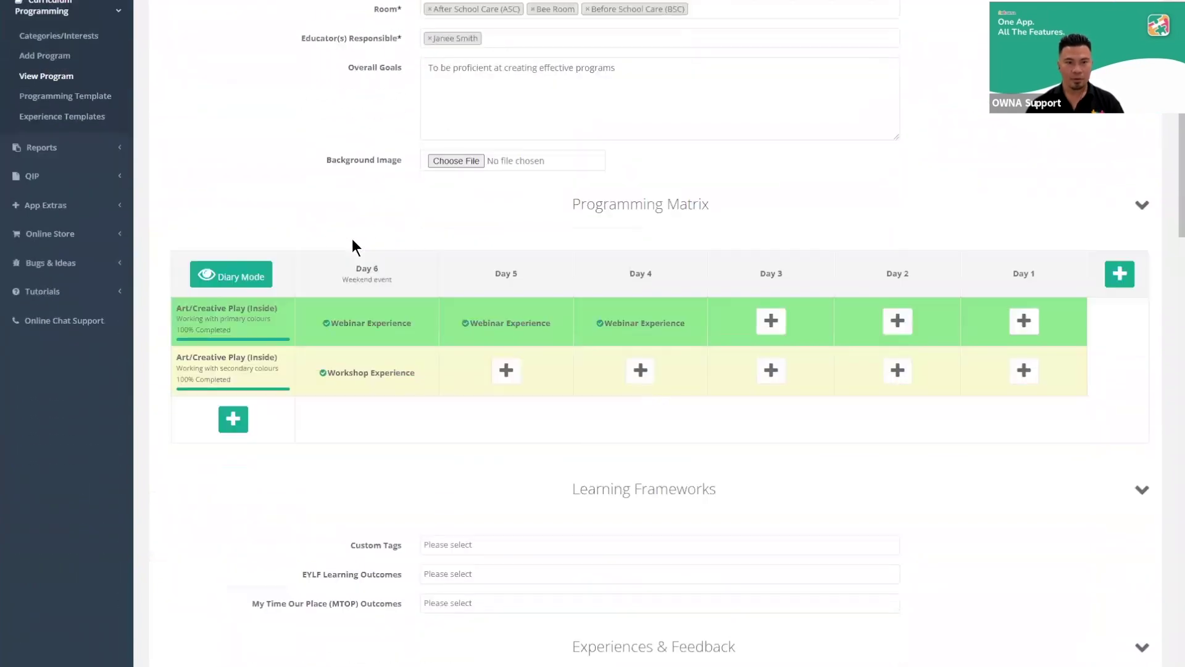
{"action": "scroll", "coordinate": [364, 474], "scroll_direction": "up", "scroll_amount": 5}
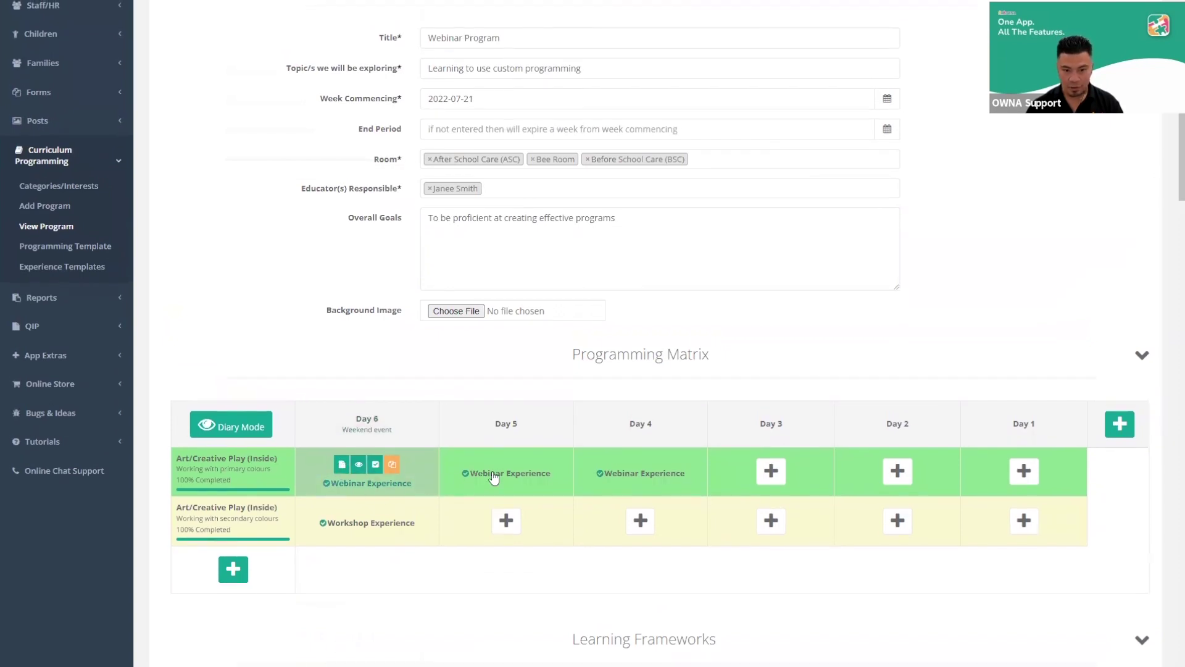
{"action": "left_click", "coordinate": [359, 464]}
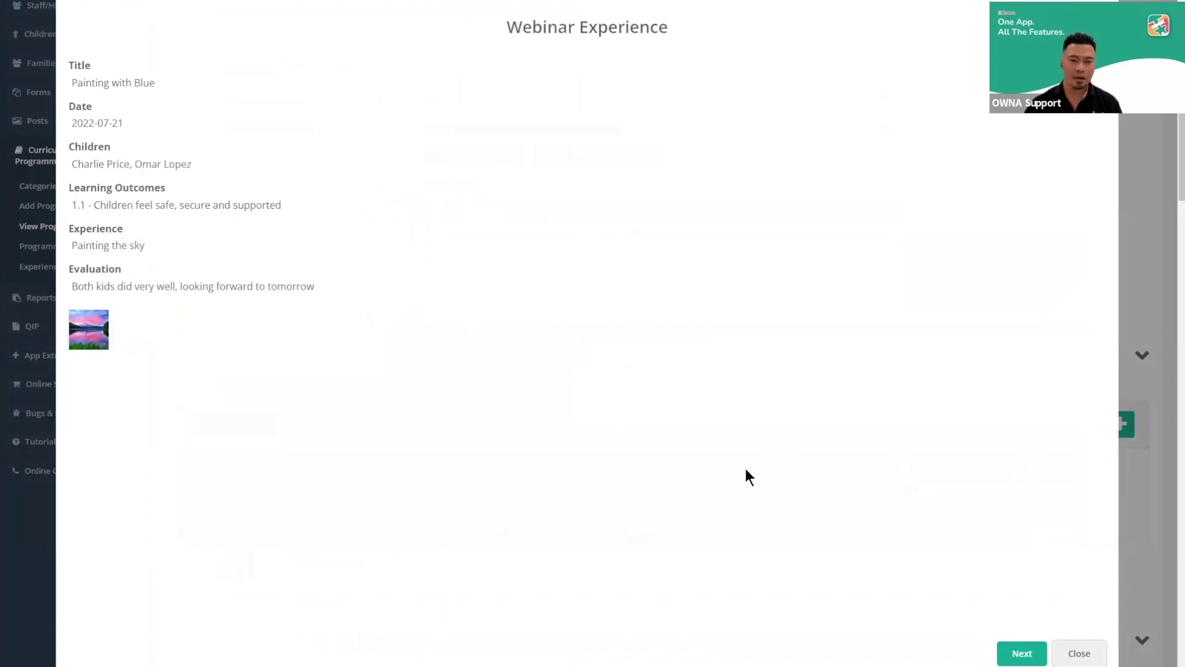
{"action": "left_click", "coordinate": [1090, 655]}
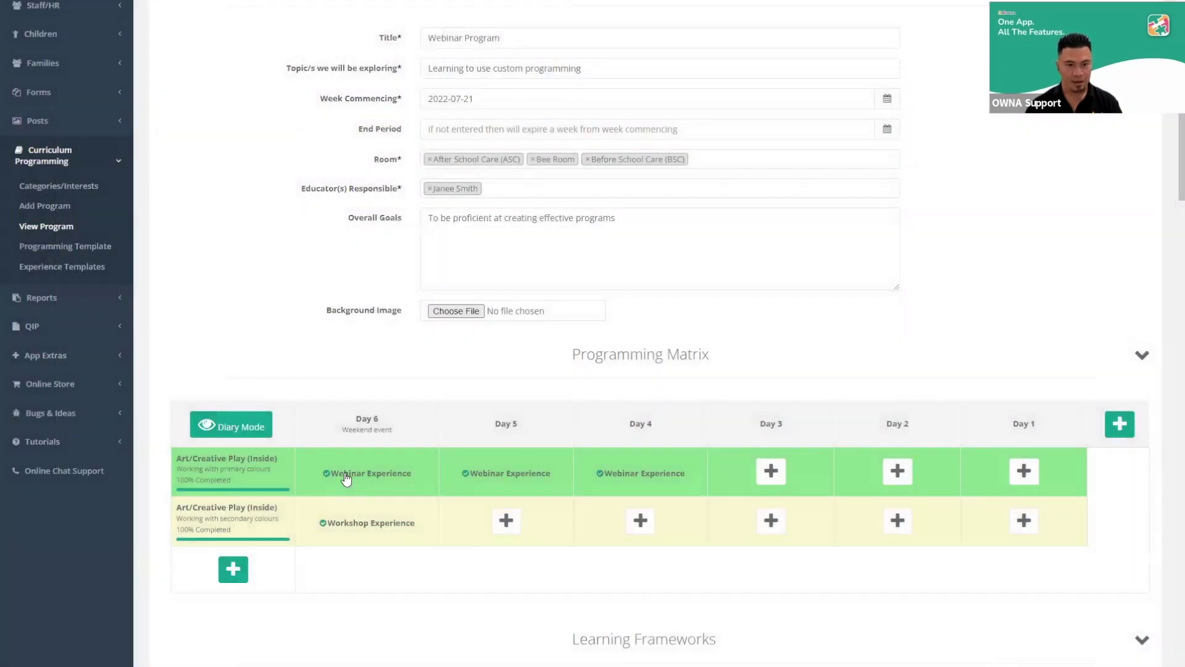
Link the Day 6 experience in the primary colours row to a new child portfolio of type My Observation
{"action": "mouse_move", "coordinate": [345, 473]}
{"action": "left_click", "coordinate": [343, 464]}
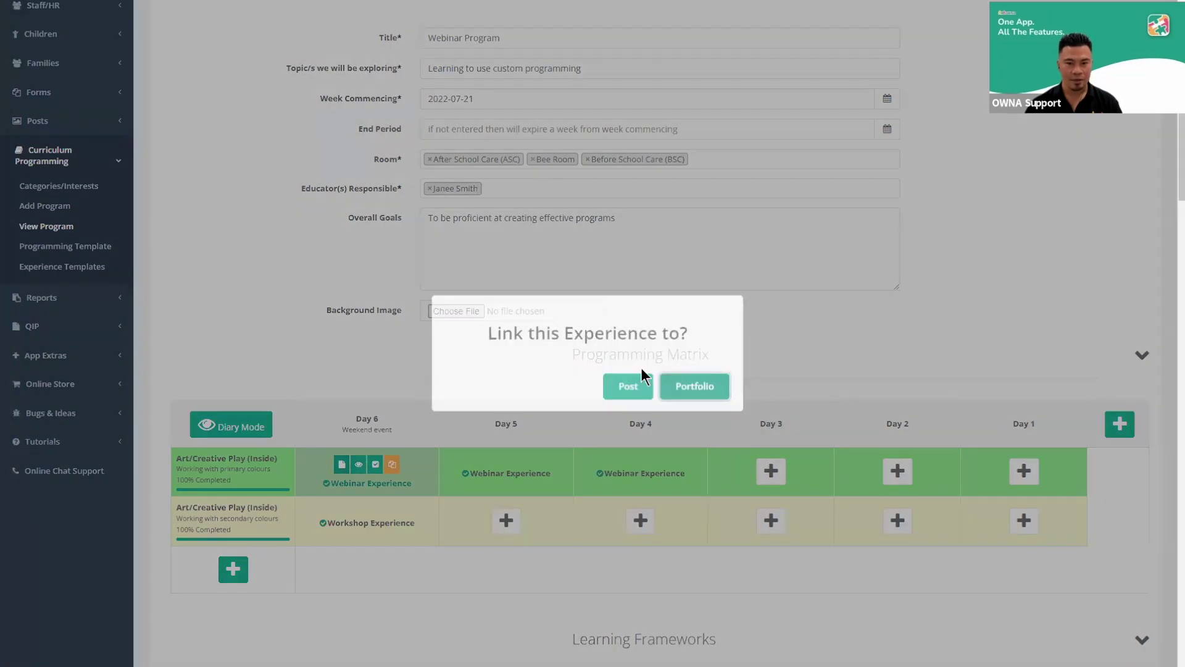
{"action": "left_click", "coordinate": [684, 386]}
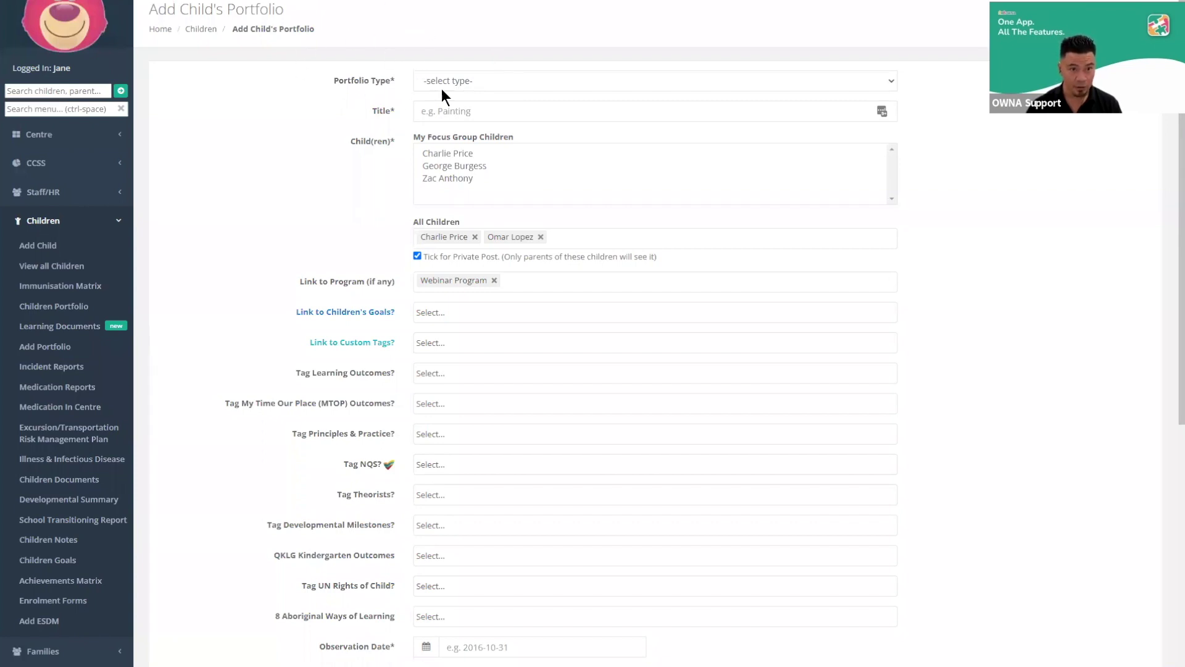
{"action": "left_click", "coordinate": [476, 83]}
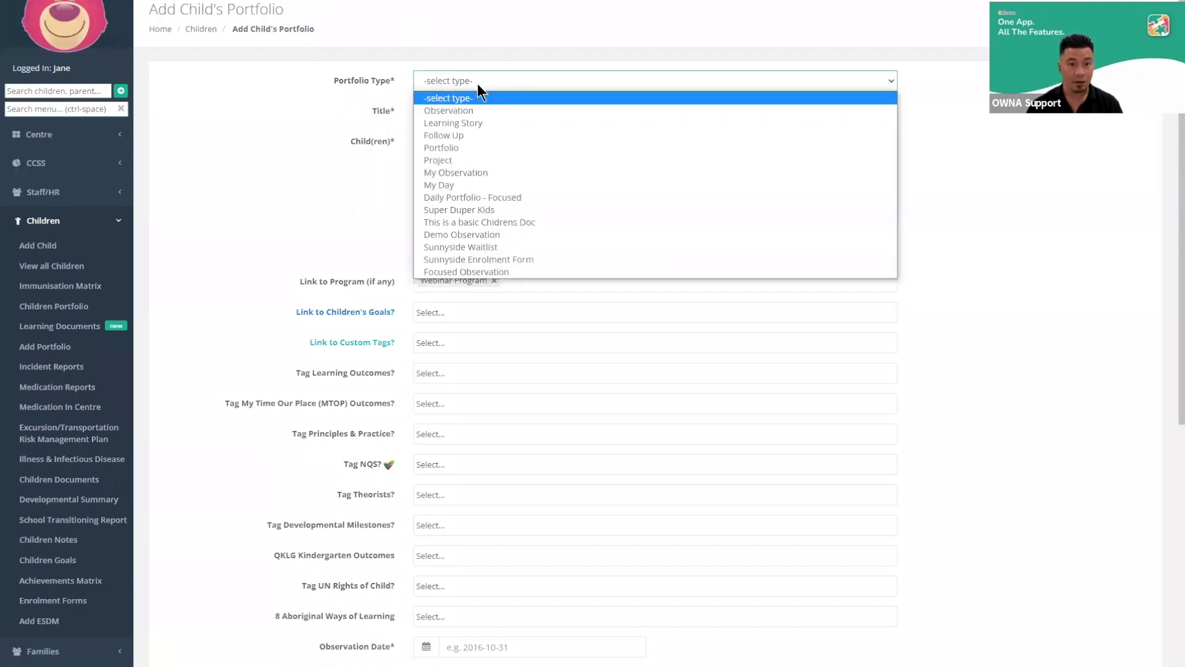
{"action": "left_click", "coordinate": [484, 172]}
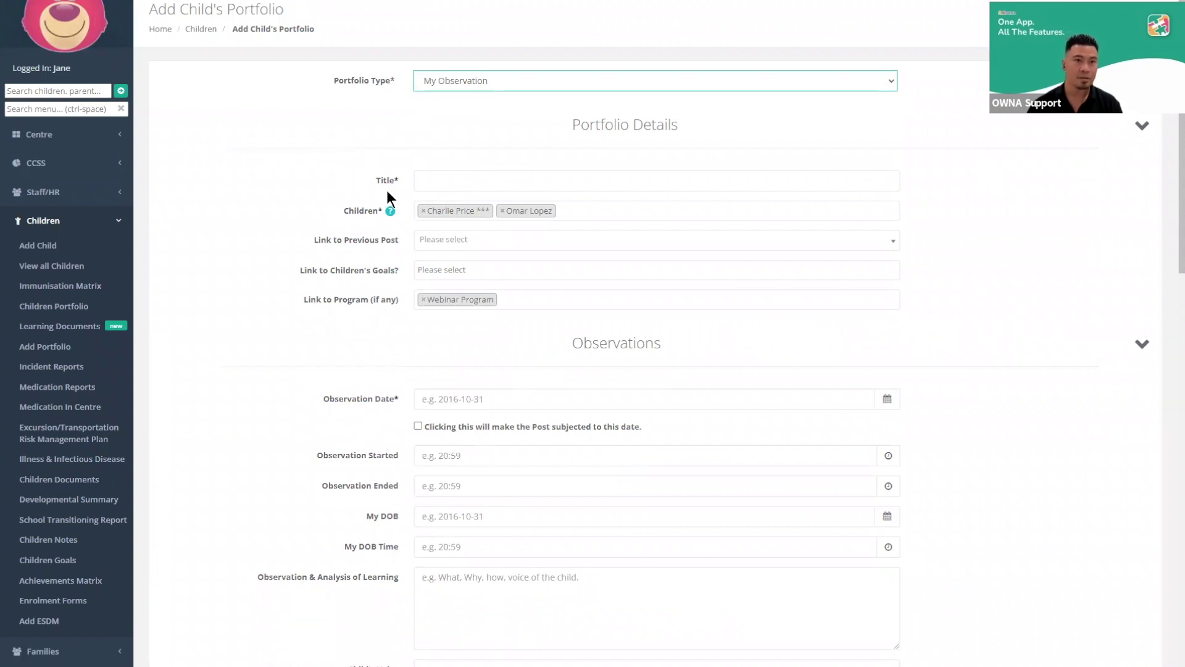
Title the portfolio with the two tagged children's first names followed by "were bestest friends"
{"action": "left_click", "coordinate": [474, 179]}
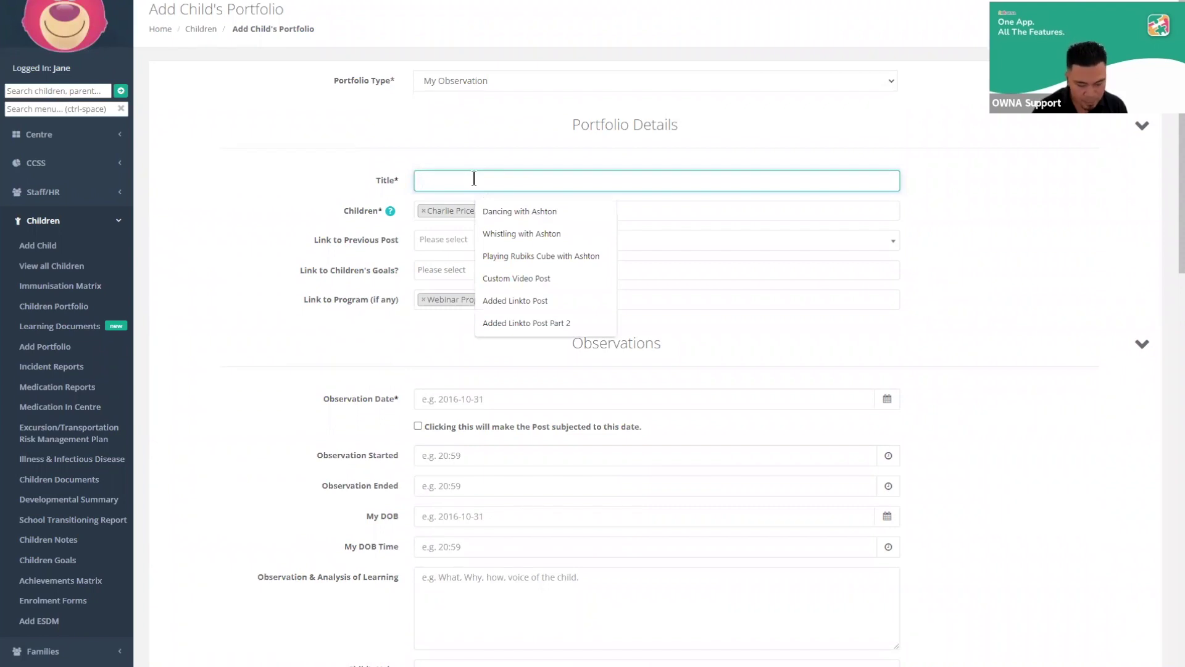
{"action": "type", "text": "Omar andC"}
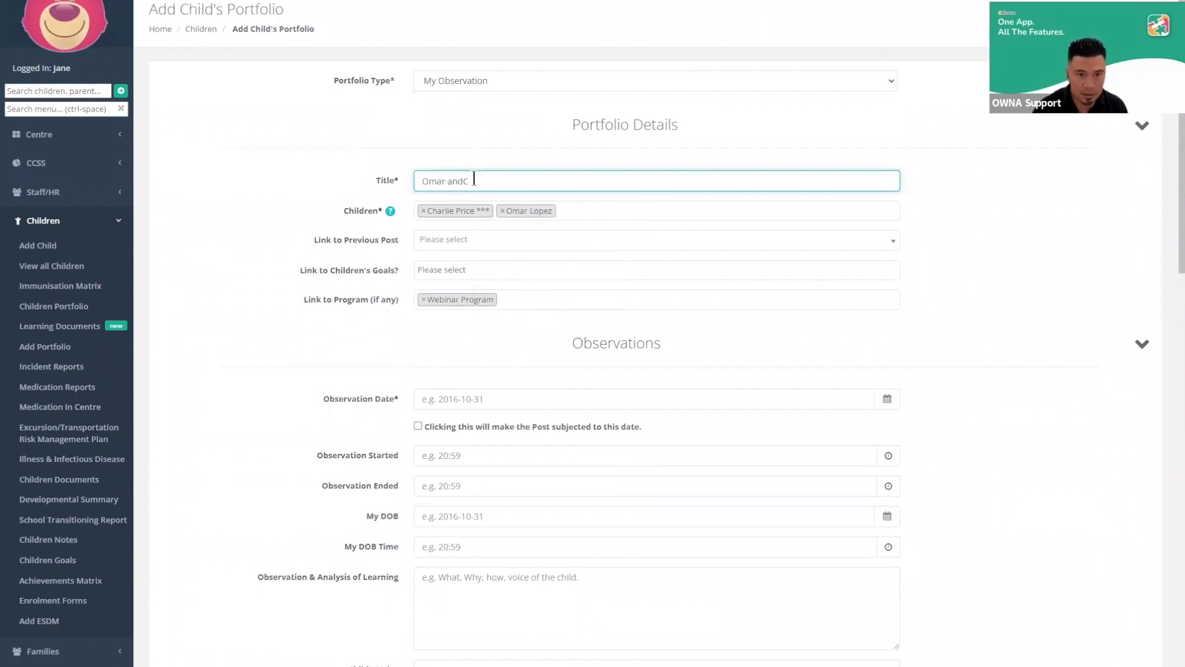
{"action": "type", "text": "Charlie "}
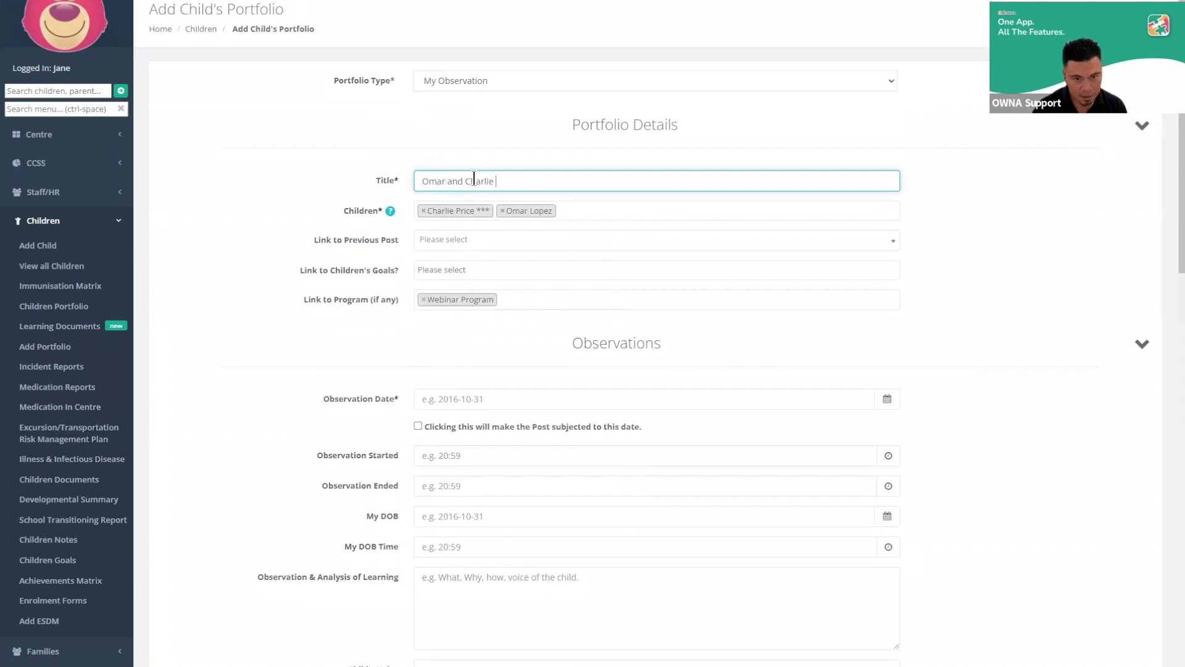
{"action": "type", "text": "were beste"}
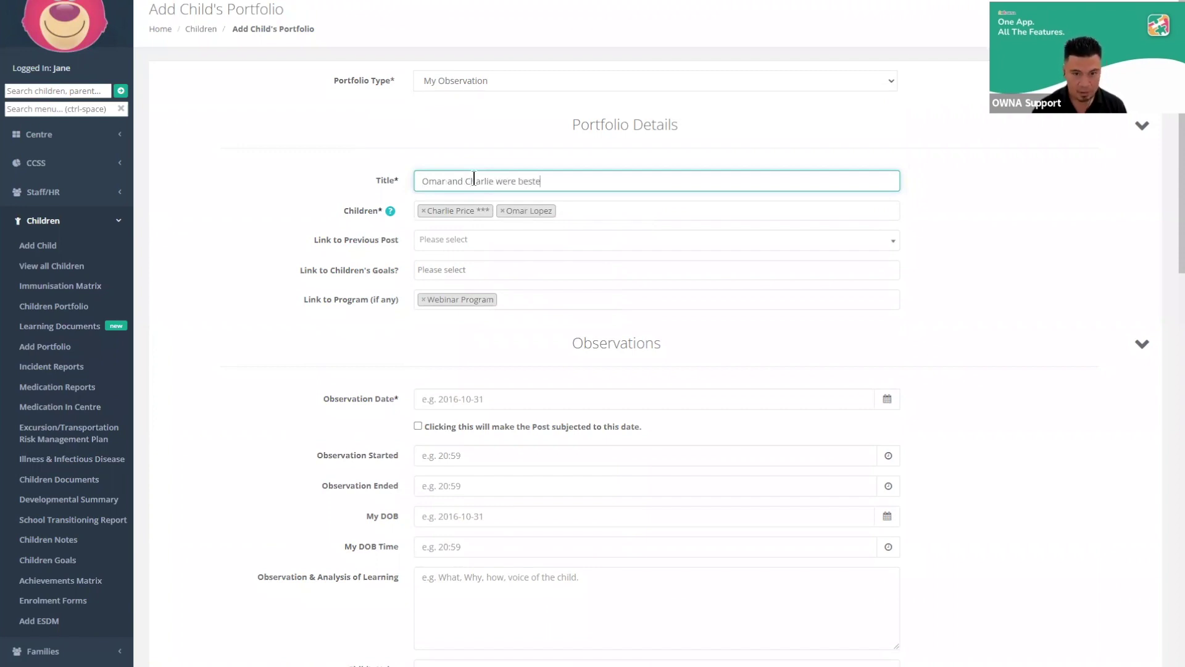
{"action": "type", "text": "st friends"}
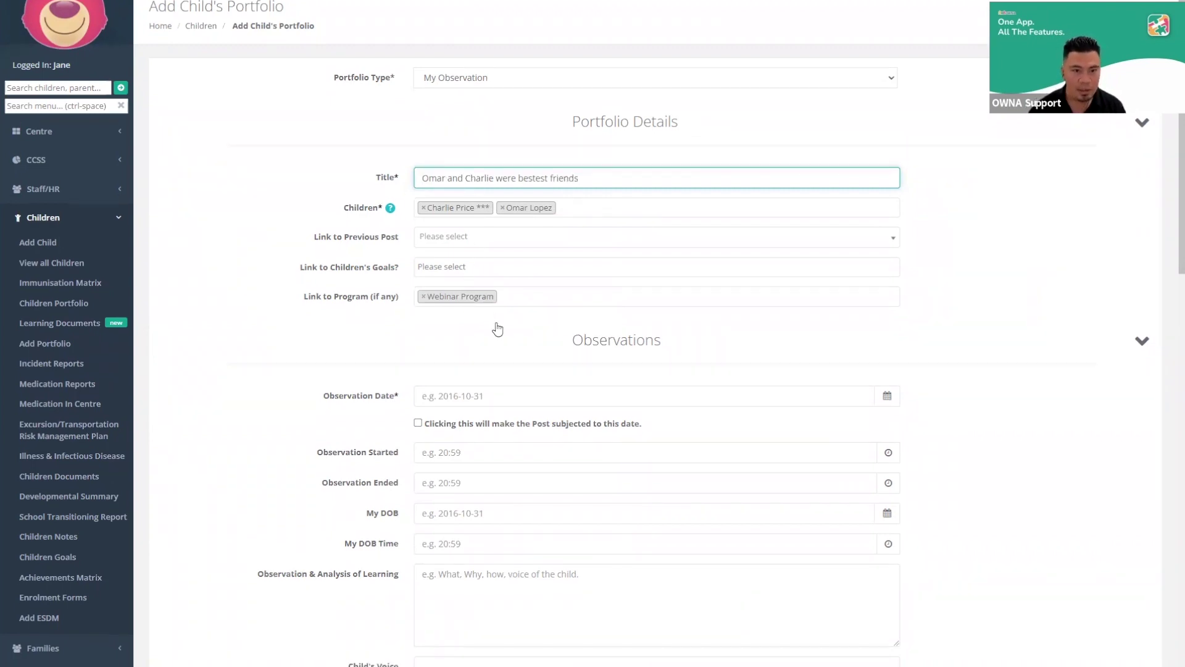
Set the observation date to 2022-07-21 and rate the child's happiness five stars
{"action": "scroll", "coordinate": [498, 328], "scroll_direction": "down", "scroll_amount": 3}
{"action": "left_click", "coordinate": [506, 212]}
{"action": "left_click", "coordinate": [501, 331]}
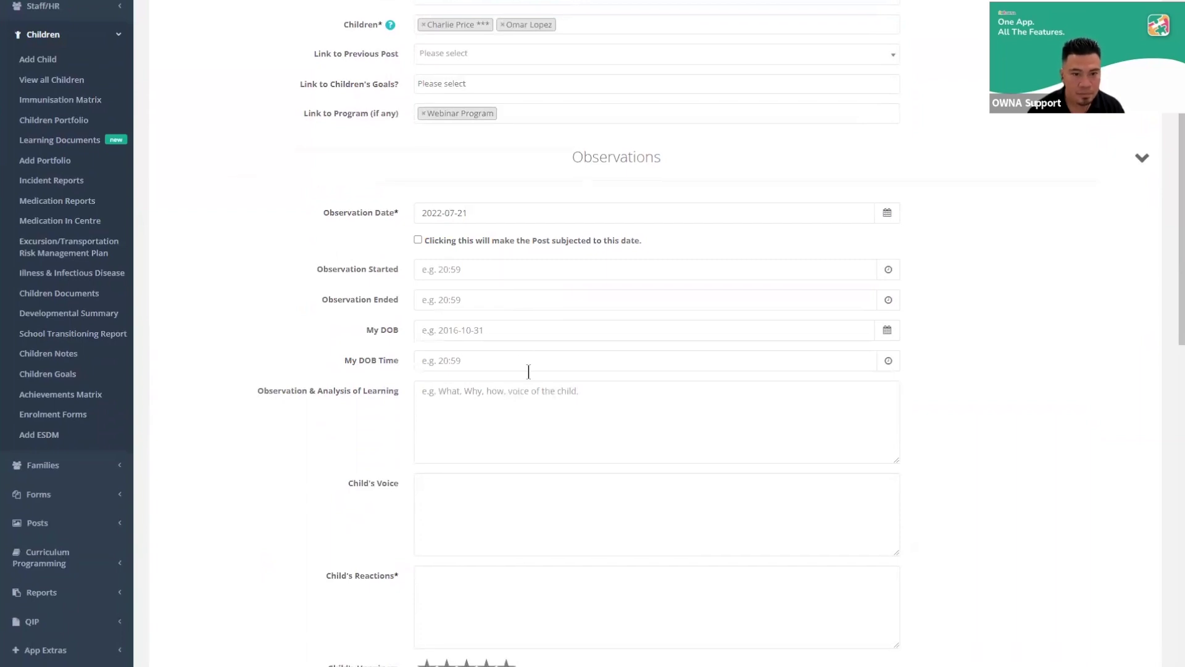
{"action": "scroll", "coordinate": [529, 370], "scroll_direction": "down", "scroll_amount": 1}
{"action": "scroll", "coordinate": [560, 370], "scroll_direction": "down", "scroll_amount": 5}
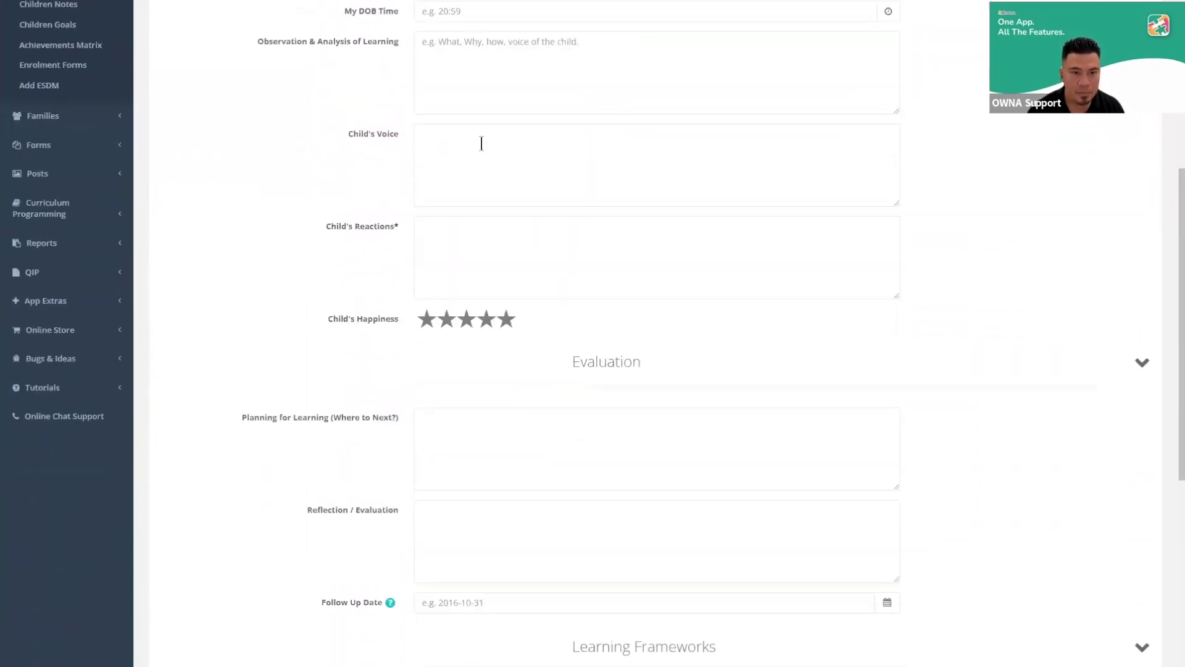
{"action": "left_click", "coordinate": [503, 299]}
{"action": "scroll", "coordinate": [564, 333], "scroll_direction": "down", "scroll_amount": 4}
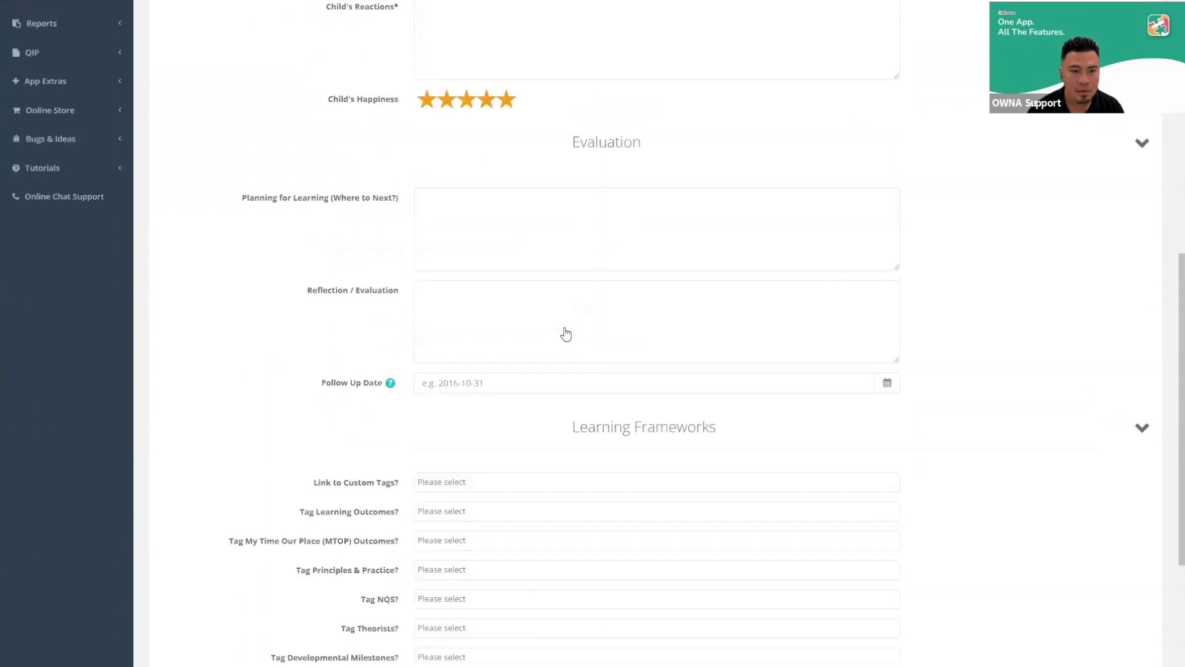
Enter "These 2 kids had the best time" as the child's reactions and publish the portfolio
{"action": "scroll", "coordinate": [543, 281], "scroll_direction": "down", "scroll_amount": 5}
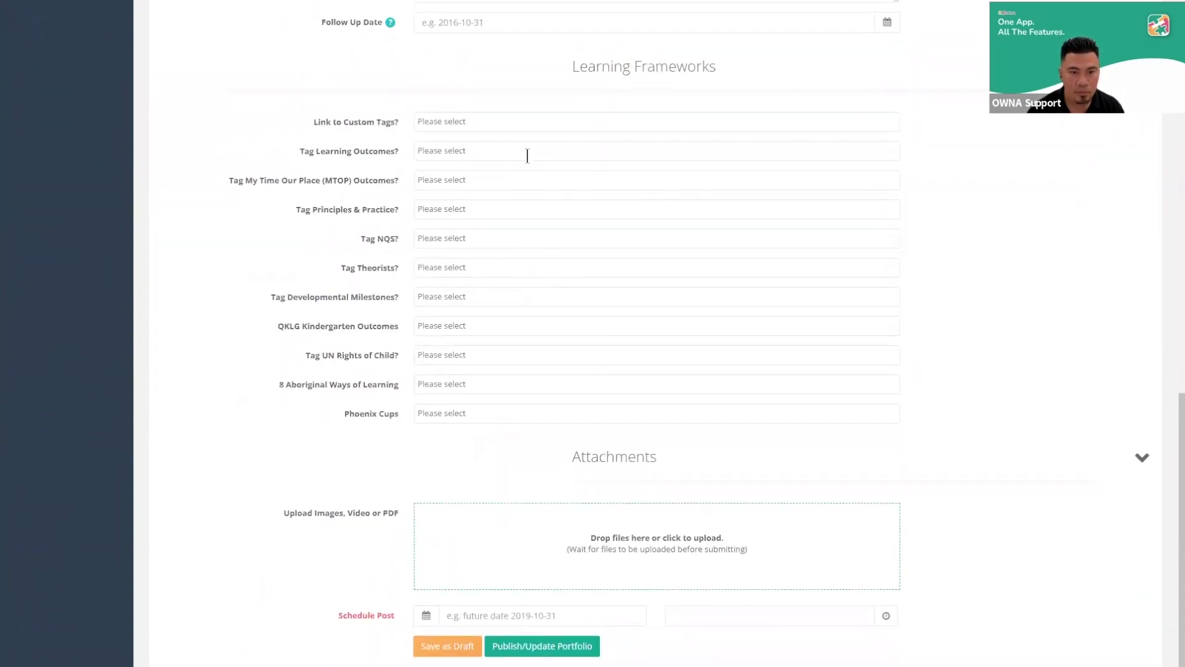
{"action": "scroll", "coordinate": [535, 306], "scroll_direction": "down", "scroll_amount": 2}
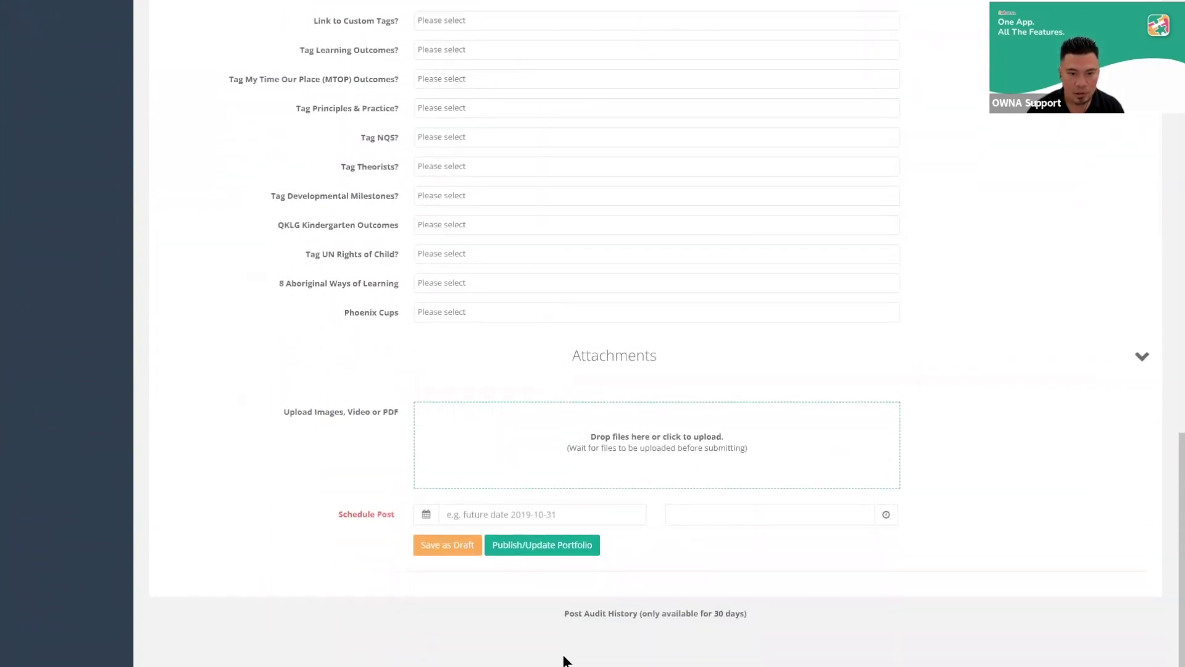
{"action": "left_click", "coordinate": [554, 545]}
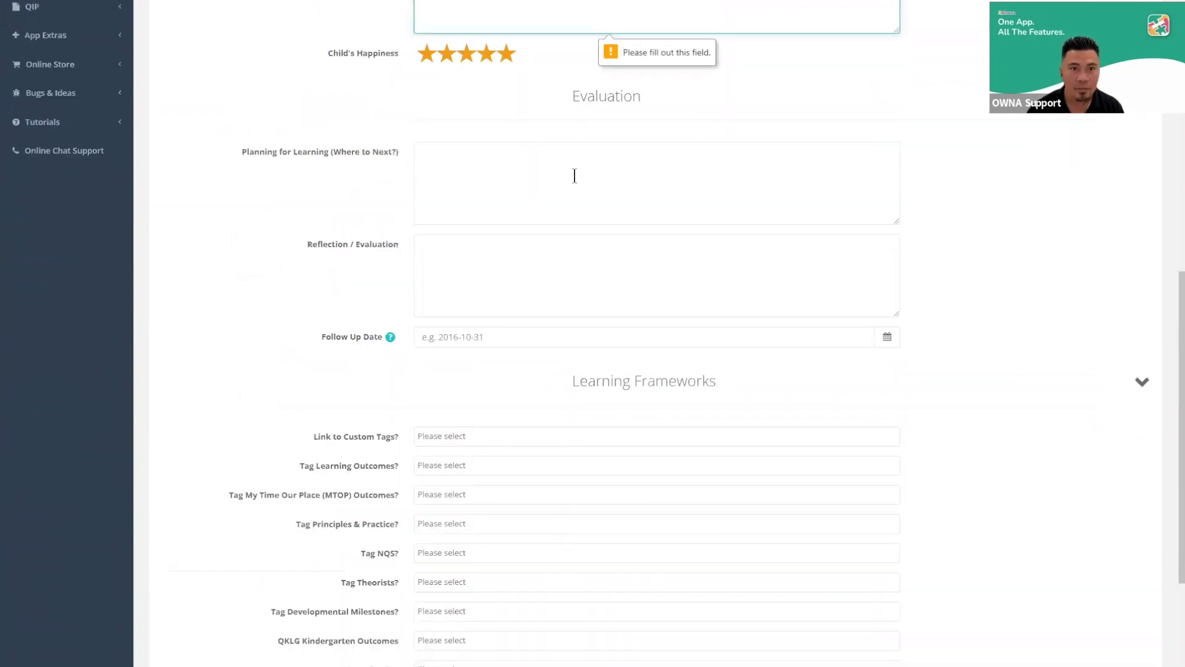
{"action": "scroll", "coordinate": [574, 166], "scroll_direction": "up", "scroll_amount": 4}
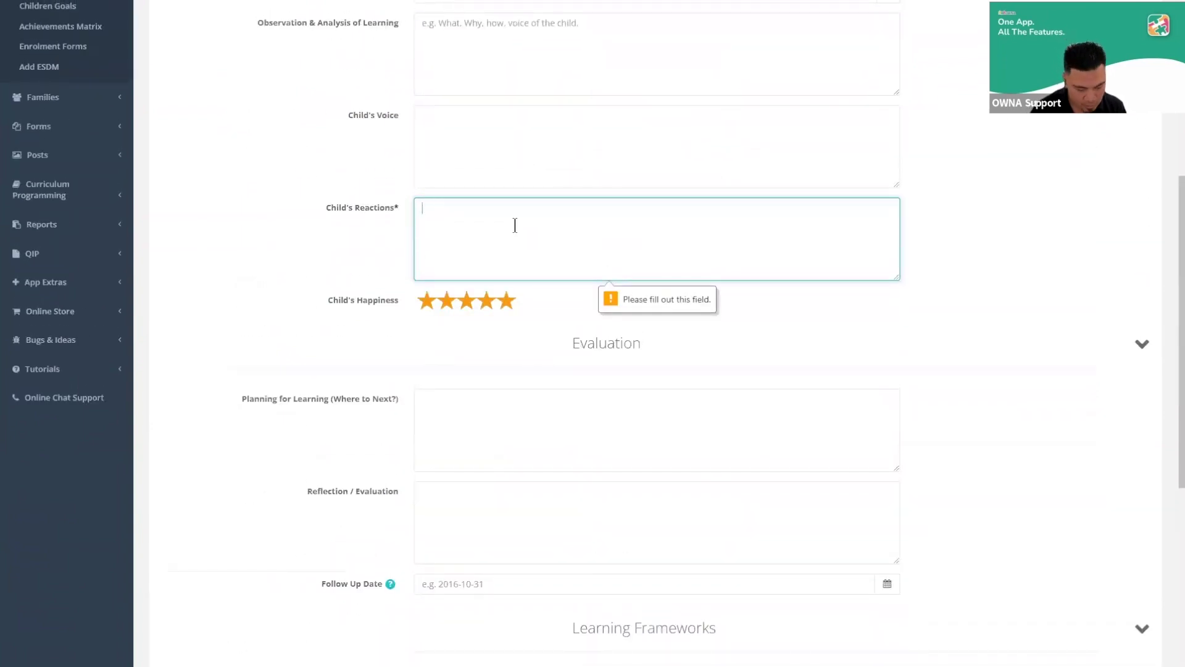
{"action": "type", "text": "These 2 kids had the best time"}
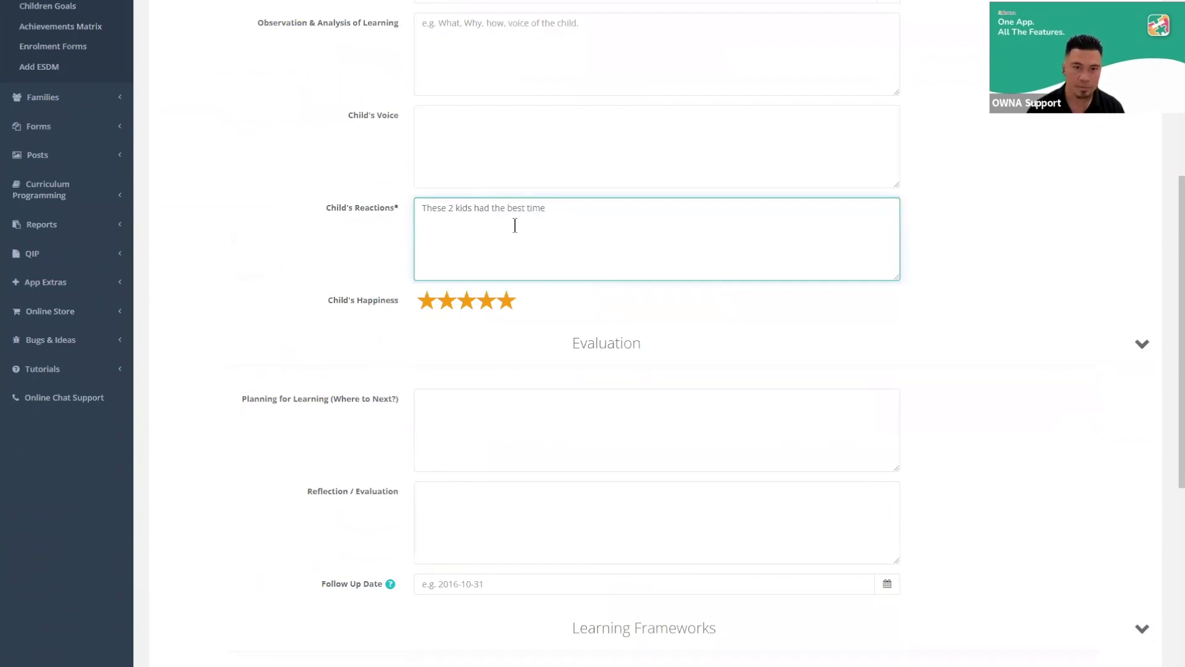
{"action": "scroll", "coordinate": [514, 225], "scroll_direction": "down", "scroll_amount": 10}
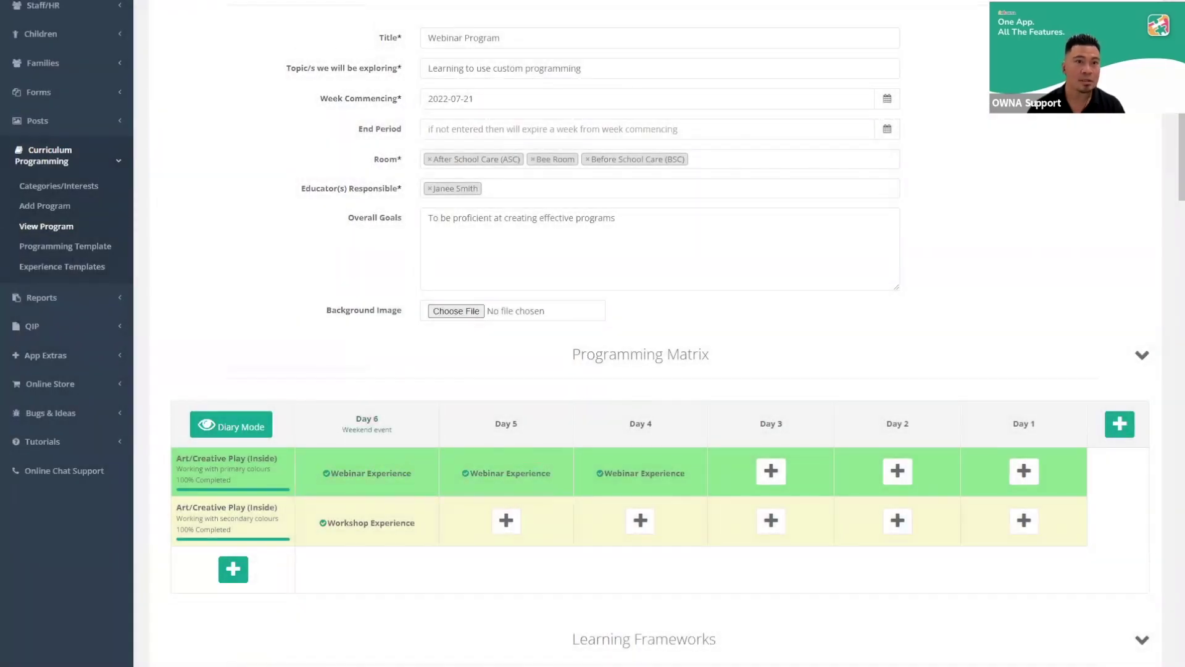
Open the Webinar Program's summary and filter its tagged posts by the Day 6: Painting with Blue experience
{"action": "scroll", "coordinate": [642, 333], "scroll_direction": "up", "scroll_amount": 3}
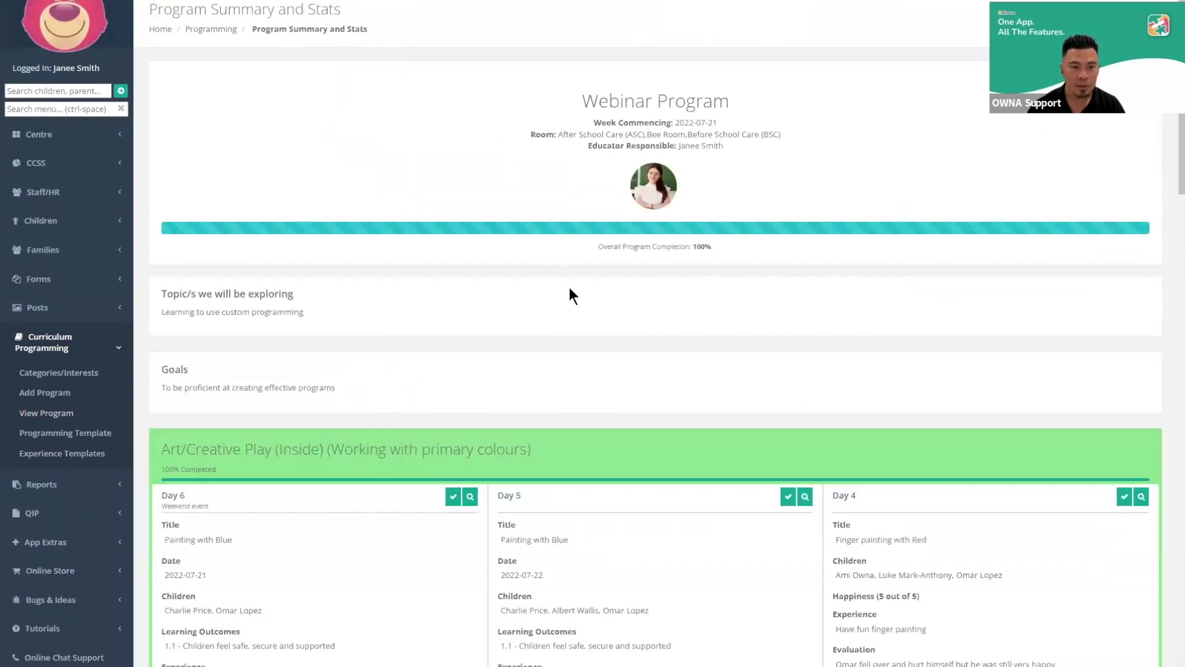
{"action": "scroll", "coordinate": [569, 295], "scroll_direction": "down", "scroll_amount": 20}
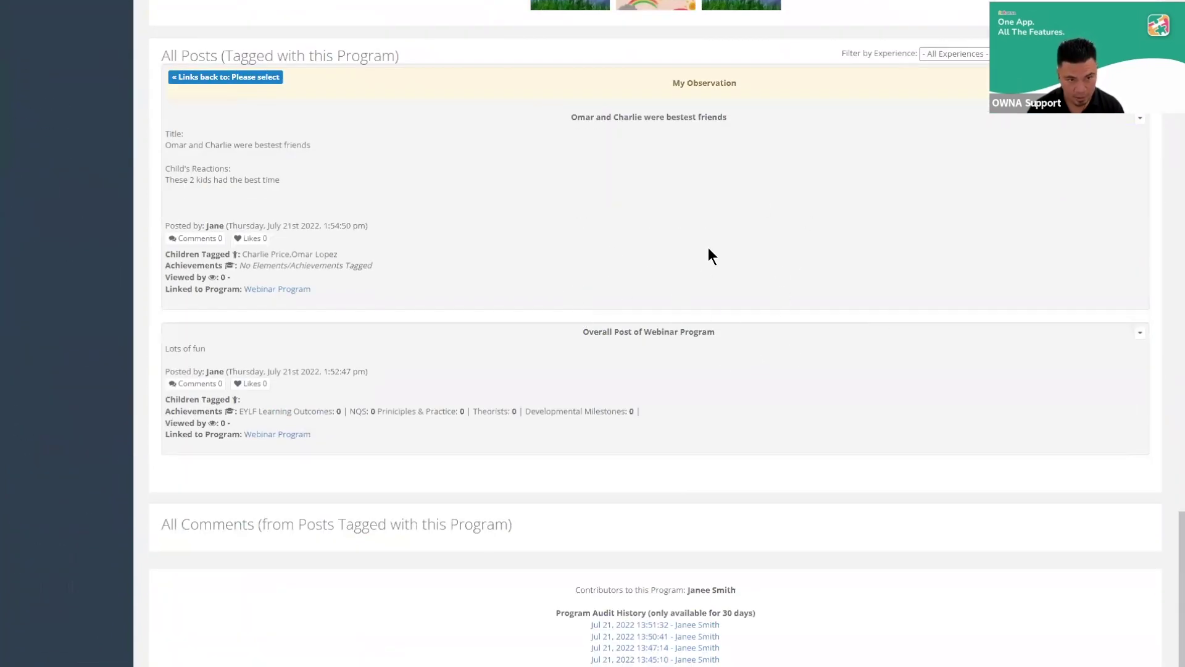
{"action": "scroll", "coordinate": [709, 246], "scroll_direction": "up", "scroll_amount": 15}
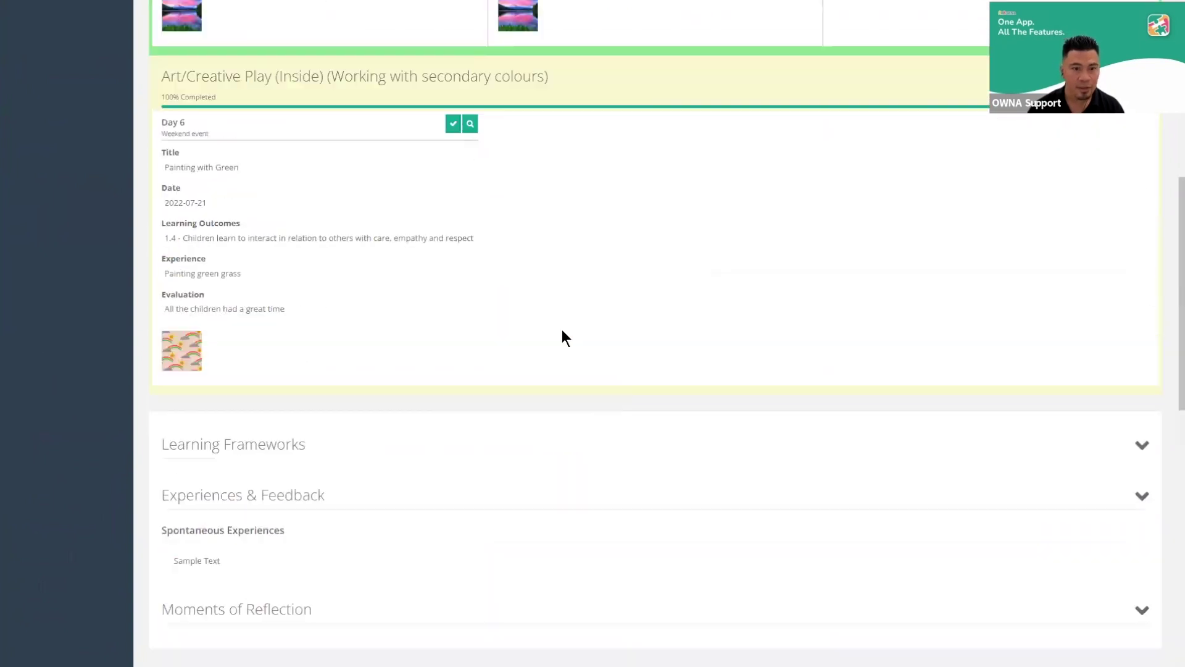
{"action": "scroll", "coordinate": [560, 336], "scroll_direction": "up", "scroll_amount": 10}
{"action": "scroll", "coordinate": [439, 210], "scroll_direction": "down", "scroll_amount": 5}
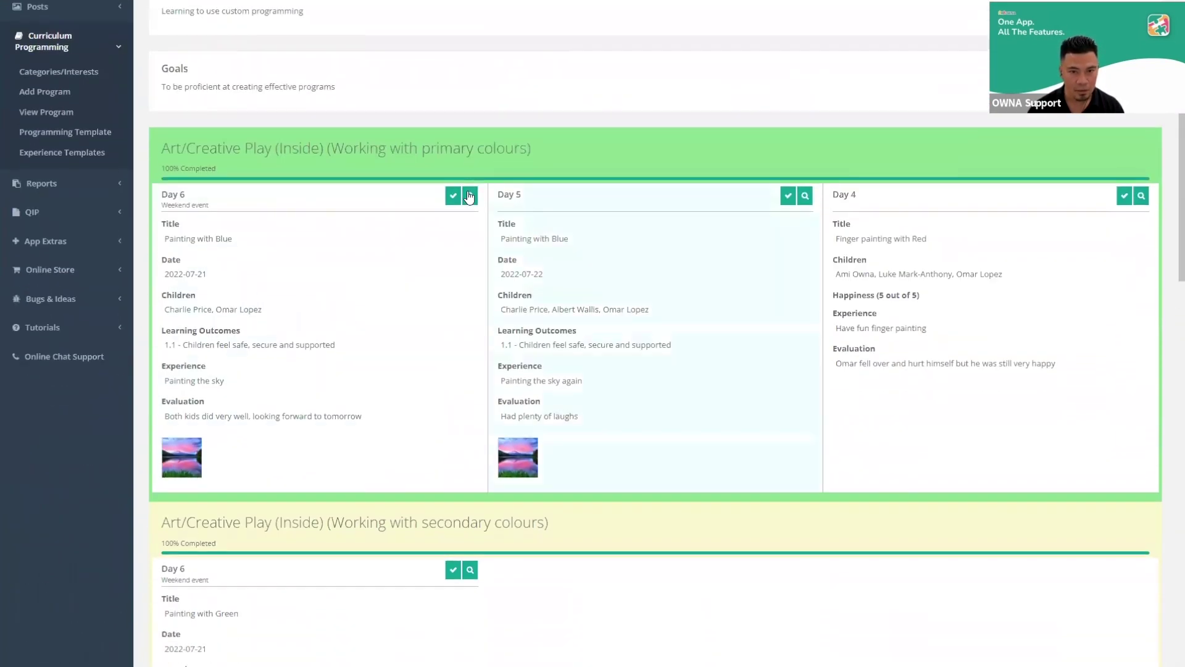
{"action": "scroll", "coordinate": [470, 196], "scroll_direction": "down", "scroll_amount": 1}
{"action": "scroll", "coordinate": [473, 195], "scroll_direction": "down", "scroll_amount": 15}
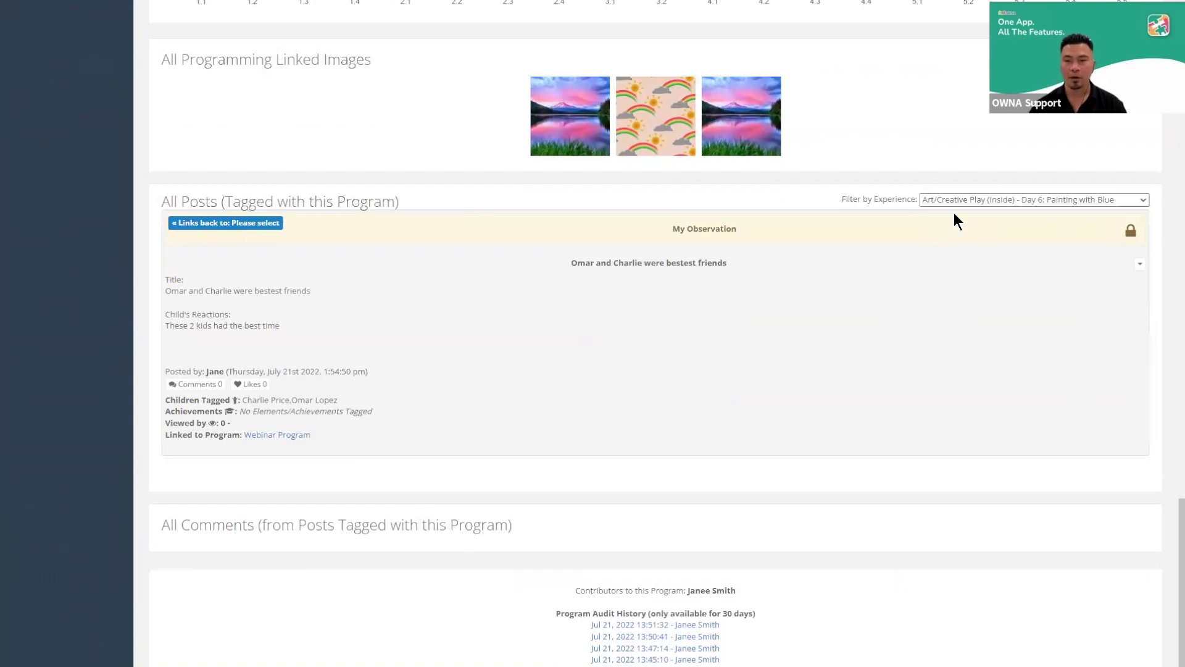
Compare the tagged posts by filtering for Day 5: Painting with Blue, all experiences, and Day 6: Painting with Blue
{"action": "left_click", "coordinate": [969, 199]}
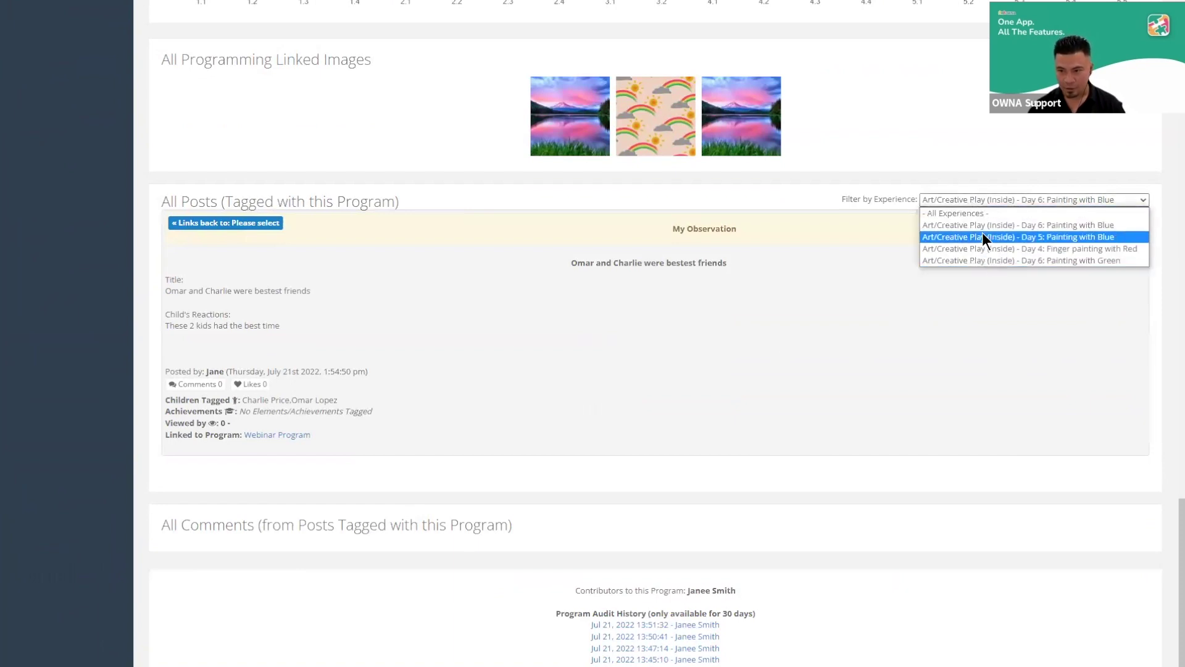
{"action": "left_click", "coordinate": [1035, 235]}
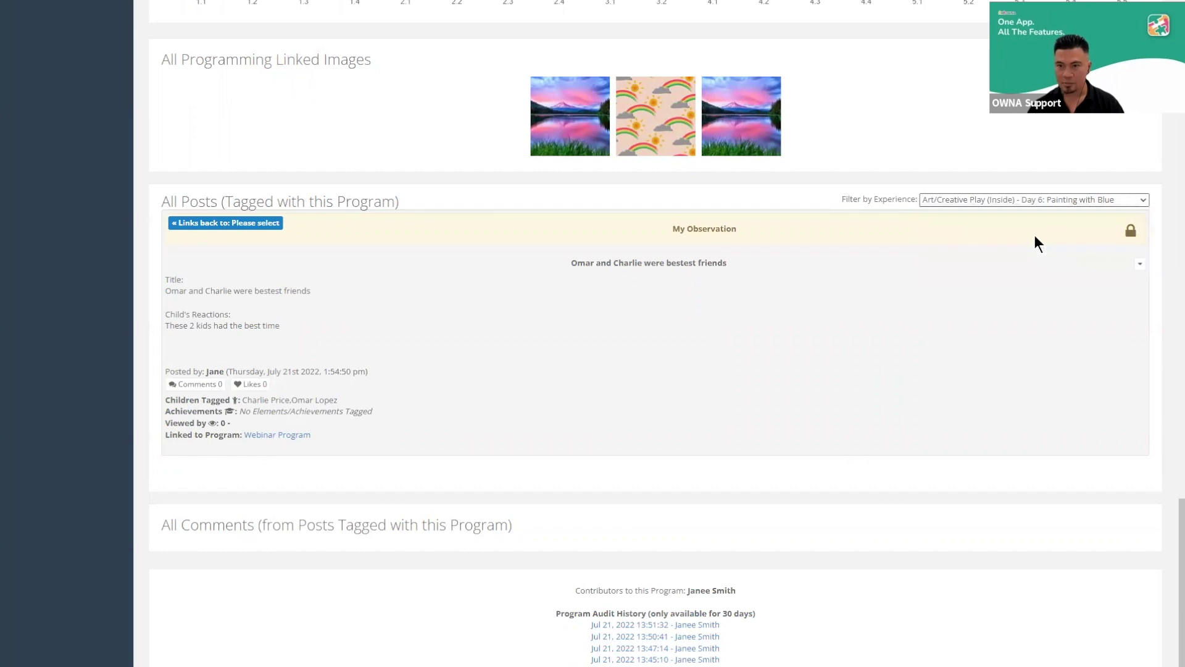
{"action": "left_click", "coordinate": [1035, 437]}
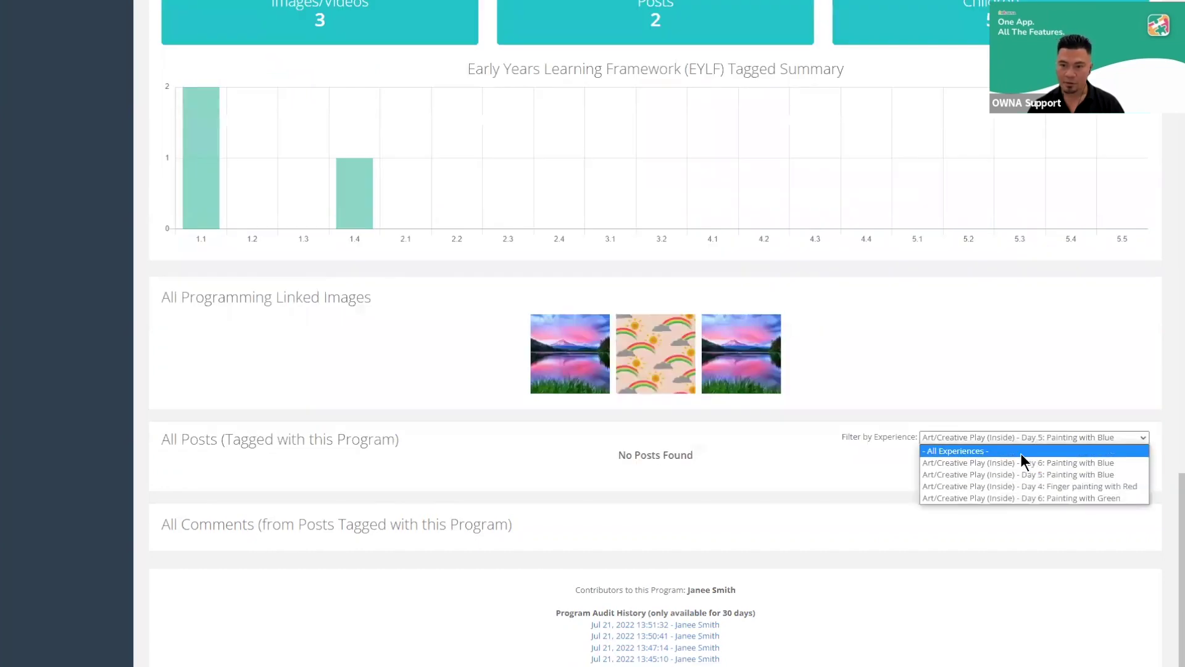
{"action": "left_click", "coordinate": [1021, 452]}
{"action": "scroll", "coordinate": [1000, 425], "scroll_direction": "down", "scroll_amount": 4}
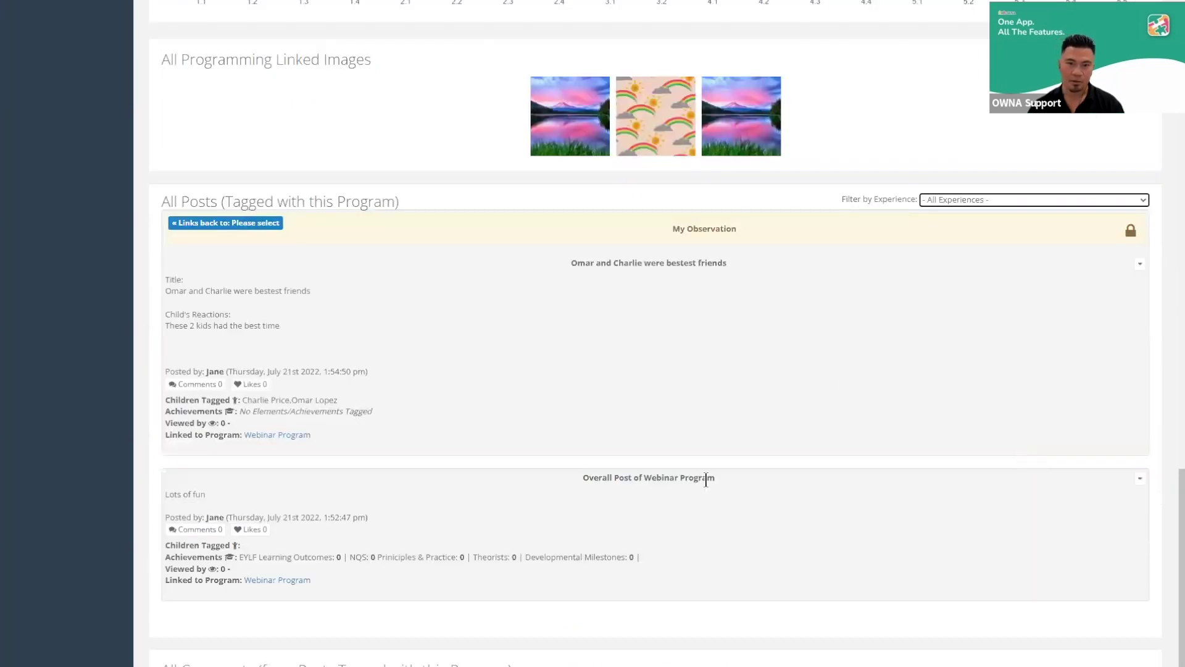
{"action": "left_click", "coordinate": [1031, 196]}
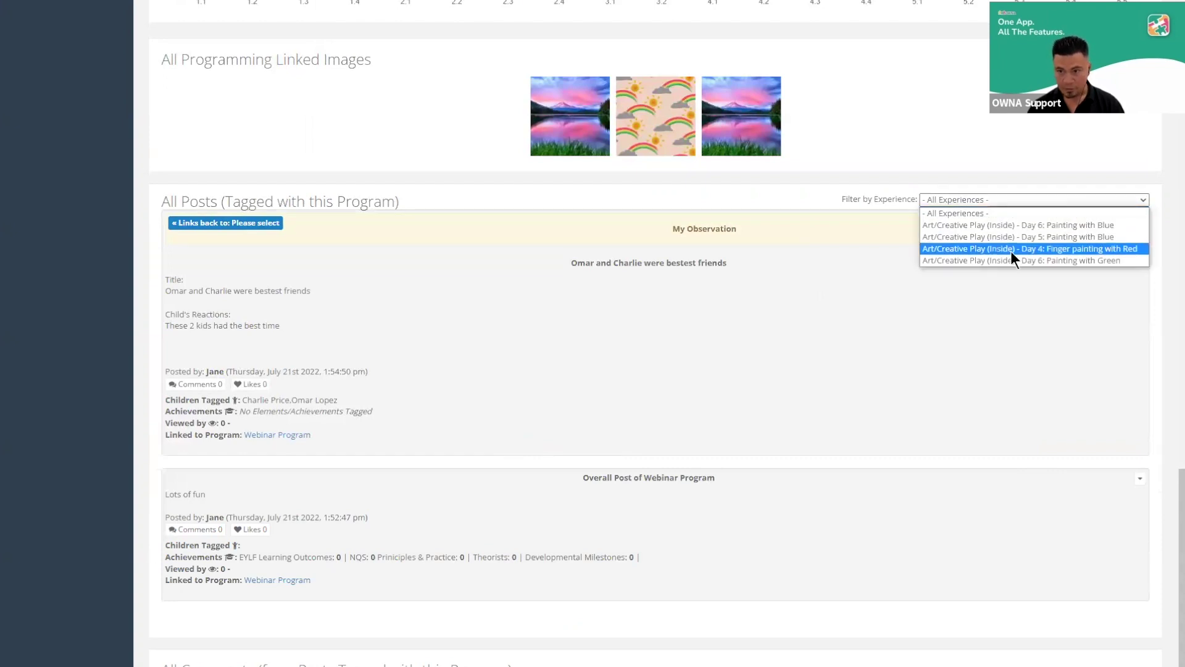
{"action": "left_click", "coordinate": [1035, 226]}
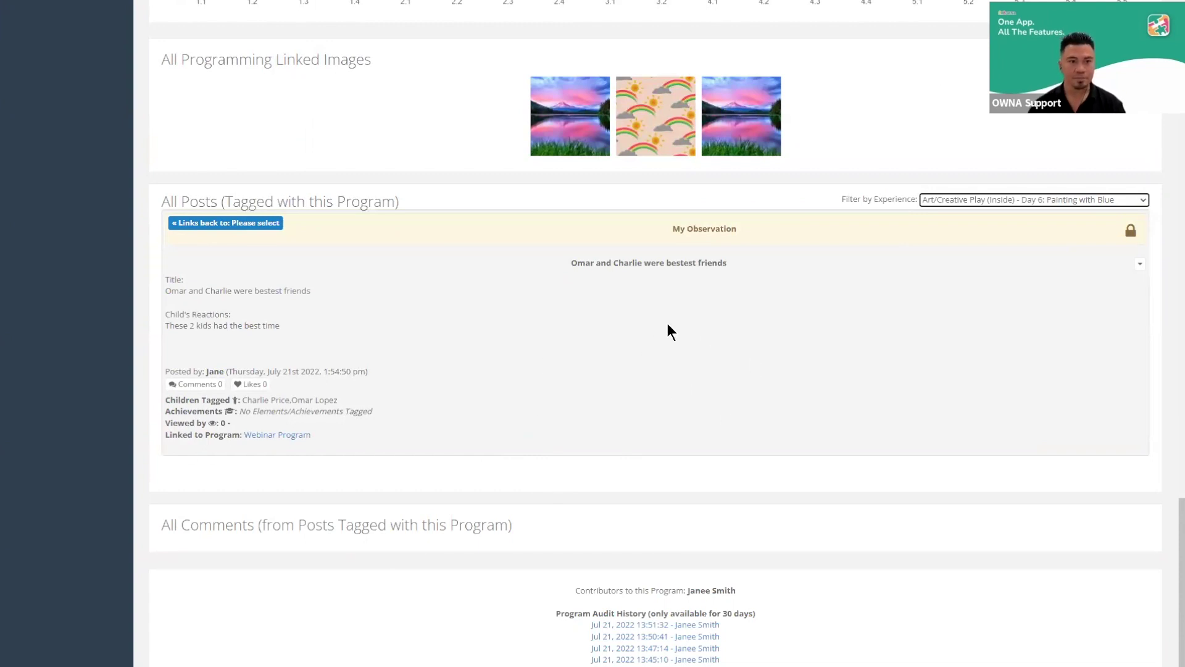
Return to editing the Webinar Program and review its program details and programming matrix
{"action": "scroll", "coordinate": [668, 323], "scroll_direction": "up", "scroll_amount": 10}
{"action": "scroll", "coordinate": [668, 324], "scroll_direction": "up", "scroll_amount": 10}
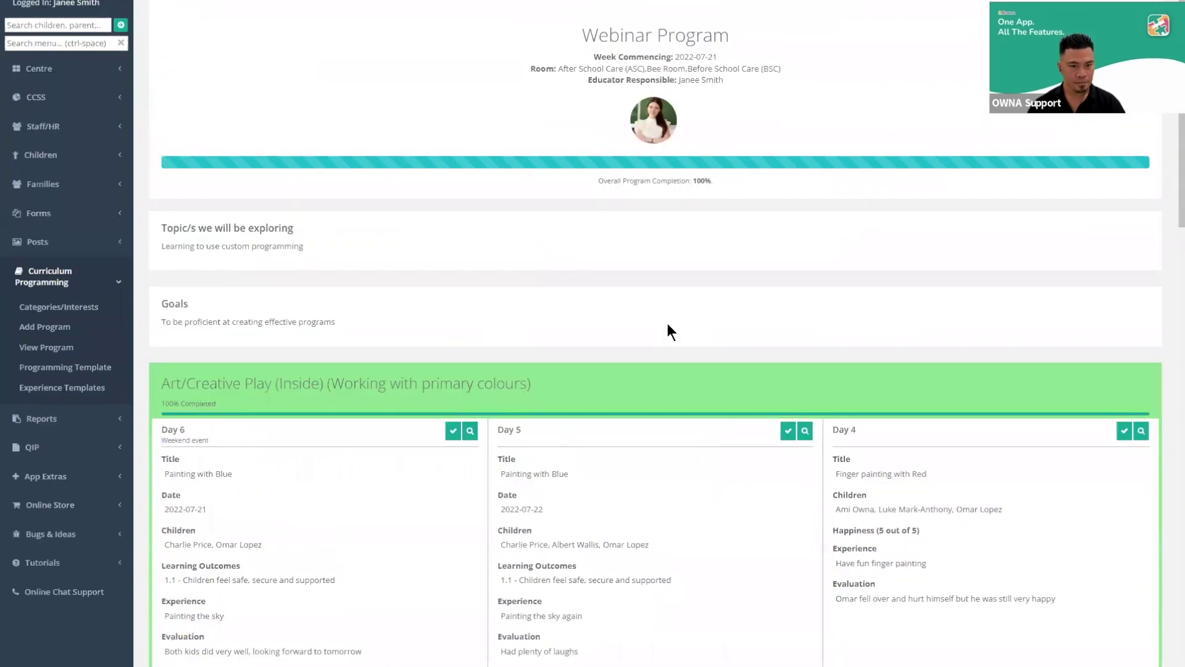
{"action": "scroll", "coordinate": [668, 323], "scroll_direction": "down", "scroll_amount": 2}
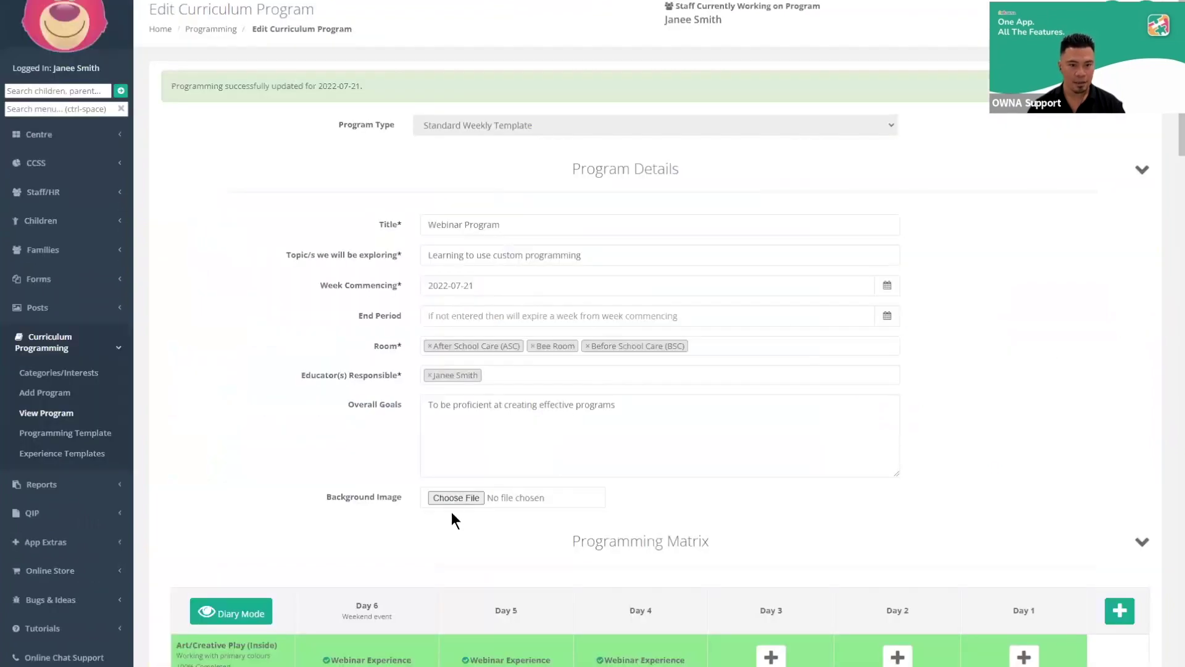
{"action": "scroll", "coordinate": [451, 512], "scroll_direction": "down", "scroll_amount": 4}
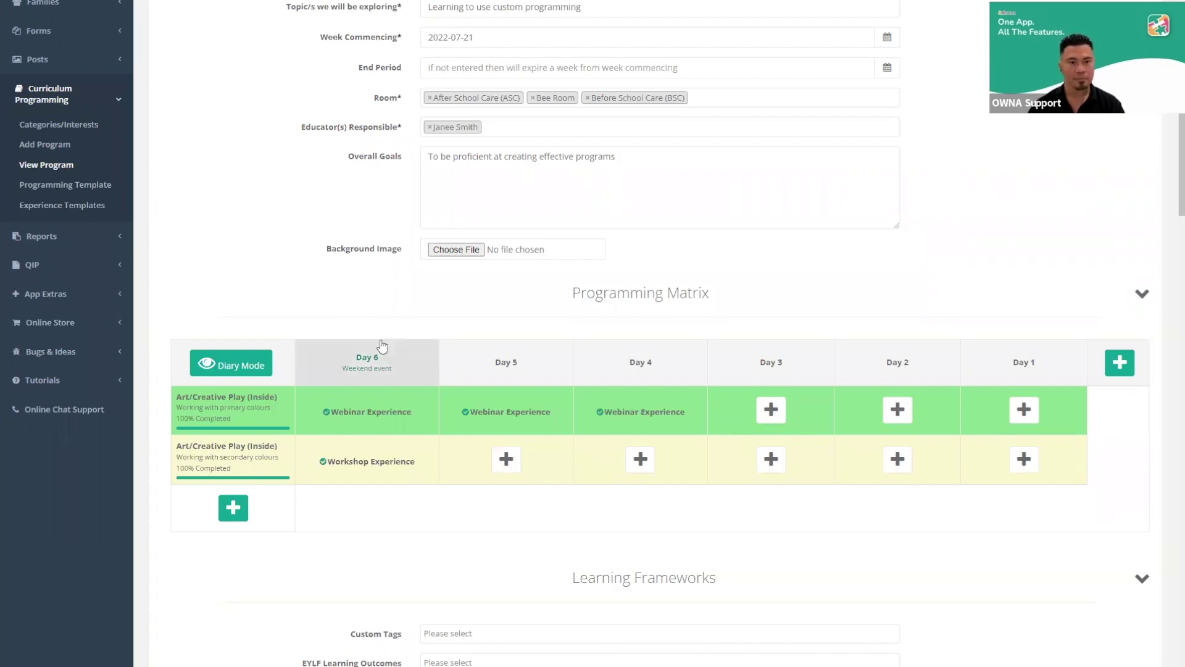
{"action": "scroll", "coordinate": [383, 344], "scroll_direction": "down", "scroll_amount": 3}
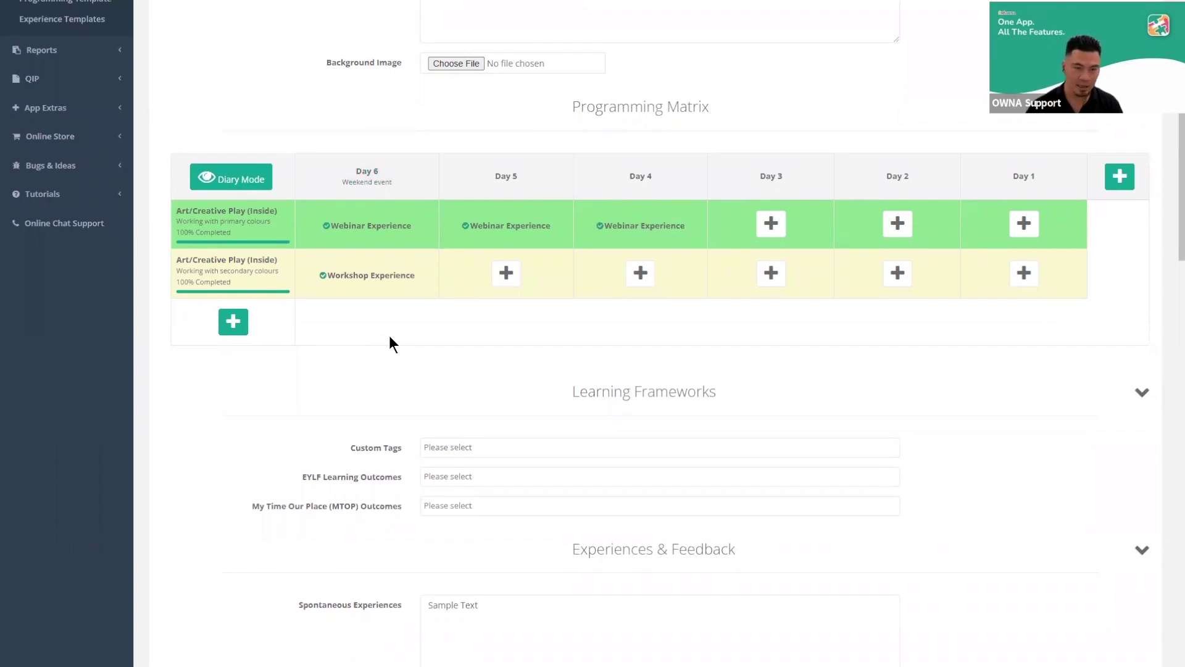
{"action": "mouse_move", "coordinate": [345, 220]}
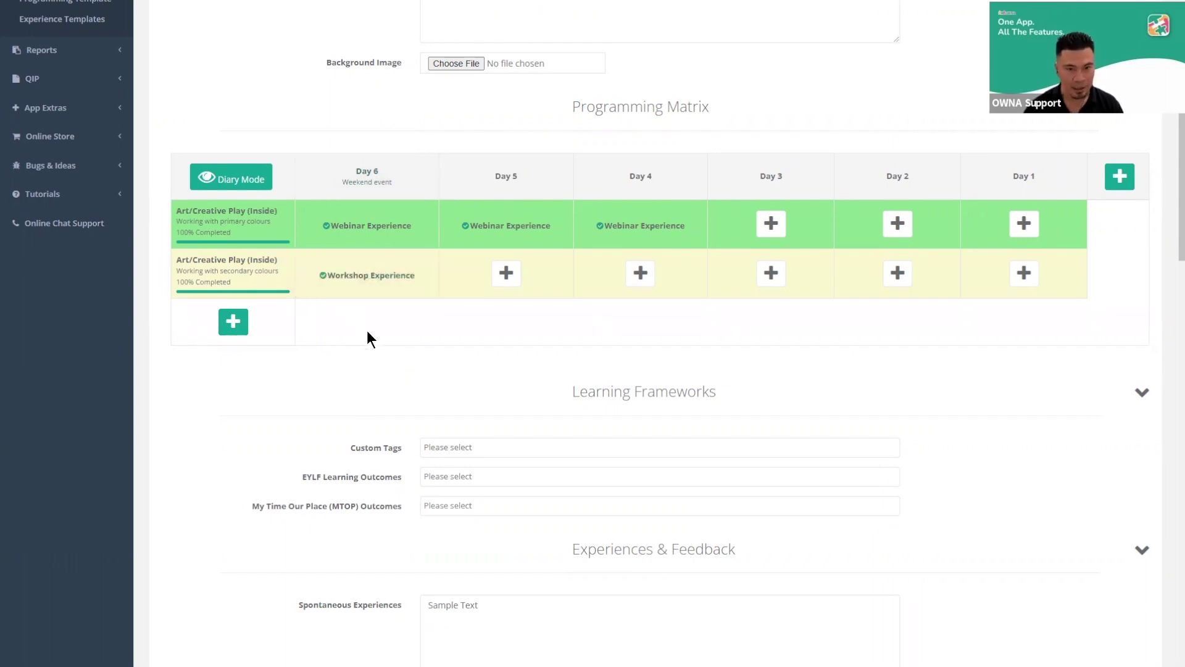
{"action": "scroll", "coordinate": [365, 124], "scroll_direction": "up", "scroll_amount": 5}
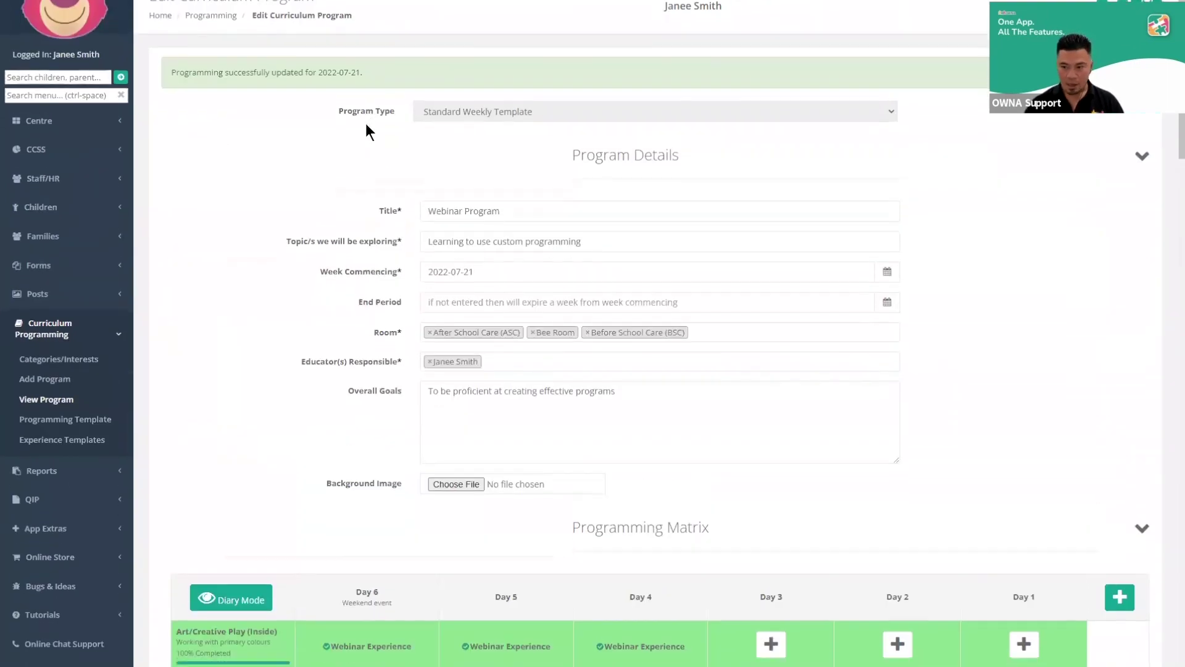
{"action": "scroll", "coordinate": [366, 131], "scroll_direction": "down", "scroll_amount": 4}
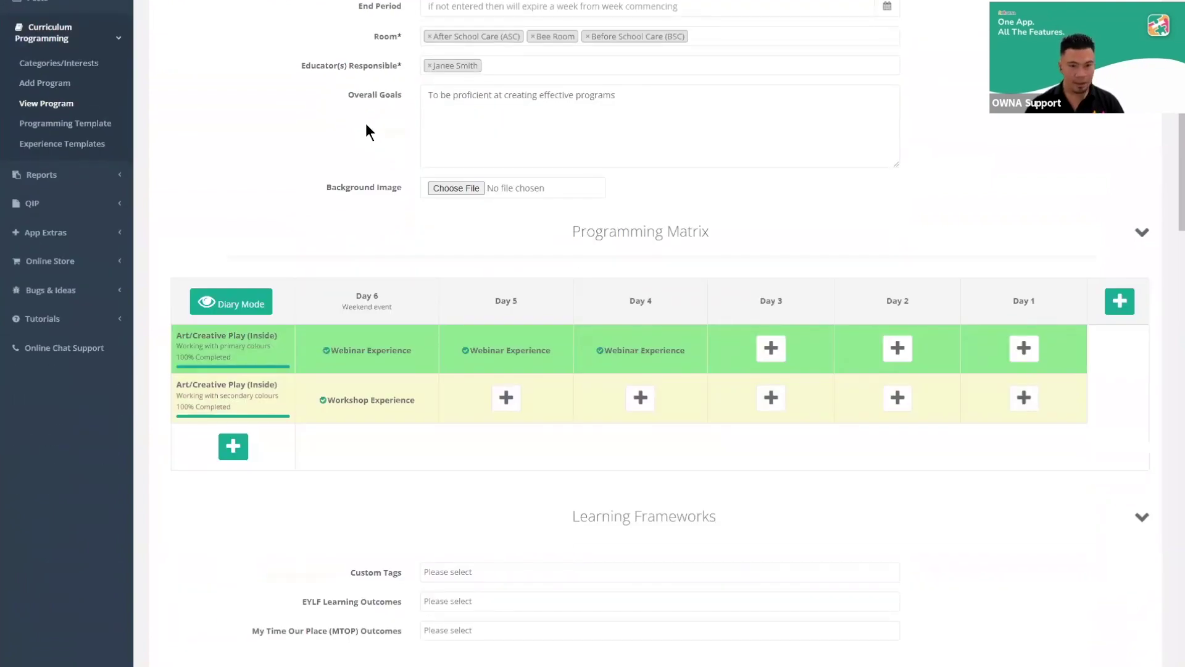
{"action": "scroll", "coordinate": [366, 125], "scroll_direction": "down", "scroll_amount": 1}
{"action": "scroll", "coordinate": [366, 124], "scroll_direction": "up", "scroll_amount": 5}
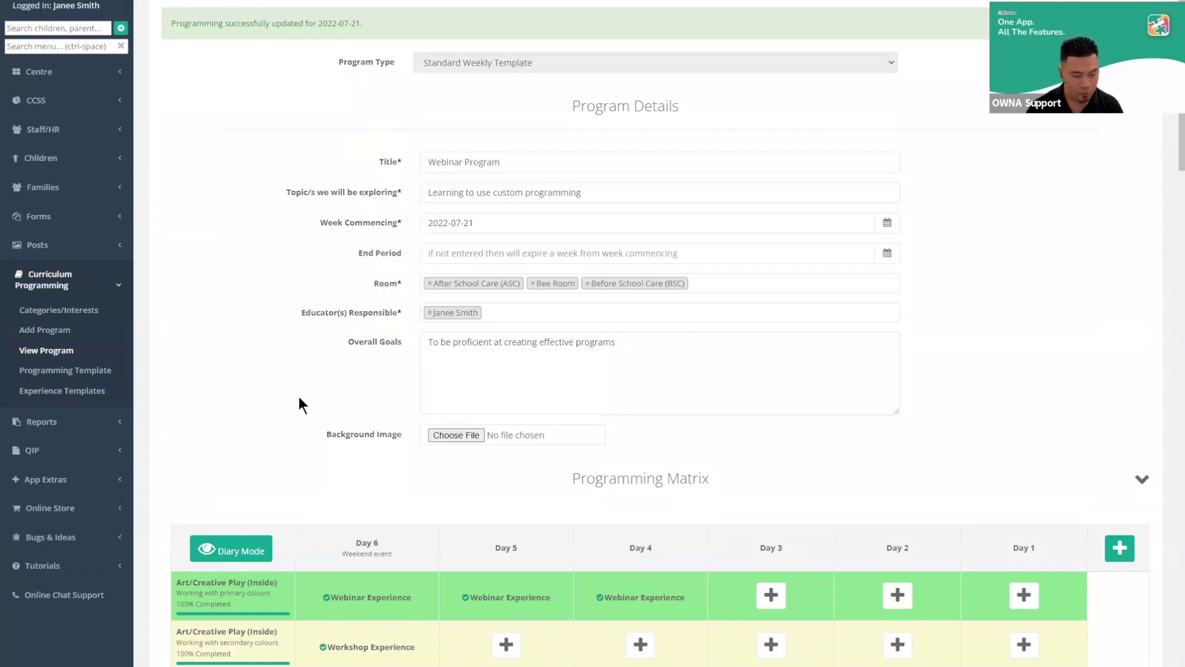
Switch to the Android emulator and refresh the app's Curriculum Program list
{"action": "key", "text": "alt+Tab"}
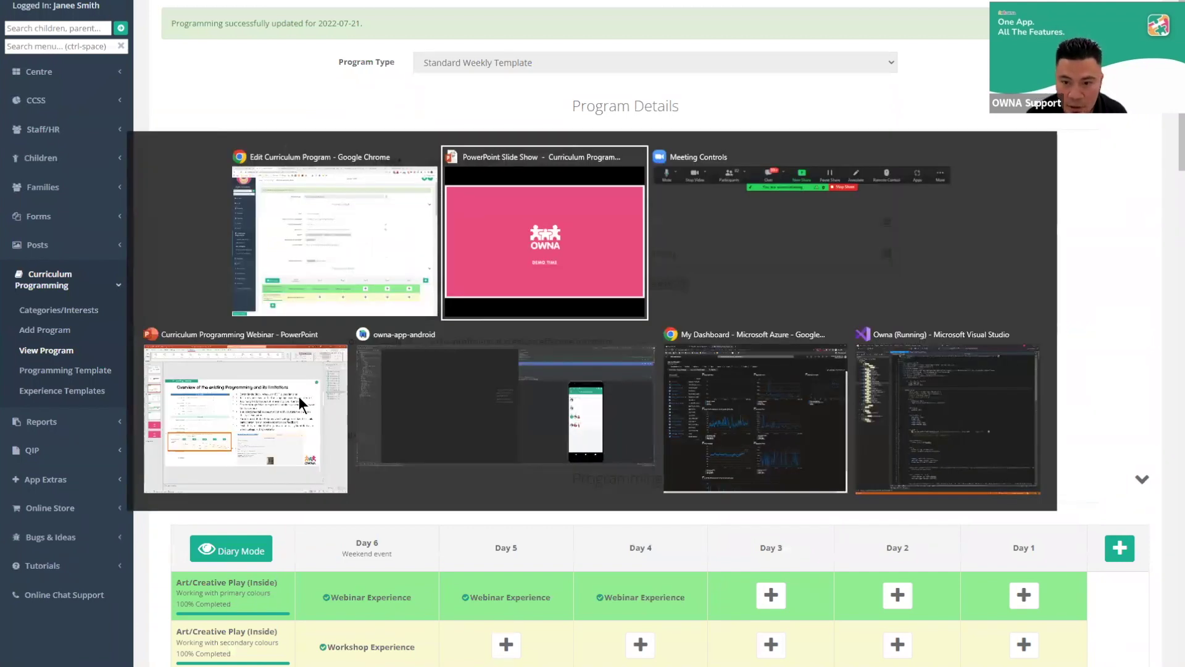
{"action": "key", "text": "alt+Tab"}
{"action": "key", "text": "alt+Tab"}
{"action": "key", "text": "alt+Tab"}
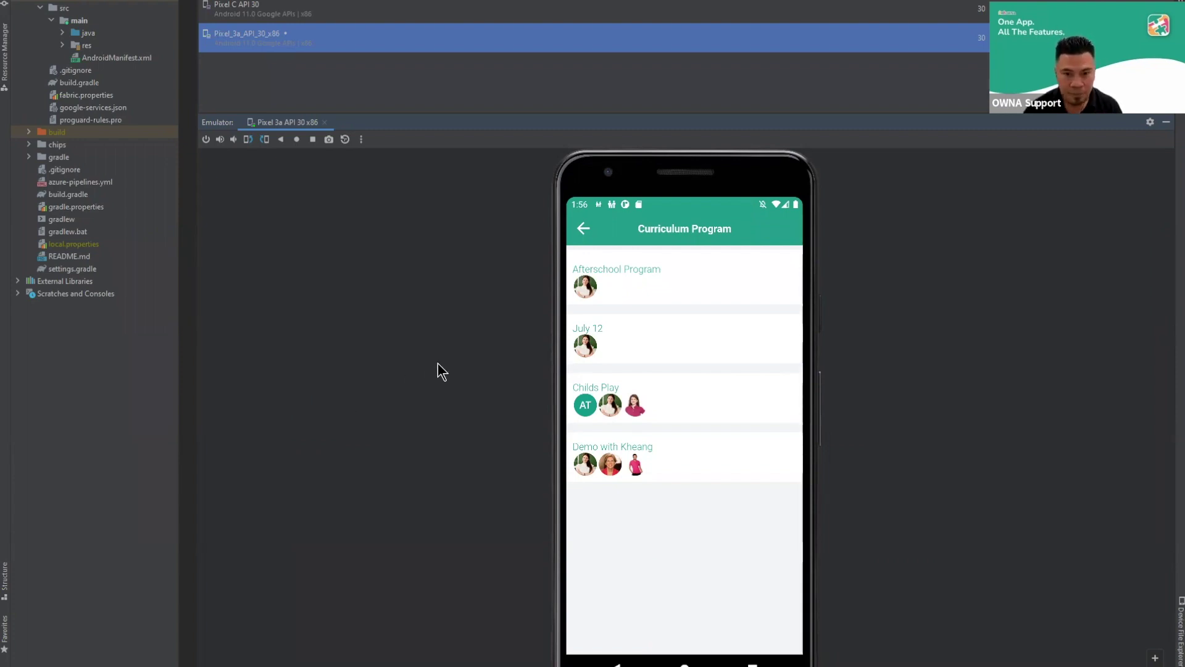
{"action": "left_click_drag", "start_coordinate": [612, 304], "coordinate": [604, 580]}
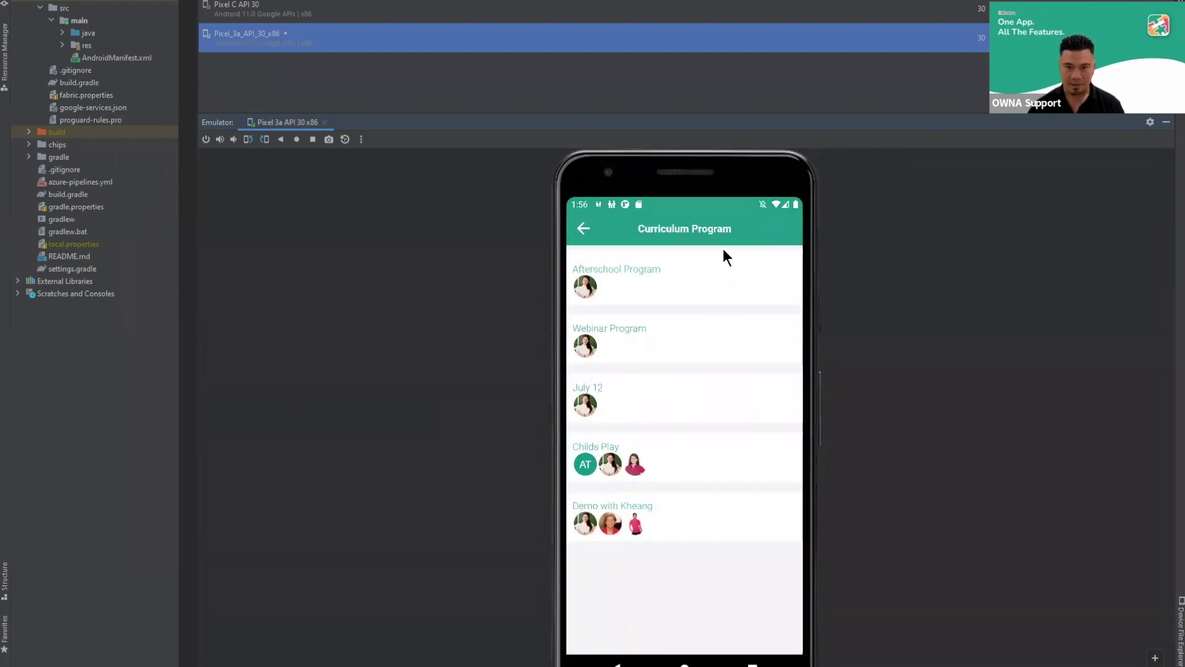
Open the Webinar Program in the mobile app and examine its details, daily experiences and parent feedback fields
{"action": "left_click", "coordinate": [626, 327]}
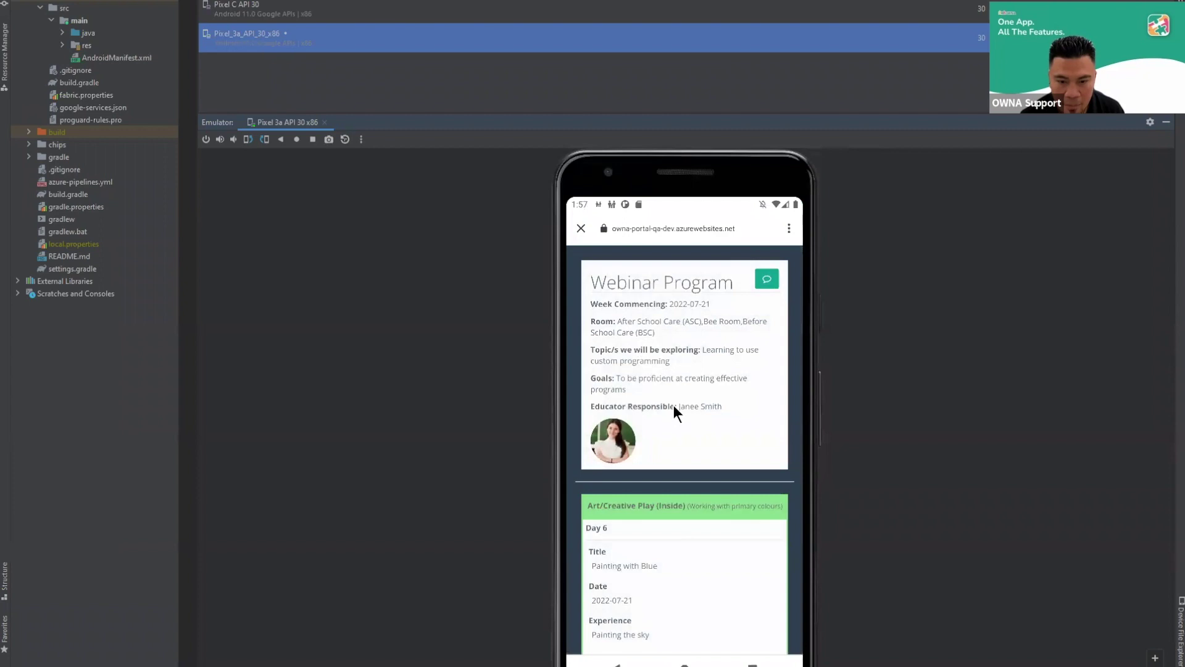
{"action": "left_click_drag", "start_coordinate": [677, 412], "coordinate": [684, 332]}
{"action": "left_click_drag", "start_coordinate": [696, 468], "coordinate": [696, 309]}
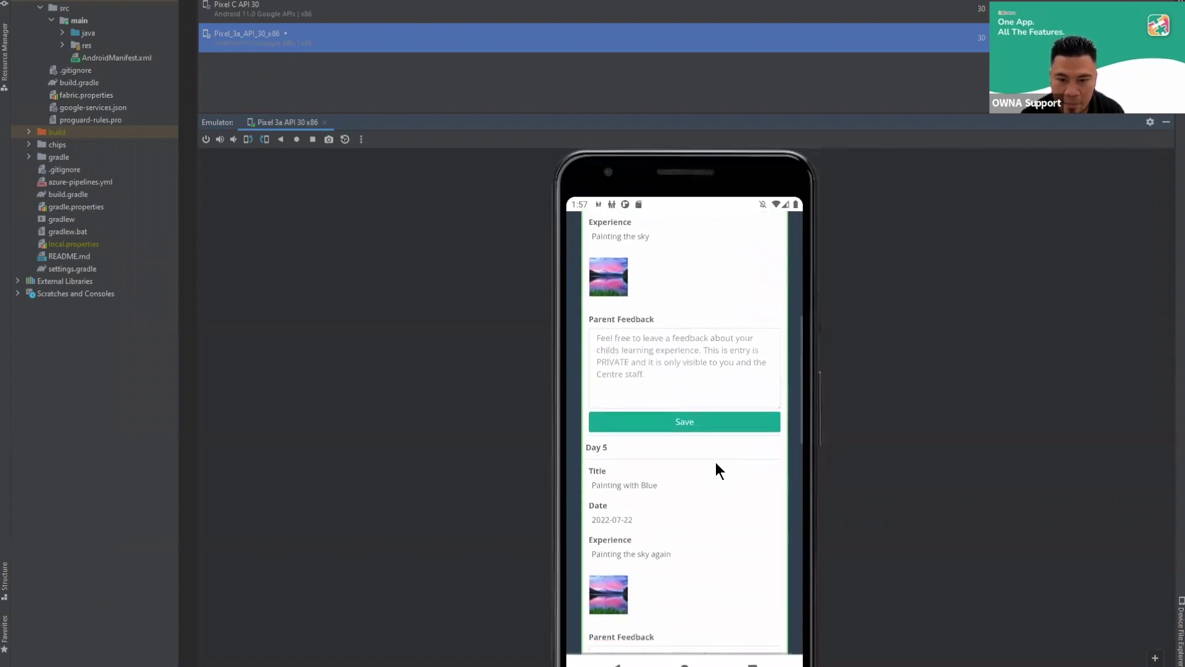
{"action": "left_click_drag", "start_coordinate": [718, 470], "coordinate": [725, 339]}
{"action": "left_click_drag", "start_coordinate": [725, 503], "coordinate": [730, 346]}
{"action": "mouse_move", "coordinate": [728, 543]}
{"action": "left_mouse_down"}
{"action": "mouse_move", "coordinate": [730, 442]}
{"action": "mouse_move", "coordinate": [710, 648]}
{"action": "left_mouse_up"}
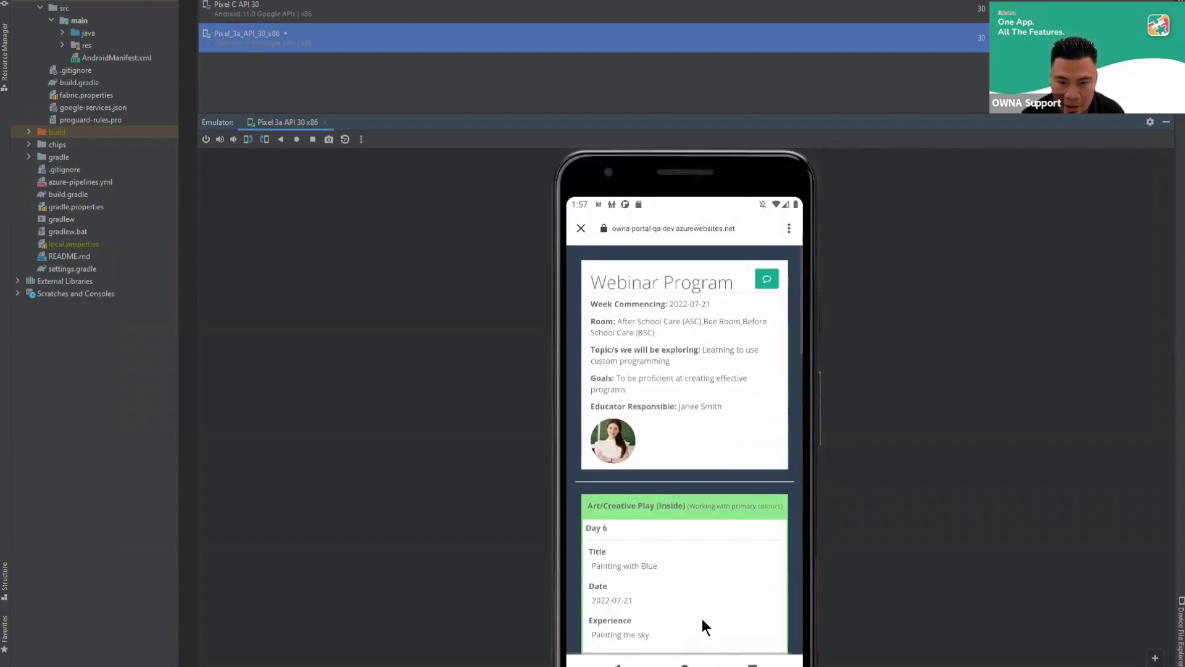
{"action": "left_click_drag", "start_coordinate": [704, 571], "coordinate": [701, 606]}
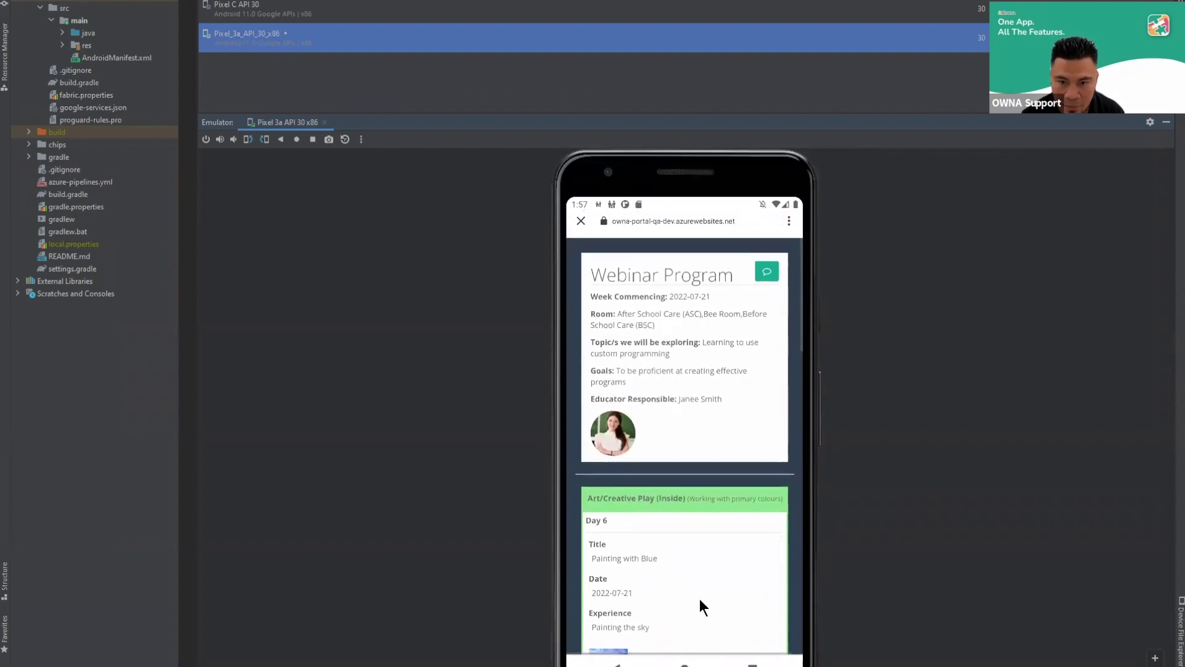
Save overall feedback for the Webinar Program reading "This is such a great program"
{"action": "left_click", "coordinate": [767, 270]}
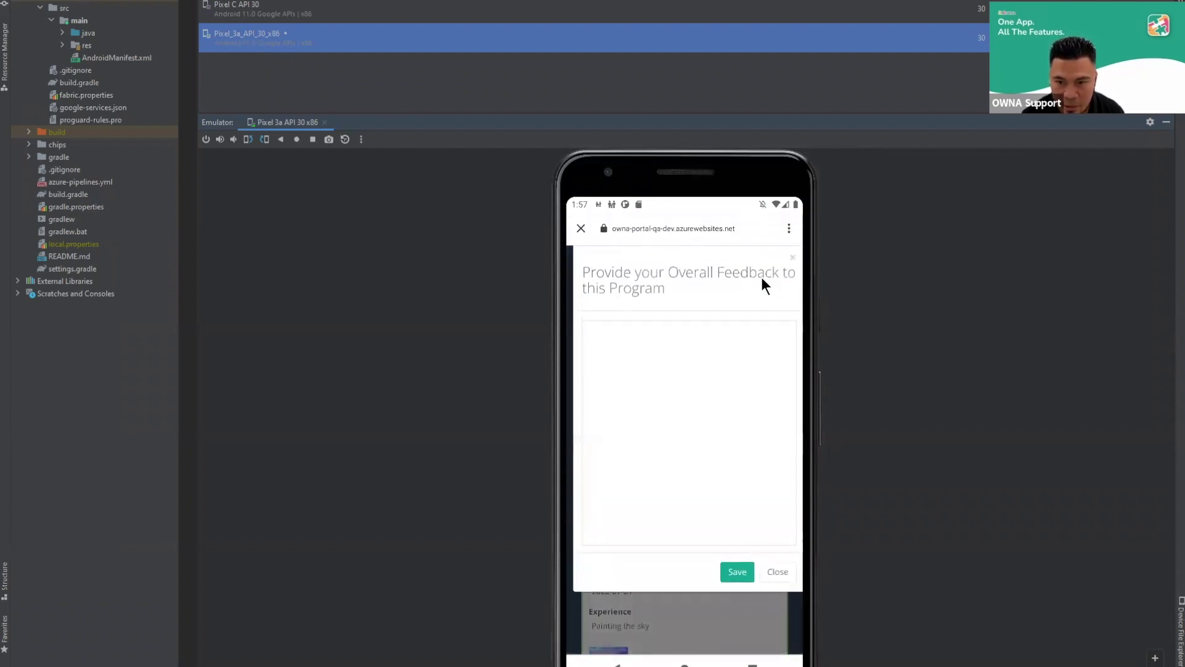
{"action": "left_click", "coordinate": [680, 380]}
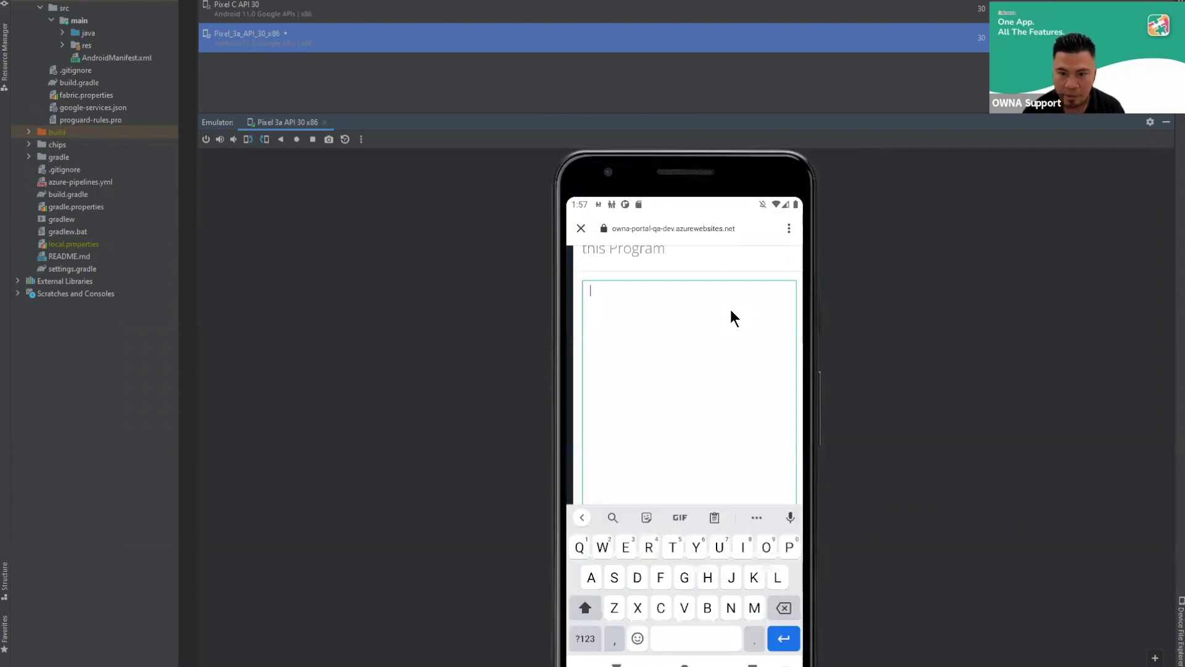
{"action": "type", "text": "This is such a great program"}
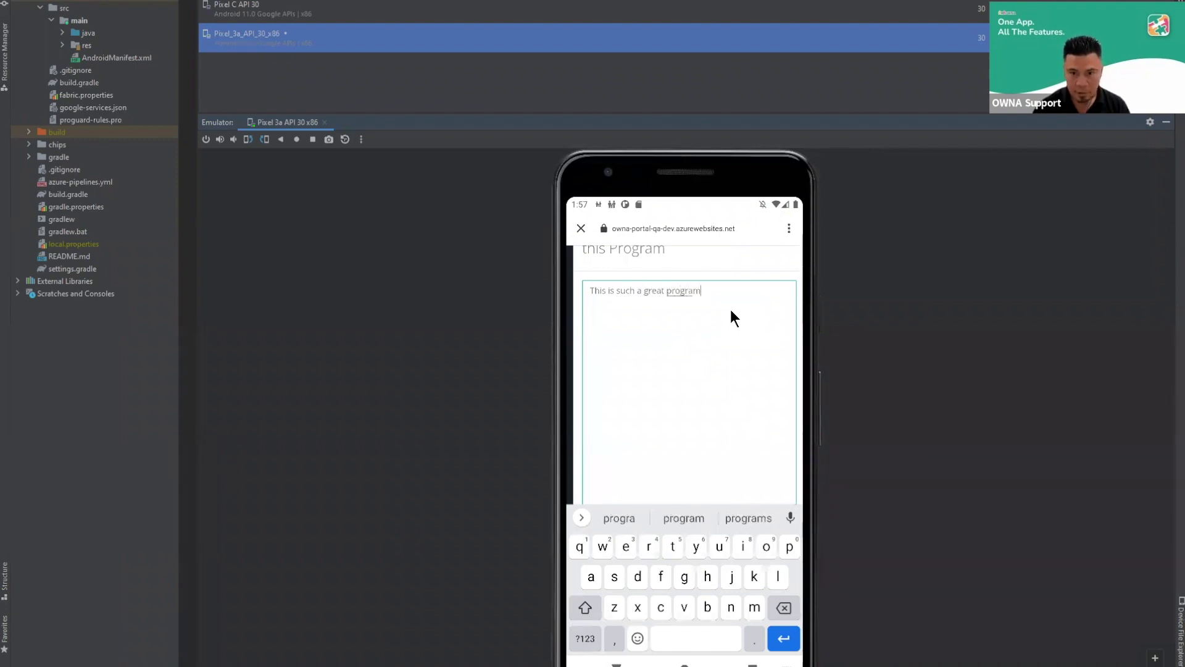
{"action": "left_click", "coordinate": [616, 663]}
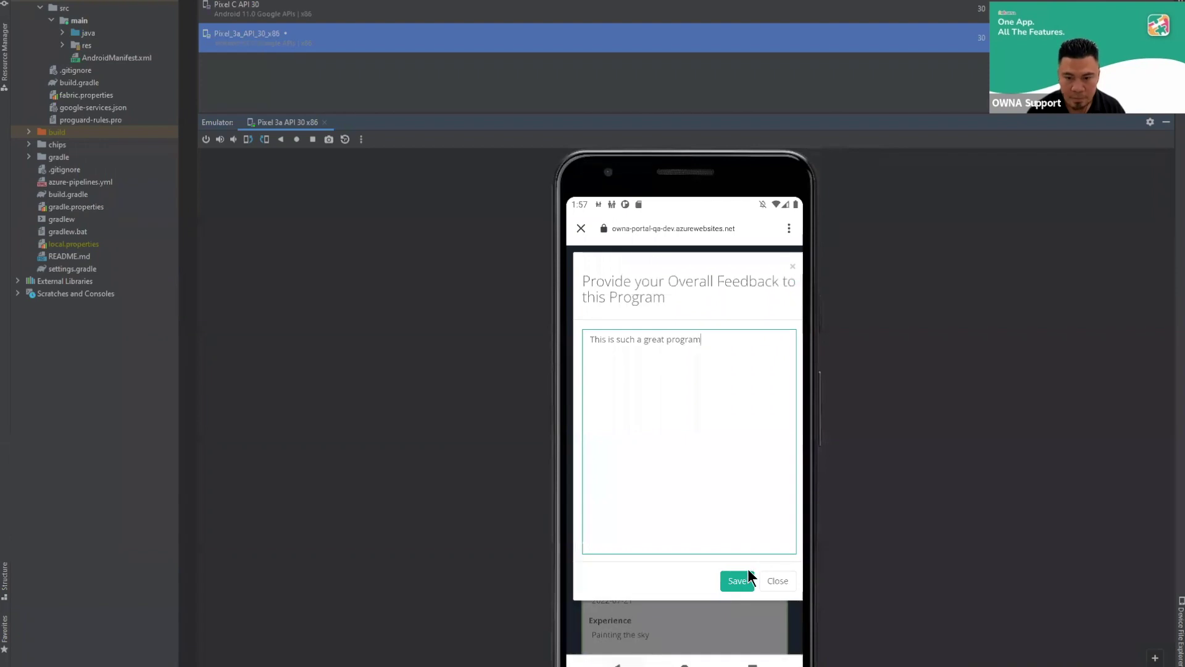
{"action": "left_click", "coordinate": [742, 577]}
Save parent feedback on the Day 6 Painting with Blue experience, saying the child could not stop talking about his new best friend, with thanks
{"action": "scroll", "coordinate": [747, 391], "scroll_direction": "down", "scroll_amount": 3}
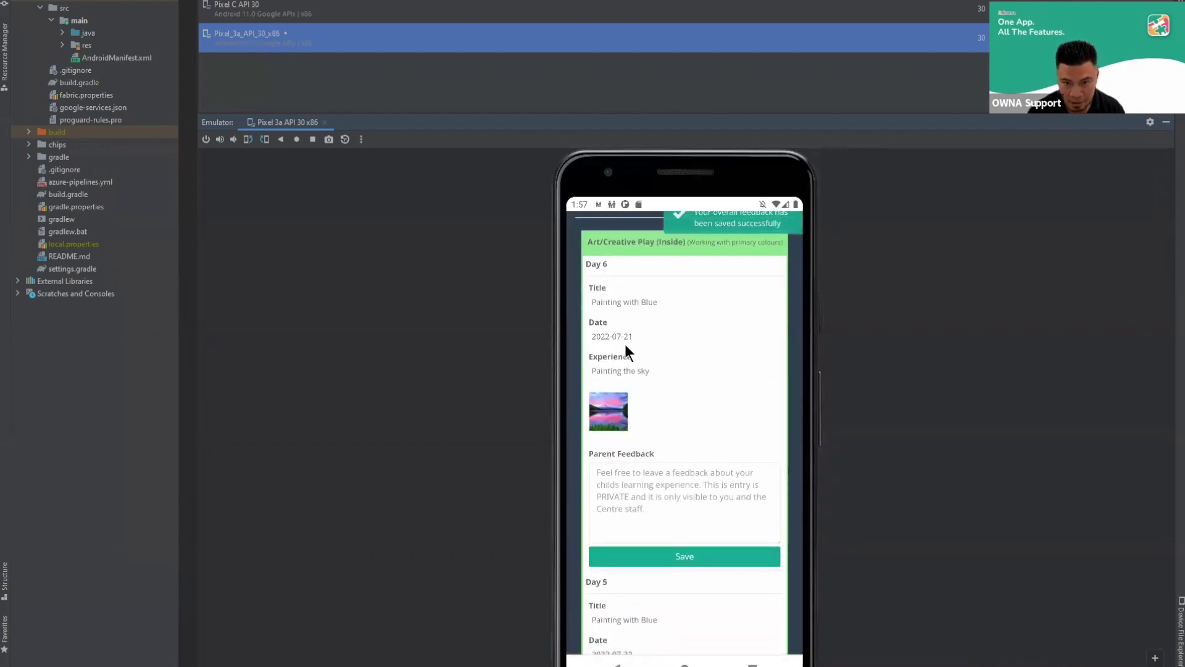
{"action": "scroll", "coordinate": [658, 386], "scroll_direction": "down", "scroll_amount": 1}
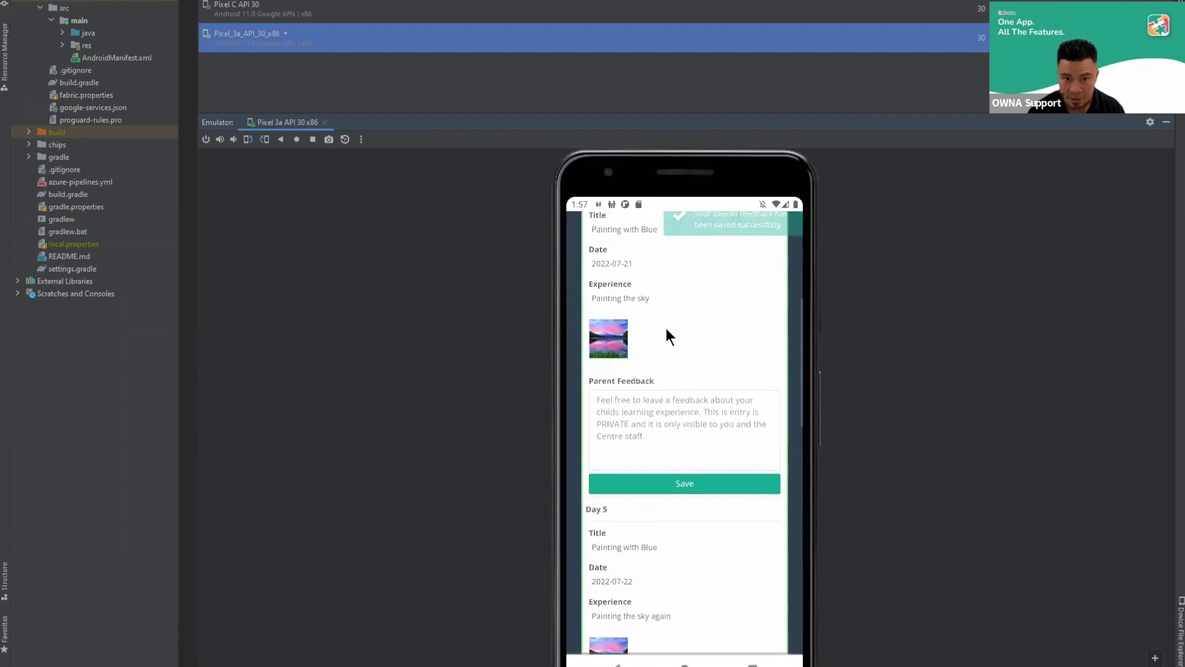
{"action": "left_click", "coordinate": [637, 413]}
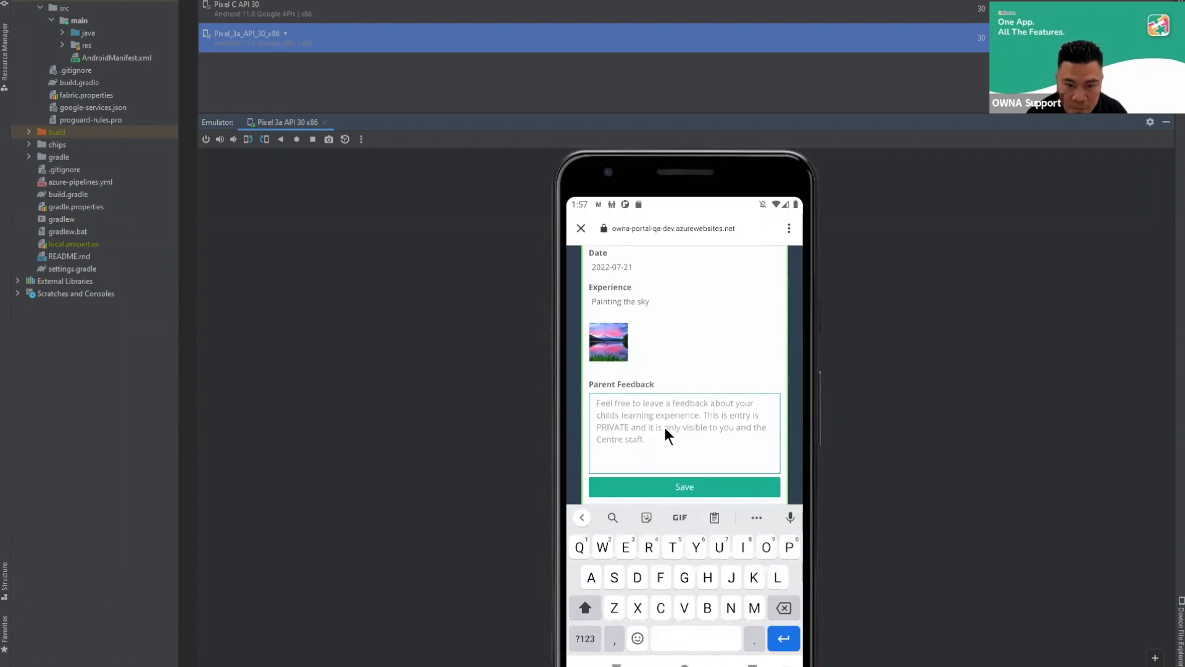
{"action": "type", "text": "Omar could not stop talking about hi"}
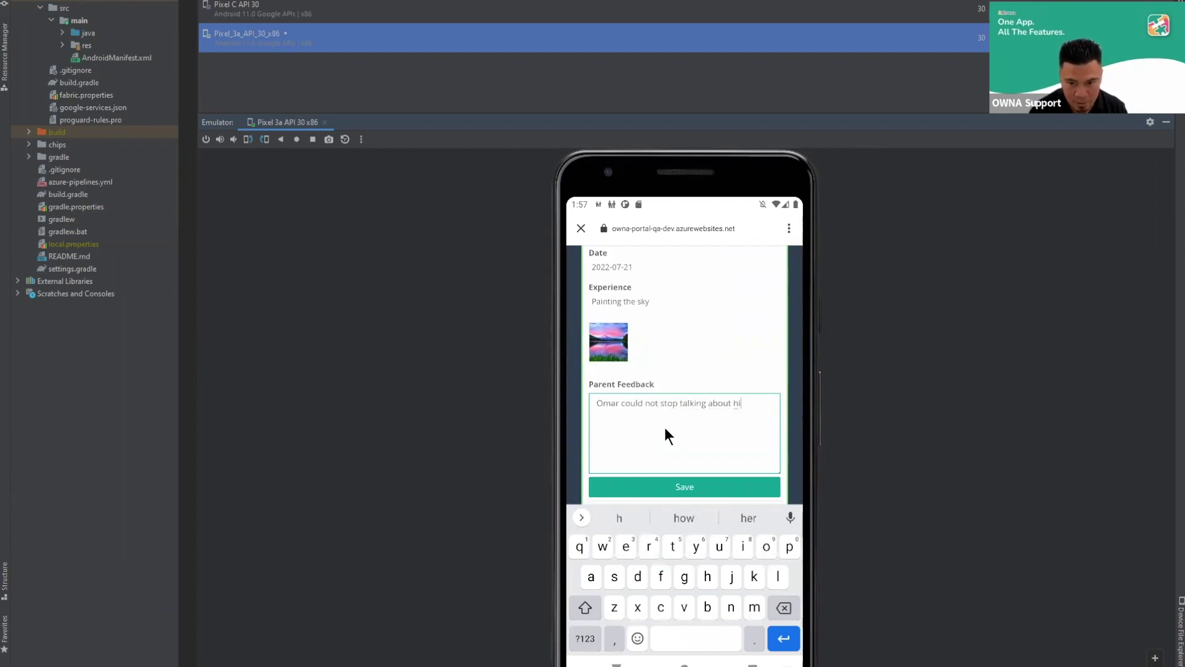
{"action": "type", "text": "s new best f"}
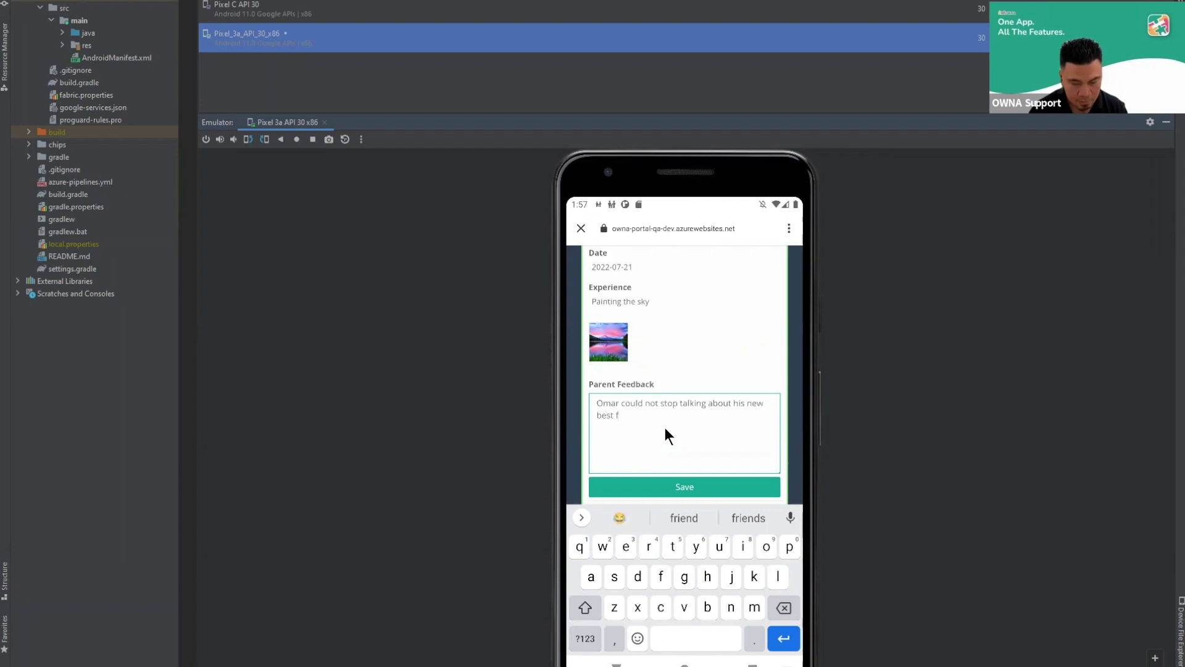
{"action": "type", "text": "riend Charlie"}
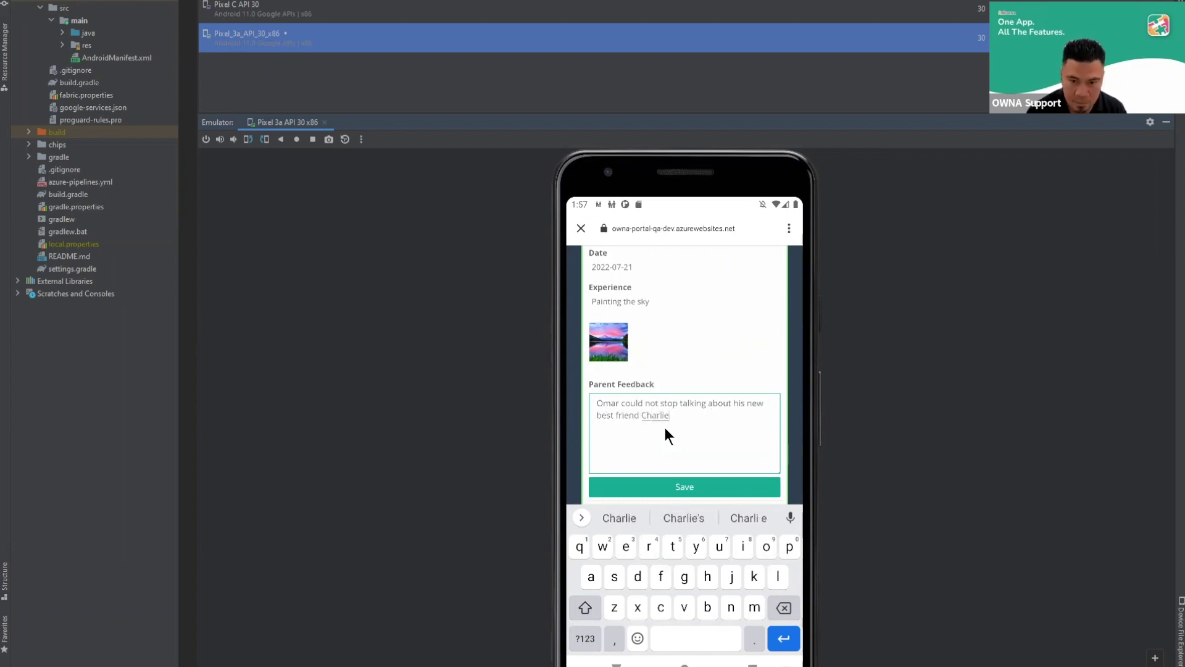
{"action": "type", "text": ". Thank you"}
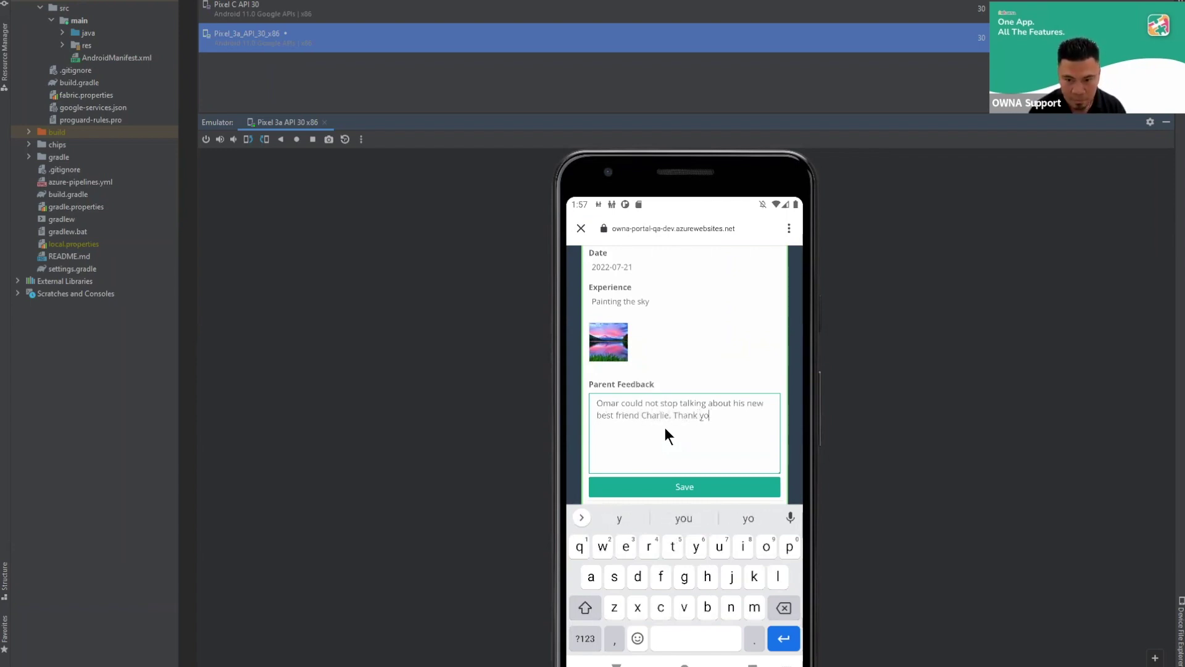
{"action": "left_click", "coordinate": [680, 487]}
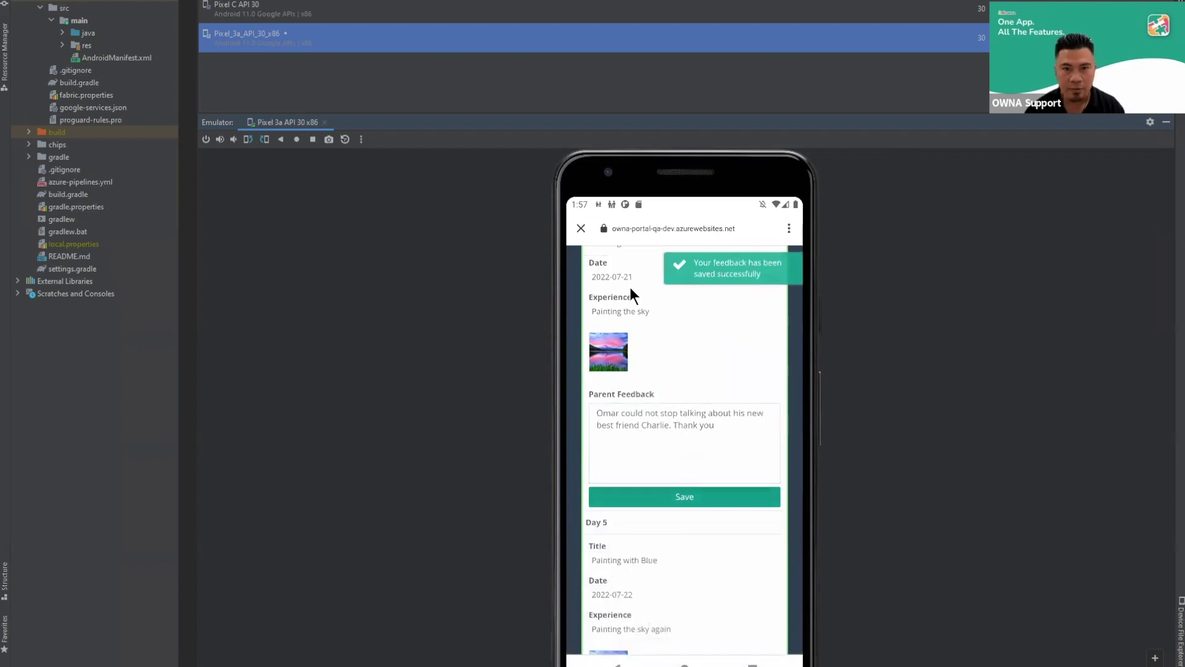
Switch to the web portal's program summary and check the Parent Feedback entries, including the Overall Program comment
{"action": "left_click_drag", "start_coordinate": [683, 342], "coordinate": [678, 469]}
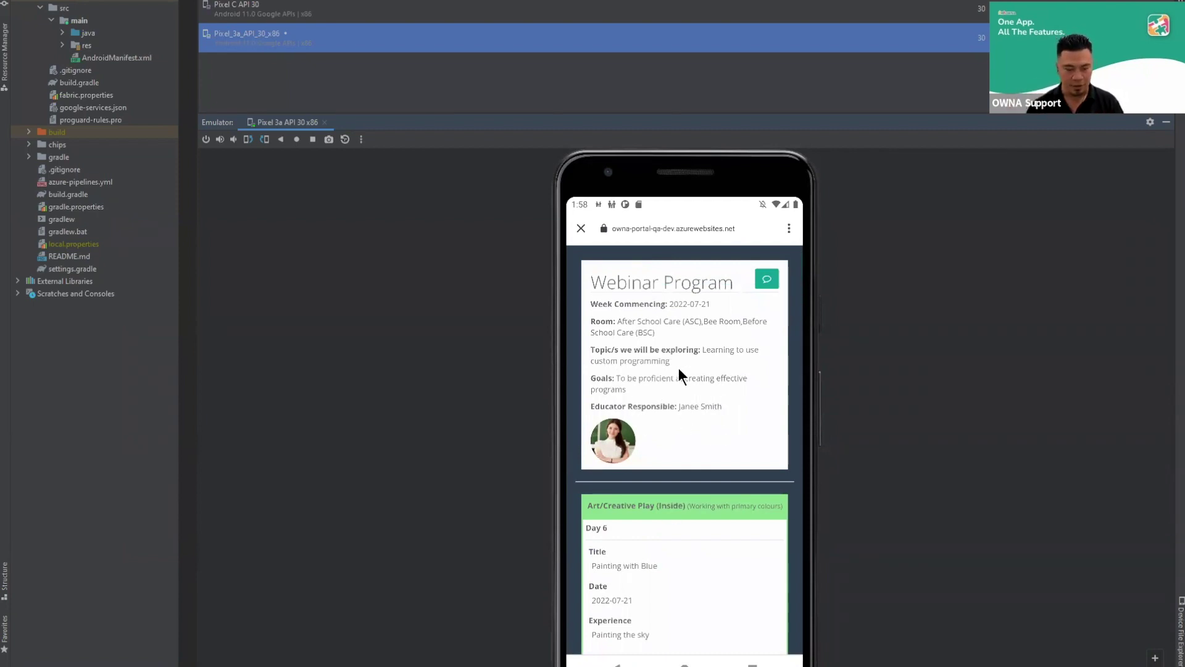
{"action": "key", "text": "alt+Tab"}
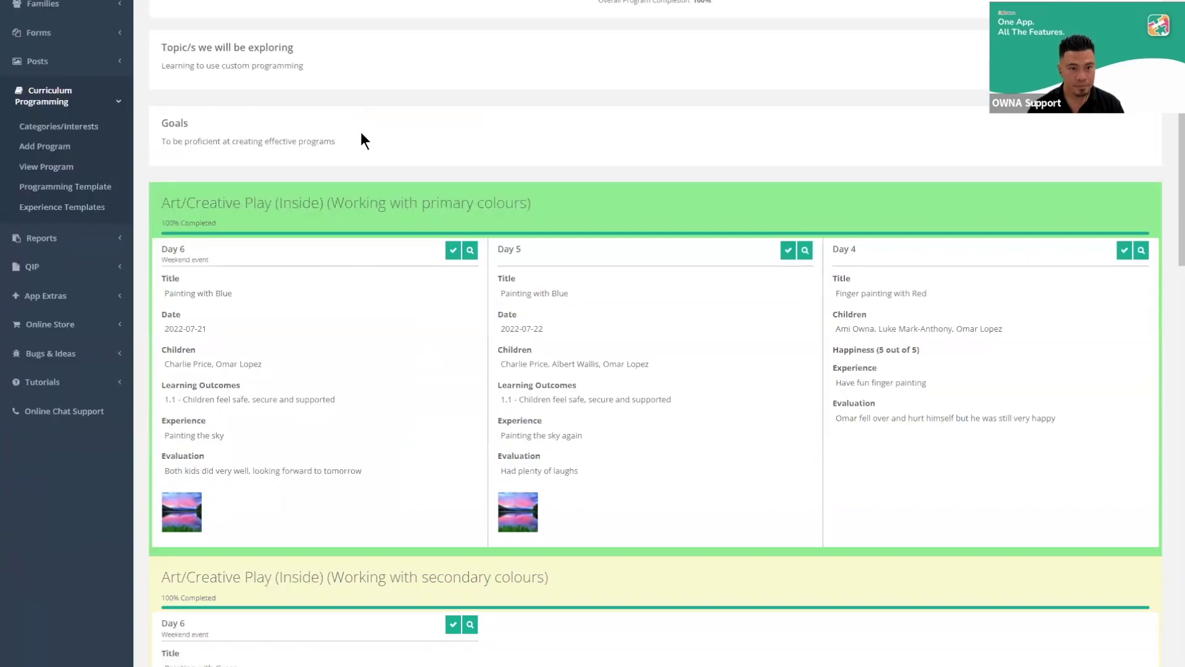
{"action": "scroll", "coordinate": [359, 154], "scroll_direction": "down", "scroll_amount": 10}
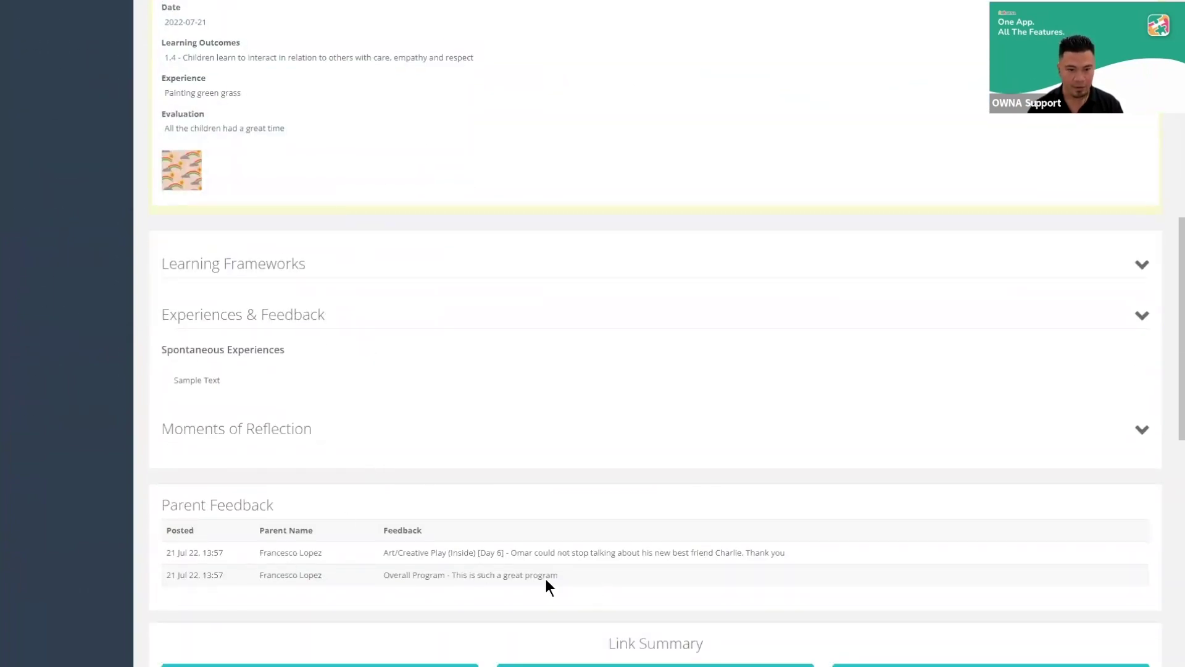
{"action": "left_click_drag", "start_coordinate": [503, 553], "coordinate": [382, 578]}
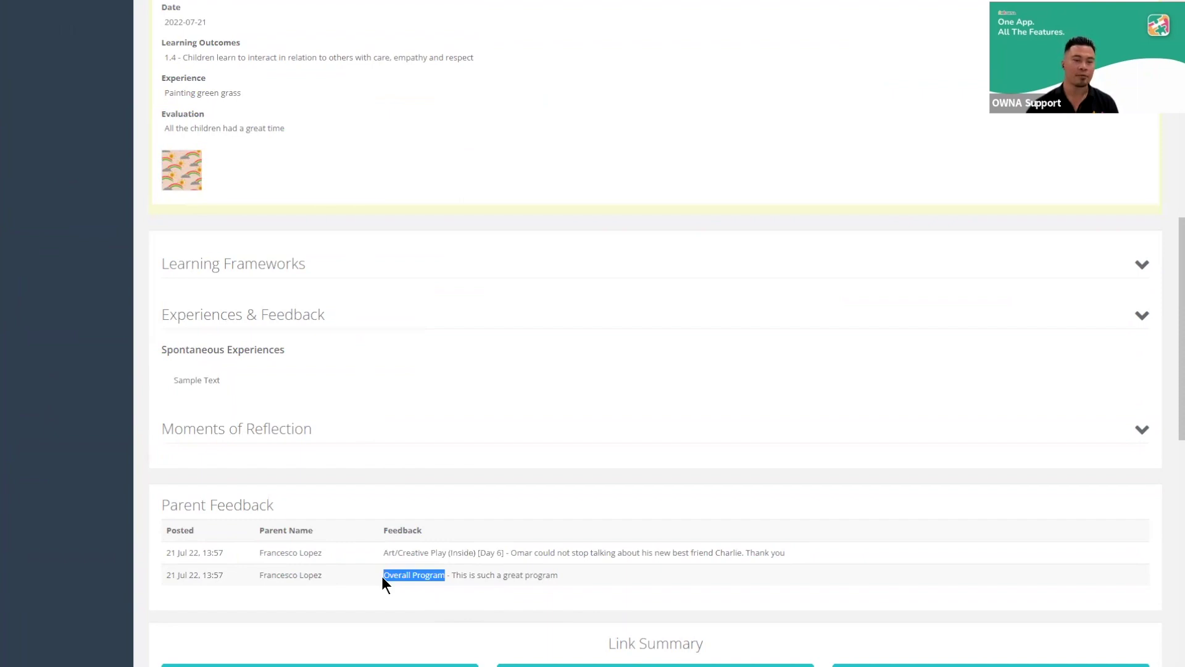
Return to editing the Webinar Program and examine the actions available on the Day 6 Workshop Experience in the programming matrix
{"action": "scroll", "coordinate": [381, 575], "scroll_direction": "up", "scroll_amount": 15}
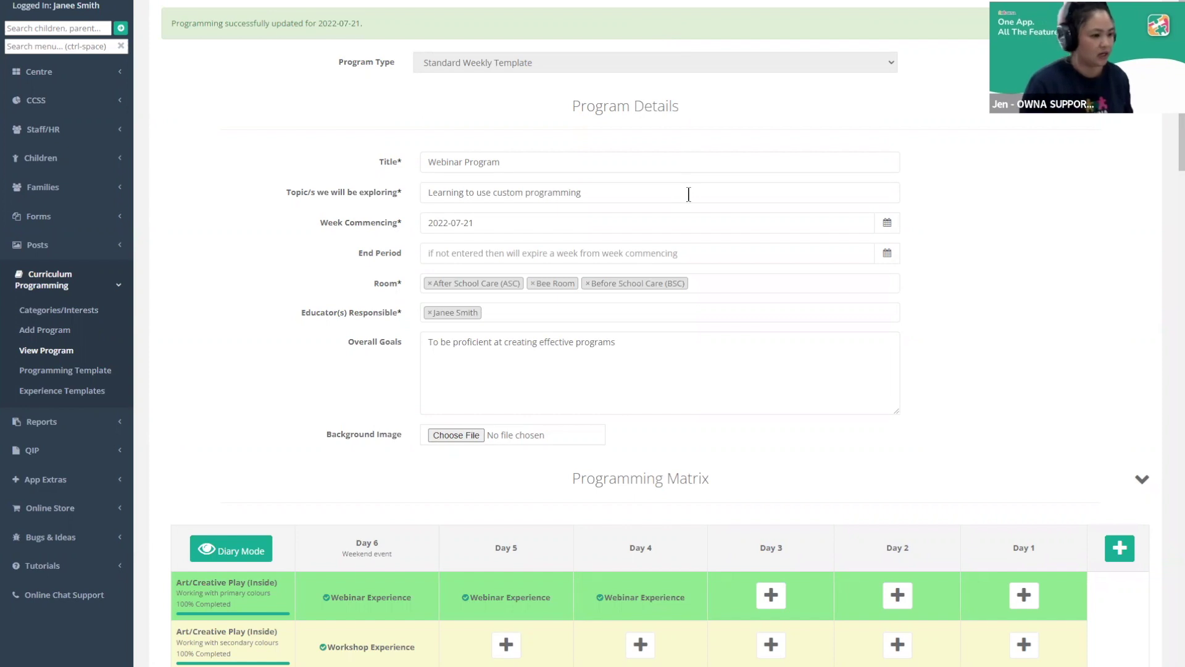
{"action": "left_click", "coordinate": [590, 432]}
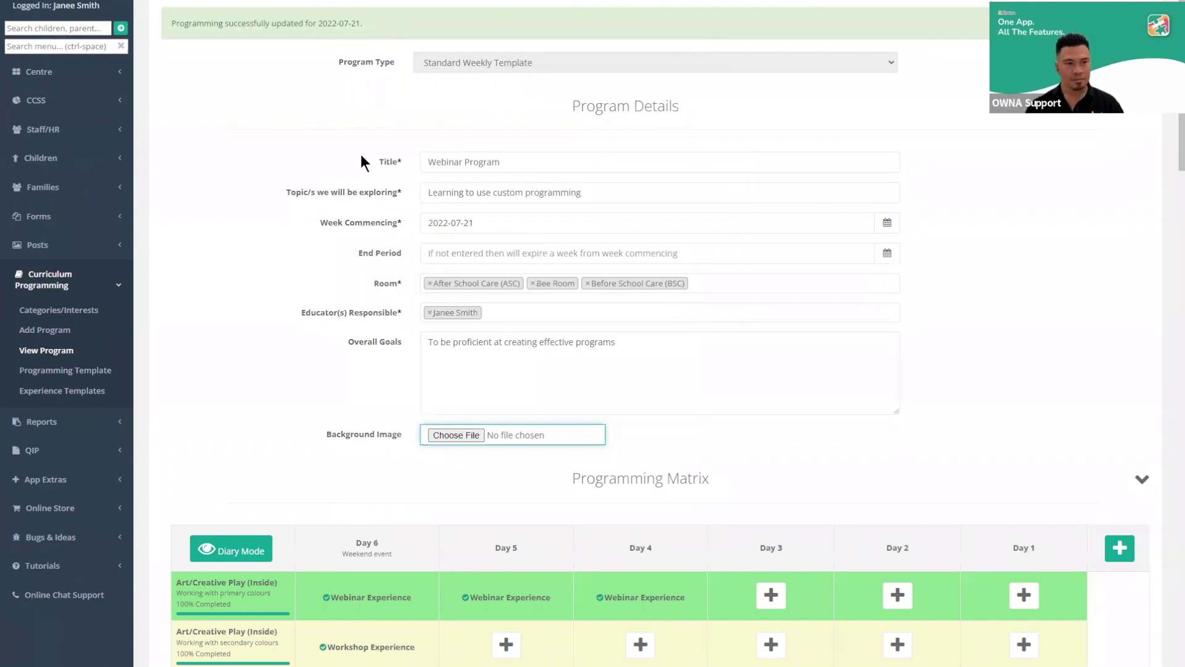
{"action": "left_click", "coordinate": [85, 310]}
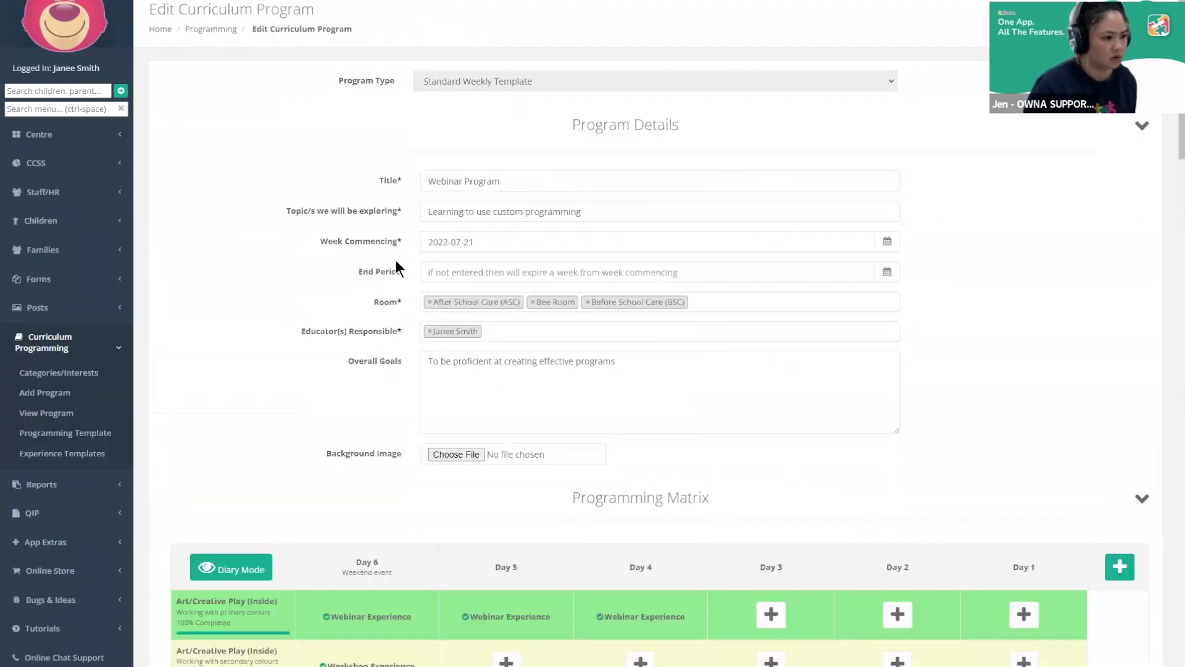
{"action": "scroll", "coordinate": [350, 314], "scroll_direction": "down", "scroll_amount": 4}
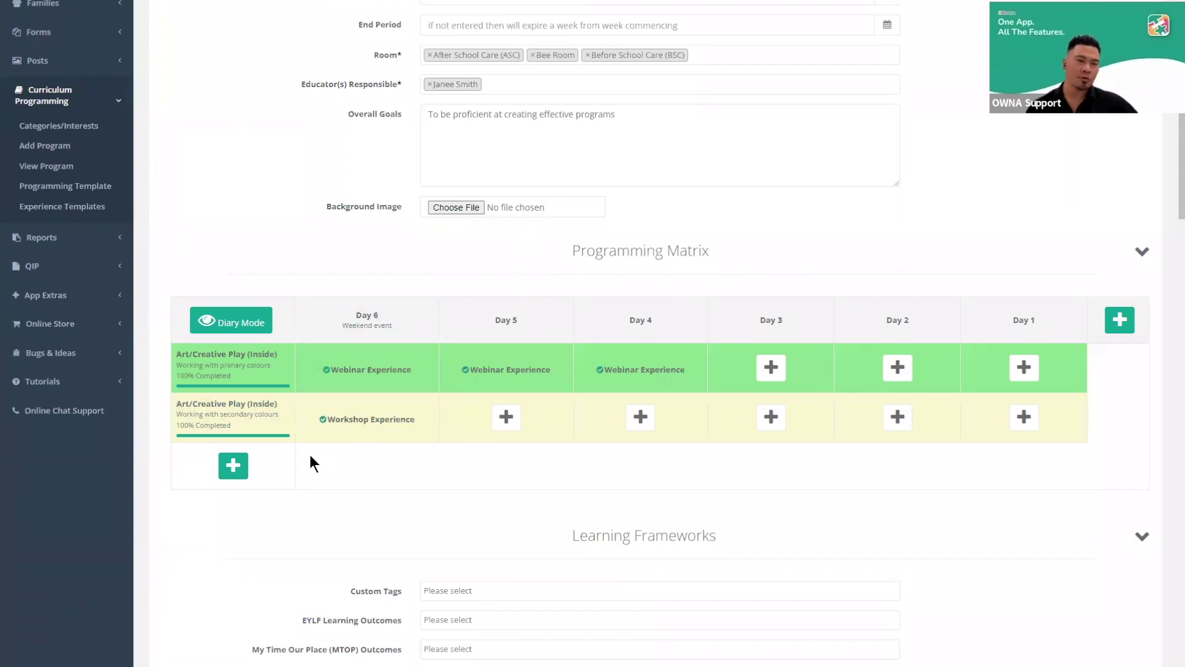
{"action": "mouse_move", "coordinate": [335, 443]}
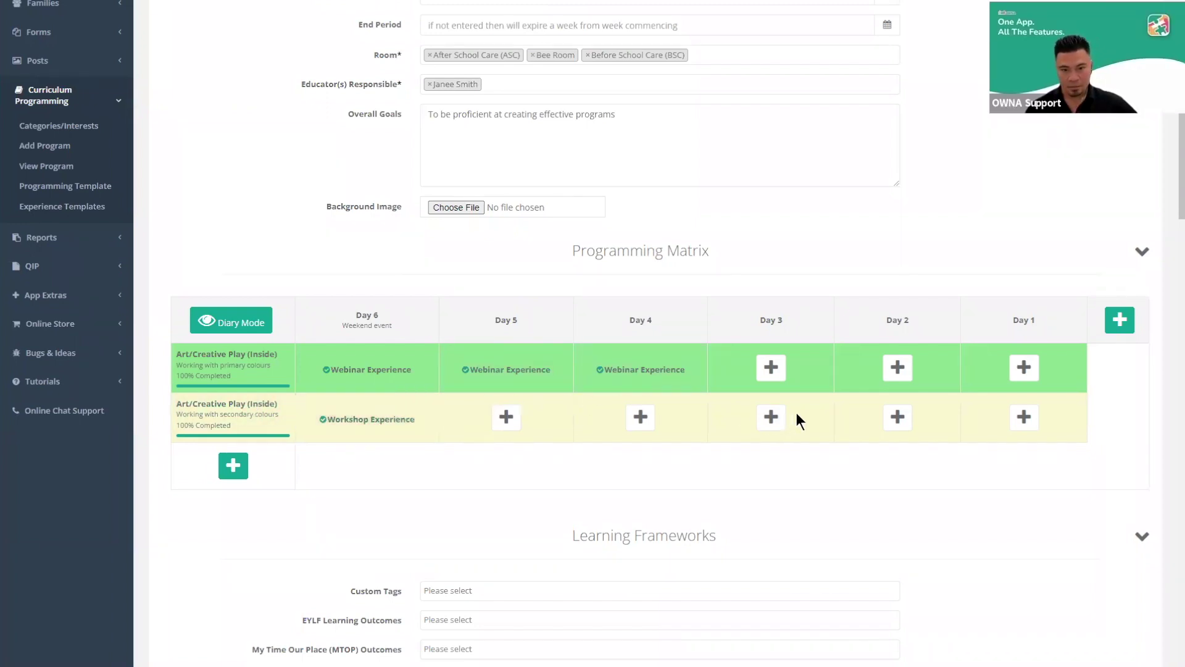
{"action": "mouse_move", "coordinate": [385, 423]}
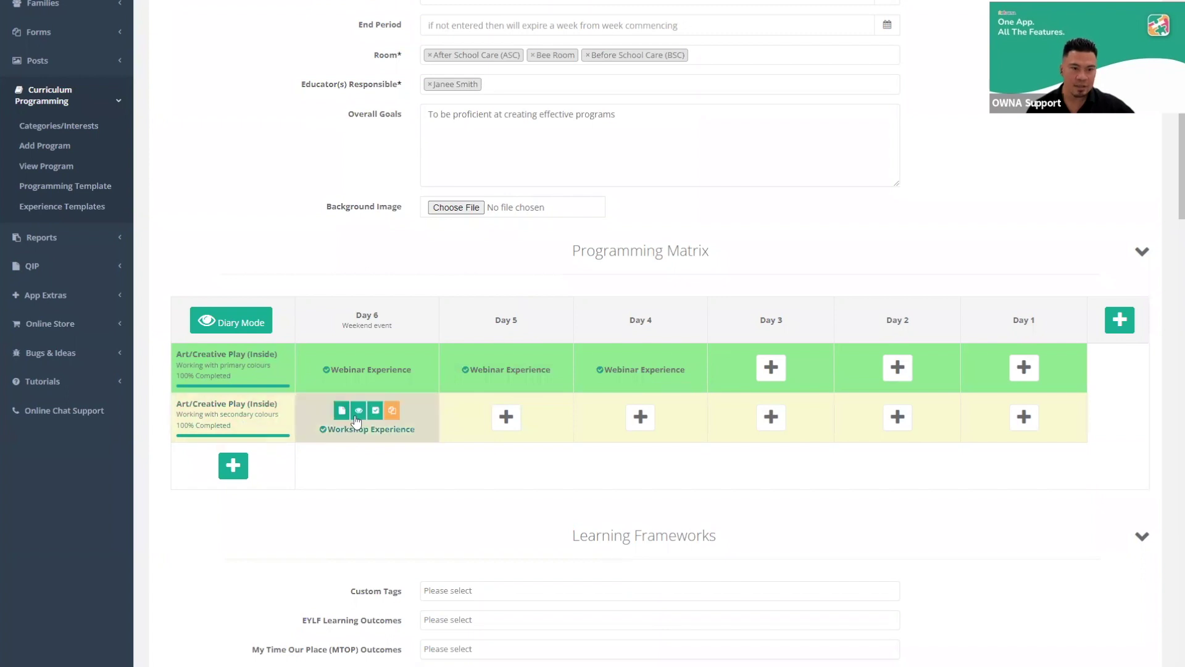
{"action": "mouse_move", "coordinate": [355, 415]}
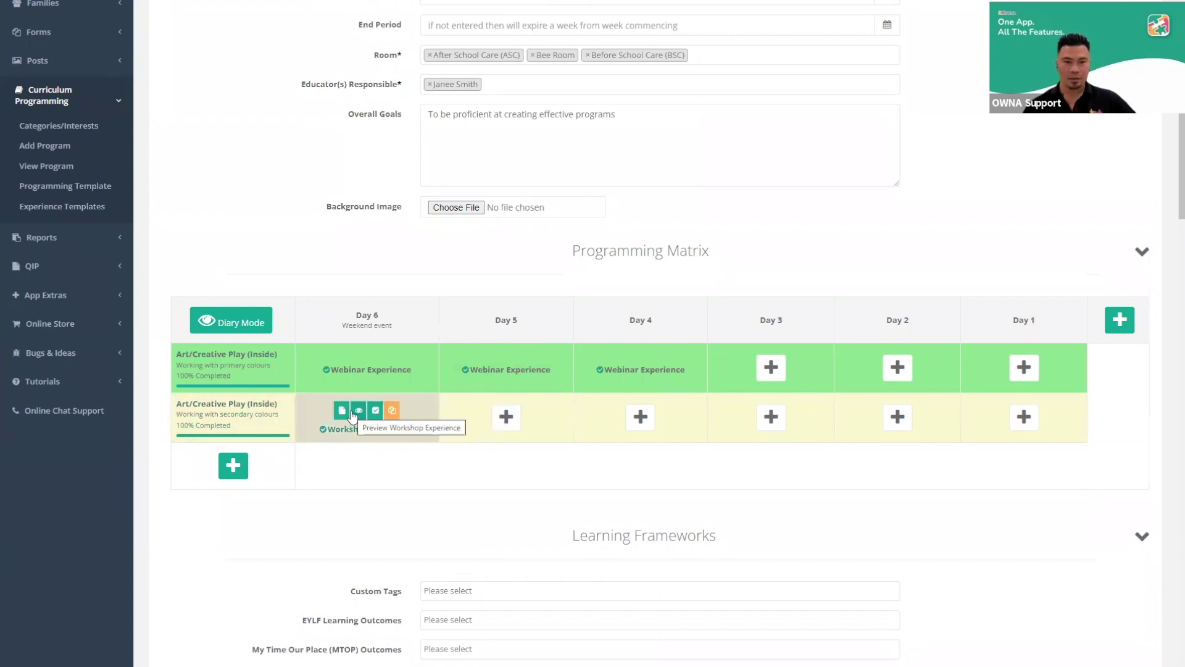
Add a Culture & Community category to the programming matrix with description "NAIDOC Week" and a Khaki background colour
{"action": "left_click", "coordinate": [234, 467]}
{"action": "left_click", "coordinate": [479, 317]}
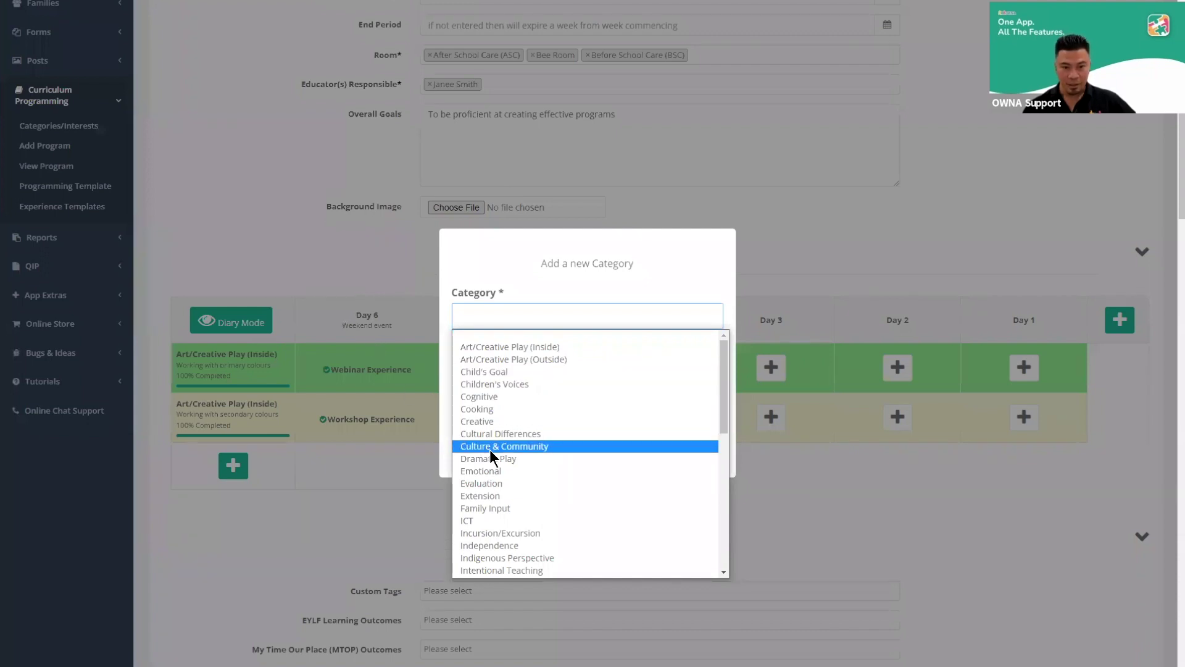
{"action": "left_click", "coordinate": [564, 446]}
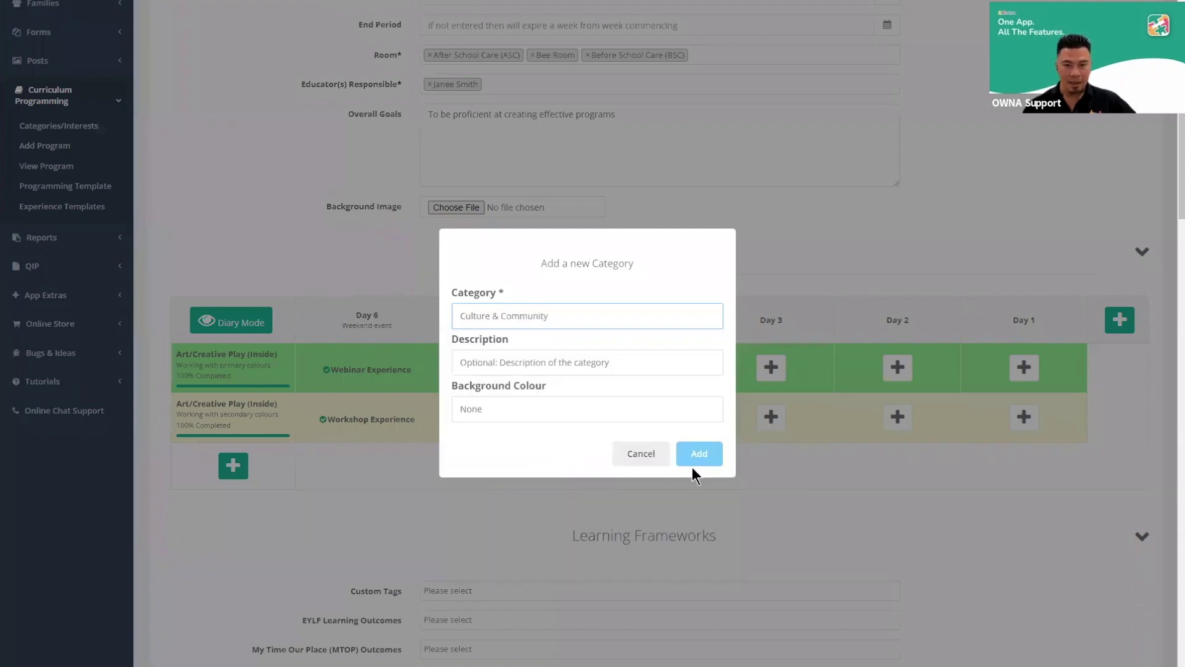
{"action": "left_click", "coordinate": [676, 373]}
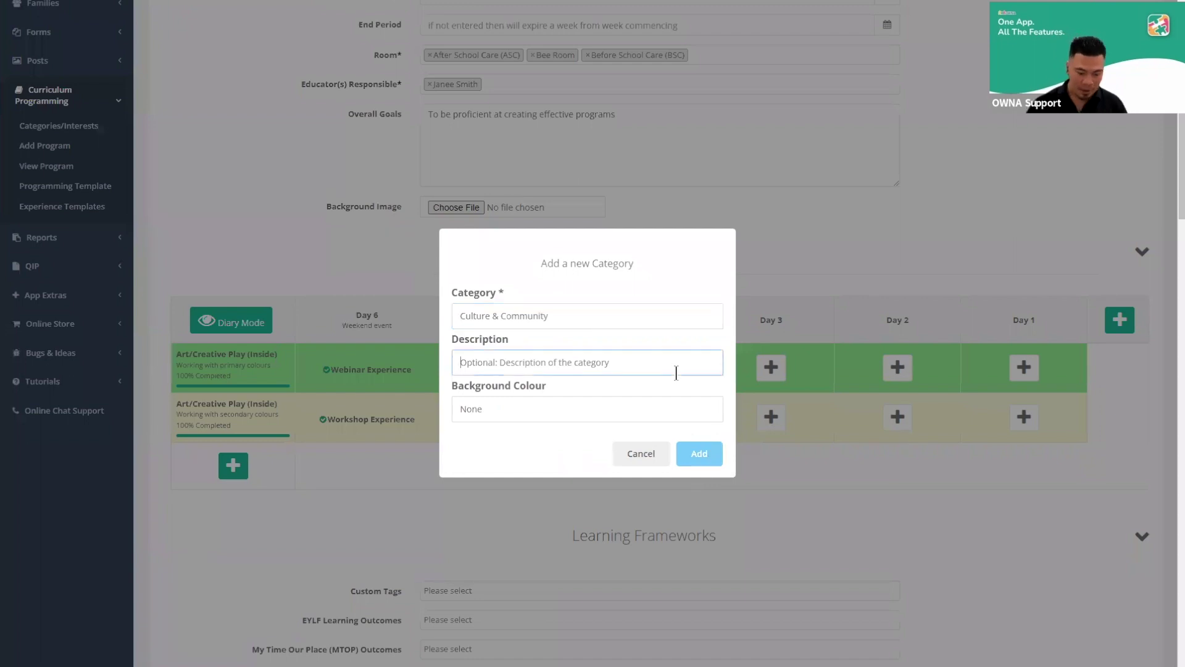
{"action": "type", "text": "NAID"}
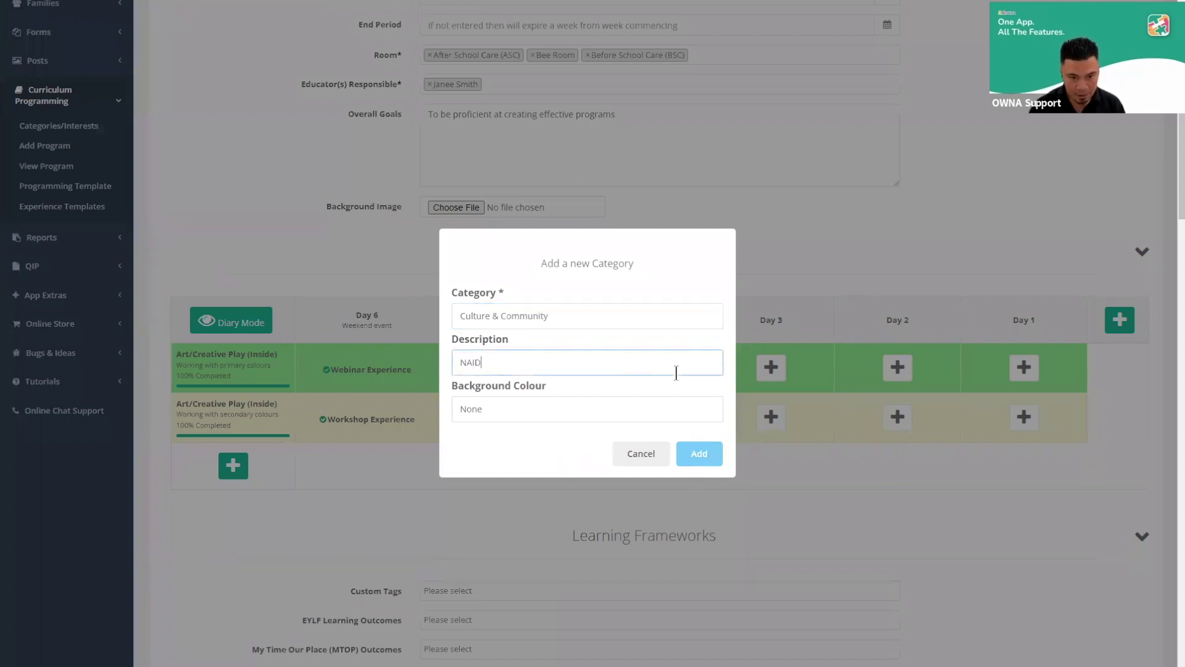
{"action": "type", "text": "OC Week"}
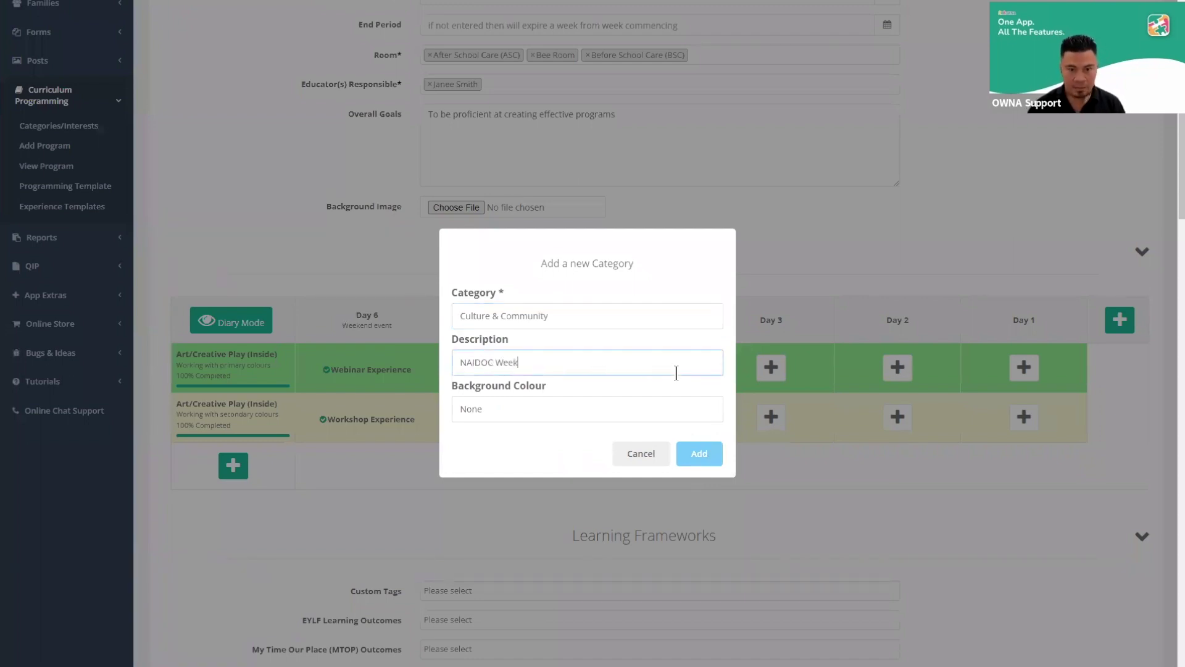
{"action": "left_click", "coordinate": [650, 417]}
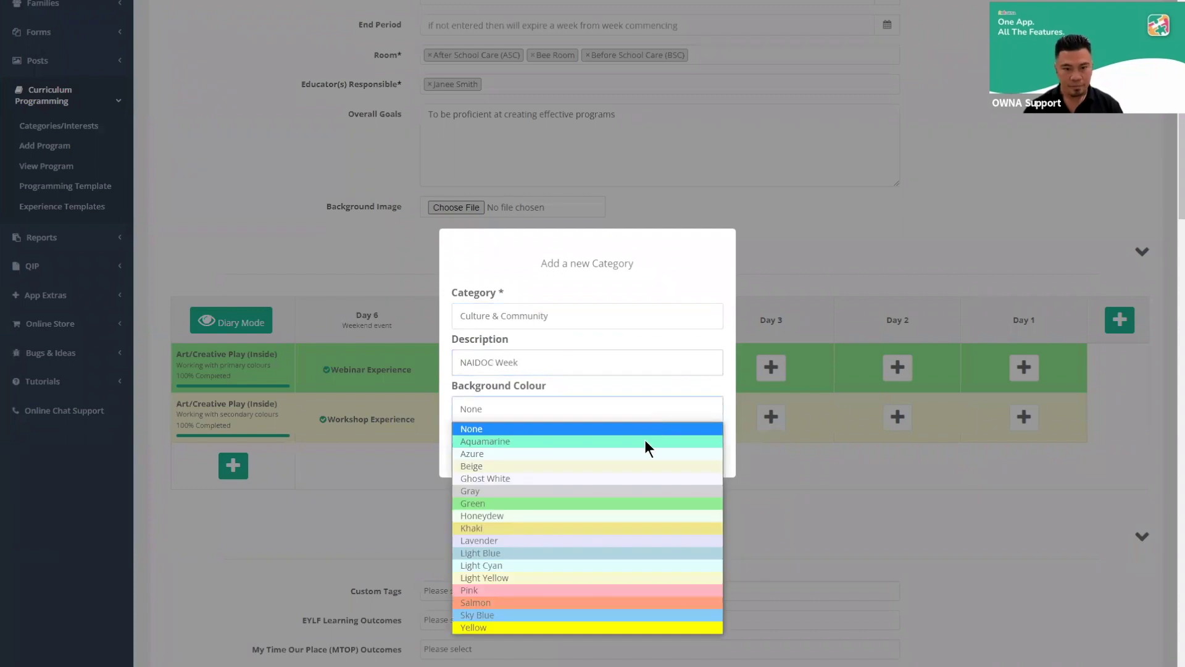
{"action": "left_click", "coordinate": [635, 531]}
{"action": "left_click", "coordinate": [711, 464]}
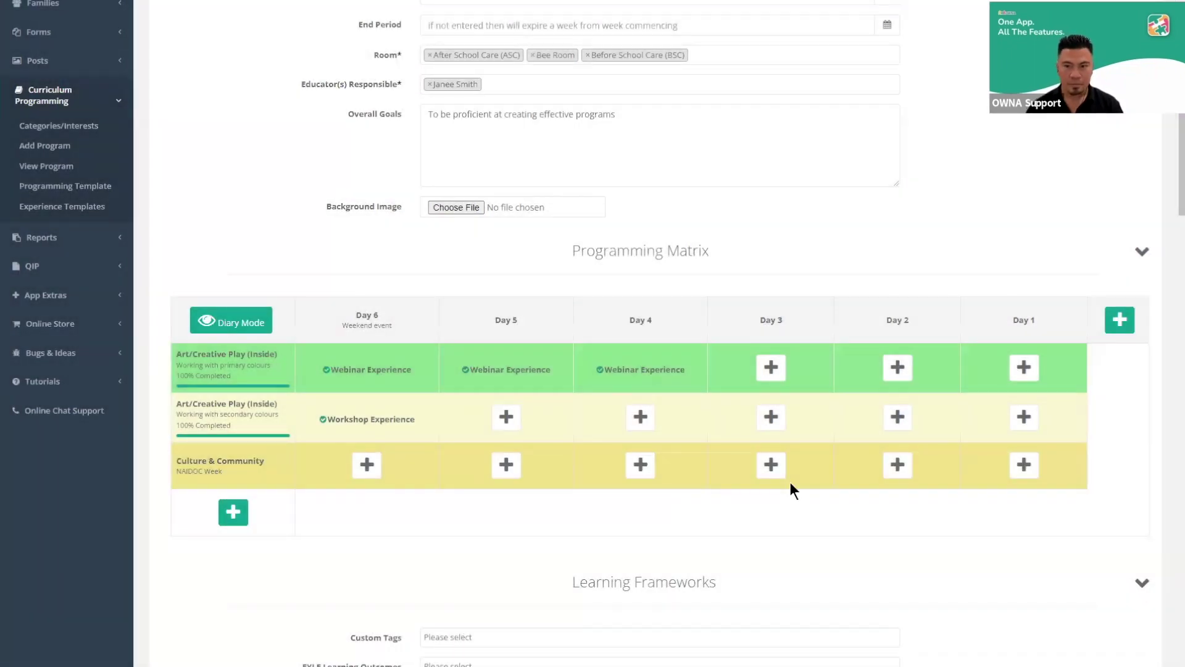
Assign the Webinar Experience template to Day 1 of the Culture & Community category
{"action": "left_click", "coordinate": [1022, 469]}
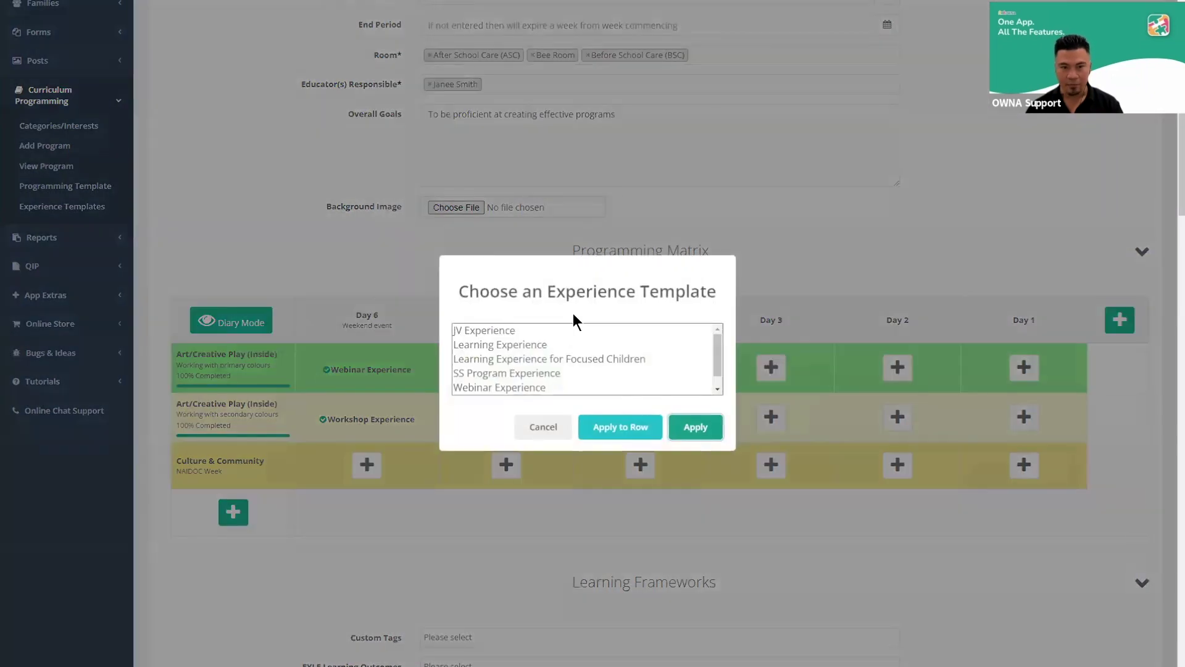
{"action": "left_click", "coordinate": [584, 389]}
{"action": "left_click", "coordinate": [688, 426]}
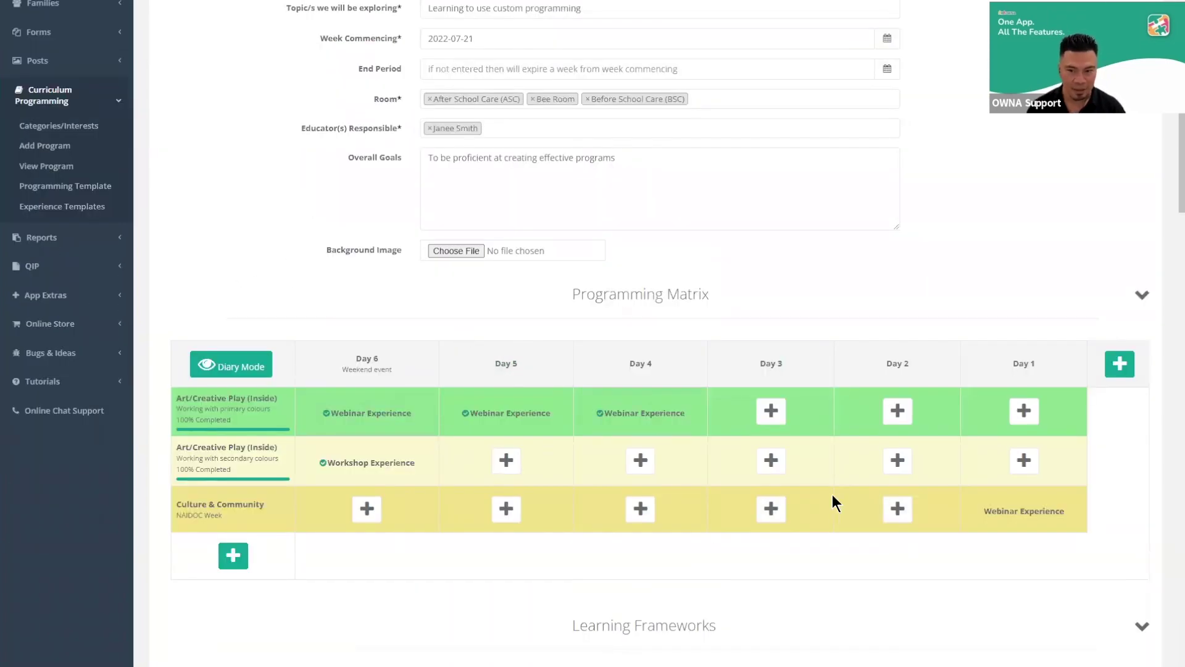
{"action": "mouse_move", "coordinate": [1017, 522]}
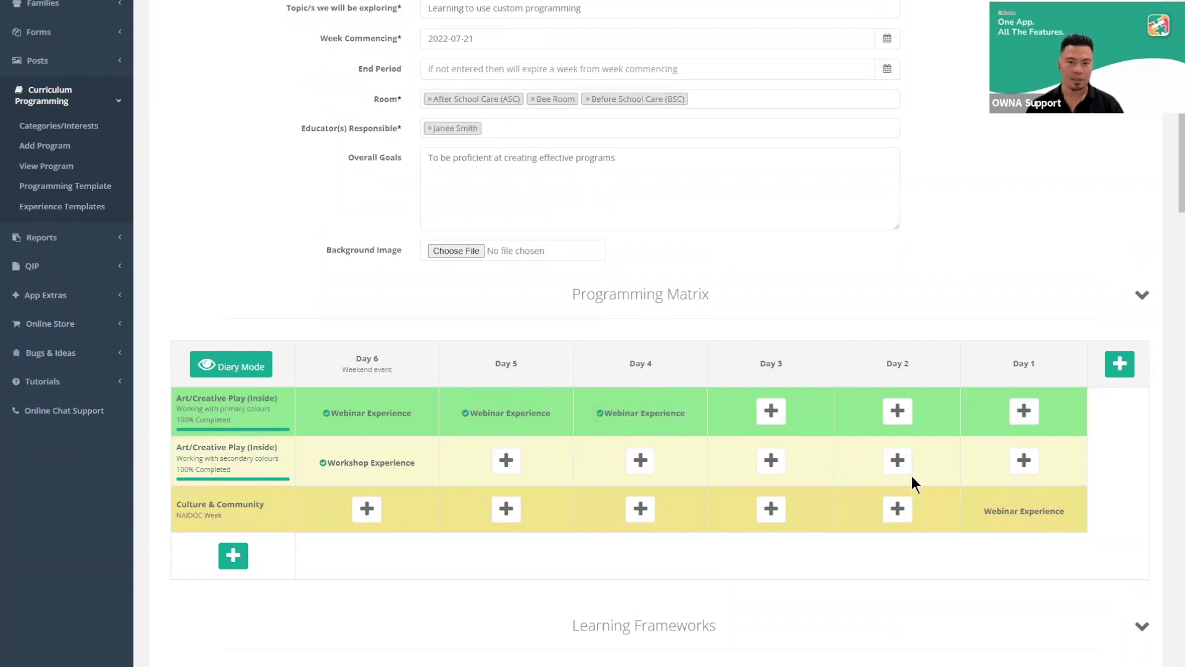
Show the programming matrix in Diary Mode and review its daily experiences through the Culture & Community category
{"action": "left_click", "coordinate": [250, 366]}
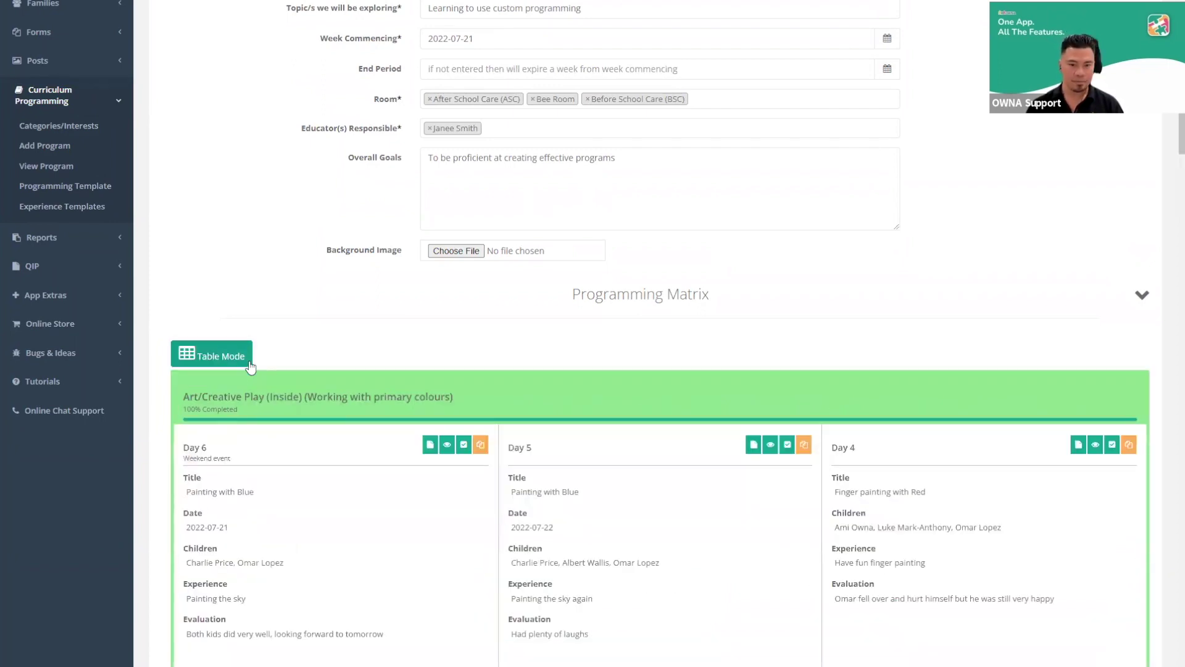
{"action": "scroll", "coordinate": [521, 386], "scroll_direction": "down", "scroll_amount": 7}
{"action": "scroll", "coordinate": [521, 386], "scroll_direction": "down", "scroll_amount": 7}
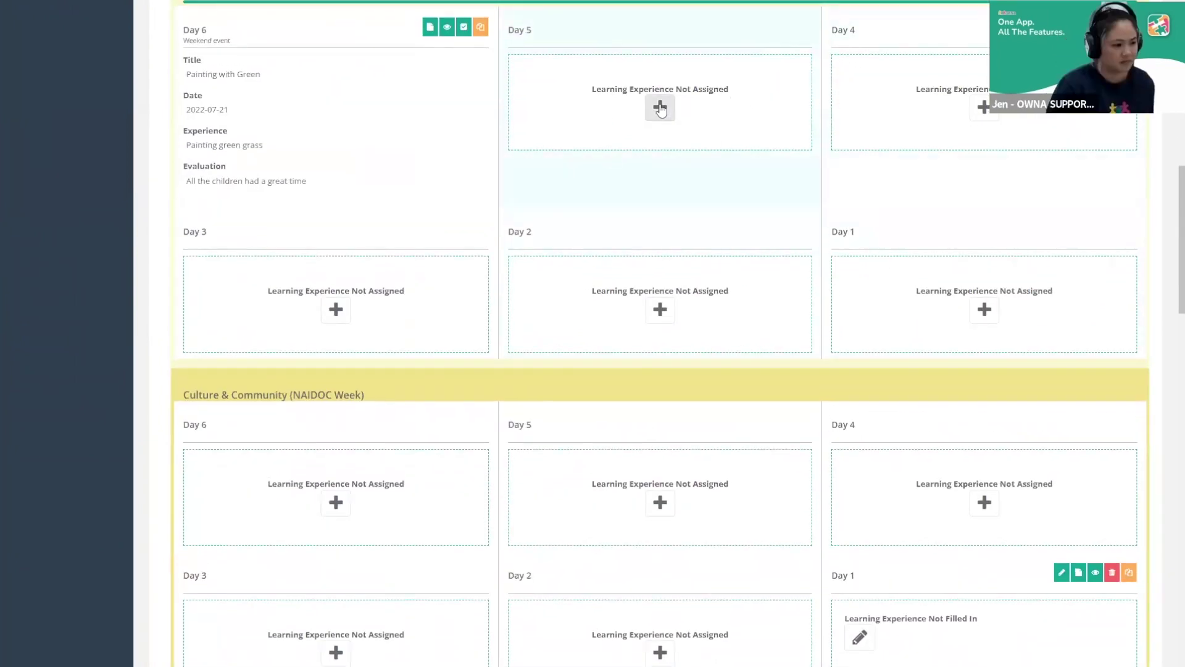
Return the programming matrix from the diary view to Table Mode
{"action": "scroll", "coordinate": [713, 207], "scroll_direction": "up", "scroll_amount": 13}
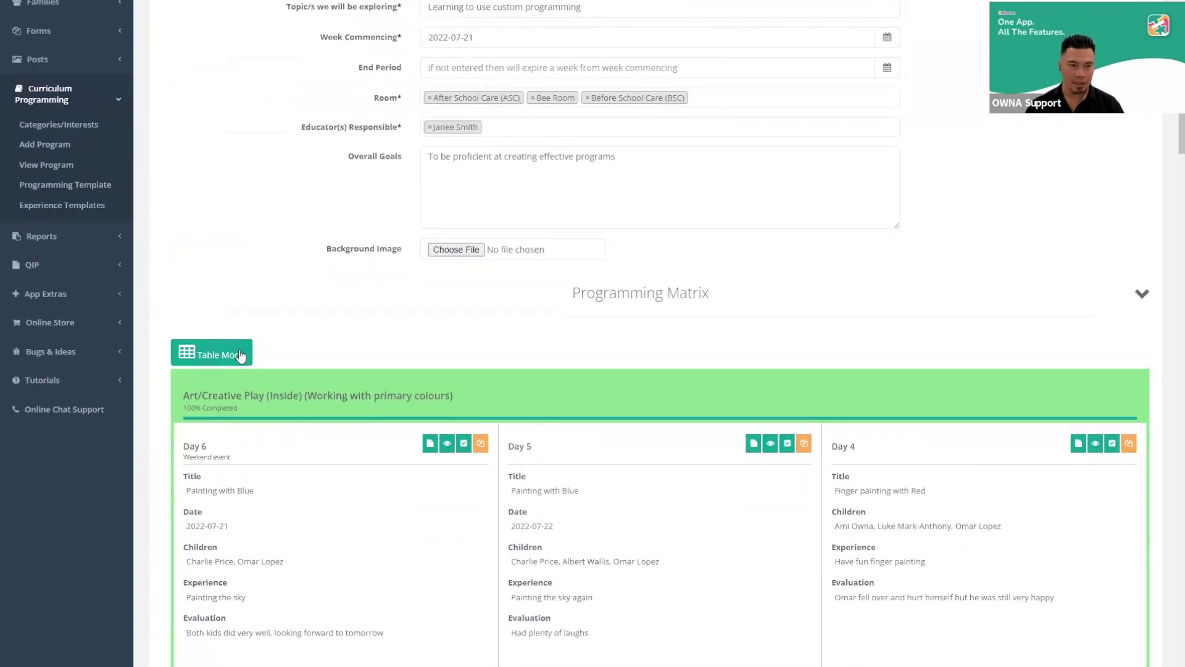
{"action": "left_click", "coordinate": [239, 354]}
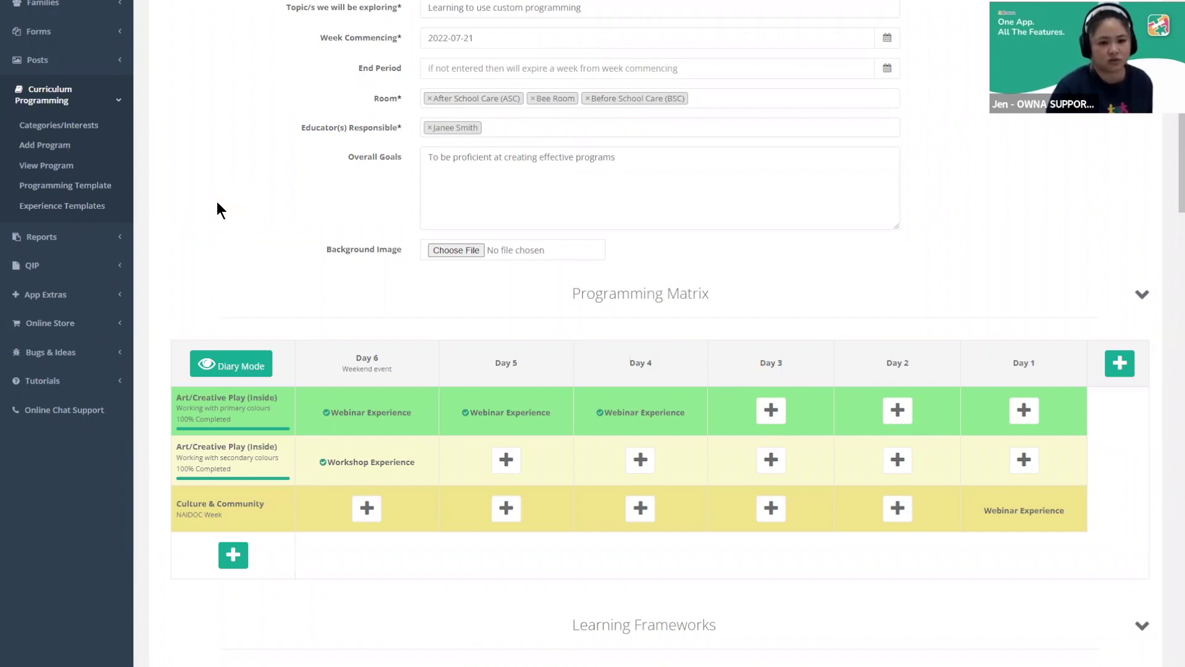
{"action": "mouse_move", "coordinate": [388, 409]}
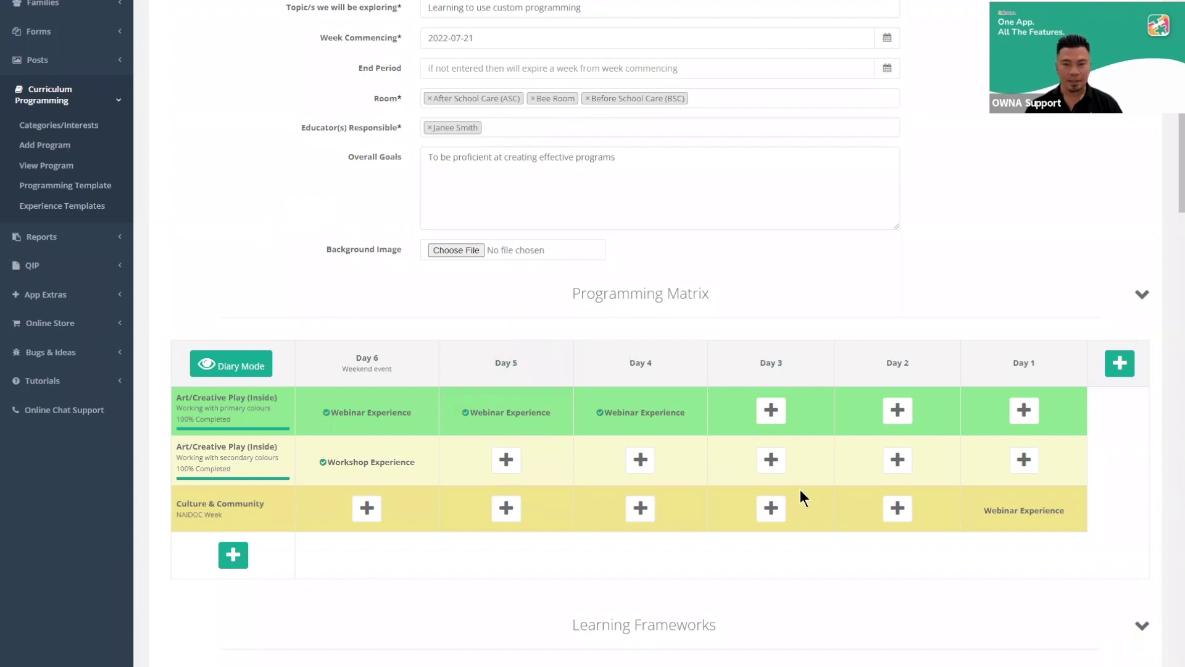
View the blank Webinar Experience form assigned to Day 1 of the Culture & Community category and close it without entering anything
{"action": "mouse_move", "coordinate": [988, 516]}
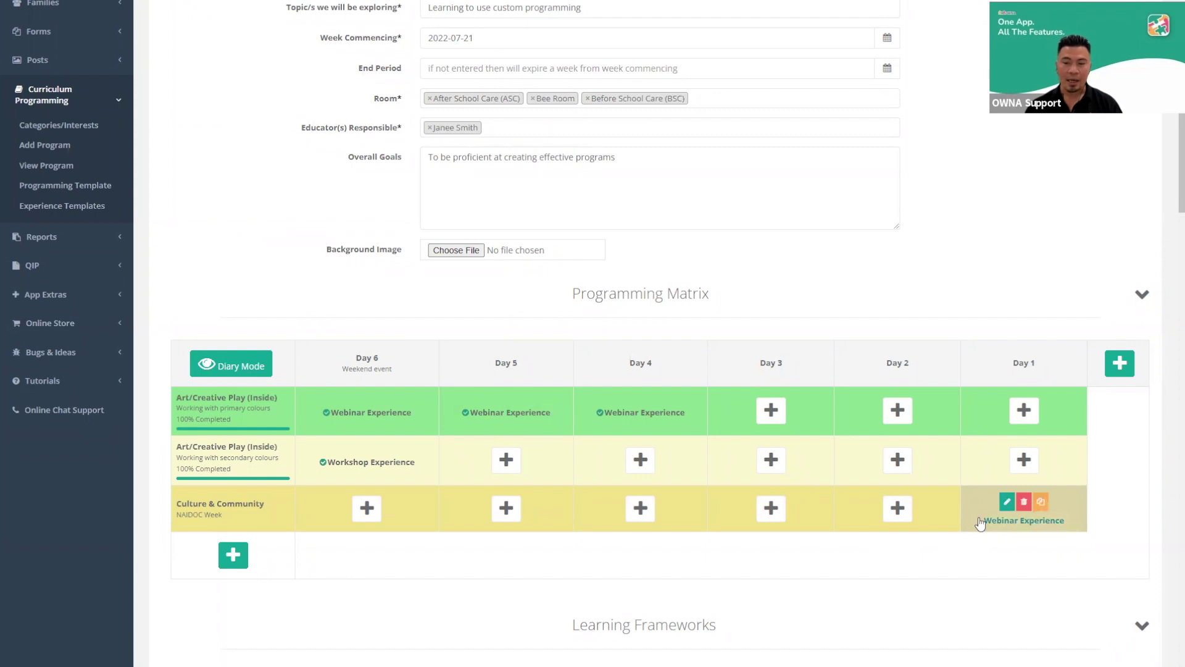
{"action": "left_click", "coordinate": [1007, 502]}
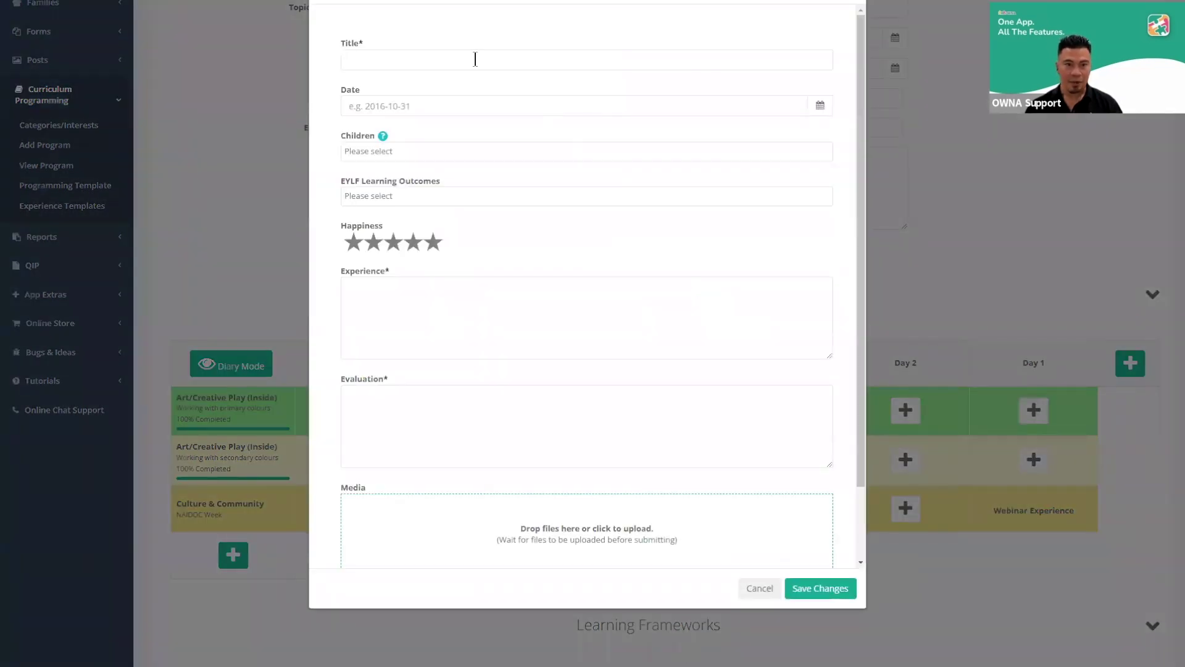
{"action": "left_click", "coordinate": [1017, 249]}
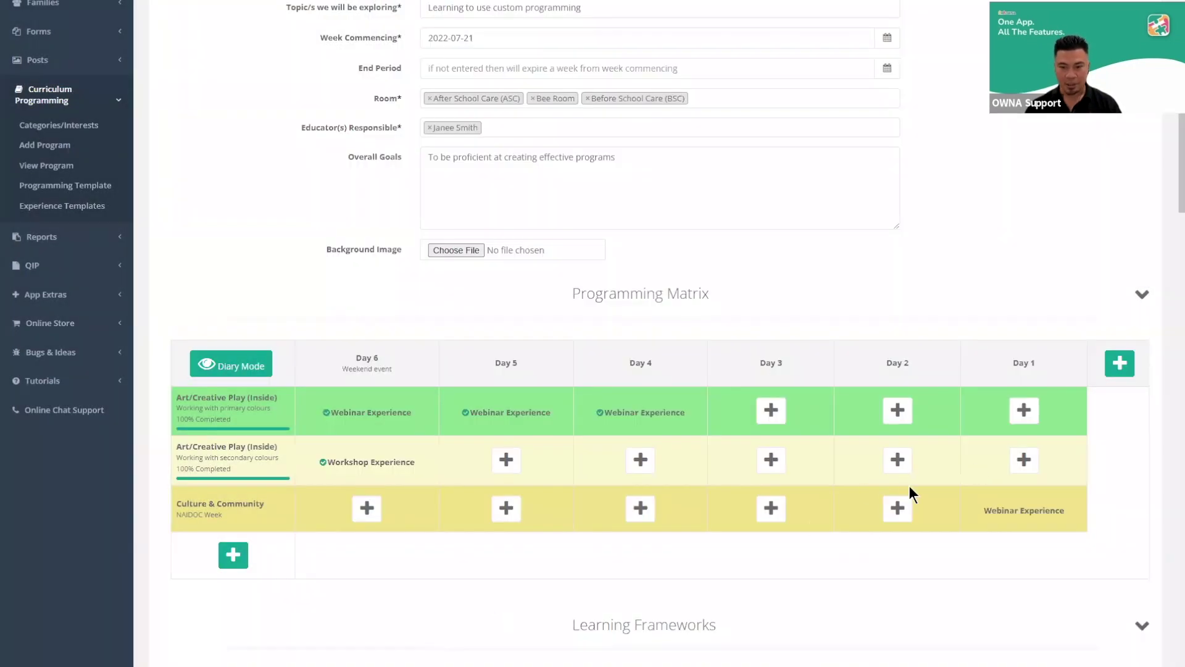
{"action": "mouse_move", "coordinate": [1010, 505]}
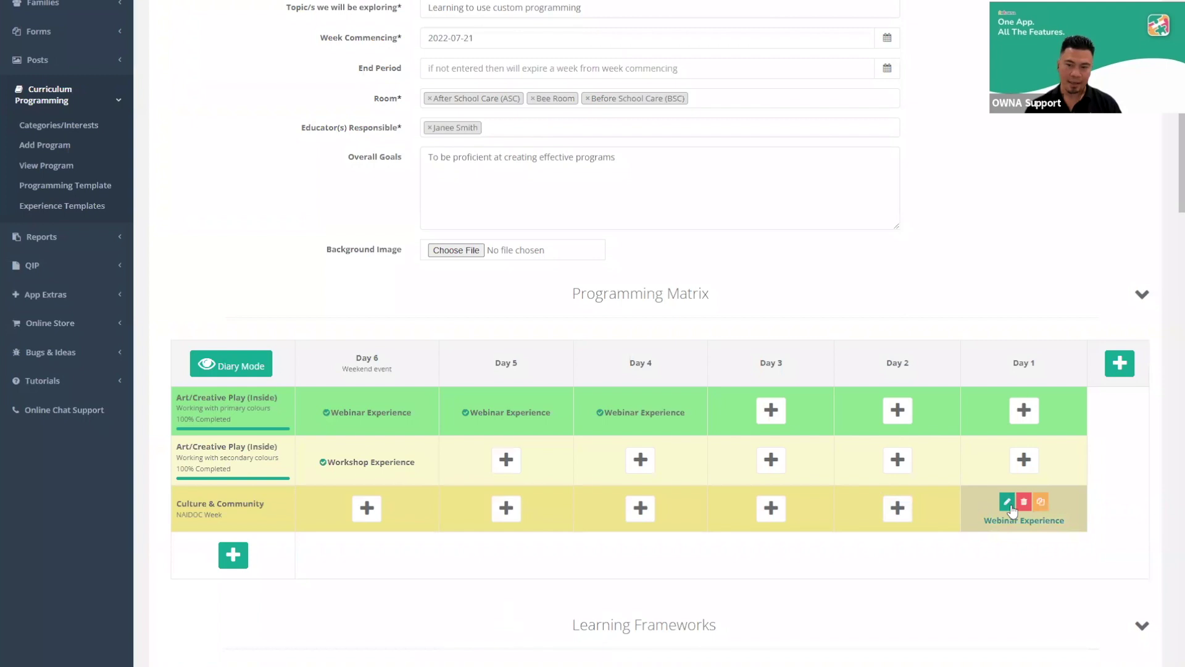
{"action": "left_click", "coordinate": [1007, 502]}
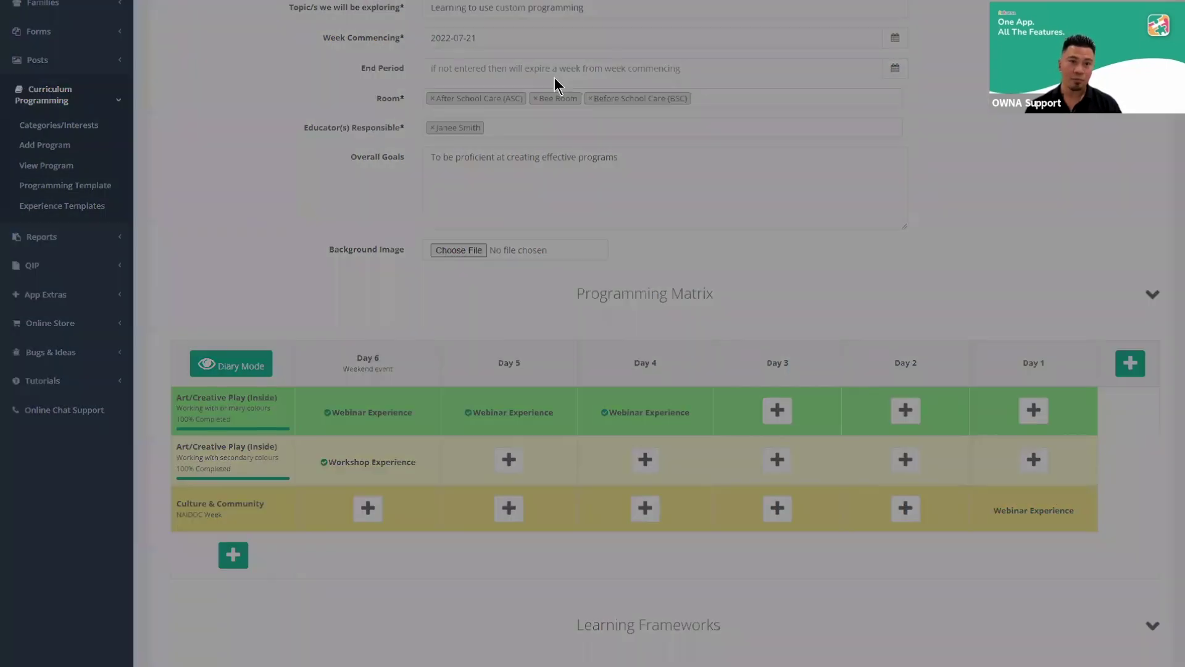
{"action": "key", "text": "Escape"}
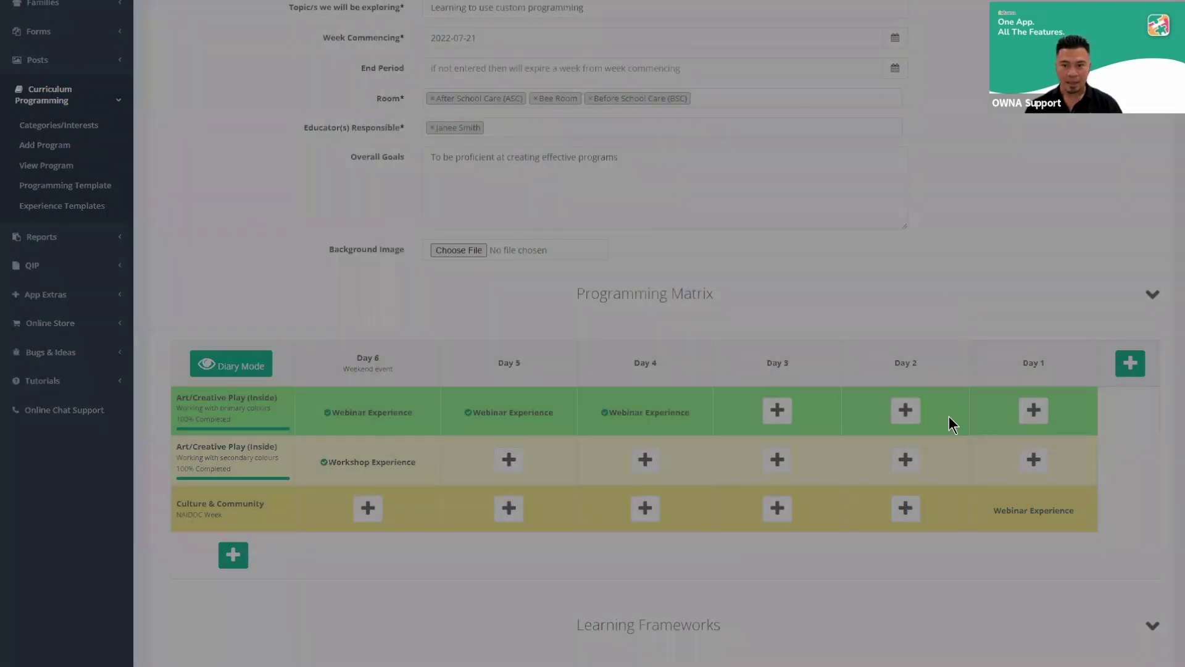
Compare the actions on the Day 4 and Day 1 Webinar Experiences, reopen the Day 1 form and leave it without saving
{"action": "mouse_move", "coordinate": [1022, 524]}
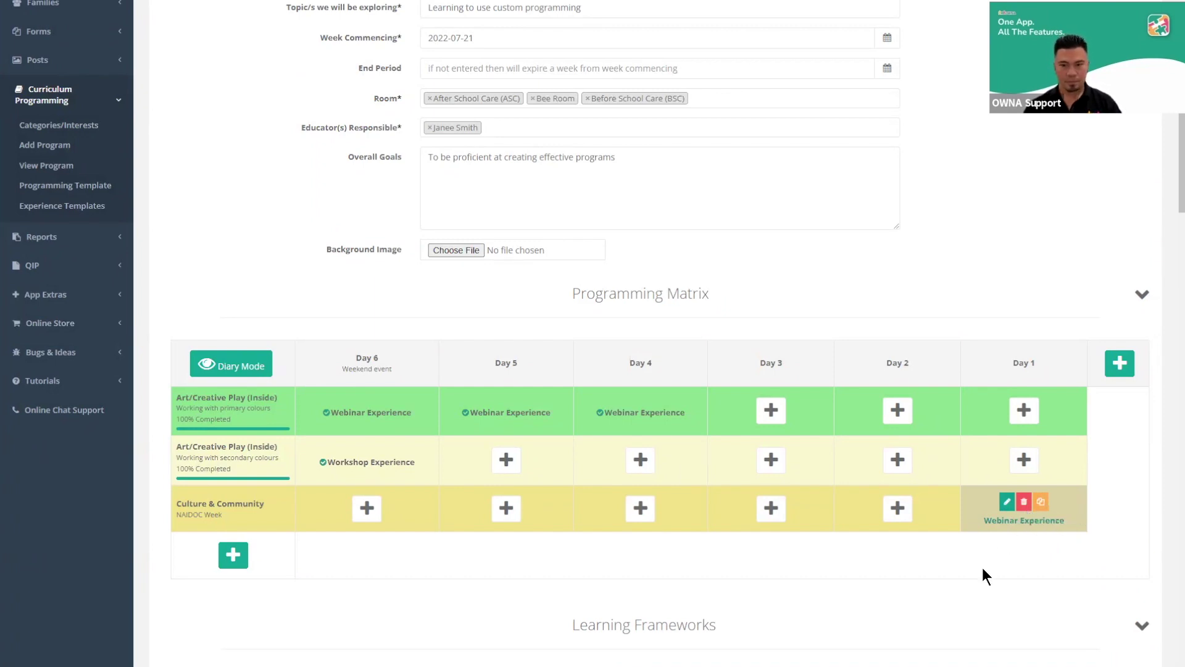
{"action": "mouse_move", "coordinate": [639, 402]}
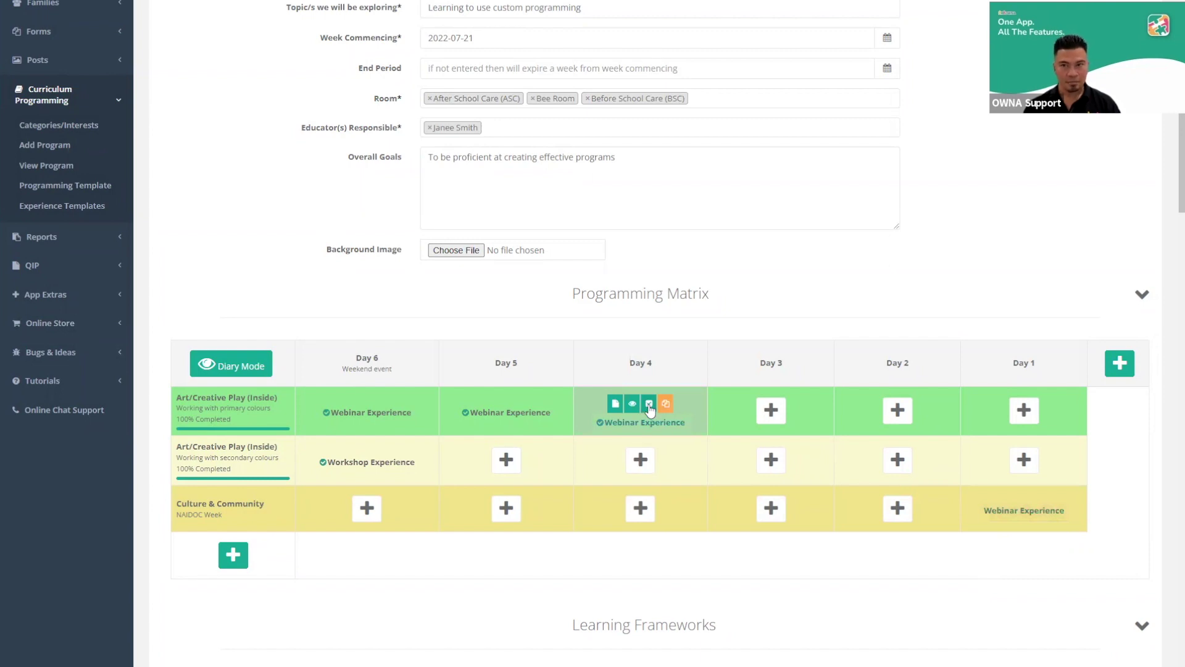
{"action": "mouse_move", "coordinate": [971, 519]}
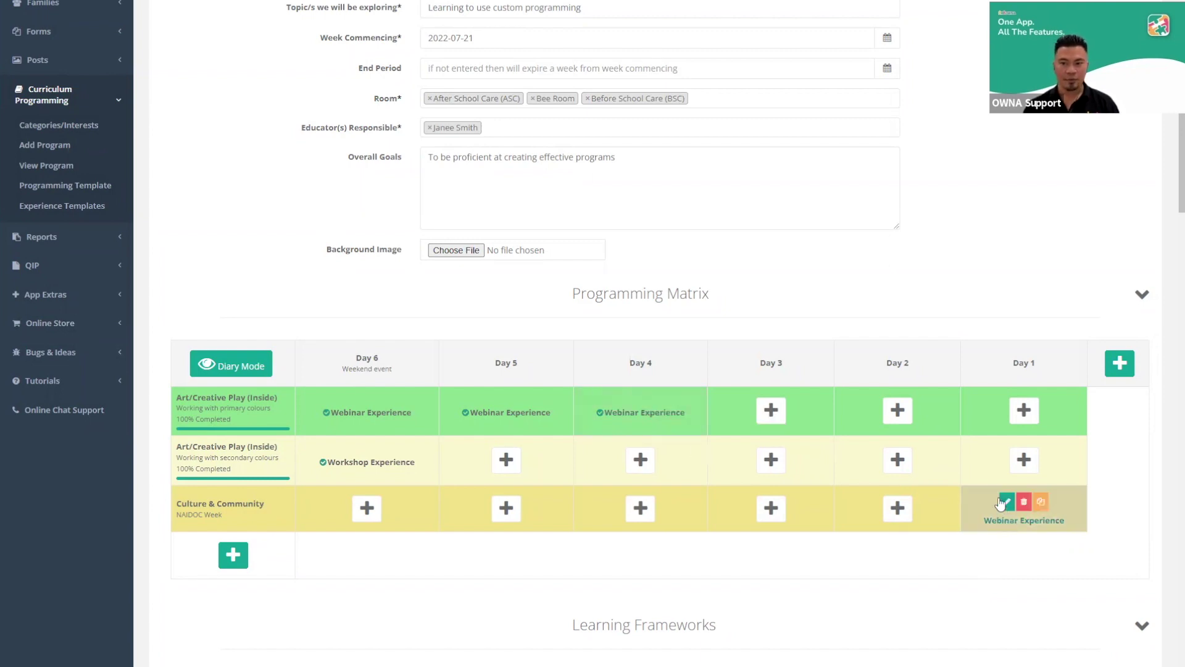
{"action": "left_click", "coordinate": [1007, 504]}
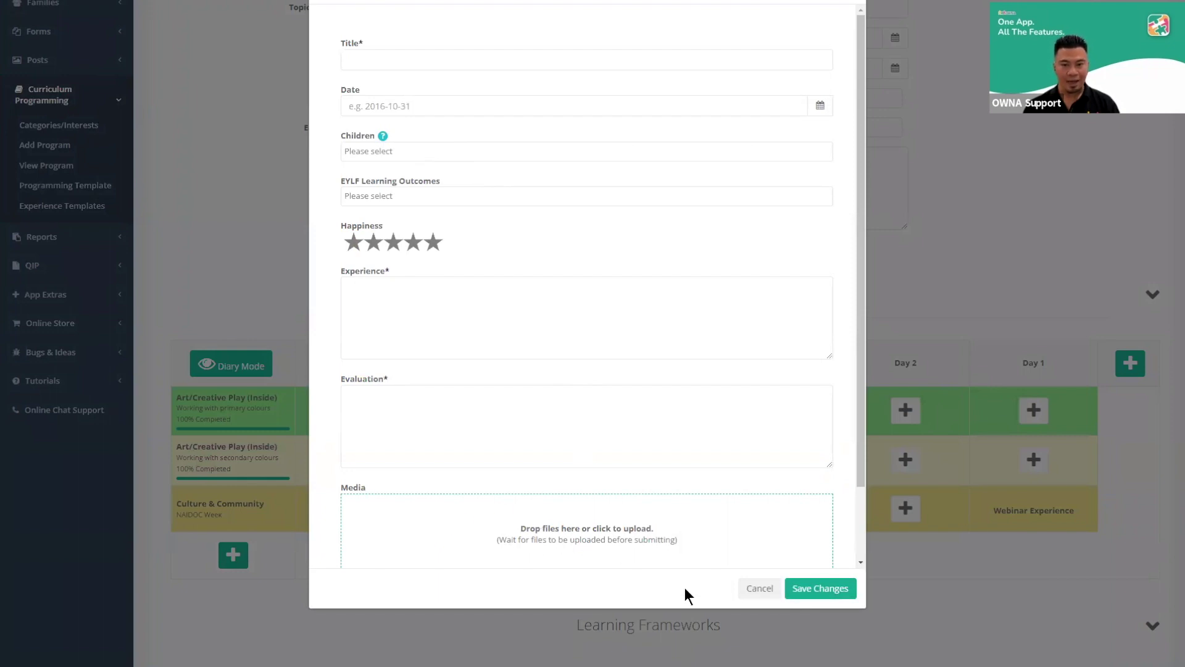
{"action": "left_click", "coordinate": [759, 588]}
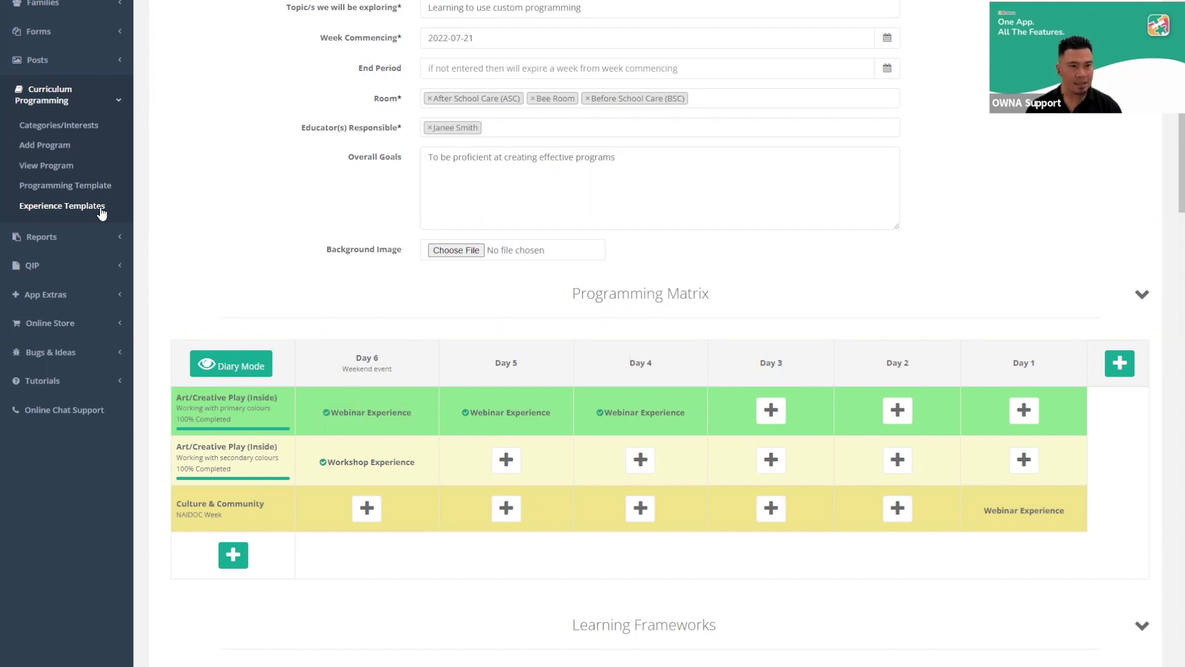
Open the Webinar Experience template for editing and examine its fields through to the Media upload
{"action": "left_click", "coordinate": [62, 206]}
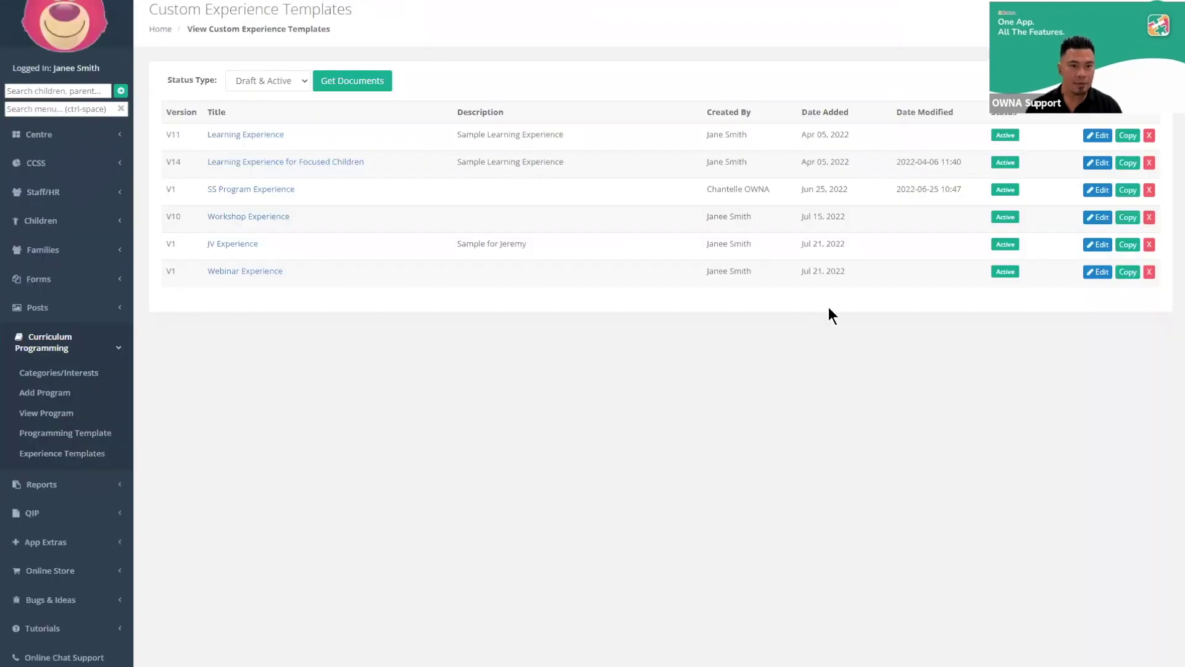
{"action": "left_click", "coordinate": [1096, 274]}
{"action": "scroll", "coordinate": [627, 299], "scroll_direction": "down", "scroll_amount": 5}
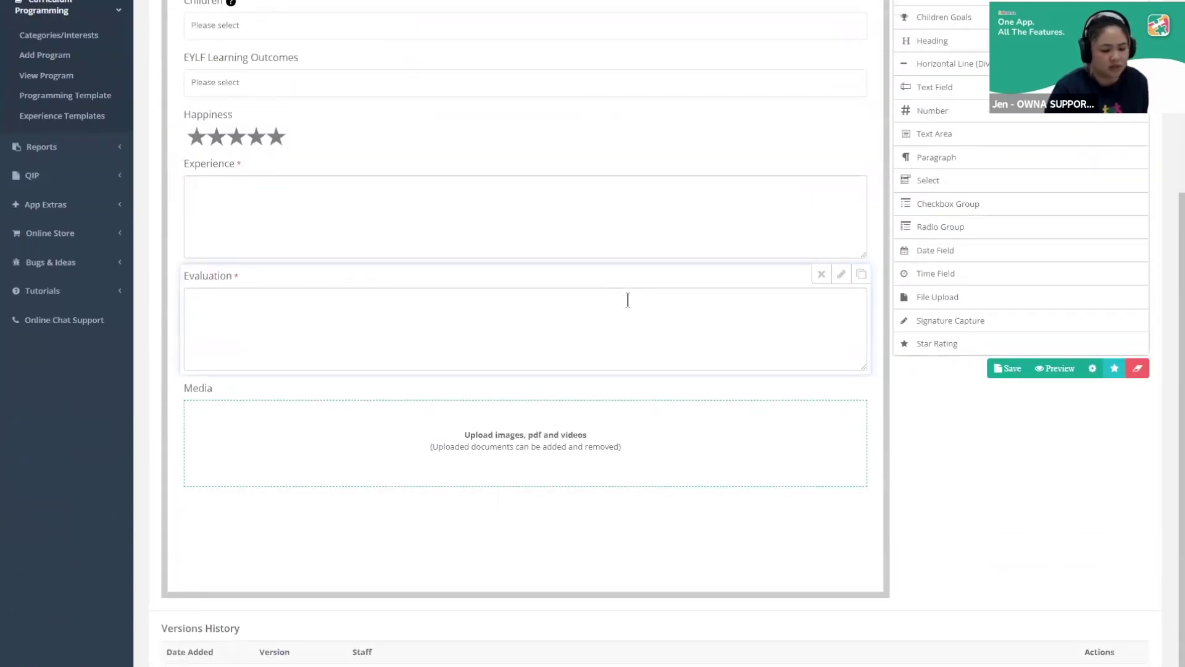
{"action": "scroll", "coordinate": [627, 300], "scroll_direction": "up", "scroll_amount": 5}
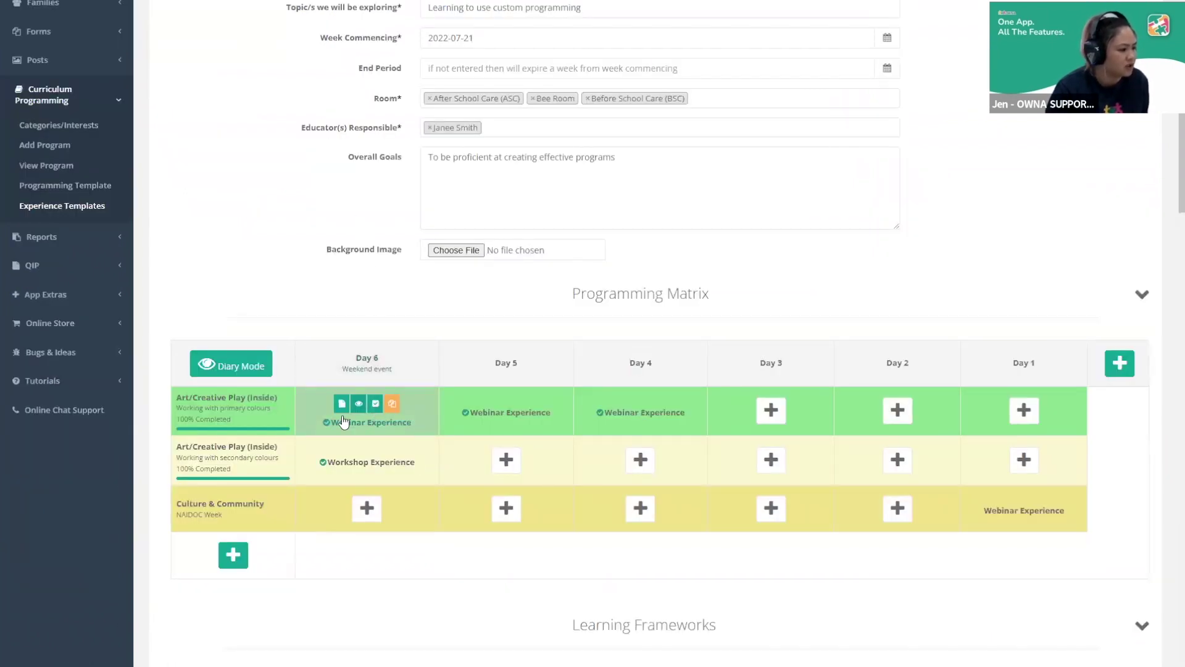
View the completed Day 6 Webinar Experience in the "Working with primary colours" row of the matrix, and close it
{"action": "mouse_move", "coordinate": [384, 409]}
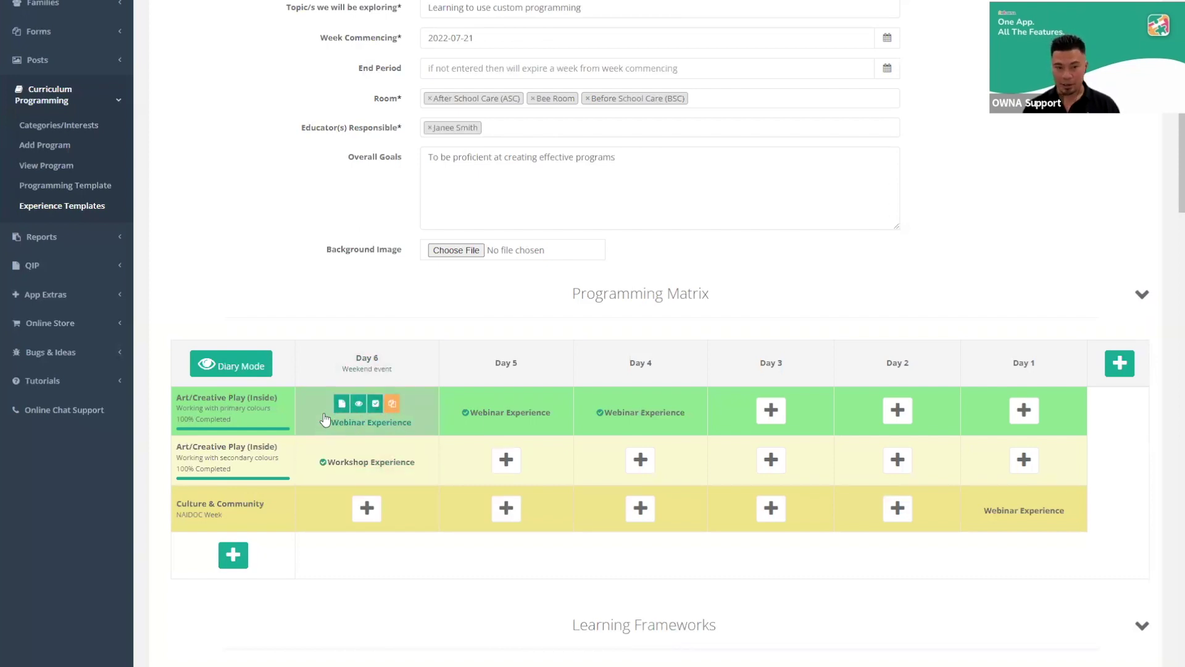
{"action": "left_click", "coordinate": [359, 403]}
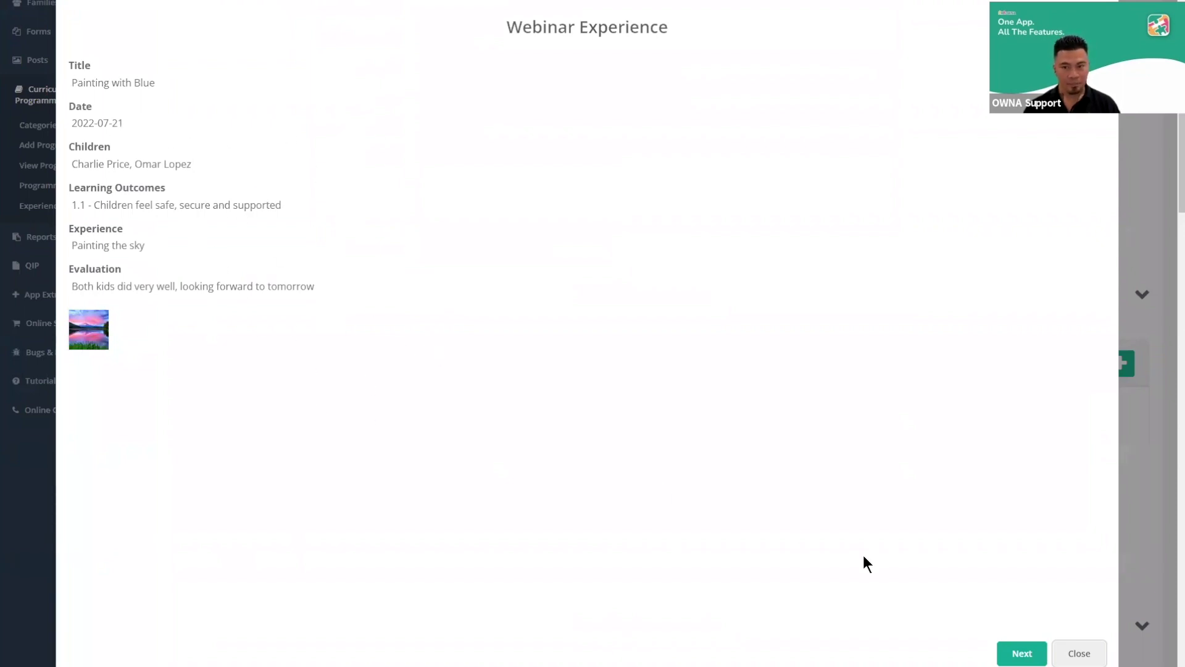
{"action": "left_click", "coordinate": [1079, 653]}
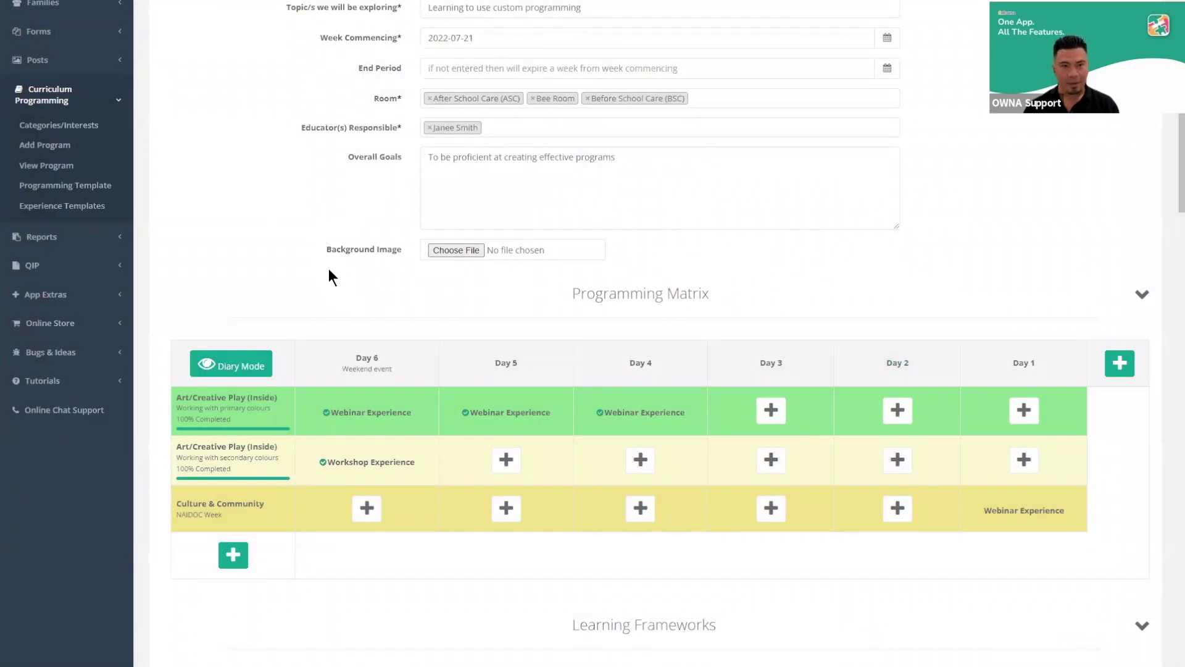
Switch to the Android emulator and review the Day 6 "Painting with Blue" experience as parents see it
{"action": "key", "text": "alt+Tab"}
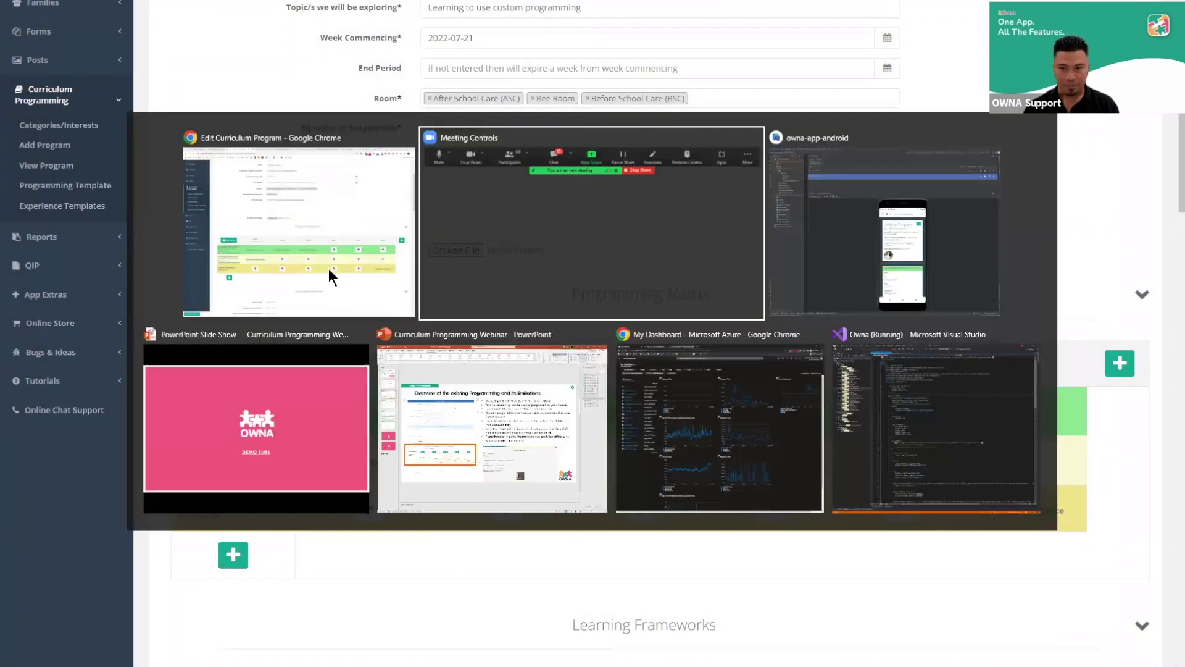
{"action": "scroll", "coordinate": [703, 325], "scroll_direction": "up", "scroll_amount": 2}
{"action": "scroll", "coordinate": [698, 323], "scroll_direction": "down", "scroll_amount": 5}
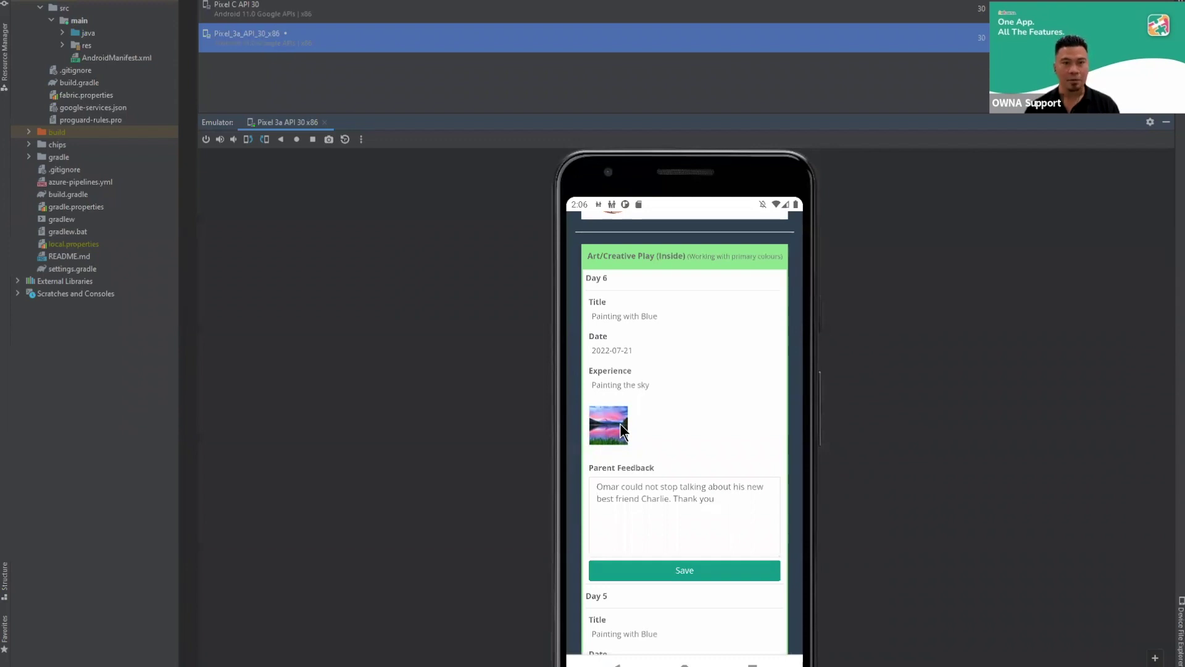
Switch back to the portal in Chrome and examine the form fields and sharing options of the Webinar Experience template
{"action": "key", "text": "alt+Tab"}
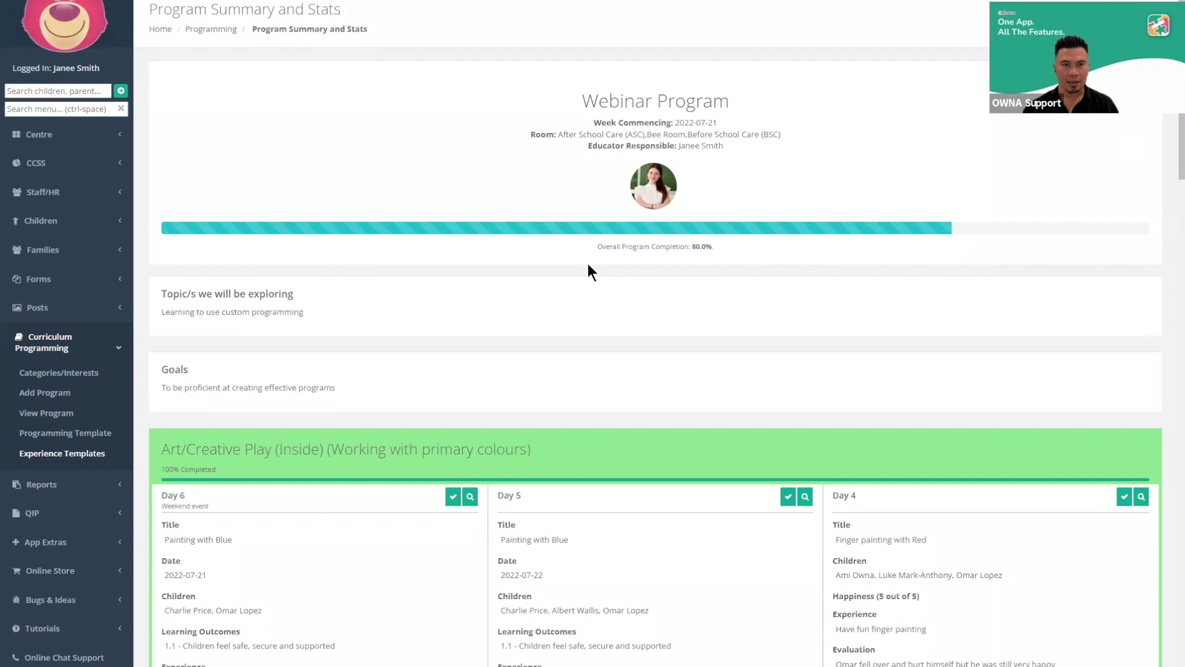
{"action": "left_click", "coordinate": [77, 458]}
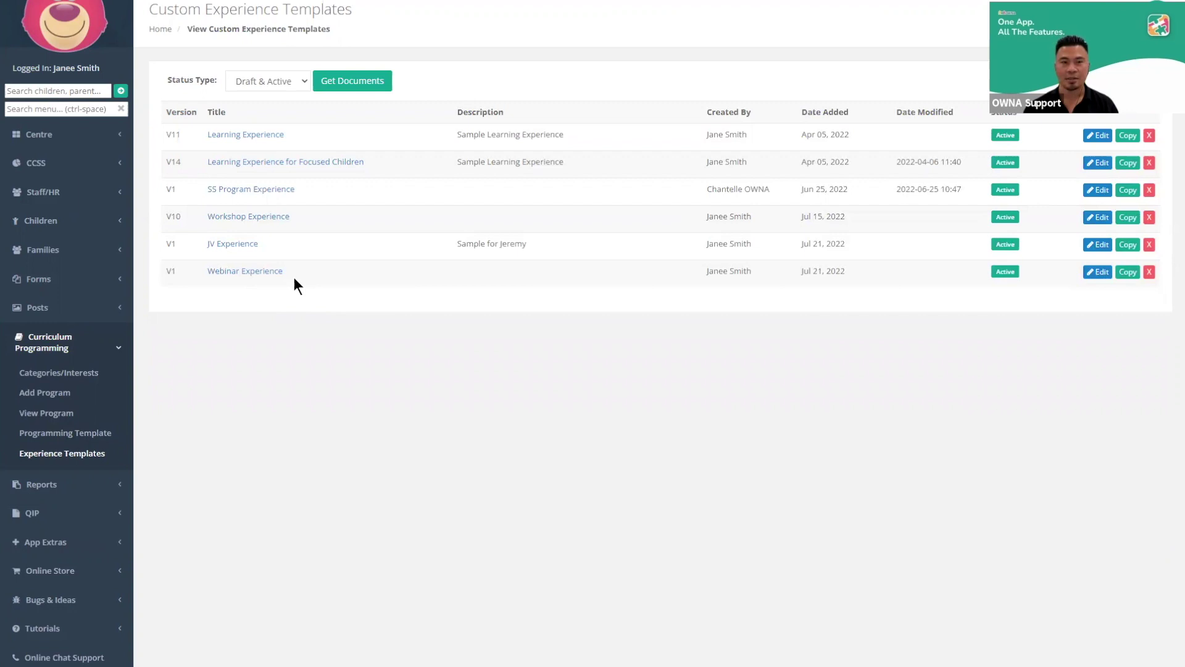
{"action": "left_click", "coordinate": [1095, 273]}
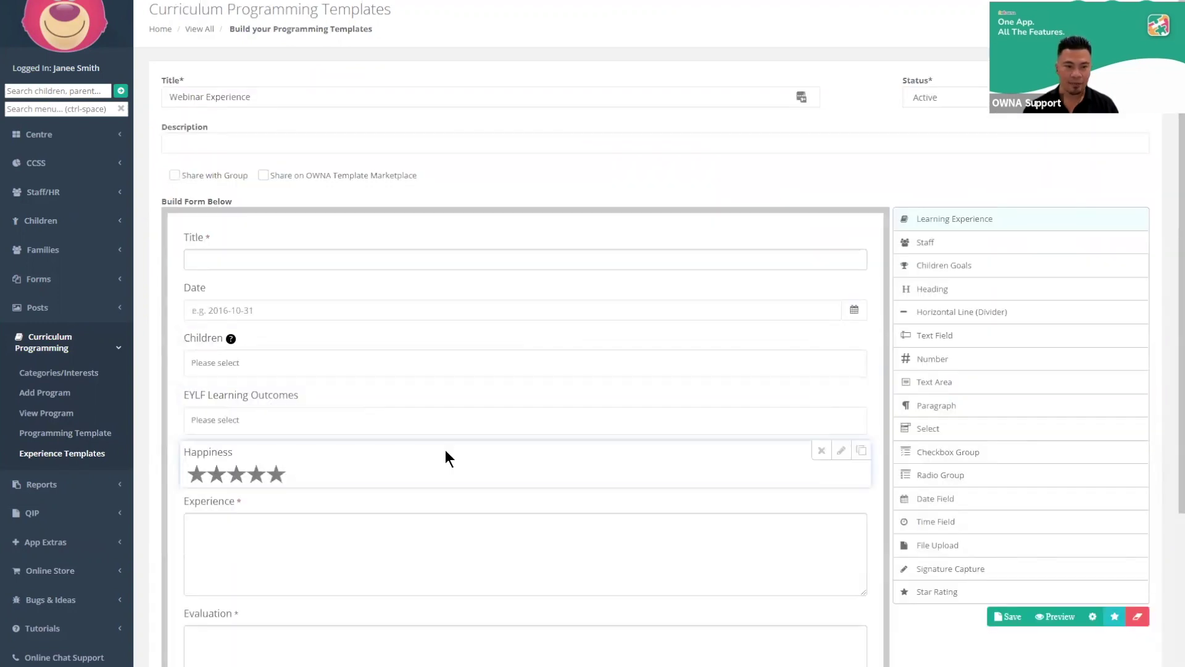
{"action": "scroll", "coordinate": [444, 455], "scroll_direction": "down", "scroll_amount": 5}
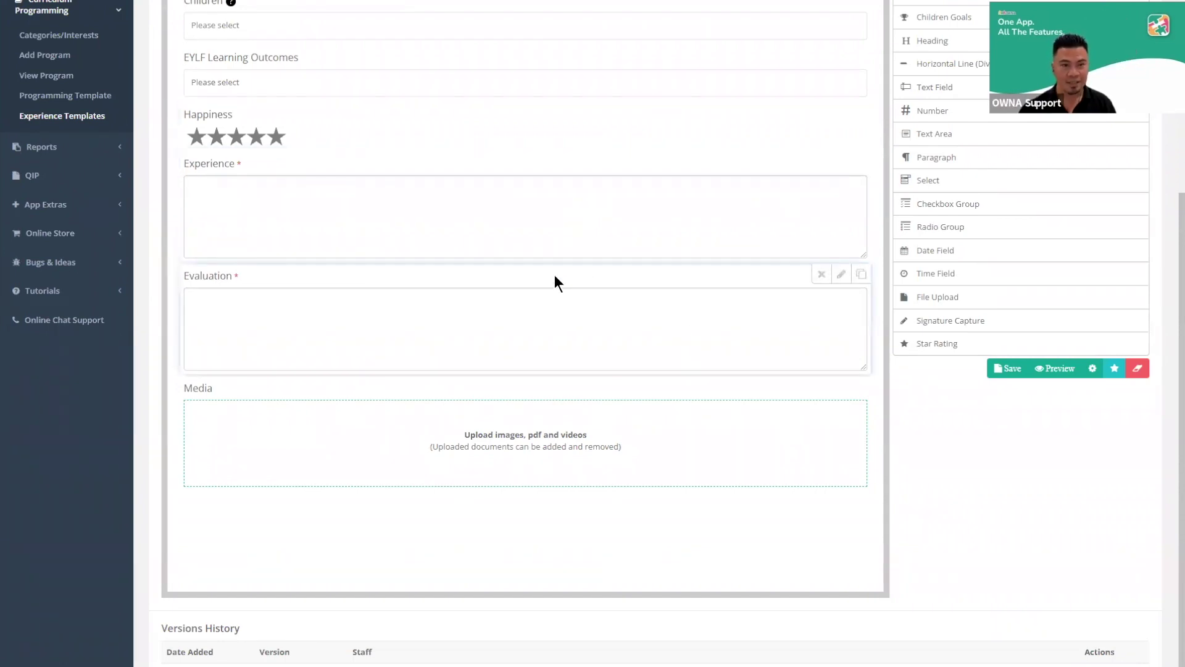
{"action": "scroll", "coordinate": [330, 521], "scroll_direction": "up", "scroll_amount": 2}
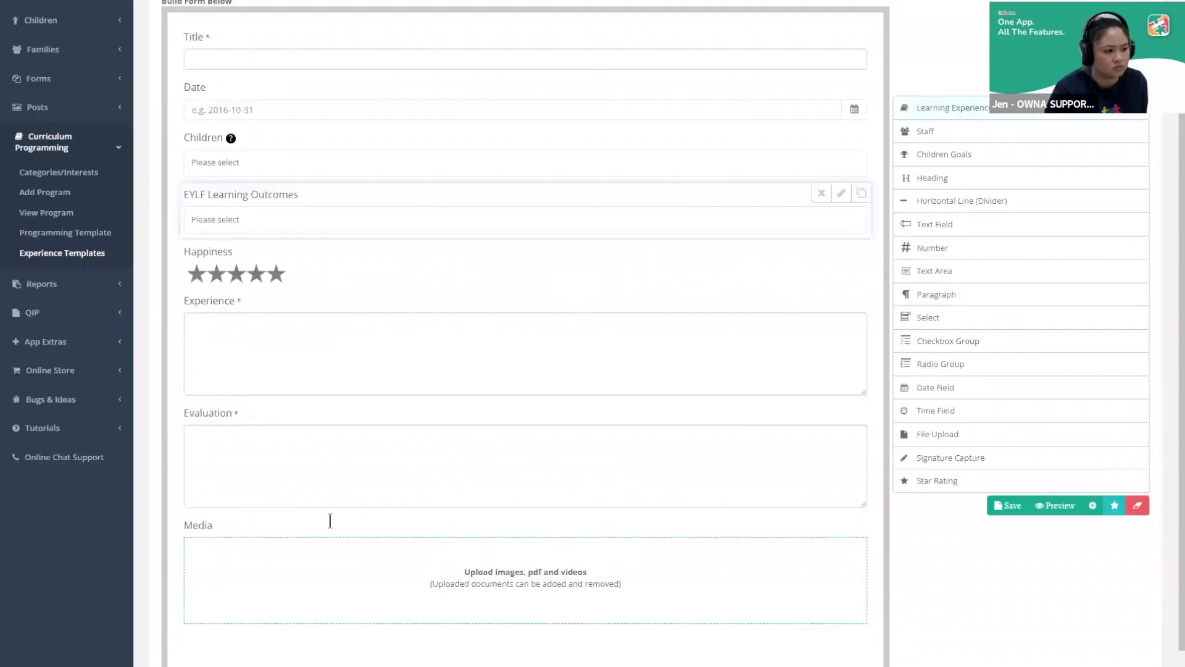
{"action": "scroll", "coordinate": [330, 520], "scroll_direction": "up", "scroll_amount": 1}
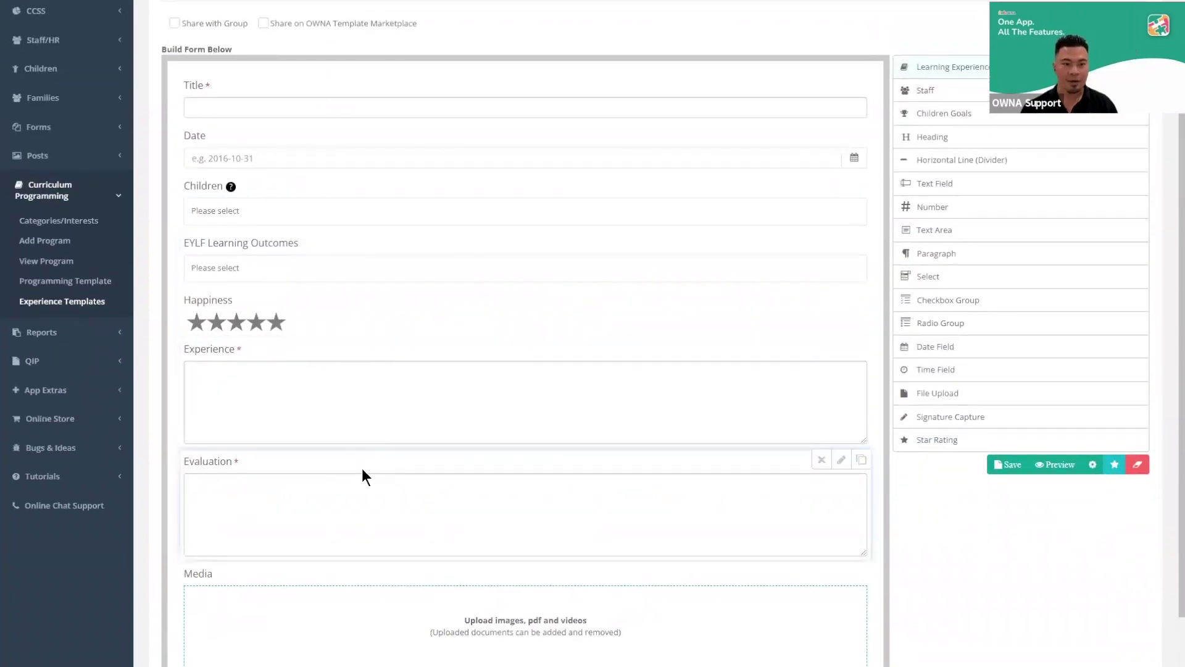
{"action": "scroll", "coordinate": [399, 405], "scroll_direction": "up", "scroll_amount": 2}
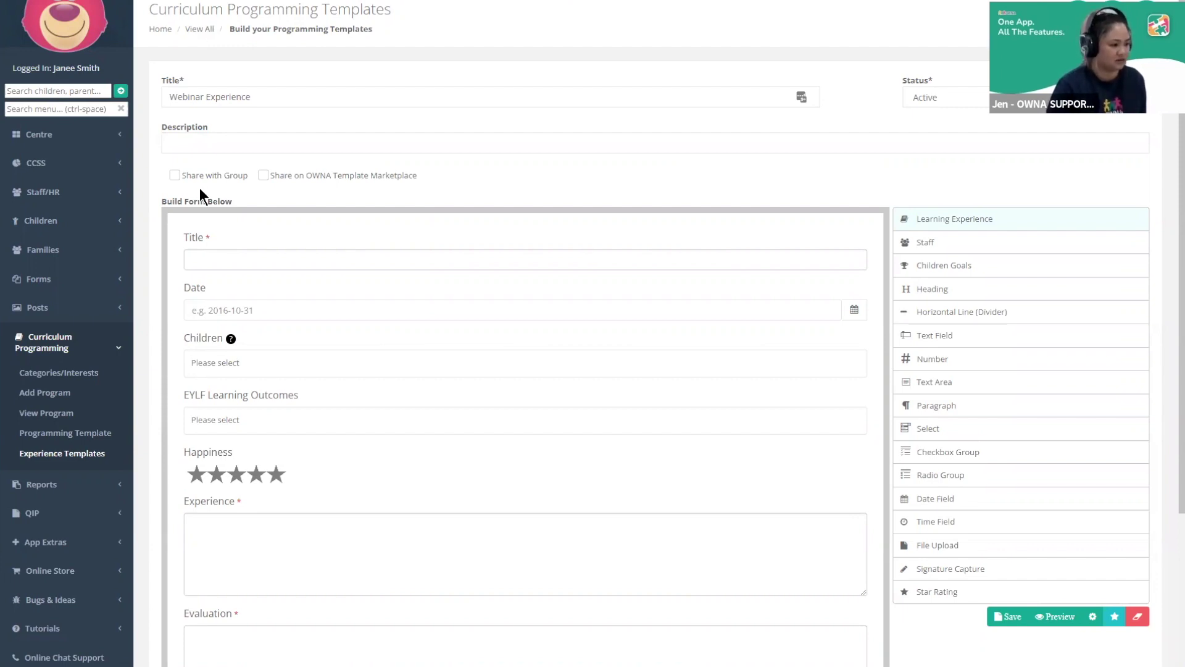
Open the Webinar Program programming template and add a File Upload field directly below Title in Program Details
{"action": "left_click", "coordinate": [86, 440]}
{"action": "left_click", "coordinate": [1103, 331]}
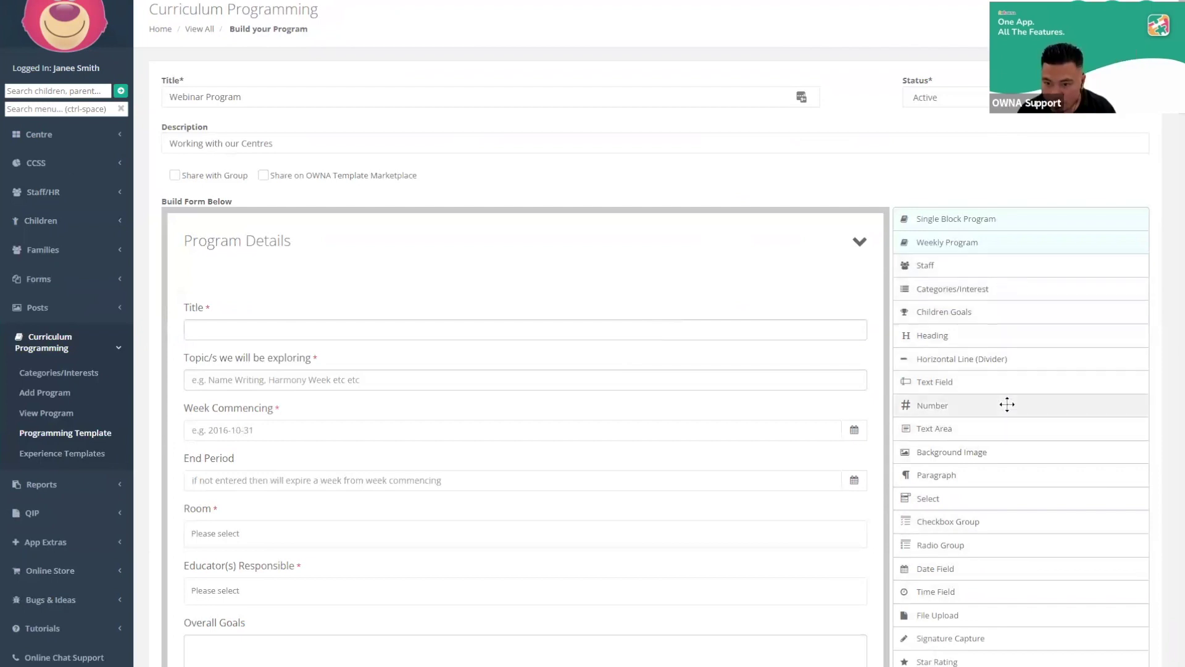
{"action": "left_click_drag", "start_coordinate": [979, 618], "coordinate": [733, 352]}
{"action": "scroll", "coordinate": [732, 143], "scroll_direction": "down", "scroll_amount": 2}
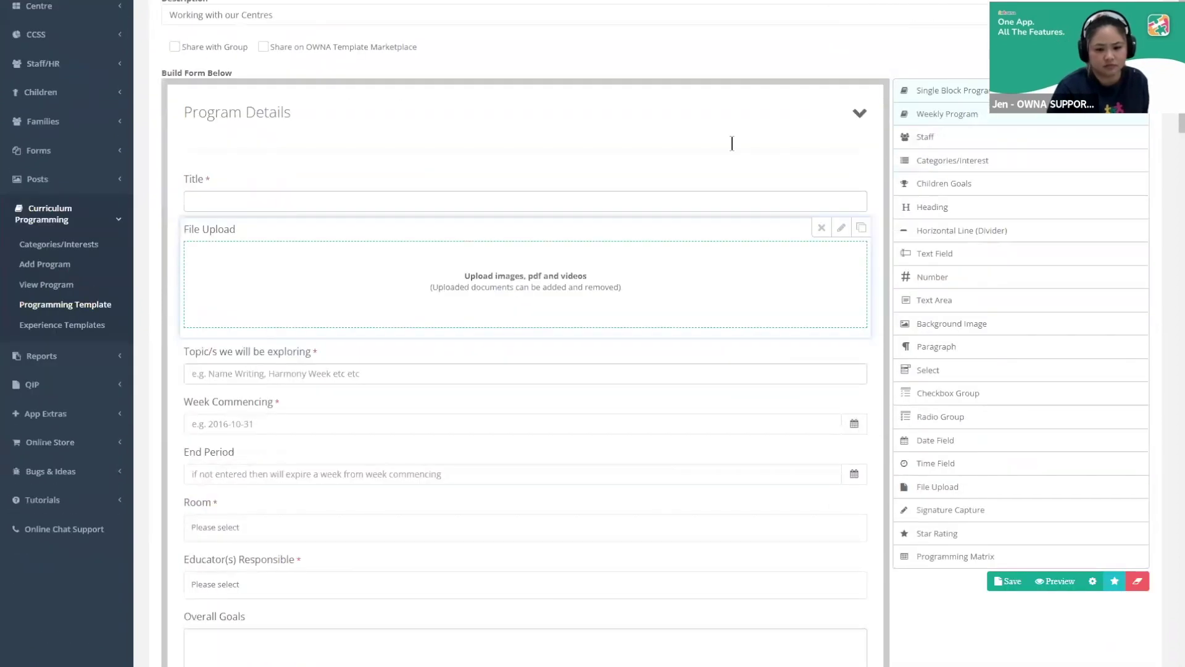
{"action": "scroll", "coordinate": [732, 143], "scroll_direction": "down", "scroll_amount": 4}
{"action": "scroll", "coordinate": [733, 146], "scroll_direction": "up", "scroll_amount": 3}
Label the new file upload field "Reference PDF" and save the programming template
{"action": "left_click", "coordinate": [841, 147]}
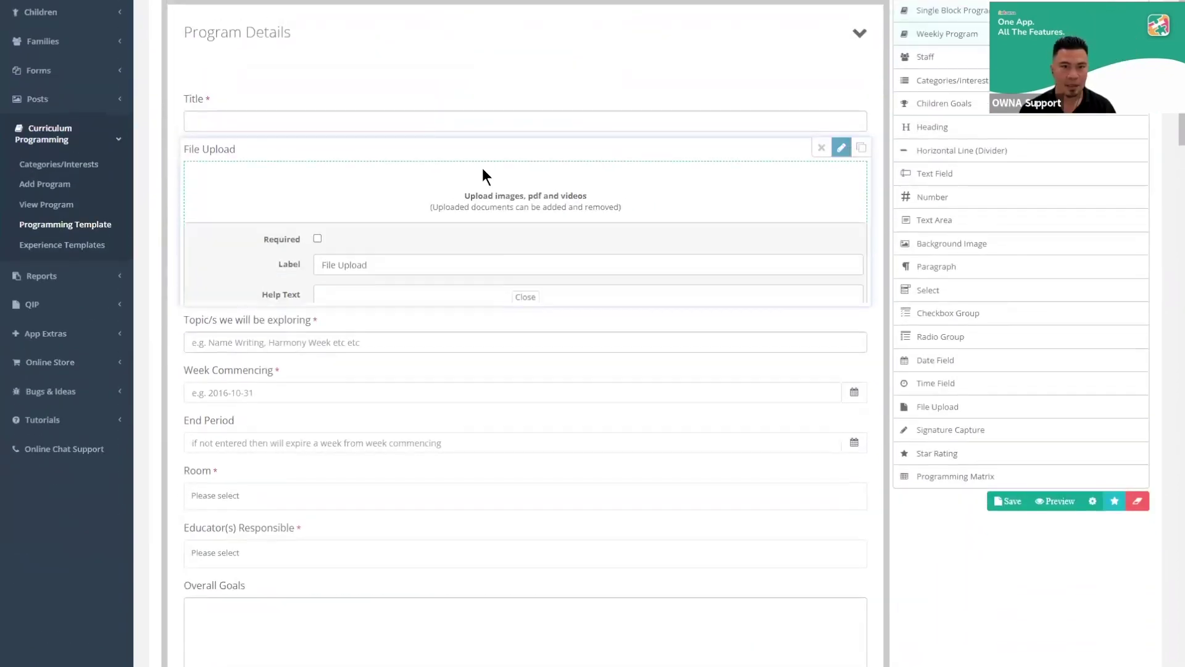
{"action": "left_click_drag", "start_coordinate": [376, 203], "coordinate": [246, 199]}
{"action": "type", "text": "Reference PDF"}
{"action": "left_click", "coordinate": [840, 148]}
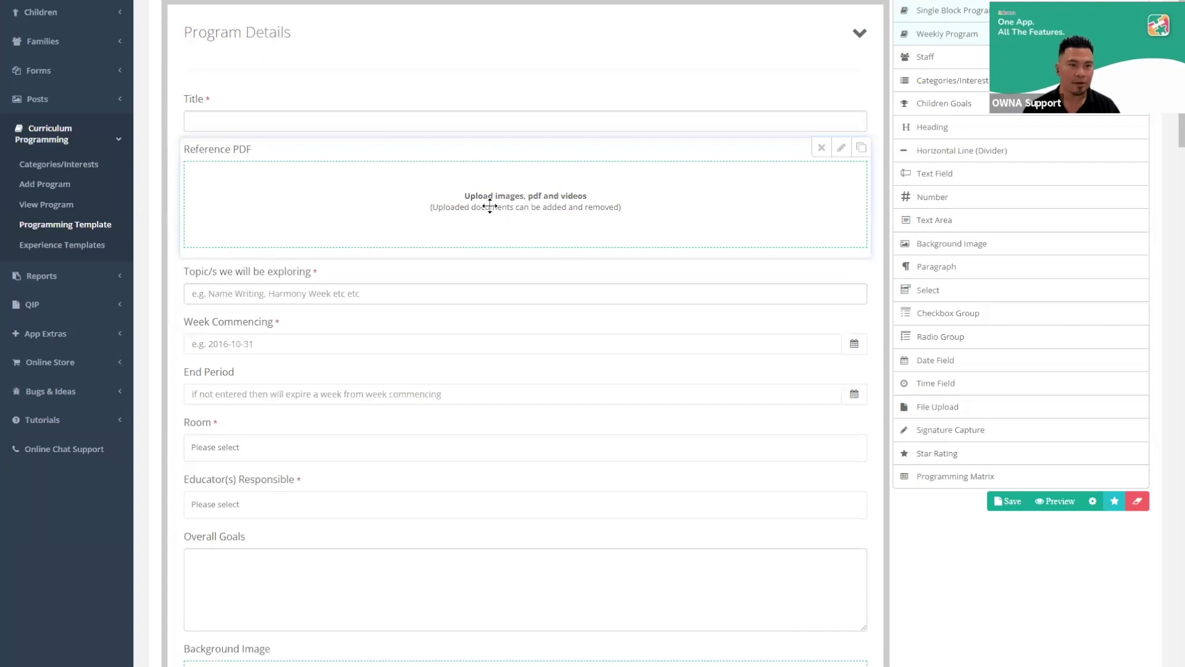
{"action": "left_click", "coordinate": [1013, 501]}
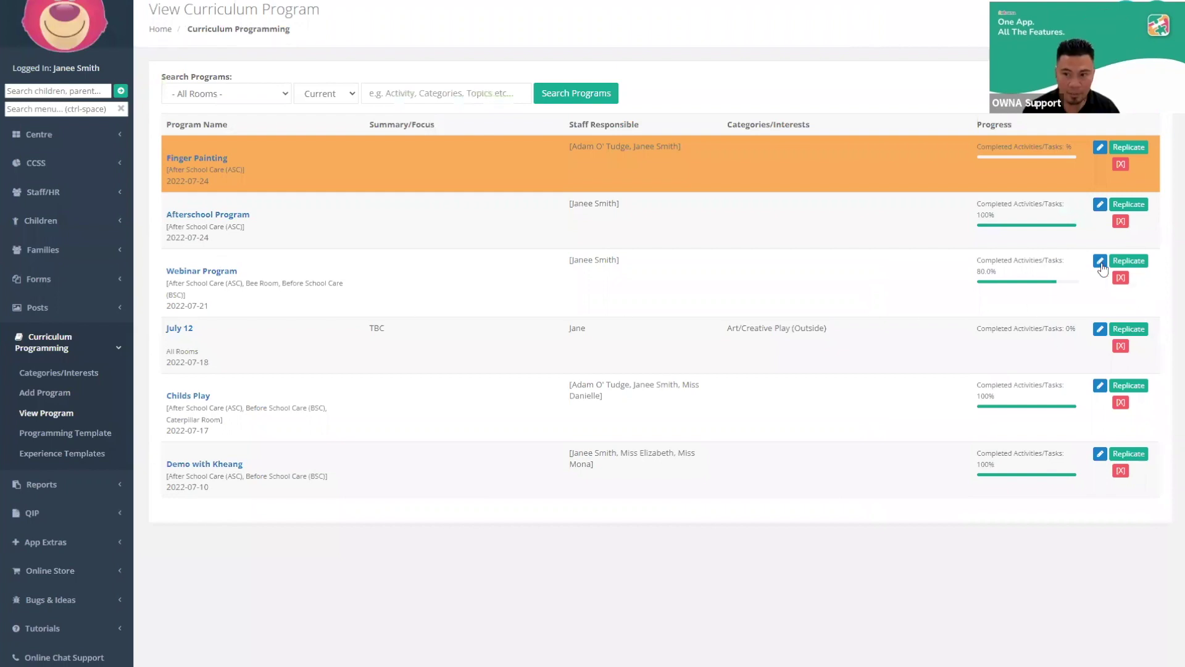
Open the Webinar Program for editing to check its Reference PDF upload field
{"action": "left_click", "coordinate": [1099, 261]}
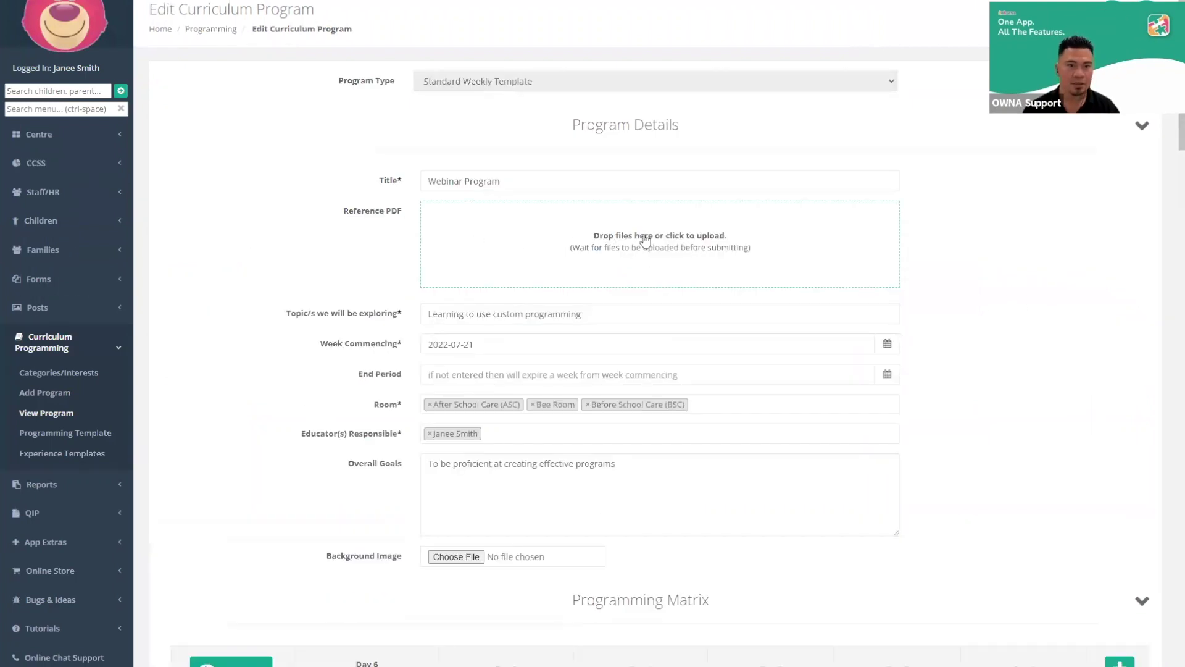
Open the file chooser of the Reference PDF upload field and dismiss it without choosing a file
{"action": "left_click", "coordinate": [687, 237]}
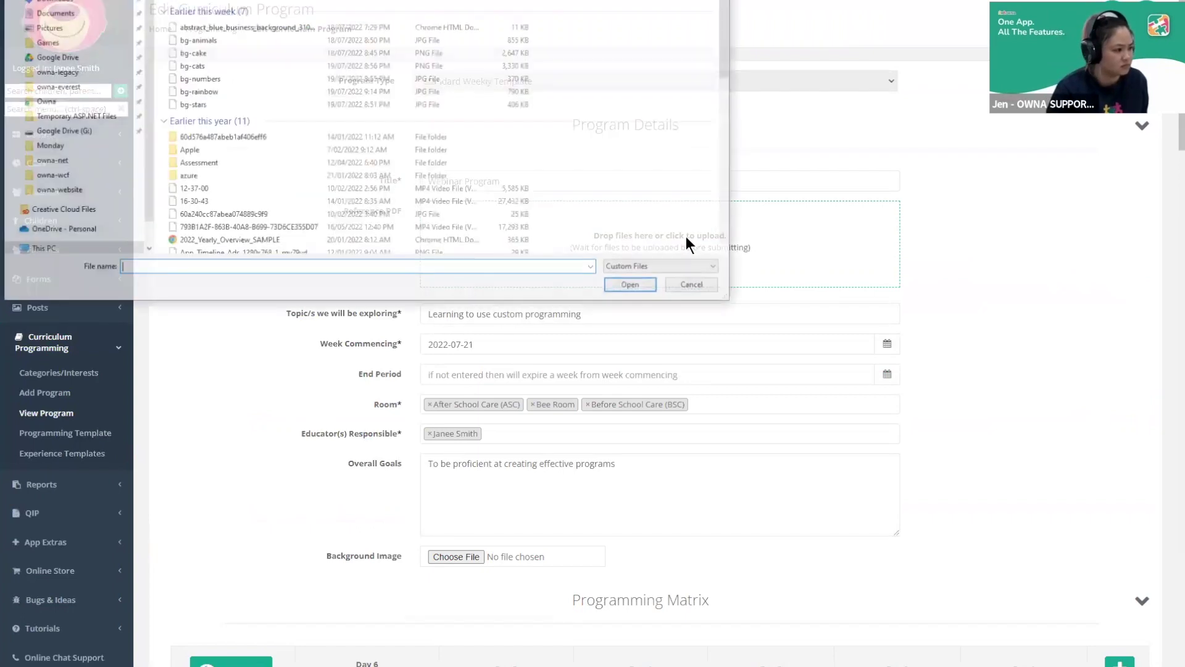
{"action": "left_click", "coordinate": [698, 287]}
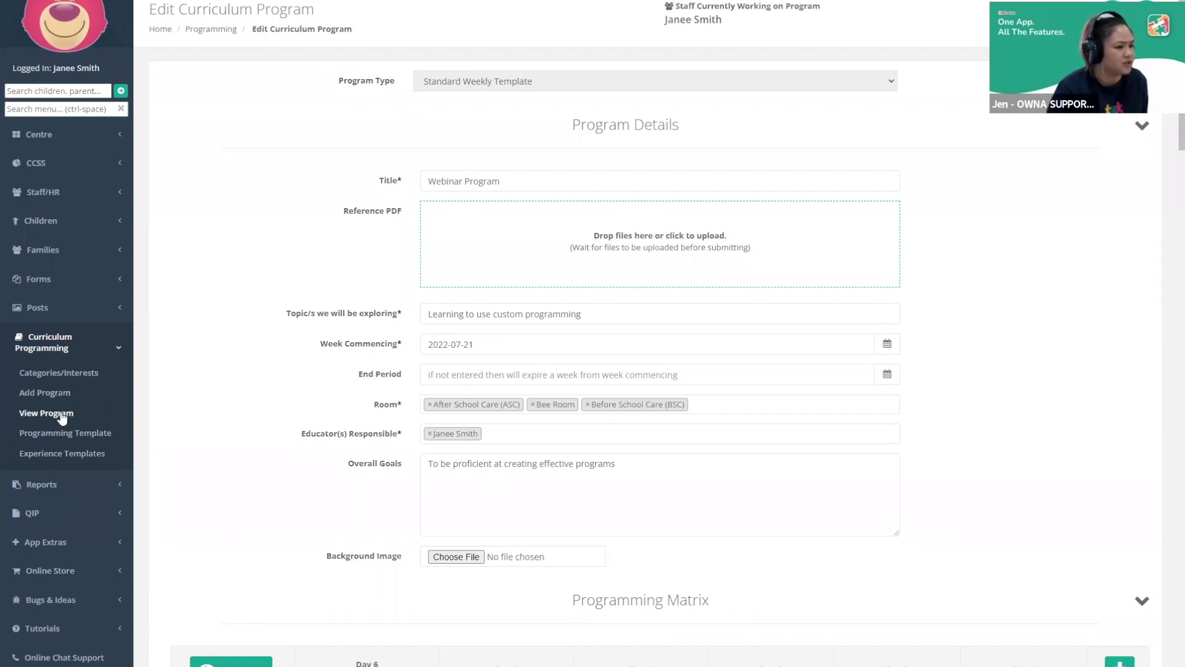
{"action": "left_click", "coordinate": [59, 415]}
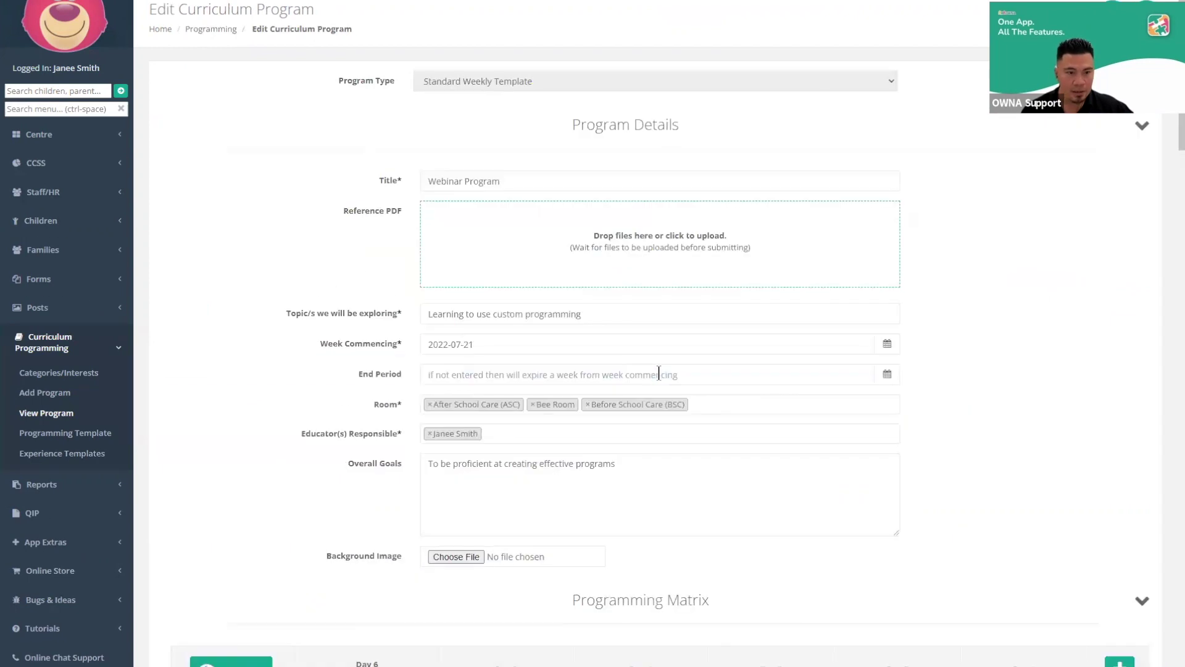
{"action": "scroll", "coordinate": [336, 370], "scroll_direction": "down", "scroll_amount": 7}
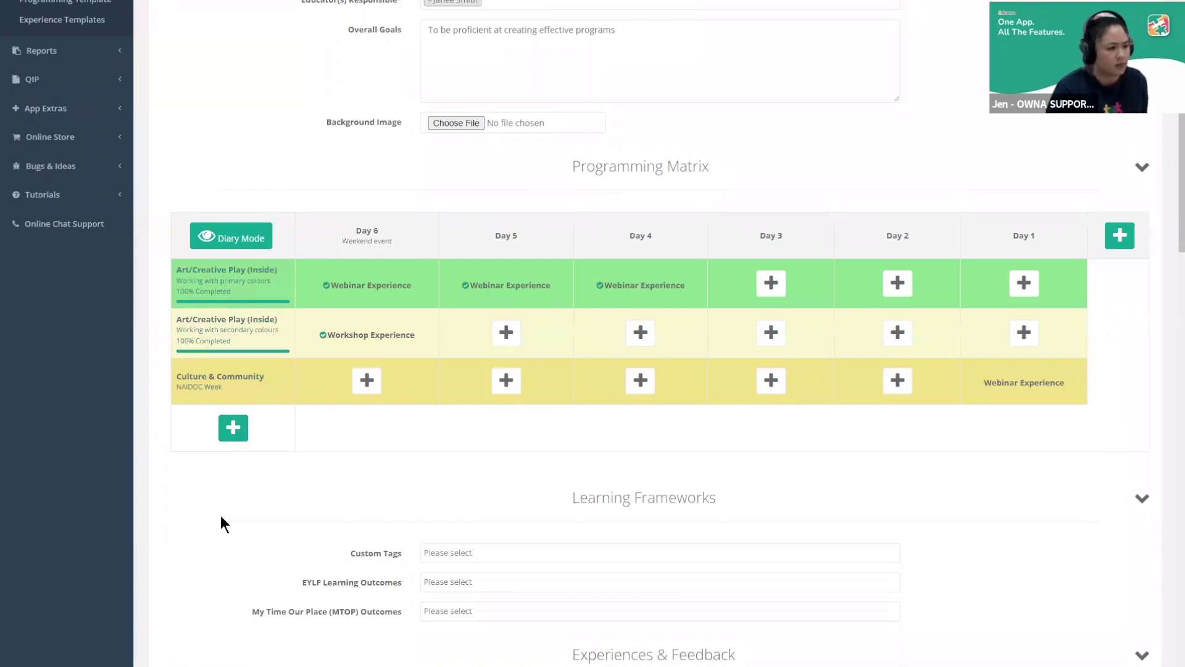
{"action": "scroll", "coordinate": [221, 516], "scroll_direction": "down", "scroll_amount": 1}
{"action": "scroll", "coordinate": [220, 516], "scroll_direction": "up", "scroll_amount": 2}
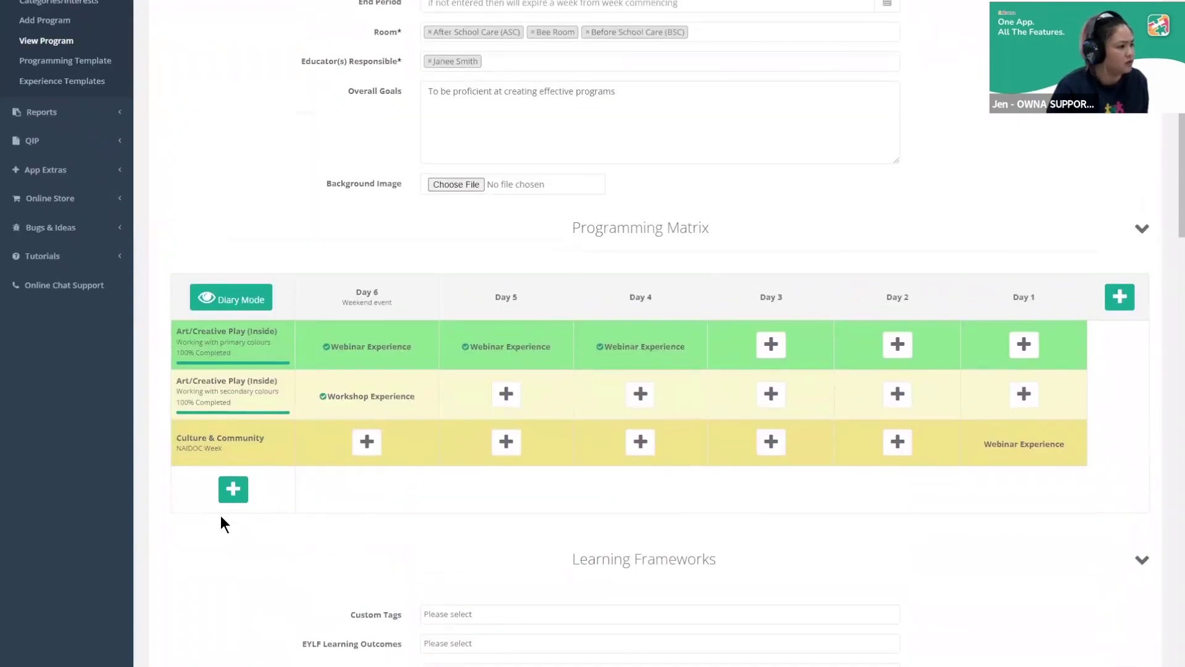
{"action": "scroll", "coordinate": [220, 517], "scroll_direction": "up", "scroll_amount": 6}
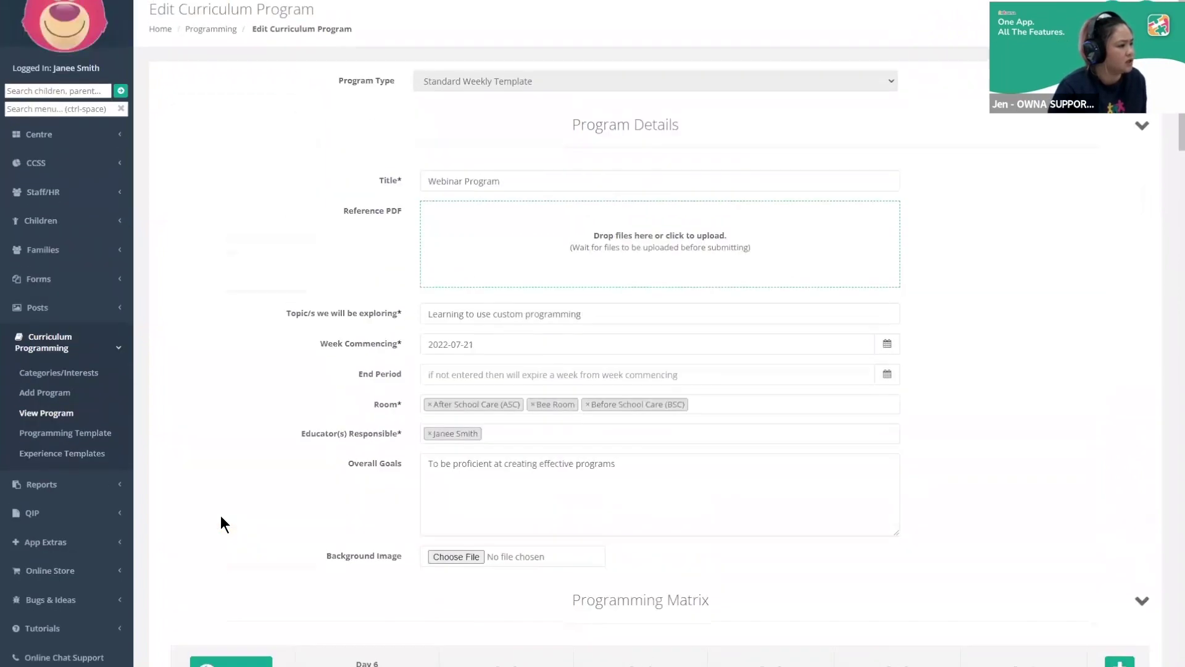
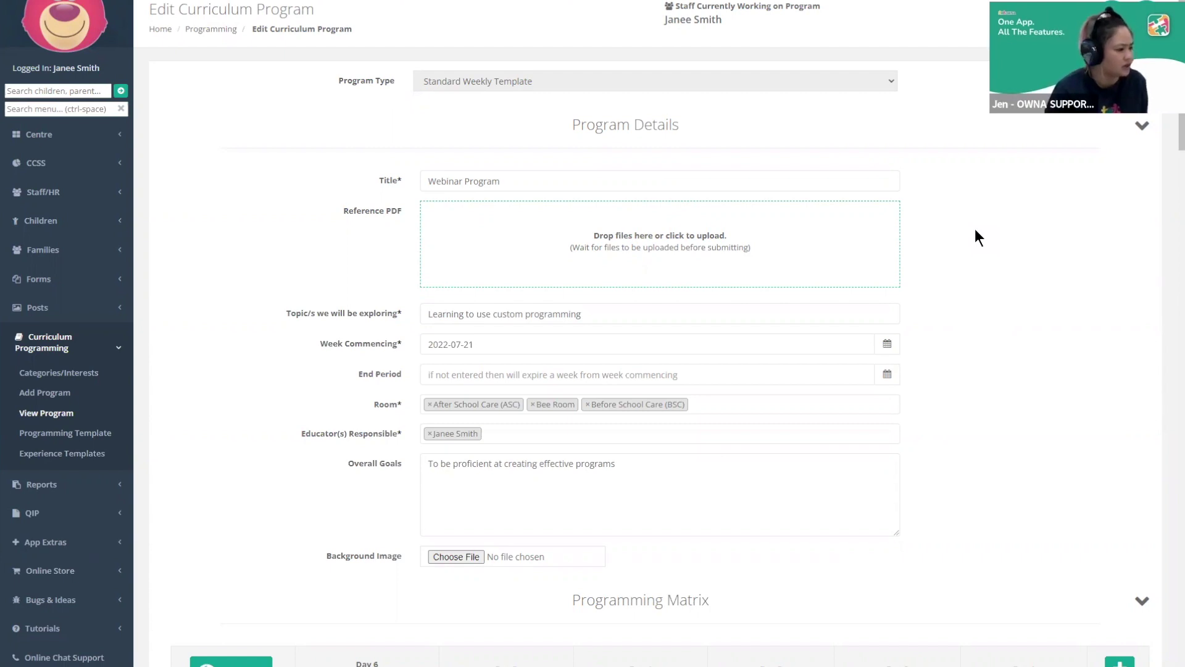
{"action": "scroll", "coordinate": [976, 232], "scroll_direction": "down", "scroll_amount": 4}
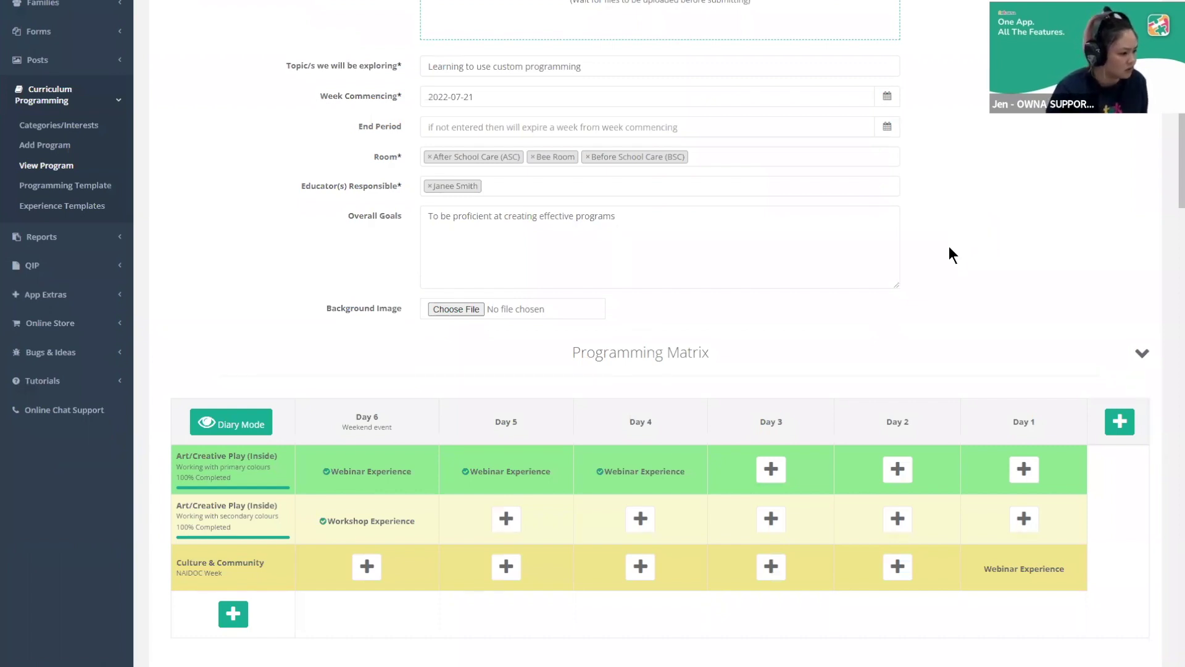
{"action": "scroll", "coordinate": [981, 227], "scroll_direction": "up", "scroll_amount": 4}
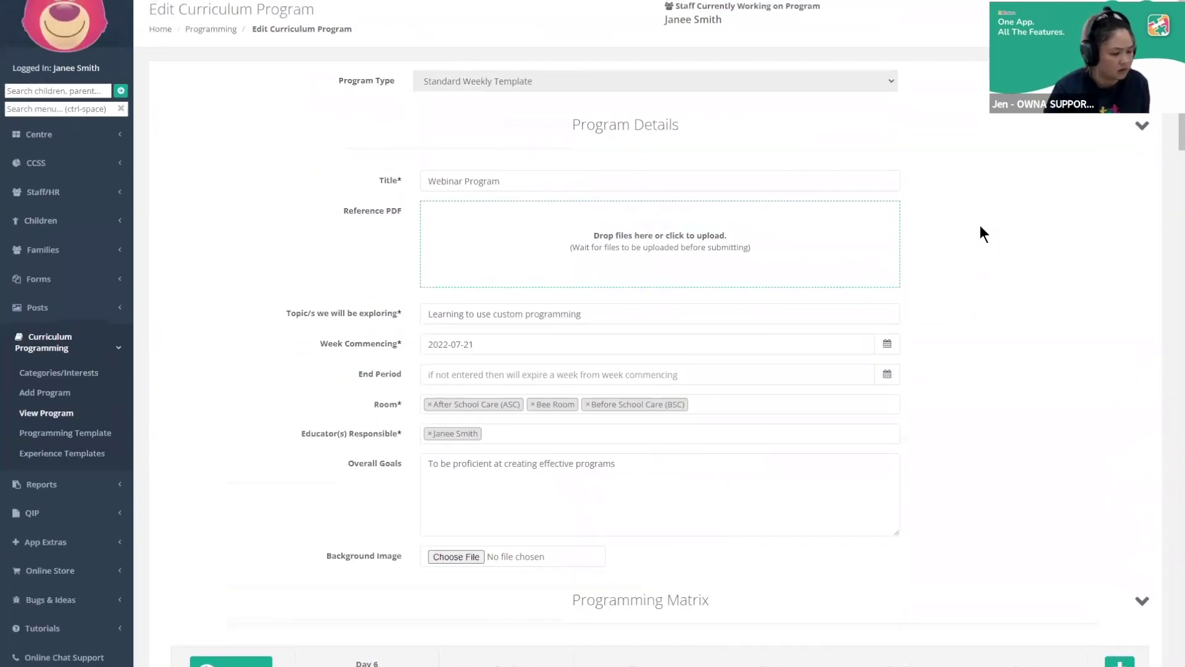